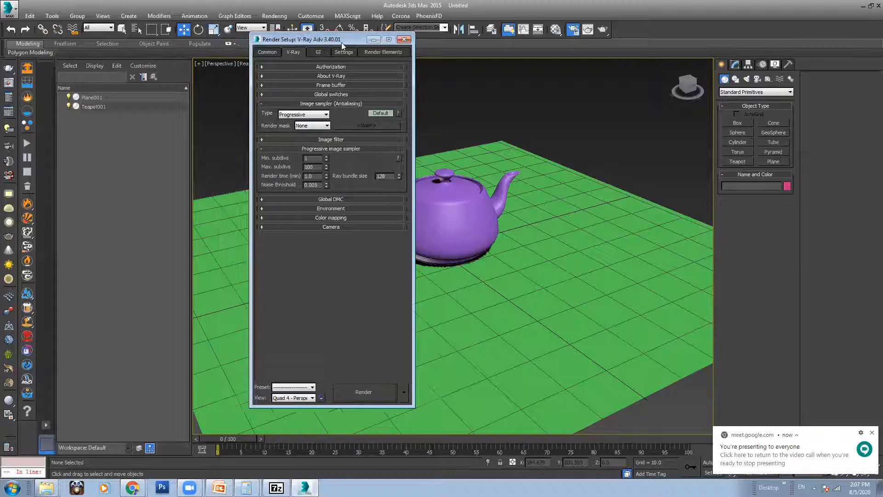
# Step: Switch from 3ds Max to the Google Meet call in Chrome
pyautogui.moveTo(132, 487)
pyautogui.click(139, 451)
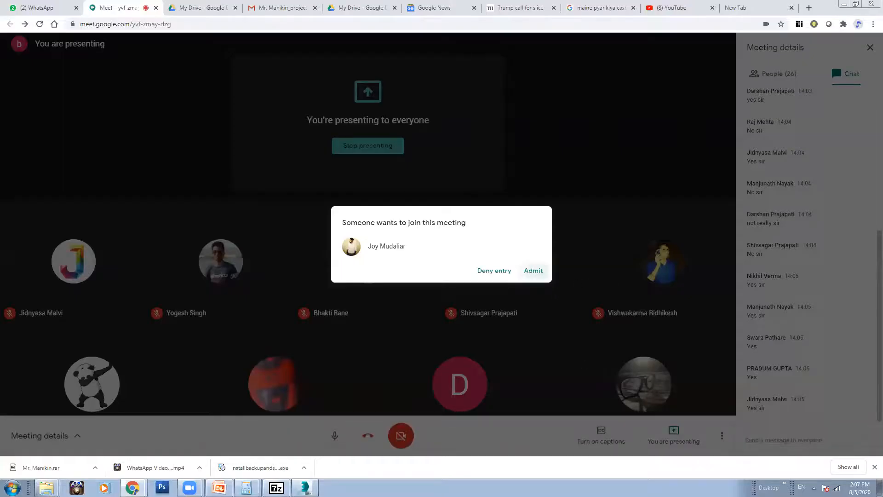
# Step: Admit both waiting people so the call reaches 28 participants
pyautogui.click(545, 273)
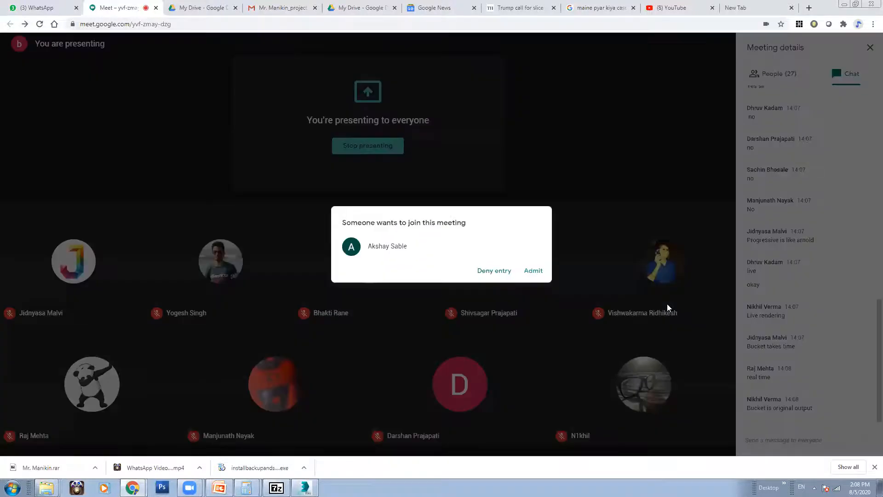
pyautogui.click(534, 271)
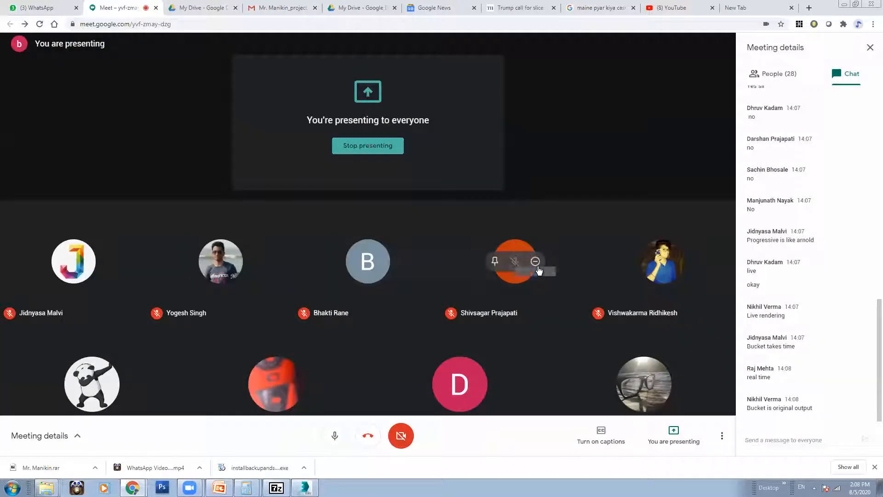
# Step: Admit the next person asking to join the meeting
pyautogui.click(535, 271)
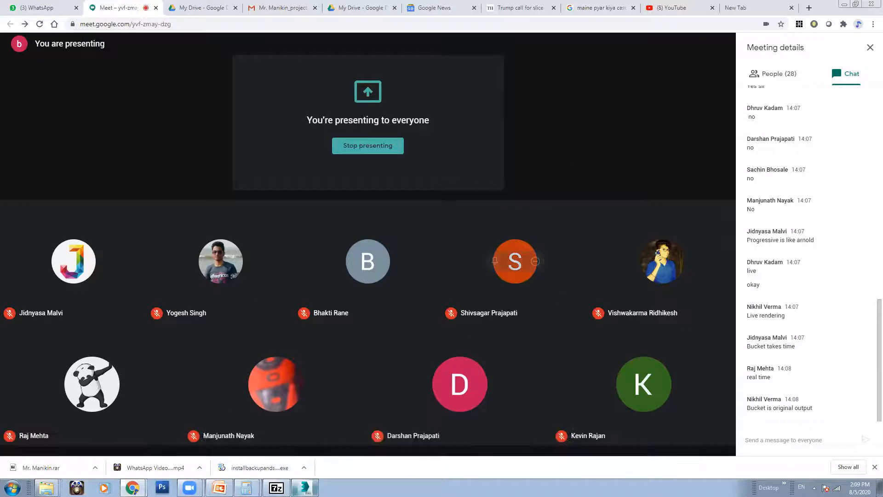
# Step: Back in 3ds Max, switch the image sampler to Bucket and back to Progressive, then render the teapot scene
pyautogui.click(845, 5)
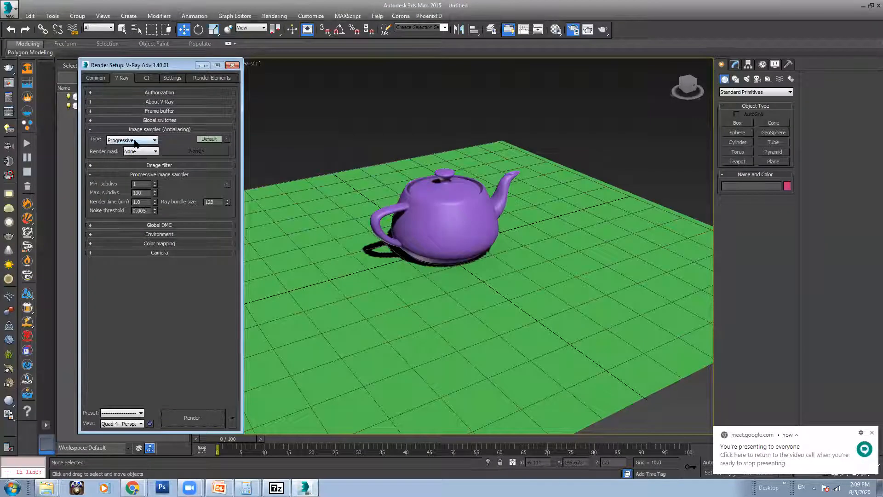
pyautogui.moveTo(146, 66); pyautogui.dragTo(208, 77)
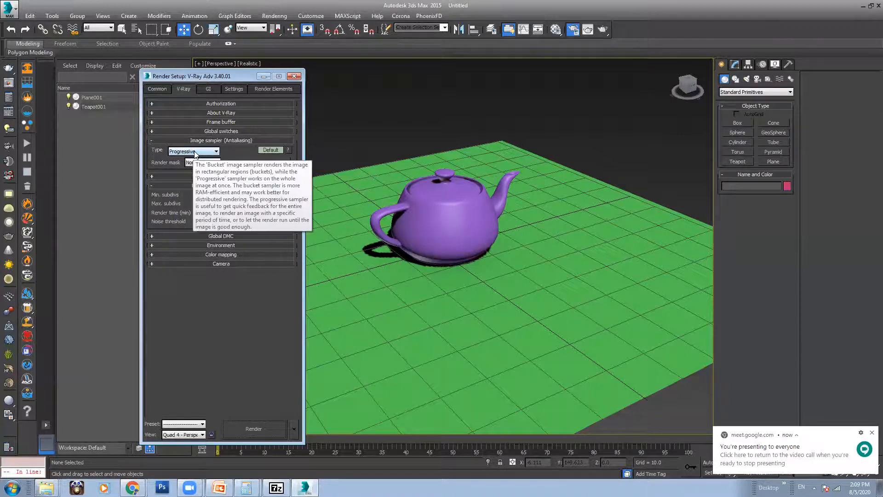
pyautogui.click(195, 152)
pyautogui.click(194, 160)
pyautogui.click(194, 153)
pyautogui.click(194, 165)
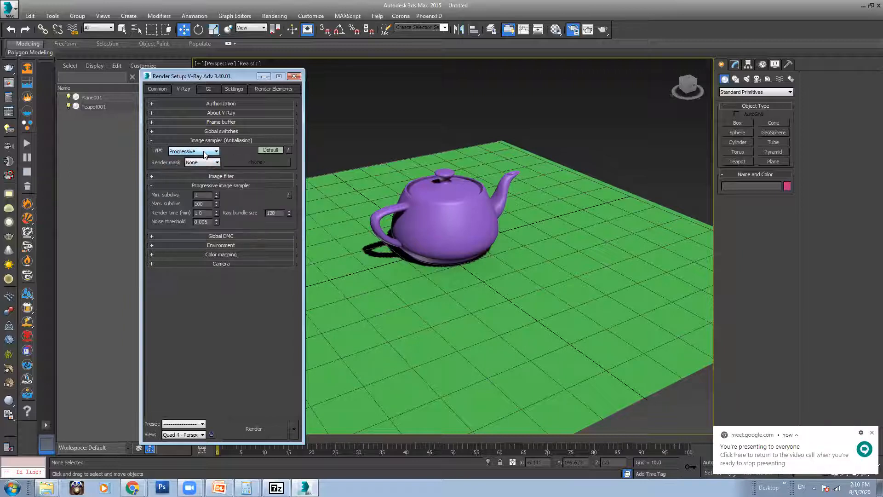
pyautogui.click(603, 29)
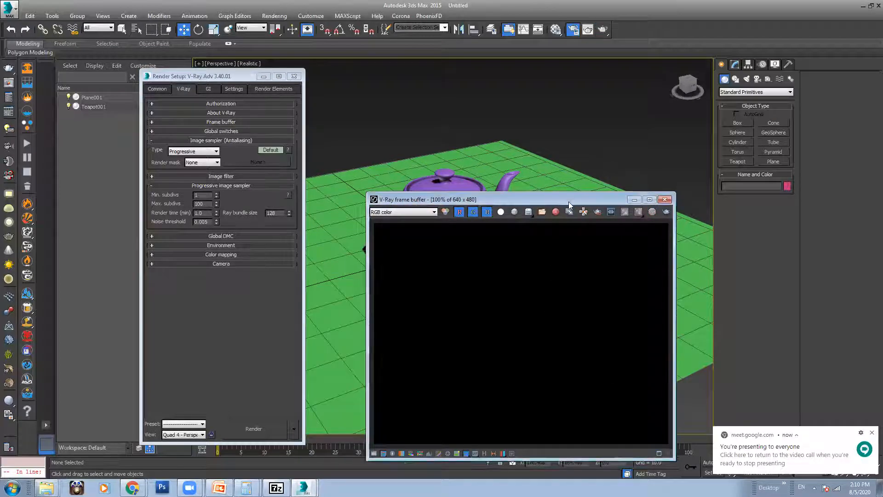
# Step: Expand the Global switches and Frame buffer rollouts and show the advanced Global switches options
pyautogui.click(238, 132)
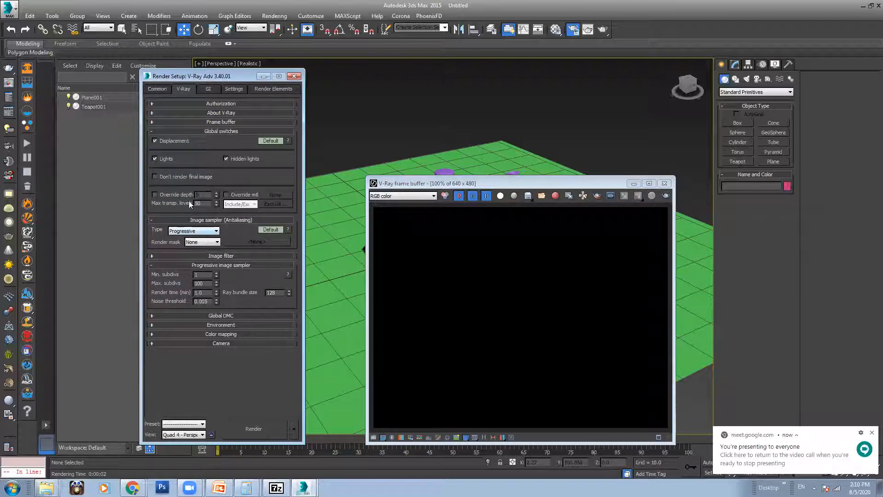
pyautogui.click(221, 121)
pyautogui.scroll(-2, 242, 265)
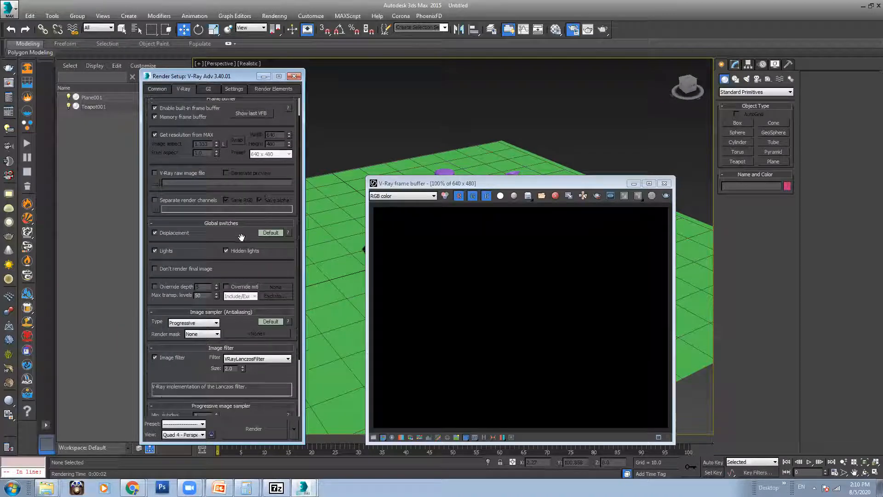
pyautogui.click(269, 233)
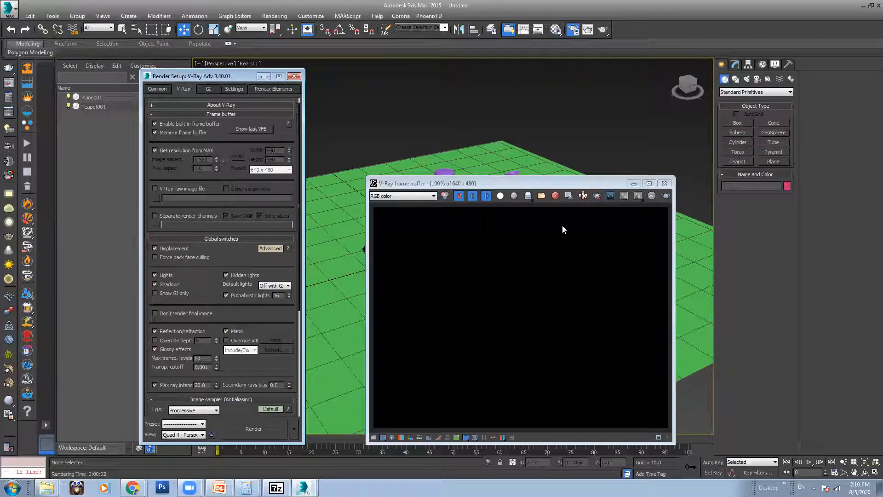
# Step: Re-render the last render, select Plane001, and view the alpha channel before returning to colour
pyautogui.click(666, 196)
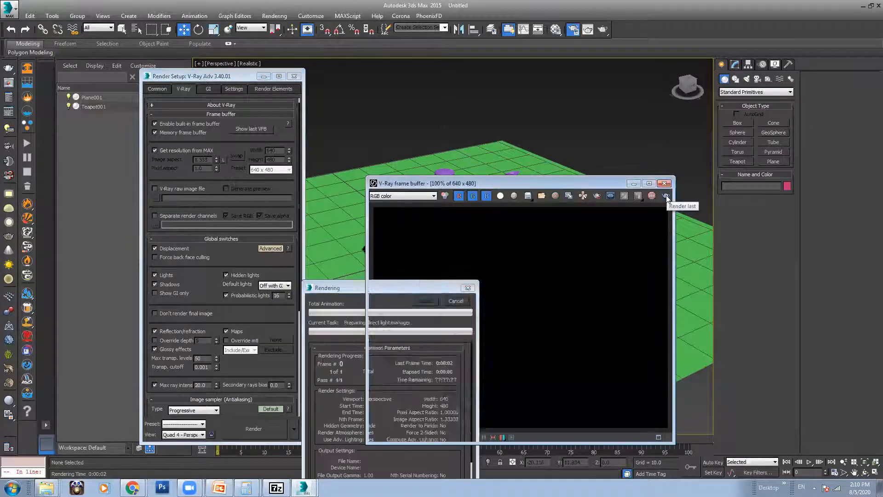
pyautogui.click(330, 337)
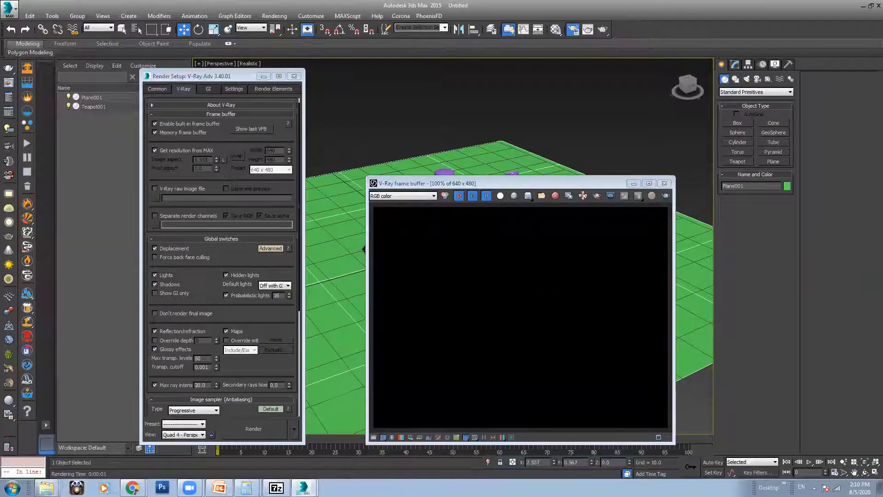
pyautogui.click(500, 196)
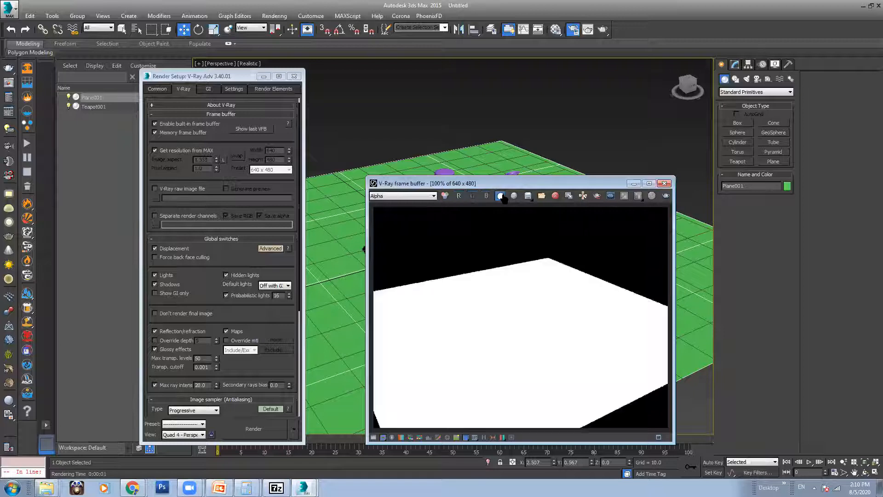
pyautogui.click(446, 196)
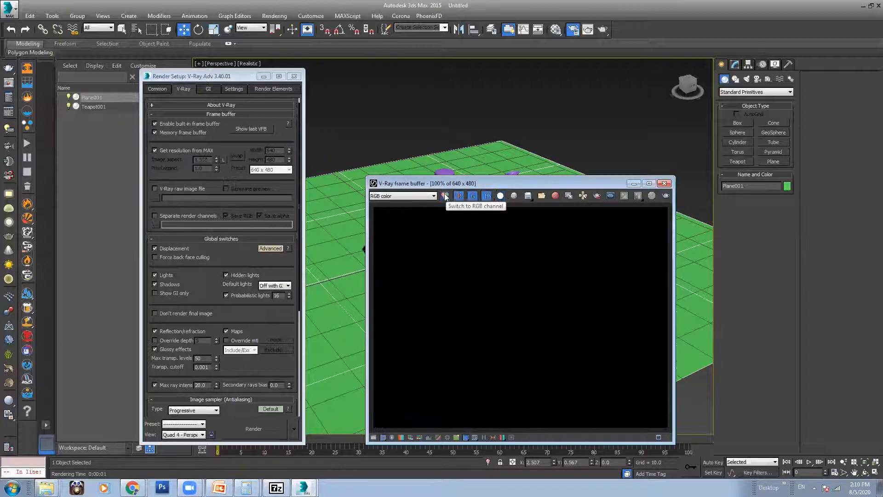
# Step: Try default lights On and toggle Enable GI, then set Off with GI and close the frame buffer
pyautogui.click(275, 286)
pyautogui.click(271, 298)
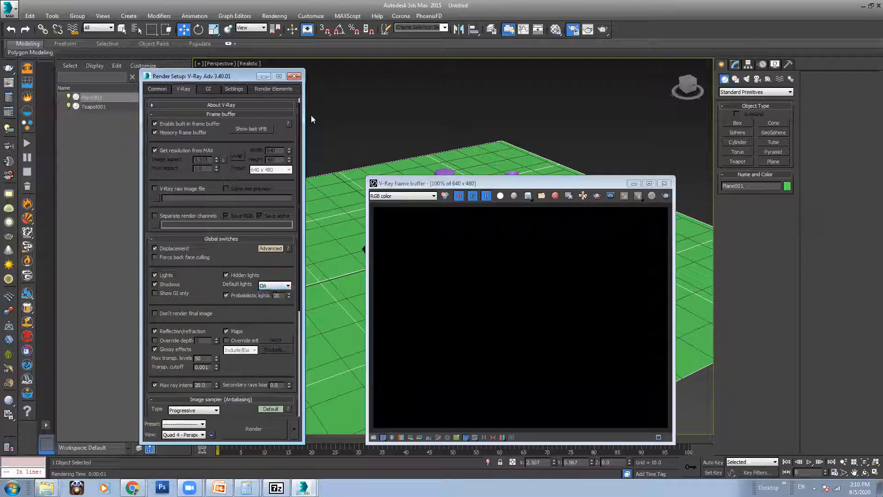
pyautogui.click(210, 89)
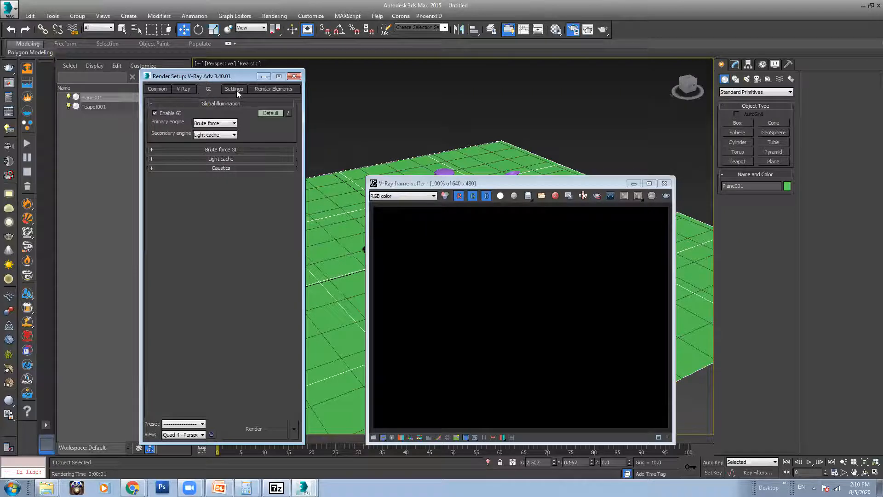
pyautogui.click(155, 113)
pyautogui.click(183, 89)
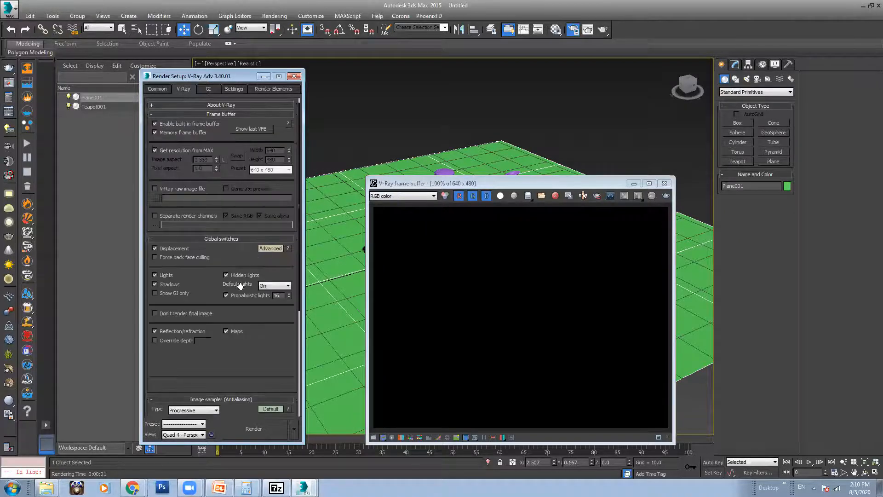
pyautogui.click(275, 286)
pyautogui.click(271, 291)
pyautogui.click(272, 295)
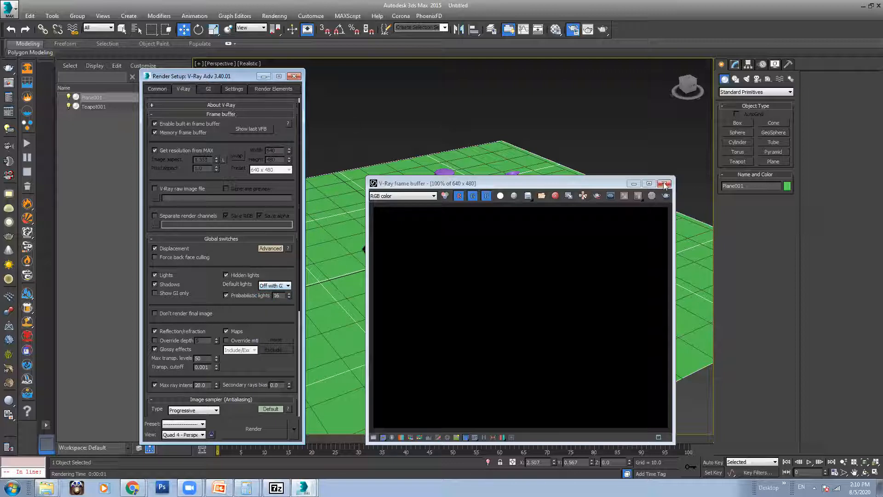
pyautogui.click(665, 183)
pyautogui.click(429, 107)
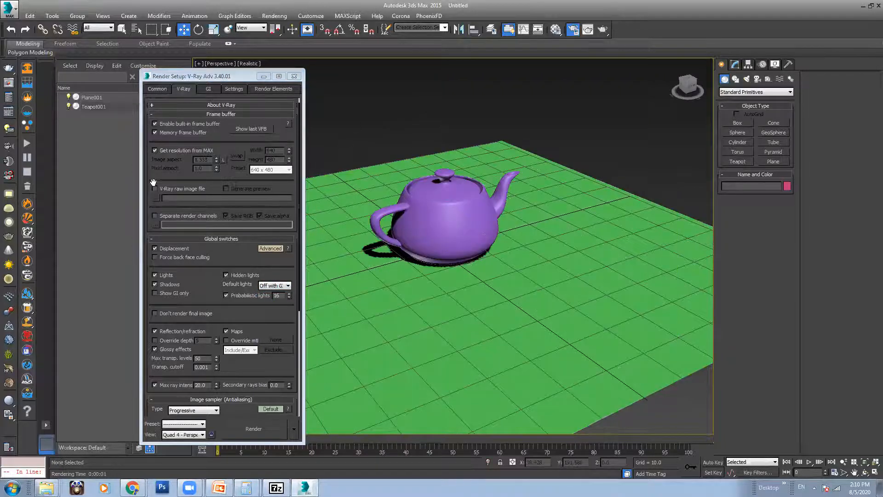
# Step: Disable the built-in frame buffer and look through the GI, Settings and Render Elements tabs
pyautogui.click(169, 122)
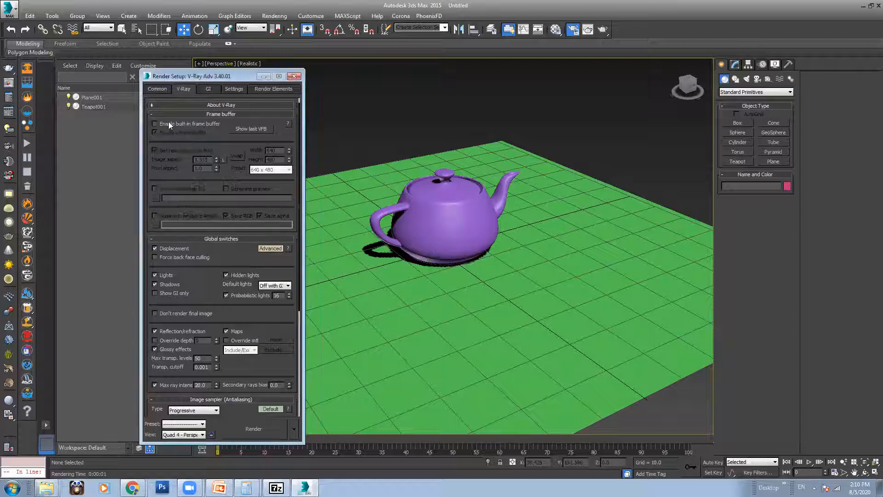
pyautogui.click(214, 89)
pyautogui.click(237, 89)
pyautogui.click(274, 89)
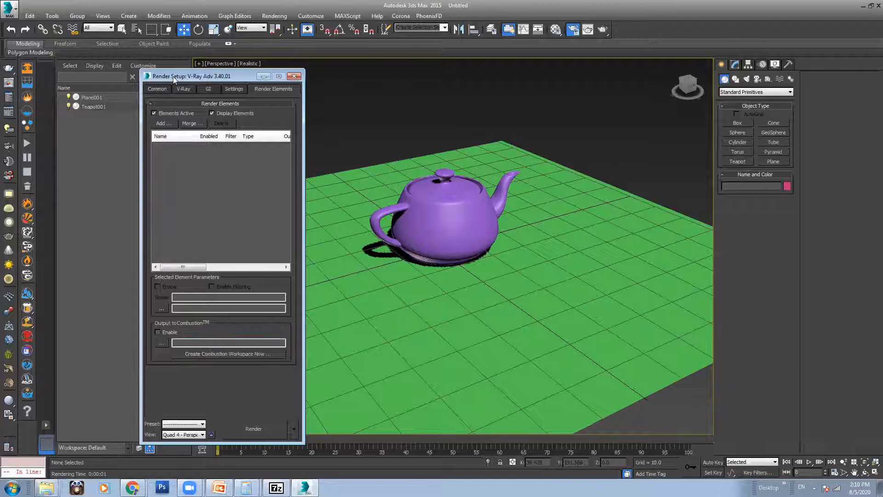
pyautogui.click(183, 88)
# Step: Turn off Probabilistic lights in the V-Ray Global switches
pyautogui.moveTo(224, 73); pyautogui.dragTo(233, 41)
pyautogui.scroll(-2, 271, 260)
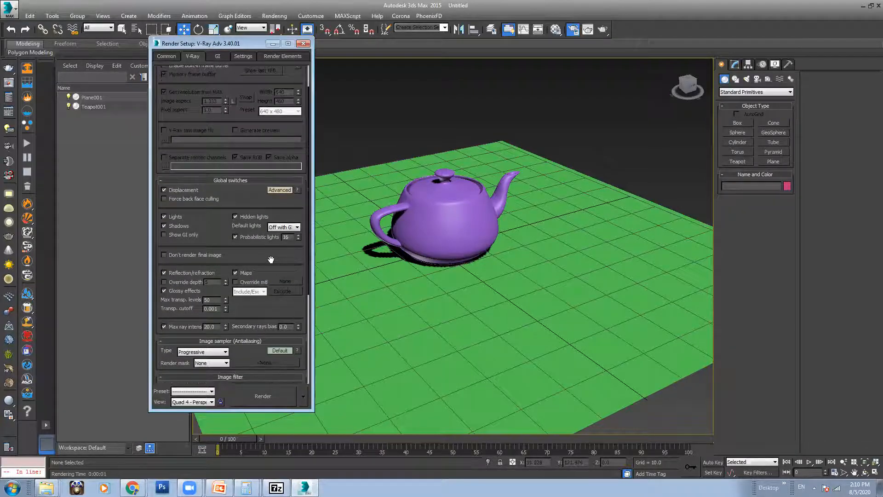
pyautogui.click(266, 236)
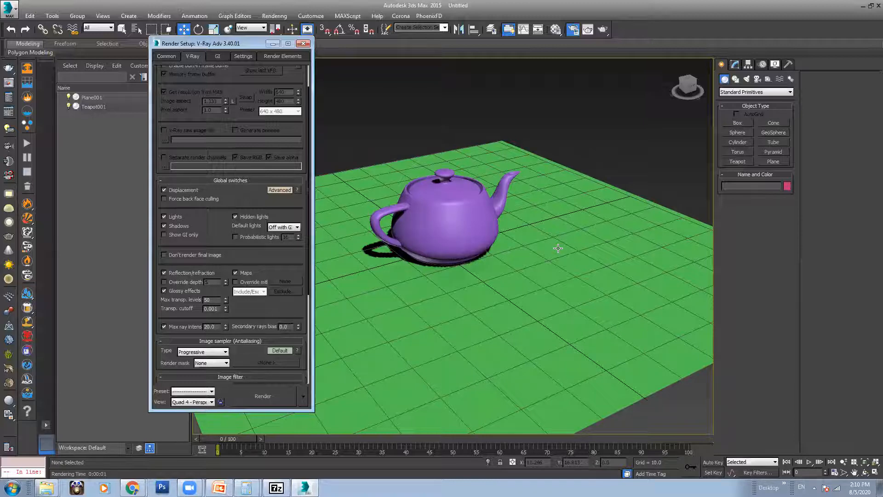
pyautogui.click(132, 488)
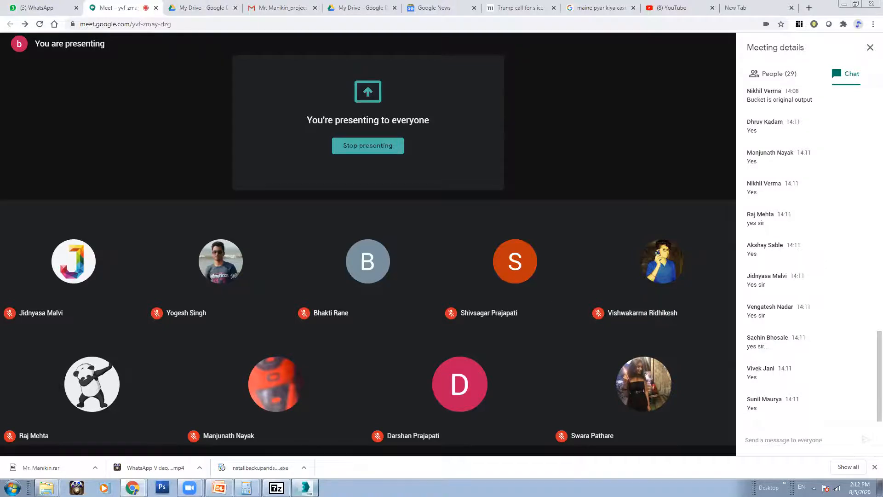
pyautogui.click(305, 488)
pyautogui.scroll(3, 277, 130)
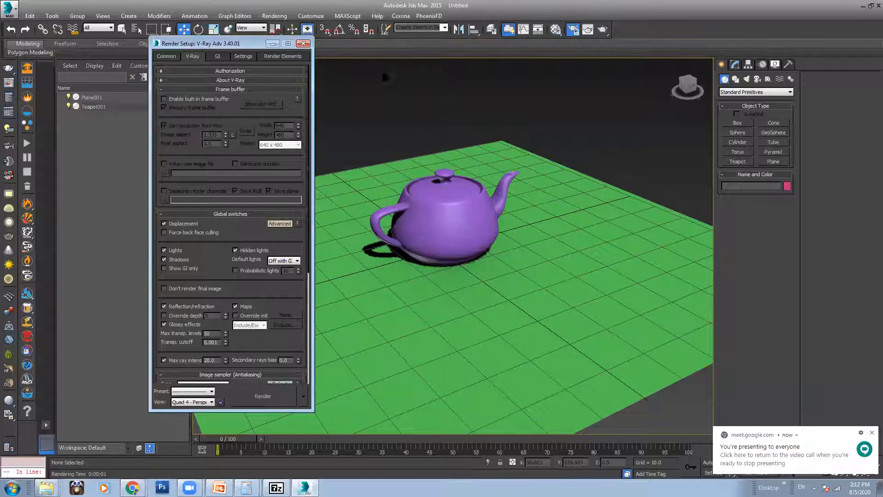
# Step: In Preference Settings, keep Gamma/LUT correction enabled at gamma 2.2 and close the dialog
pyautogui.click(304, 16)
pyautogui.click(332, 165)
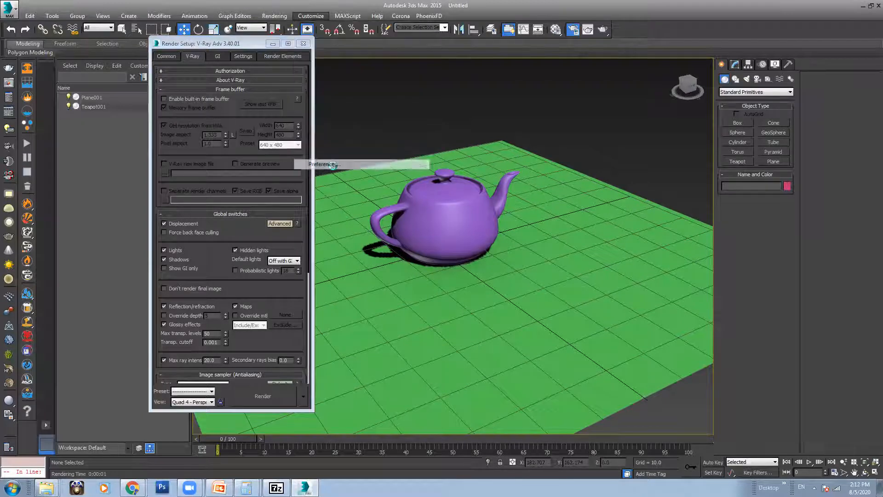
pyautogui.click(461, 120)
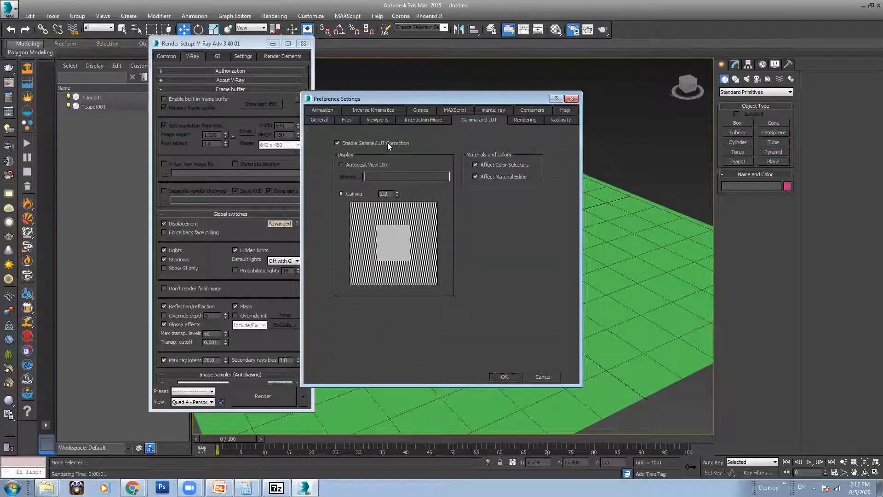
pyautogui.click(343, 143)
pyautogui.click(344, 144)
pyautogui.click(572, 98)
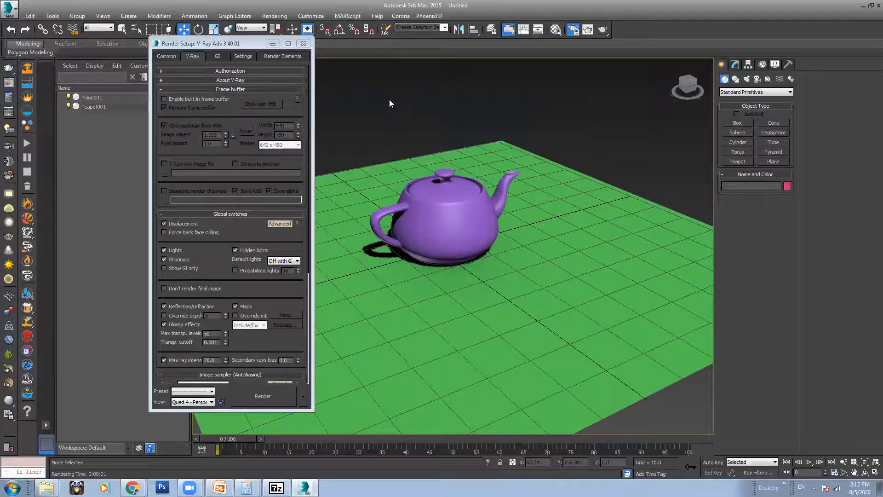
# Step: Switch to Chrome and search Google for 'qipress' in a new tab
pyautogui.moveTo(132, 487)
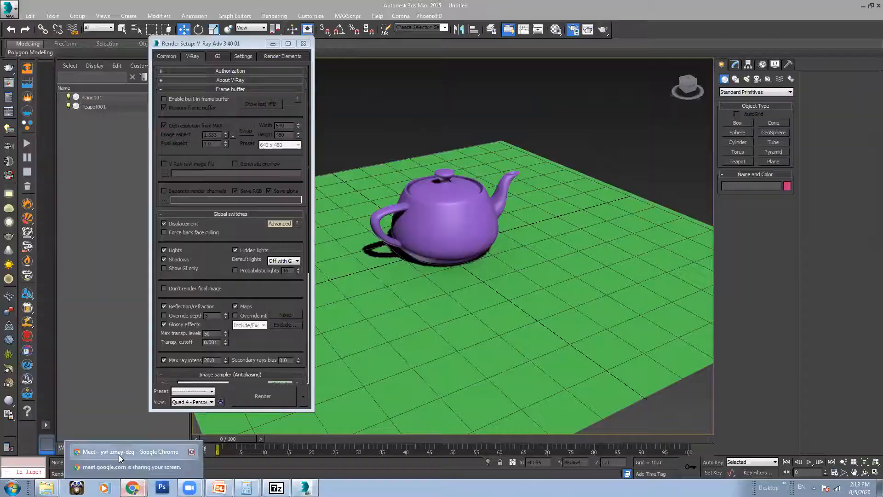
pyautogui.click(119, 455)
pyautogui.click(760, 8)
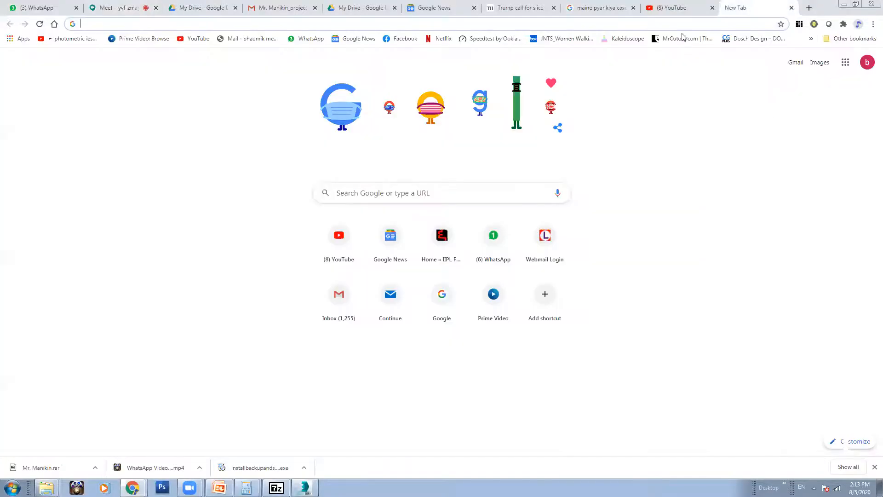
pyautogui.click(351, 191)
pyautogui.write('qipress')
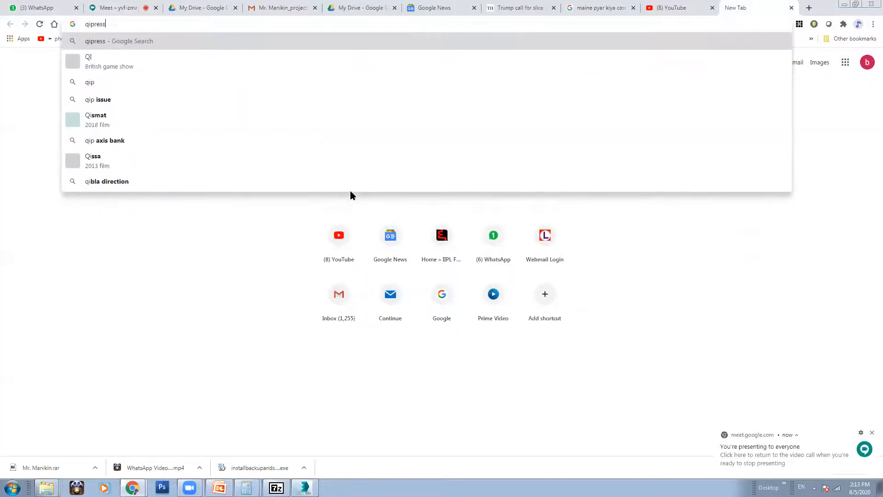
pyautogui.press('Return')
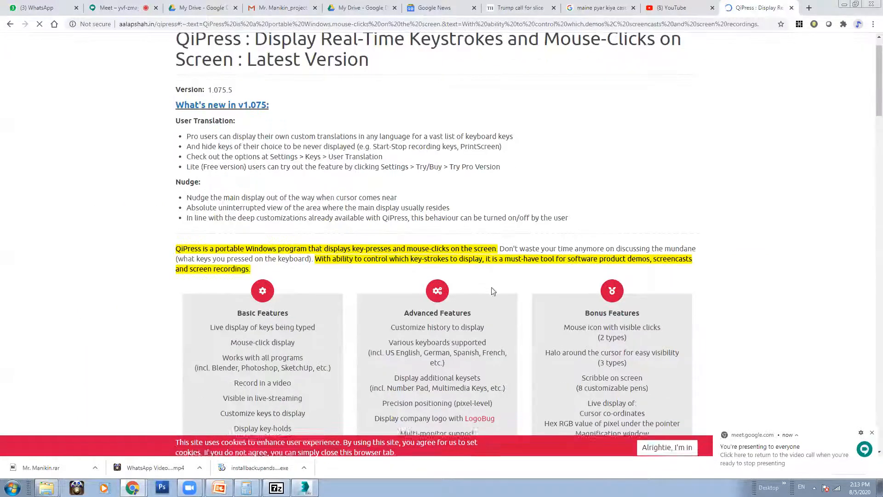
pyautogui.moveTo(868, 94)
pyautogui.mouseDown()
pyautogui.moveTo(869, 241)
pyautogui.moveTo(870, 75)
pyautogui.moveTo(870, 306)
pyautogui.moveTo(869, 78)
pyautogui.mouseUp()
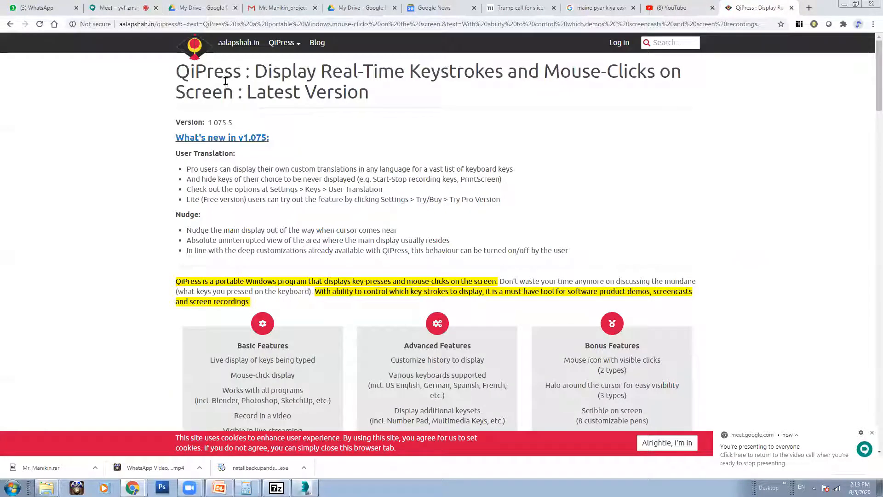
# Step: Go back and refine the Google search to 'qipress download'
pyautogui.click(10, 24)
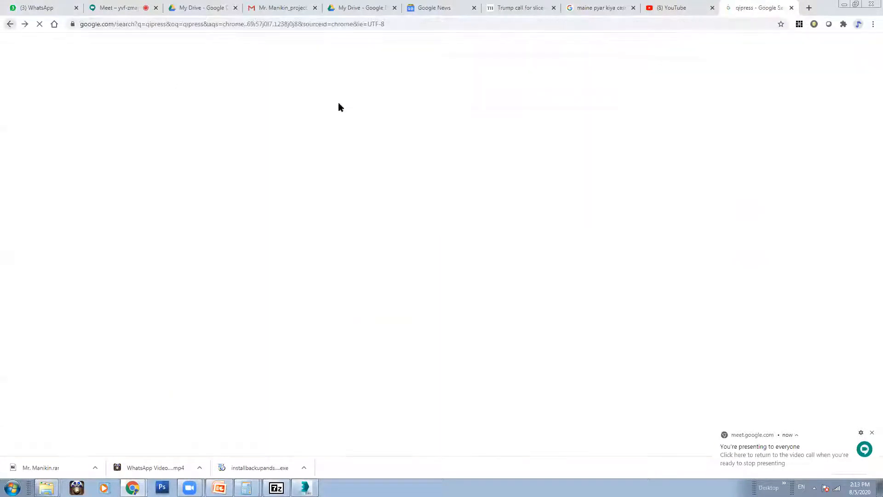
pyautogui.click(161, 51)
pyautogui.write('download')
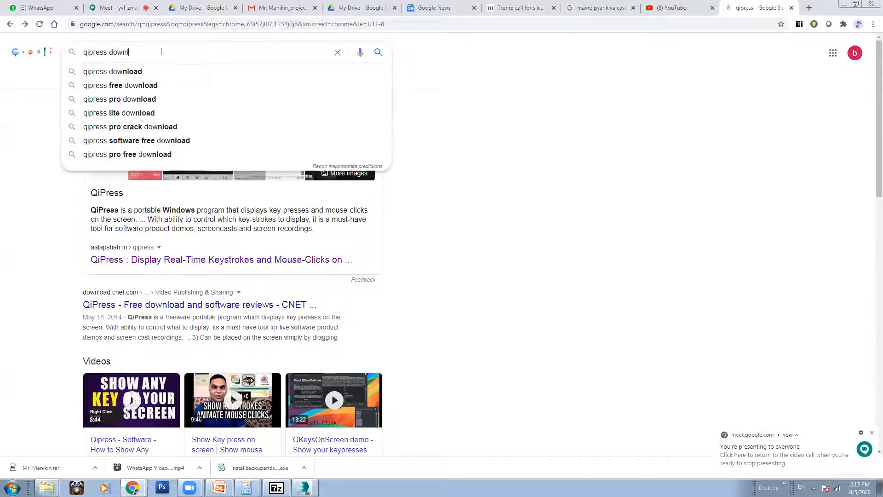
pyautogui.press('Return')
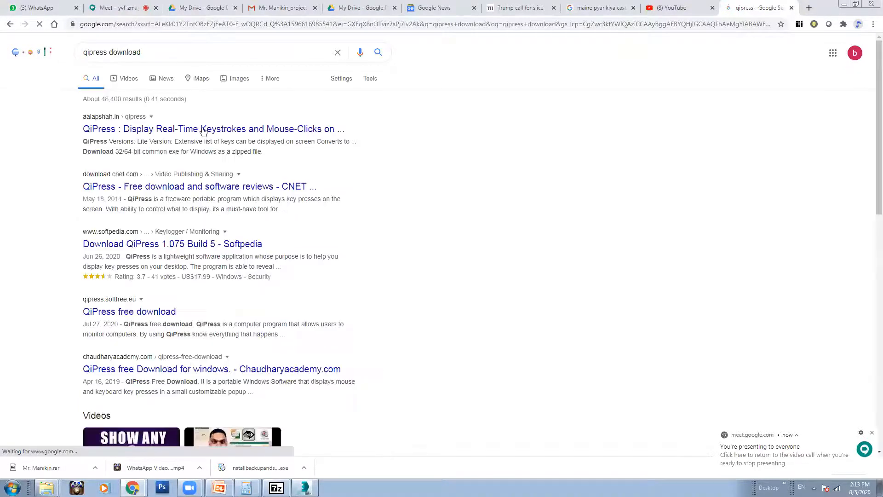
# Step: Open the QiPress product page and the CNET download page in new tabs, ending on CNET
pyautogui.rightClick(210, 129)
pyautogui.click(221, 132)
pyautogui.rightClick(164, 189)
pyautogui.click(177, 194)
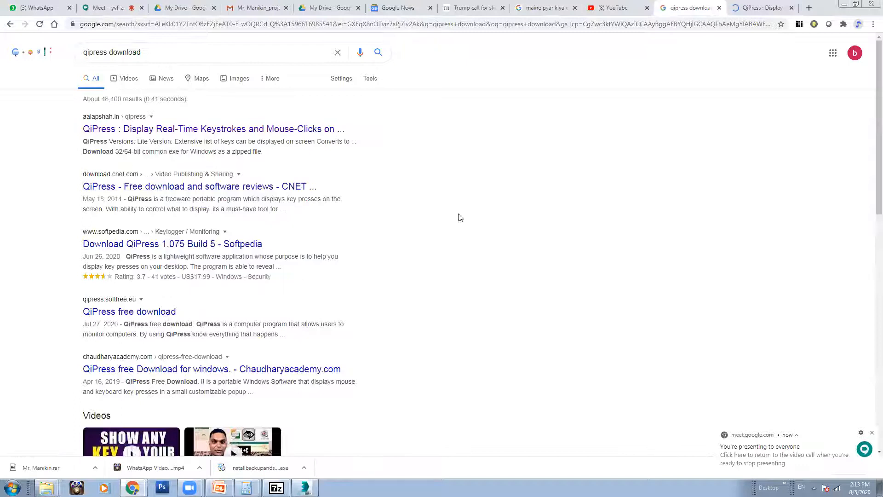
pyautogui.click(695, 8)
pyautogui.click(748, 9)
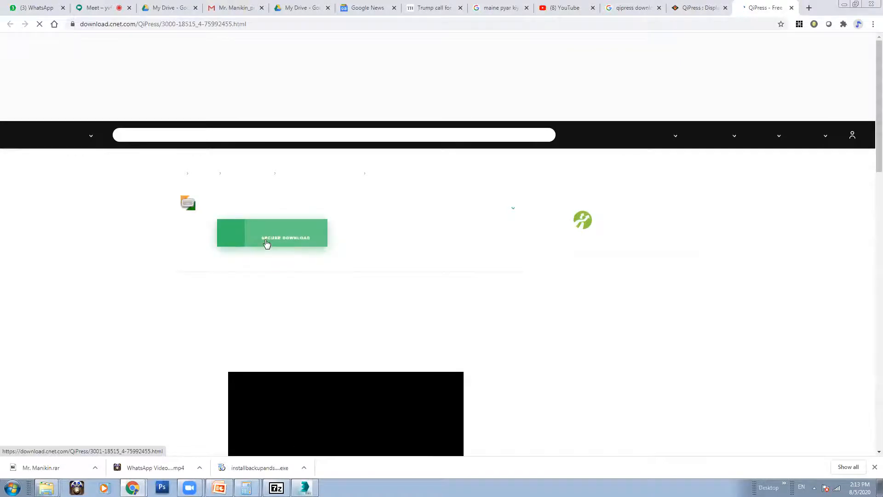
# Step: Download QiPress Portable.zip from CNET and show it in the Downloads folder
pyautogui.click(286, 240)
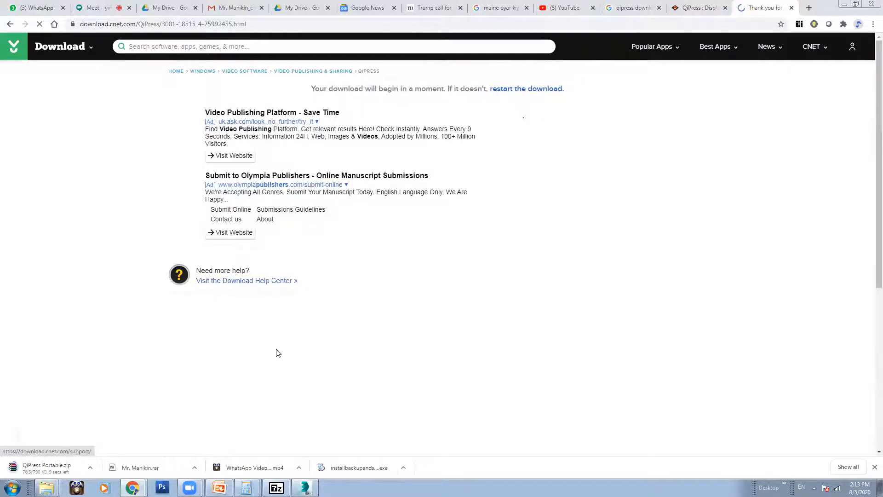
pyautogui.click(95, 468)
pyautogui.click(121, 435)
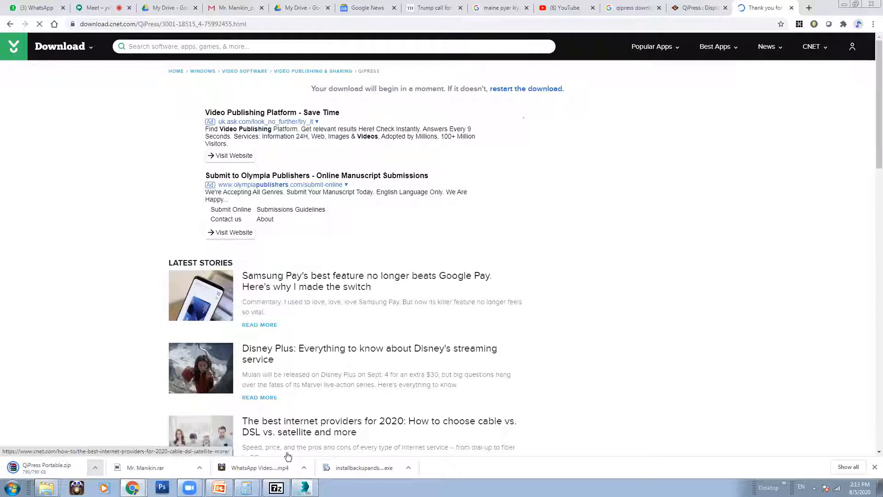
pyautogui.click(94, 467)
pyautogui.click(121, 435)
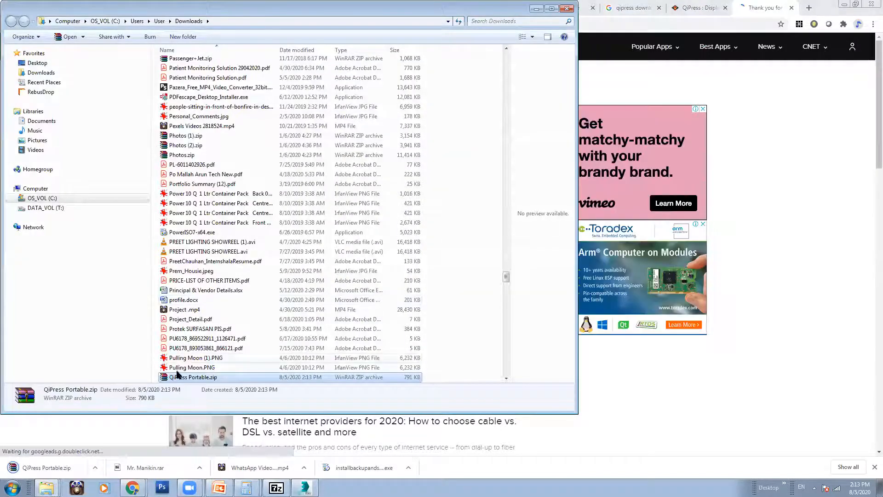
# Step: Extract QiPress Portable.zip with WinRAR into a QiPress Portable folder
pyautogui.rightClick(178, 375)
pyautogui.moveTo(230, 234)
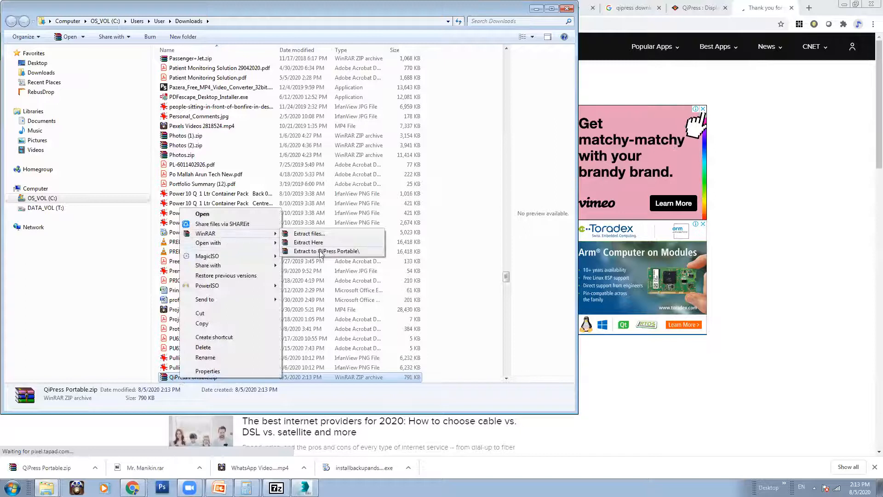
pyautogui.click(321, 251)
pyautogui.moveTo(507, 276); pyautogui.dragTo(520, 68)
# Step: Find and open the new QiPress Portable folder in Downloads
pyautogui.click(188, 117)
pyautogui.press('q')
pyautogui.press('q')
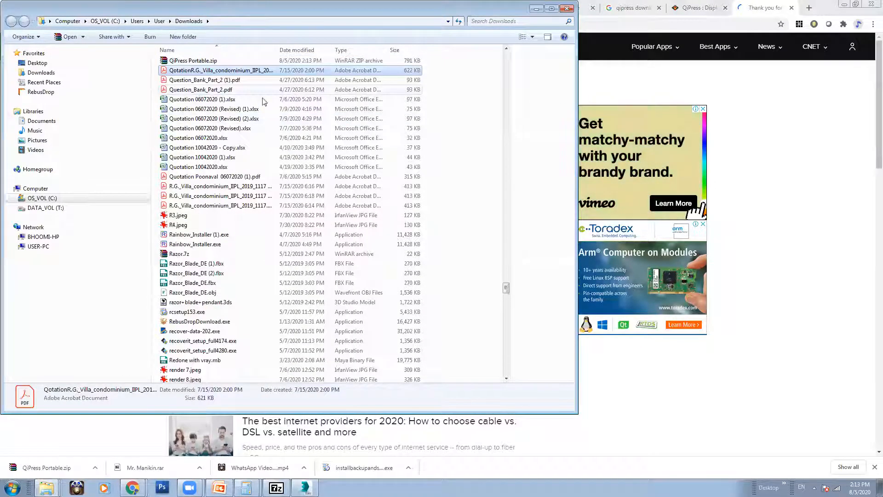
pyautogui.press('q')
pyautogui.press('q')
pyautogui.press('q')
pyautogui.press('q')
pyautogui.moveTo(506, 289); pyautogui.dragTo(508, 213)
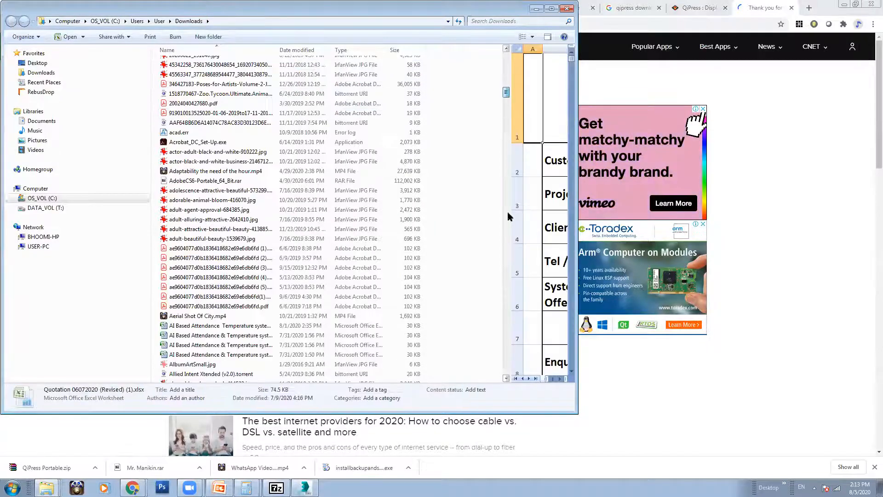
pyautogui.scroll(15, 507, 217)
pyautogui.press('q')
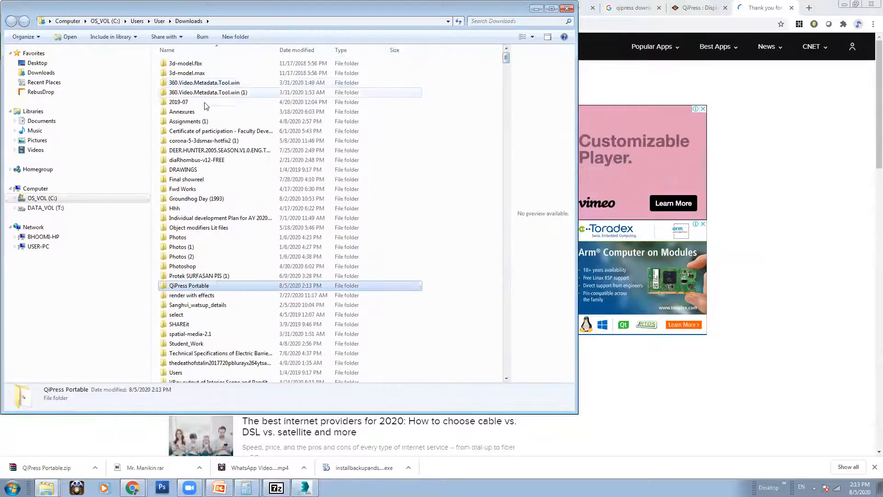
pyautogui.doubleClick(216, 285)
# Step: Run QiPress.exe as administrator and accept its licence agreement
pyautogui.rightClick(196, 65)
pyautogui.click(219, 90)
pyautogui.click(349, 234)
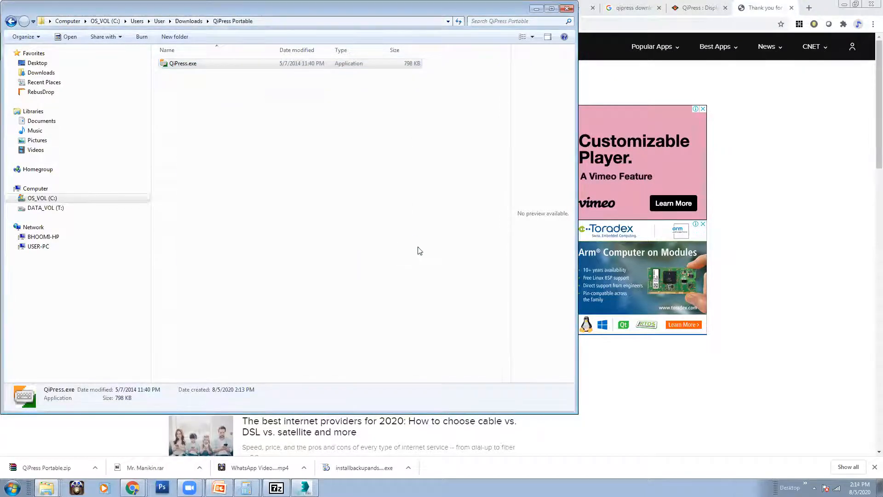
pyautogui.click(471, 306)
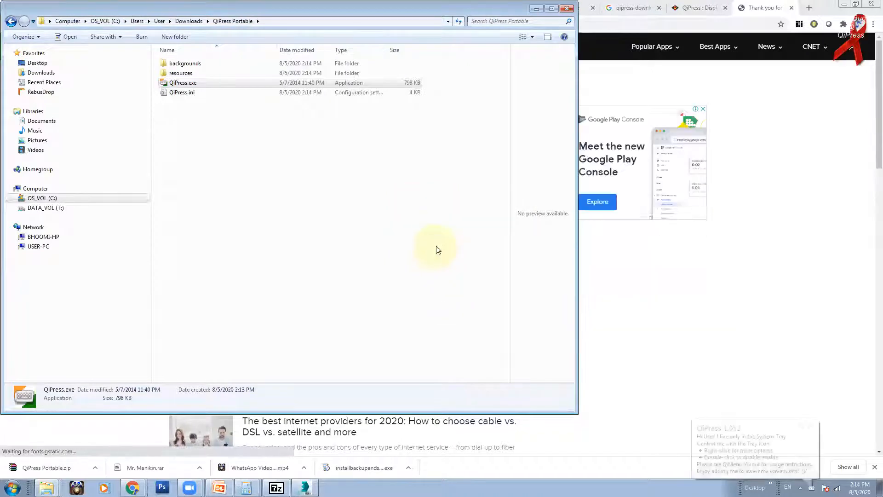
# Step: Minimize the Explorer window to reveal the CNET page
pyautogui.click(539, 9)
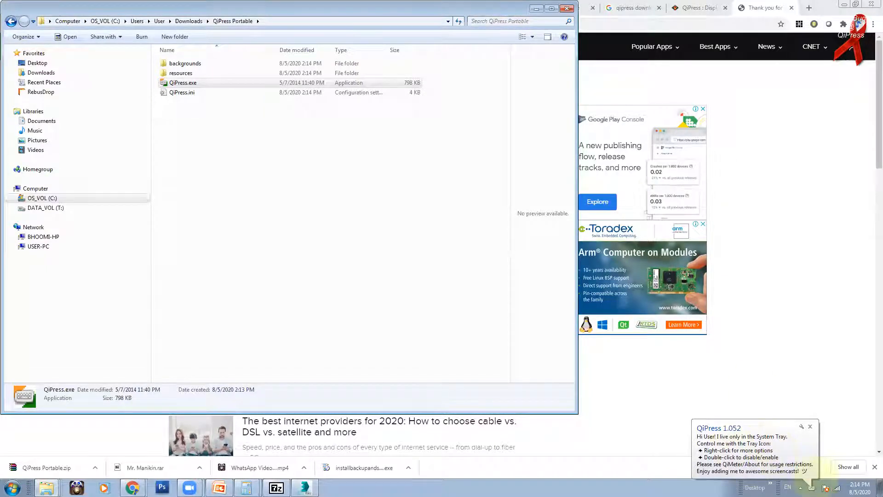
pyautogui.click(540, 13)
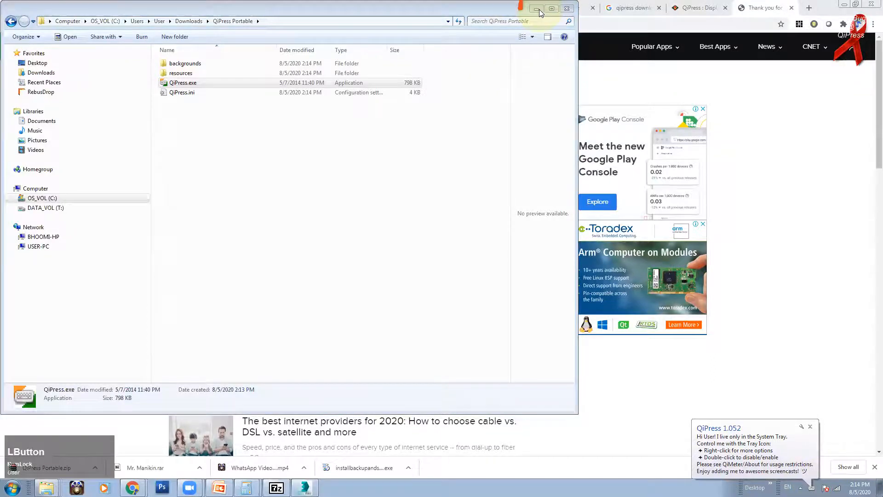
pyautogui.click(540, 11)
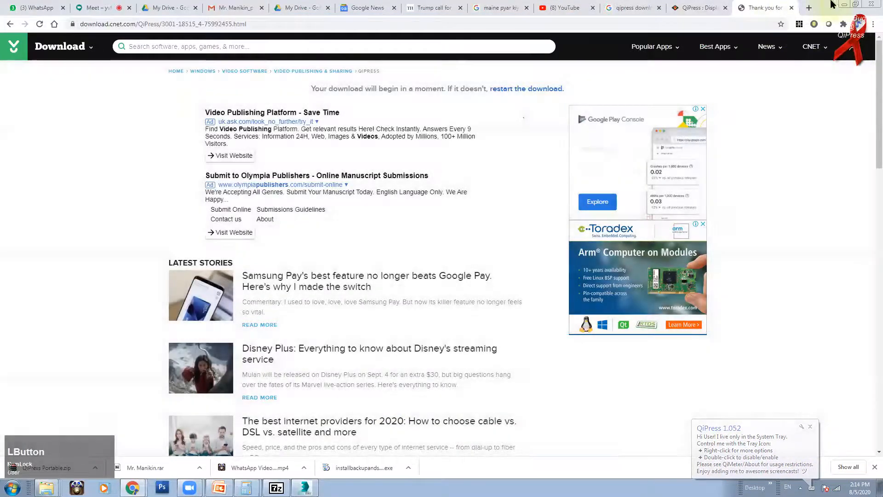
# Step: Return to 3ds Max, orbit and zoom out to see the whole green plane, and expand the hidden tray icons
pyautogui.click(844, 4)
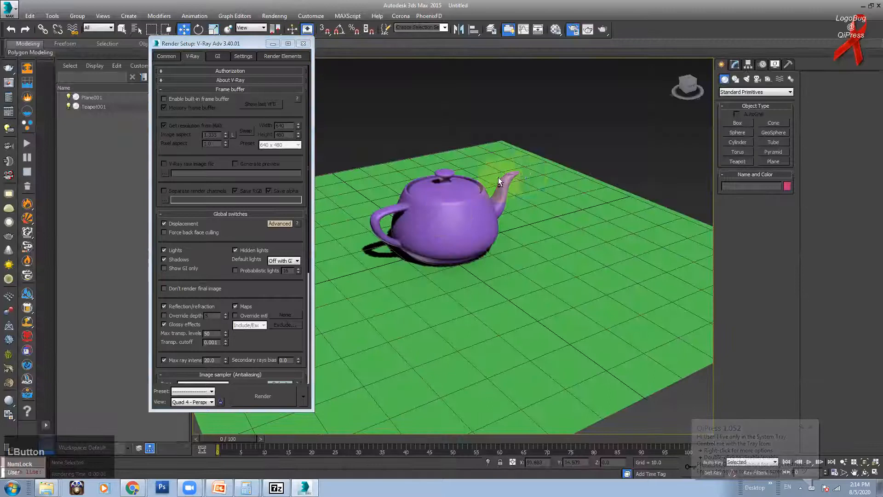
pyautogui.keyDown('alt'); pyautogui.moveTo(509, 236); pyautogui.dragTo(500, 217, button='middle'); pyautogui.keyUp('alt')
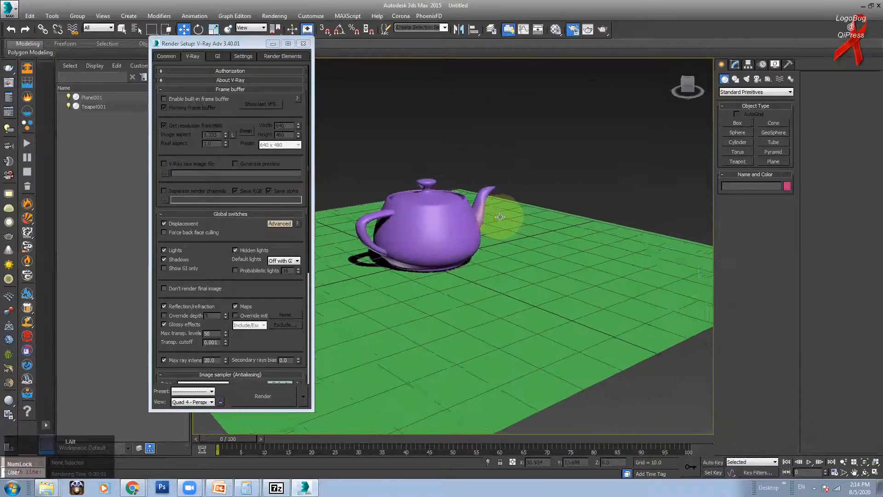
pyautogui.scroll(-5, 500, 217)
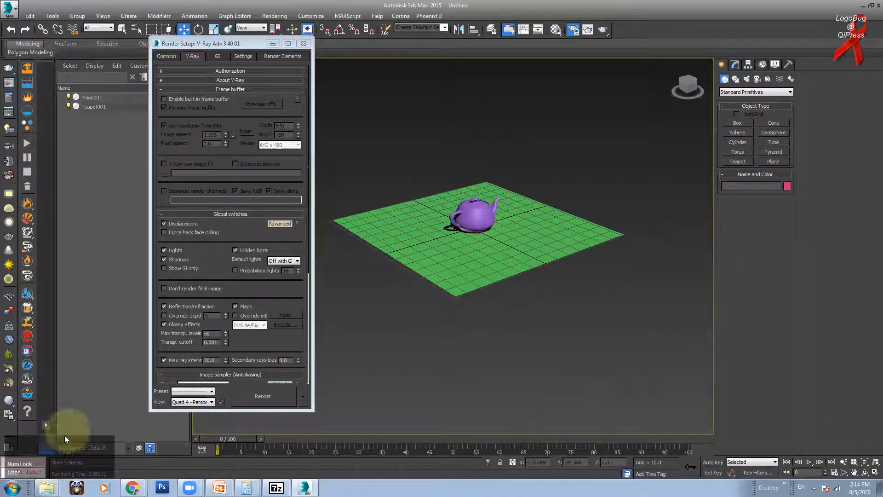
pyautogui.keyDown('alt'); pyautogui.moveTo(547, 221); pyautogui.dragTo(492, 197, button='middle'); pyautogui.keyUp('alt')
pyautogui.scroll(5, 513, 246)
pyautogui.scroll(-5, 514, 246)
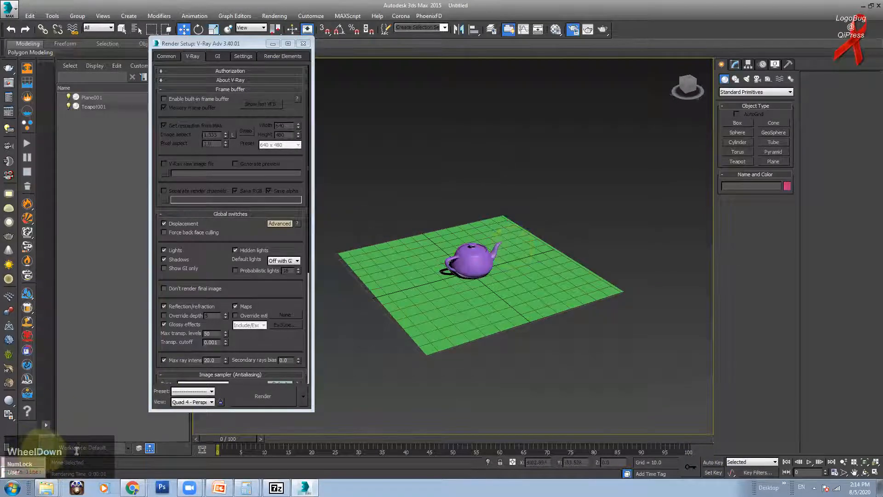
pyautogui.click(48, 454)
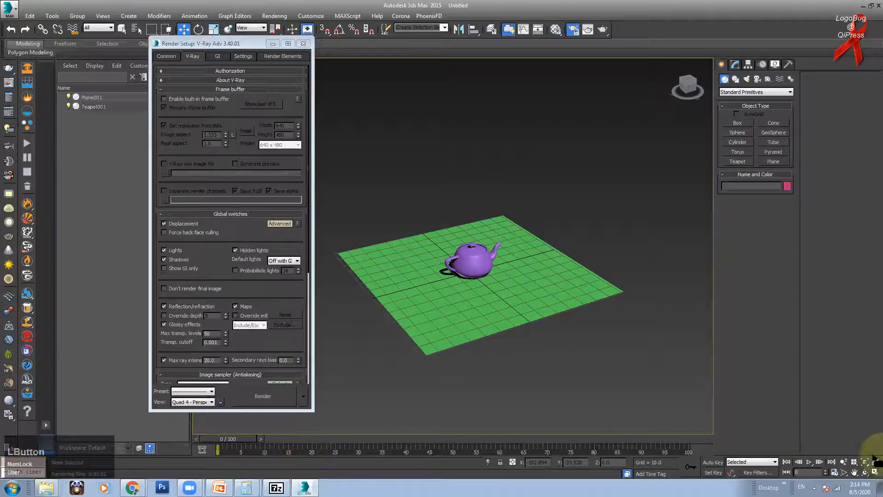
pyautogui.click(815, 488)
# Step: In QiPress Settings from the tray icon, set the caption background Fill colour to red and close
pyautogui.rightClick(808, 446)
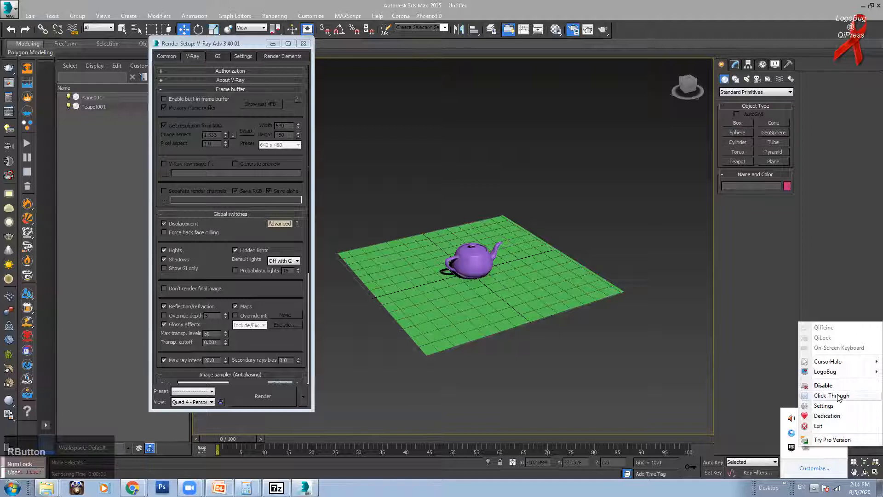
pyautogui.moveTo(825, 364)
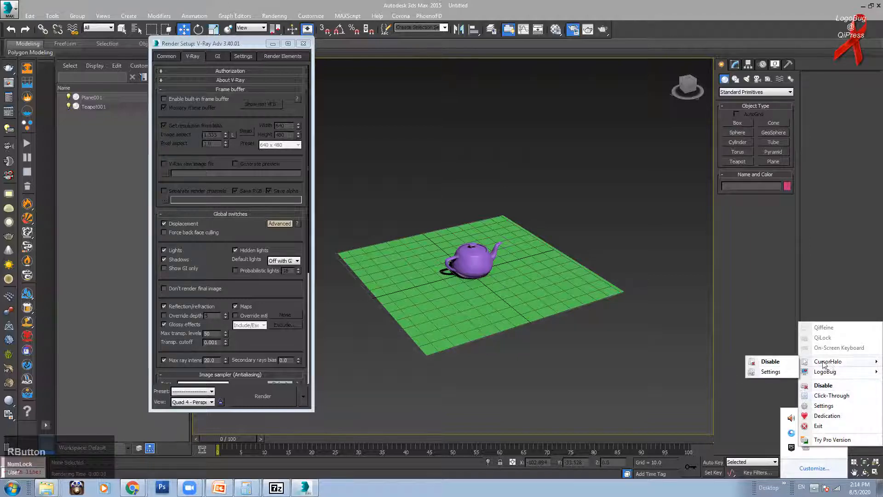
pyautogui.click(831, 406)
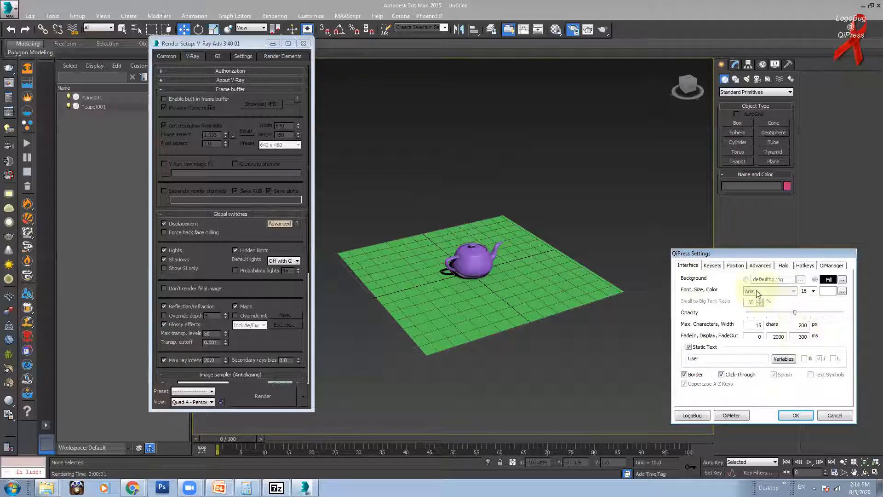
pyautogui.click(713, 265)
pyautogui.click(735, 266)
pyautogui.click(688, 265)
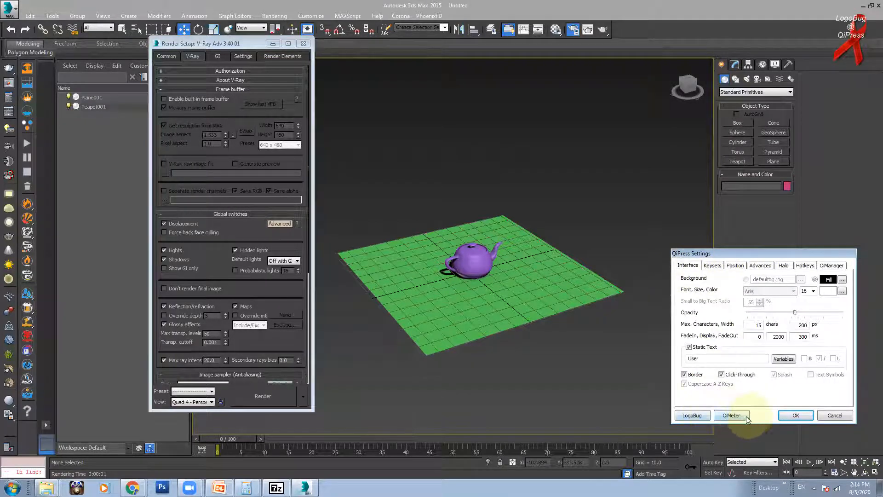
pyautogui.click(842, 280)
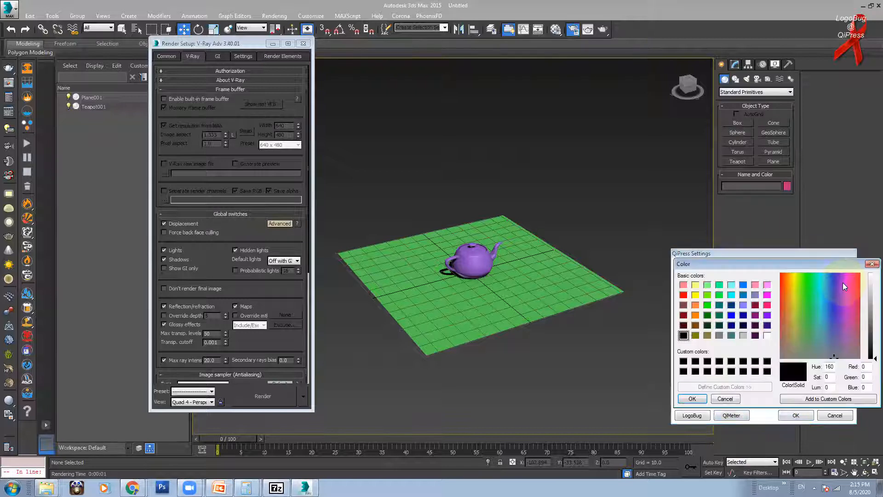
pyautogui.click(684, 295)
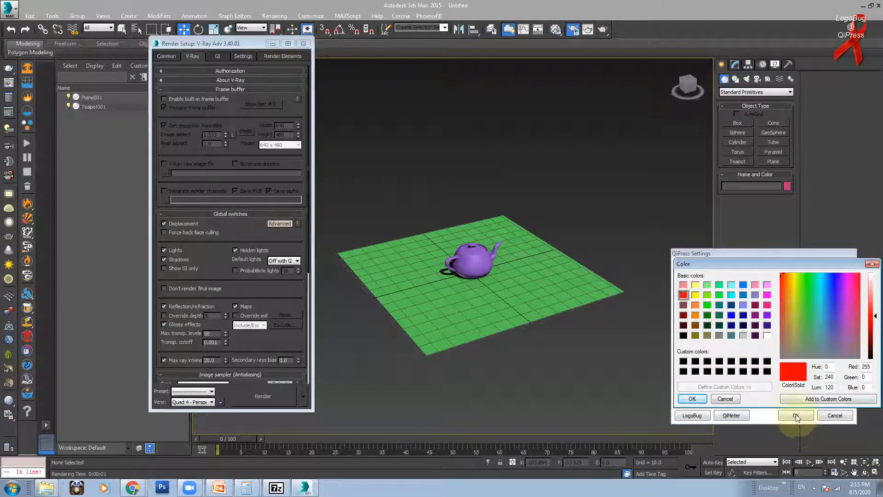
pyautogui.click(692, 398)
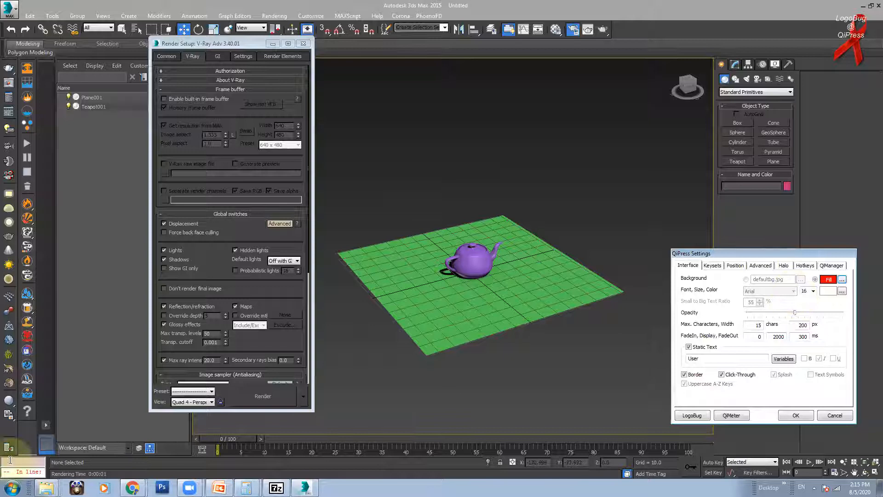
pyautogui.click(795, 415)
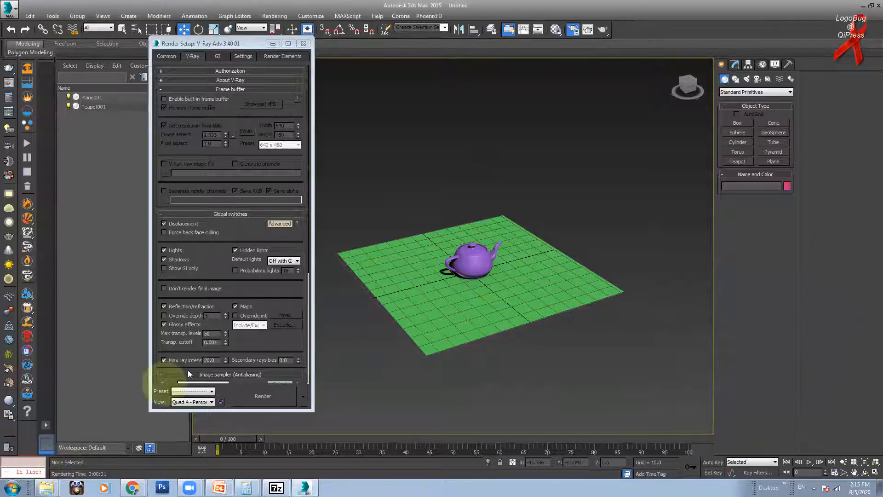
pyautogui.press('alt')
pyautogui.keyDown('alt'); pyautogui.moveTo(506, 300); pyautogui.dragTo(506, 276, button='middle'); pyautogui.keyUp('alt')
pyautogui.click(815, 488)
pyautogui.rightClick(806, 447)
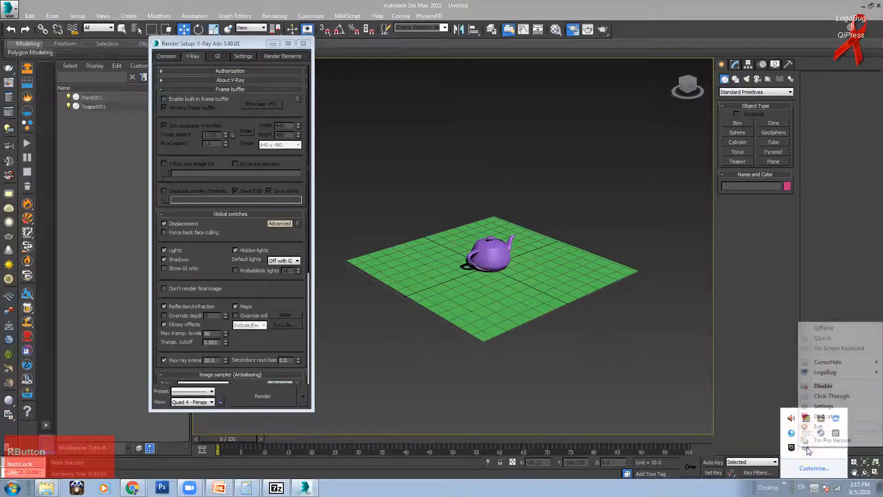
pyautogui.click(832, 407)
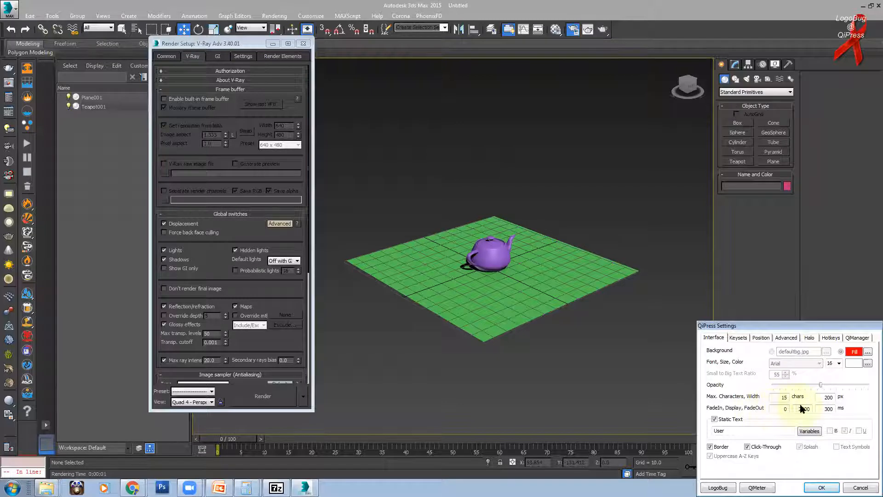
pyautogui.moveTo(799, 328); pyautogui.dragTo(783, 287)
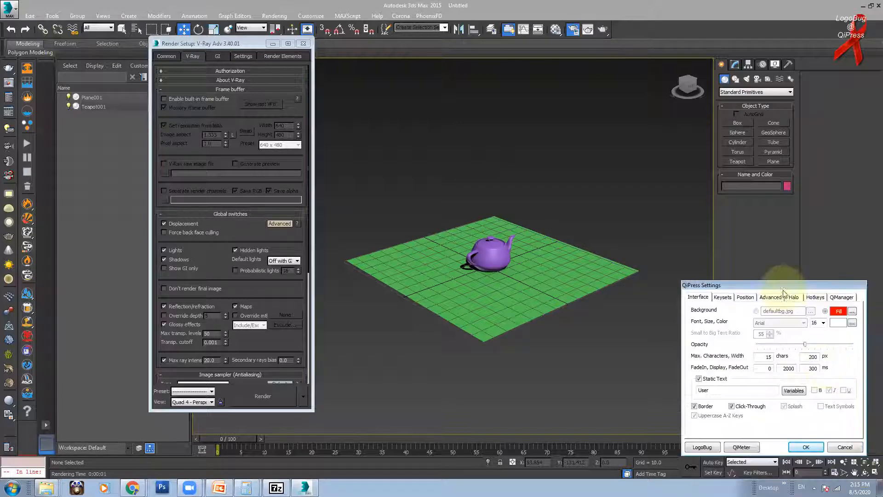
pyautogui.click(840, 312)
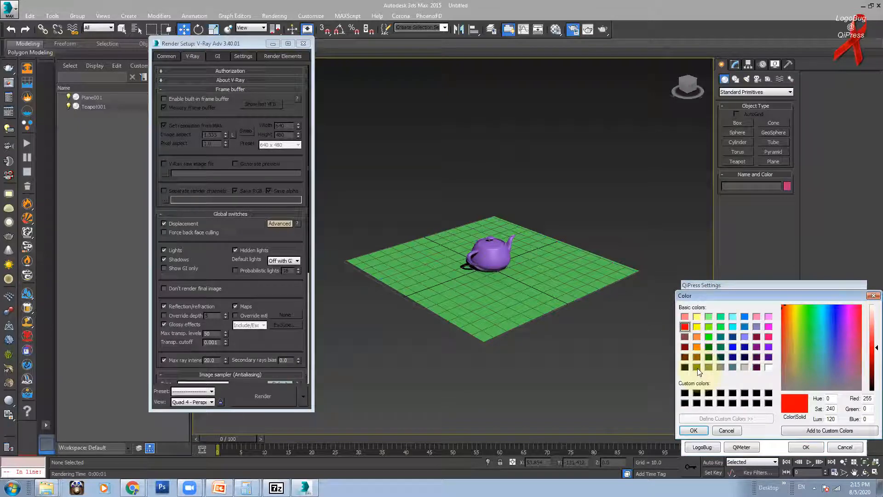
pyautogui.click(685, 367)
pyautogui.click(717, 431)
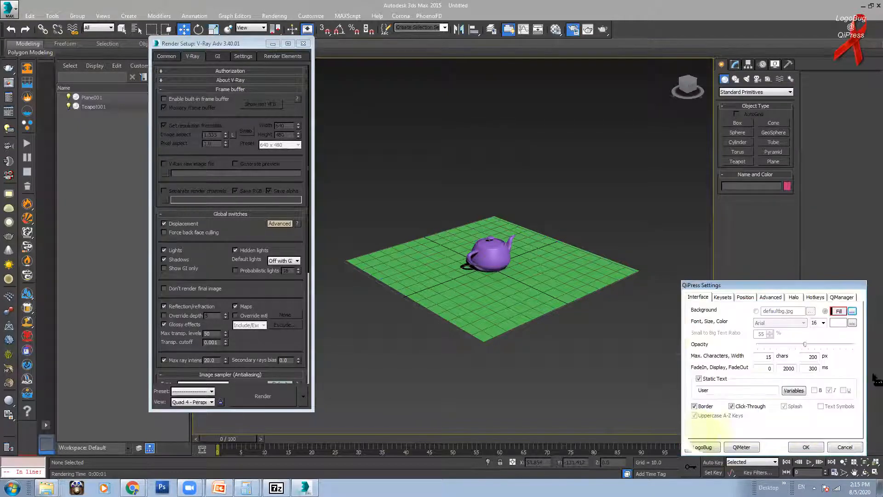
pyautogui.click(794, 298)
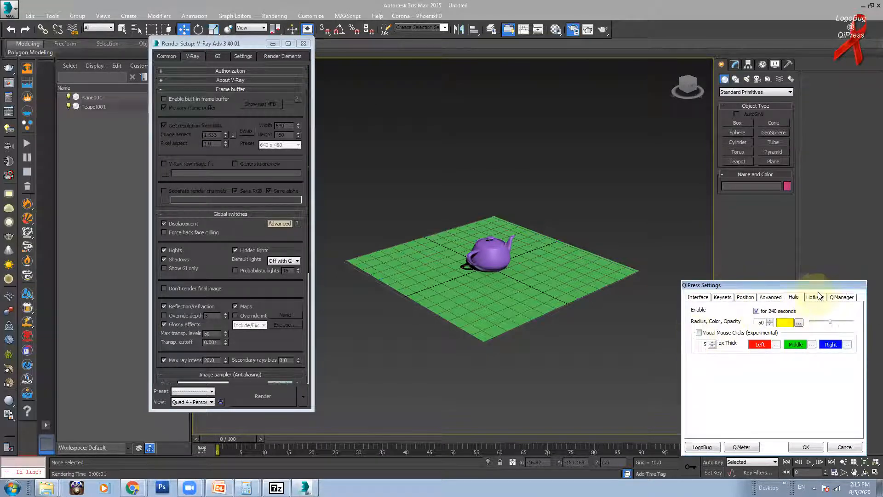
pyautogui.click(817, 298)
pyautogui.click(840, 298)
pyautogui.click(698, 297)
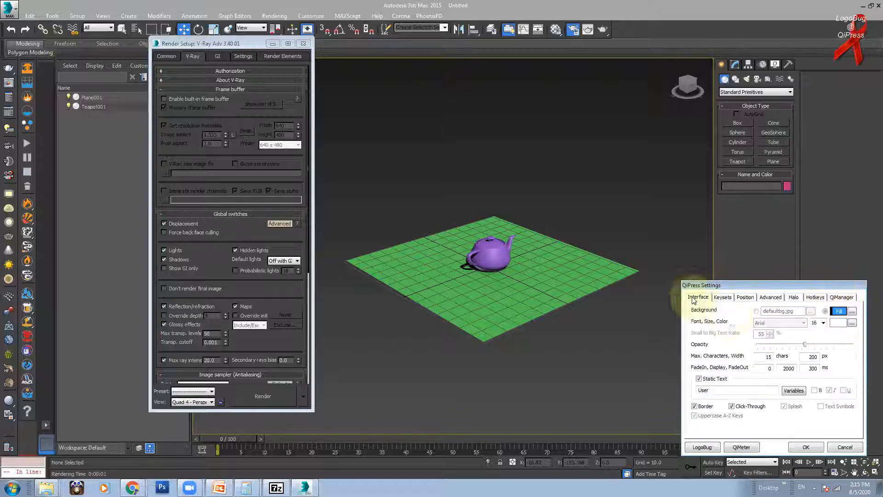
pyautogui.click(824, 323)
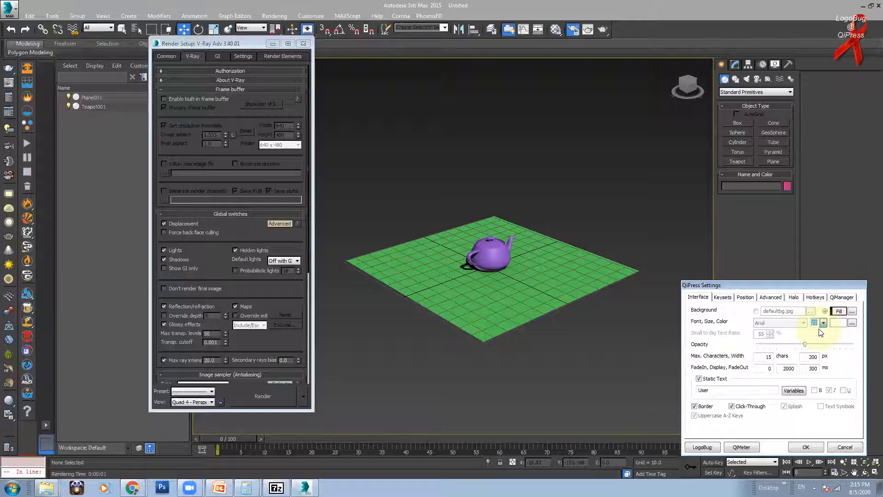
pyautogui.click(801, 447)
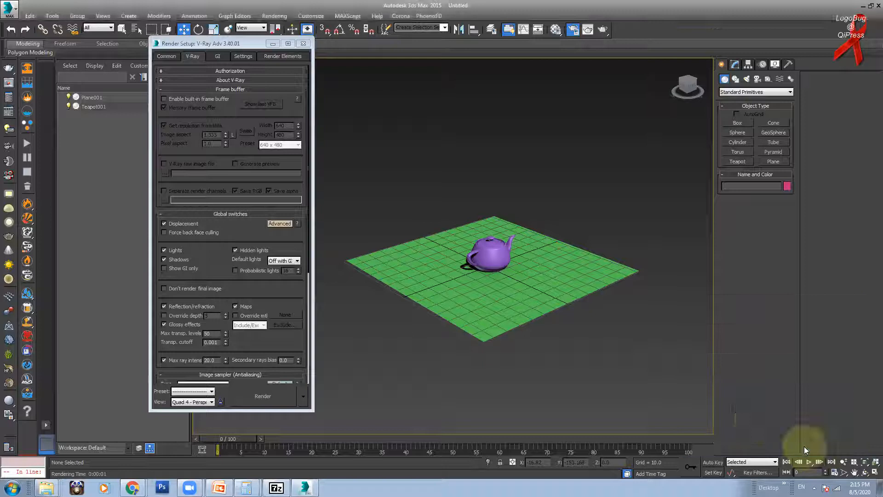
# Step: Orbit and zoom the perspective view to inspect the teapot on the plane
pyautogui.keyDown('alt'); pyautogui.moveTo(517, 253); pyautogui.dragTo(556, 265, button='middle'); pyautogui.keyUp('alt')
pyautogui.scroll(-5, 481, 234)
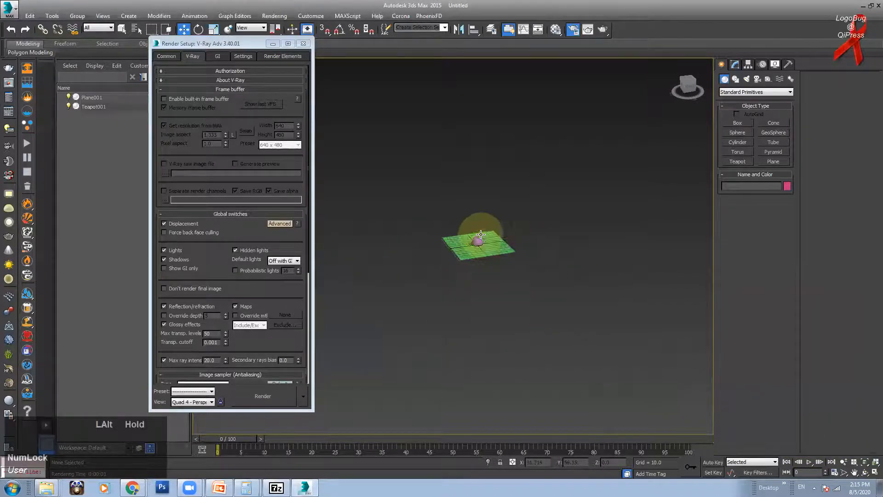
pyautogui.scroll(3, 481, 234)
pyautogui.keyDown('alt'); pyautogui.moveTo(454, 238); pyautogui.dragTo(490, 245, button='middle'); pyautogui.keyUp('alt')
pyautogui.scroll(3, 473, 254)
pyautogui.scroll(2, 487, 250)
pyautogui.scroll(-3, 490, 245)
pyautogui.scroll(3, 490, 245)
pyautogui.scroll(-3, 490, 245)
pyautogui.scroll(3, 490, 246)
pyautogui.scroll(-3, 490, 245)
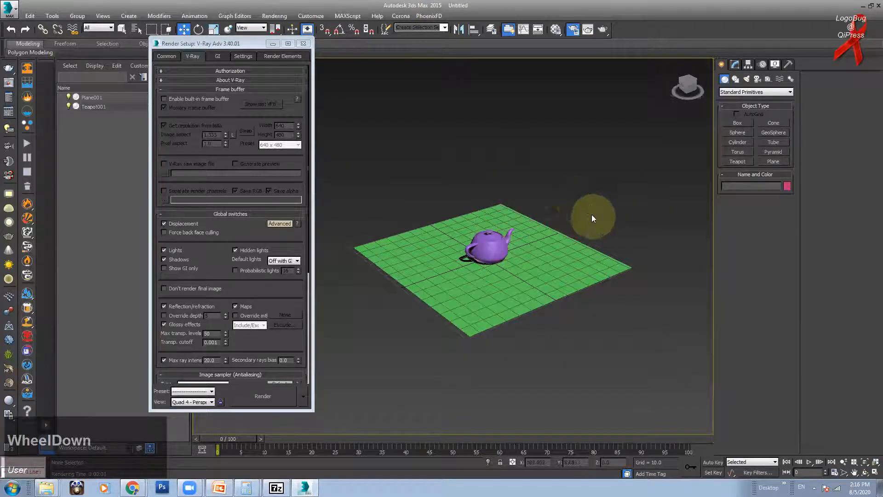
# Step: Enable V-Ray's built-in frame buffer in Render Setup
pyautogui.keyDown('alt'); pyautogui.moveTo(522, 225); pyautogui.dragTo(512, 221, button='middle'); pyautogui.keyUp('alt')
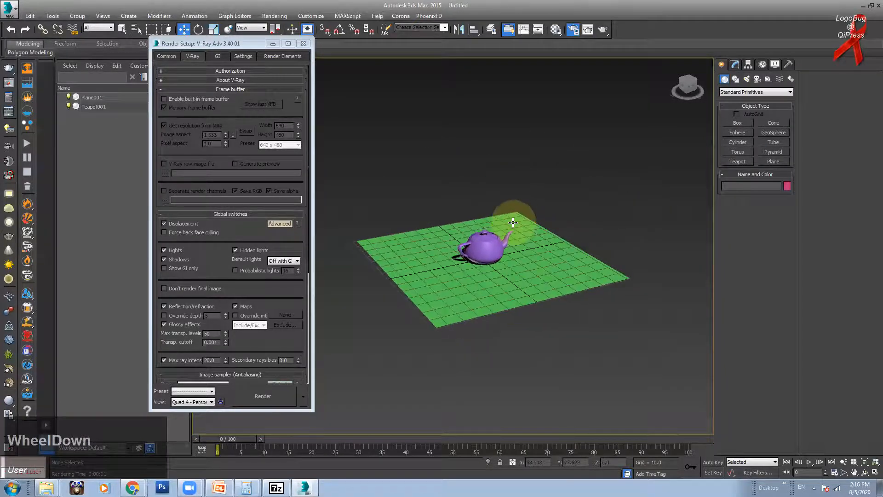
pyautogui.scroll(5, 507, 233)
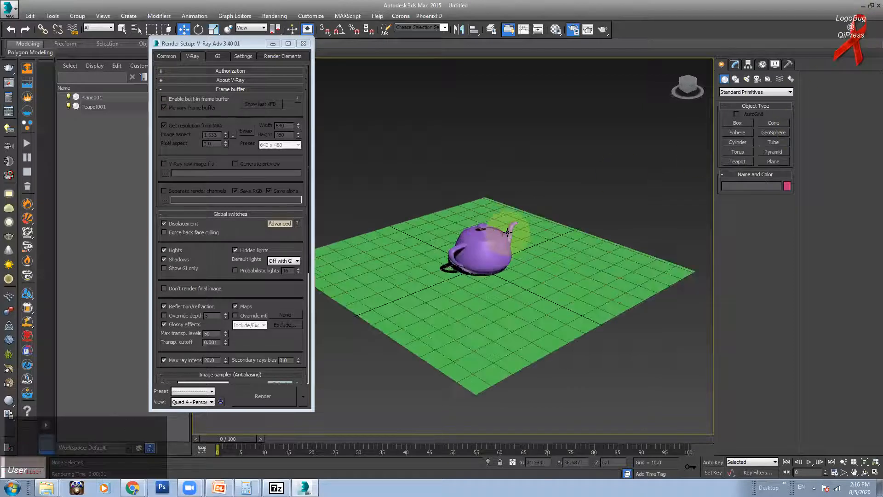
pyautogui.scroll(-5, 529, 232)
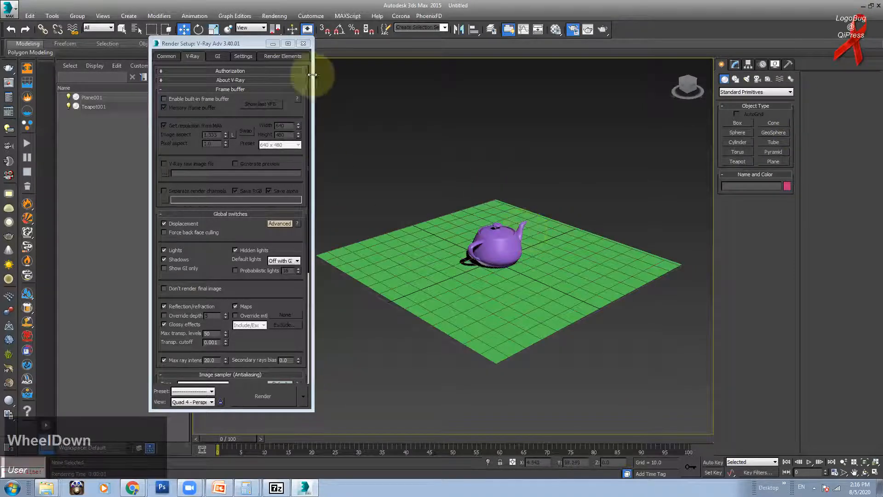
pyautogui.moveTo(218, 43); pyautogui.dragTo(259, 44)
pyautogui.click(218, 103)
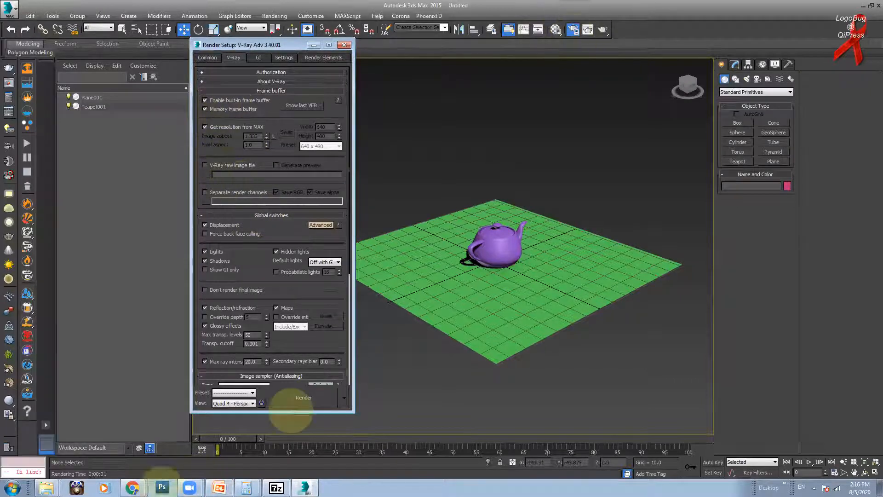
# Step: Bring up the Zoom home window and minimize it
pyautogui.click(190, 487)
pyautogui.click(180, 453)
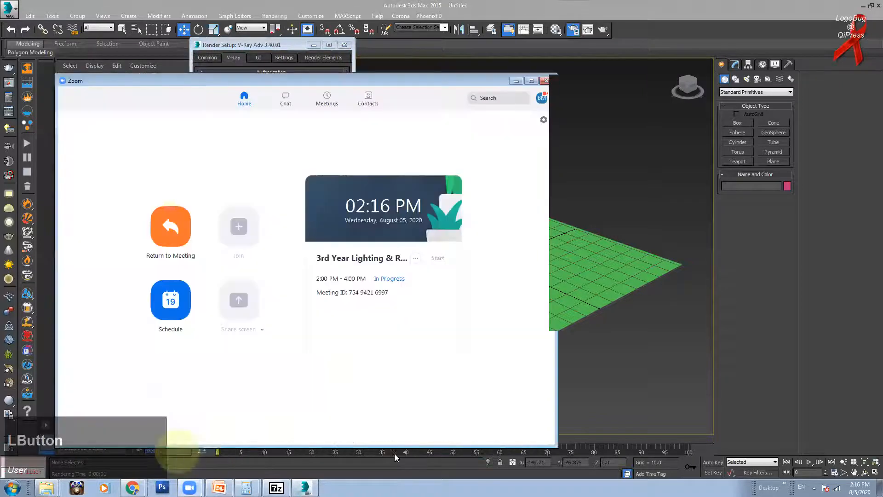
pyautogui.click(517, 83)
# Step: Close one Chrome window and open a new Chrome window with a New Tab page
pyautogui.click(132, 487)
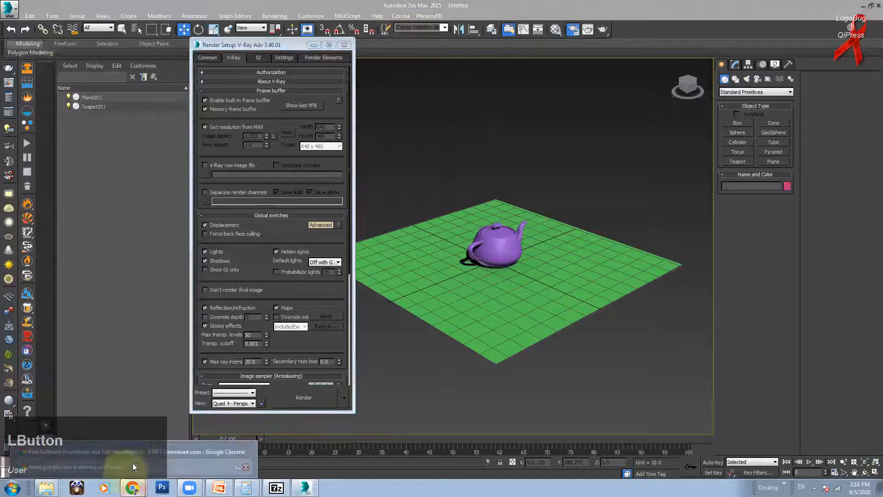
pyautogui.click(246, 452)
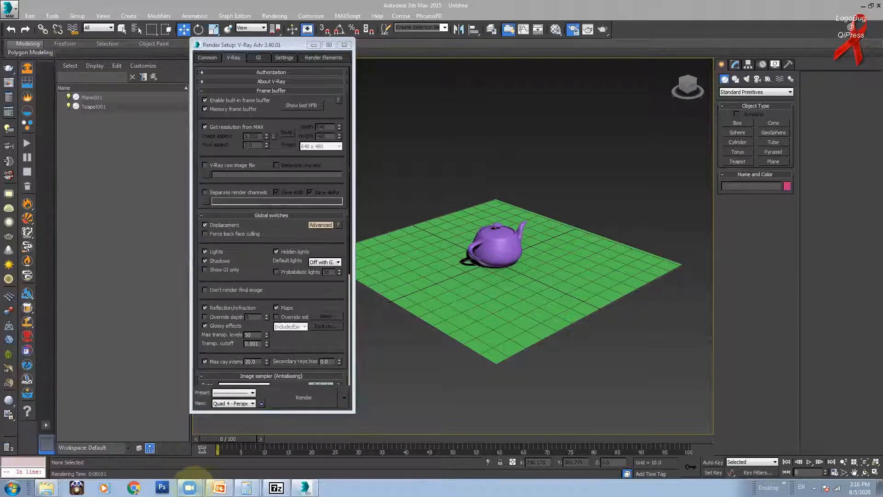
pyautogui.click(190, 488)
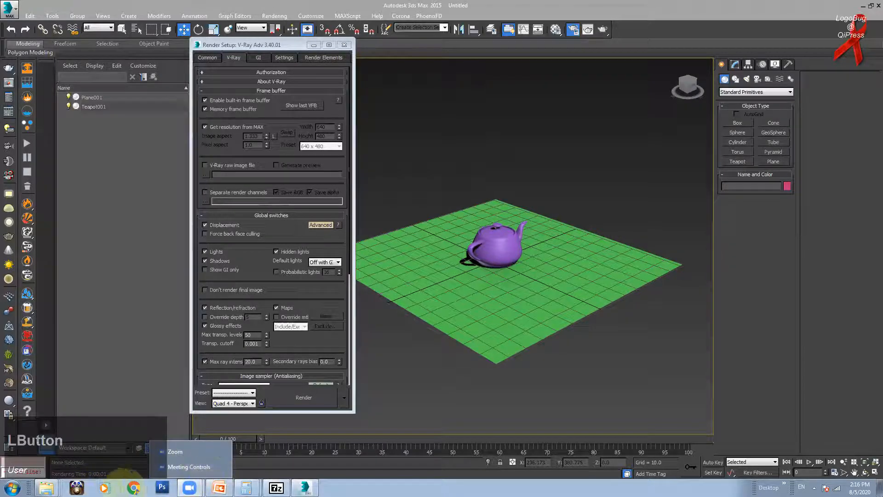
pyautogui.click(133, 488)
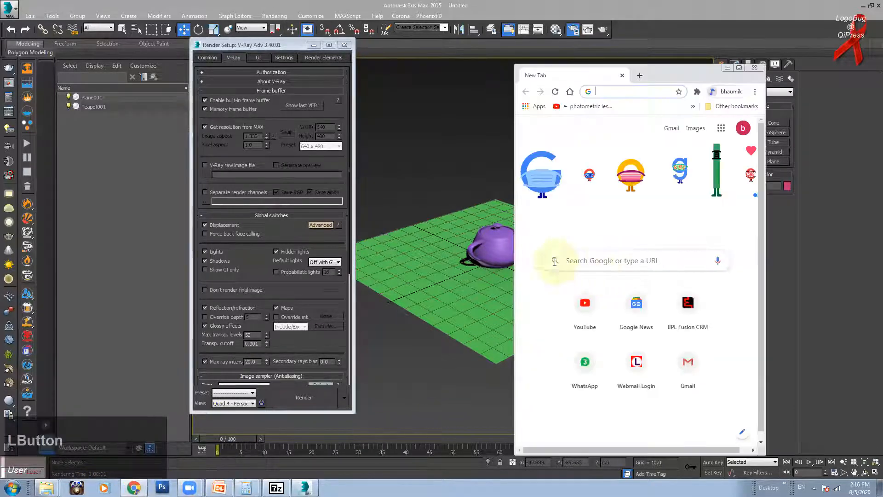
# Step: Bring the CNET download Chrome window forward and switch to its Google Meet tab
pyautogui.click(740, 69)
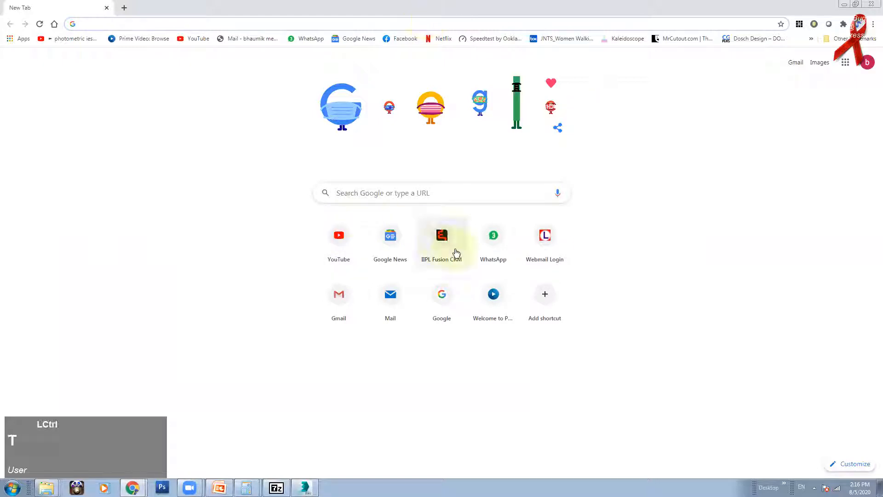
pyautogui.moveTo(134, 487)
pyautogui.click(134, 466)
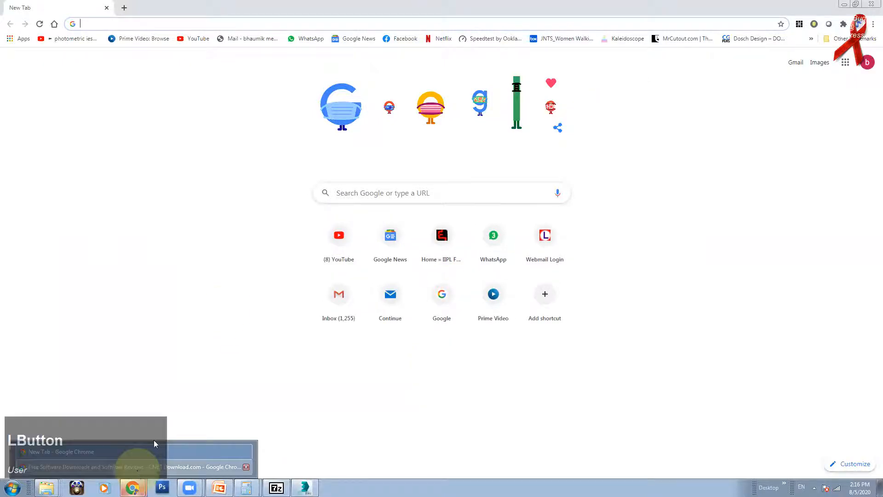
pyautogui.click(740, 69)
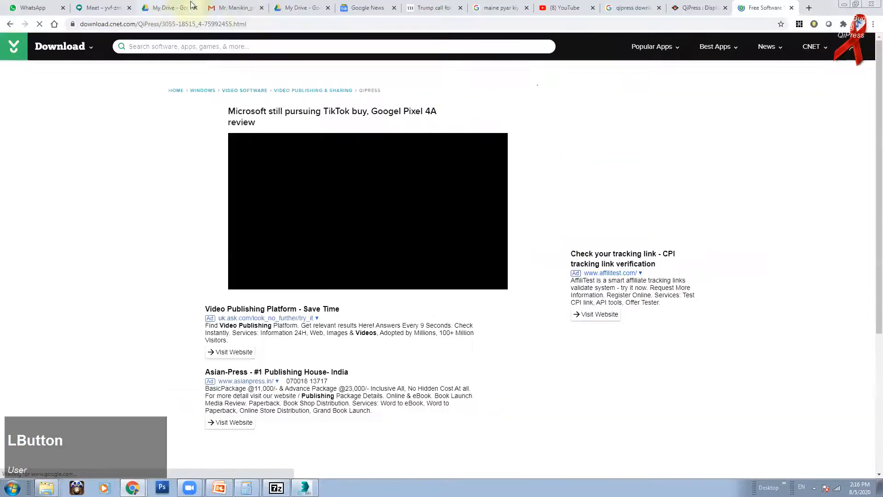
pyautogui.click(108, 7)
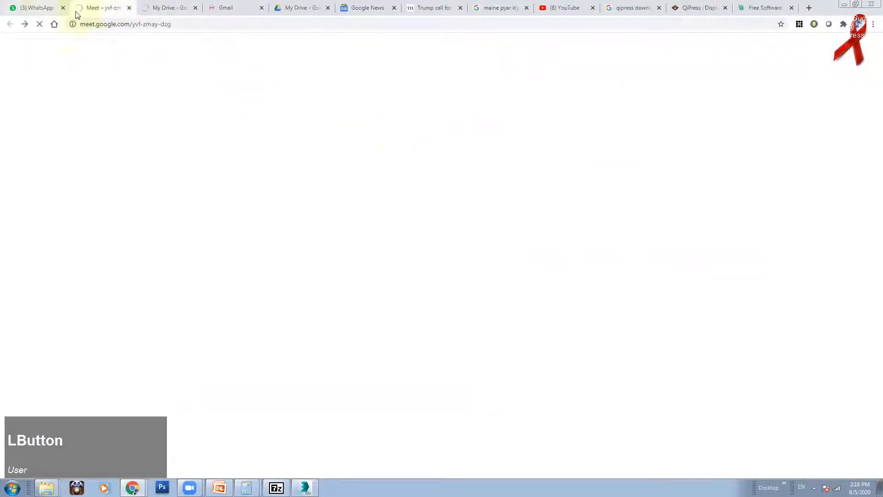
pyautogui.click(163, 7)
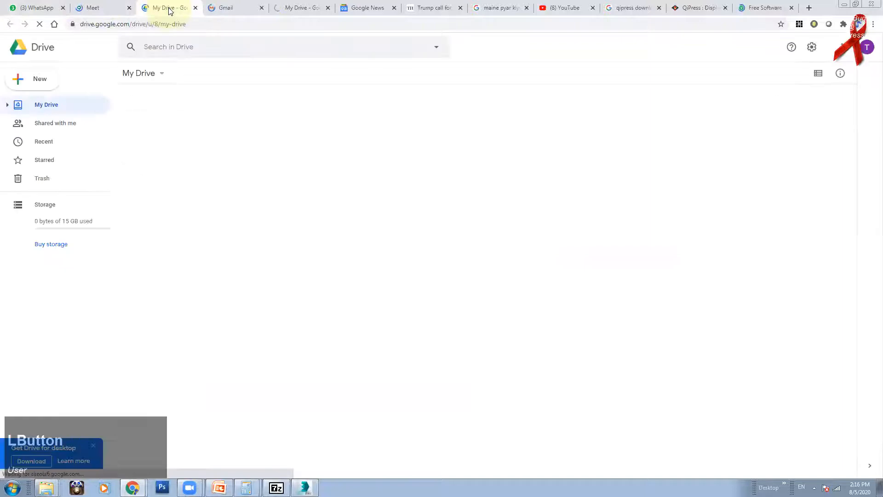
pyautogui.click(102, 9)
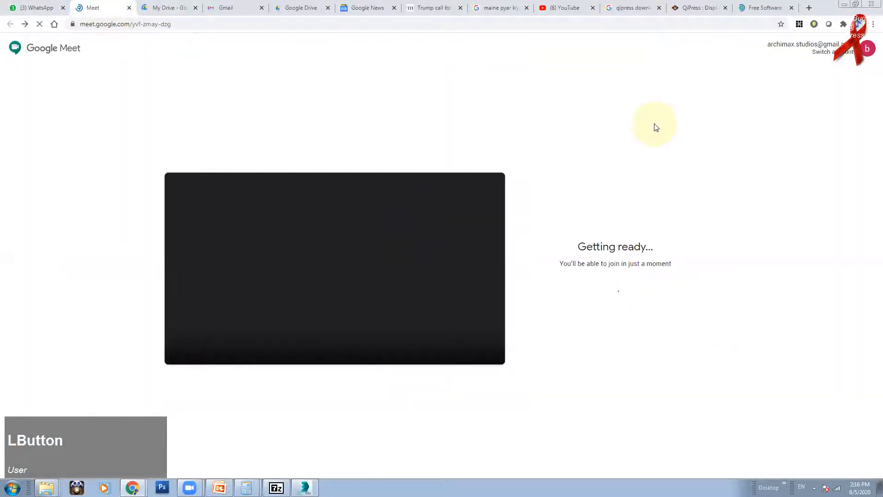
# Step: Close the software download, QiPress, qipress search and YouTube tabs
pyautogui.click(778, 8)
pyautogui.click(791, 7)
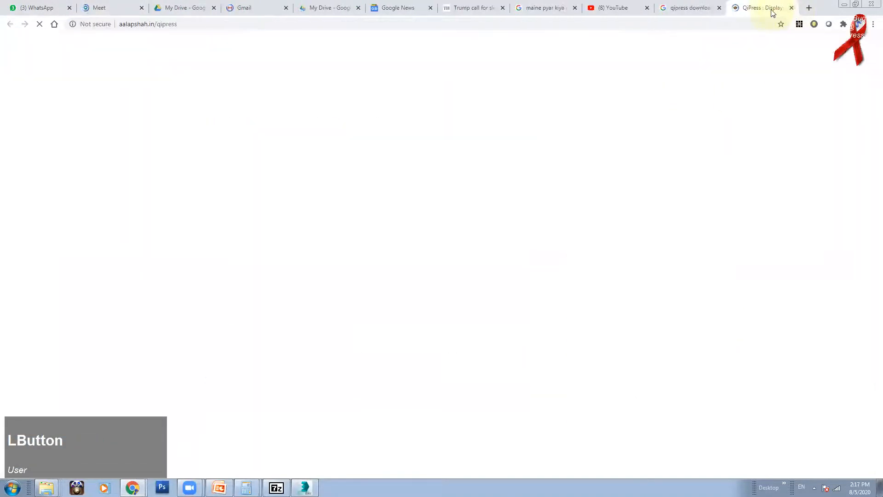
pyautogui.click(790, 8)
pyautogui.click(792, 8)
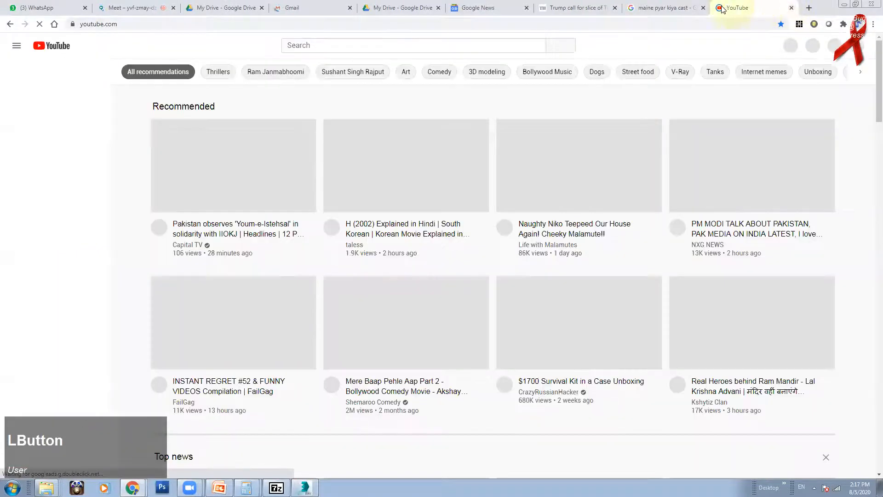
pyautogui.click(792, 8)
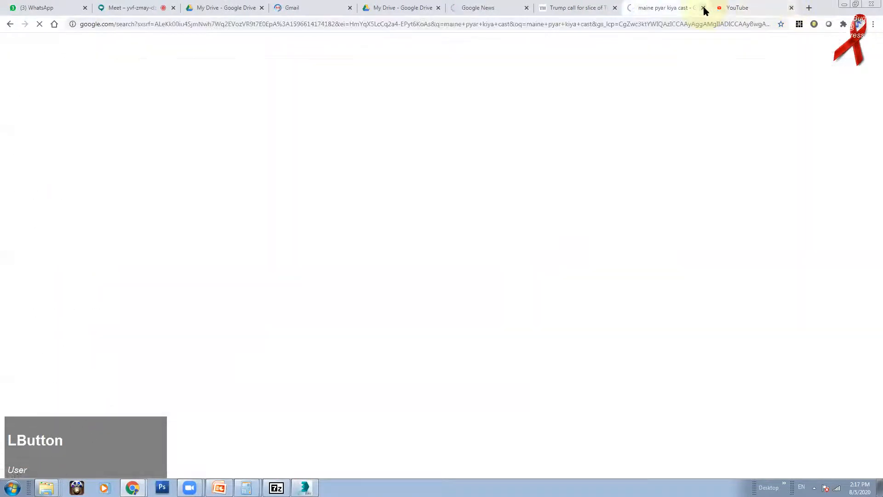
# Step: Join the Meet call and admit the waiting participant
pyautogui.click(237, 9)
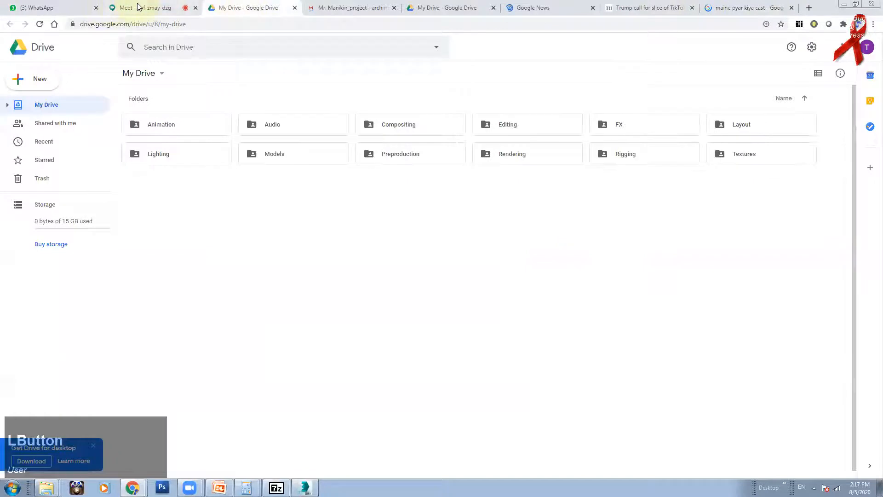
pyautogui.click(138, 6)
pyautogui.click(594, 269)
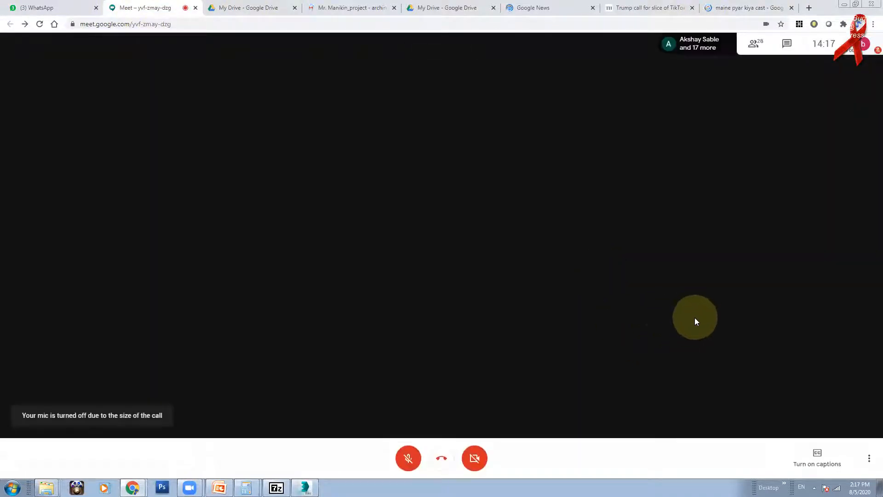
pyautogui.click(298, 13)
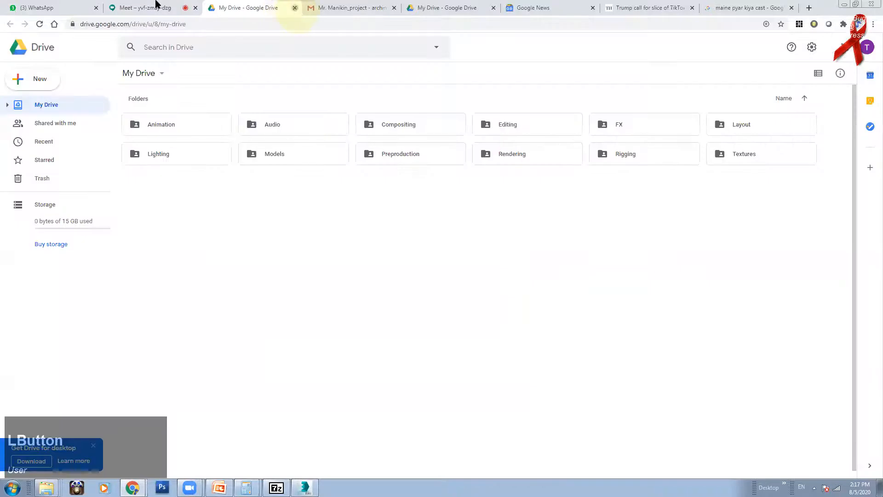
pyautogui.click(156, 5)
pyautogui.click(532, 284)
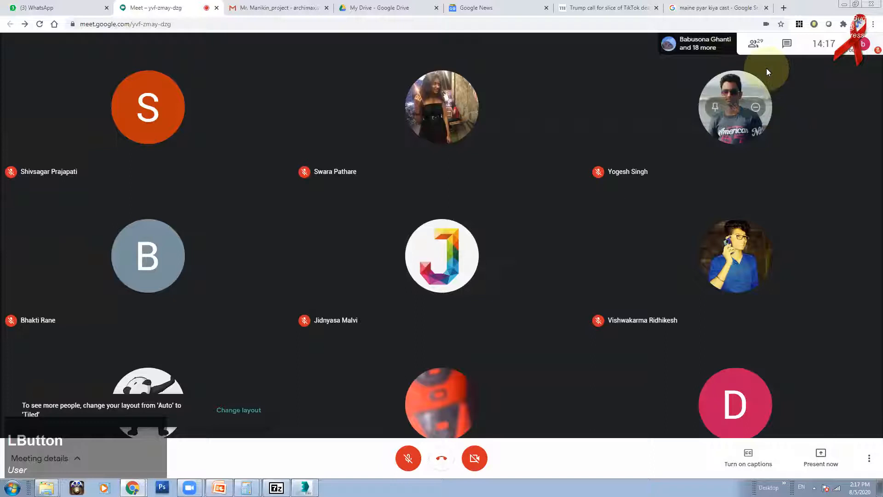
# Step: Unmute the mic, present the entire screen, open chat, and bring 3ds Max to the front
pyautogui.click(409, 458)
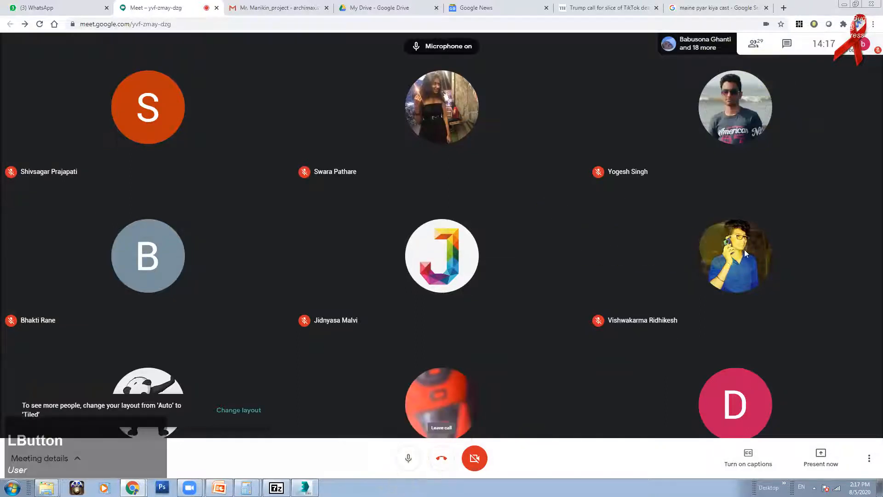
pyautogui.click(821, 455)
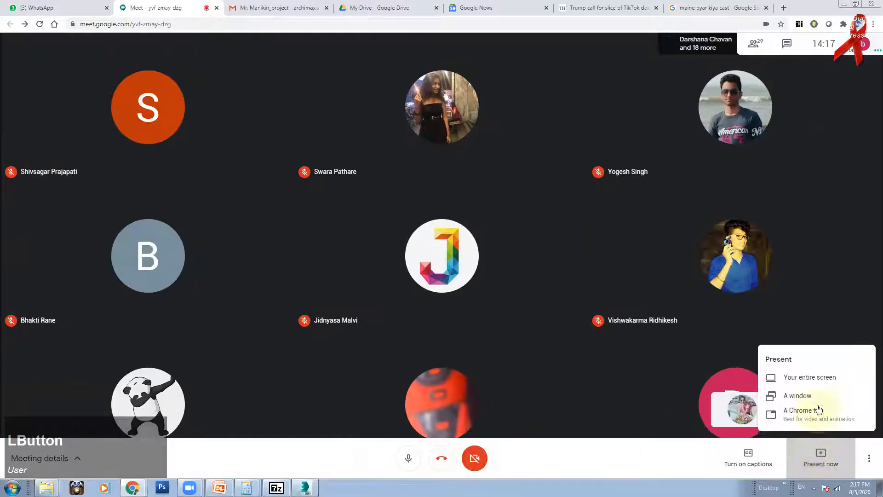
pyautogui.click(805, 378)
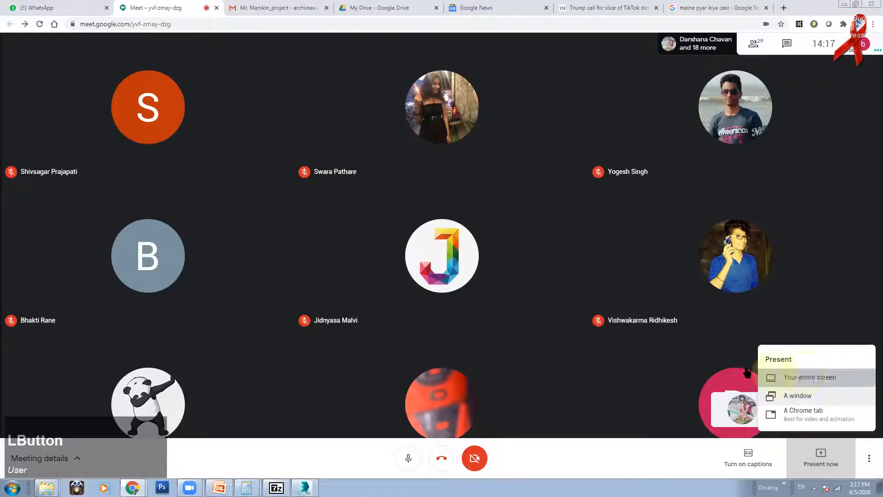
pyautogui.click(393, 166)
pyautogui.click(532, 224)
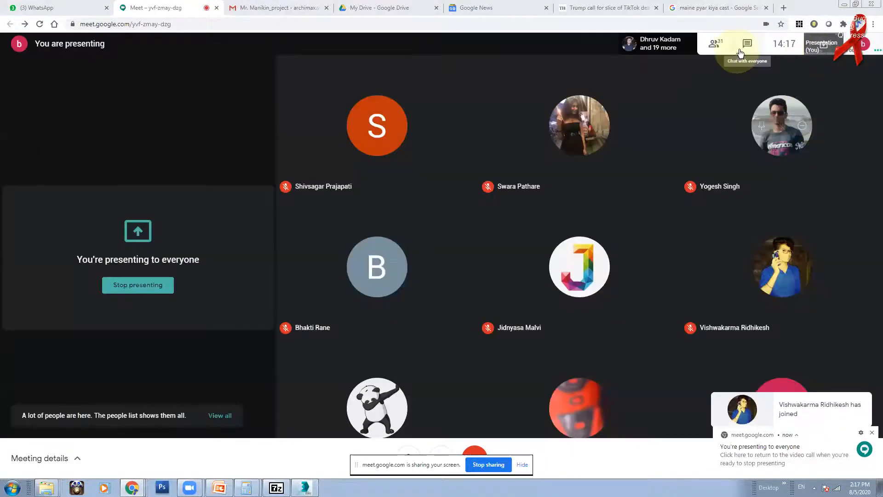
pyautogui.click(747, 44)
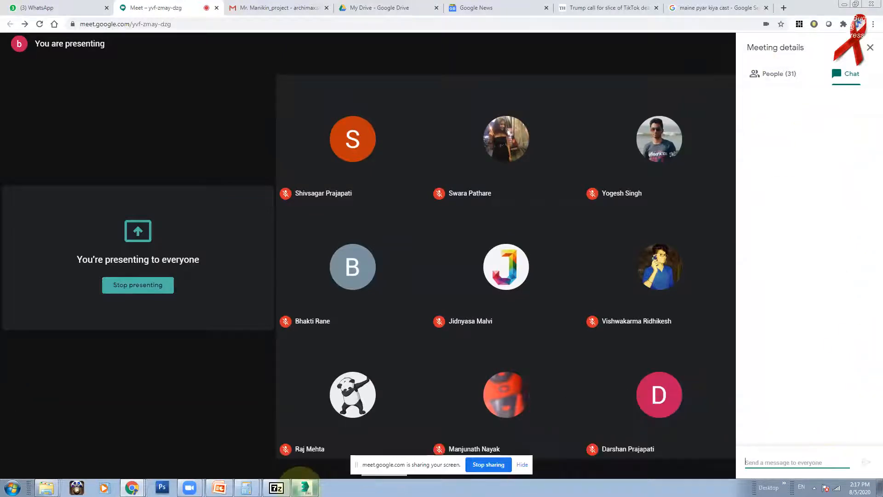
pyautogui.click(304, 488)
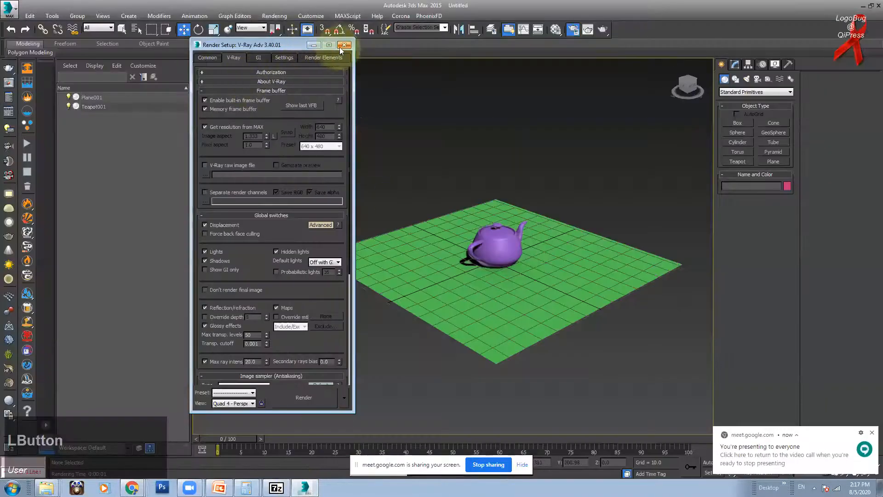
# Step: Close Render Setup and switch to the Meet call window
pyautogui.click(341, 46)
pyautogui.moveTo(131, 488)
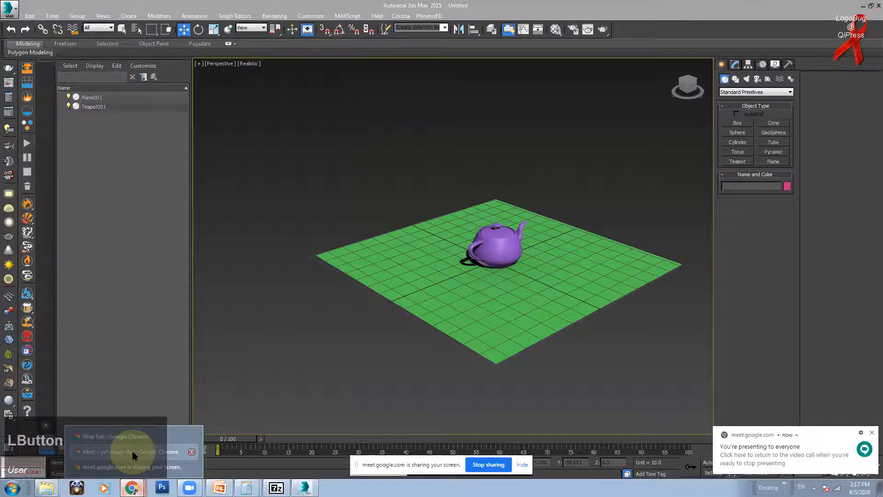
pyautogui.click(134, 452)
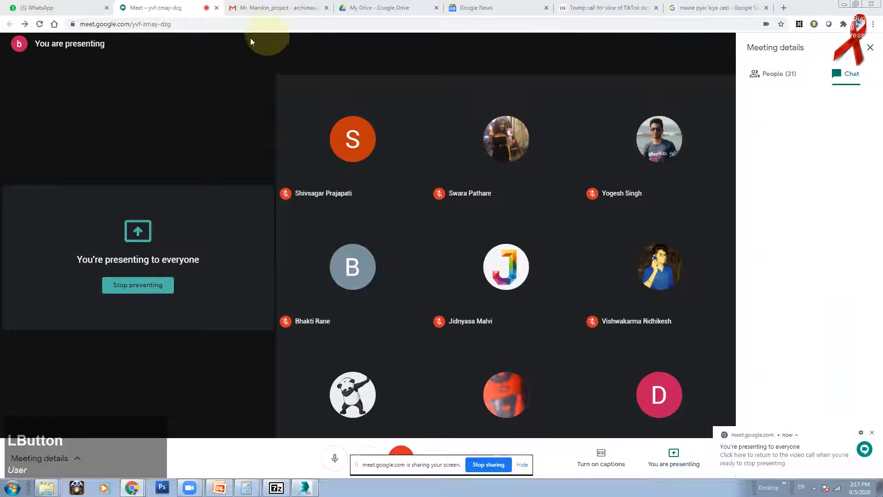
# Step: Check the People list and chat messages, then return to 3ds Max
pyautogui.moveTo(131, 487)
pyautogui.click(129, 466)
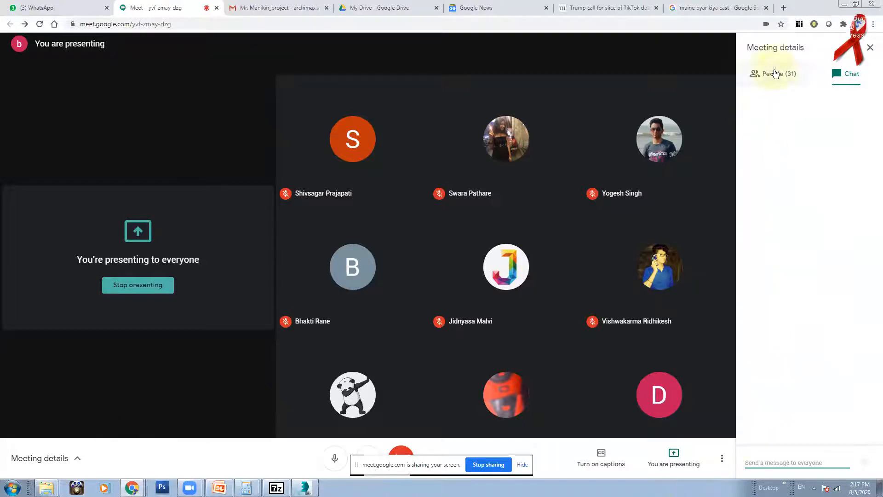
pyautogui.click(775, 74)
pyautogui.click(839, 76)
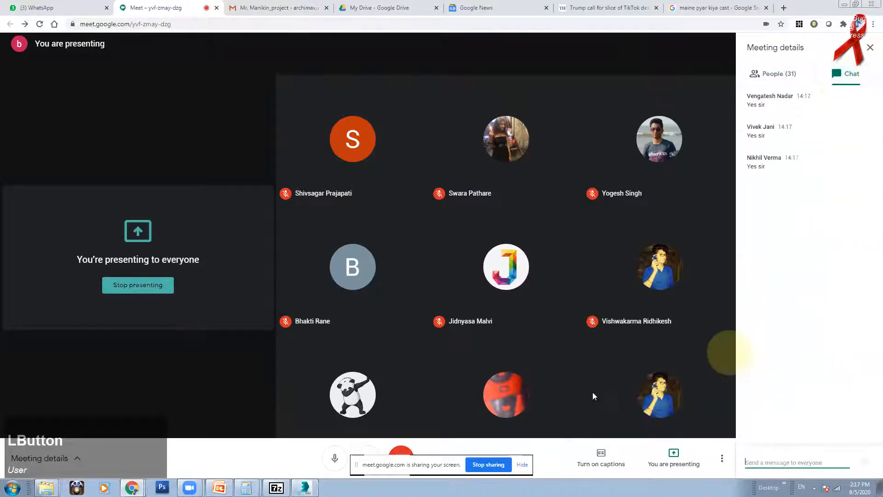
pyautogui.click(305, 487)
# Step: Zoom the perspective view and render the teapot scene with Render Production
pyautogui.scroll(-1, 473, 253)
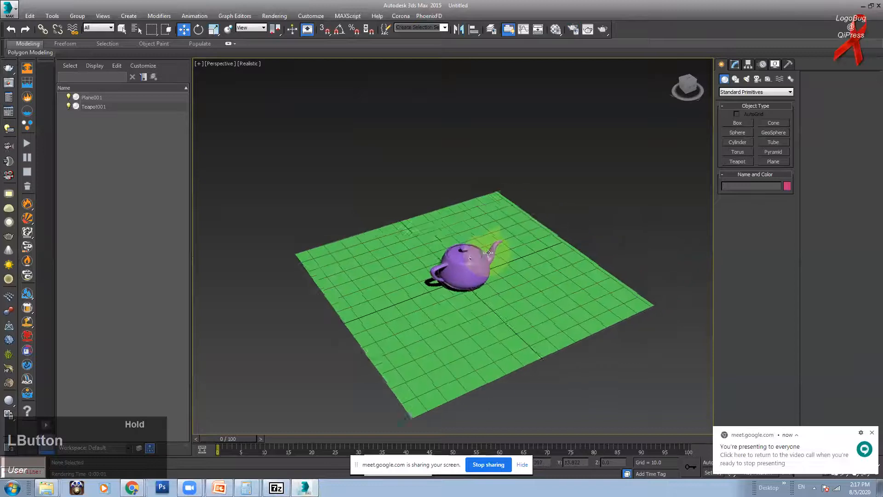
pyautogui.scroll(4, 470, 244)
pyautogui.scroll(-2, 470, 245)
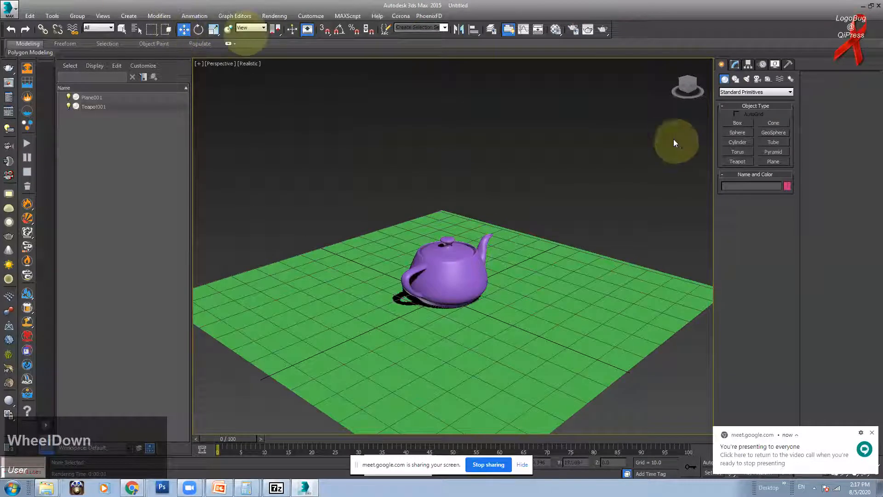
pyautogui.click(575, 29)
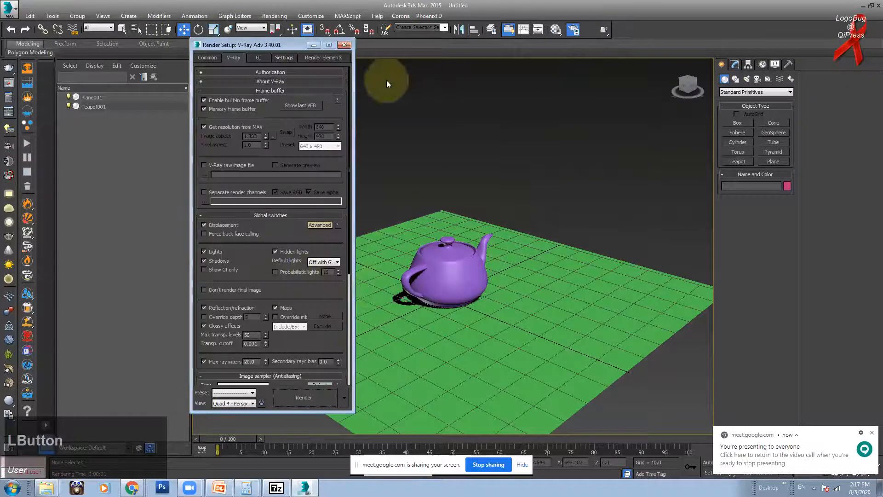
pyautogui.click(343, 45)
pyautogui.click(603, 29)
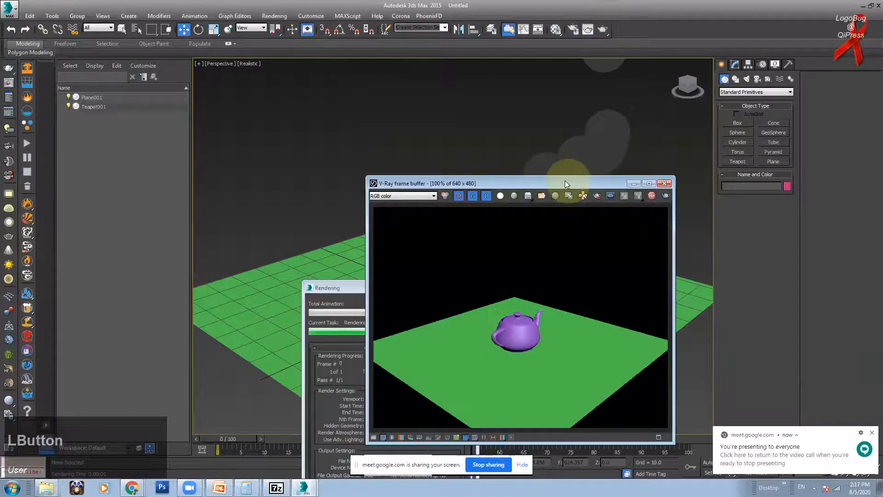
# Step: Move the frame buffer upper left, minimise the V-Ray log, and show the colour-corrections list
pyautogui.moveTo(565, 183); pyautogui.dragTo(266, 107)
pyautogui.moveTo(419, 288); pyautogui.dragTo(413, 183)
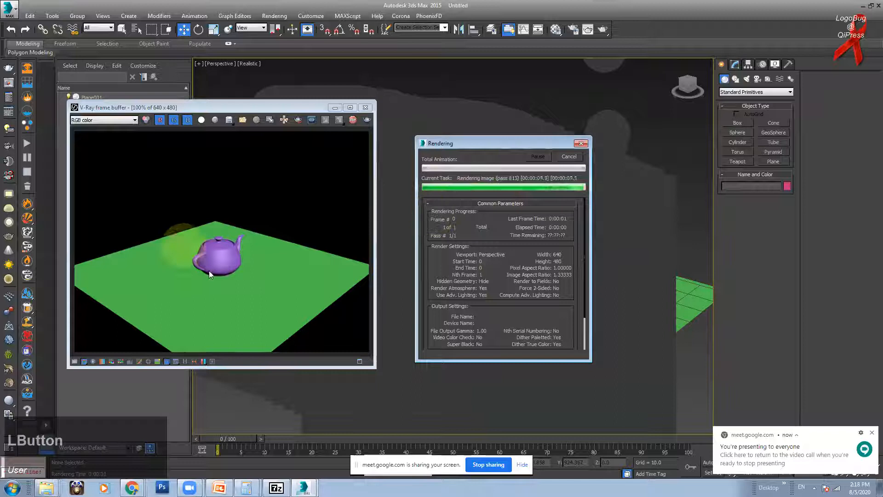
pyautogui.click(359, 361)
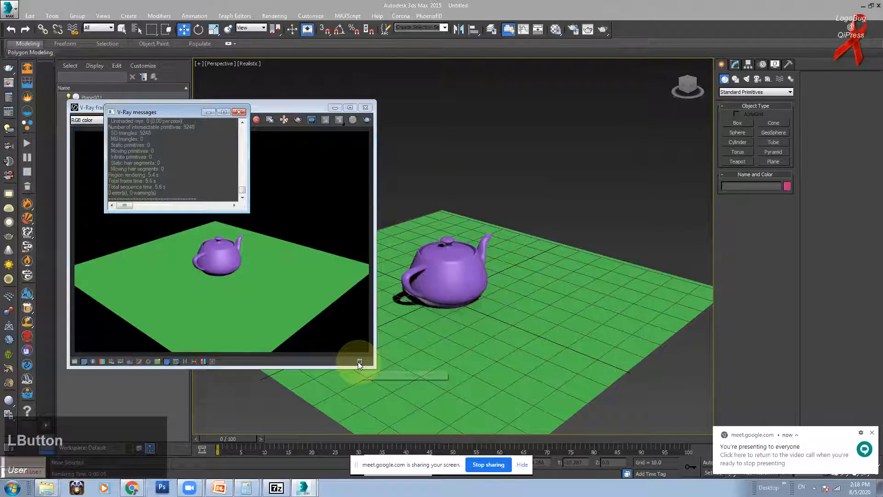
pyautogui.moveTo(186, 112); pyautogui.dragTo(204, 153)
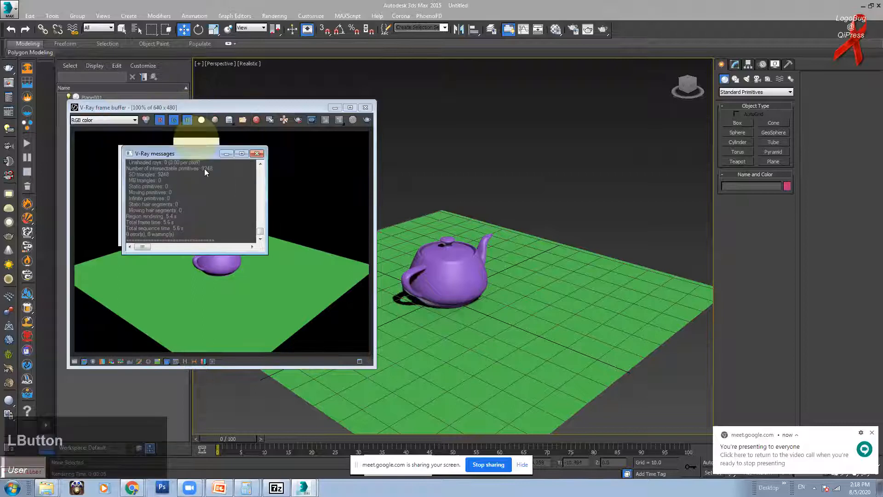
pyautogui.click(226, 153)
pyautogui.click(74, 361)
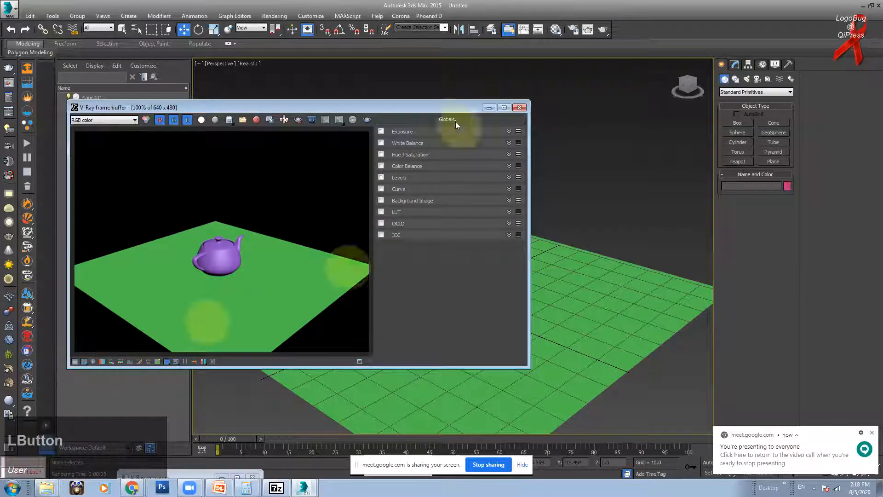
# Step: Enable the Exposure correction in the frame buffer and raise exposure to 1.30
pyautogui.click(381, 132)
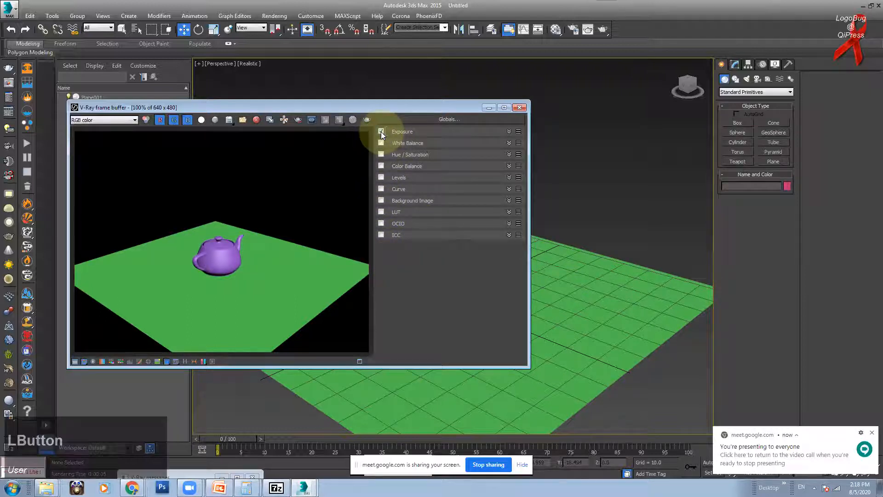
pyautogui.click(451, 131)
pyautogui.moveTo(391, 109); pyautogui.dragTo(423, 107)
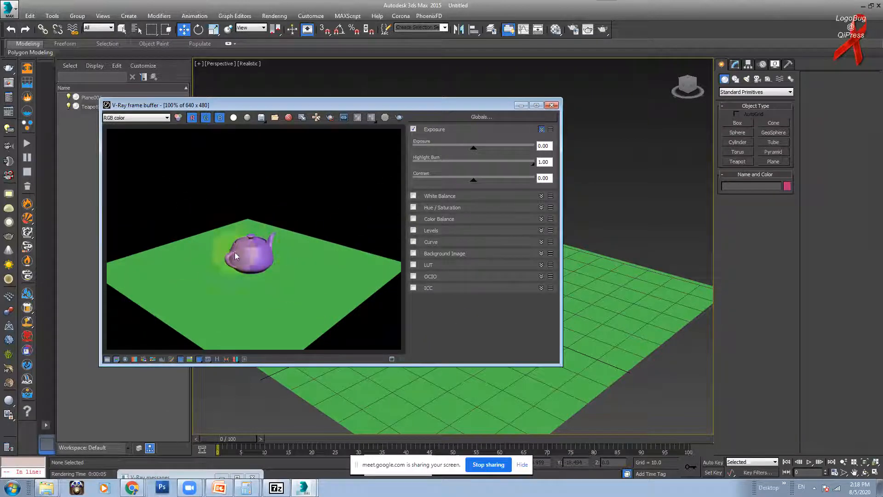
pyautogui.moveTo(477, 149)
pyautogui.mouseDown()
pyautogui.moveTo(500, 156)
pyautogui.moveTo(499, 172)
pyautogui.moveTo(483, 171)
pyautogui.moveTo(505, 164)
pyautogui.moveTo(481, 165)
pyautogui.moveTo(509, 181)
pyautogui.moveTo(495, 184)
pyautogui.mouseUp()
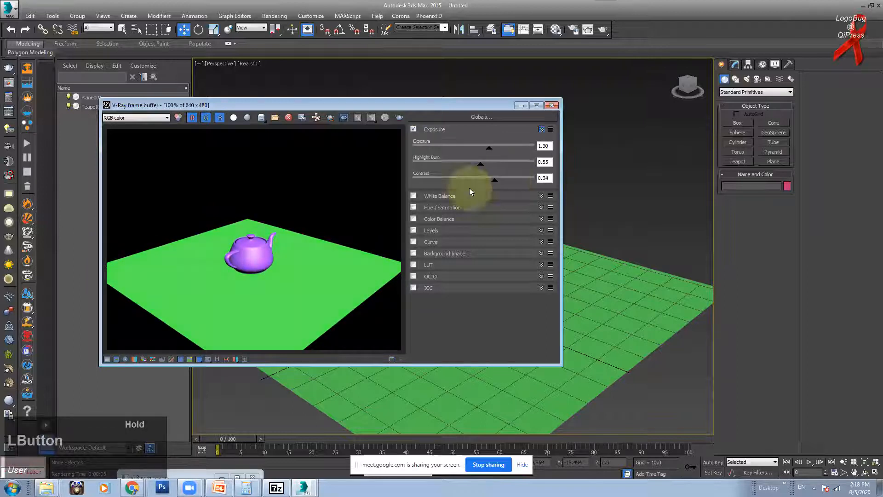
# Step: Enable White Balance at temperature 6328 and Hue/Saturation with saturation raised to 0.17
pyautogui.click(439, 196)
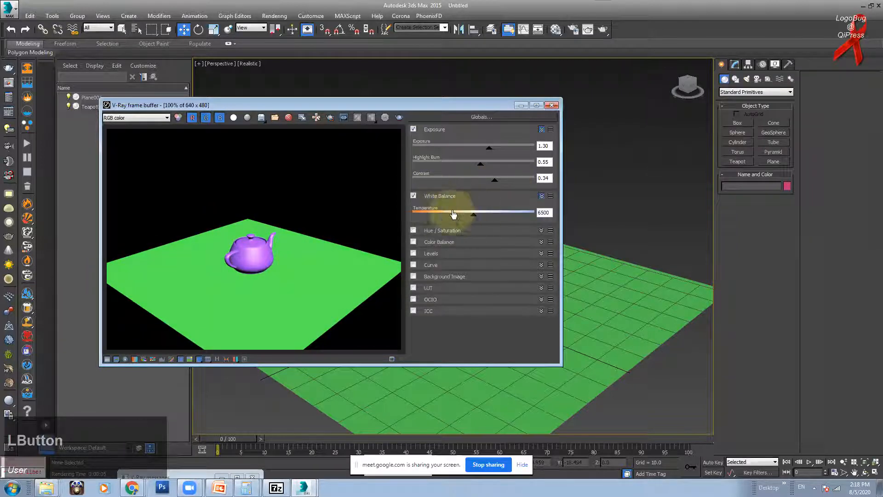
pyautogui.moveTo(475, 216); pyautogui.dragTo(421, 231)
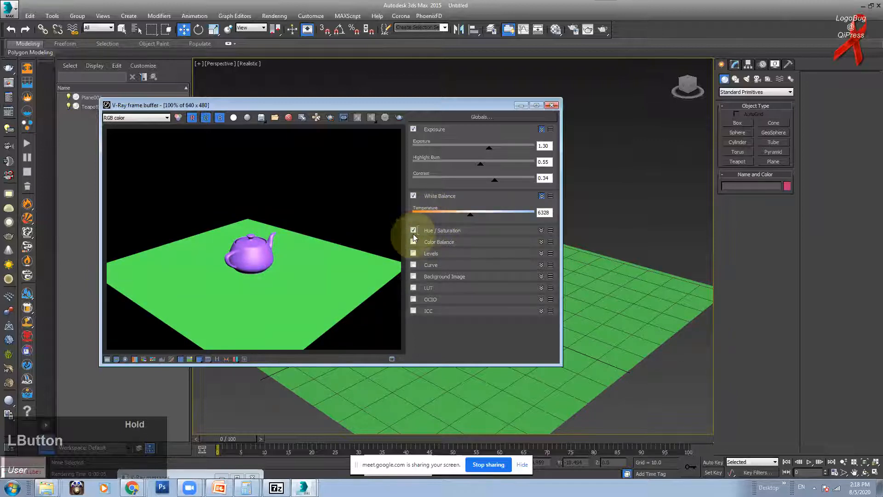
pyautogui.click(443, 233)
pyautogui.moveTo(469, 264)
pyautogui.mouseDown()
pyautogui.moveTo(497, 270)
pyautogui.moveTo(463, 269)
pyautogui.moveTo(493, 272)
pyautogui.moveTo(480, 270)
pyautogui.mouseUp()
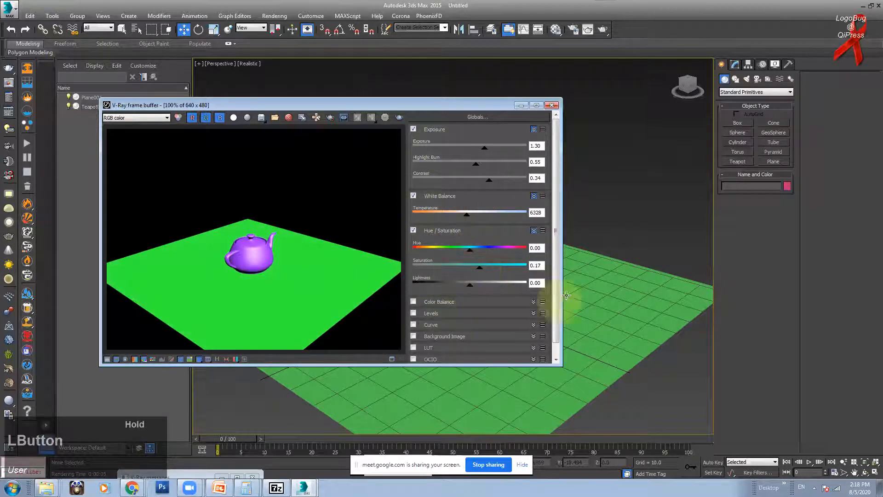
pyautogui.scroll(-1, 556, 244)
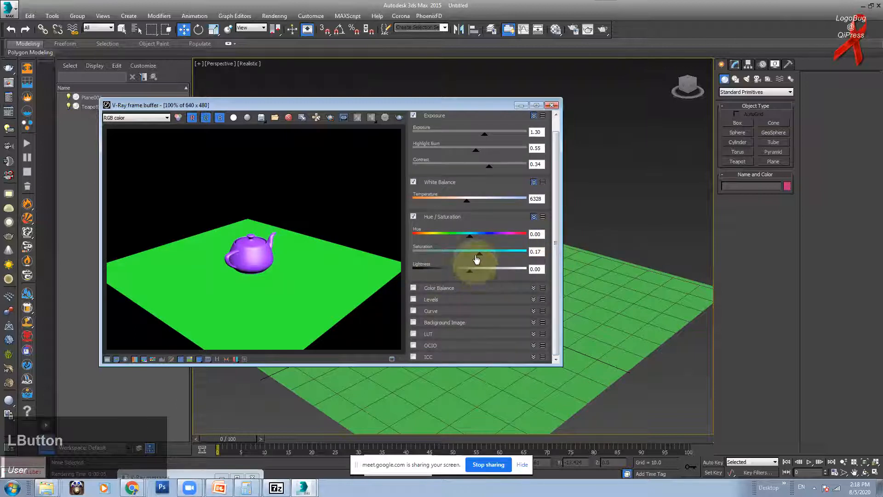
pyautogui.moveTo(441, 98); pyautogui.dragTo(442, 59)
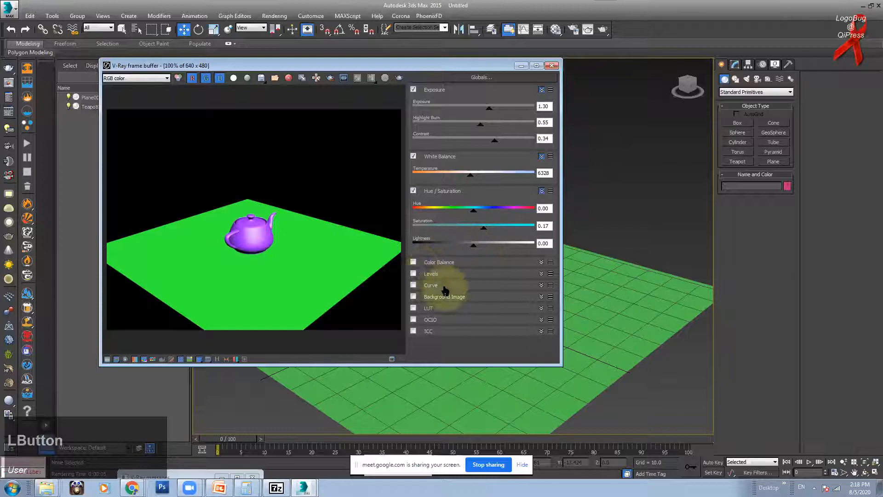
# Step: Enable the Levels correction and drag its white point to the histogram's end
pyautogui.click(413, 273)
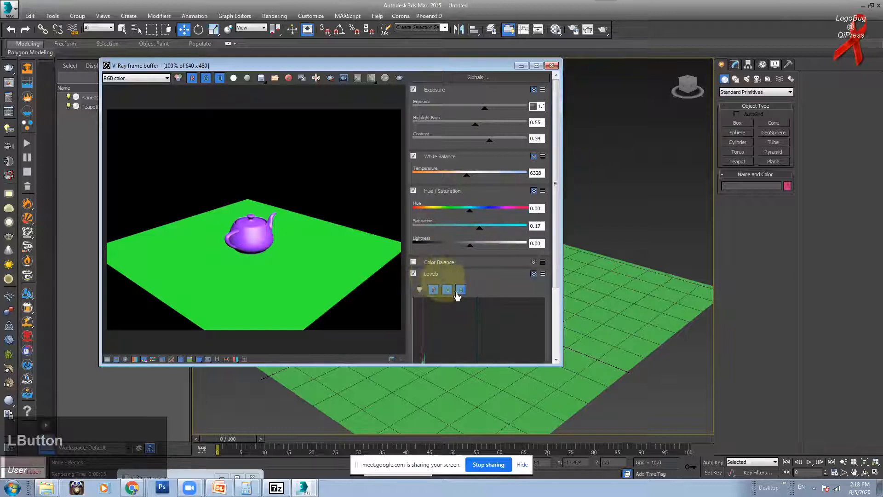
pyautogui.moveTo(556, 276); pyautogui.dragTo(425, 320)
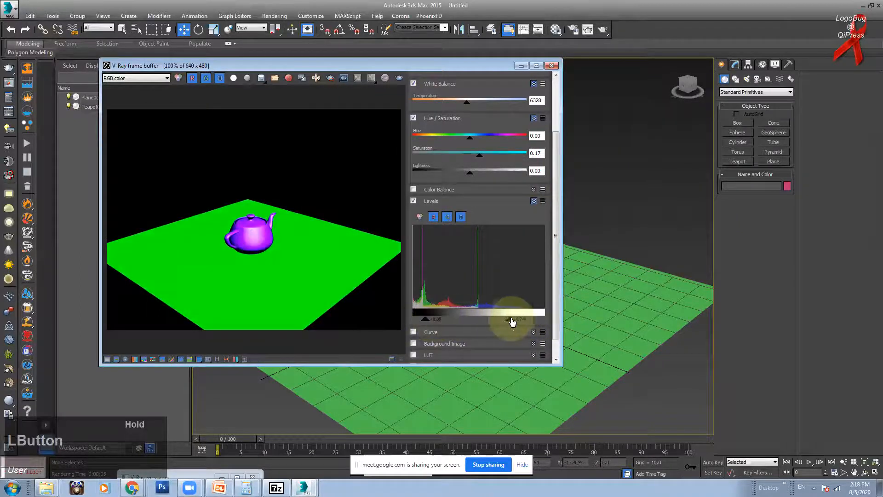
pyautogui.moveTo(512, 322); pyautogui.dragTo(540, 320)
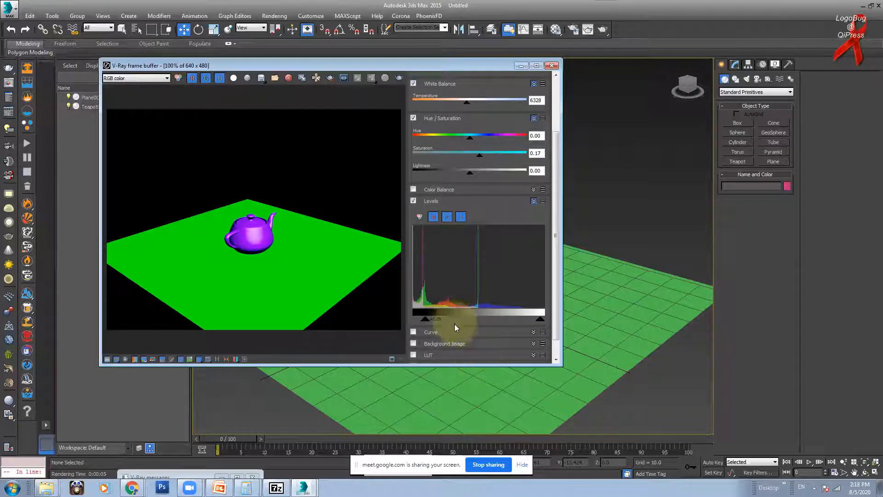
# Step: Uncheck Exposure, White Balance, Hue/Saturation and Levels in the corrections panel
pyautogui.moveTo(557, 262); pyautogui.dragTo(556, 149)
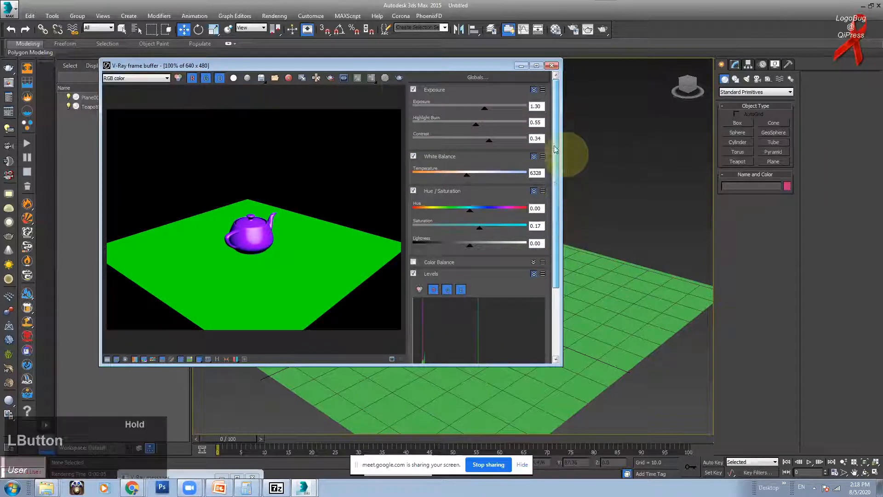
pyautogui.click(414, 89)
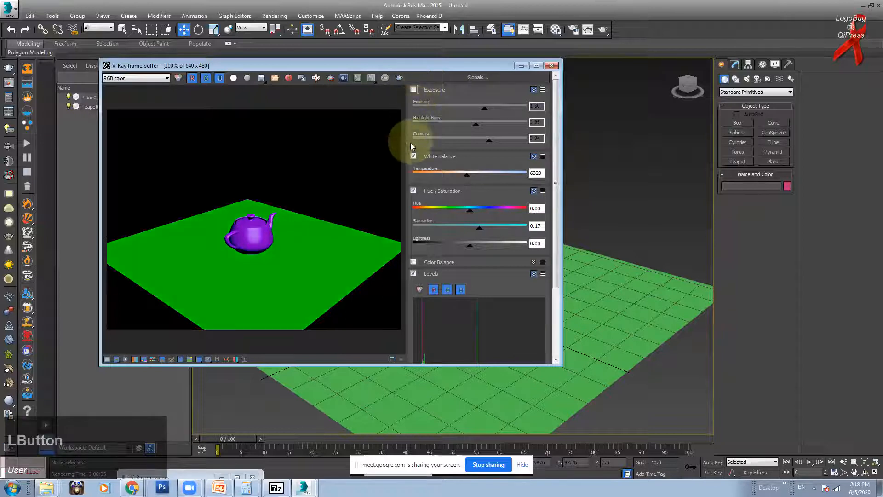
pyautogui.click(413, 157)
pyautogui.click(413, 191)
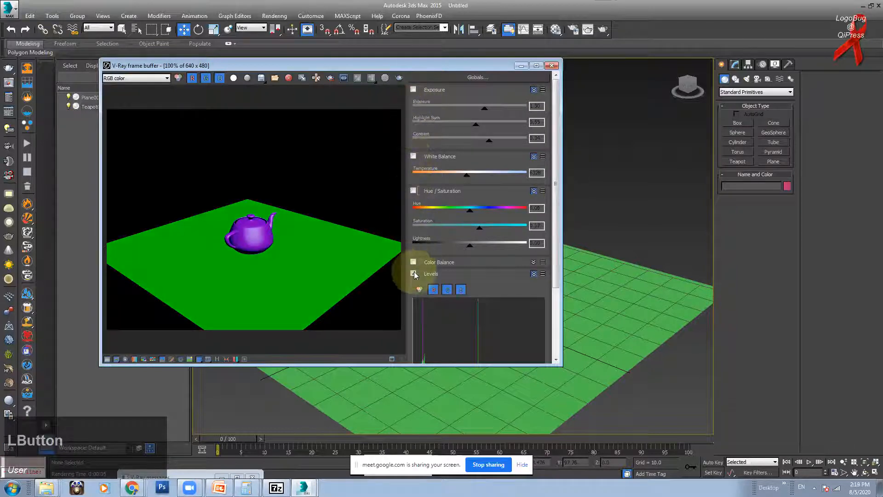
pyautogui.click(413, 273)
pyautogui.moveTo(558, 231); pyautogui.dragTo(555, 304)
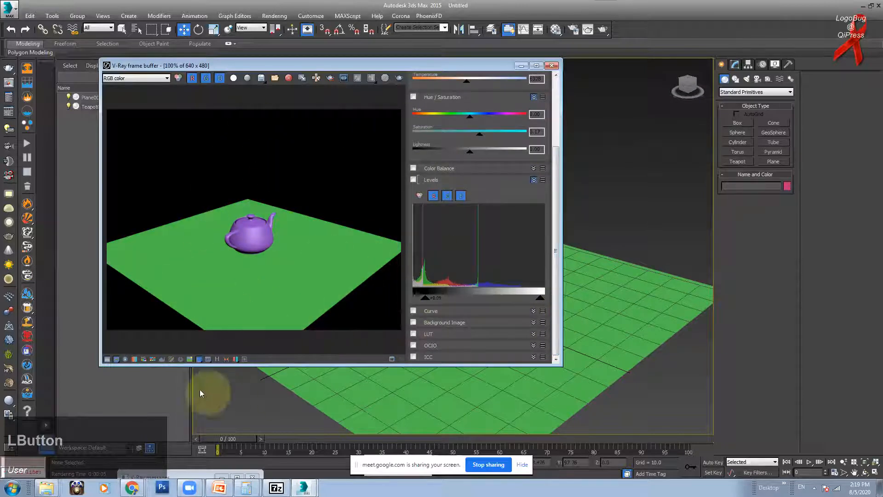
# Step: Toggle the corrections panel, Use Background Image and sRGB display off and back on
pyautogui.click(116, 359)
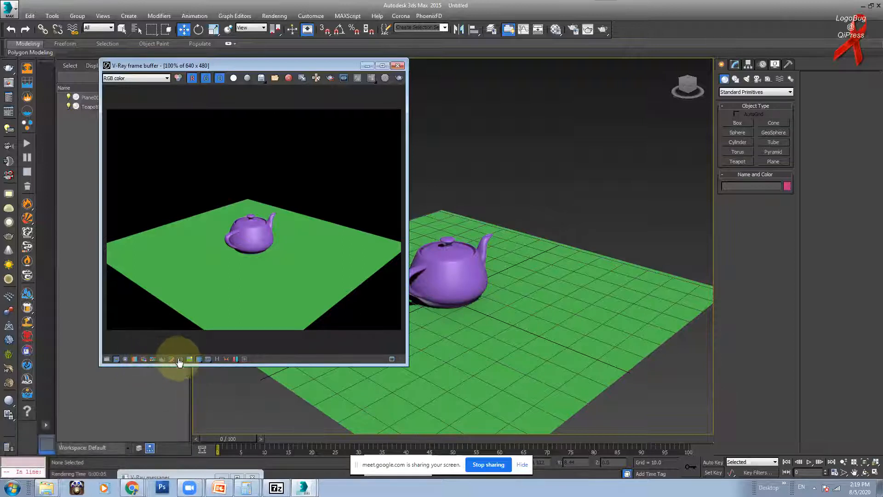
pyautogui.click(124, 363)
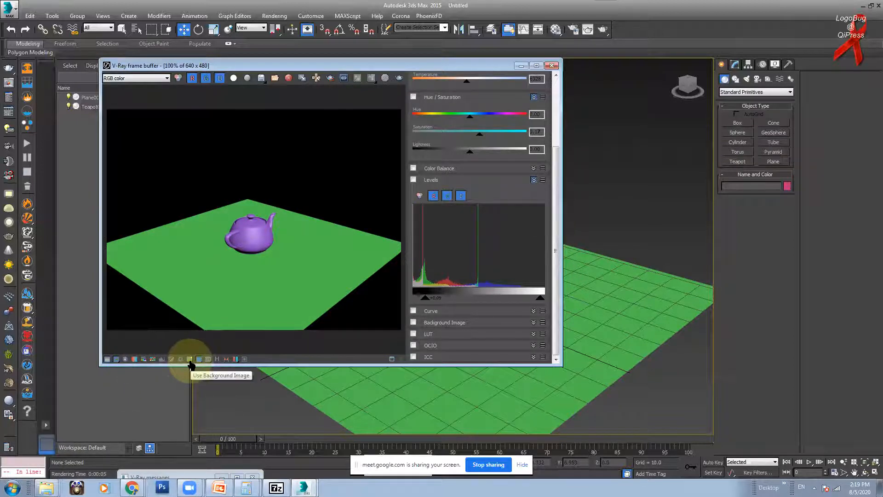
pyautogui.click(189, 362)
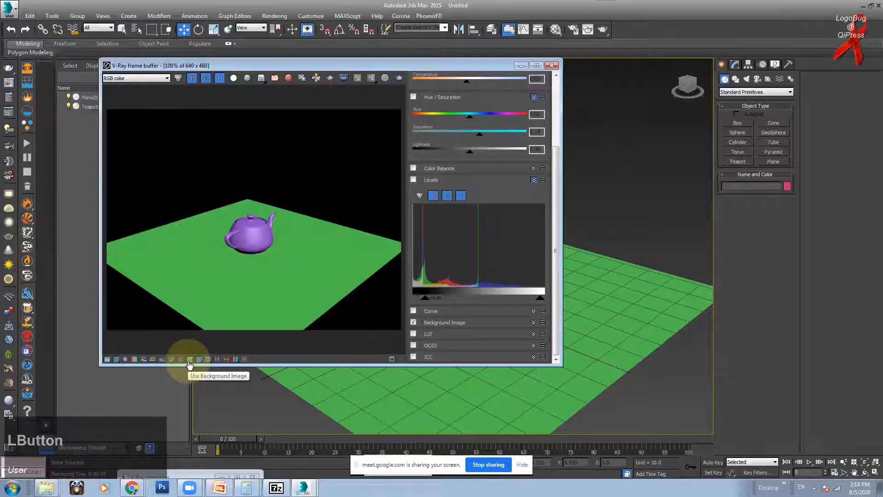
pyautogui.click(189, 363)
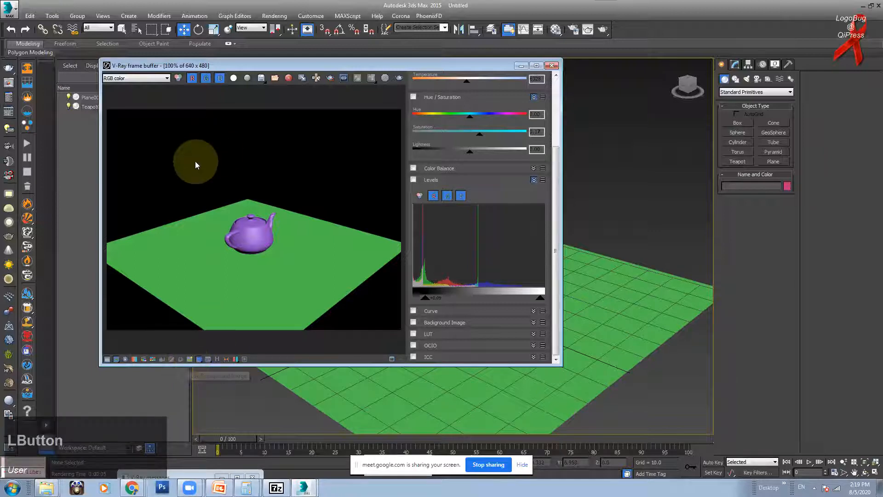
pyautogui.click(200, 361)
pyautogui.click(201, 361)
pyautogui.click(201, 361)
pyautogui.click(200, 362)
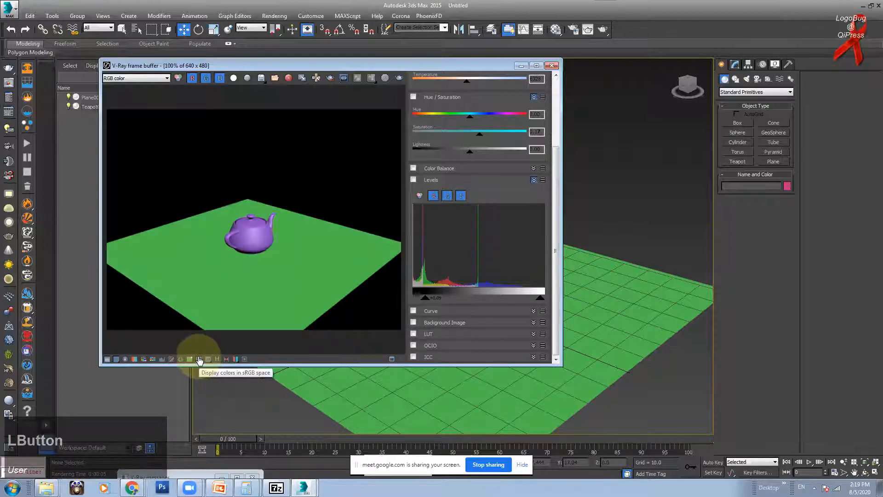
pyautogui.click(200, 360)
pyautogui.click(200, 362)
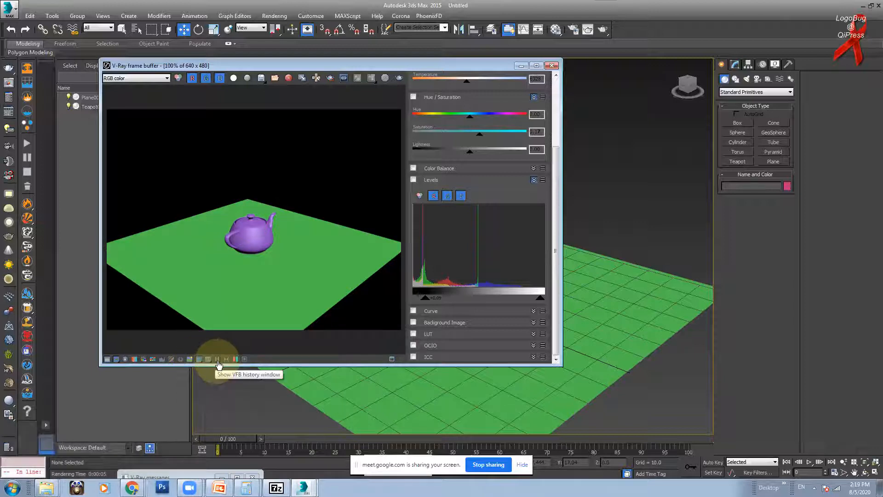
# Step: Show the VFB history window and shift the frame buffer right to reveal it
pyautogui.click(218, 361)
pyautogui.moveTo(204, 66); pyautogui.dragTo(319, 66)
pyautogui.click(151, 92)
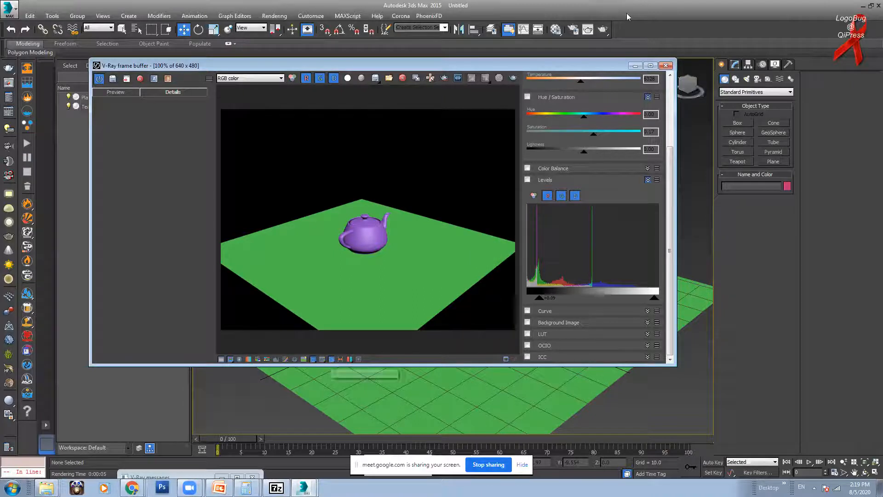
pyautogui.click(589, 30)
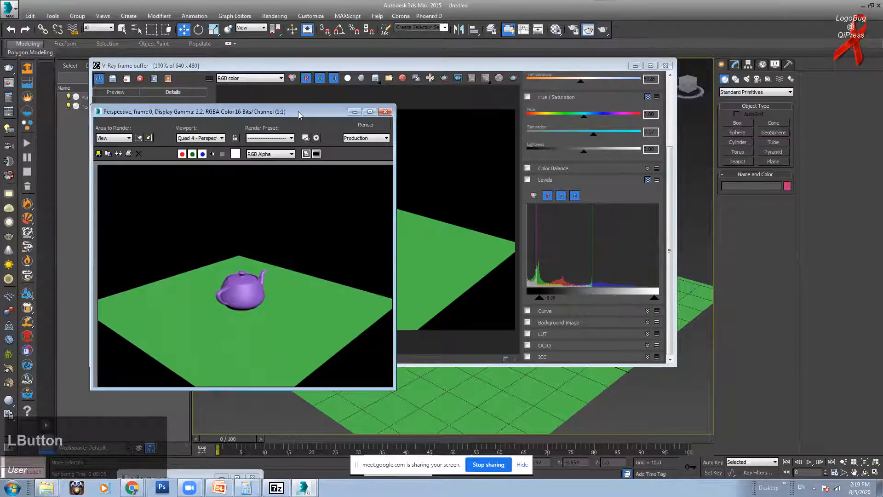
pyautogui.moveTo(299, 115); pyautogui.dragTo(523, 116)
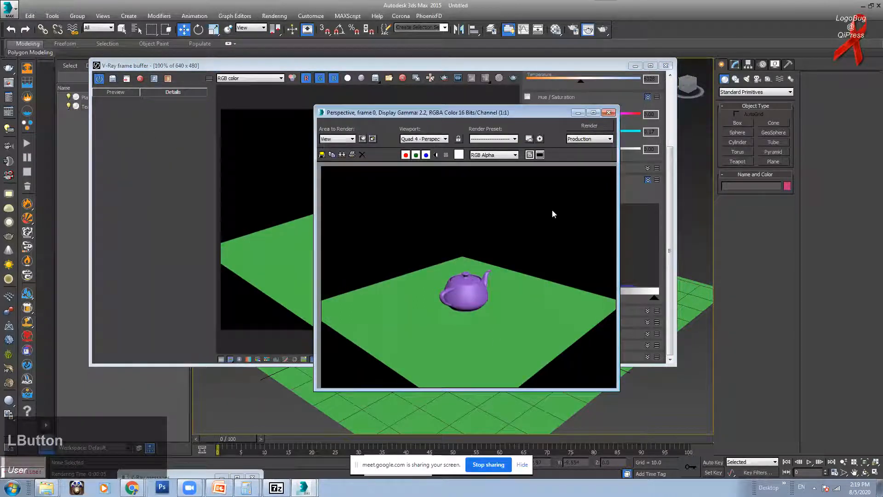
pyautogui.click(341, 154)
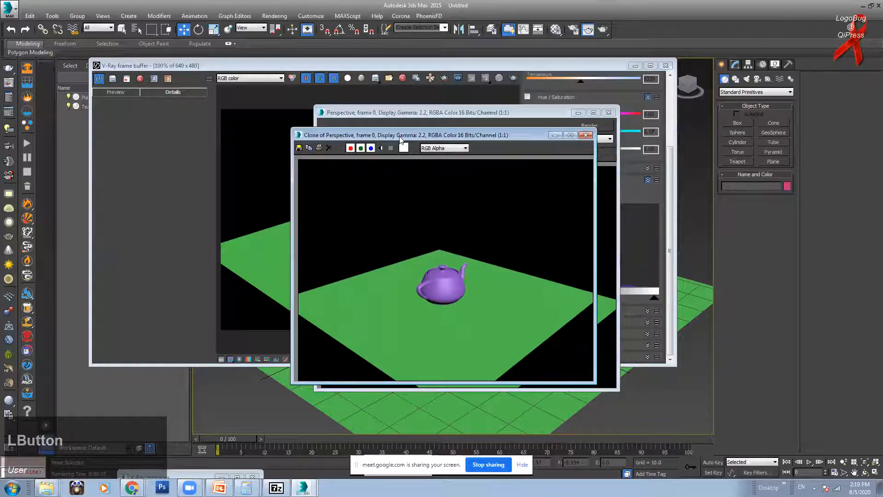
pyautogui.moveTo(401, 138); pyautogui.dragTo(558, 169)
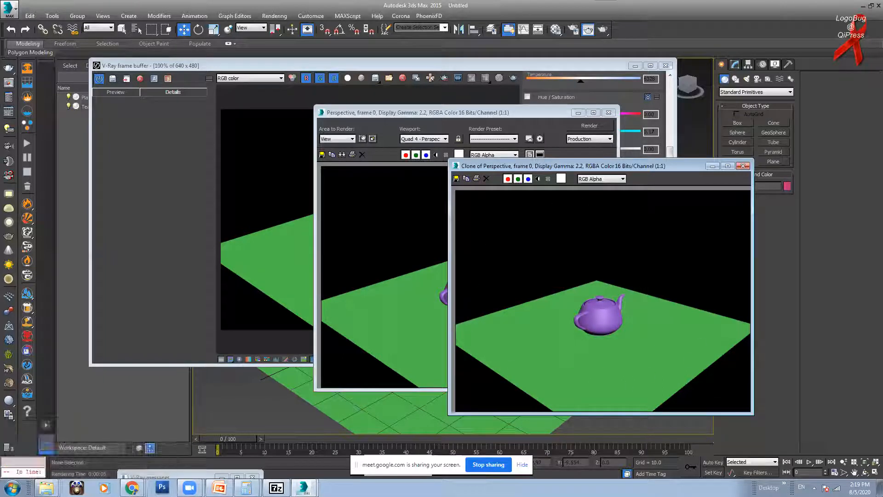
pyautogui.click(744, 166)
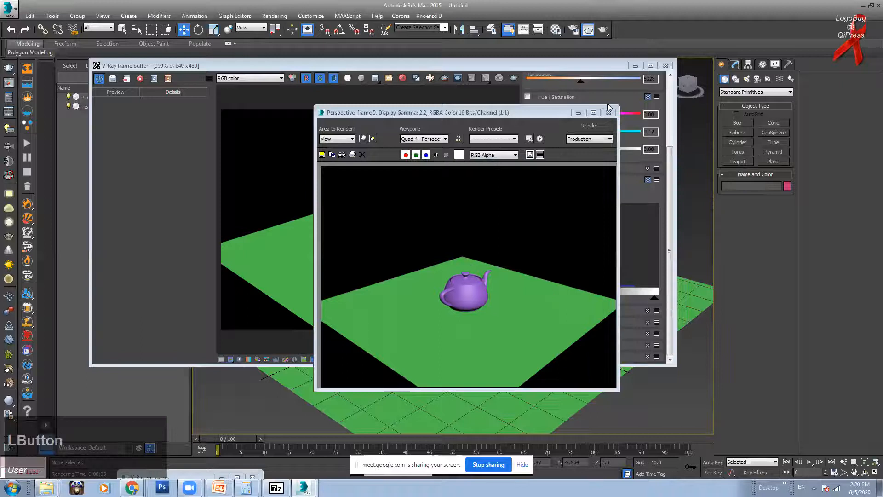
pyautogui.click(608, 113)
# Step: In Render Setup, disable V-Ray's built-in frame buffer and render to the standard window
pyautogui.press('F10')
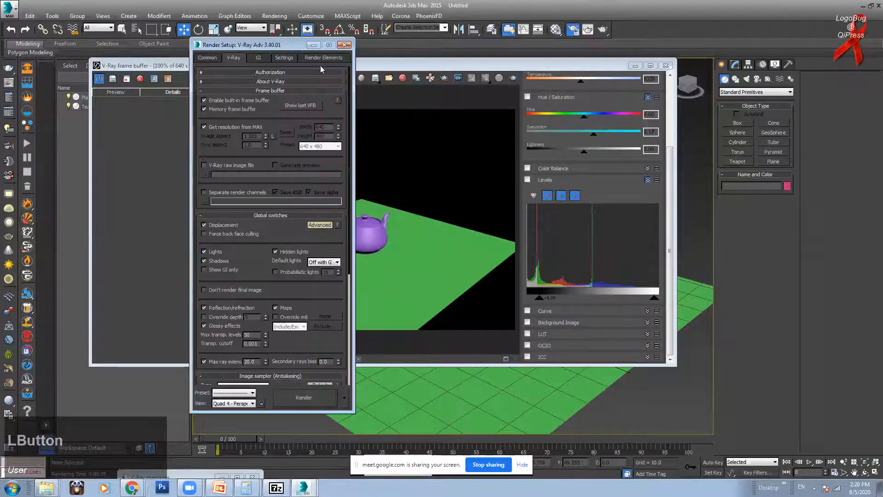
pyautogui.click(204, 100)
pyautogui.click(603, 30)
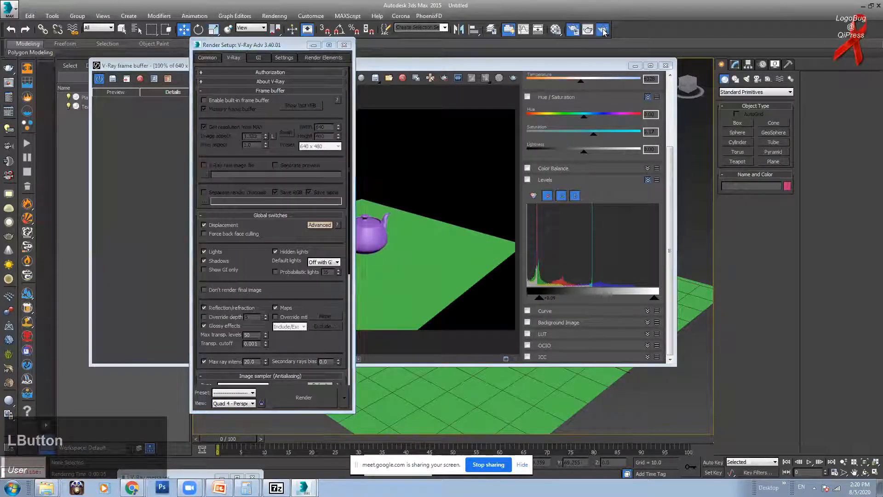
pyautogui.moveTo(435, 114); pyautogui.dragTo(485, 110)
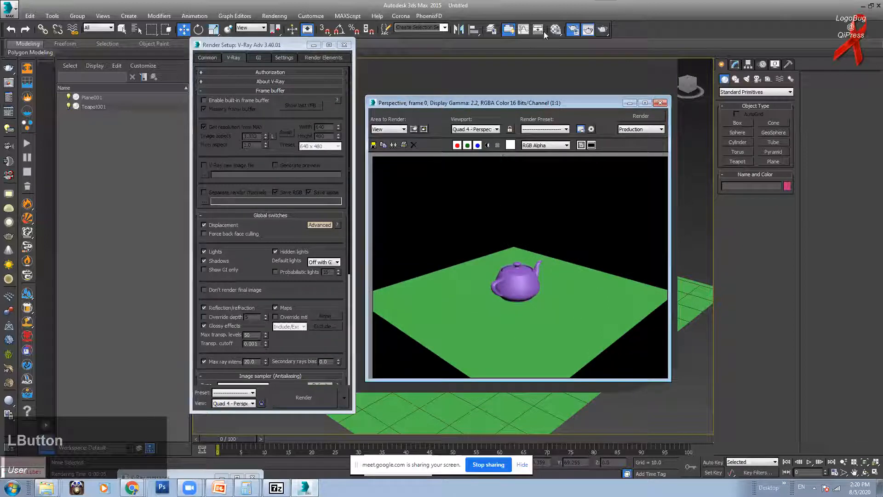
pyautogui.click(222, 100)
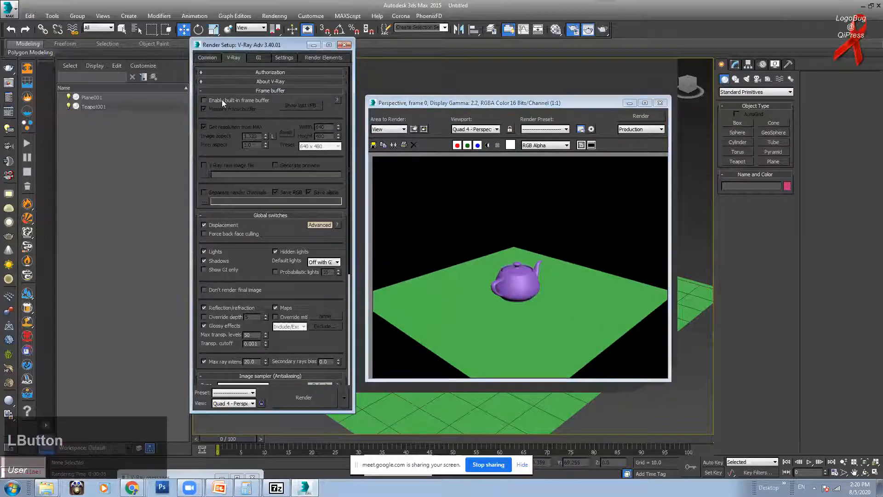
pyautogui.click(522, 349)
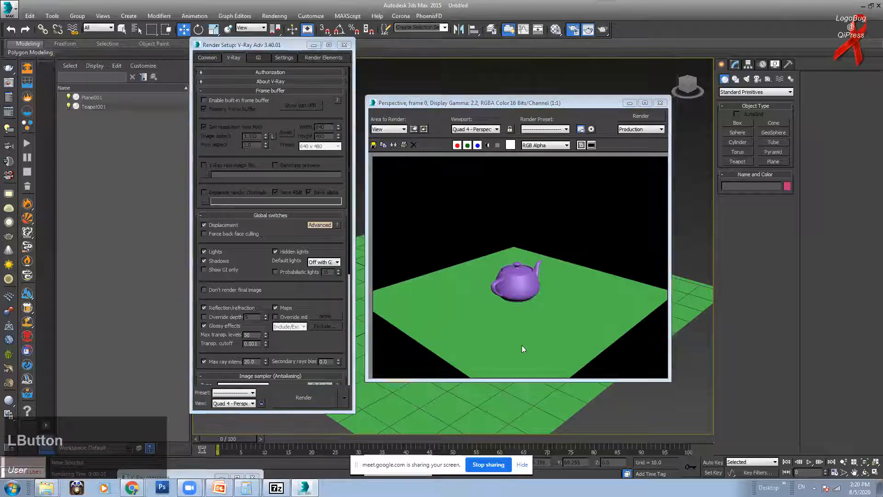
pyautogui.moveTo(617, 99); pyautogui.dragTo(584, 115)
# Step: Re-enable the built-in frame buffer, render, turn on VFB history and save the render to it
pyautogui.click(204, 100)
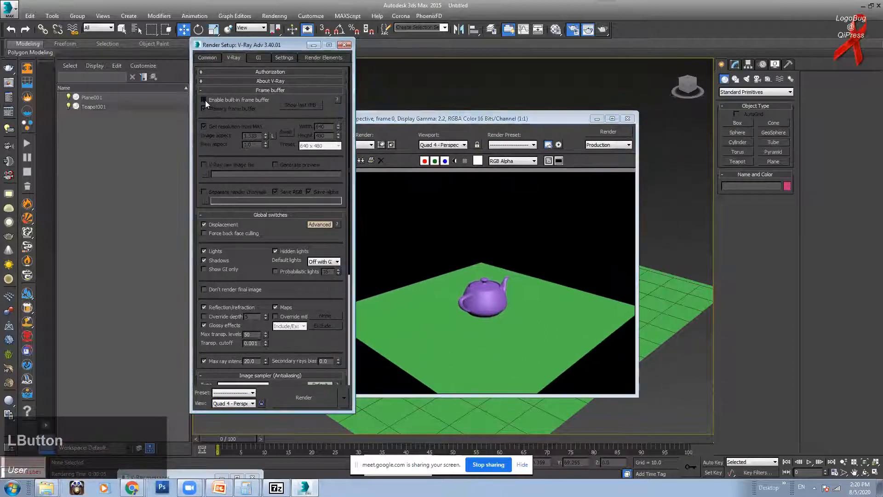
pyautogui.click(603, 29)
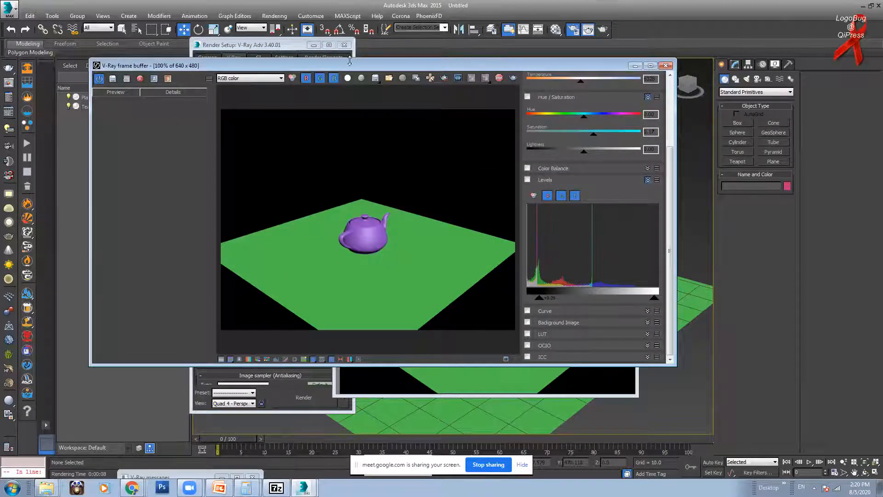
pyautogui.moveTo(349, 65); pyautogui.dragTo(417, 66)
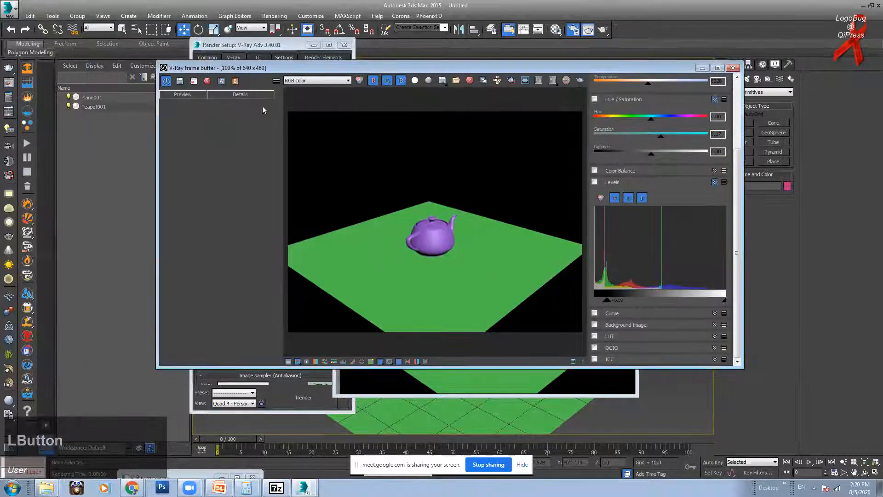
pyautogui.click(167, 82)
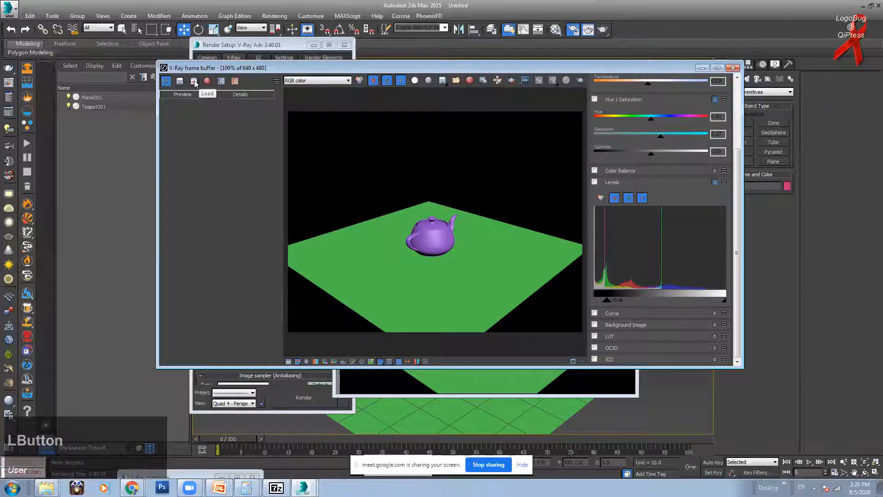
pyautogui.click(180, 81)
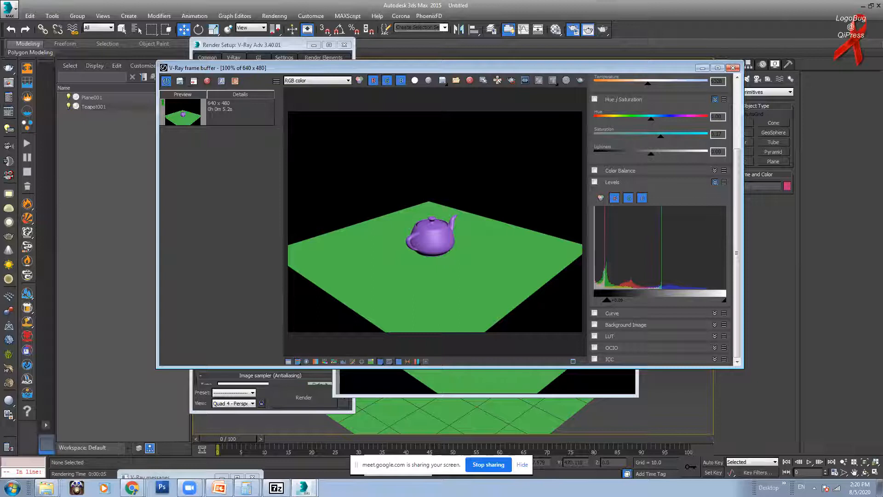
pyautogui.moveTo(363, 68); pyautogui.dragTo(379, 207)
pyautogui.click(597, 119)
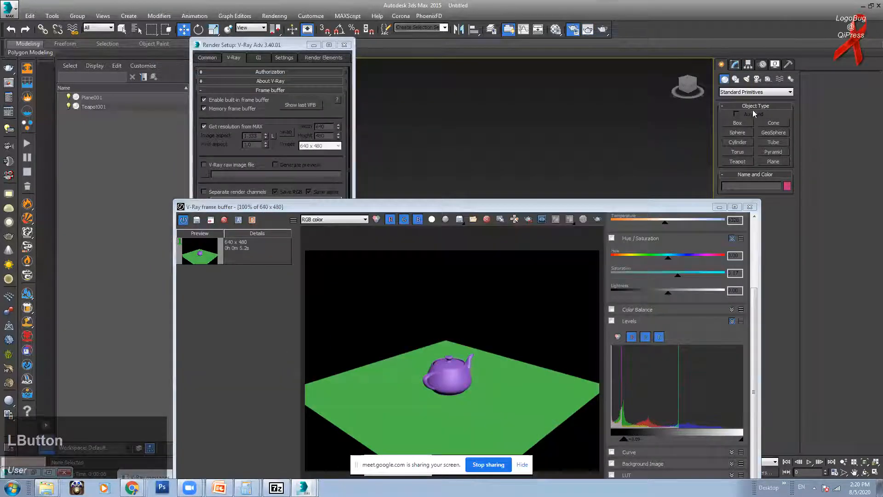
# Step: Create a Standard Omni light in the viewport
pyautogui.click(746, 79)
pyautogui.click(756, 92)
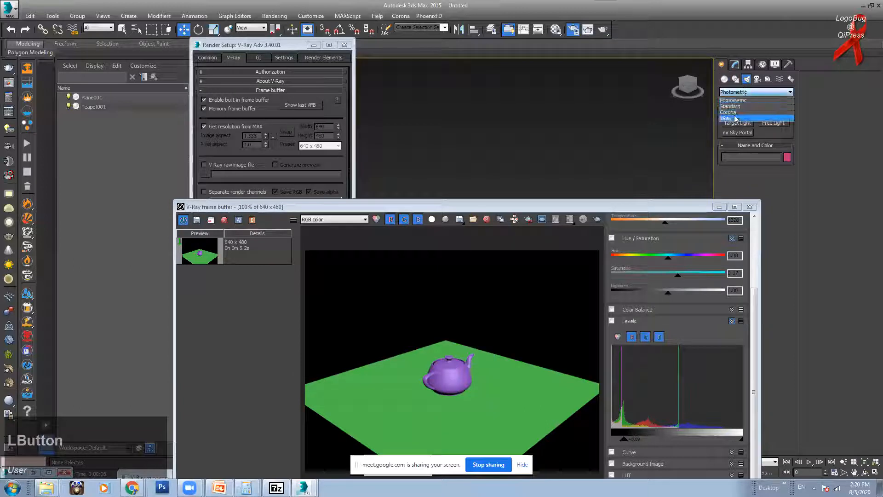
pyautogui.click(745, 102)
pyautogui.click(738, 142)
pyautogui.click(520, 186)
# Step: Render the Omni-lit scene in the frame buffer and save it to history
pyautogui.click(500, 208)
pyautogui.moveTo(501, 208); pyautogui.dragTo(496, 113)
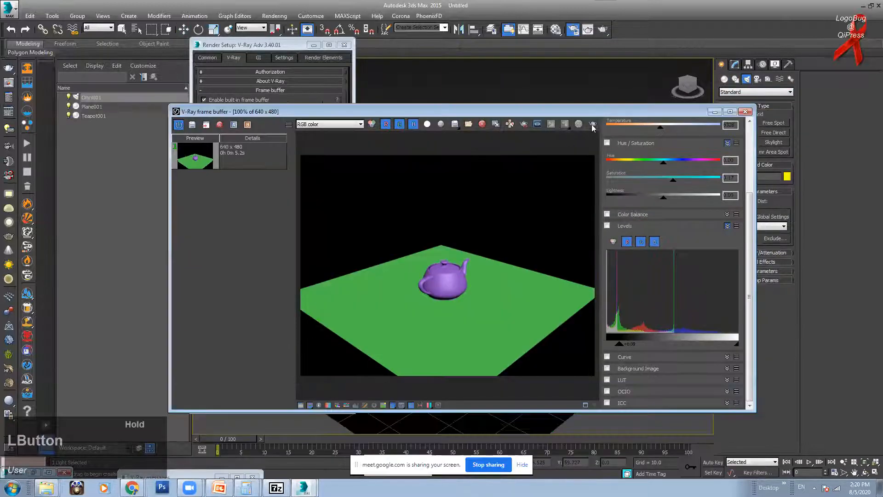
pyautogui.click(593, 125)
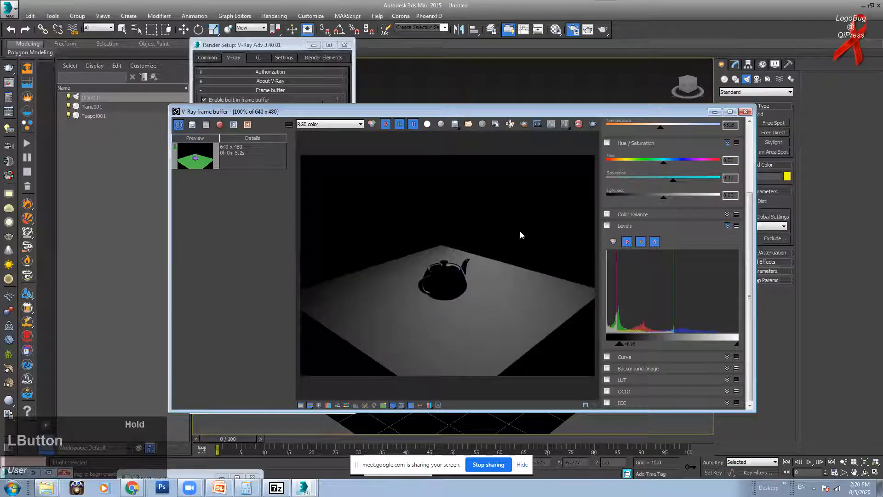
pyautogui.click(192, 126)
# Step: Switch between the grey Omni-lit and green-plane entries in the render history
pyautogui.click(232, 161)
pyautogui.click(240, 159)
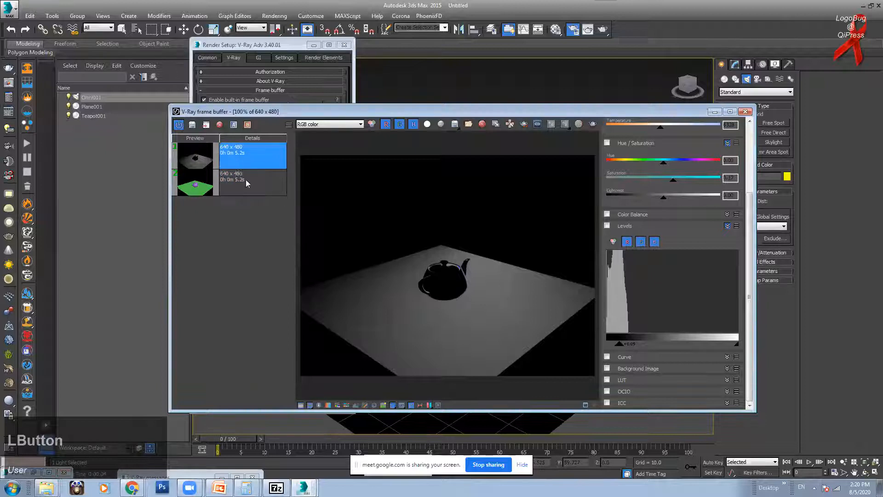
pyautogui.click(244, 174)
pyautogui.click(243, 153)
pyautogui.click(239, 179)
pyautogui.click(238, 161)
# Step: Wipe-compare the grey render as A against the green-plane render as B, then bring Google Meet forward
pyautogui.click(242, 189)
pyautogui.click(241, 148)
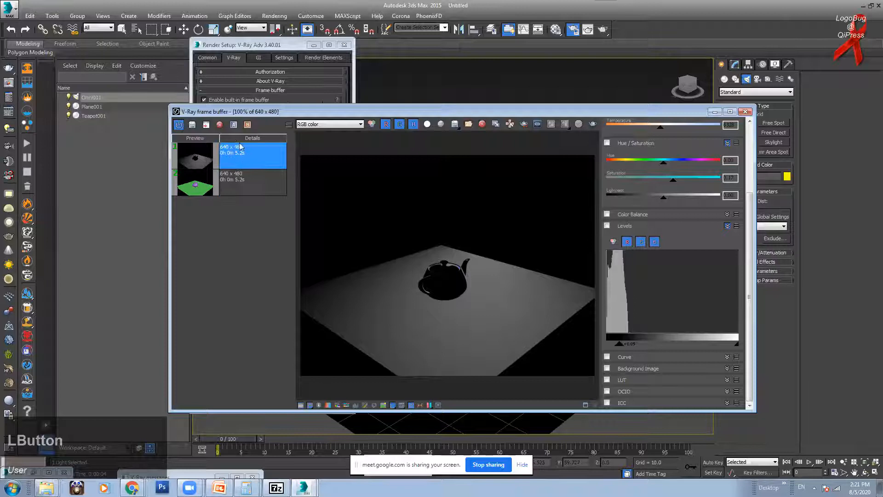
pyautogui.click(253, 182)
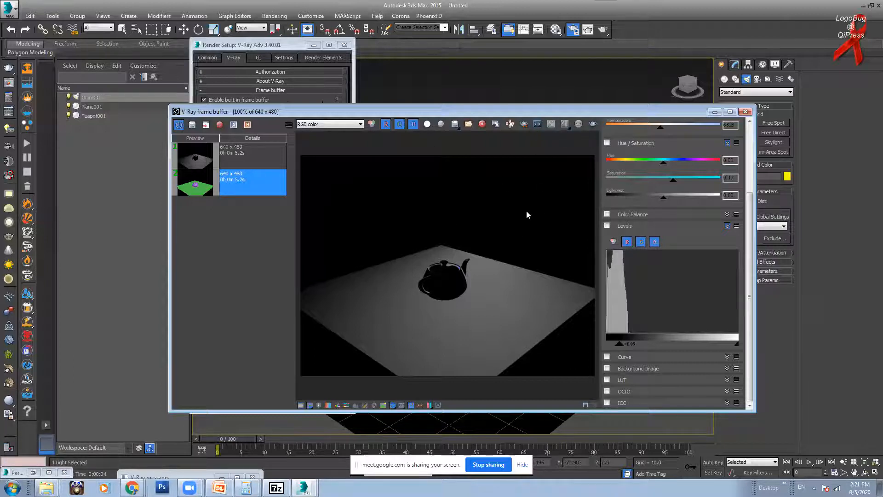
pyautogui.click(241, 156)
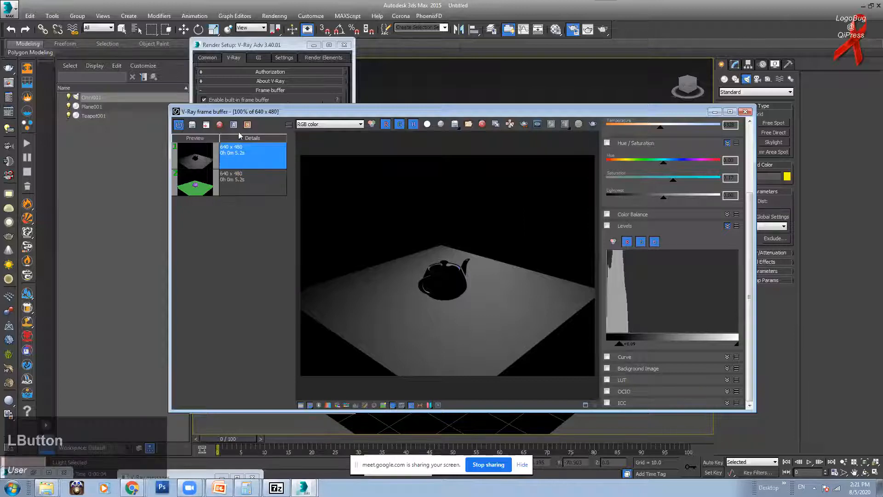
pyautogui.click(250, 184)
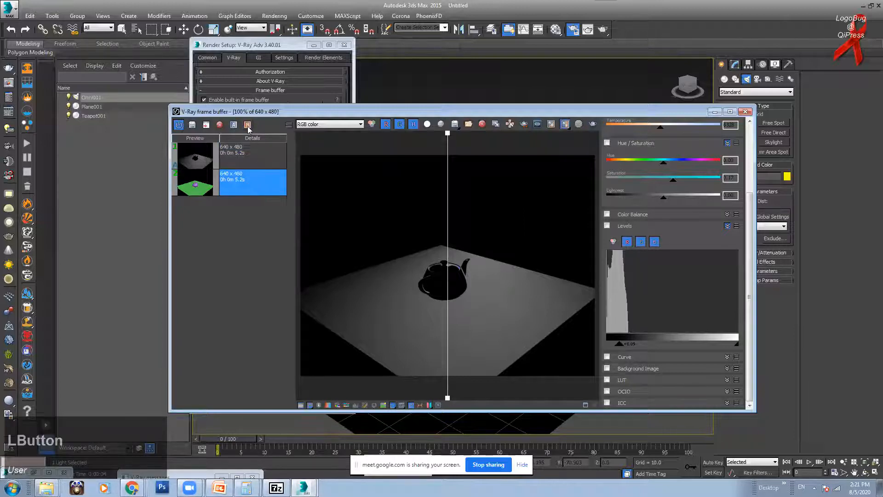
pyautogui.click(247, 125)
pyautogui.moveTo(447, 136); pyautogui.dragTo(403, 182)
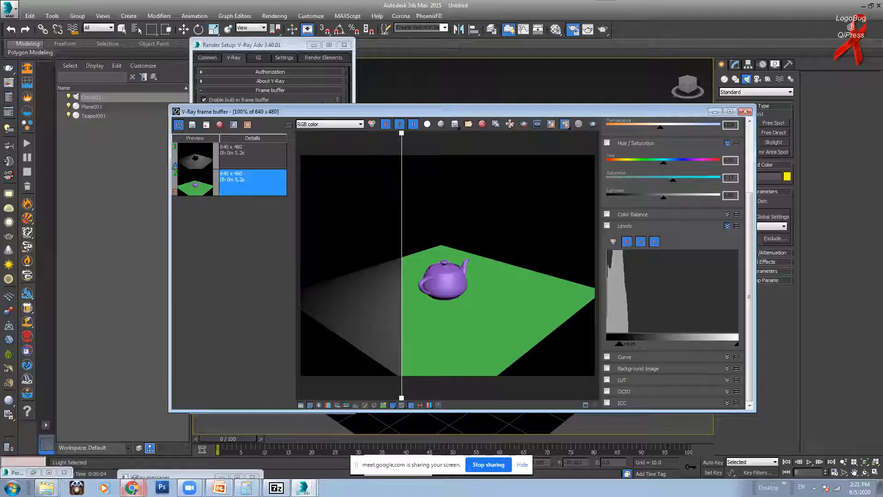
pyautogui.click(132, 487)
pyautogui.click(123, 453)
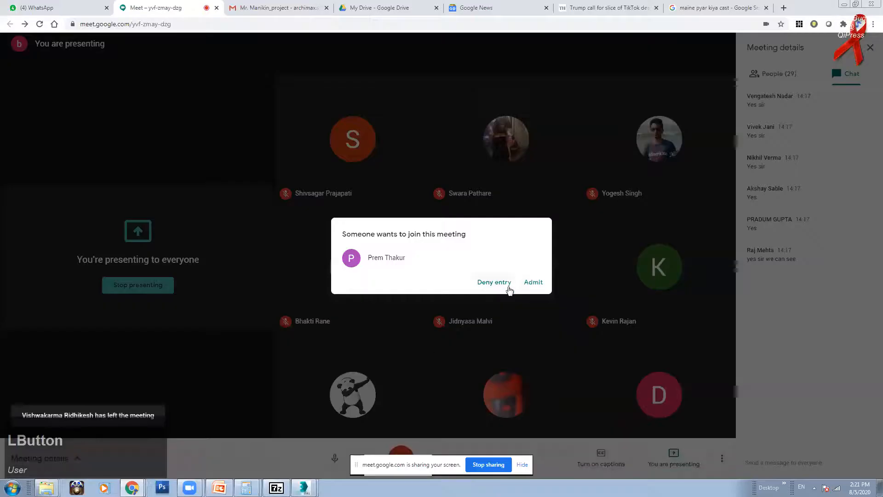
# Step: Admit both waiting participants in Google Meet, then return to the V-Ray frame buffer
pyautogui.click(533, 282)
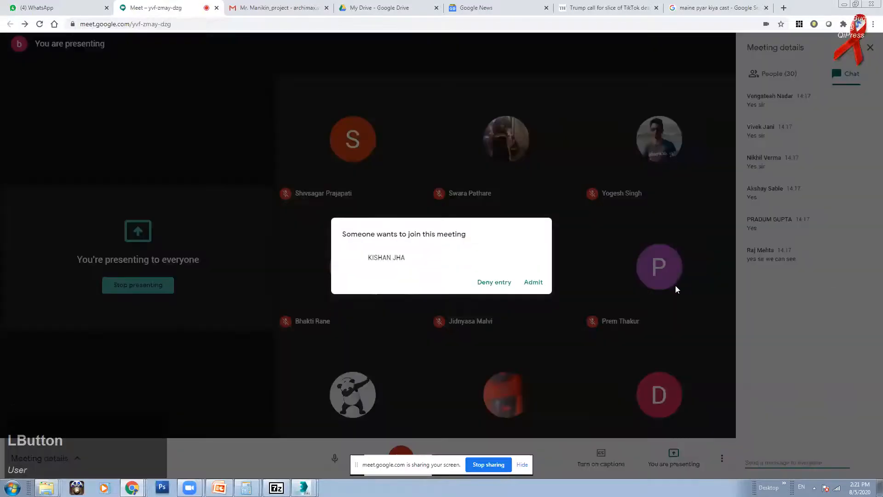
pyautogui.click(534, 282)
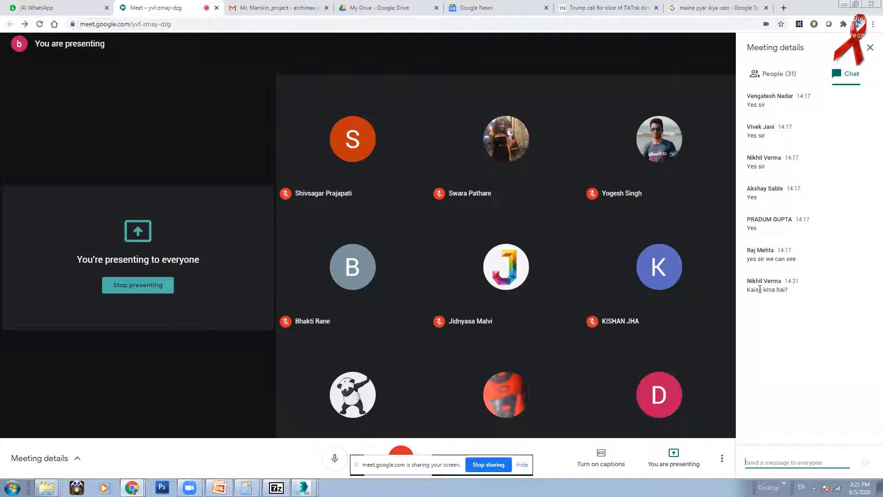
pyautogui.click(303, 488)
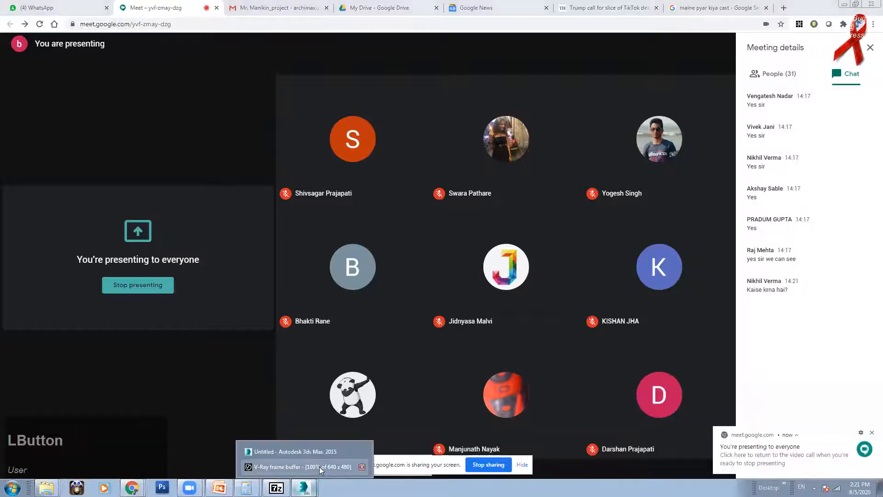
pyautogui.click(321, 467)
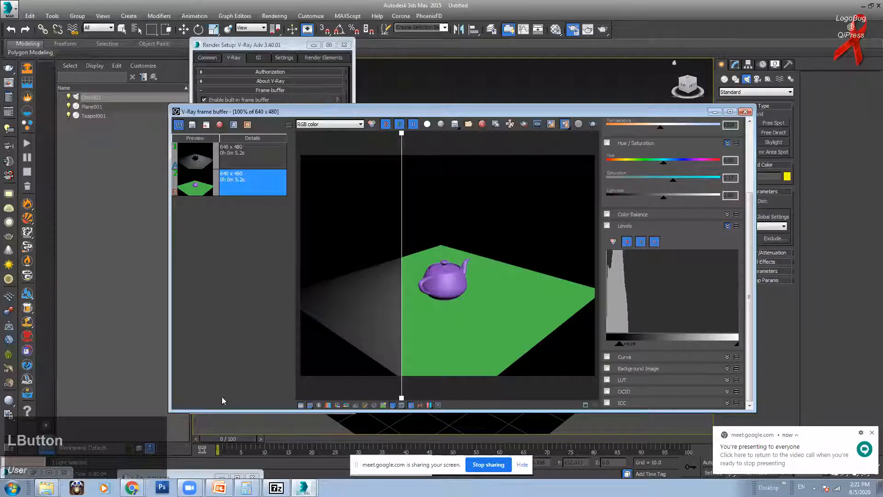
# Step: Hide the colour correction and history panels and close the V-Ray frame buffer
pyautogui.click(301, 406)
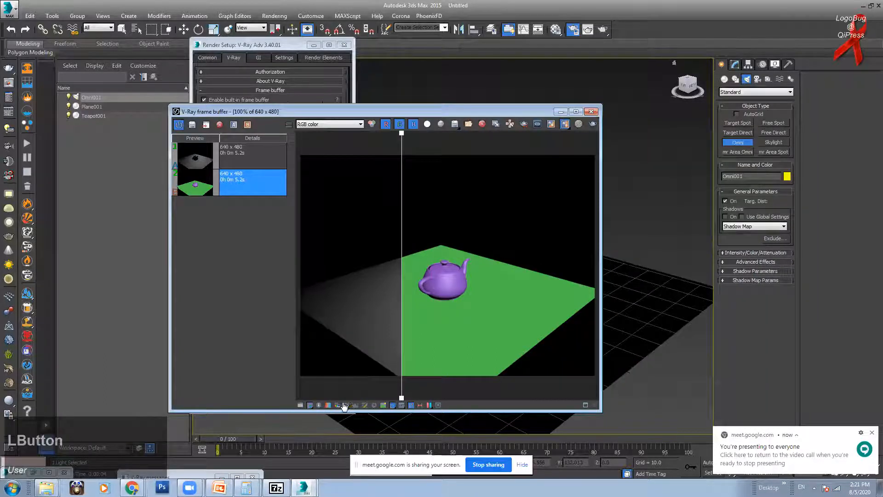
pyautogui.click(411, 405)
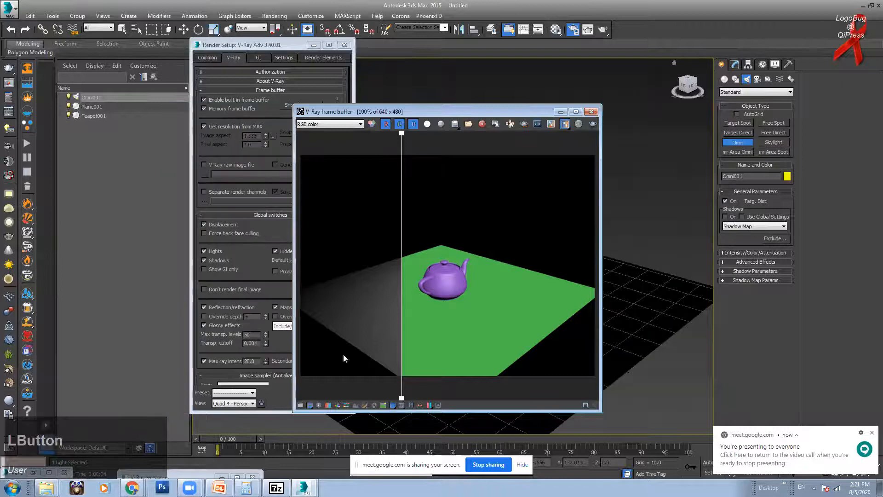
pyautogui.click(591, 112)
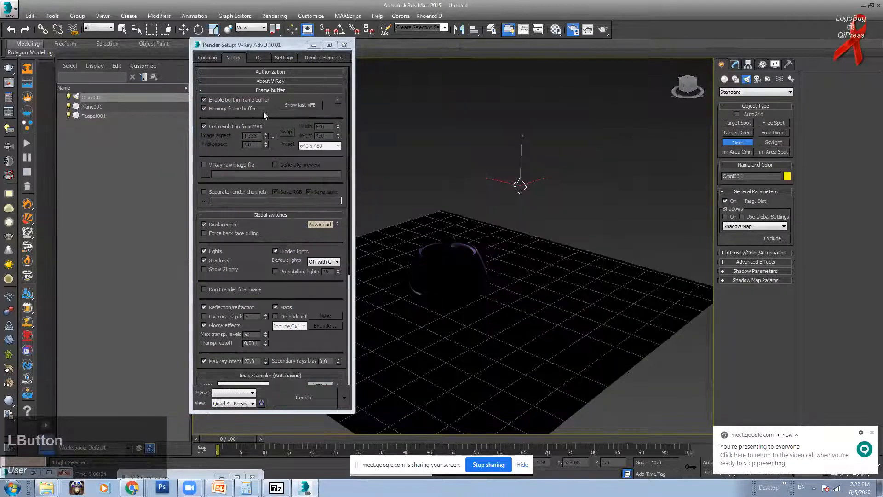
# Step: Toggle the built-in frame buffer off and on, and reopen the last VFB render
pyautogui.click(215, 100)
pyautogui.click(227, 100)
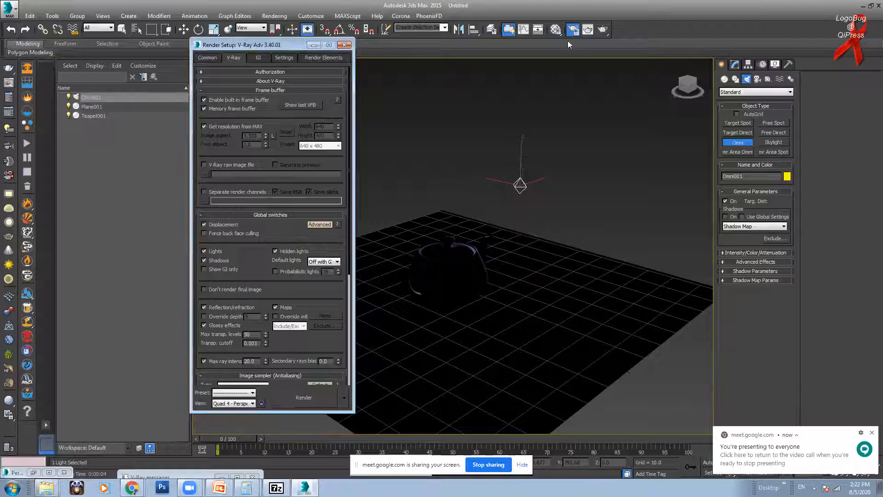
pyautogui.click(300, 104)
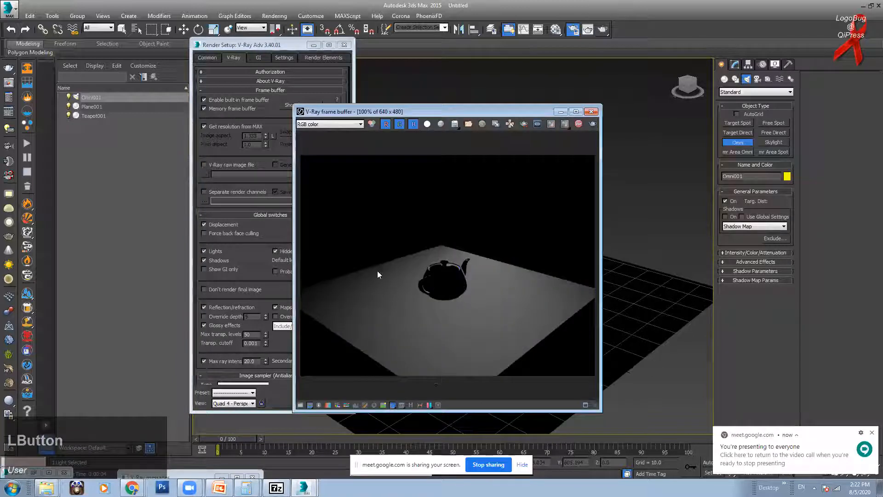
pyautogui.moveTo(502, 109); pyautogui.dragTo(491, 94)
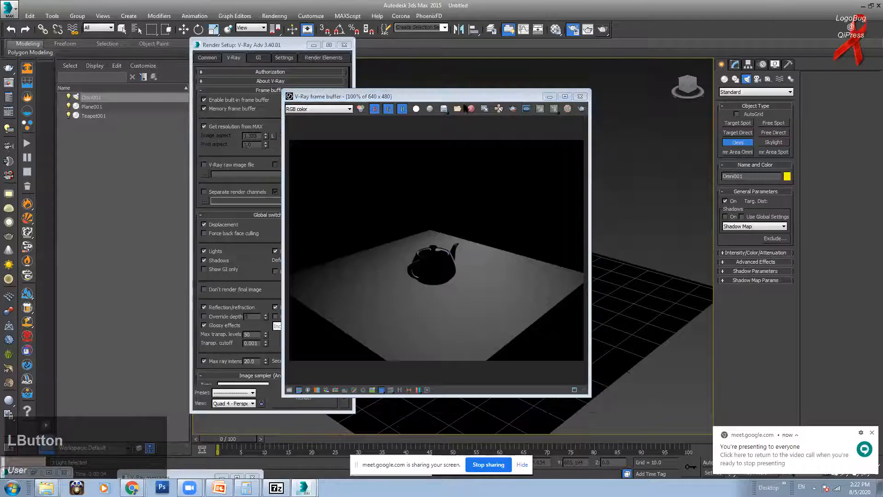
pyautogui.moveTo(459, 92); pyautogui.dragTo(449, 85)
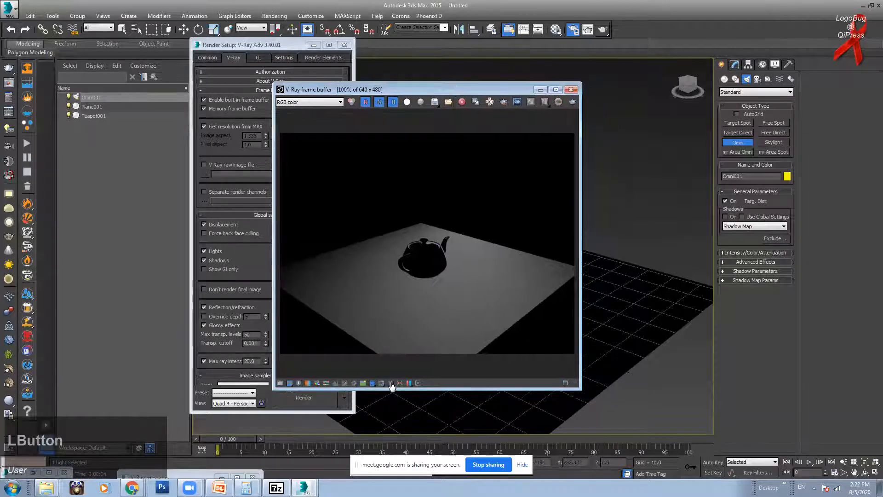
pyautogui.click(12, 487)
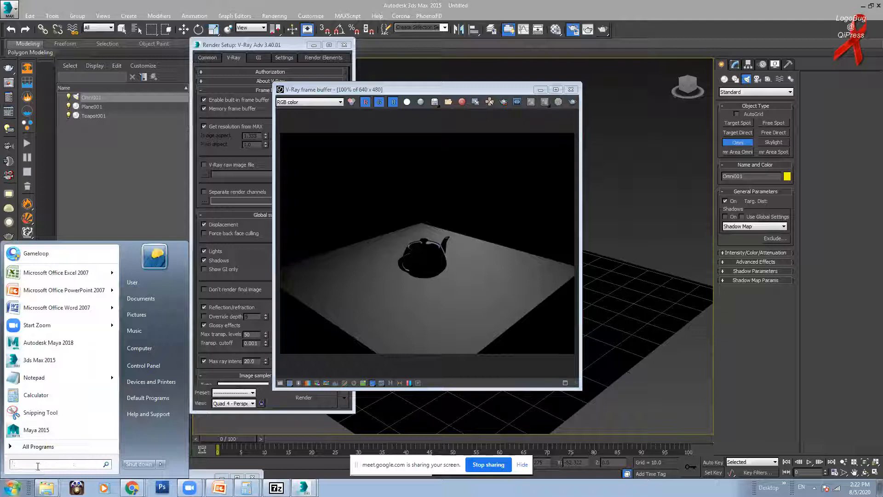
# Step: Search 'magni' and launch Windows Magnifier
pyautogui.write('magni')
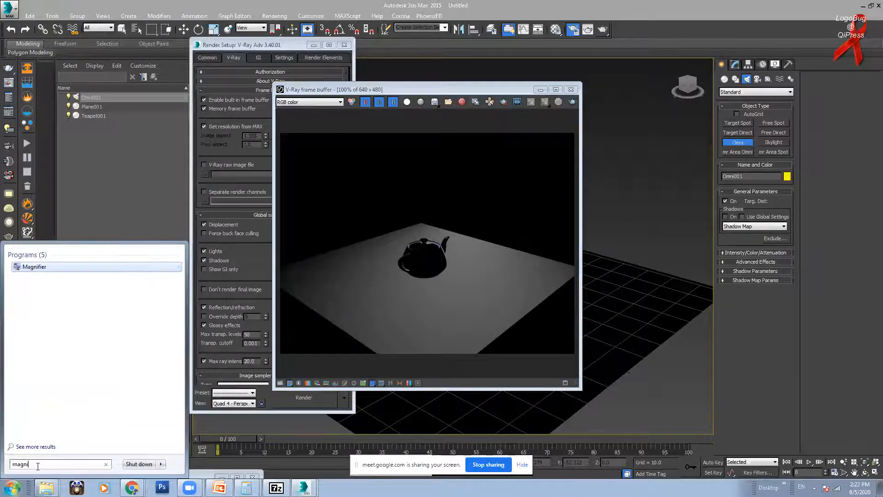
pyautogui.click(33, 267)
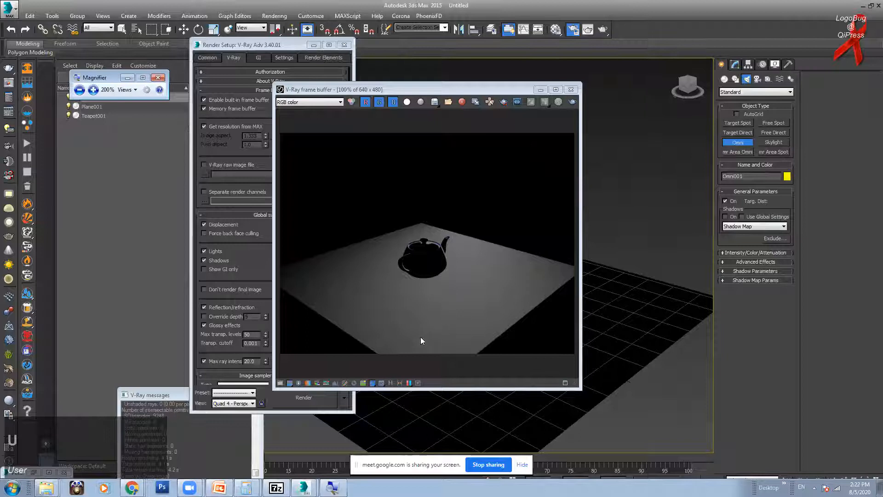
pyautogui.rightClick(773, 97)
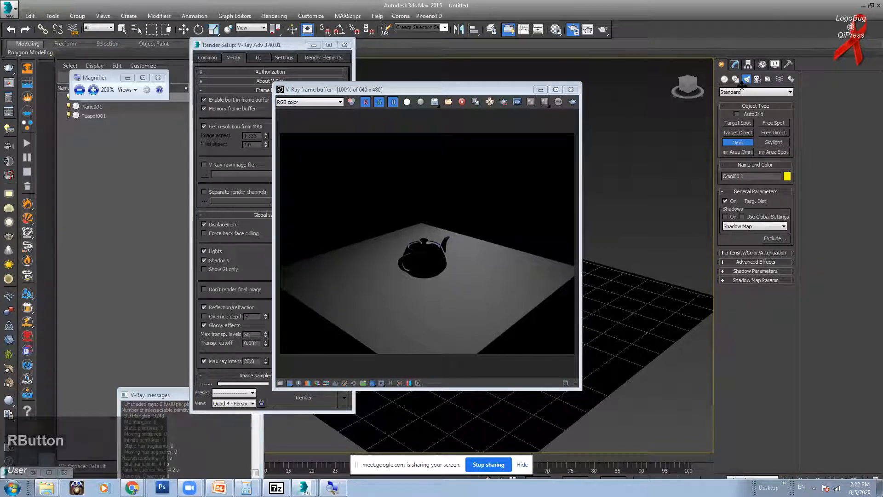
# Step: Move the Magnifier toolbar to the top-right away from the render and hide it
pyautogui.click(83, 85)
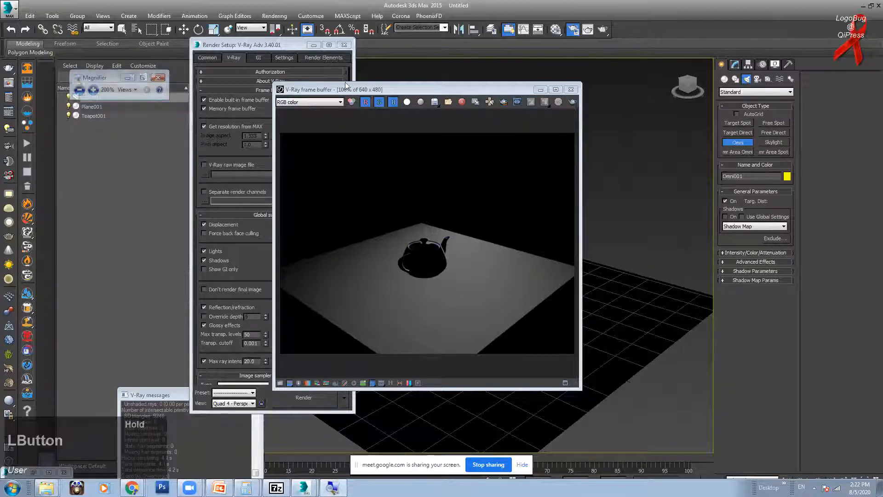
pyautogui.moveTo(91, 78); pyautogui.dragTo(695, 69)
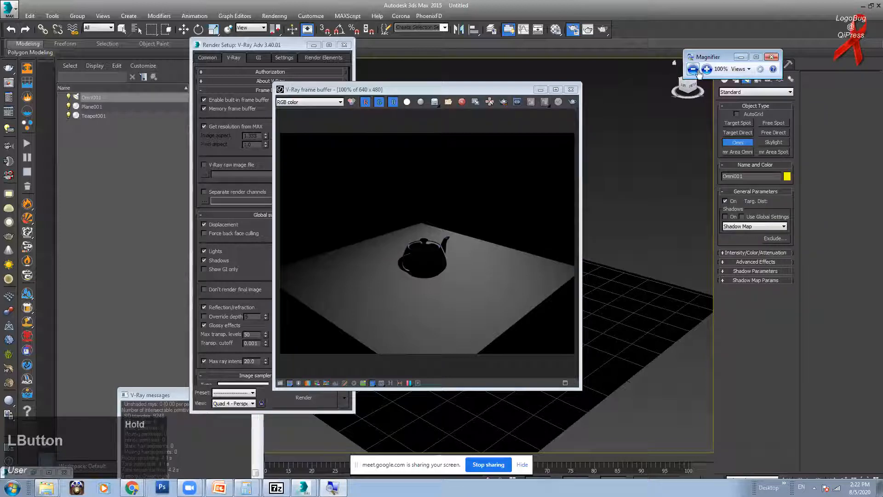
pyautogui.moveTo(730, 57); pyautogui.dragTo(755, 42)
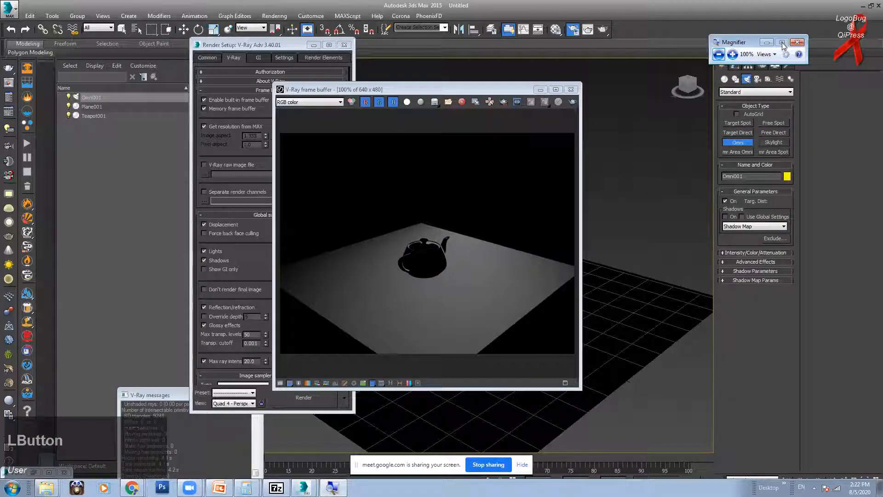
pyautogui.click(768, 43)
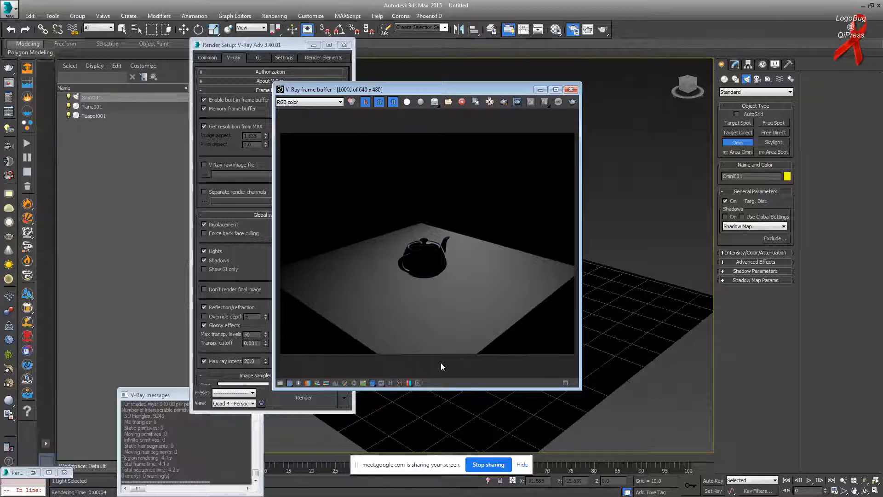
pyautogui.hotkey('alt', 'Tab')
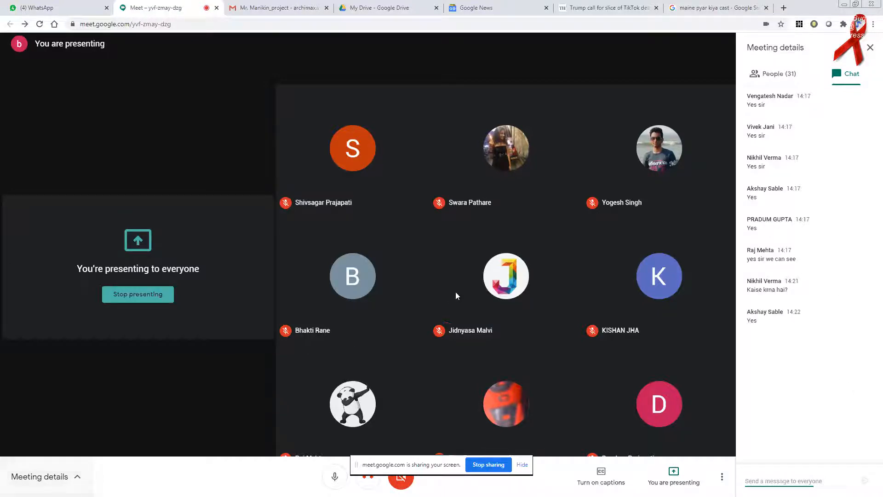
pyautogui.hotkey('alt', 'Tab')
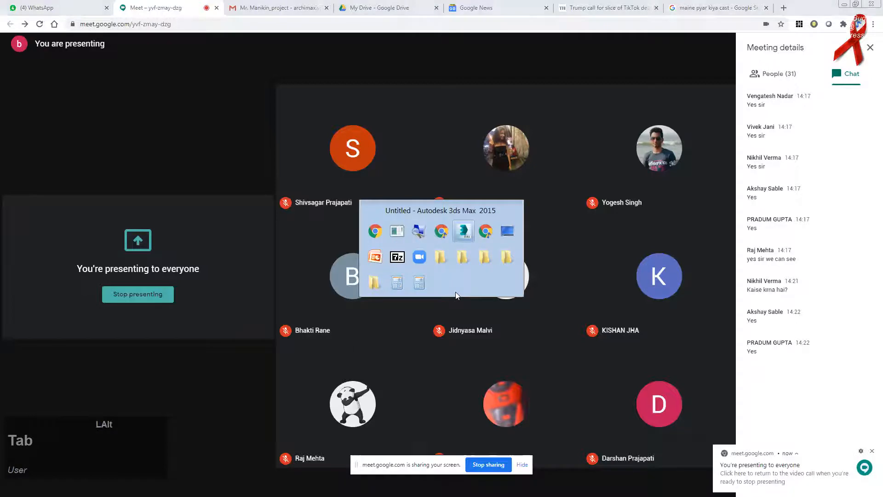
pyautogui.hotkey('alt', 'Tab')
pyautogui.hotkey('alt', 'Tab')
pyautogui.hotkey('alt', 'Tab')
pyautogui.hotkey('alt', 'Tab')
pyautogui.hotkey('alt', 'Tab')
pyautogui.hotkey('alt', 'Tab')
pyautogui.hotkey('alt', 'Tab')
pyautogui.hotkey('alt', 'Tab')
pyautogui.hotkey('alt', 'Tab')
pyautogui.hotkey('alt', 'Tab')
pyautogui.hotkey('alt', 'Tab')
pyautogui.hotkey('alt', 'Tab')
pyautogui.hotkey('alt', 'Tab')
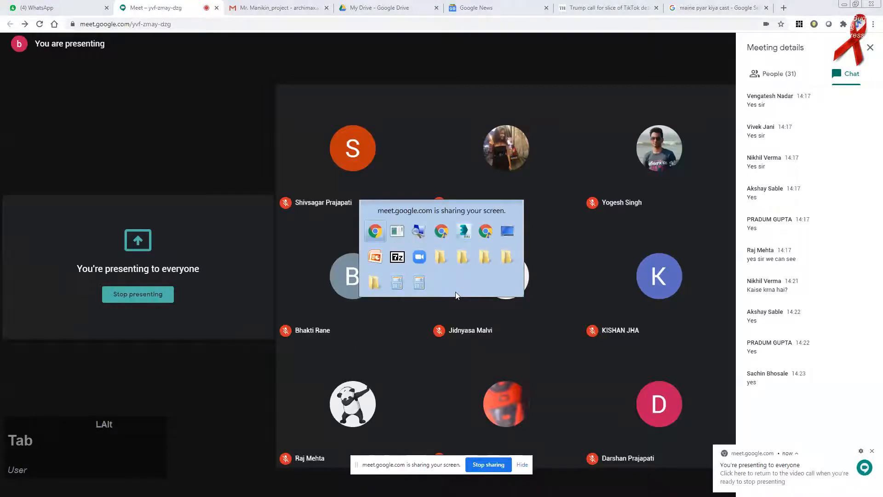
pyautogui.hotkey('alt', 'Tab')
pyautogui.hotkey('alt', 'Tab')
pyautogui.hotkey('alt', 'Tab')
pyautogui.hotkey('alt', 'Tab')
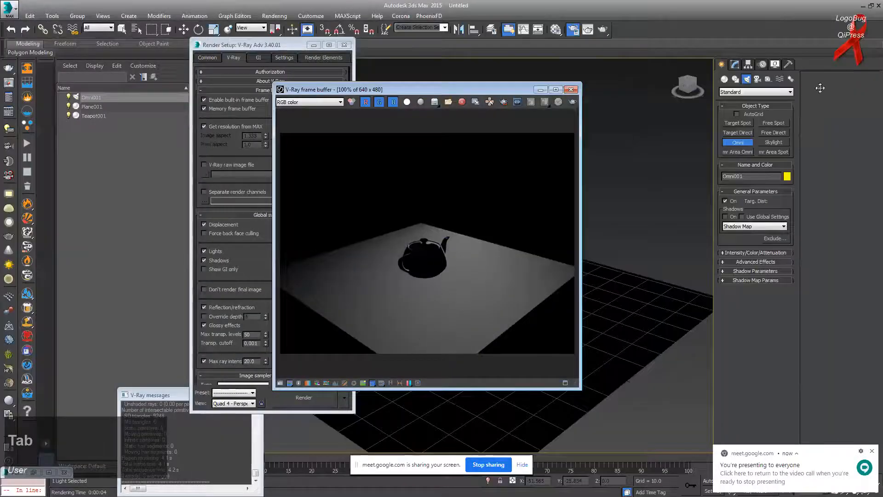
# Step: Show the VFB history panel and remove both old render entries
pyautogui.click(728, 46)
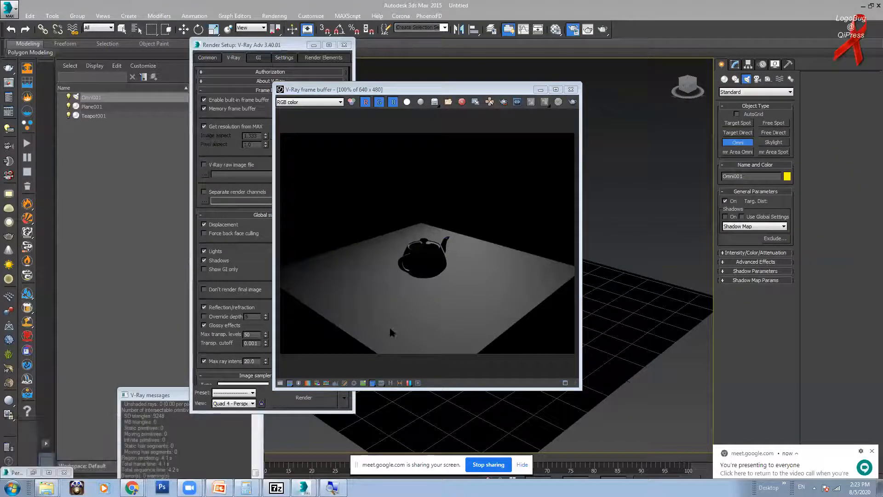
pyautogui.click(392, 383)
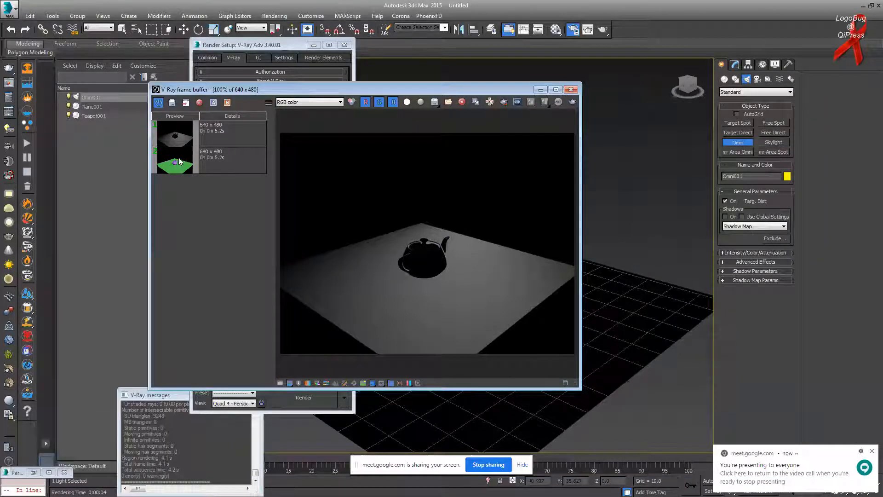
pyautogui.click(220, 130)
pyautogui.click(199, 102)
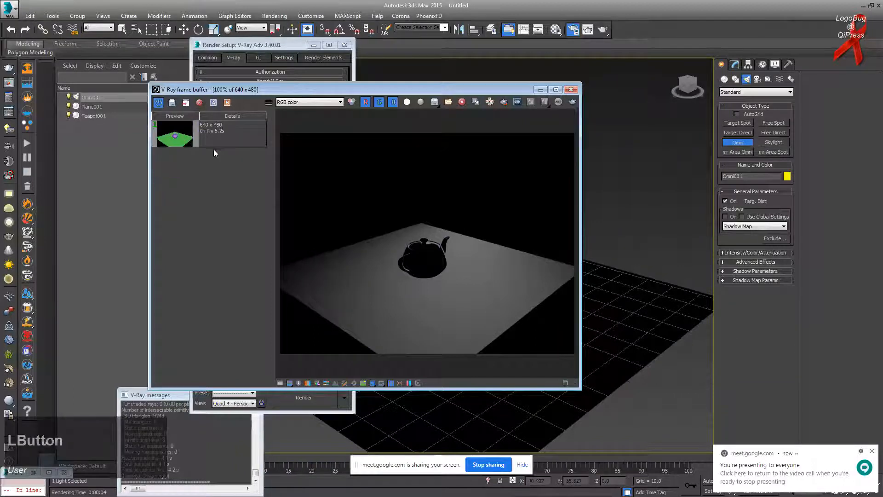
pyautogui.click(199, 102)
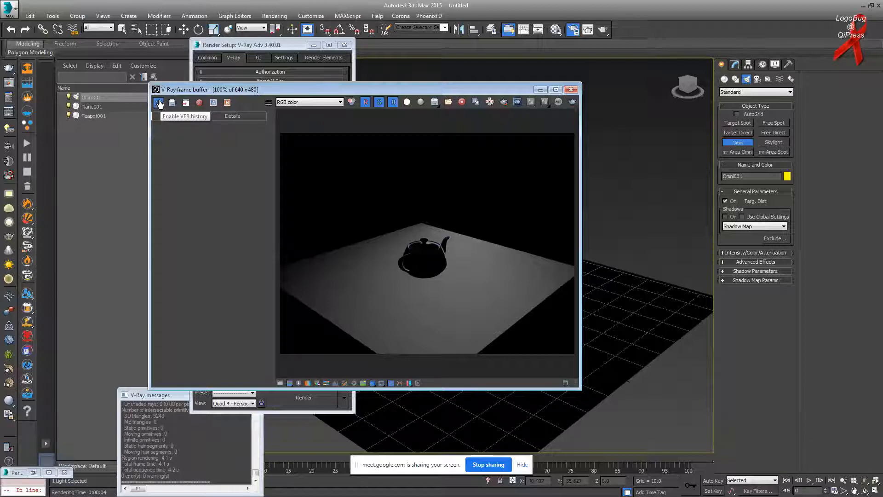
# Step: Enable render history and save the current grey teapot render to it
pyautogui.click(160, 104)
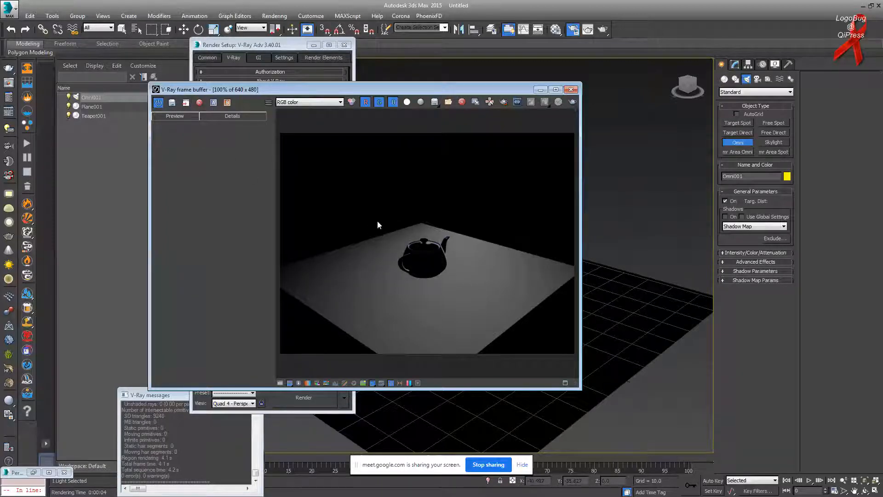
pyautogui.click(175, 104)
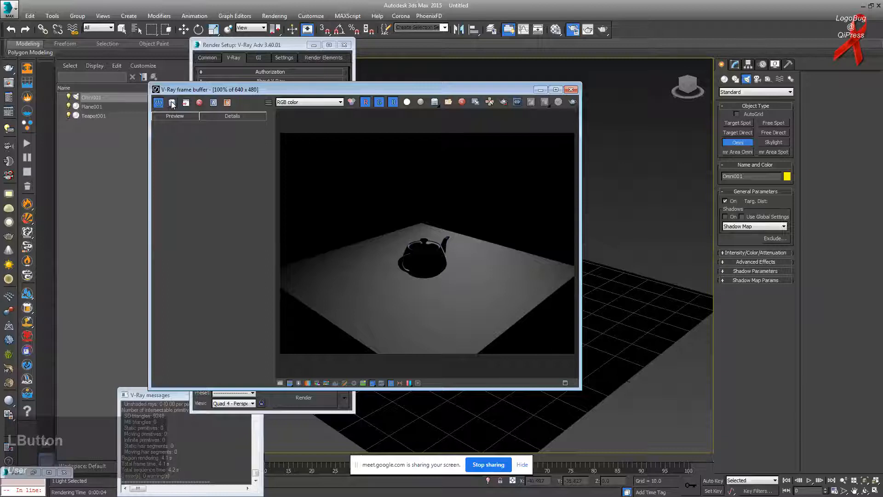
pyautogui.click(172, 103)
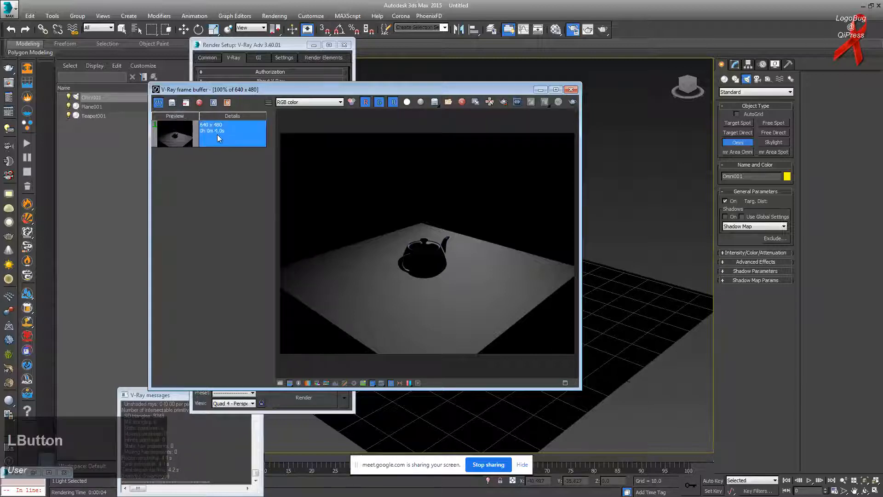
# Step: Delete the stray Omni002 light that was accidentally created, returning to object selection
pyautogui.moveTo(502, 95); pyautogui.dragTo(536, 200)
pyautogui.click(553, 155)
pyautogui.press('Delete')
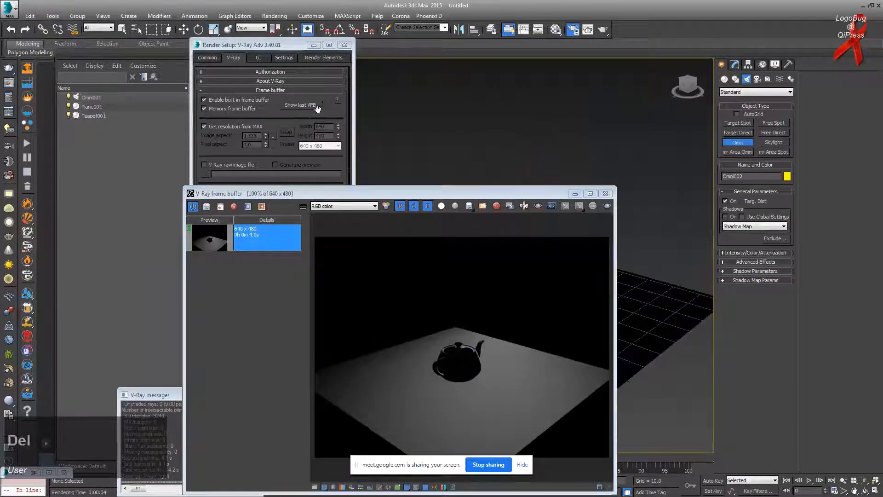
pyautogui.click(122, 29)
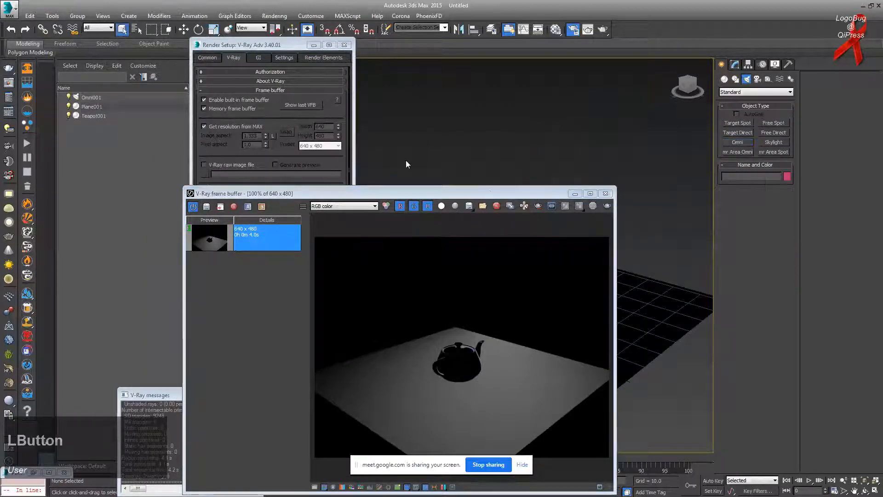
# Step: Delete the Omni001 light and re-render the purple teapot on the green plane without lights
pyautogui.moveTo(490, 192); pyautogui.dragTo(305, 107)
pyautogui.click(520, 193)
pyautogui.press('Delete')
pyautogui.moveTo(375, 110); pyautogui.dragTo(504, 108)
pyautogui.click(214, 153)
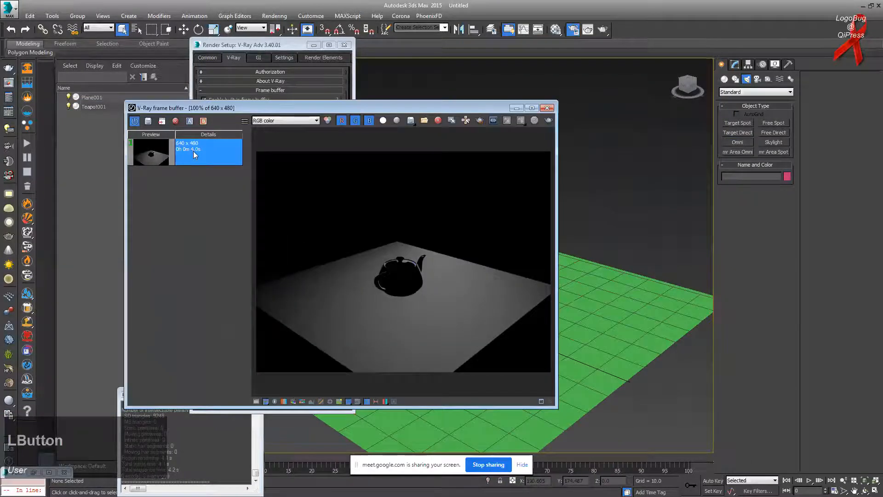
pyautogui.click(551, 120)
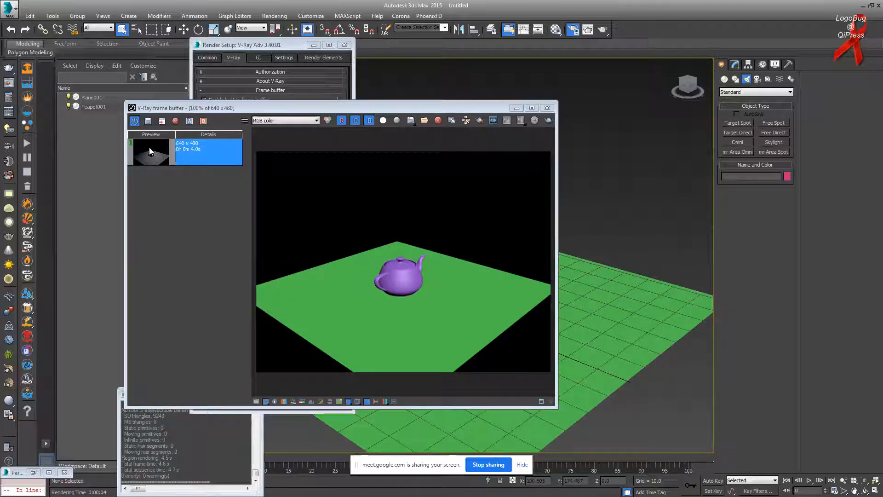
# Step: Save the green-plane render to history and set the older grey 4.0s render as comparison B
pyautogui.click(148, 121)
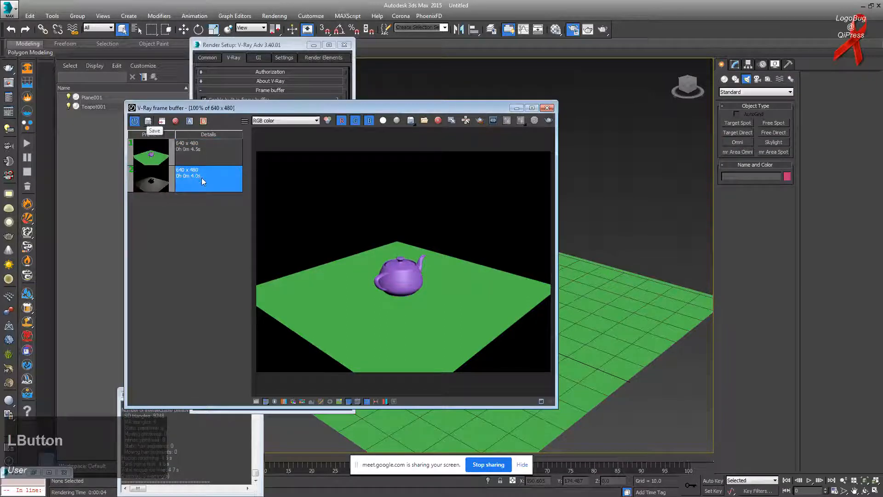
pyautogui.click(201, 158)
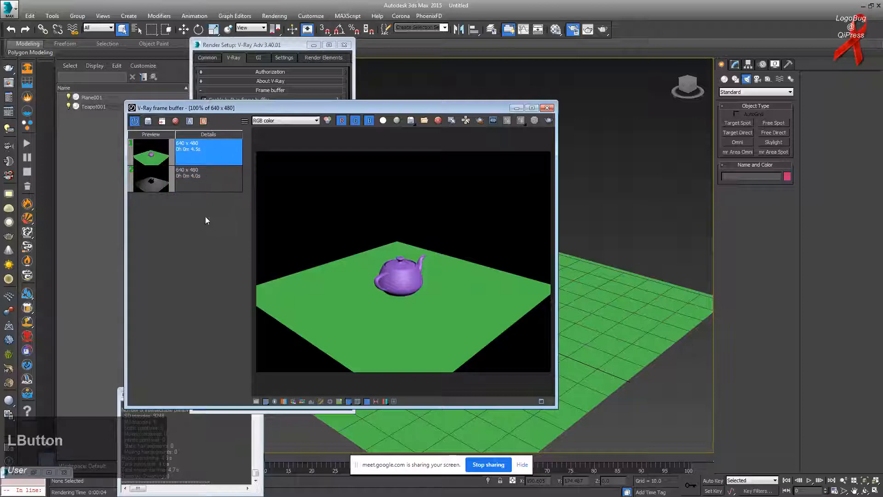
pyautogui.click(215, 175)
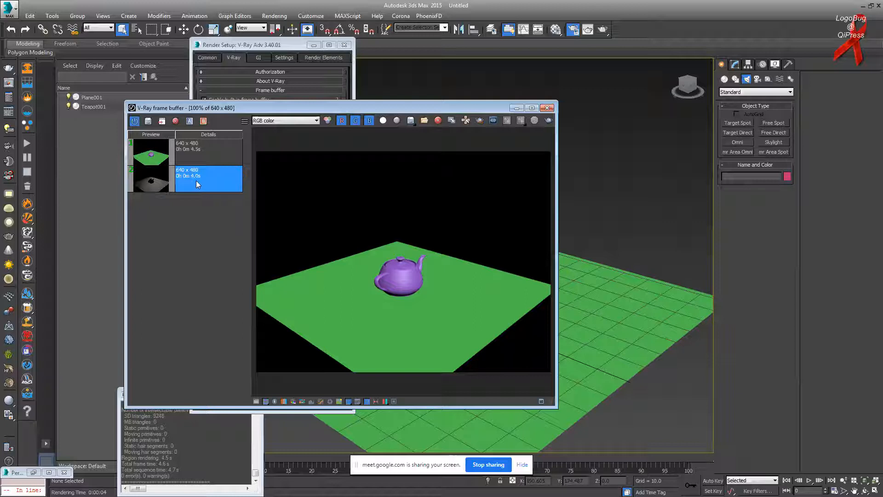
pyautogui.click(202, 121)
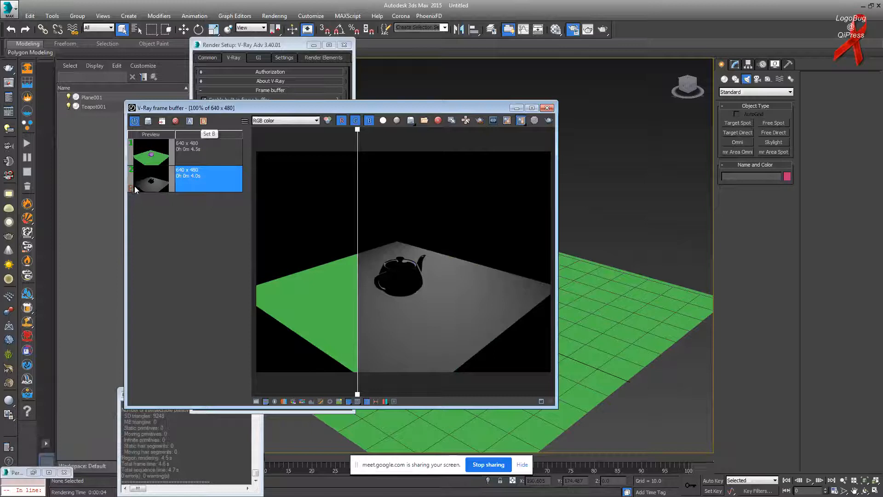
# Step: Set the green render as comparison A, then reselect the grey history entry
pyautogui.click(198, 152)
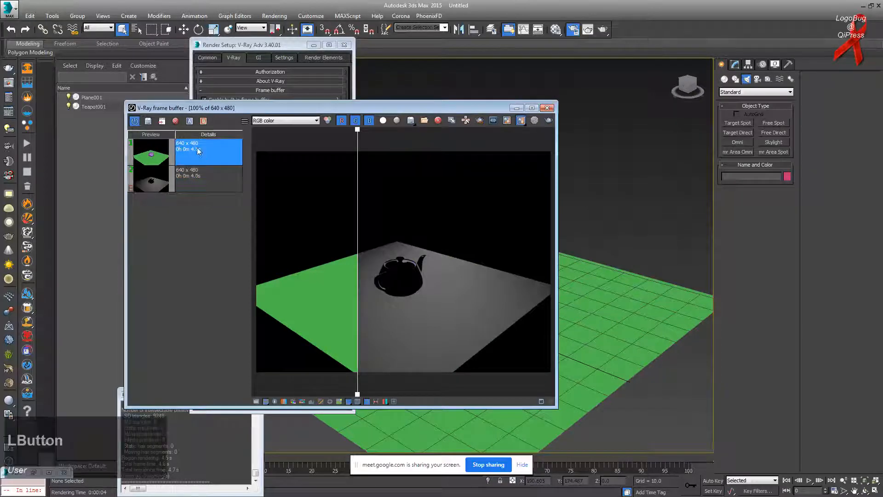
pyautogui.click(189, 121)
pyautogui.click(200, 172)
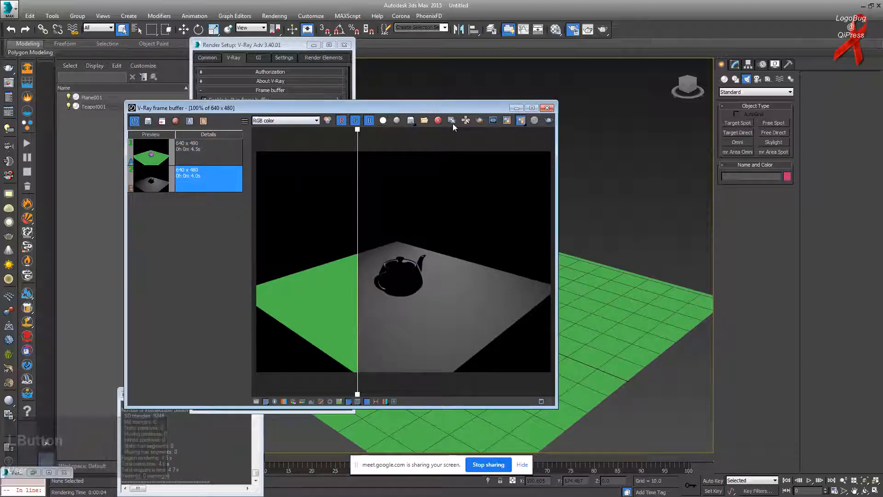
# Step: Try a horizontal A/B split, then switch to a vertical split and move the divider left
pyautogui.click(520, 122)
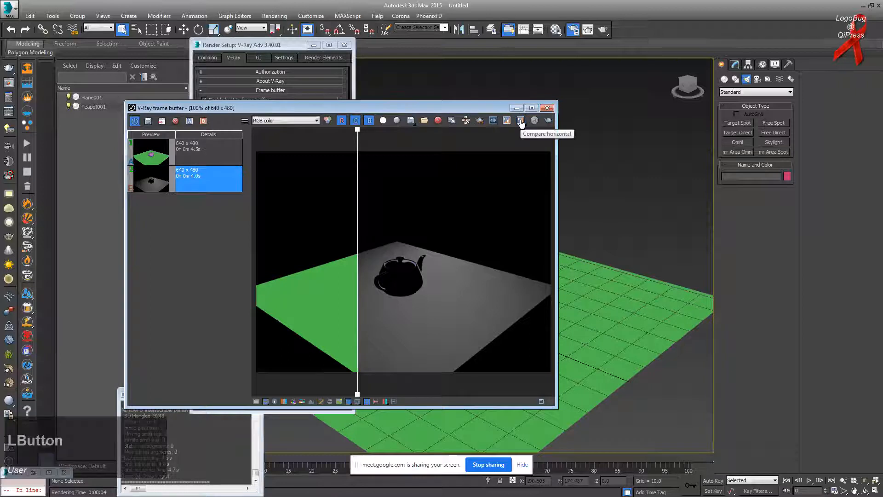
pyautogui.moveTo(521, 125); pyautogui.dragTo(524, 150)
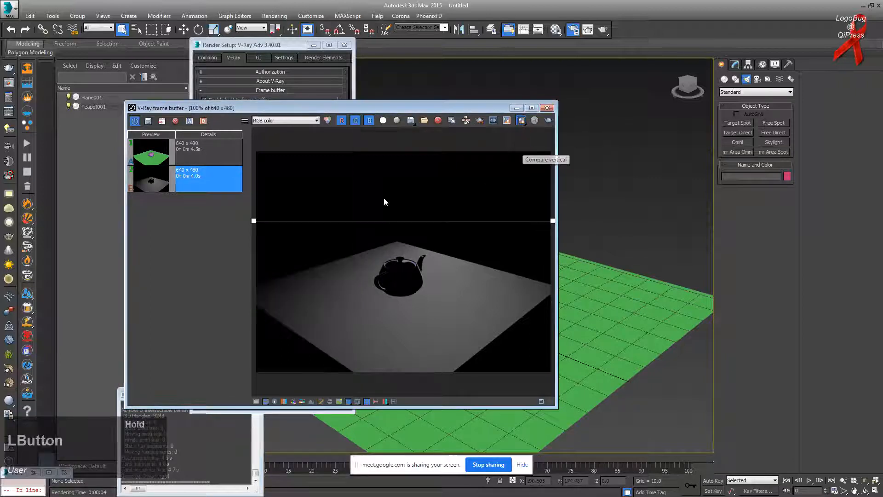
pyautogui.moveTo(255, 222); pyautogui.dragTo(334, 237)
pyautogui.moveTo(521, 121); pyautogui.dragTo(525, 135)
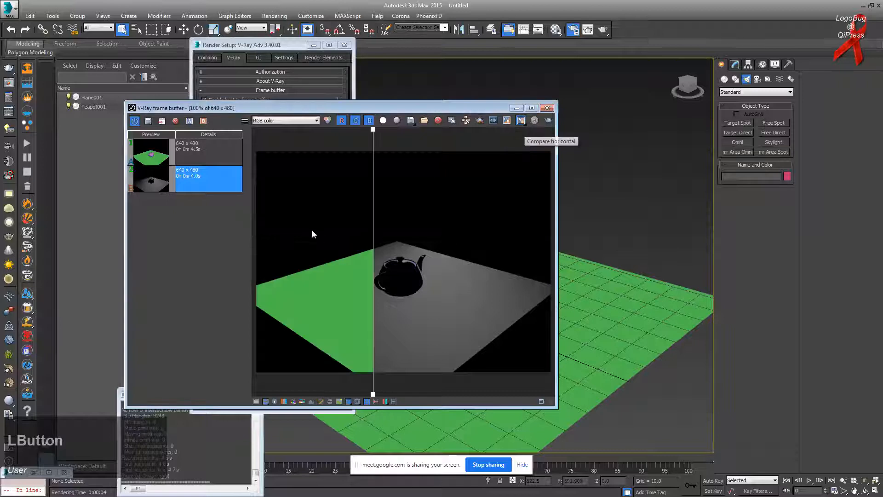
pyautogui.moveTo(375, 131); pyautogui.dragTo(419, 177)
# Step: Swap A/B, slide the divider to reveal the coloured render, then turn A/B compare off
pyautogui.click(507, 121)
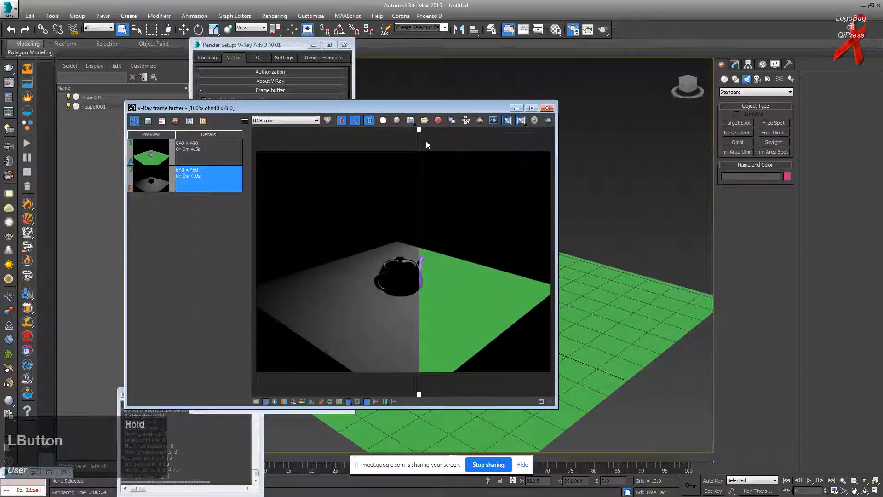
pyautogui.moveTo(419, 128); pyautogui.dragTo(380, 322)
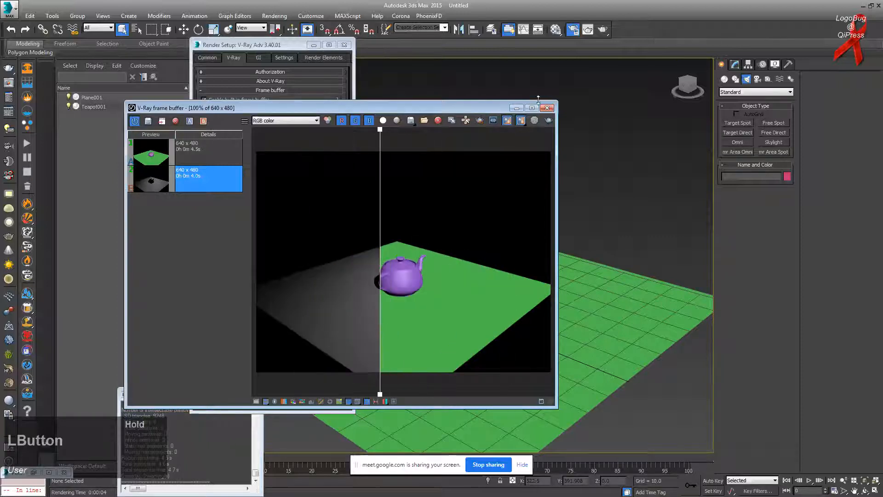
pyautogui.click(508, 122)
pyautogui.click(507, 121)
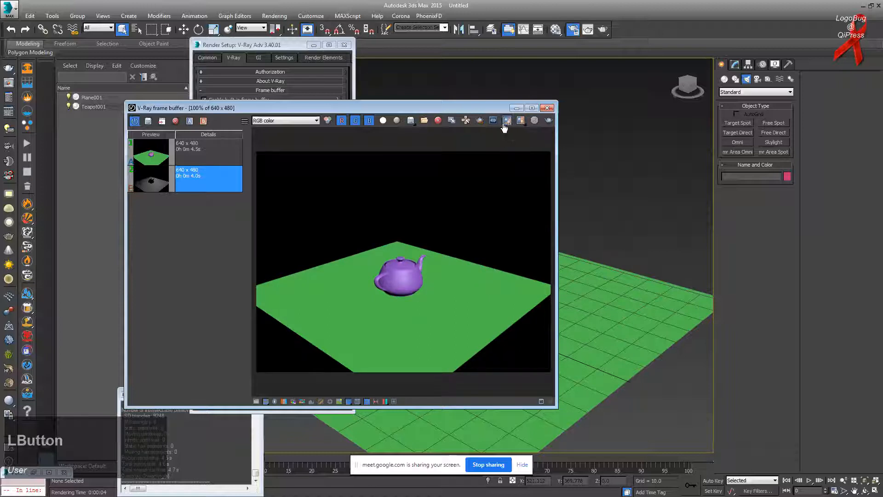
# Step: Re-enable the vertical A/B split, swap halves, and sweep the split line across the teapot
pyautogui.click(507, 124)
pyautogui.click(507, 124)
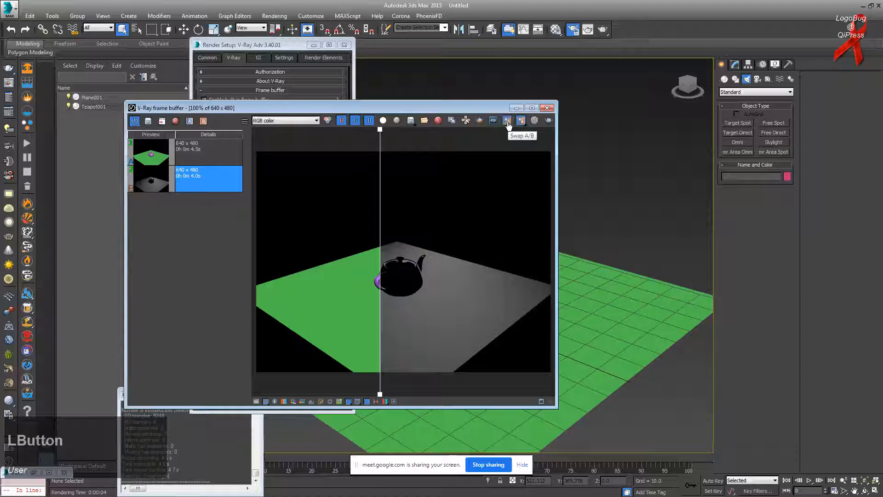
pyautogui.click(508, 124)
pyautogui.doubleClick(508, 125)
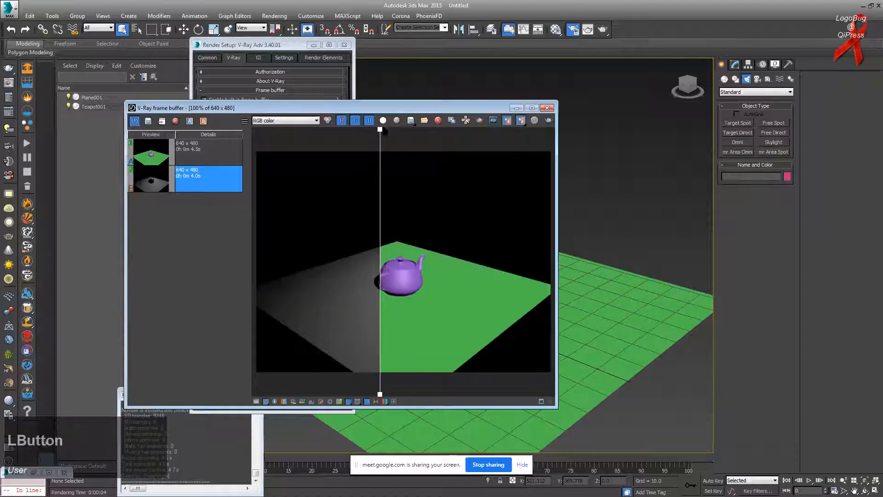
pyautogui.moveTo(380, 138); pyautogui.dragTo(429, 138)
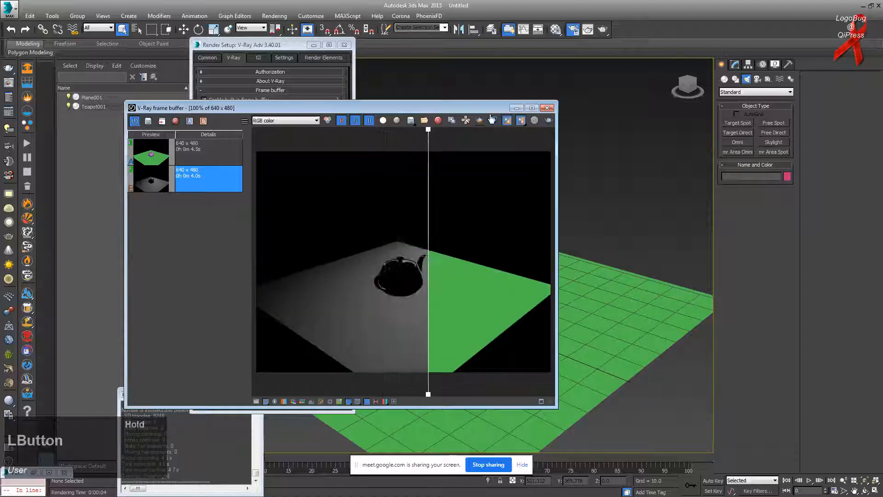
pyautogui.click(507, 121)
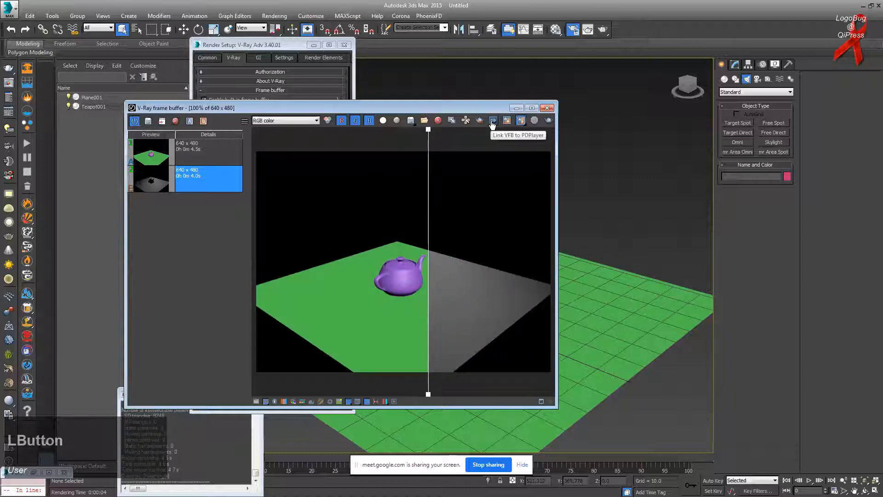
pyautogui.moveTo(428, 136); pyautogui.dragTo(329, 138)
pyautogui.moveTo(344, 167); pyautogui.dragTo(396, 147)
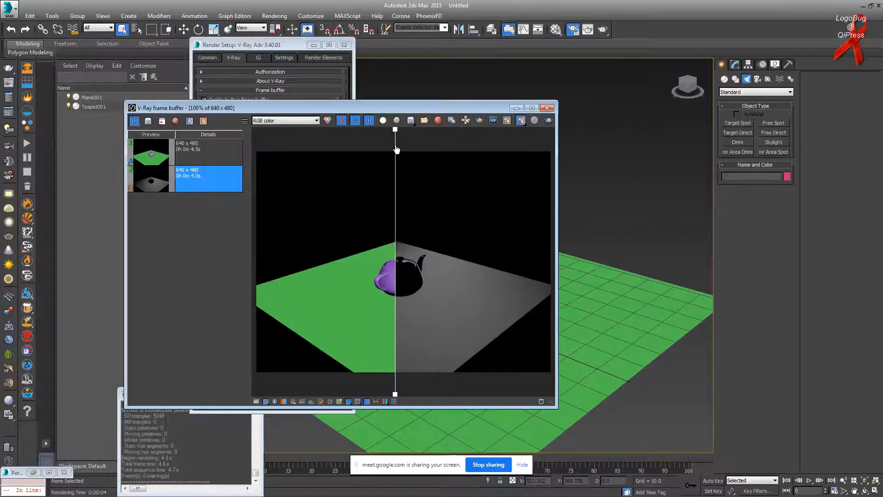
pyautogui.moveTo(395, 136)
pyautogui.mouseDown()
pyautogui.moveTo(456, 138)
pyautogui.moveTo(282, 147)
pyautogui.moveTo(465, 161)
pyautogui.moveTo(254, 152)
pyautogui.moveTo(490, 152)
pyautogui.moveTo(397, 148)
pyautogui.mouseUp()
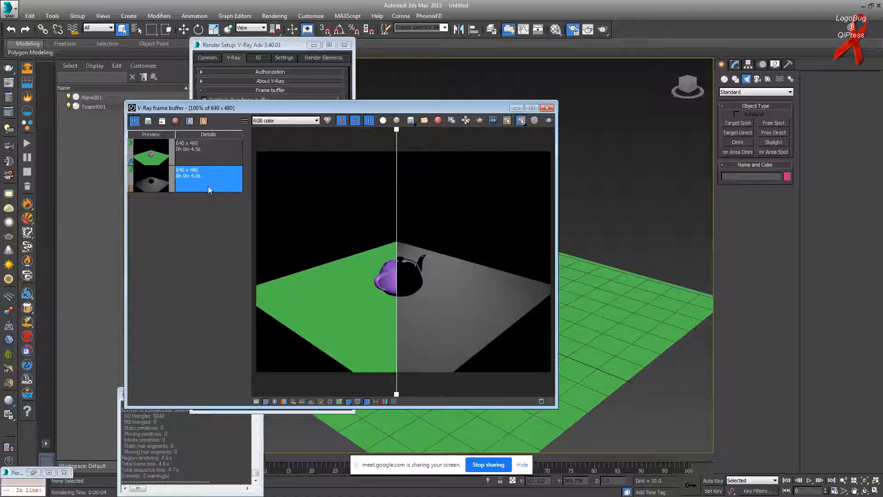
# Step: Remove both renders from the frame buffer history, leaving it empty
pyautogui.click(198, 158)
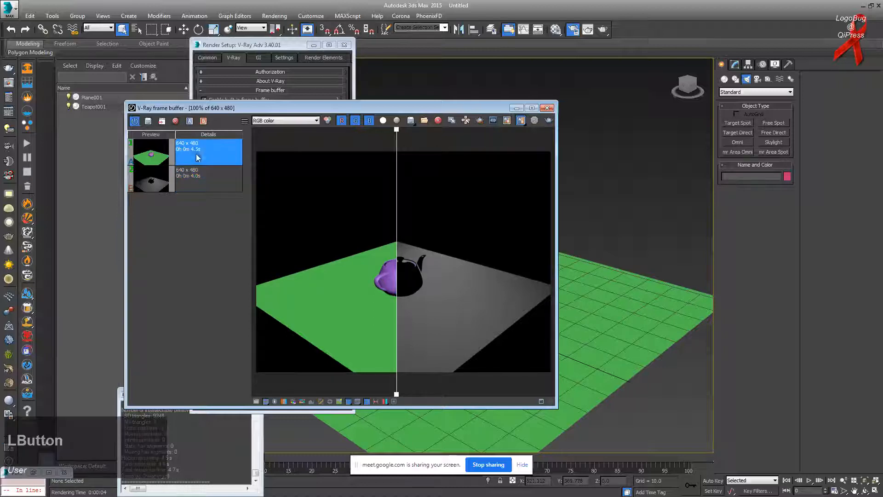
pyautogui.click(198, 172)
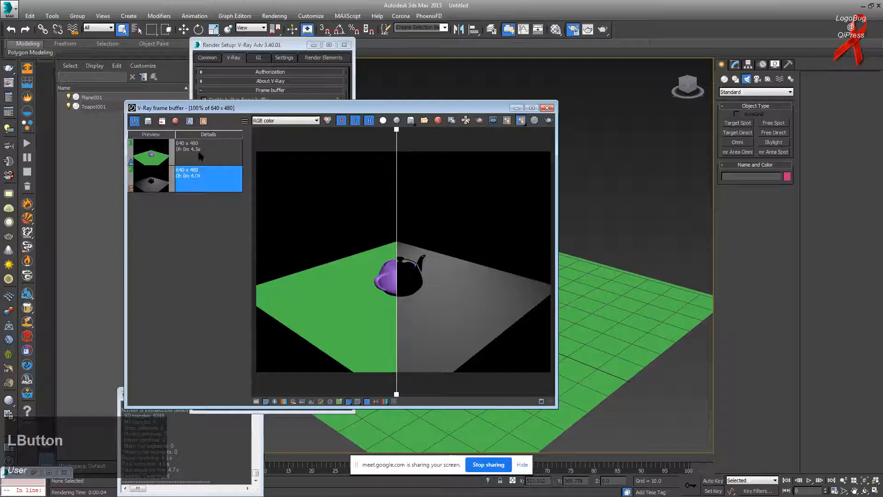
pyautogui.click(175, 121)
pyautogui.click(202, 153)
pyautogui.click(176, 123)
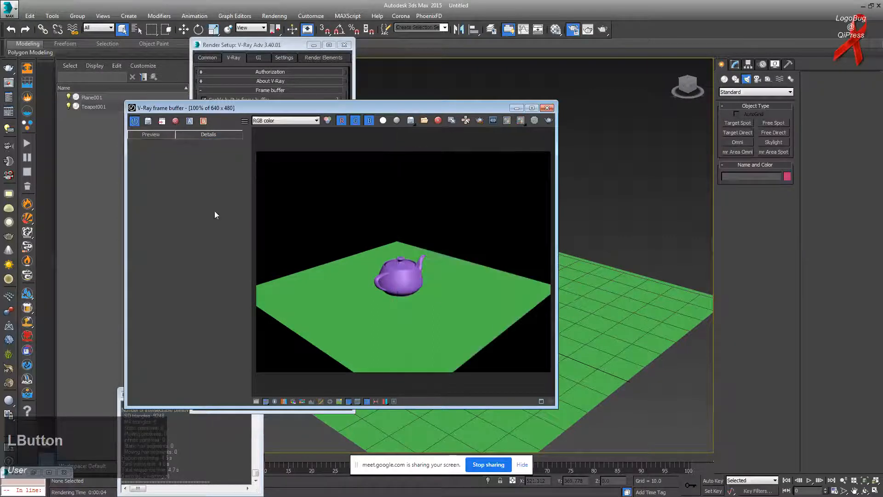
# Step: Minimize the V-Ray frame buffer, use Show last VFB, move the messages window, and restore it
pyautogui.click(517, 107)
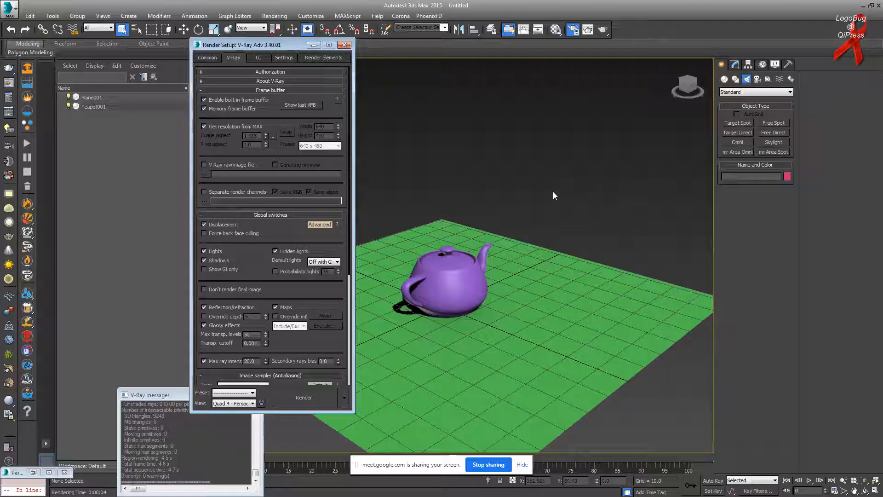
pyautogui.click(306, 106)
pyautogui.moveTo(151, 393); pyautogui.dragTo(113, 280)
pyautogui.click(36, 470)
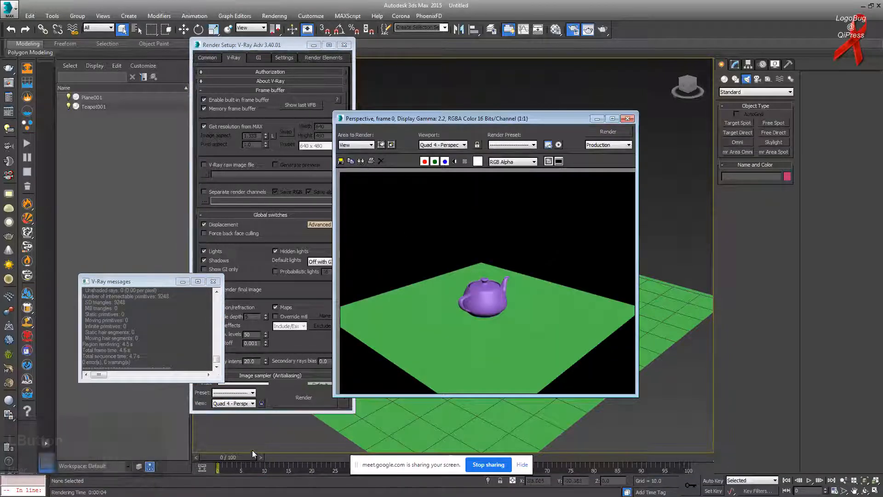
# Step: Bring Render Setup forward, switch windows with Alt+Tab, and minimize the Magnifier
pyautogui.click(299, 106)
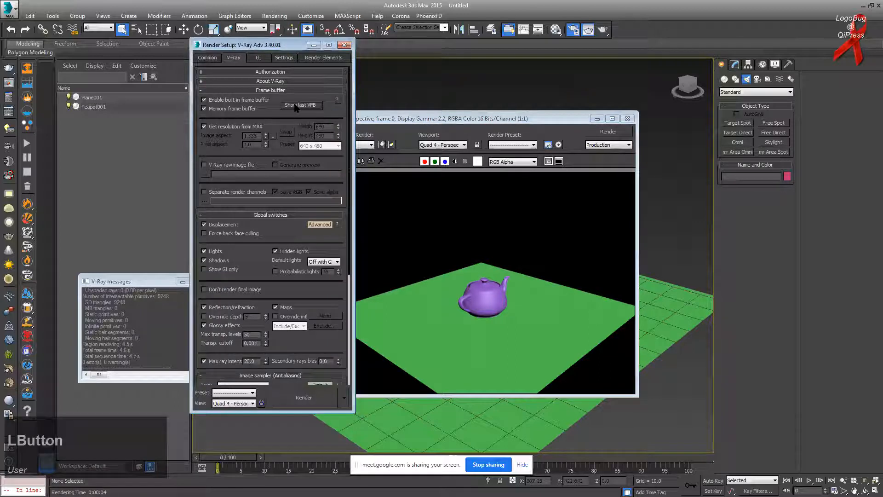
pyautogui.hotkey('alt', 'Tab')
pyautogui.hotkey('alt', 'Tab')
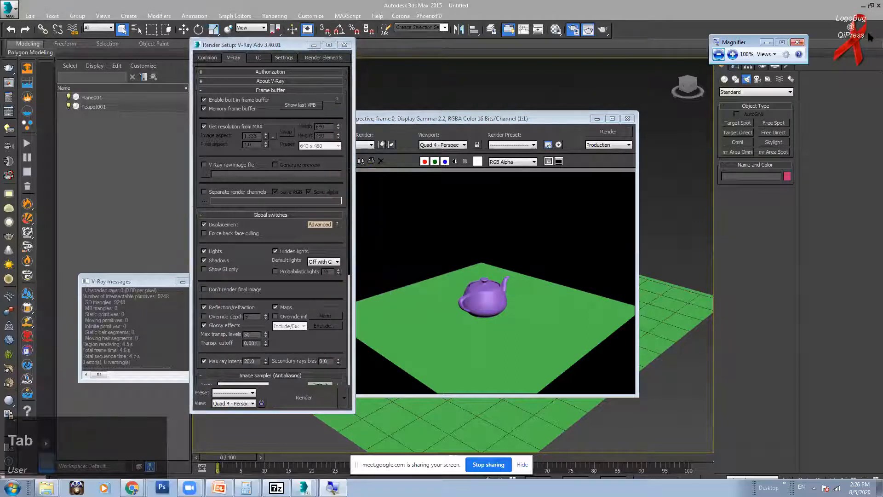
pyautogui.click(833, 8)
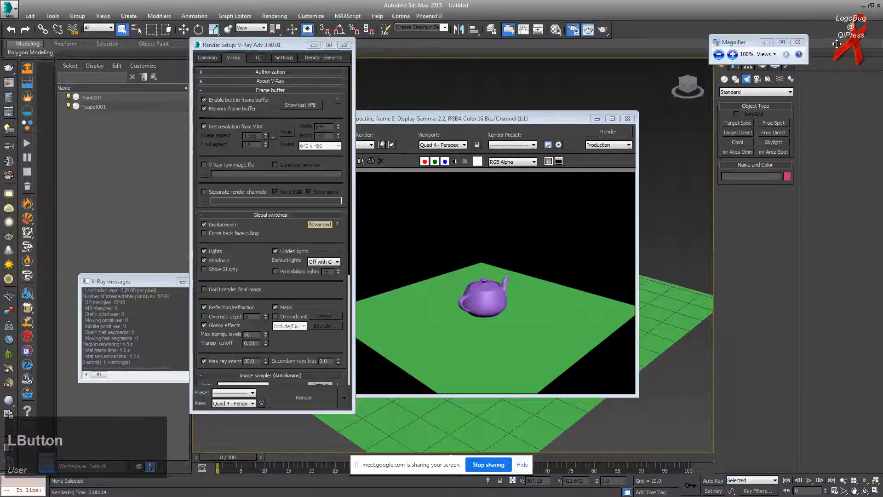
pyautogui.click(767, 42)
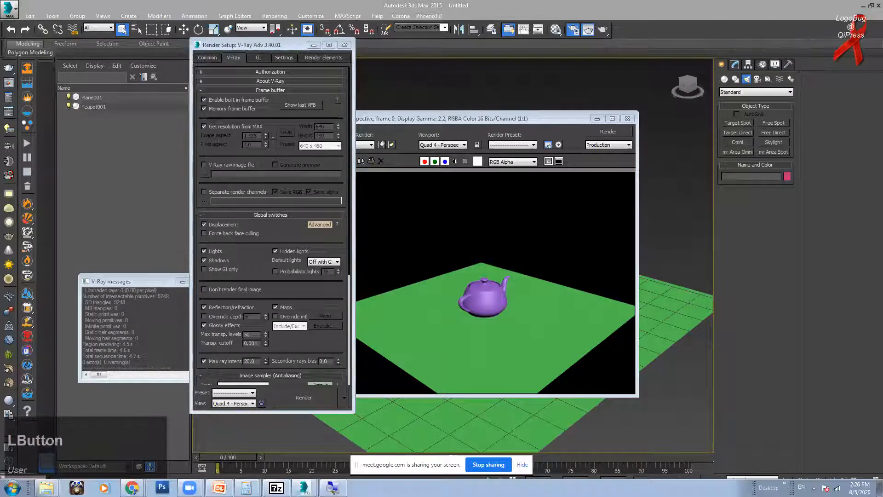
pyautogui.moveTo(132, 487)
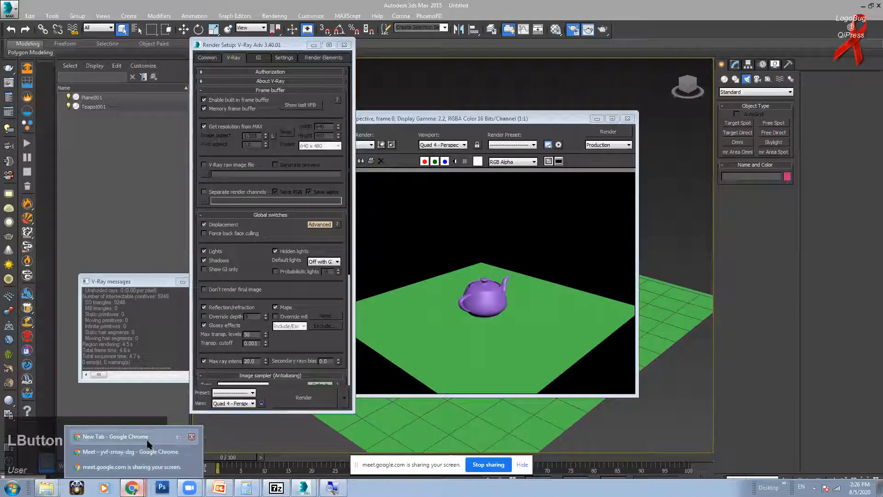
# Step: Bring 3ds Max forward, hide the frame buffer's history panel, and shift the window
pyautogui.click(312, 466)
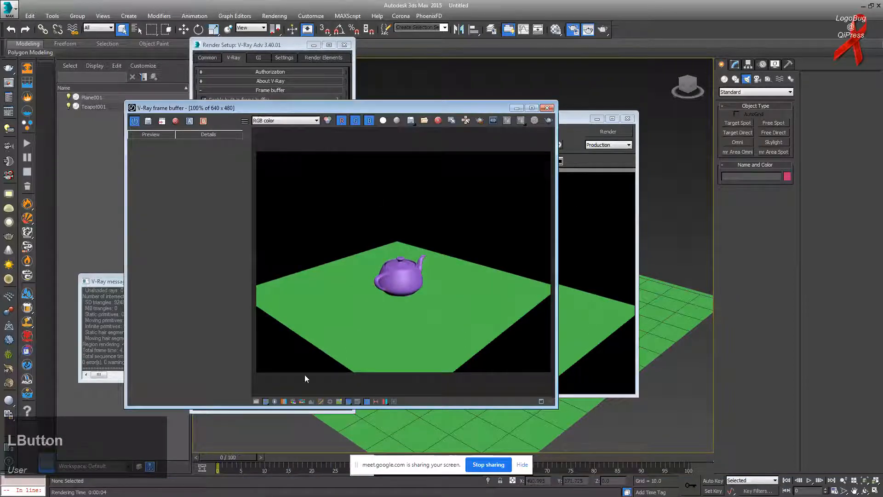
pyautogui.click(367, 402)
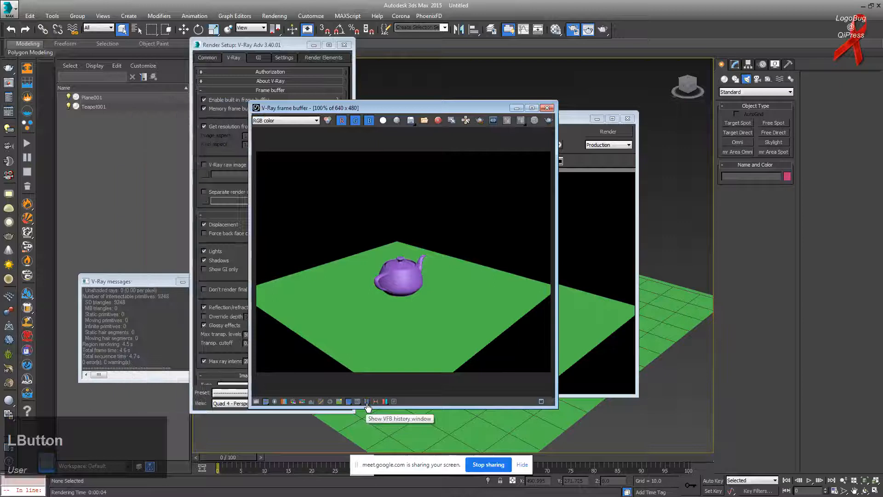
pyautogui.moveTo(487, 110); pyautogui.dragTo(628, 98)
# Step: Close the V-Ray frame buffer, reopen it with Show last VFB, and move it right
pyautogui.click(304, 105)
pyautogui.click(620, 97)
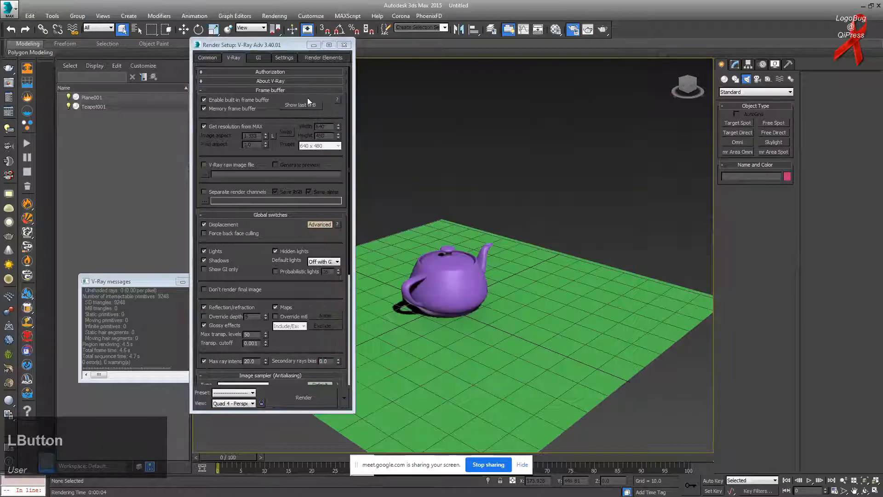
pyautogui.click(314, 107)
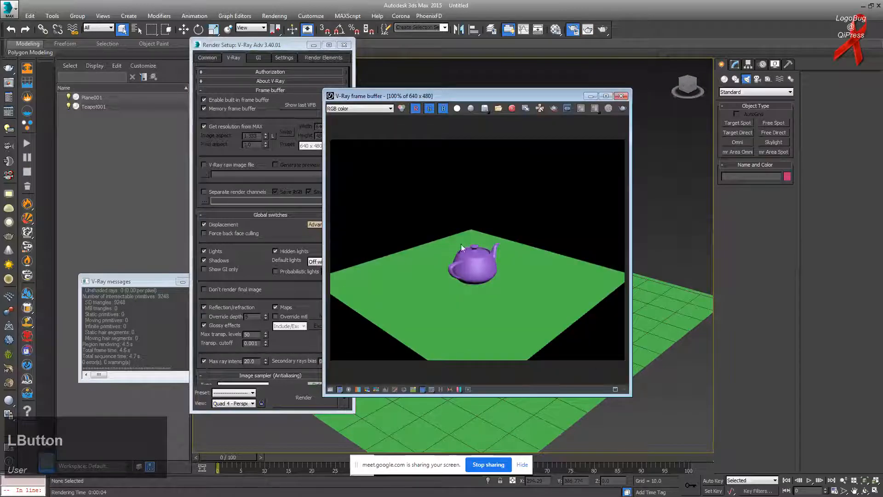
pyautogui.moveTo(419, 95); pyautogui.dragTo(458, 95)
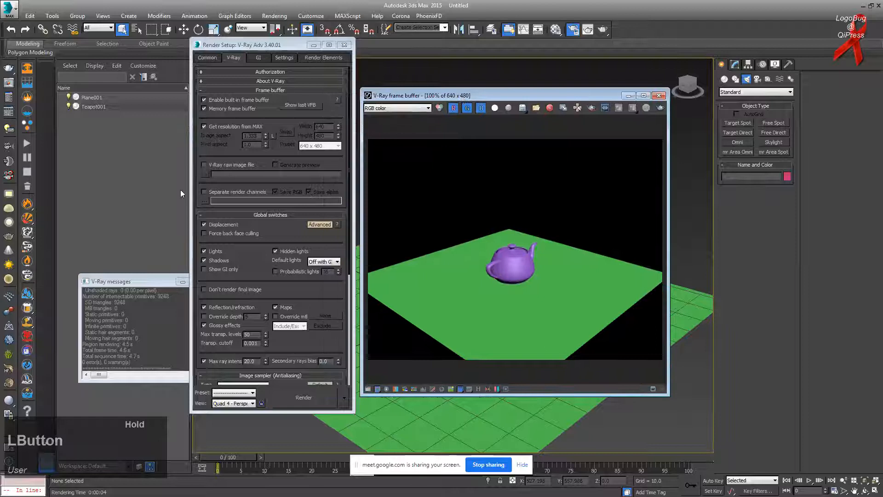
pyautogui.moveTo(216, 164)
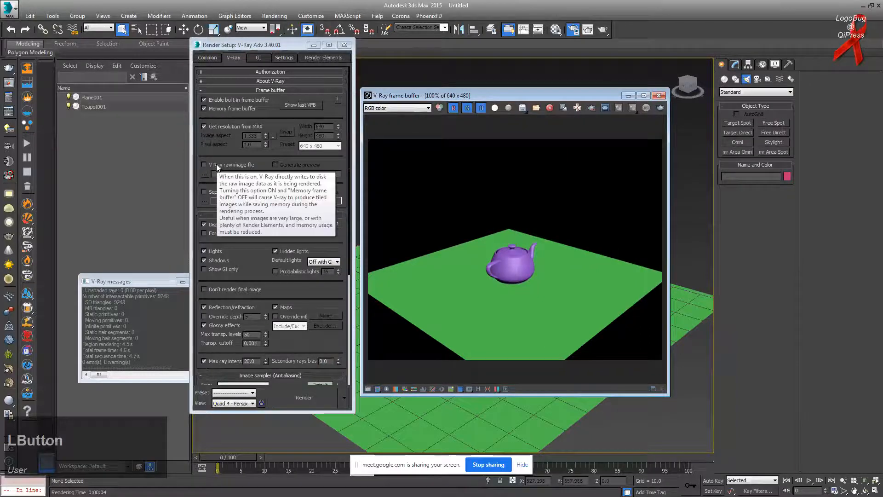
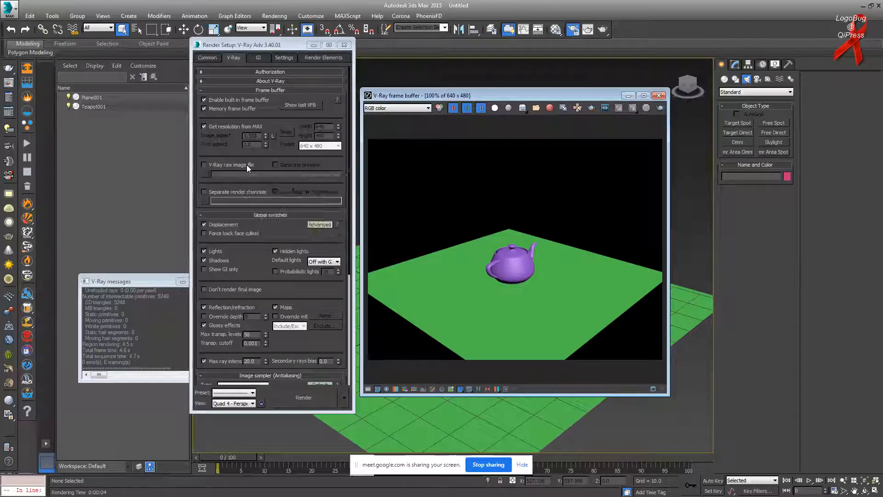
# Step: Enable Separate render channels on the V-Ray tab and look over the System and Render Elements tabs
pyautogui.click(226, 191)
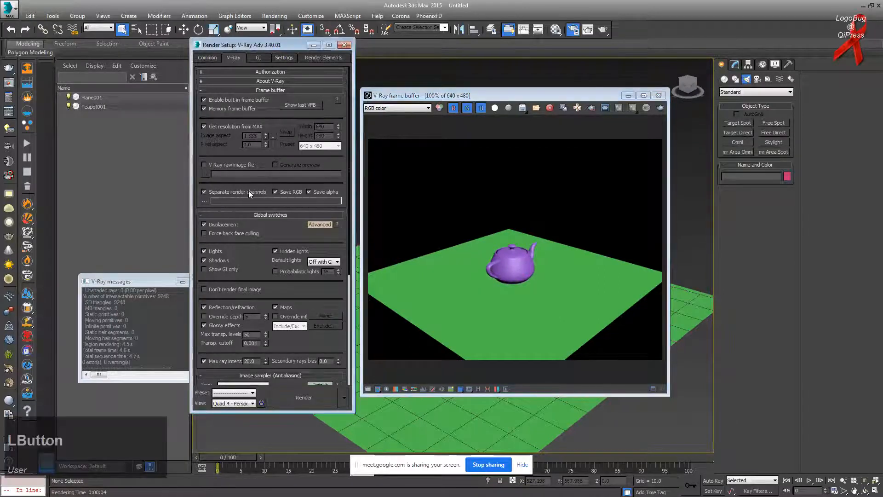
pyautogui.click(289, 55)
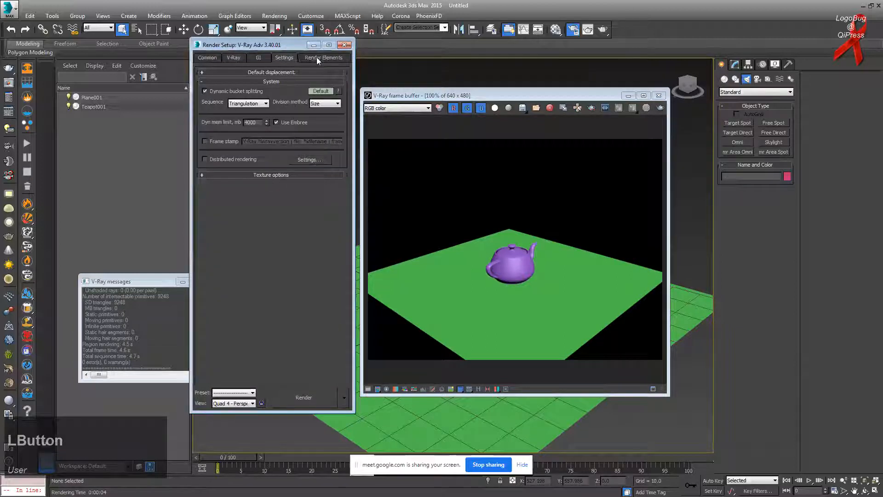
pyautogui.click(317, 57)
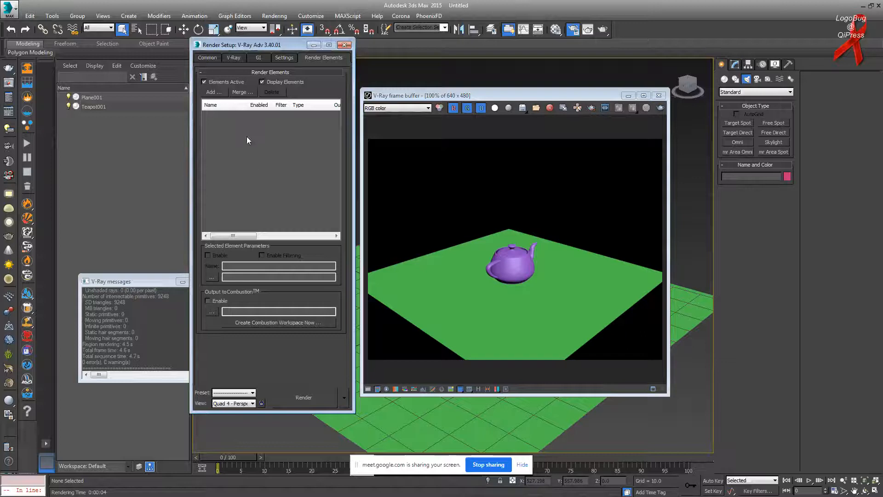
pyautogui.click(230, 57)
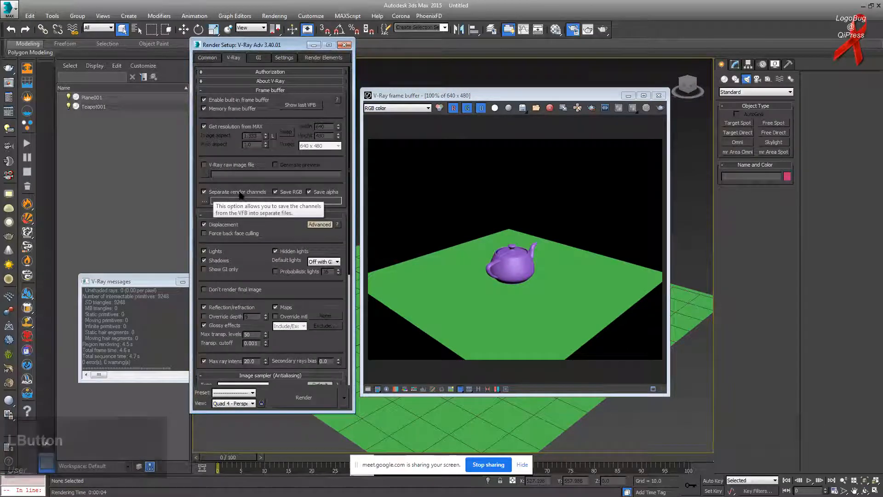
# Step: Browse the Render Elements Add list without adding any element, then return to the V-Ray tab
pyautogui.click(313, 57)
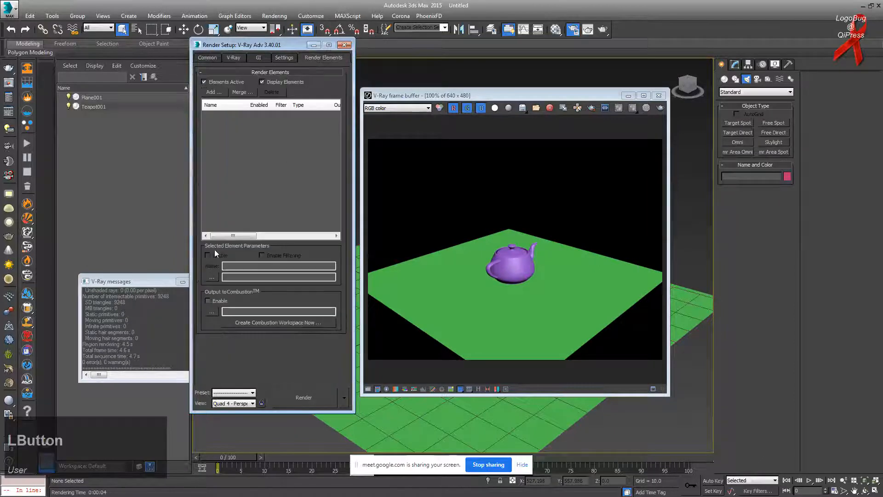
pyautogui.click(214, 91)
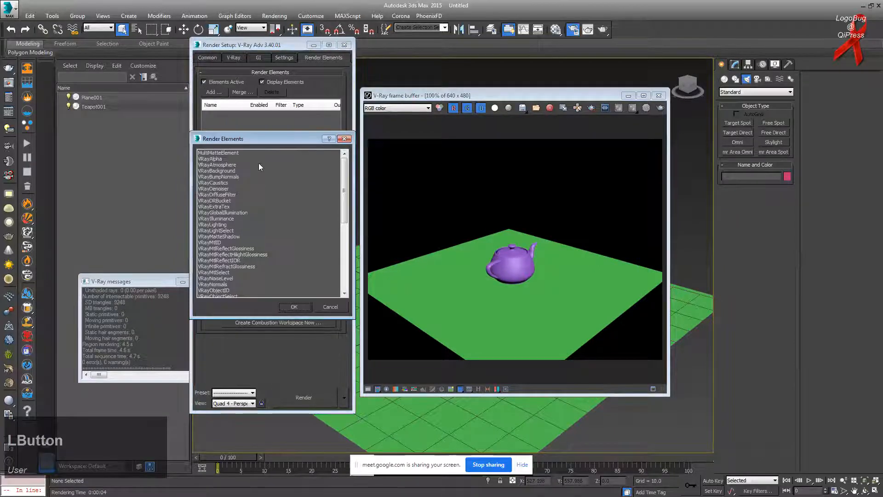
pyautogui.scroll(-1, 352, 209)
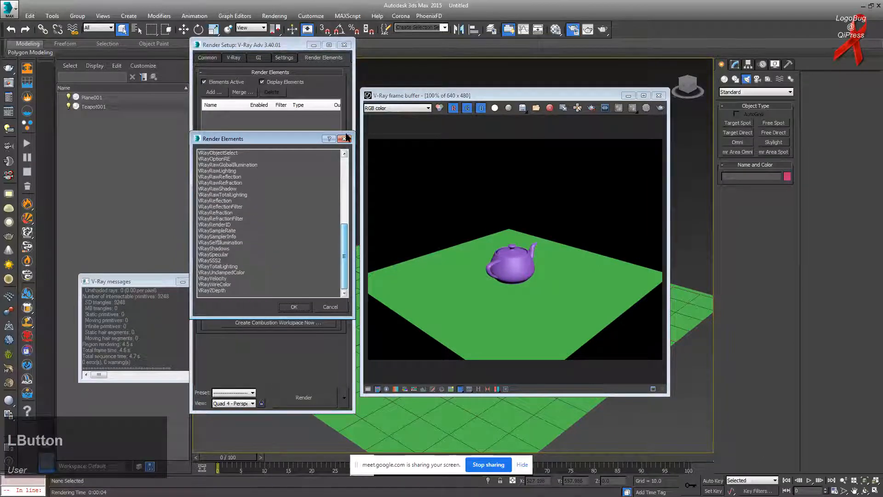
pyautogui.click(344, 139)
pyautogui.click(234, 58)
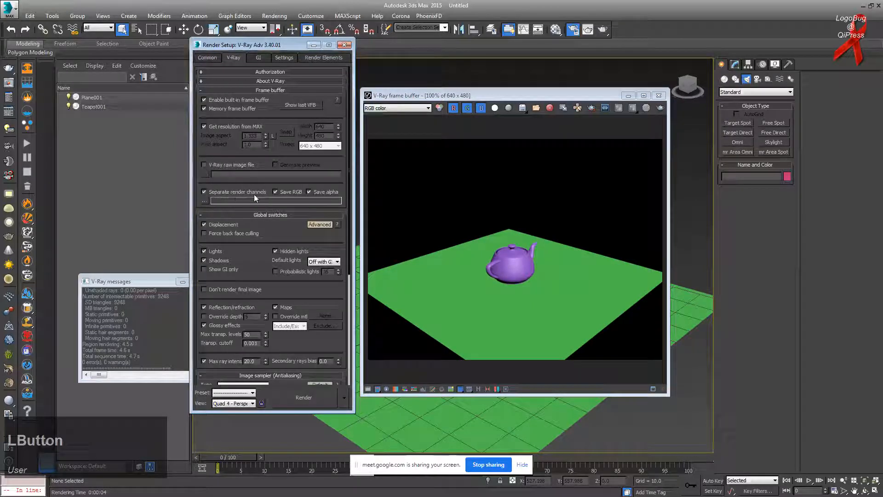
pyautogui.click(205, 201)
pyautogui.click(162, 350)
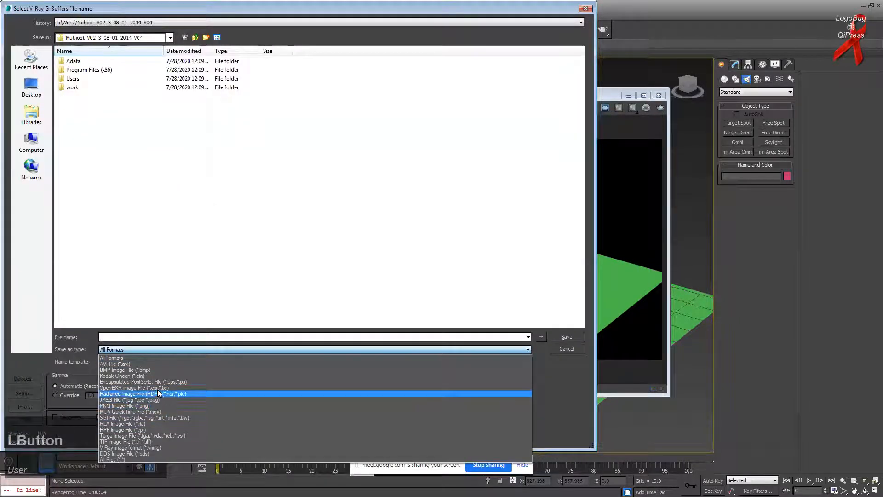
pyautogui.click(159, 349)
pyautogui.click(566, 349)
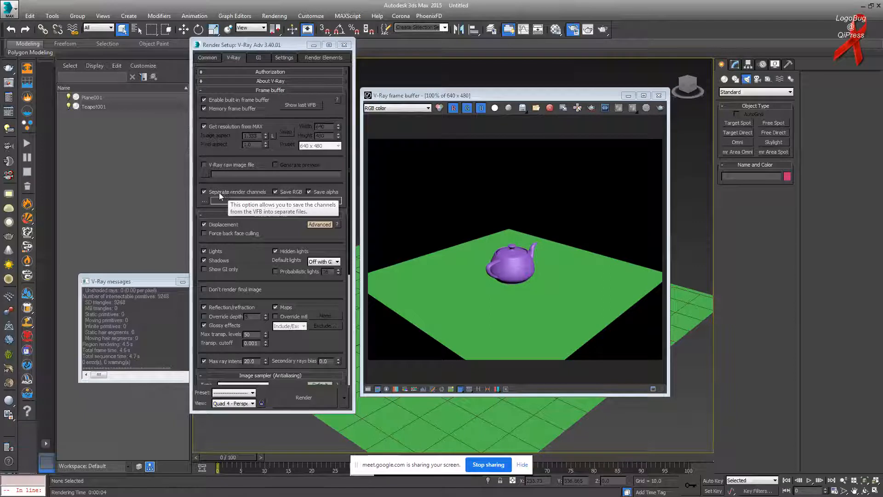
# Step: Bring the V-Ray frame buffer forward and nudge it up-left
pyautogui.click(481, 96)
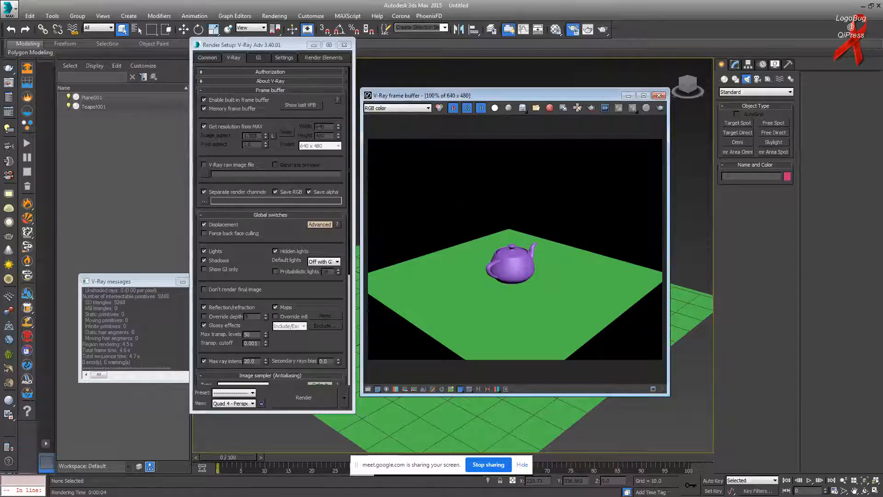
pyautogui.click(418, 111)
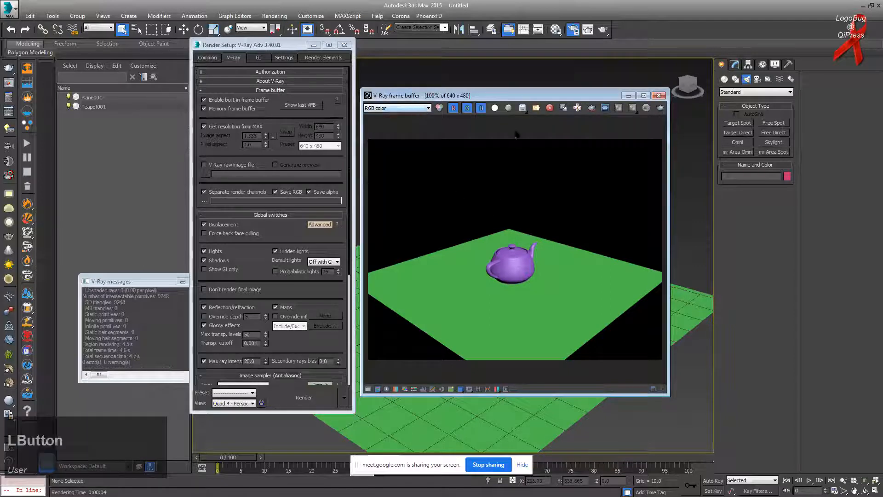
pyautogui.moveTo(484, 98); pyautogui.dragTo(465, 87)
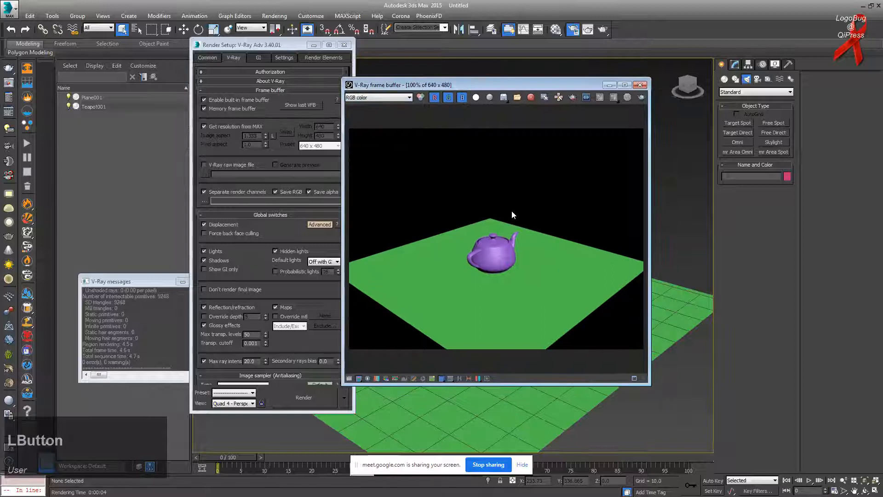
# Step: Try Save all image channels to separate files, cancel it, and show the empty Render Elements list
pyautogui.click(504, 99)
pyautogui.moveTo(504, 99); pyautogui.dragTo(505, 125)
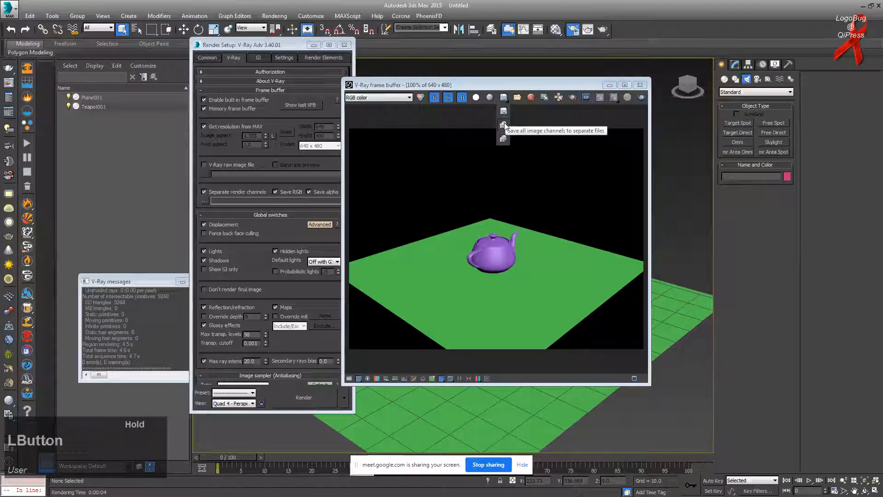
pyautogui.moveTo(505, 125); pyautogui.dragTo(506, 125)
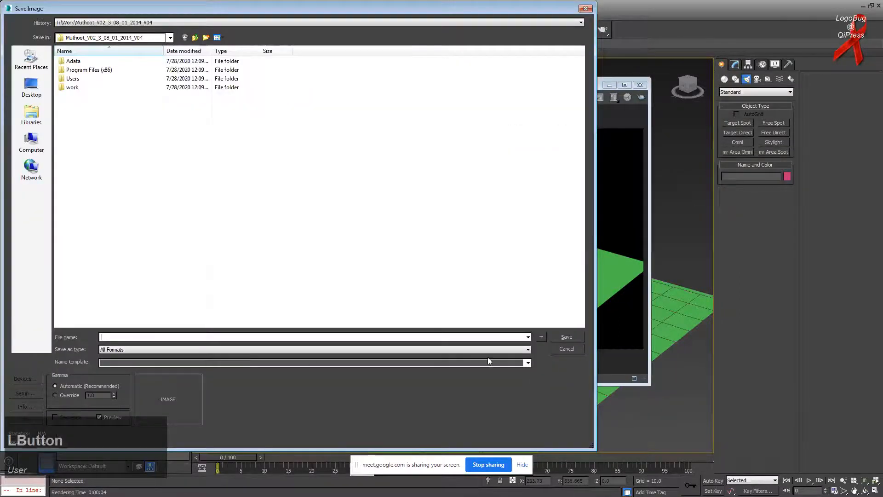
pyautogui.click(568, 352)
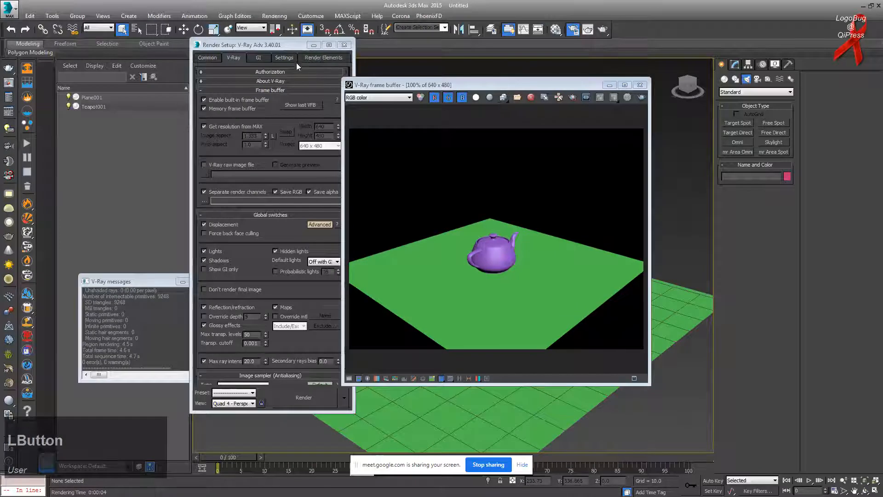
pyautogui.click(323, 58)
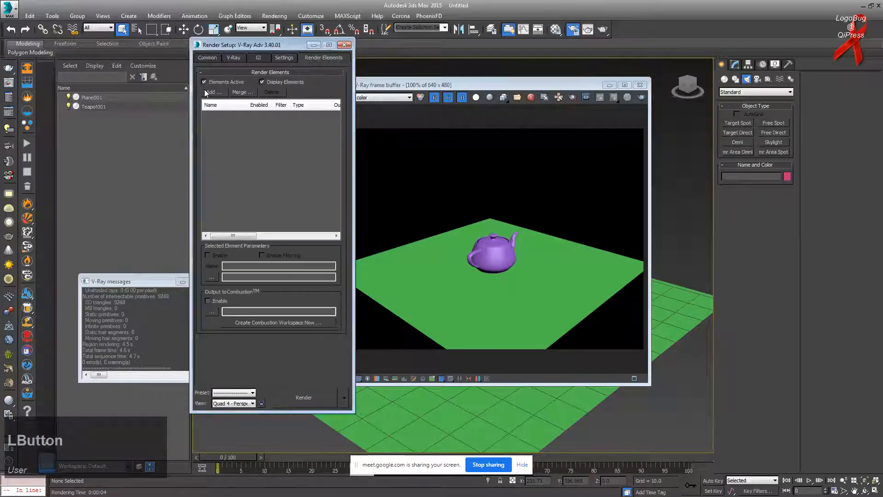
# Step: Add VRayGlobalIllumination, VRayExtraTex, VRayDenoiser and VRayCaustics render elements
pyautogui.click(213, 92)
pyautogui.click(233, 213)
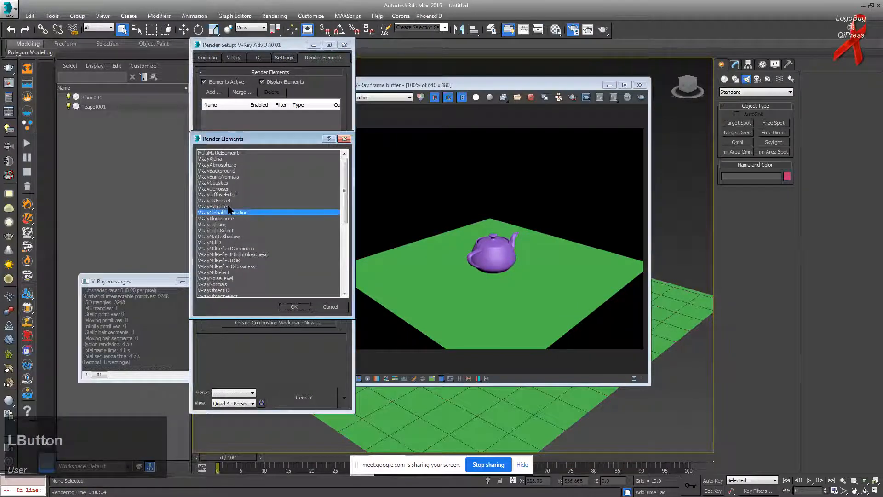
pyautogui.keyDown('ctrl'); pyautogui.click(228, 206); pyautogui.keyUp('ctrl')
pyautogui.keyDown('ctrl'); pyautogui.click(228, 188); pyautogui.keyUp('ctrl')
pyautogui.keyDown('ctrl'); pyautogui.click(228, 183); pyautogui.keyUp('ctrl')
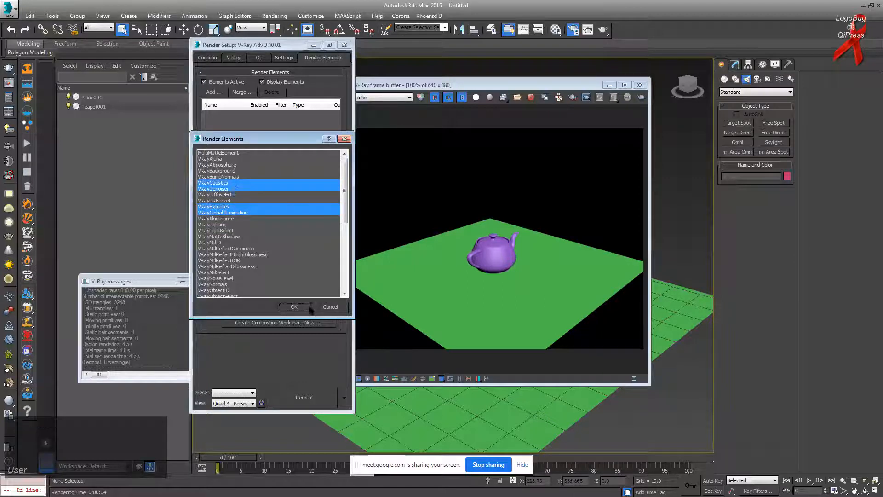
pyautogui.click(308, 307)
# Step: Close the old frame buffer, re-render the teapot, and check the new channels, keeping RGB color
pyautogui.click(491, 84)
pyautogui.click(381, 98)
pyautogui.click(381, 97)
pyautogui.click(639, 86)
pyautogui.click(602, 29)
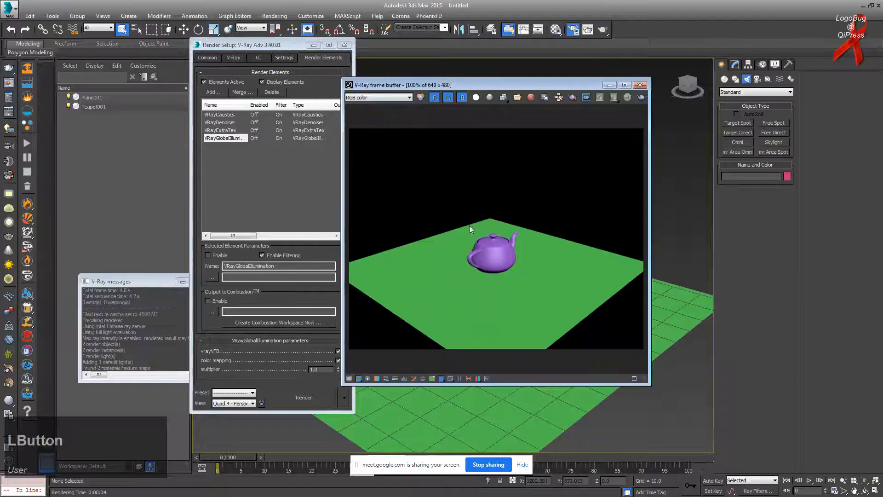
pyautogui.click(373, 96)
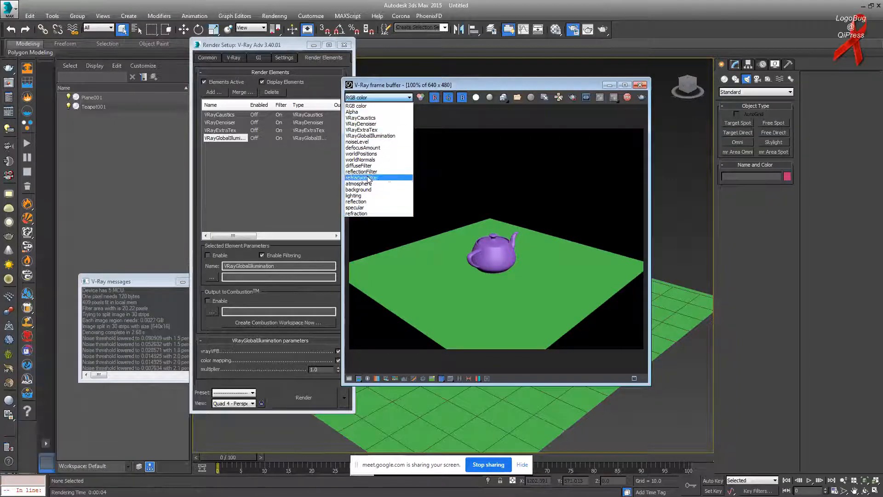
pyautogui.click(393, 83)
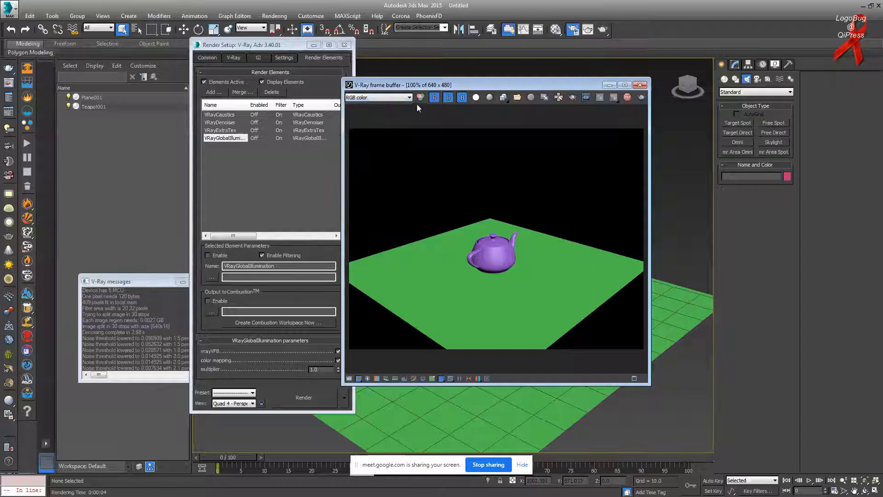
pyautogui.click(354, 97)
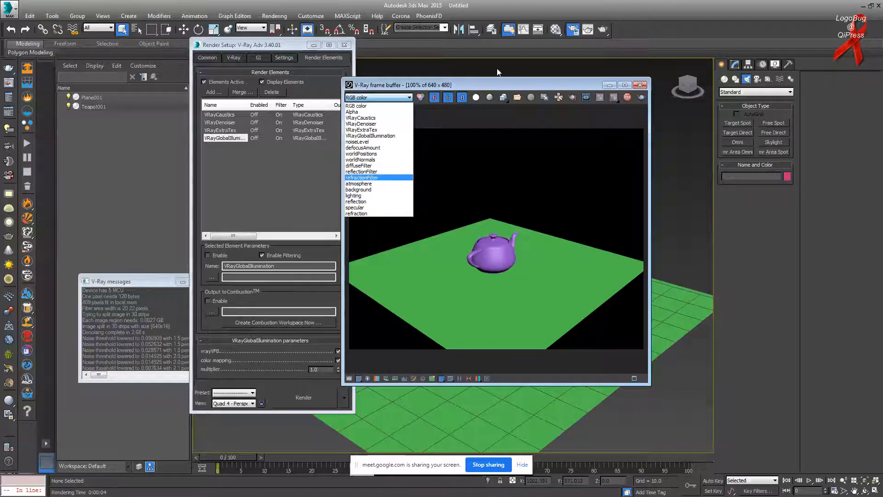
pyautogui.click(434, 70)
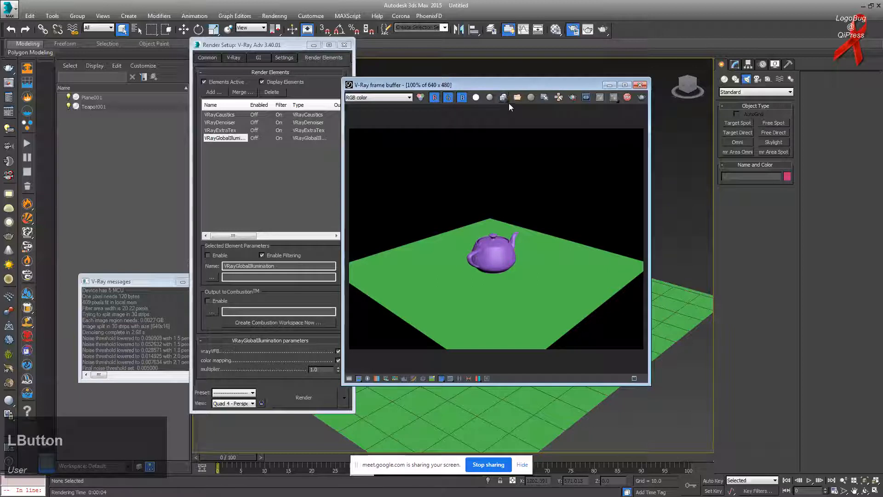
# Step: From the frame buffer's save dialog, create a Temp folder on the DATA_VOL (T:) drive and open it
pyautogui.moveTo(494, 83); pyautogui.dragTo(427, 77)
pyautogui.click(437, 91)
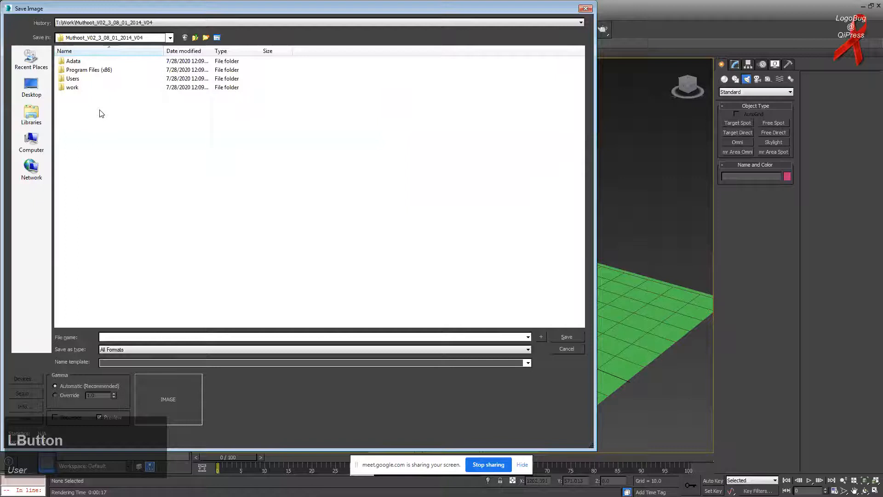
pyautogui.click(31, 142)
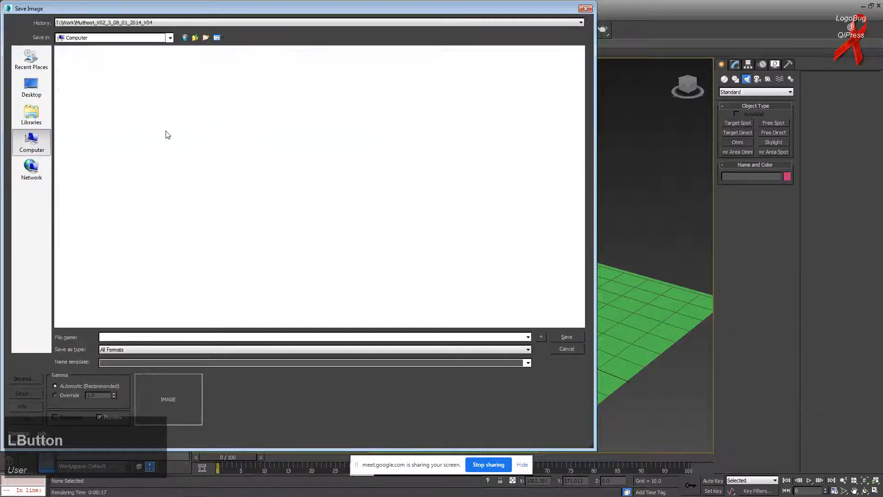
pyautogui.doubleClick(209, 69)
pyautogui.rightClick(227, 215)
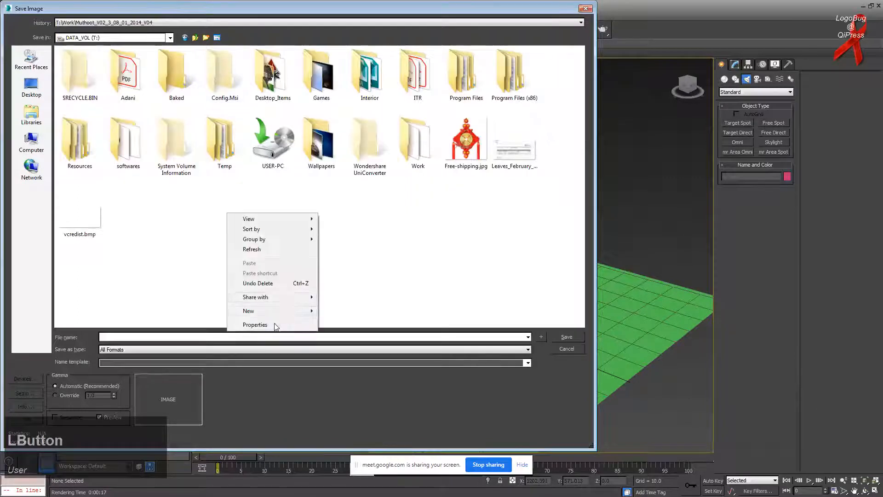
pyautogui.moveTo(290, 311)
pyautogui.click(338, 309)
pyautogui.write('temp')
pyautogui.press('Return')
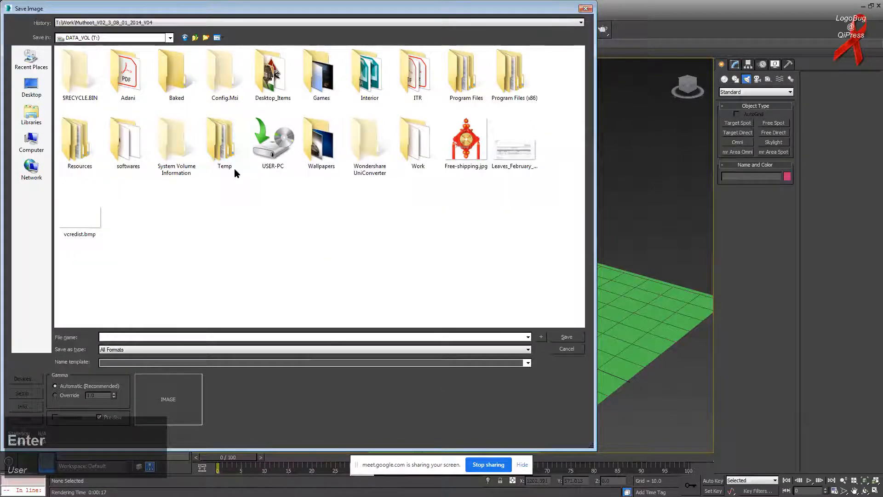
pyautogui.doubleClick(232, 169)
# Step: Create a Channels folder inside Temp and open it
pyautogui.rightClick(114, 131)
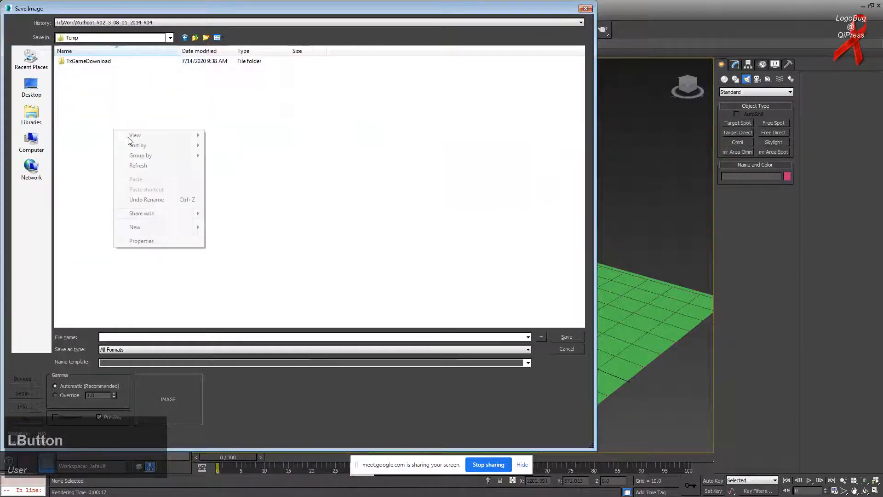
pyautogui.moveTo(164, 227)
pyautogui.click(225, 229)
pyautogui.write('Channels')
pyautogui.press('Return')
pyautogui.press('Return')
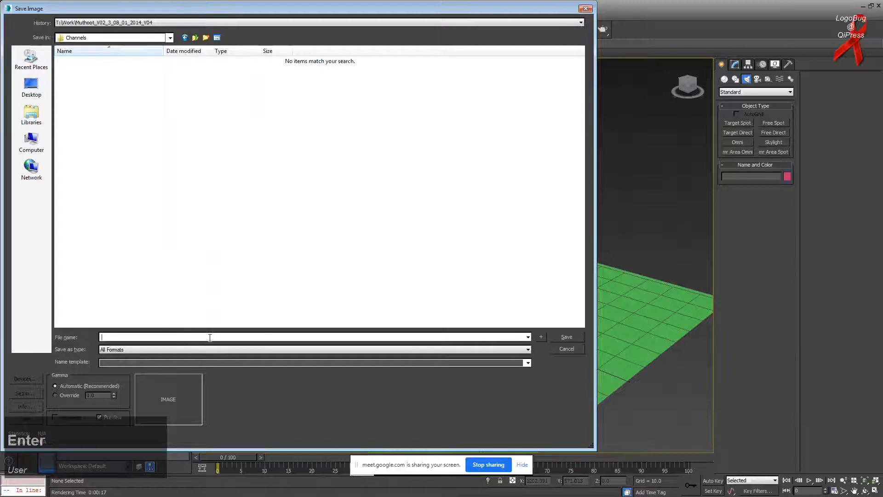
# Step: Save all channels as Framebuffer_Save in Targa format, accepting the Targa image options
pyautogui.write('Framebuffer_Save')
pyautogui.press('Return')
pyautogui.click(104, 351)
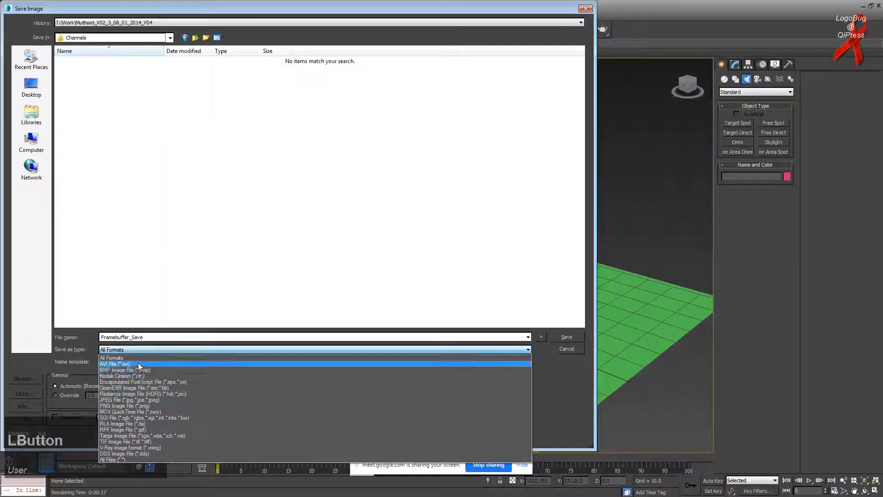
pyautogui.click(142, 436)
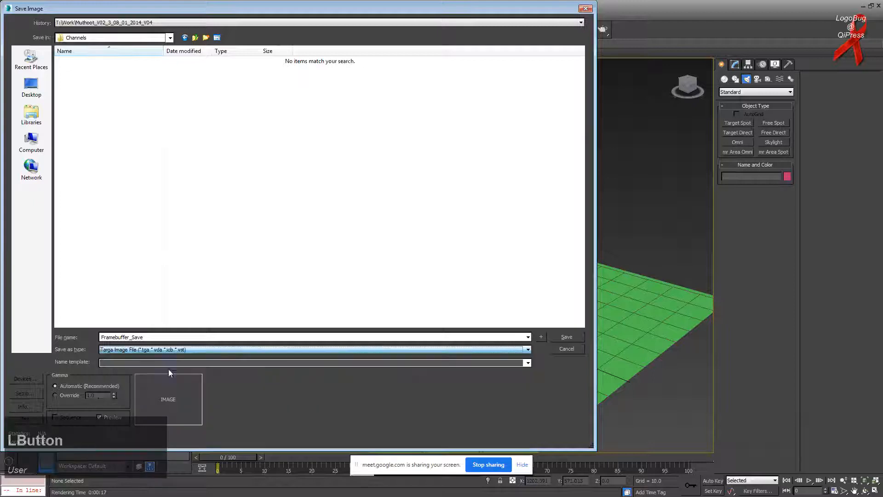
pyautogui.click(562, 340)
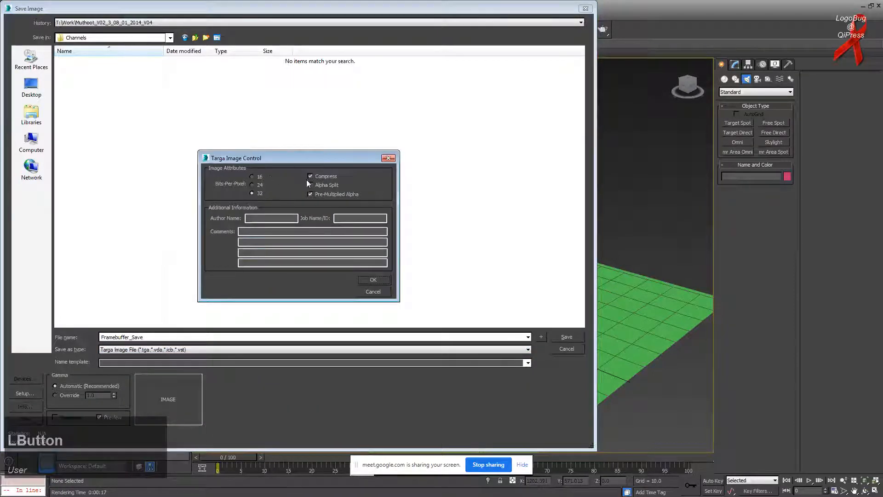
pyautogui.click(371, 279)
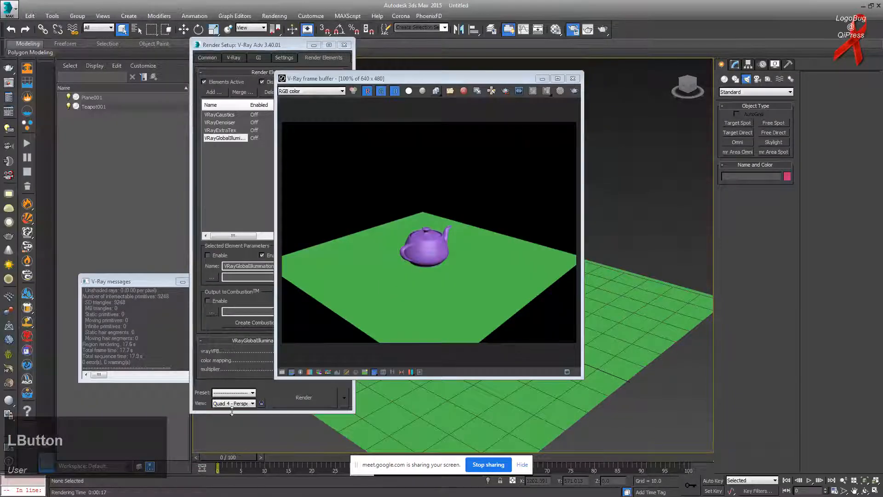
# Step: Switch to Windows Explorer and open T:\Temp\Channels
pyautogui.hotkey('alt', 'Tab')
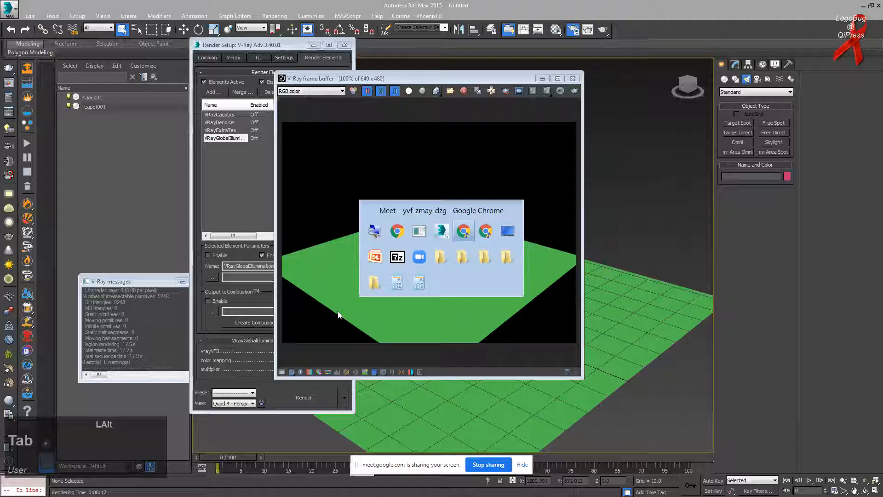
pyautogui.hotkey('alt', 'Tab')
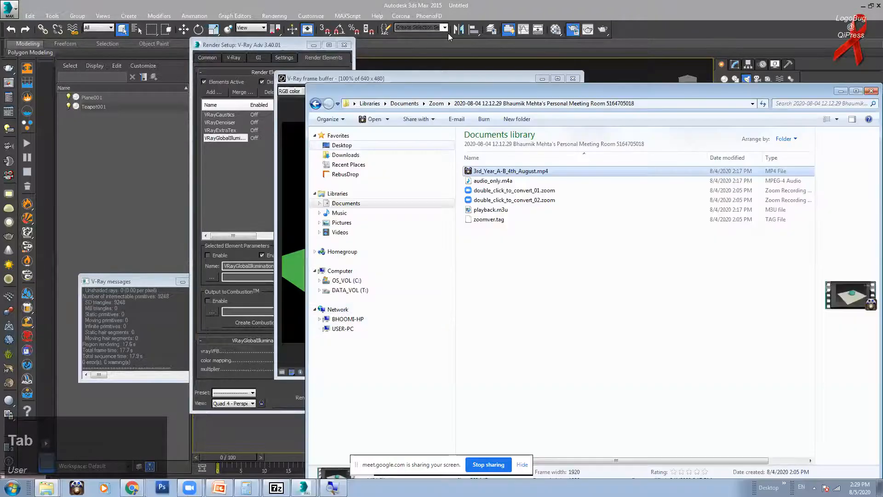
pyautogui.click(364, 291)
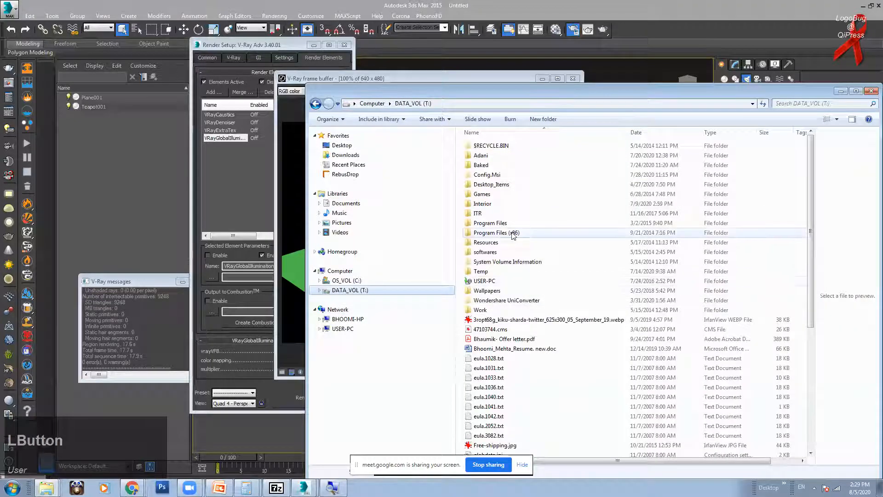
pyautogui.doubleClick(488, 271)
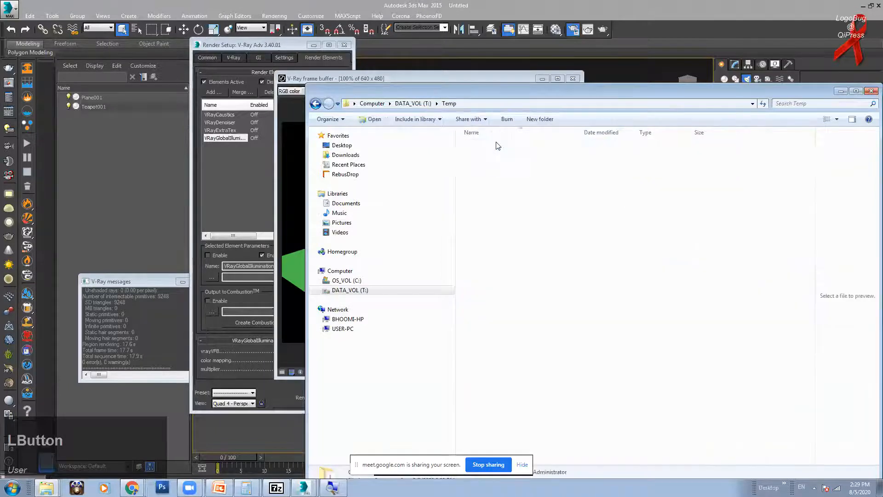
pyautogui.doubleClick(497, 147)
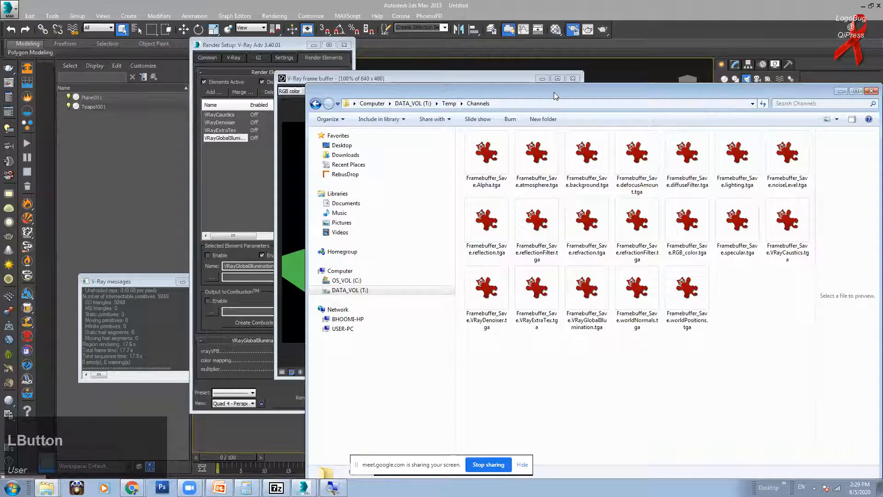
# Step: Show the channel files in Details view, sorted by name in reverse
pyautogui.moveTo(554, 96); pyautogui.dragTo(389, 68)
pyautogui.rightClick(590, 285)
pyautogui.moveTo(612, 289)
pyautogui.click(723, 340)
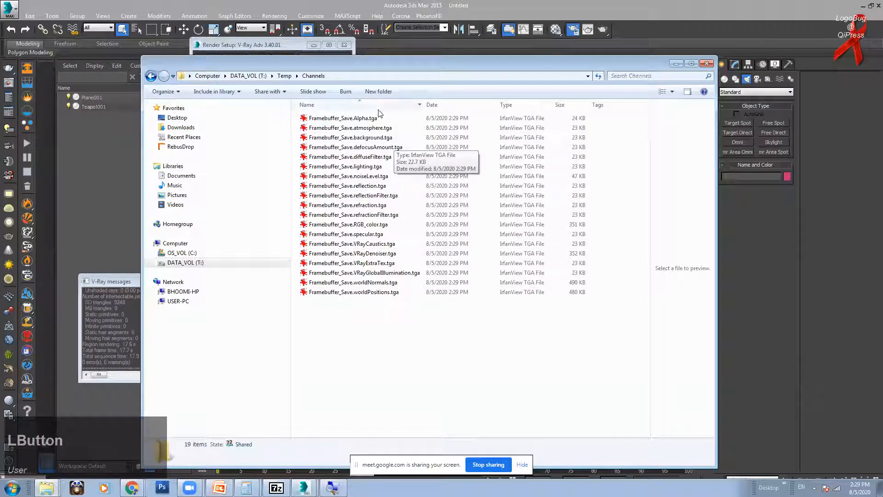
pyautogui.click(331, 104)
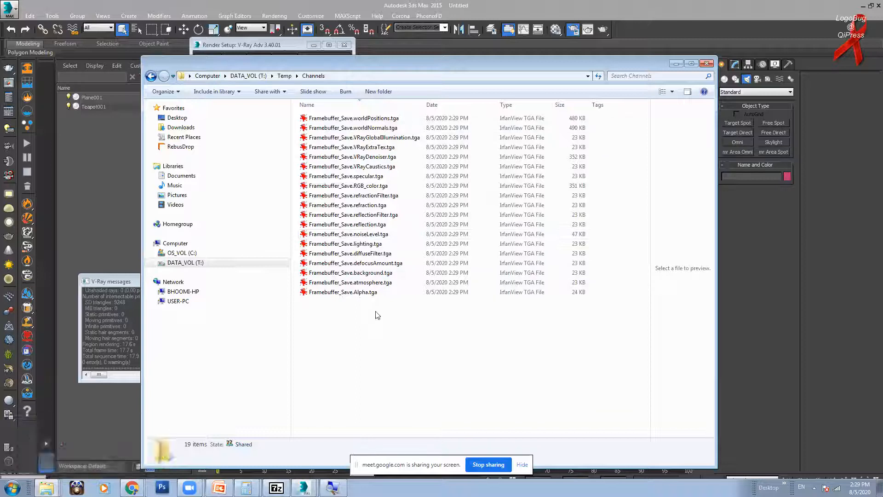
# Step: Switch to Extra large icons and view the worldPositions image in IrfanView
pyautogui.rightClick(381, 327)
pyautogui.moveTo(402, 331)
pyautogui.click(525, 333)
pyautogui.doubleClick(361, 163)
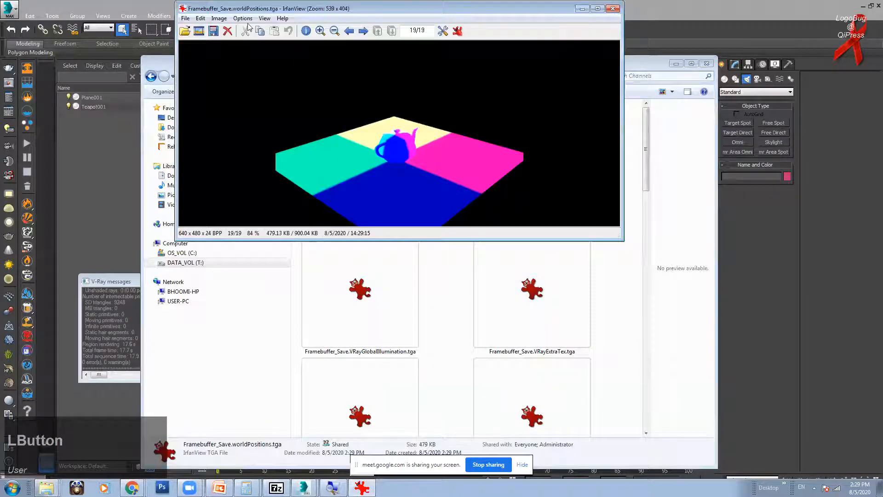
pyautogui.moveTo(255, 13); pyautogui.dragTo(252, 28)
pyautogui.scroll(-1, 377, 138)
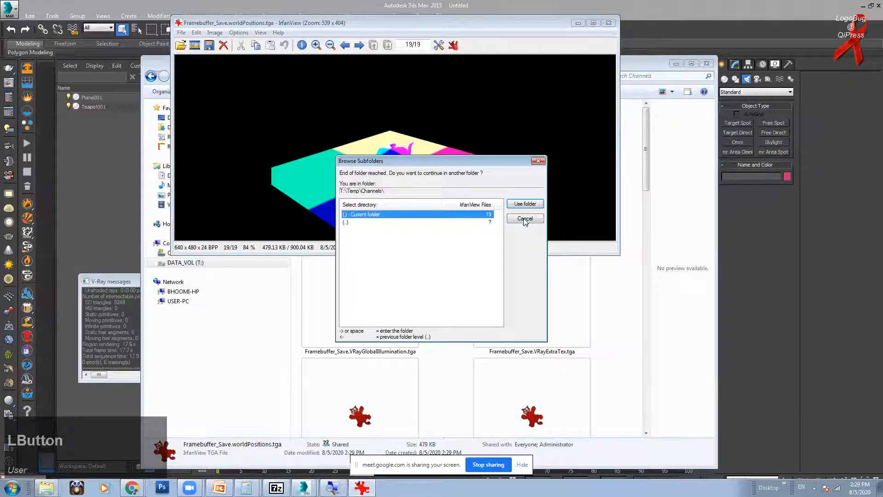
pyautogui.click(525, 219)
pyautogui.click(609, 23)
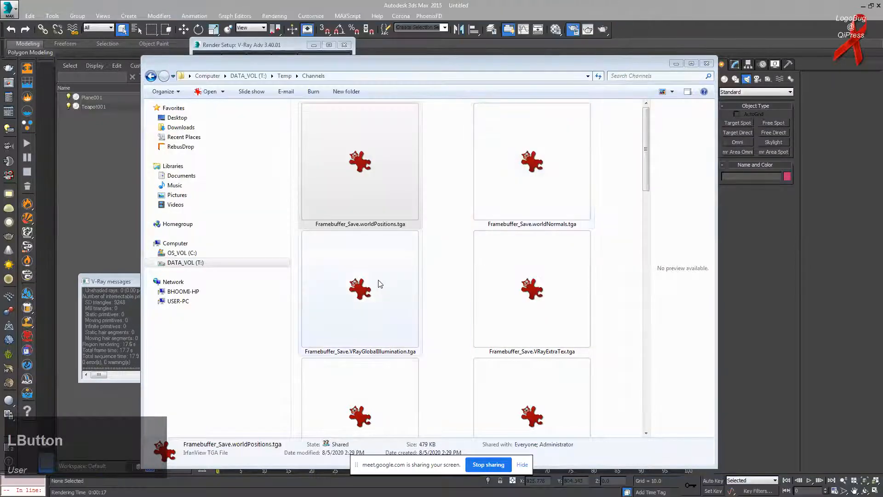
# Step: View the VRayGlobalIllumination image, return to Details view, and close the Channels folder window
pyautogui.doubleClick(380, 284)
pyautogui.click(608, 23)
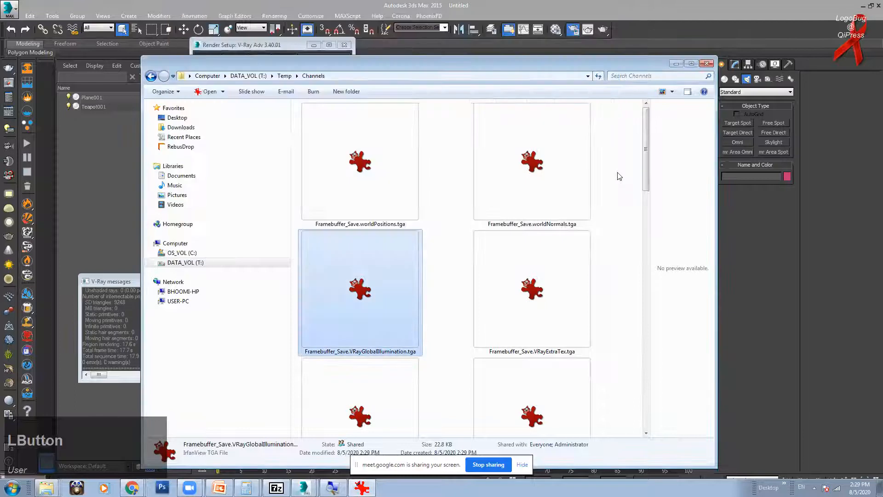
pyautogui.rightClick(620, 175)
pyautogui.moveTo(681, 179)
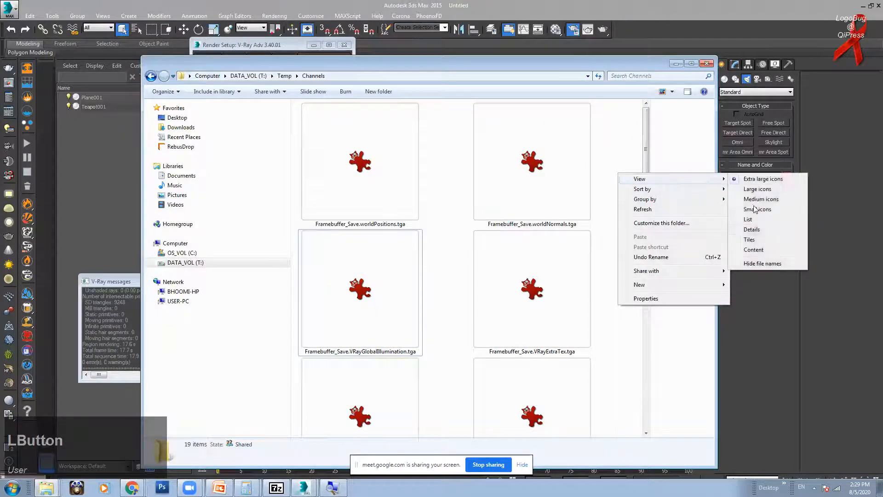
pyautogui.click(751, 230)
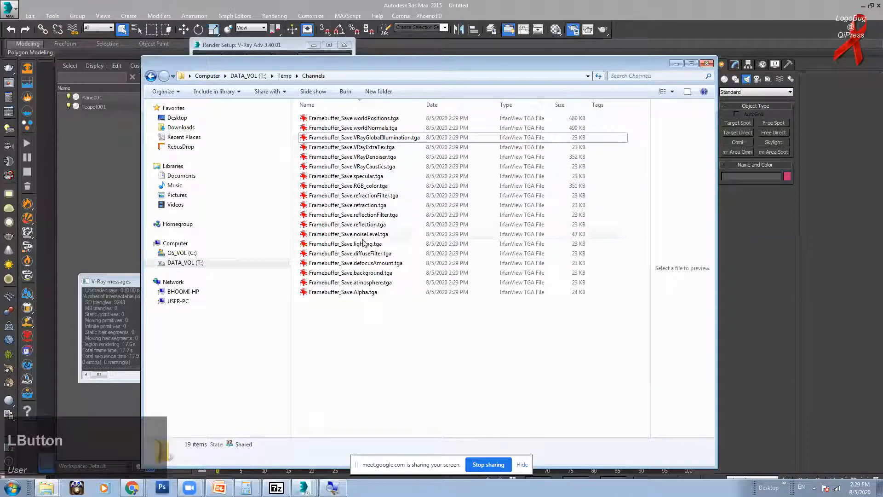
pyautogui.moveTo(549, 63); pyautogui.dragTo(423, 74)
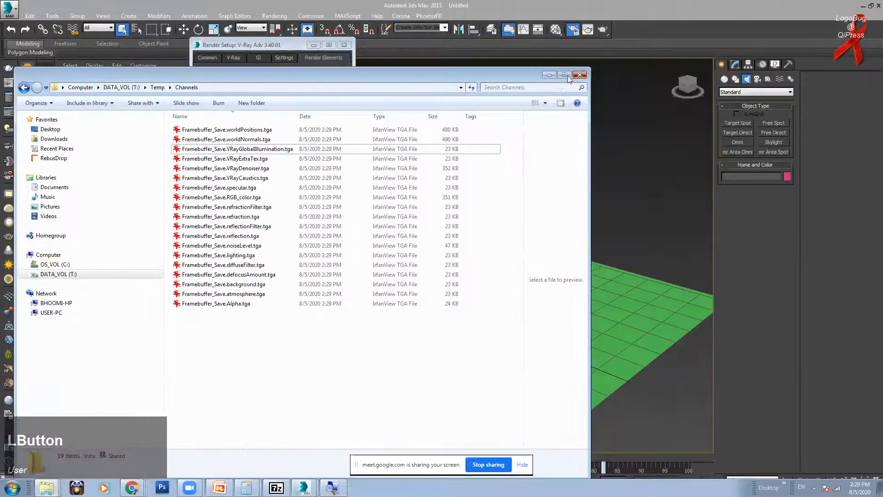
pyautogui.click(580, 75)
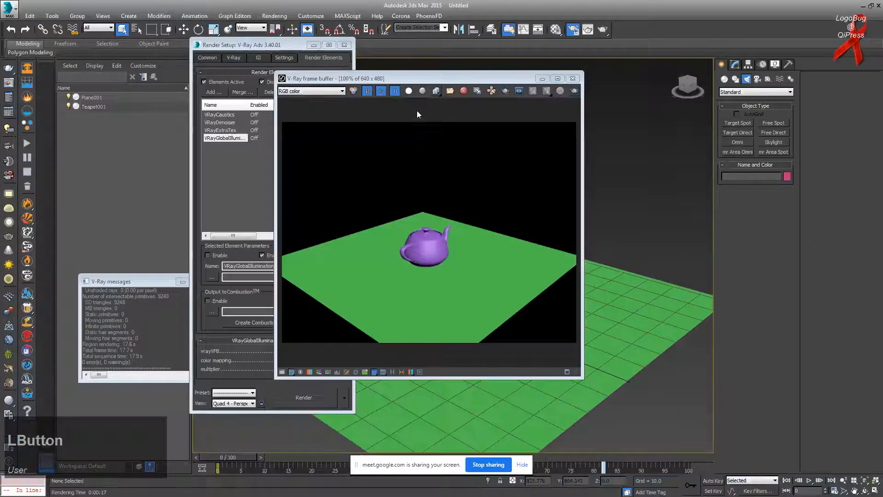
pyautogui.click(437, 91)
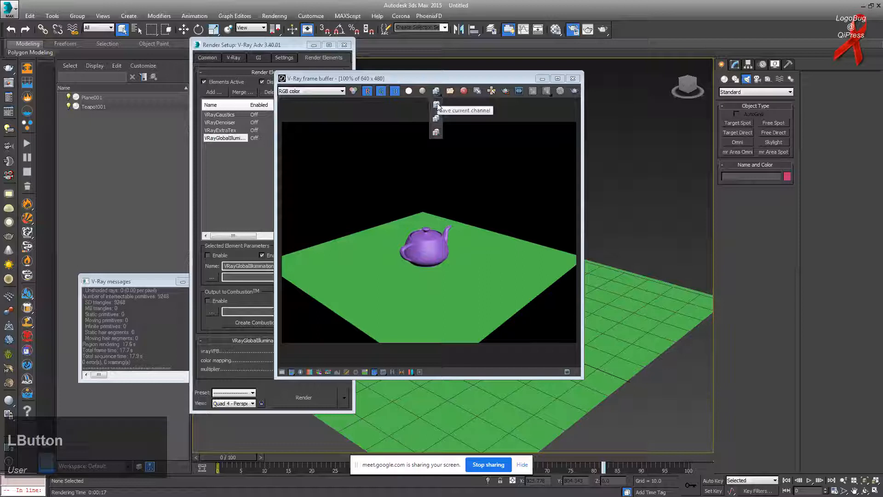
pyautogui.click(437, 104)
pyautogui.click(586, 9)
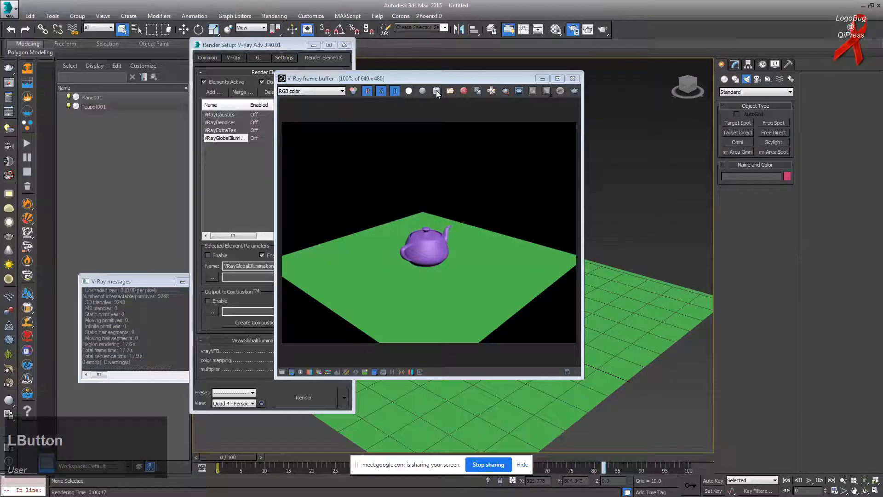
pyautogui.moveTo(440, 92); pyautogui.dragTo(512, 170)
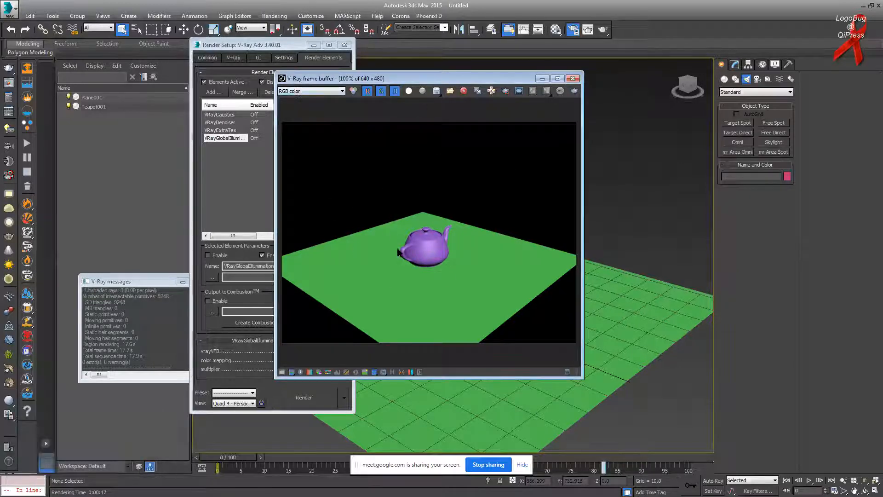
pyautogui.click(293, 91)
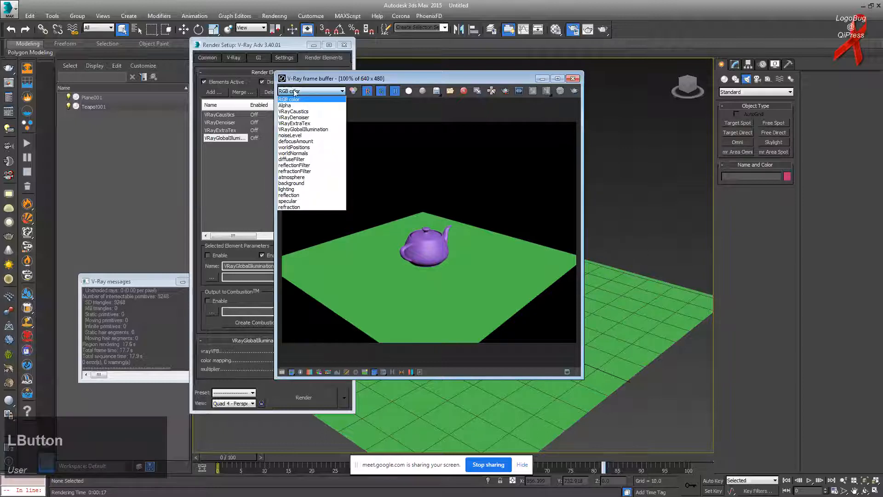
pyautogui.click(304, 117)
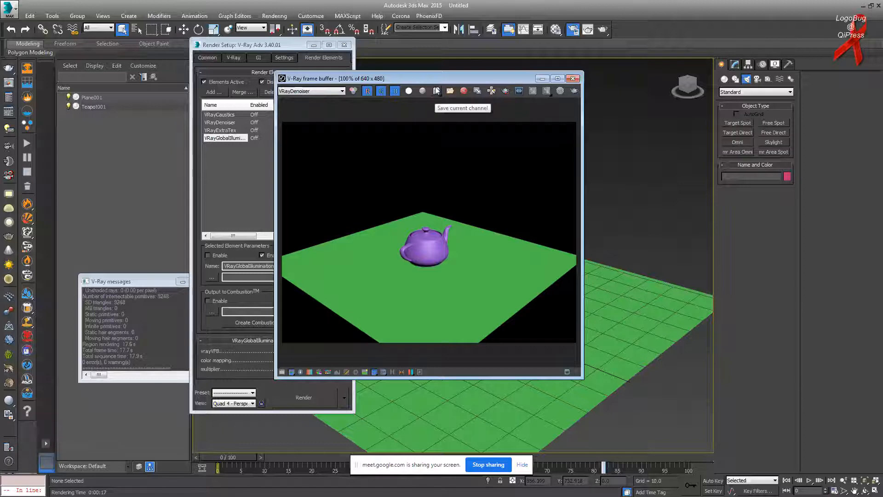
pyautogui.click(310, 91)
pyautogui.click(311, 98)
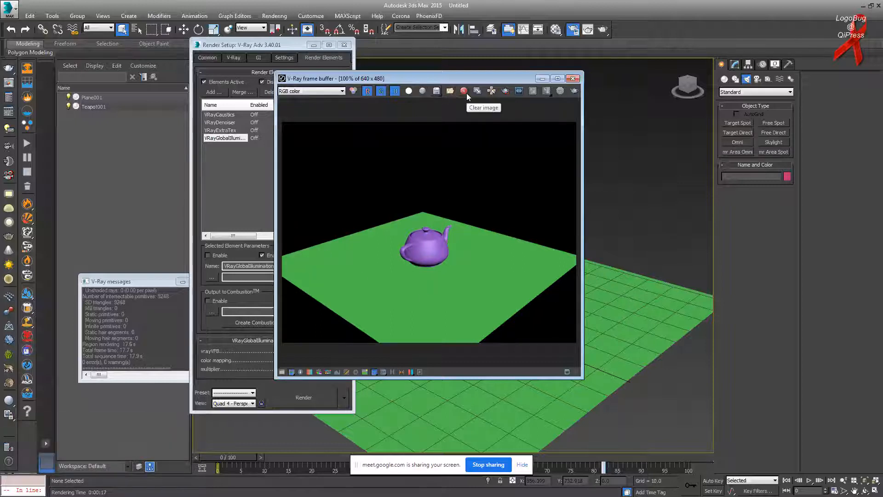
# Step: Decline clearing the render, make a duplicate frame buffer copy, move it aside, and close it
pyautogui.moveTo(467, 77); pyautogui.dragTo(440, 77)
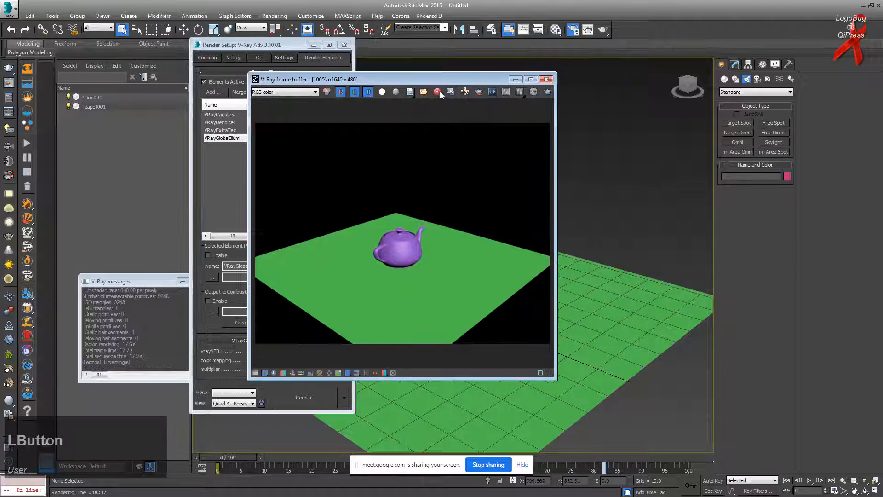
pyautogui.click(437, 91)
pyautogui.click(493, 282)
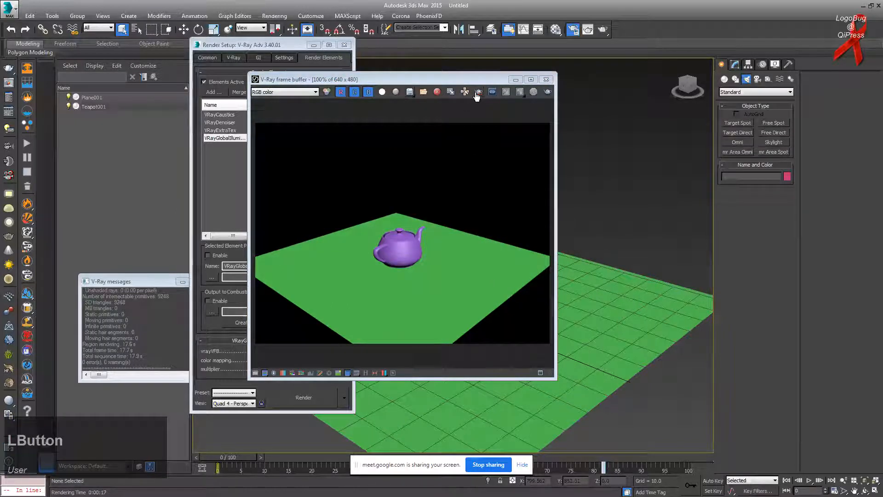
pyautogui.click(453, 92)
pyautogui.moveTo(487, 137); pyautogui.dragTo(200, 95)
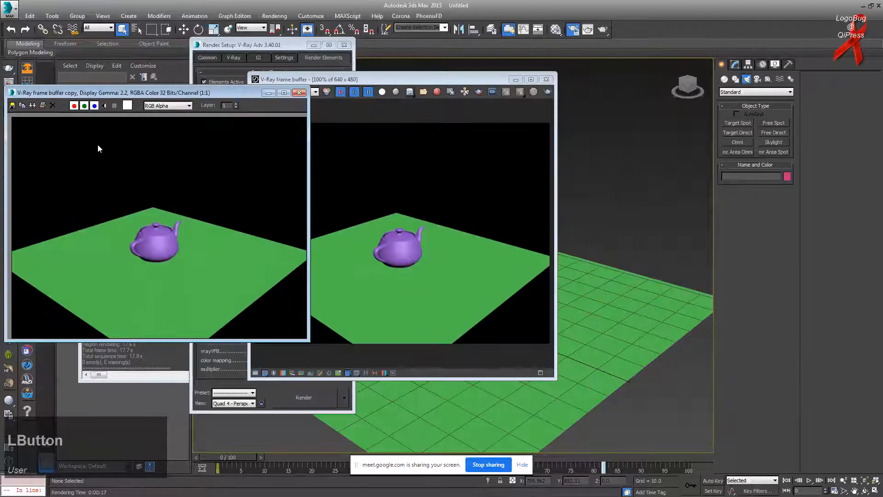
pyautogui.click(300, 93)
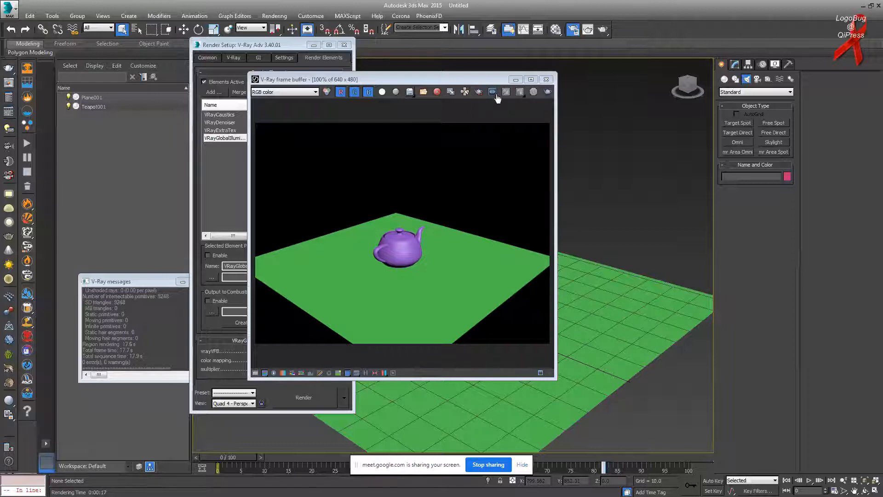
# Step: Enable Track mouse and draw a render region tightly around the teapot
pyautogui.click(479, 92)
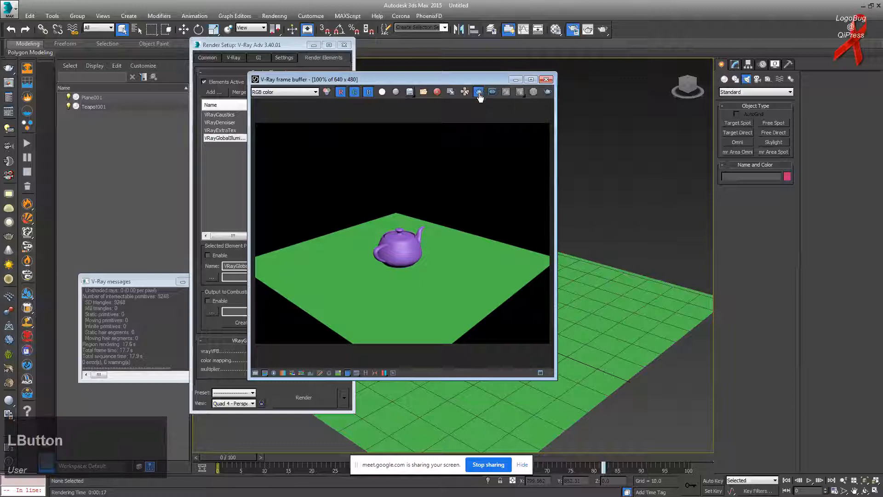
pyautogui.moveTo(308, 159); pyautogui.dragTo(392, 214)
pyautogui.moveTo(263, 141); pyautogui.dragTo(459, 264)
pyautogui.moveTo(341, 190); pyautogui.dragTo(470, 289)
pyautogui.moveTo(357, 191); pyautogui.dragTo(451, 281)
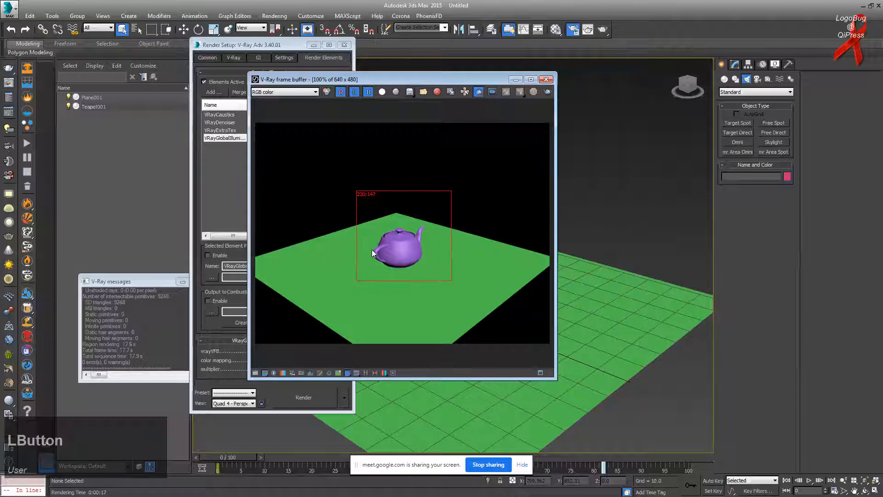
# Step: Link the frame buffer to PDPlayer, widen the window, and open the Lens effects panel
pyautogui.click(493, 93)
pyautogui.moveTo(555, 149); pyautogui.dragTo(597, 148)
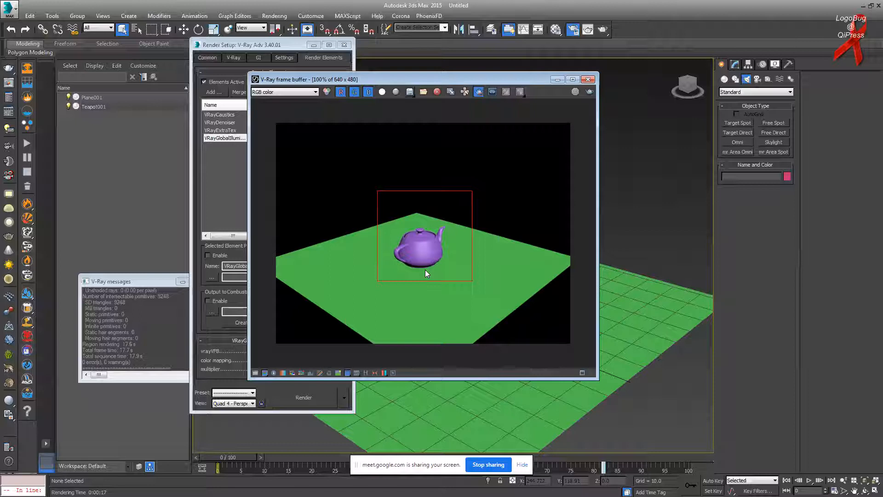
pyautogui.click(393, 373)
pyautogui.click(393, 373)
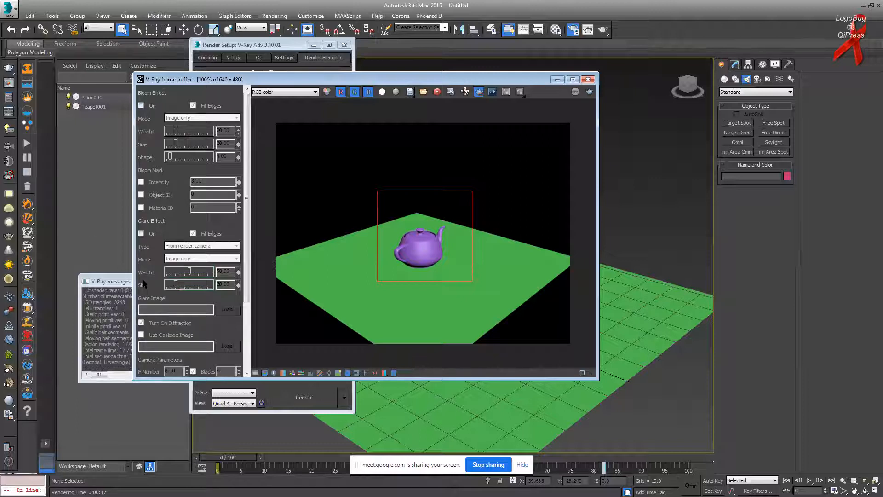
# Step: Close the lens effects panel, turn off region render, and scroll Render Setup's V-Ray tab to Global switches
pyautogui.click(393, 373)
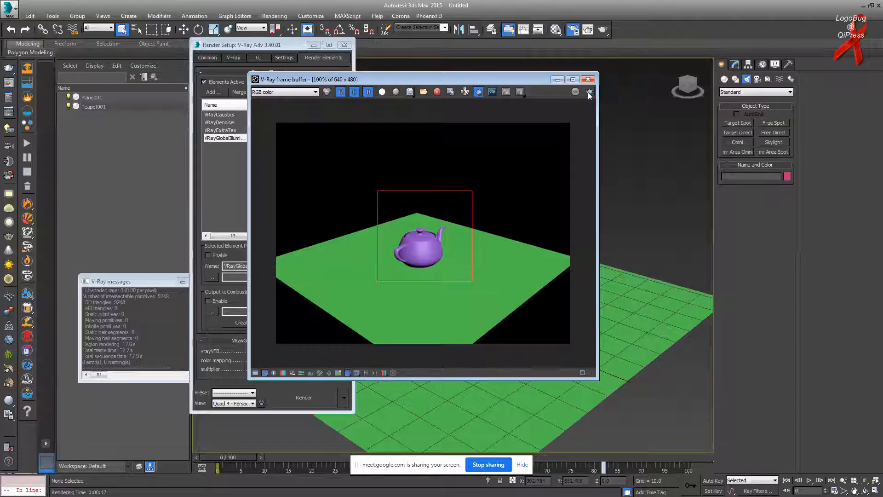
pyautogui.click(479, 92)
pyautogui.moveTo(479, 79); pyautogui.dragTo(546, 79)
pyautogui.click(225, 58)
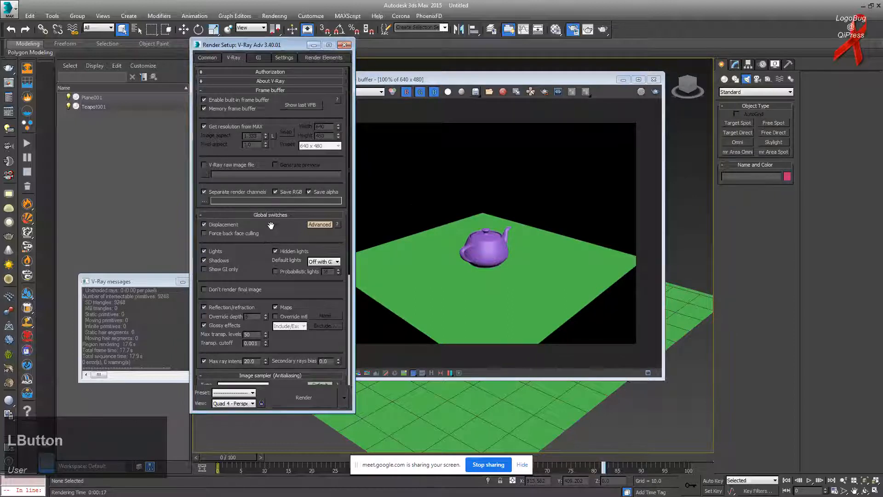
pyautogui.scroll(-2, 270, 220)
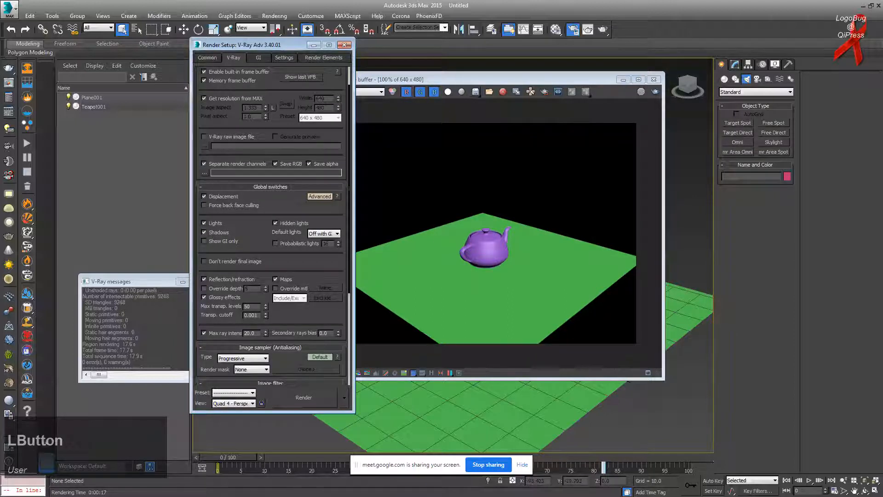
pyautogui.hotkey('alt', 'Tab')
pyautogui.hotkey('alt', 'Tab')
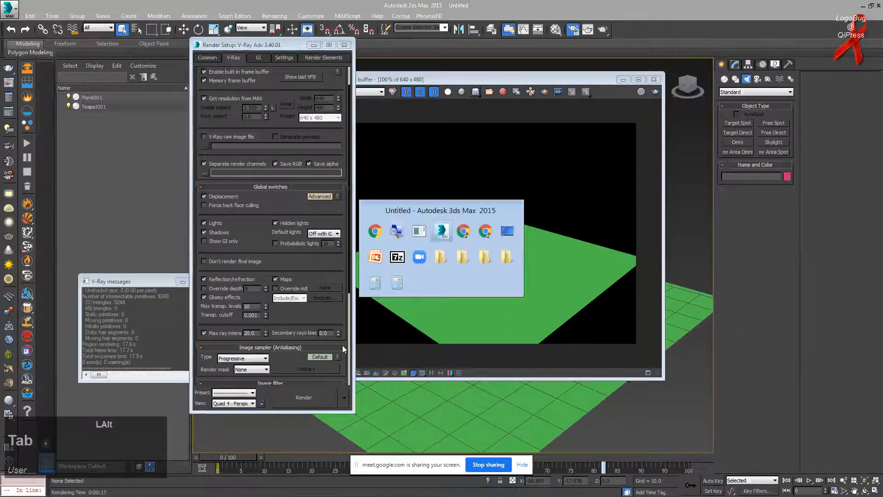
pyautogui.hotkey('alt', 'Tab')
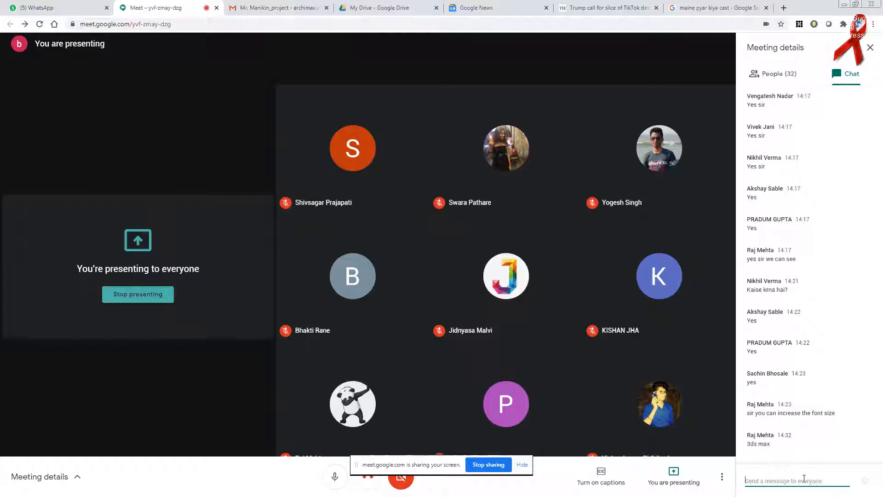
pyautogui.hotkey('alt', 'Tab')
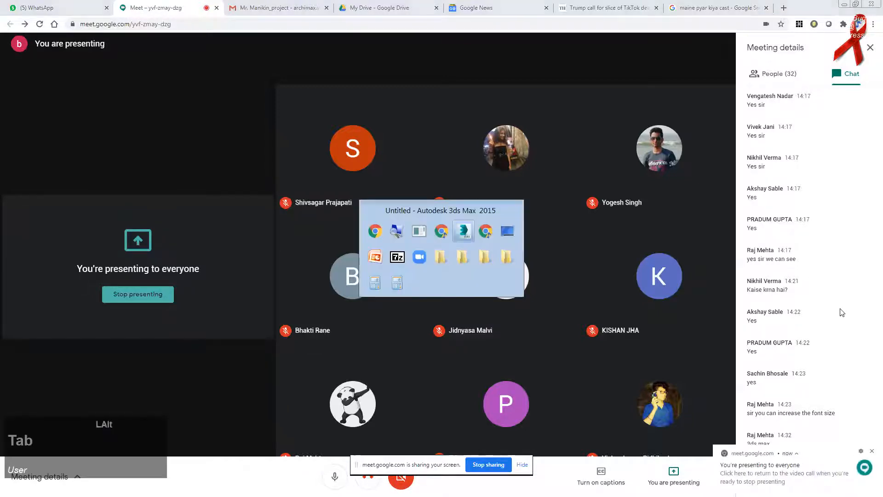
pyautogui.hotkey('alt', 'Tab')
pyautogui.hotkey('alt', 'Tab')
pyautogui.hotkey('alt', 'Tab')
pyautogui.hotkey('alt', 'Tab')
pyautogui.hotkey('alt', 'Tab')
pyautogui.hotkey('alt', 'Tab')
pyautogui.hotkey('alt', 'Tab')
pyautogui.hotkey('alt', 'Tab')
pyautogui.hotkey('alt', 'Tab')
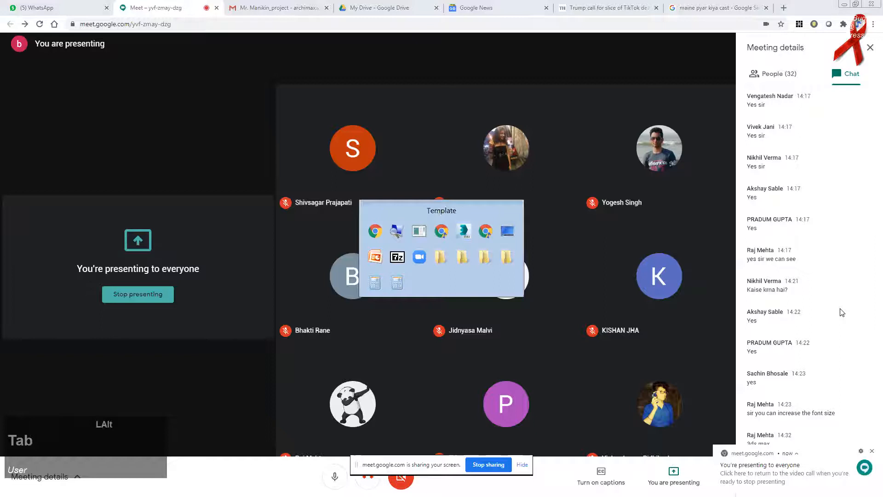
pyautogui.hotkey('alt', 'Tab')
pyautogui.hotkey('alt', 'Tab')
pyautogui.hotkey('alt', 'Tab')
pyautogui.hotkey('alt', 'Tab')
pyautogui.hotkey('alt', 'Tab')
pyautogui.hotkey('alt', 'Tab')
pyautogui.hotkey('alt', 'Tab')
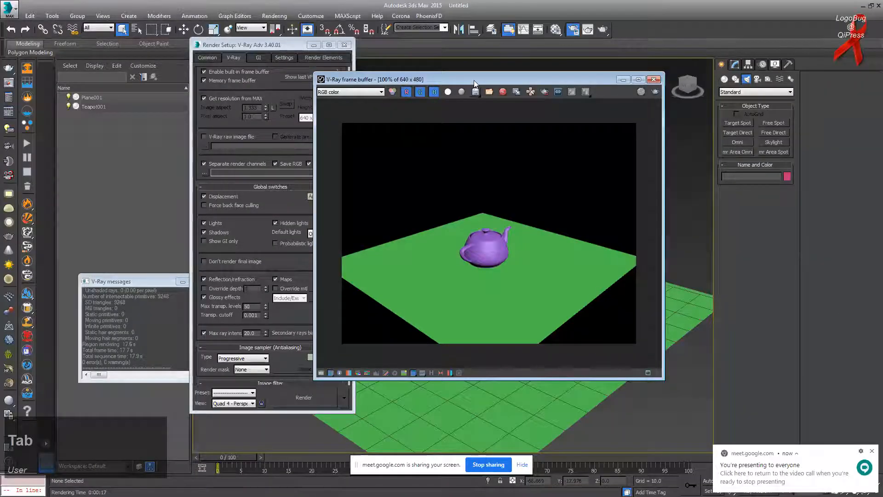
# Step: Open Customize > Preferences and inspect the General tab's scene undo levels
pyautogui.moveTo(454, 80); pyautogui.dragTo(431, 84)
pyautogui.click(311, 15)
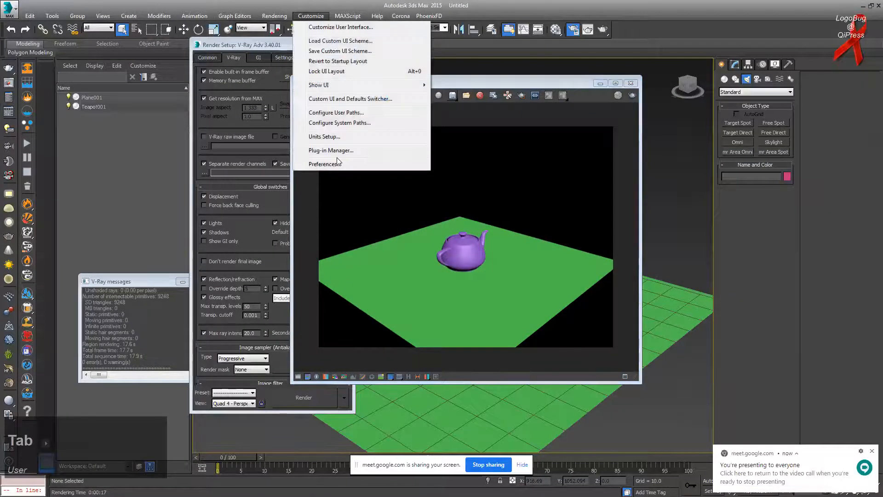
pyautogui.click(322, 164)
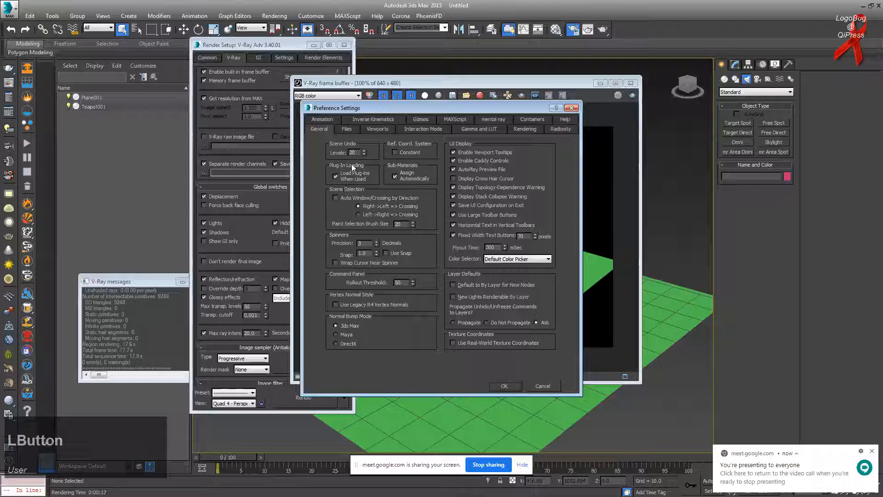
pyautogui.doubleClick(356, 152)
pyautogui.press('Insert')
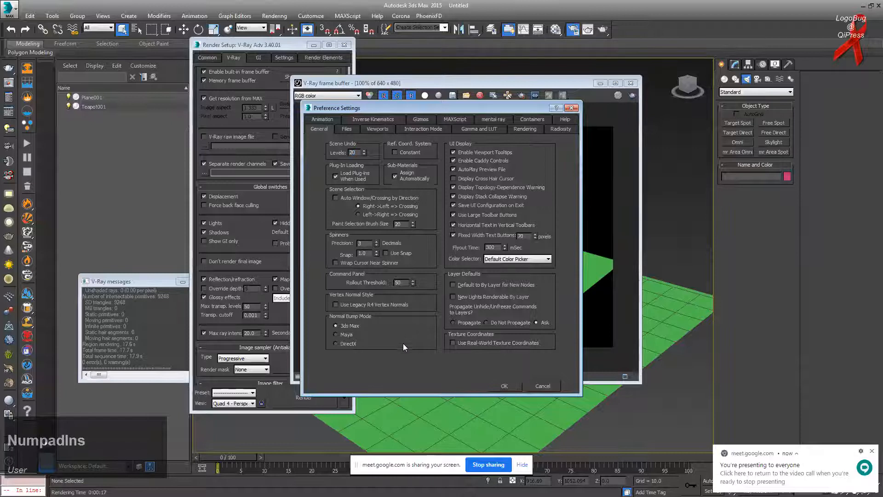
pyautogui.click(351, 305)
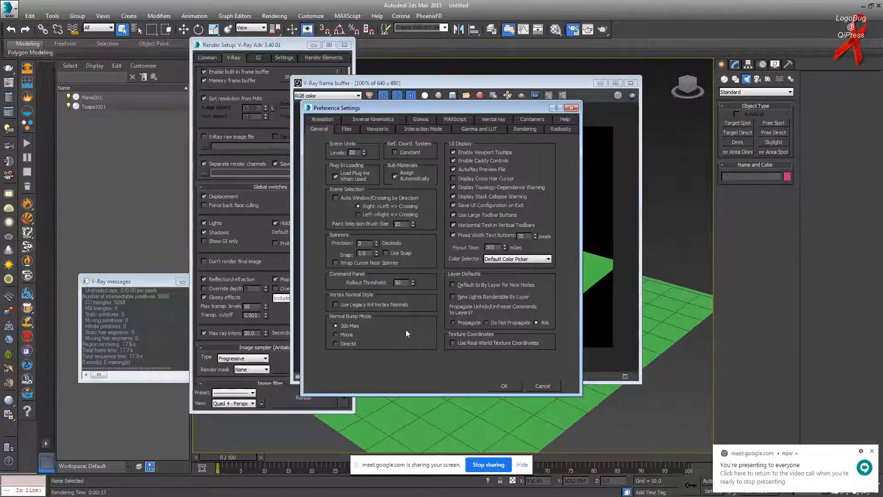
pyautogui.hotkey('alt', 'Tab')
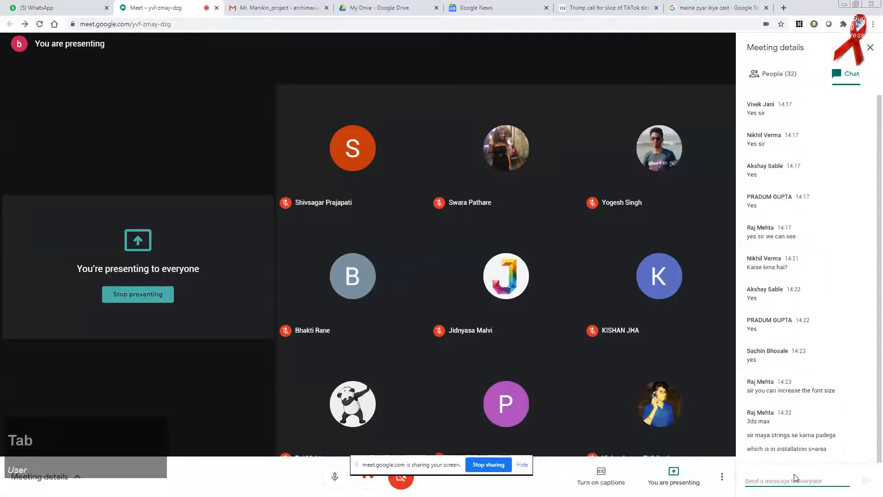
# Step: Read the gamma/LUT question in the Meet chat, then minimize the Chrome window
pyautogui.click(795, 479)
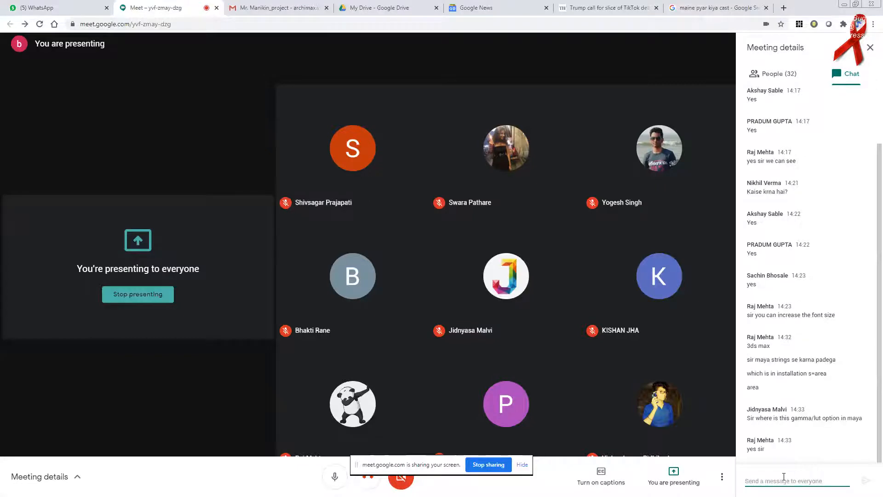
pyautogui.moveTo(756, 418); pyautogui.dragTo(848, 416)
pyautogui.click(848, 416)
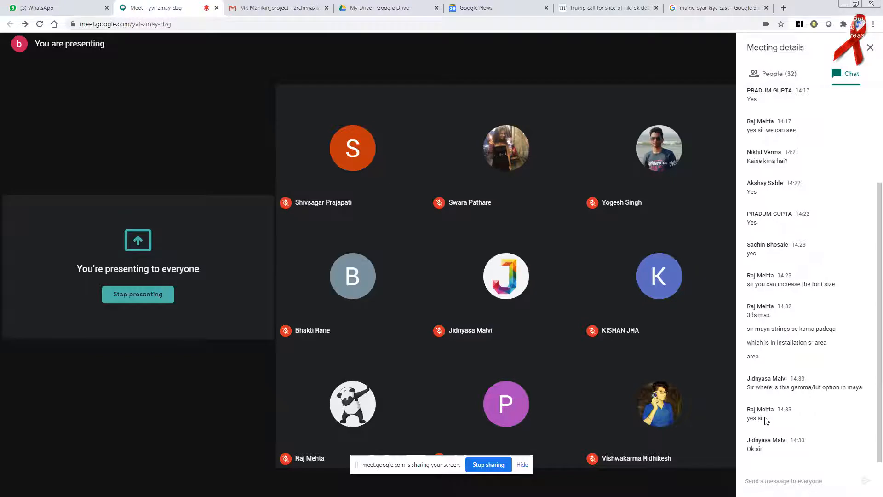
pyautogui.click(846, 4)
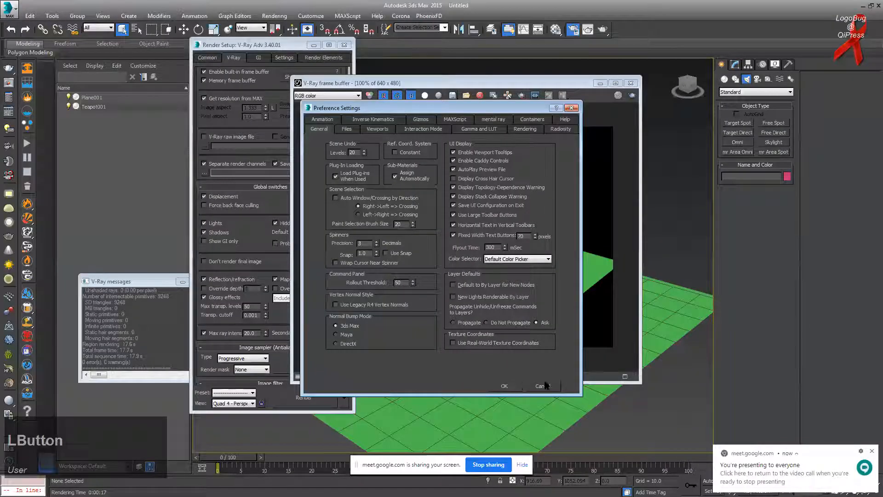
# Step: Cancel Preference Settings, nudge the V-Ray frame buffer right, and minimize 3ds Max
pyautogui.click(544, 386)
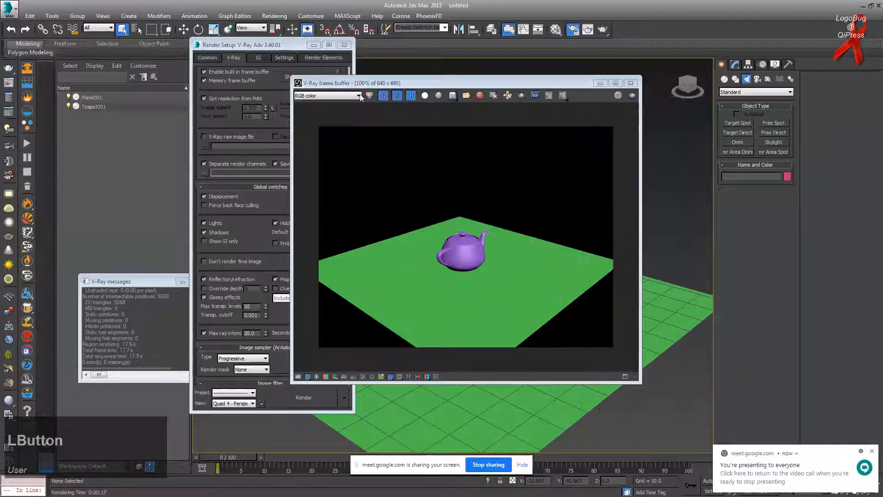
pyautogui.moveTo(398, 84); pyautogui.dragTo(463, 45)
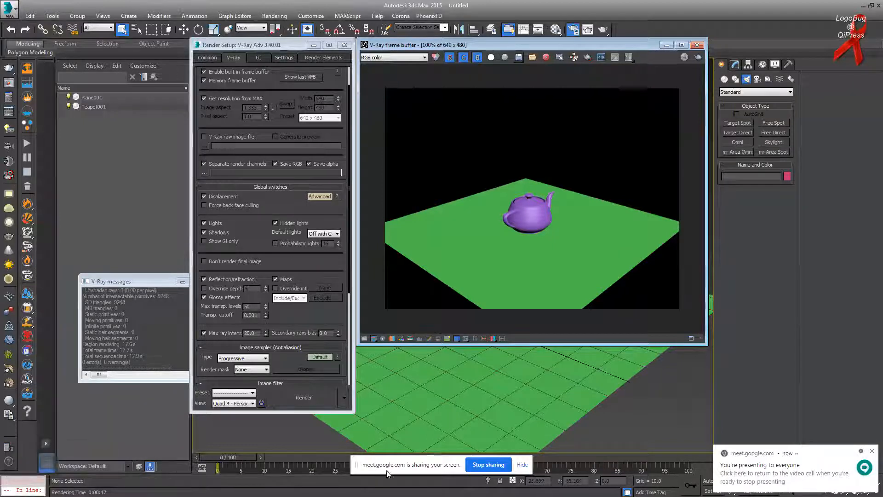
pyautogui.click(826, 3)
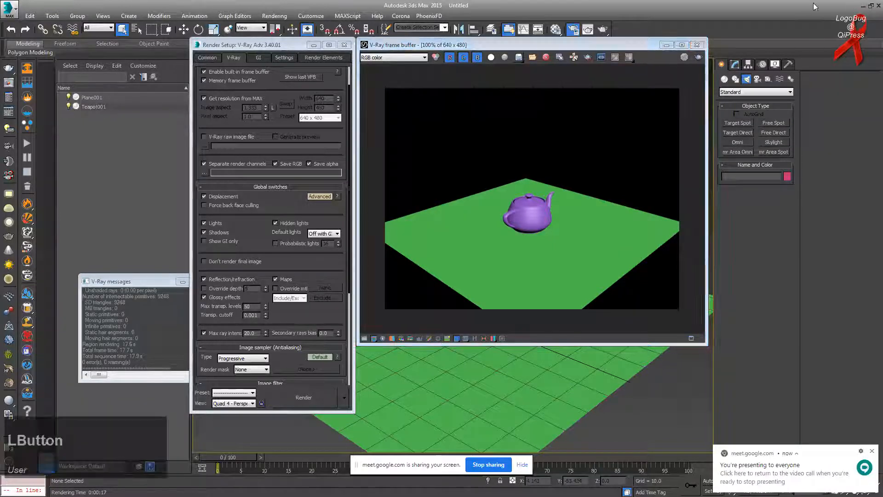
pyautogui.click(870, 5)
pyautogui.click(679, 45)
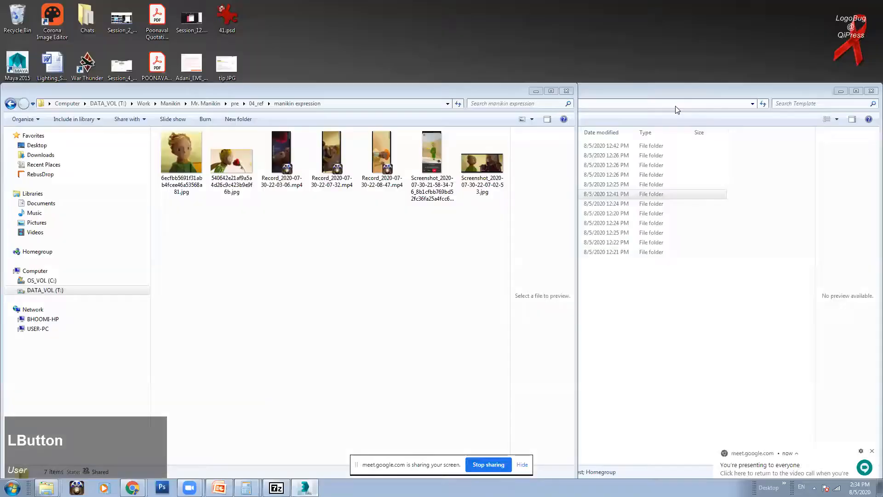
# Step: Minimize the Template folder windows and bring the Google Meet window forward
pyautogui.click(566, 91)
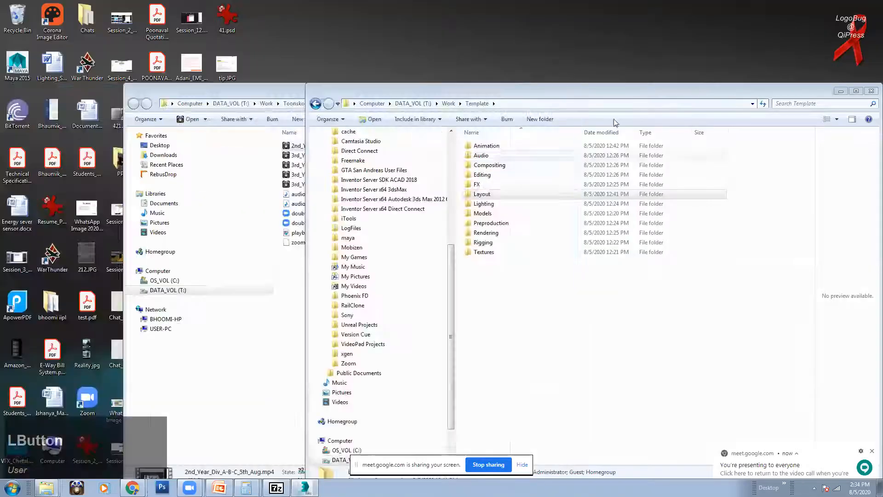
pyautogui.click(841, 91)
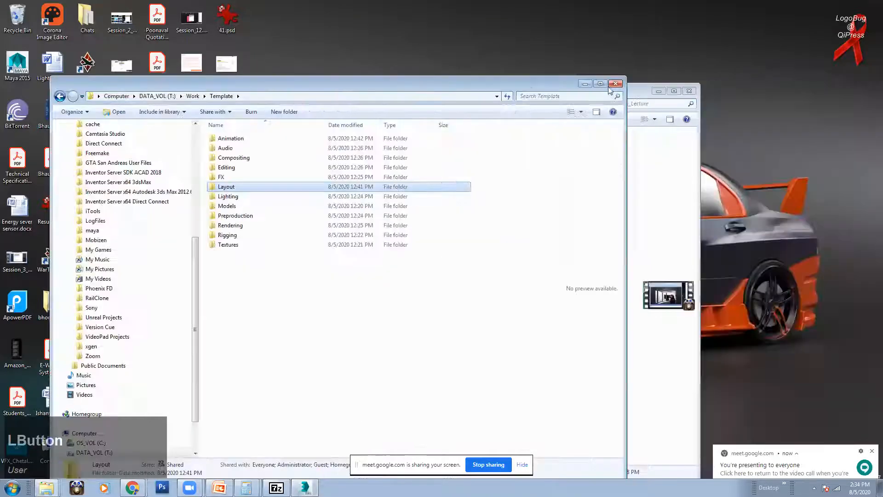
pyautogui.click(586, 86)
pyautogui.click(132, 488)
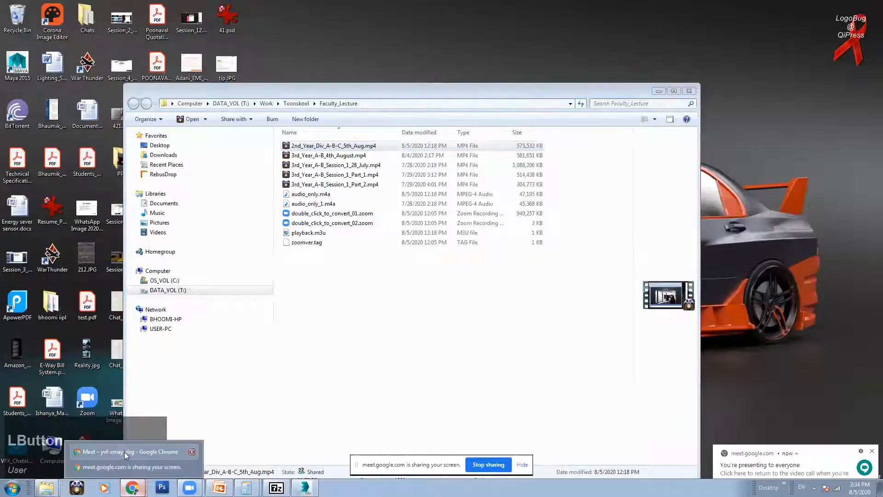
pyautogui.click(124, 453)
pyautogui.click(788, 476)
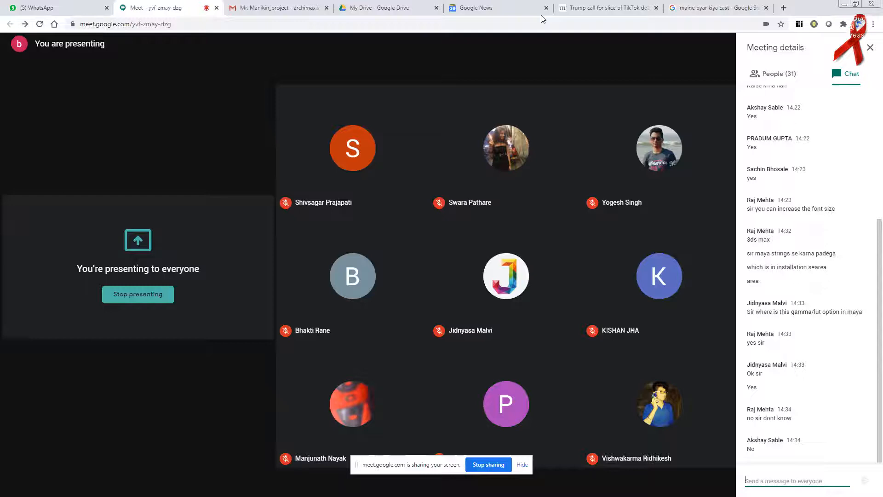
# Step: Pop the Meet call into its own smaller window over 3ds Max and admit the waiting participant
pyautogui.moveTo(161, 8); pyautogui.dragTo(172, 9)
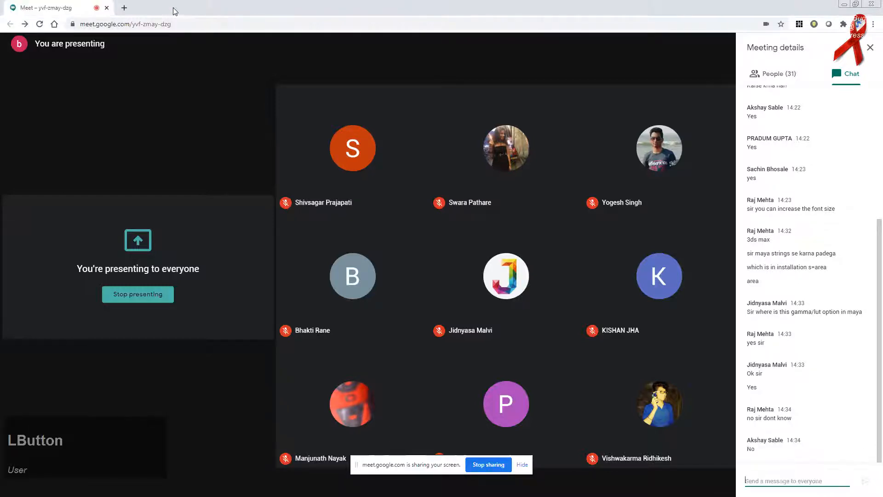
pyautogui.click(857, 5)
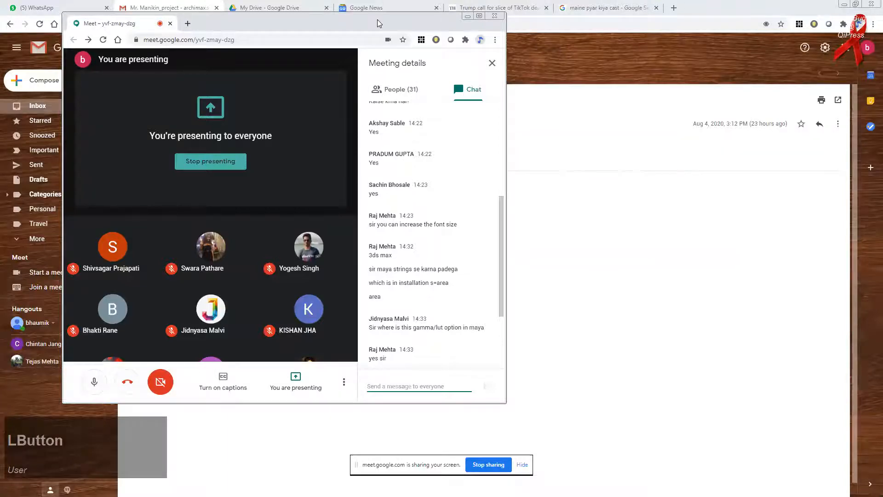
pyautogui.click(844, 4)
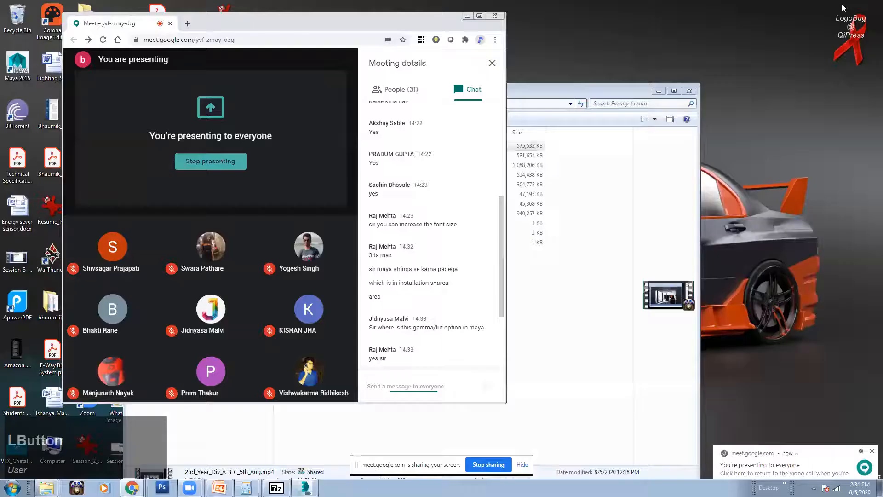
pyautogui.click(659, 91)
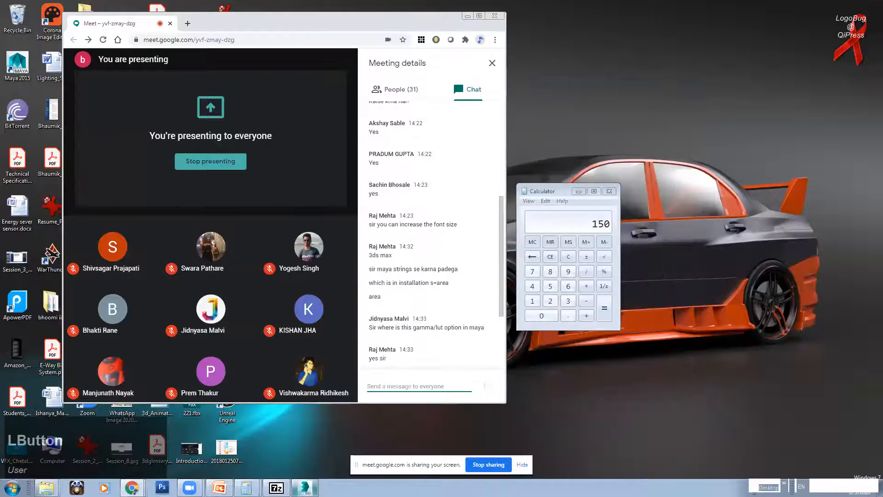
pyautogui.moveTo(305, 486)
pyautogui.click(336, 471)
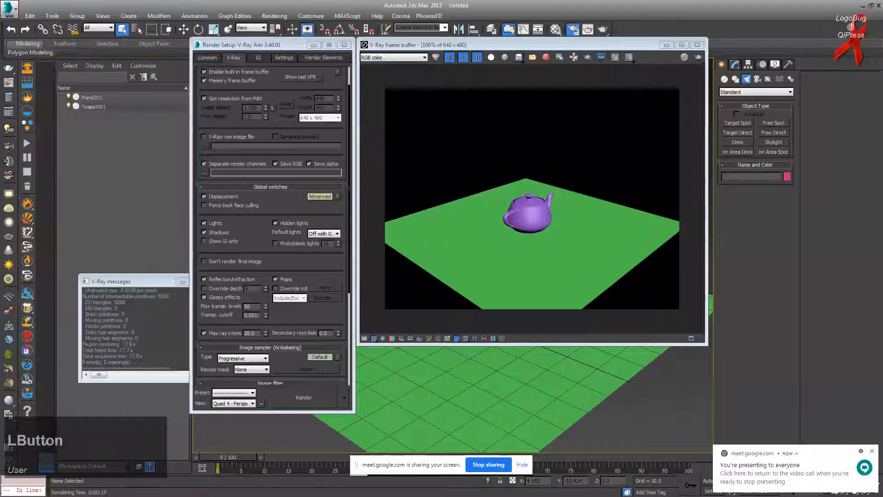
pyautogui.hotkey('alt', 'Tab')
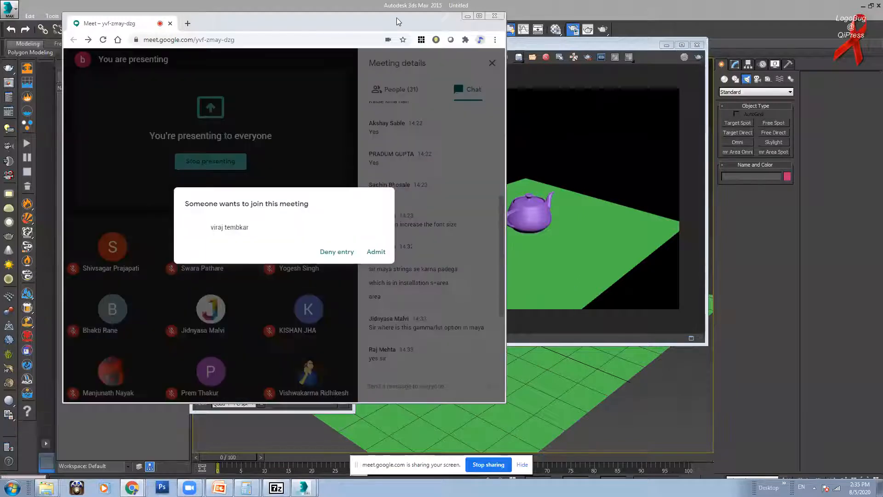
pyautogui.click(375, 252)
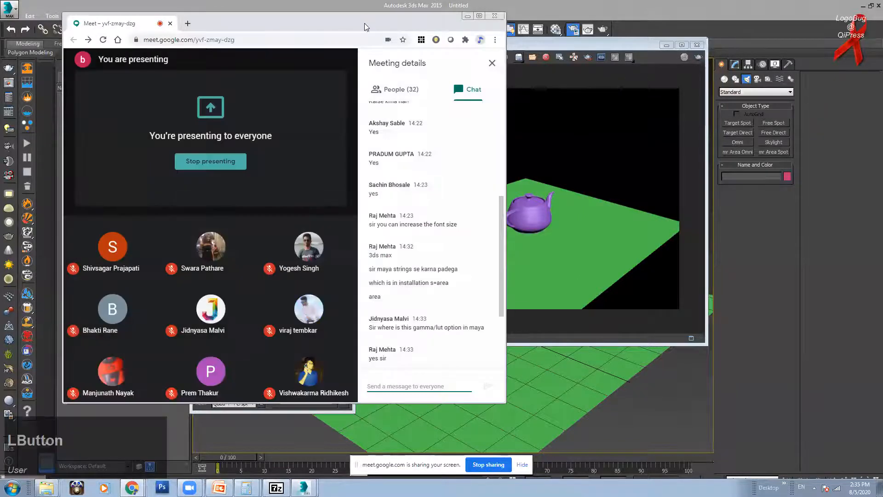
# Step: Shift the Meet window left, scroll to the latest chat messages, and return to 3ds Max
pyautogui.moveTo(363, 28); pyautogui.dragTo(304, 38)
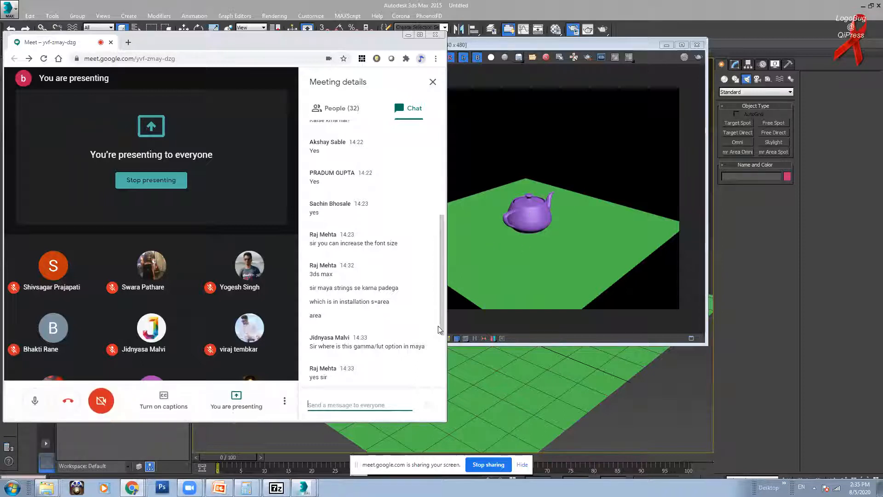
pyautogui.moveTo(439, 325); pyautogui.dragTo(443, 372)
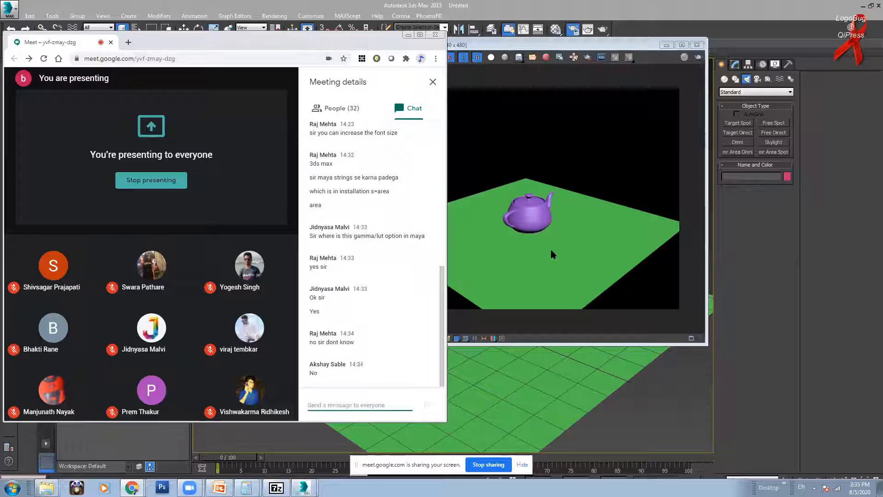
pyautogui.click(573, 30)
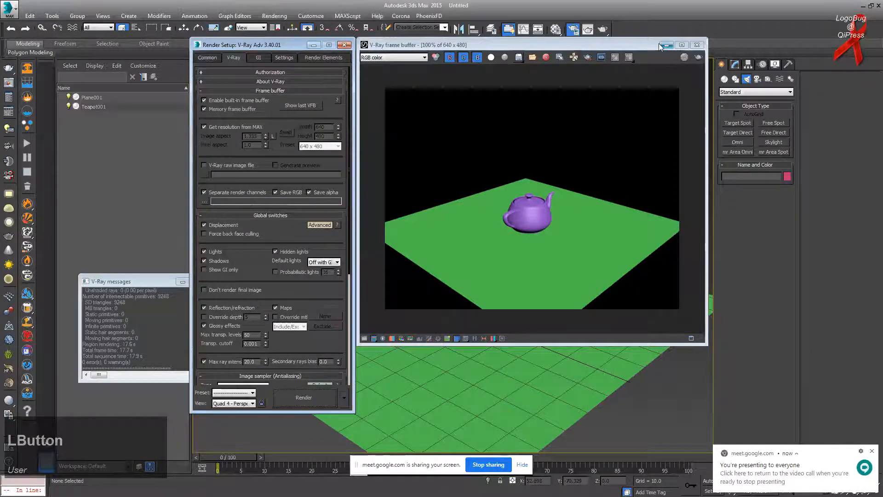
# Step: Give material 01 - Default a Dent displacement map, assign it to Plane001, and render
pyautogui.click(666, 45)
pyautogui.click(471, 335)
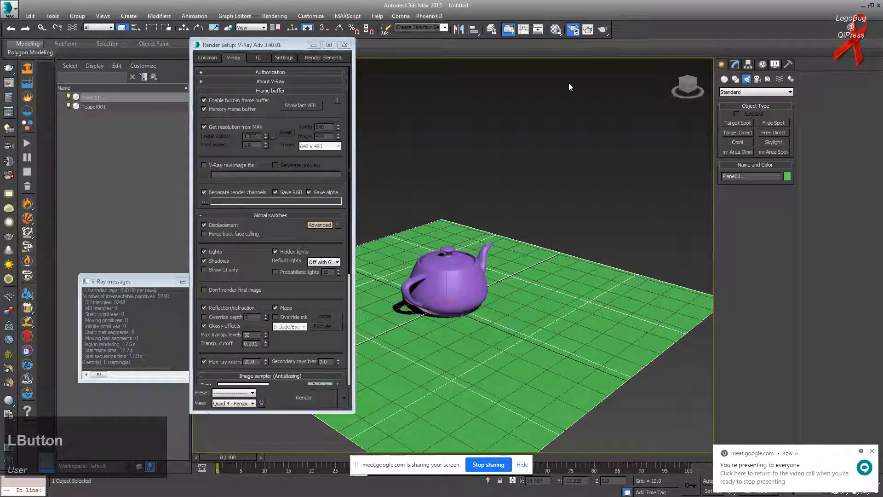
pyautogui.press('m')
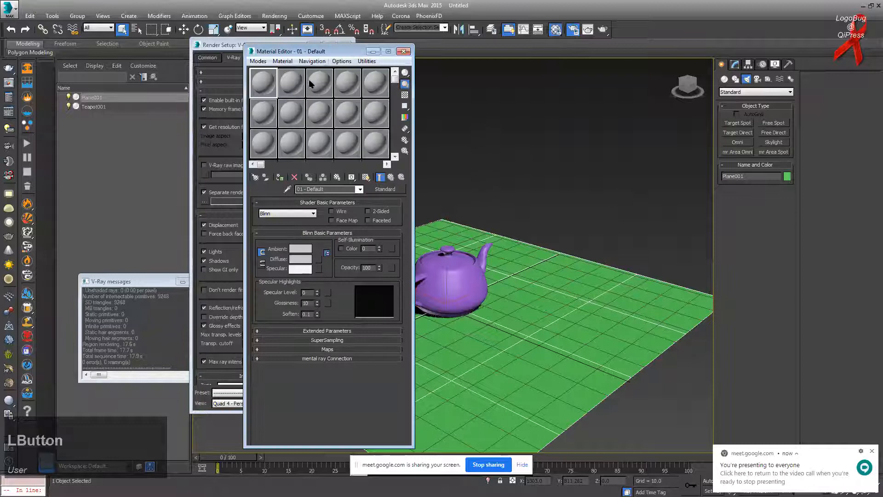
pyautogui.moveTo(334, 50); pyautogui.dragTo(670, 69)
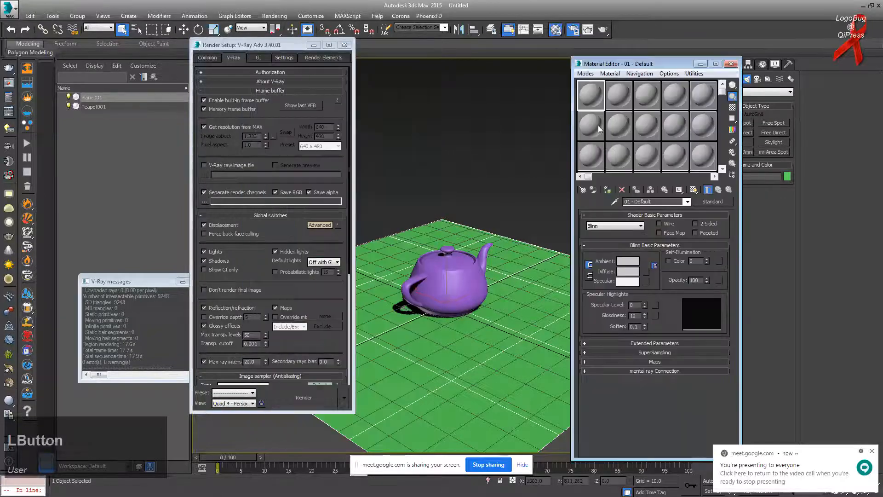
pyautogui.click(657, 362)
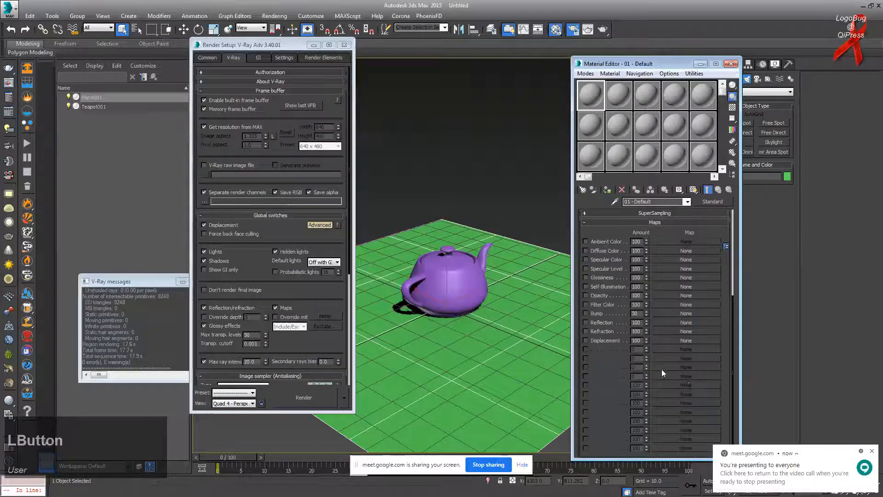
pyautogui.click(674, 341)
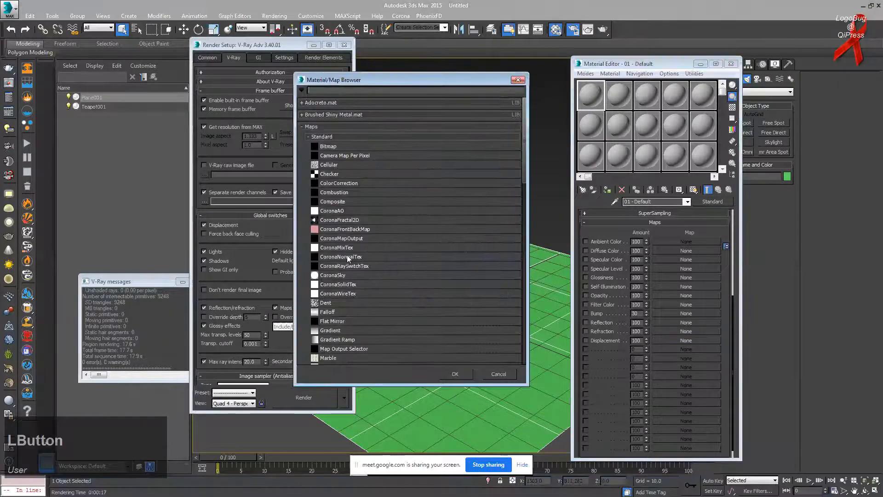
pyautogui.doubleClick(330, 302)
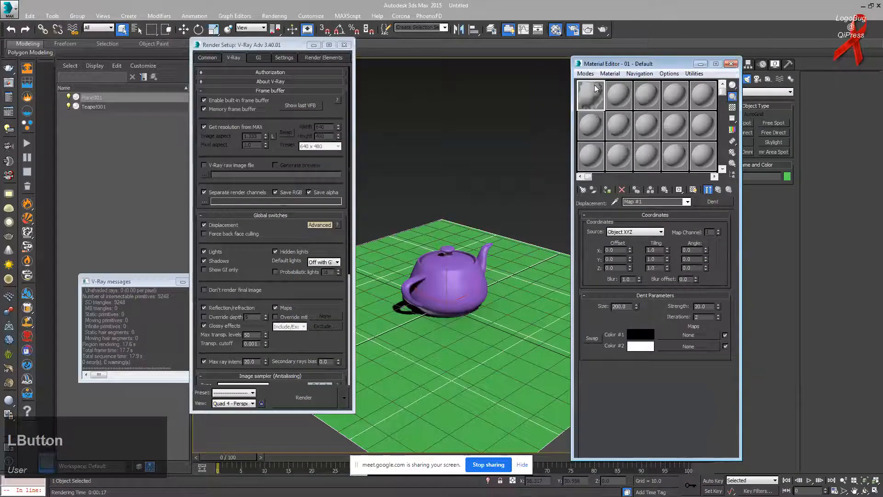
pyautogui.click(607, 190)
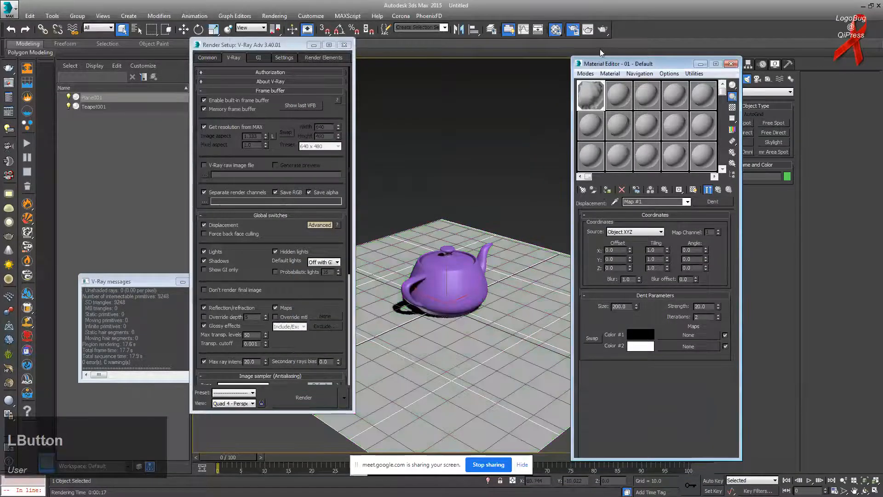
pyautogui.click(602, 29)
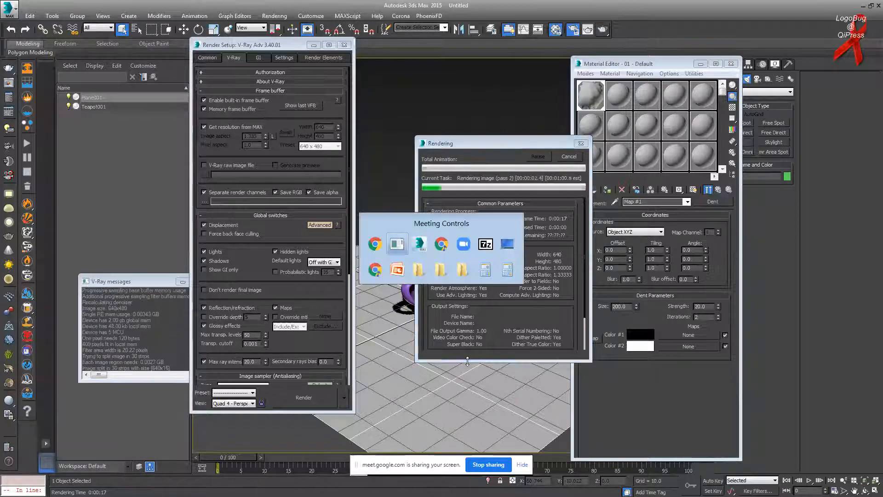
# Step: Cancel the running render and lower the Displacement amount from 100 to 10
pyautogui.hotkey('alt', 'Tab')
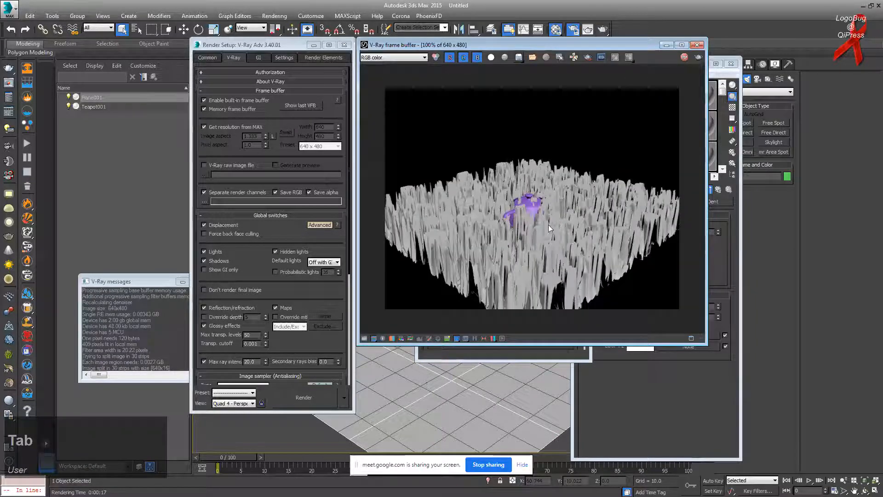
pyautogui.moveTo(649, 44); pyautogui.dragTo(466, 40)
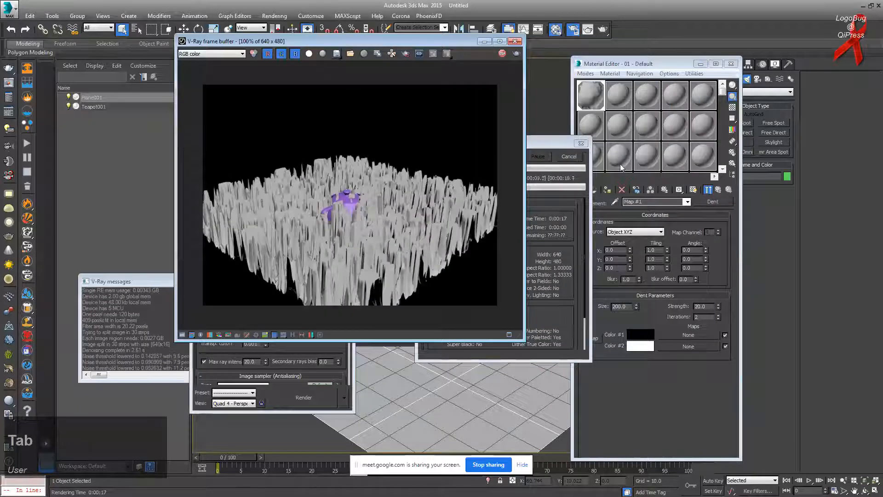
pyautogui.click(572, 156)
pyautogui.click(720, 189)
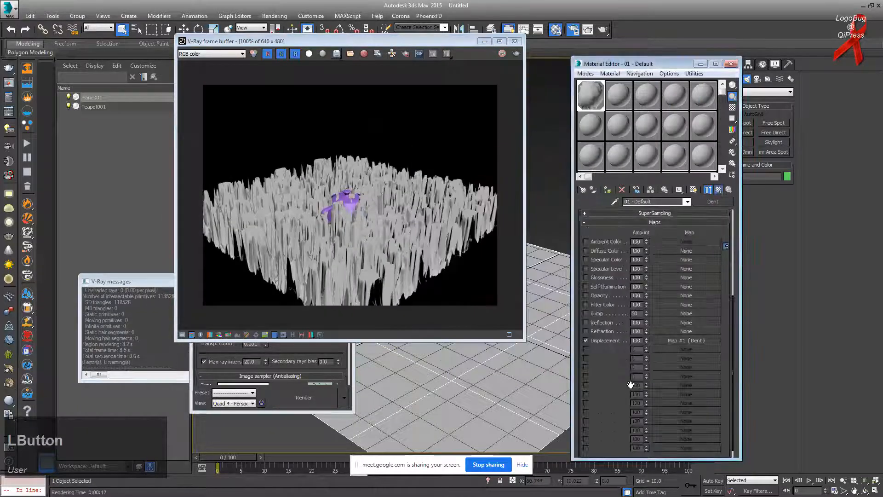
pyautogui.click(636, 341)
pyautogui.press('KP_Enter')
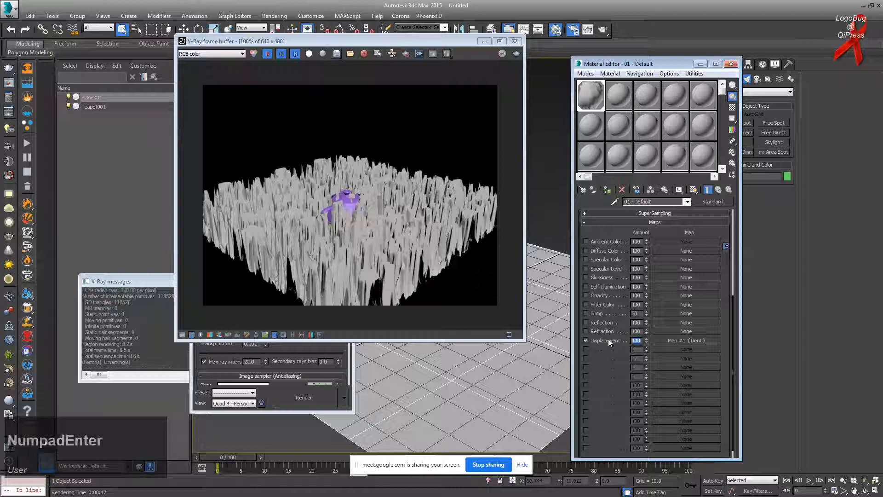
pyautogui.press('Num_Lock')
pyautogui.write('10')
pyautogui.press('KP_Enter')
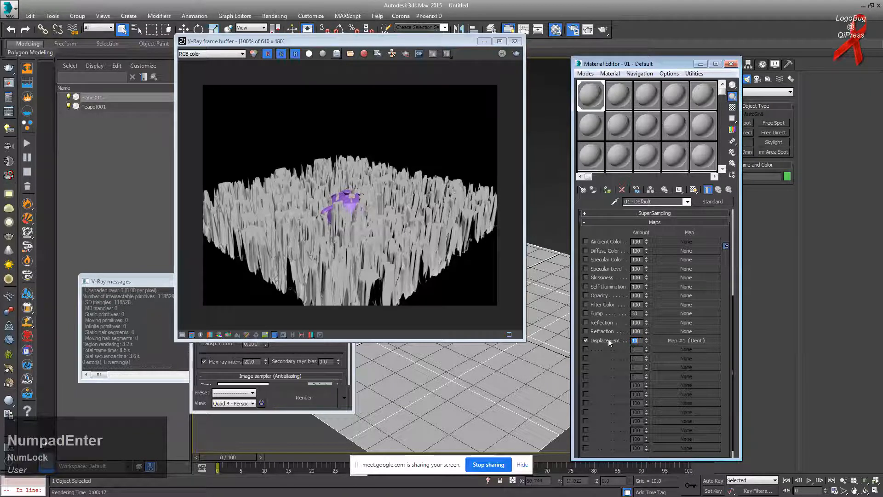
# Step: Re-render the gently dented plane and restore down the 3ds Max window
pyautogui.click(517, 54)
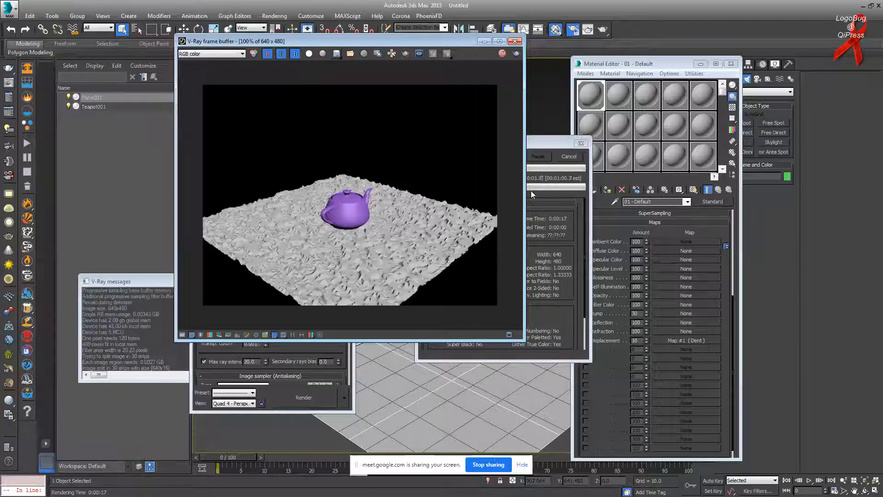
pyautogui.click(571, 158)
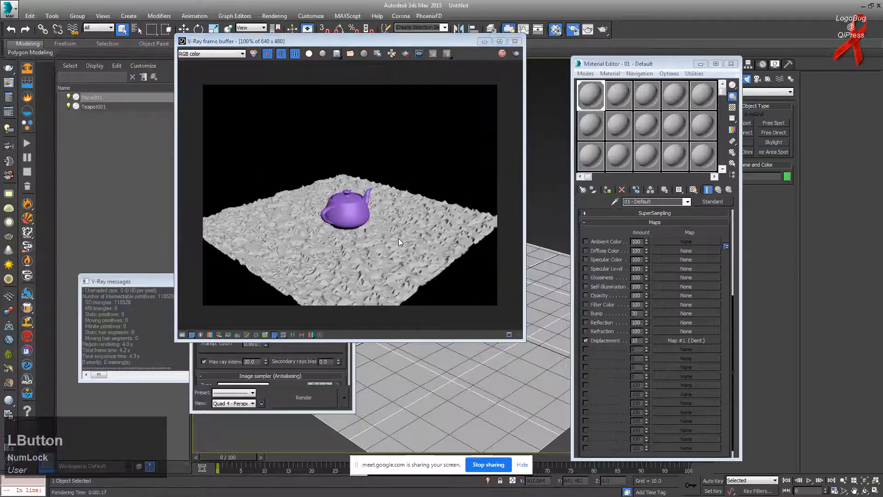
pyautogui.click(868, 5)
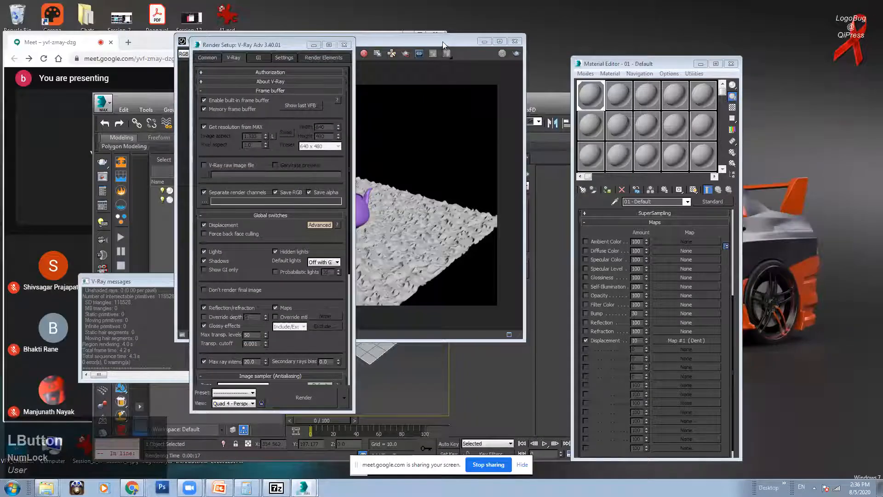
pyautogui.moveTo(443, 41); pyautogui.dragTo(608, 36)
pyautogui.click(131, 488)
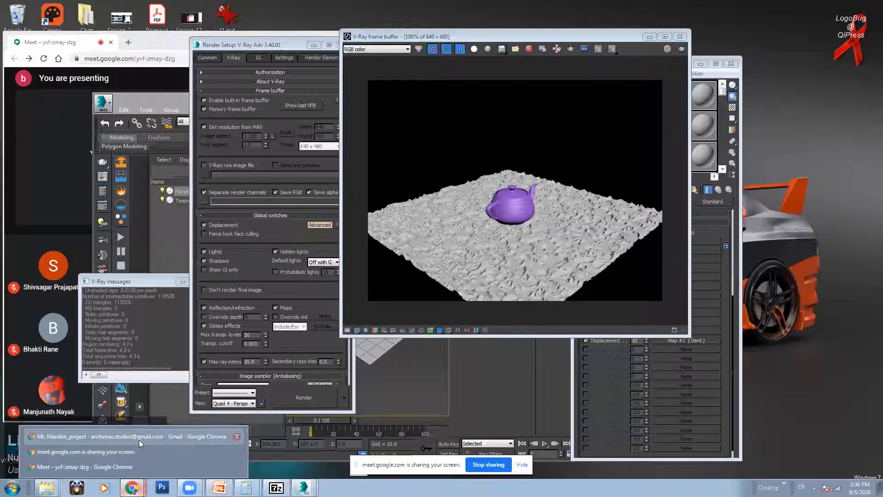
pyautogui.click(133, 457)
pyautogui.click(132, 488)
pyautogui.click(116, 469)
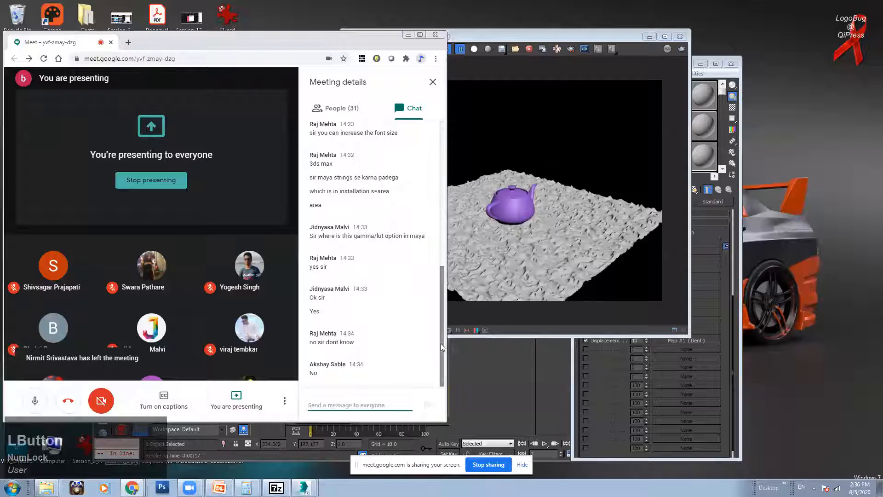
pyautogui.click(645, 37)
pyautogui.moveTo(645, 35); pyautogui.dragTo(797, 39)
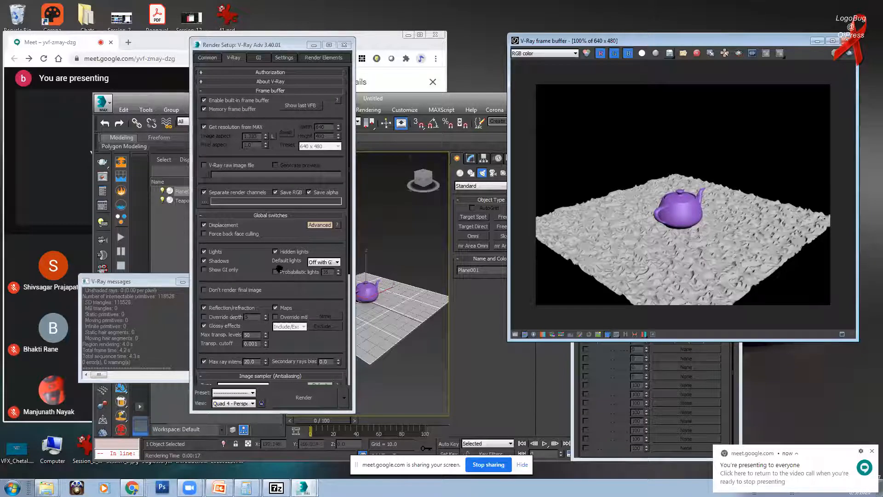
# Step: Uncheck Displacement in Global switches and render the teapot on a flat plane
pyautogui.click(212, 225)
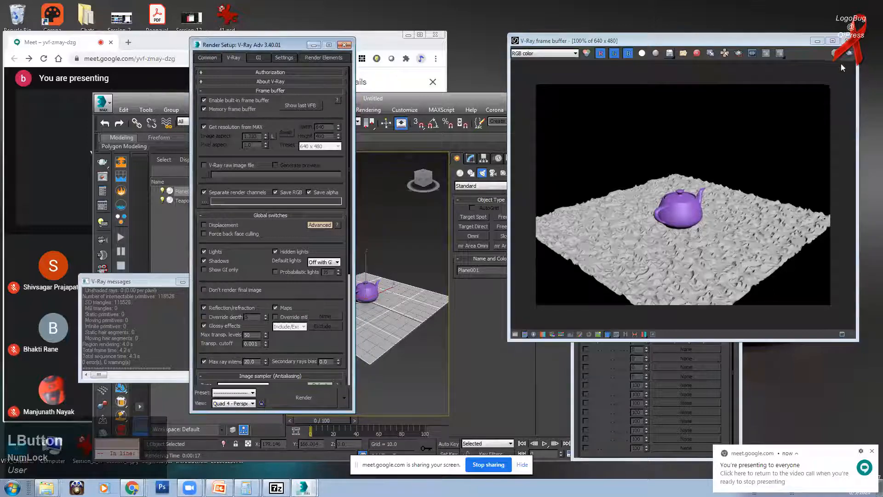
pyautogui.moveTo(784, 42); pyautogui.dragTo(706, 47)
pyautogui.click(773, 58)
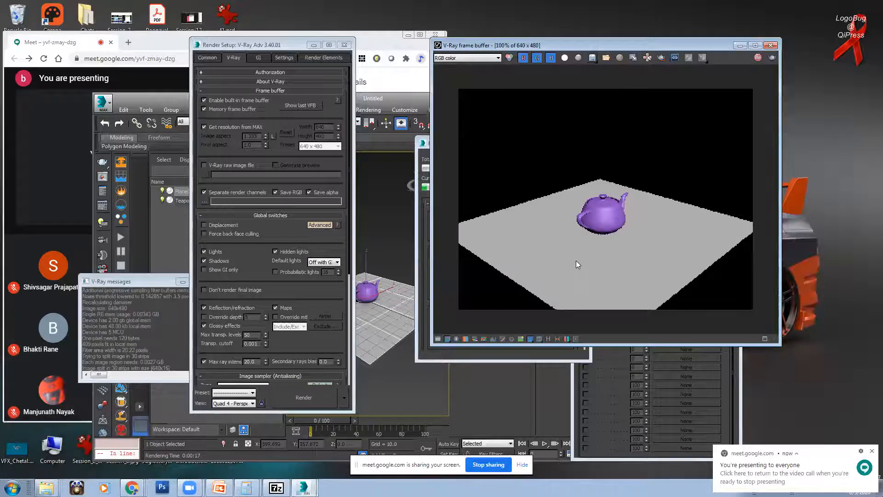
pyautogui.moveTo(681, 42); pyautogui.dragTo(524, 42)
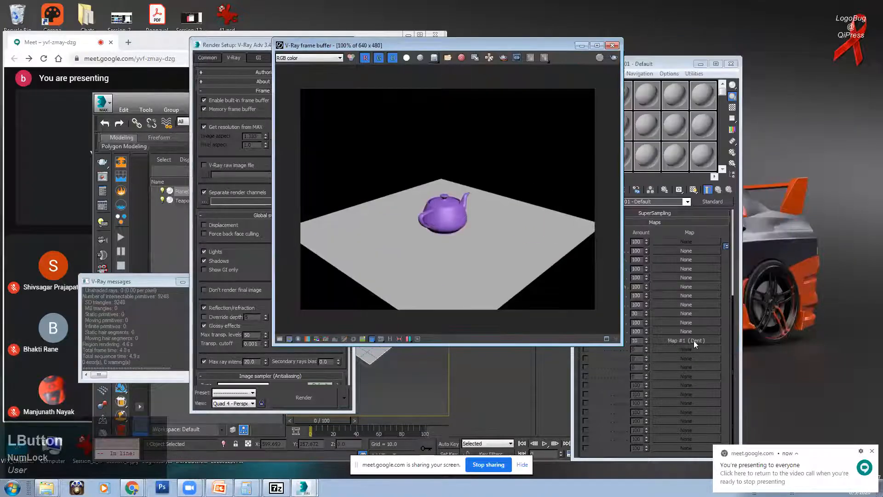
# Step: Re-enable Displacement, then bring the Meet call window forward to read the chat
pyautogui.moveTo(674, 63); pyautogui.dragTo(709, 57)
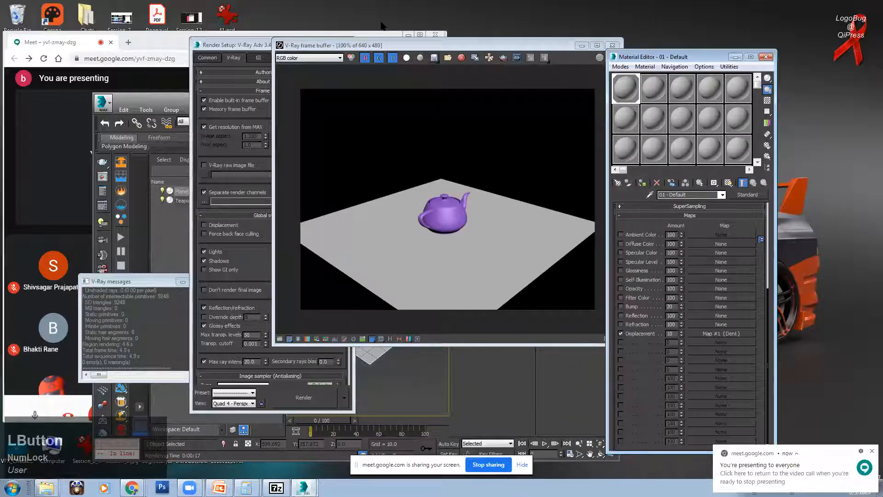
pyautogui.moveTo(428, 45); pyautogui.dragTo(526, 57)
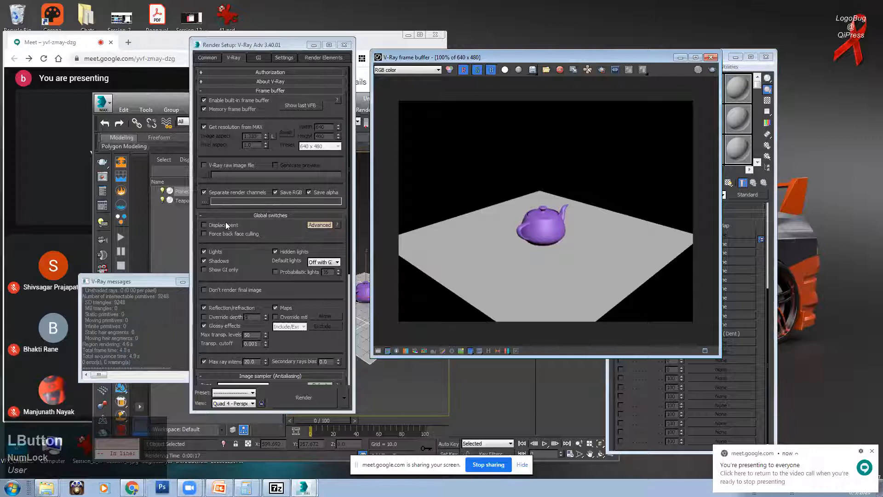
pyautogui.click(224, 224)
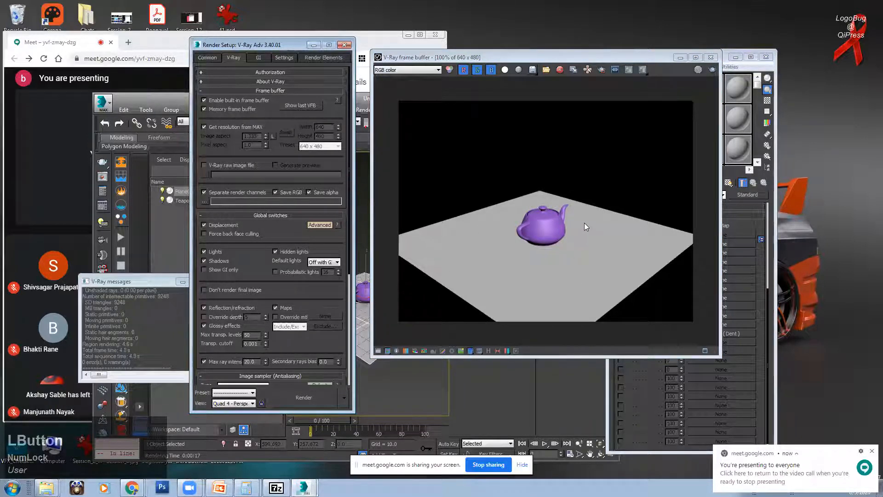
pyautogui.moveTo(571, 56); pyautogui.dragTo(539, 56)
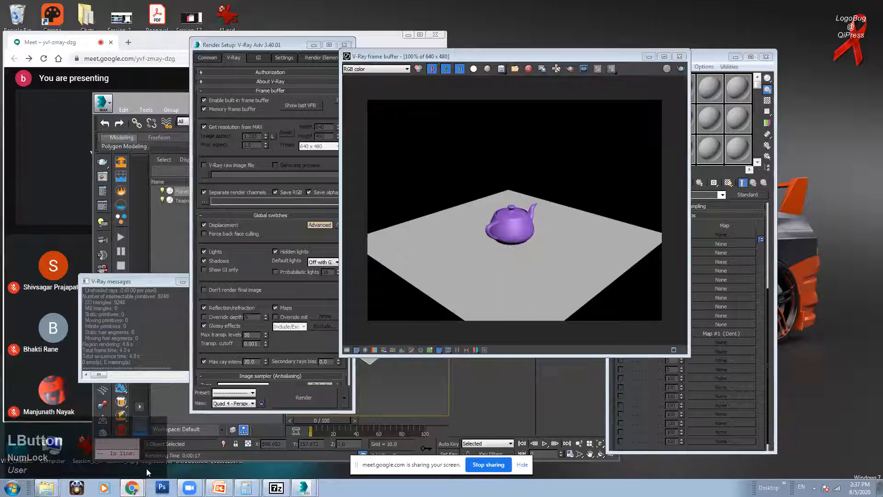
pyautogui.moveTo(132, 487)
pyautogui.click(128, 468)
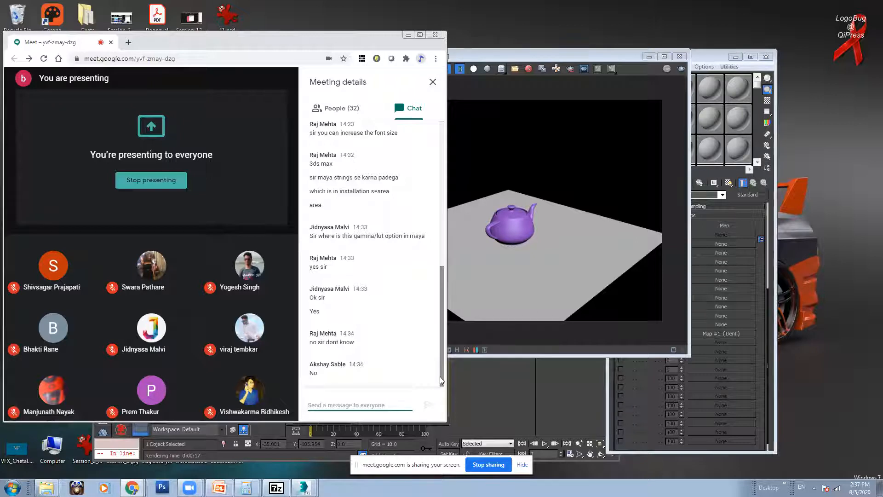
# Step: Back in 3ds Max, turn Displacement off and re-render the teapot in the frame buffer
pyautogui.click(497, 60)
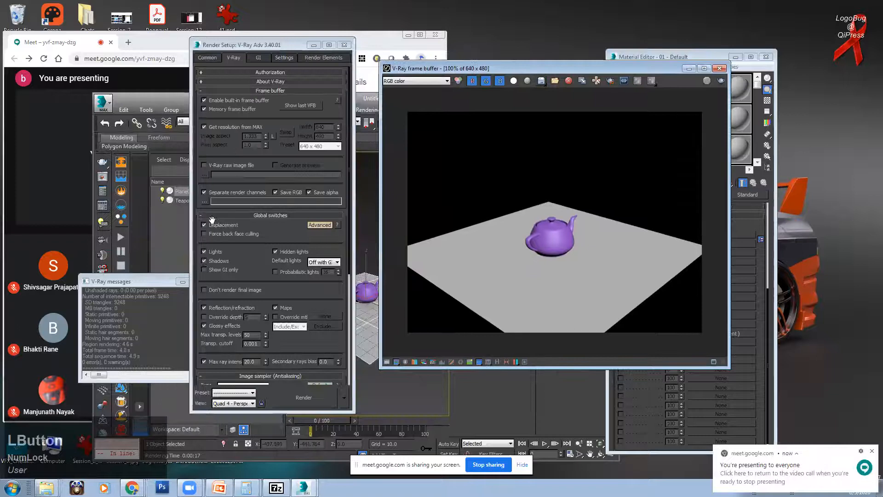
pyautogui.click(221, 224)
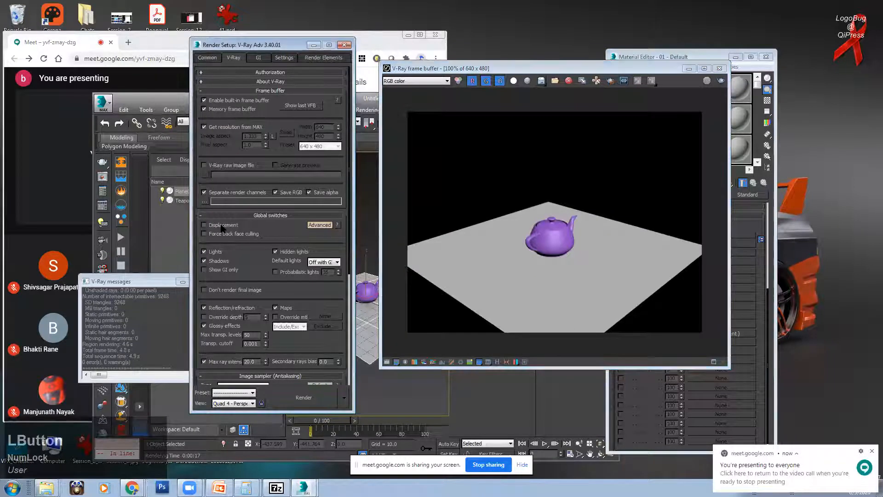
pyautogui.click(525, 271)
pyautogui.click(721, 81)
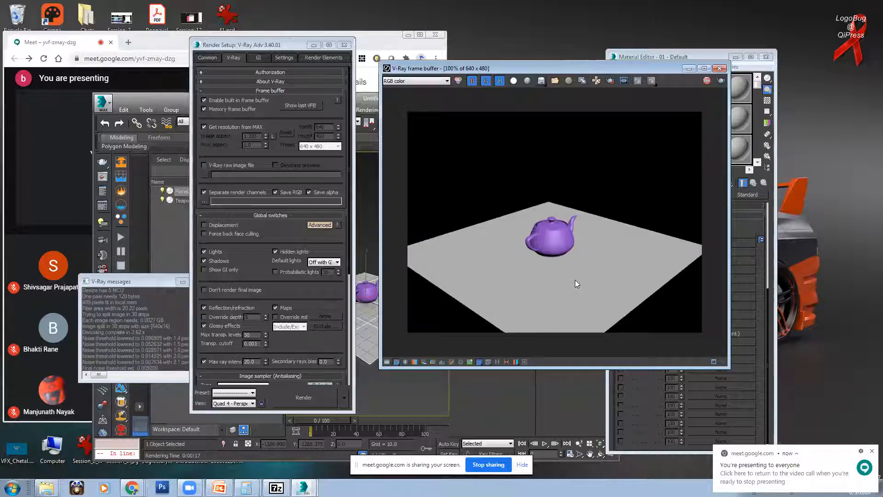
# Step: Turn Displacement back on in Global switches and reposition the render preview
pyautogui.click(213, 223)
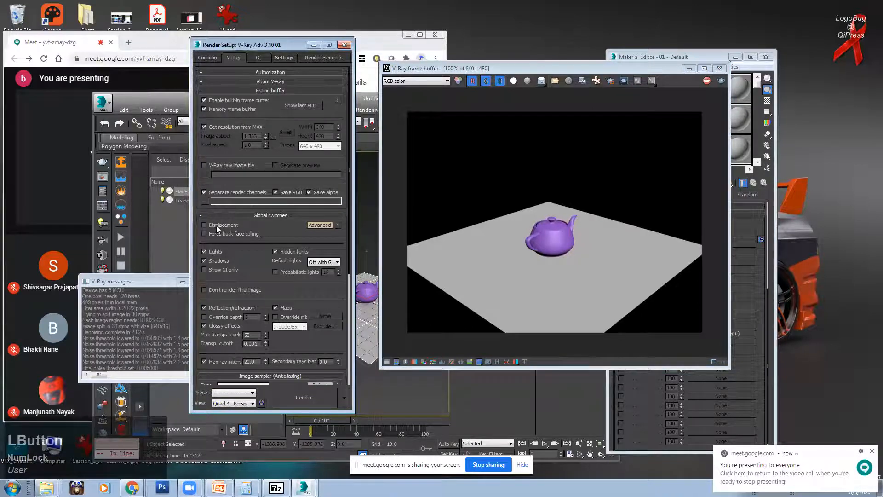
pyautogui.click(581, 245)
pyautogui.moveTo(649, 69); pyautogui.dragTo(600, 69)
pyautogui.click(223, 225)
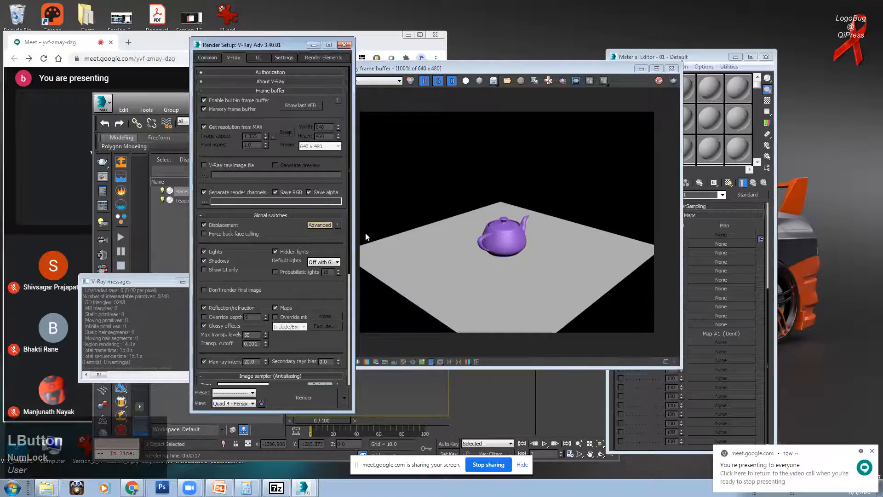
pyautogui.click(459, 233)
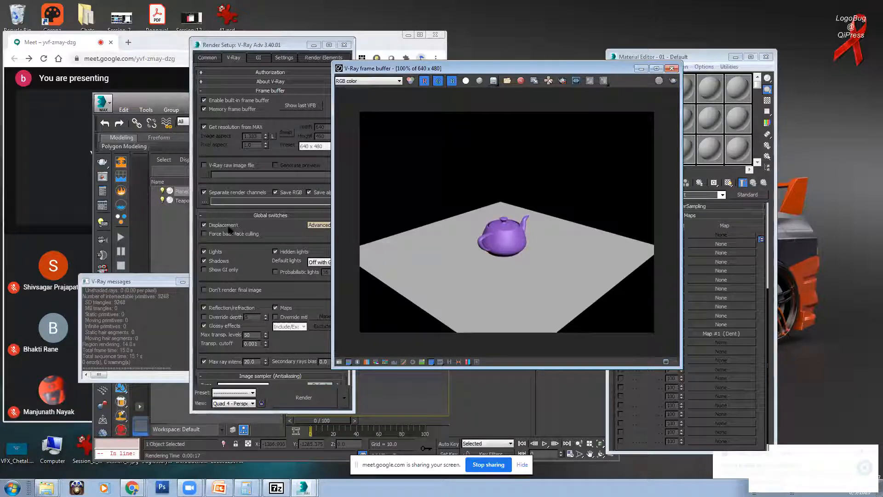
pyautogui.moveTo(513, 70); pyautogui.dragTo(551, 67)
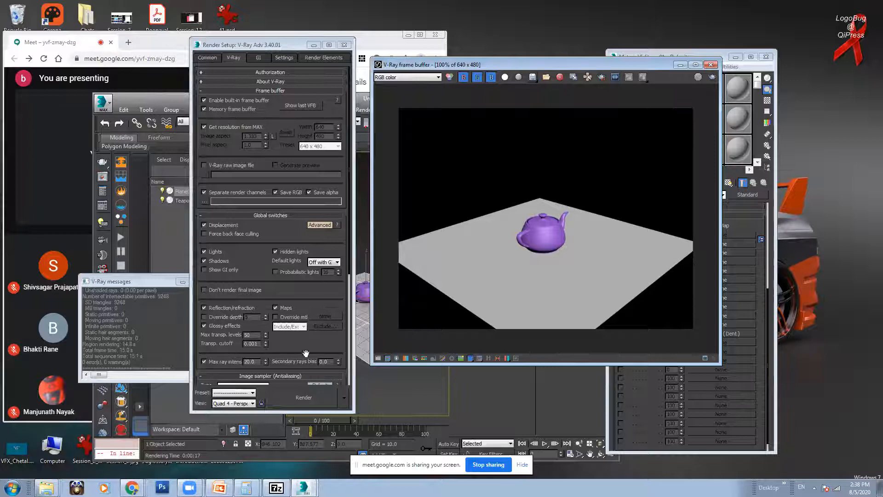
# Step: Toggle V-Ray Global switches between Default, Advanced and Expert modes to compare options
pyautogui.click(319, 225)
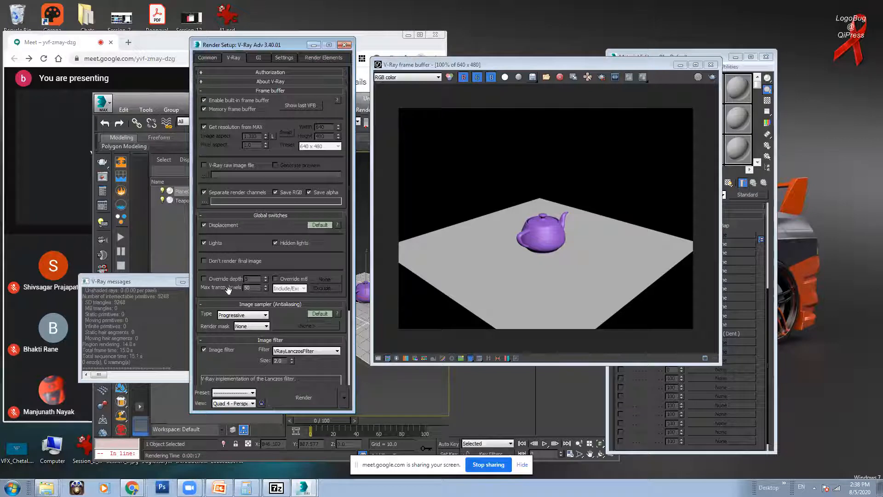
pyautogui.click(315, 224)
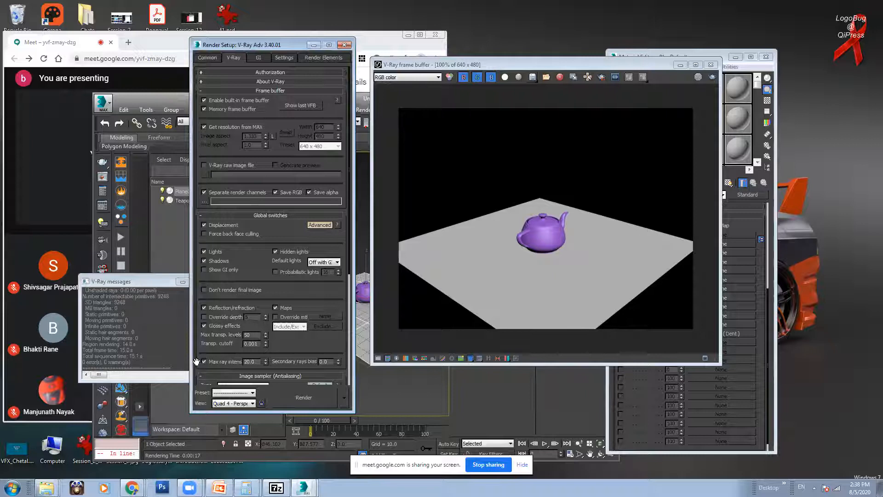
pyautogui.moveTo(216, 362); pyautogui.dragTo(215, 318)
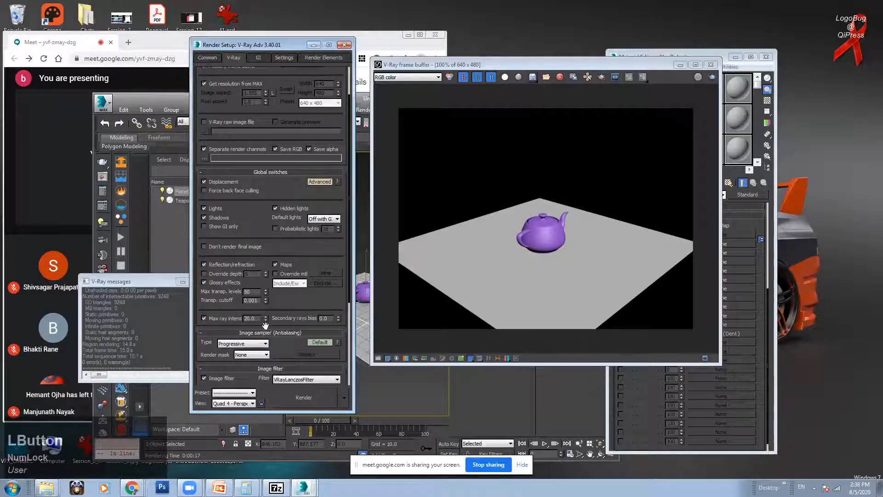
pyautogui.moveTo(226, 318)
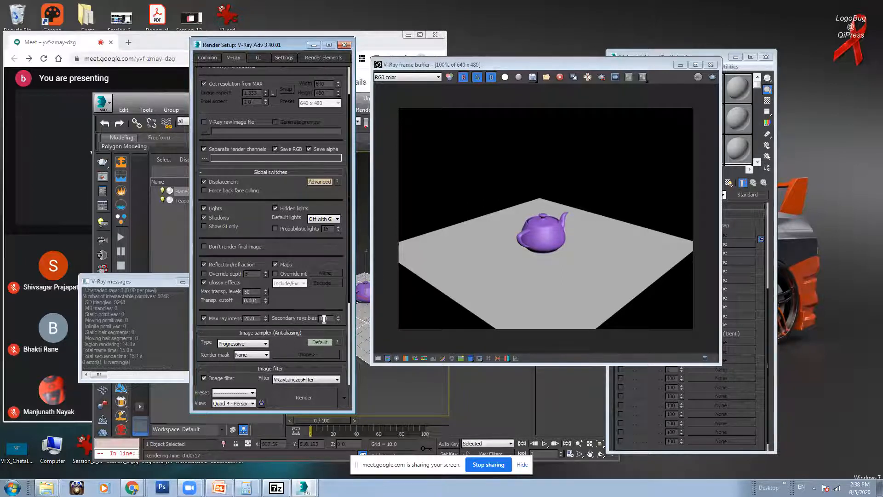
pyautogui.click(320, 181)
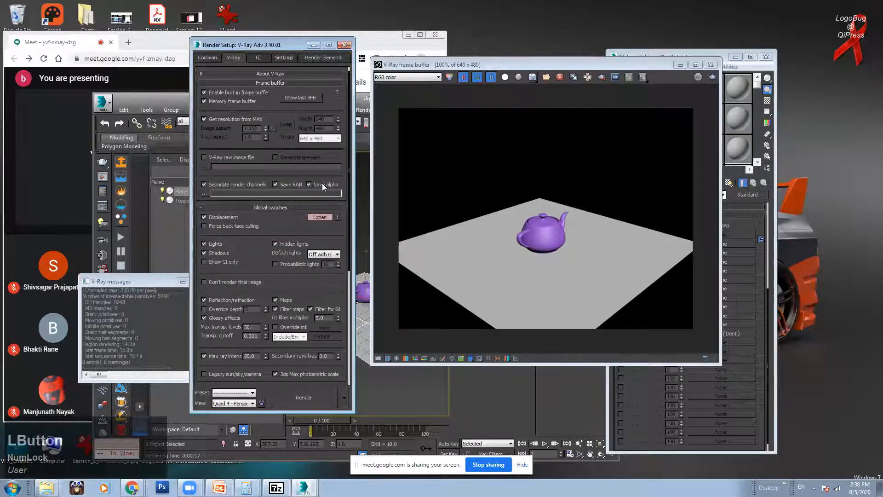
pyautogui.scroll(-3, 273, 279)
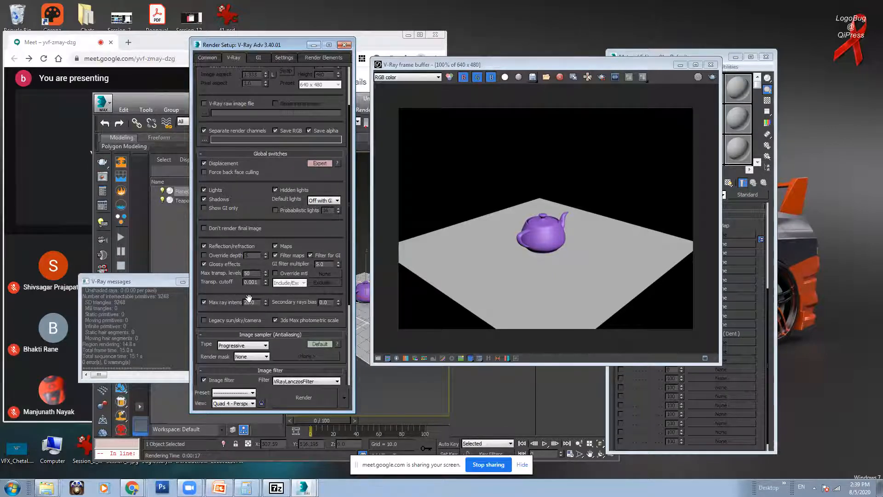
# Step: Cycle the Global switches modes again, settle on Advanced, and minimize Render Setup
pyautogui.click(315, 164)
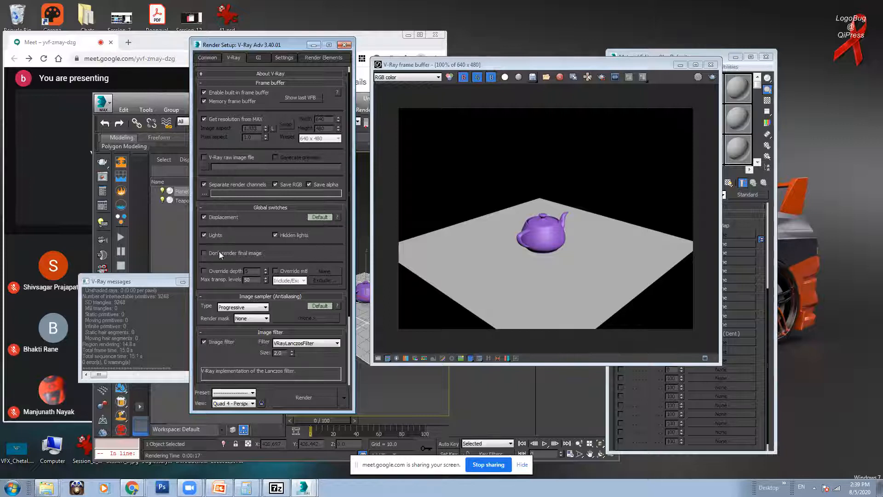
pyautogui.click(321, 217)
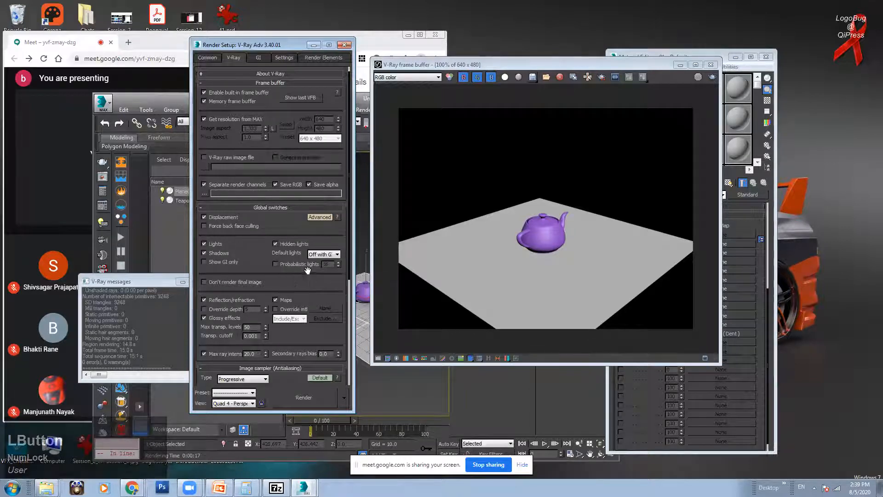
pyautogui.scroll(-1, 298, 232)
pyautogui.moveTo(289, 303); pyautogui.dragTo(288, 301)
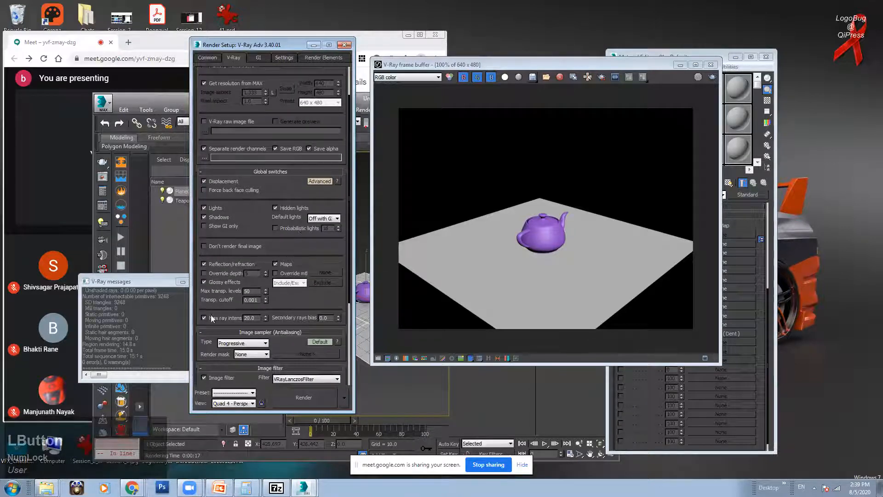
pyautogui.click(320, 182)
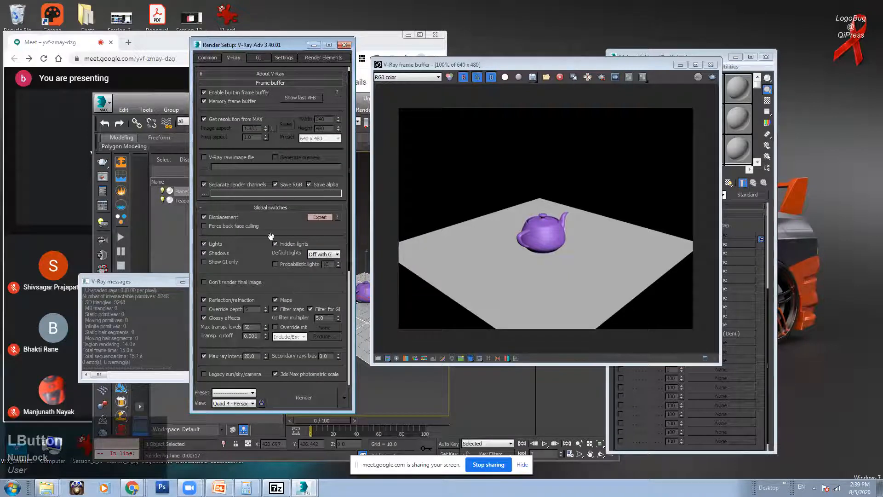
pyautogui.scroll(-1, 275, 232)
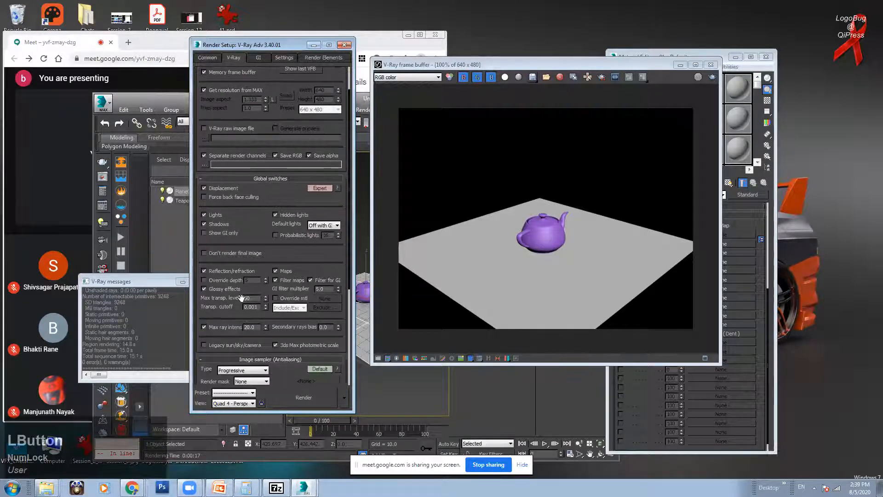
pyautogui.scroll(-1, 235, 332)
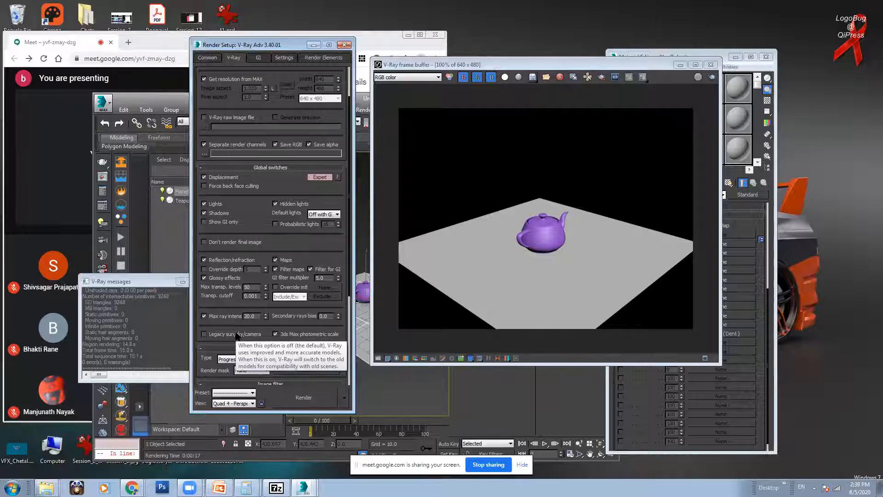
pyautogui.click(318, 177)
pyautogui.click(320, 217)
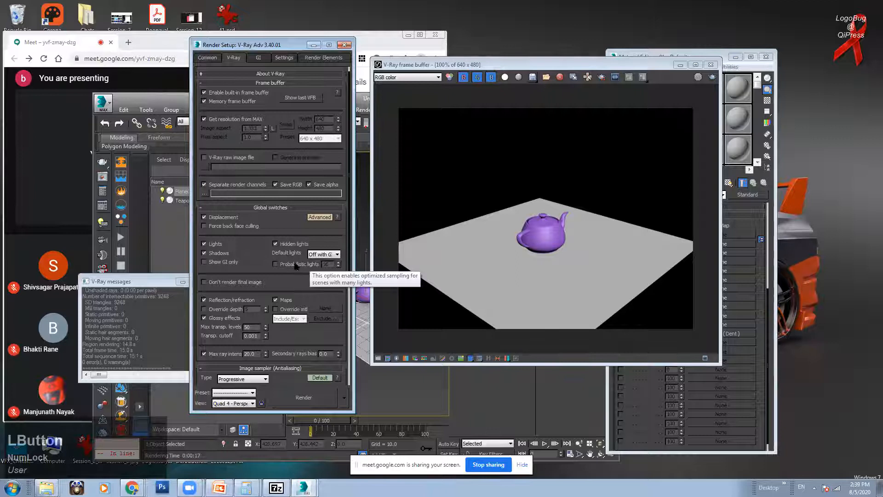
pyautogui.click(364, 99)
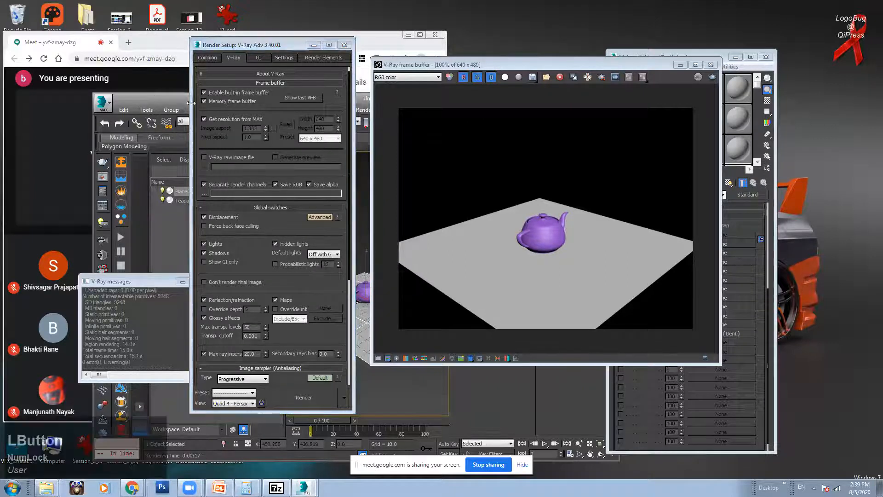
pyautogui.click(313, 48)
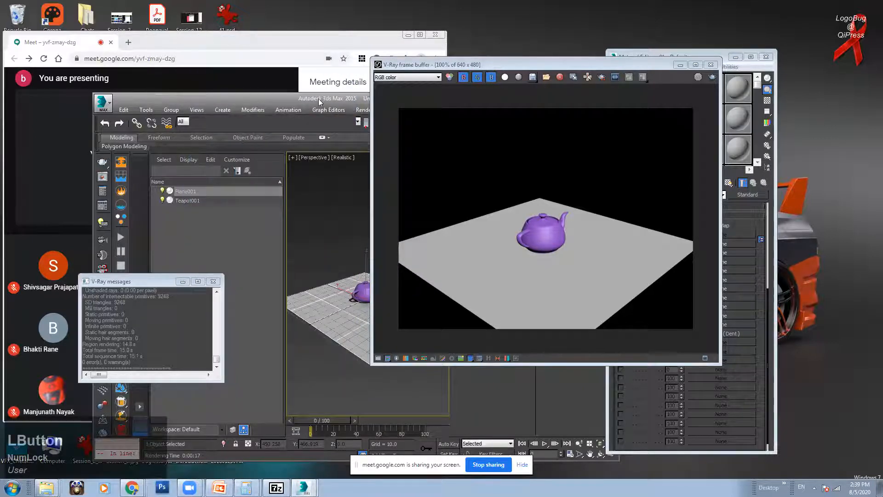
# Step: Maximize 3ds Max, park the V-Ray frame buffer at upper left, and minimize the Material Editor
pyautogui.doubleClick(318, 98)
pyautogui.click(420, 35)
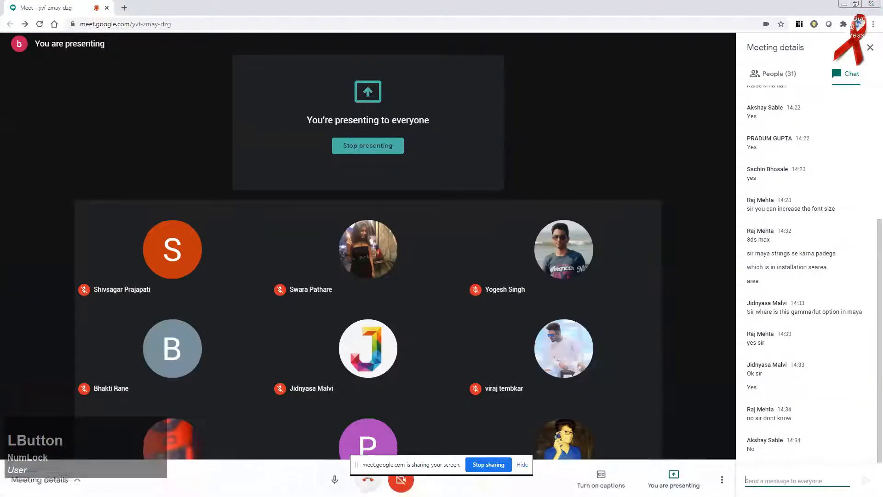
pyautogui.hotkey('alt', 'Tab')
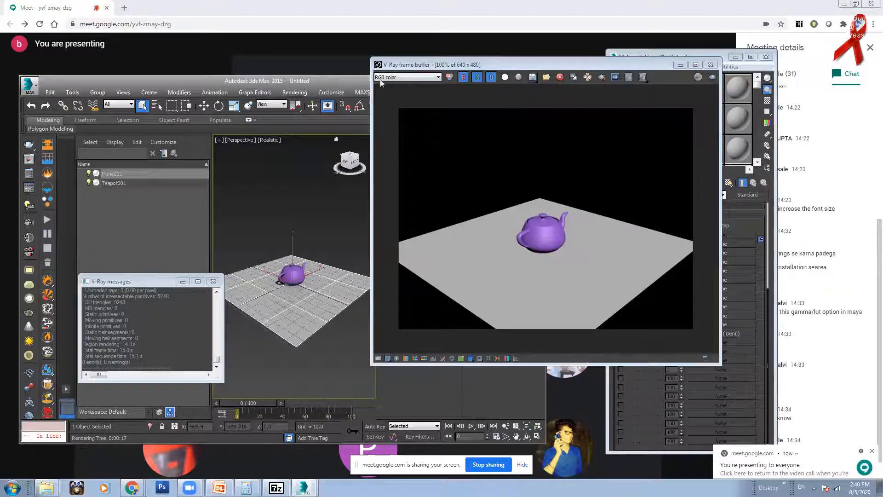
pyautogui.moveTo(483, 61); pyautogui.dragTo(557, 126)
pyautogui.click(533, 81)
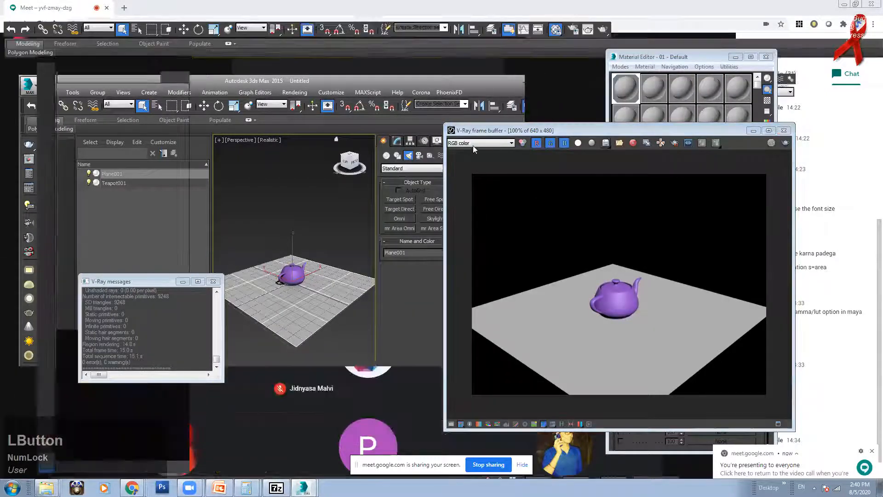
pyautogui.moveTo(699, 130); pyautogui.dragTo(408, 60)
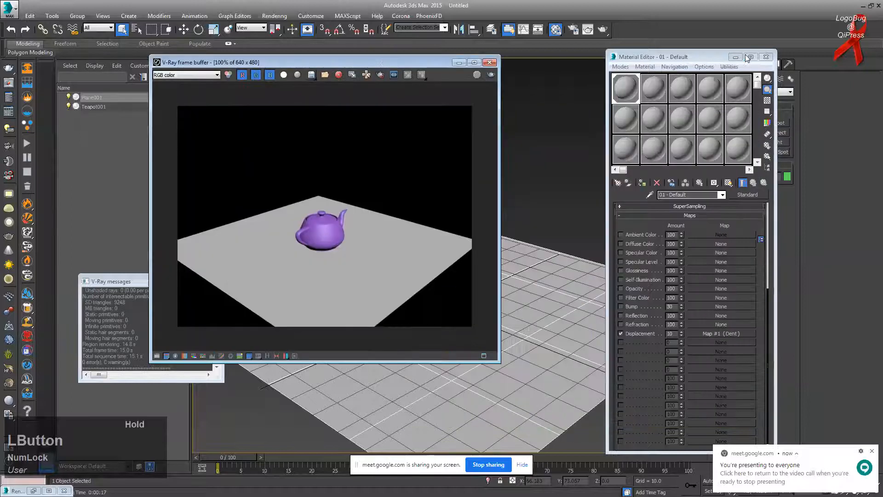
pyautogui.click(736, 56)
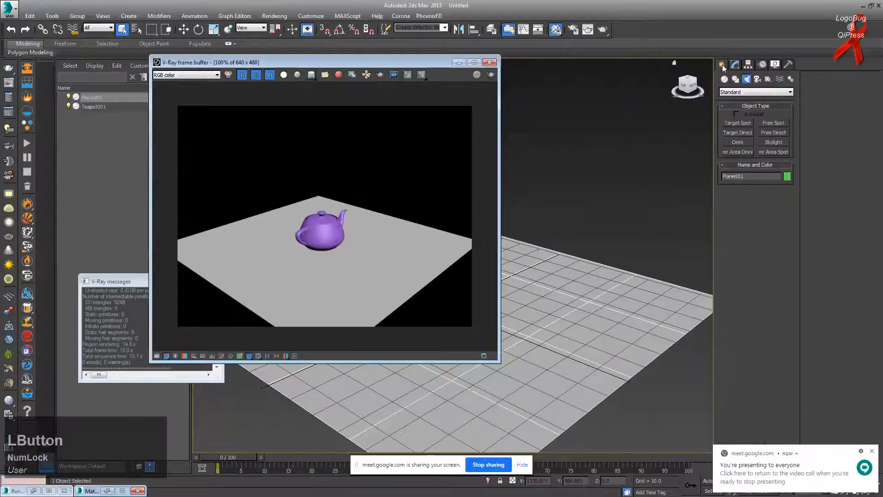
# Step: Set up creation of a VRayLight with Type Sphere from the VRay lights category
pyautogui.click(736, 92)
pyautogui.click(738, 115)
pyautogui.click(747, 93)
pyautogui.click(736, 107)
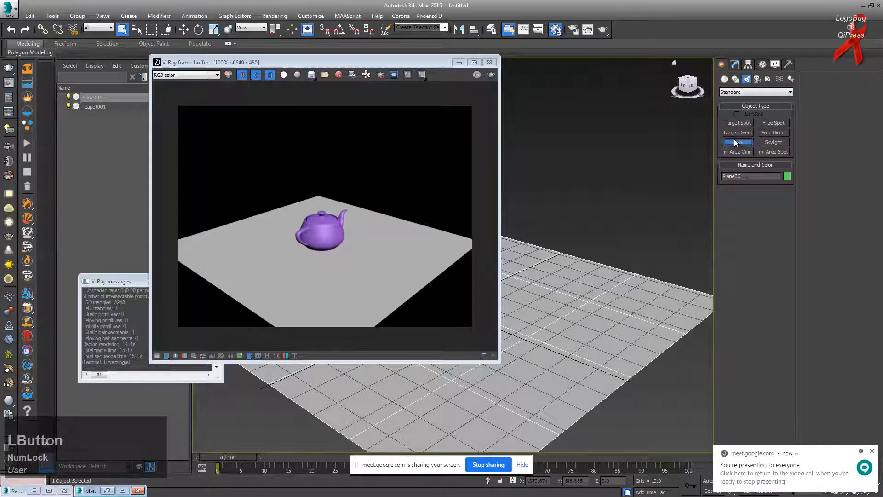
pyautogui.click(738, 142)
pyautogui.click(784, 92)
pyautogui.click(745, 115)
pyautogui.click(743, 123)
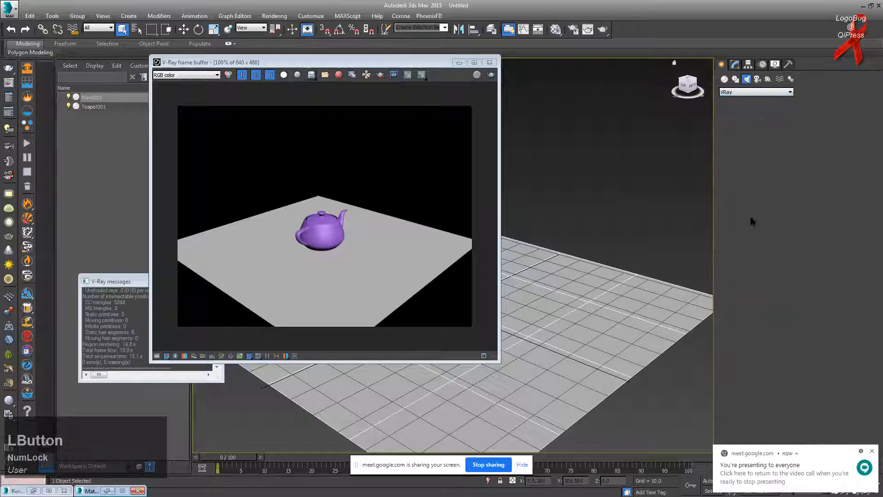
pyautogui.click(774, 183)
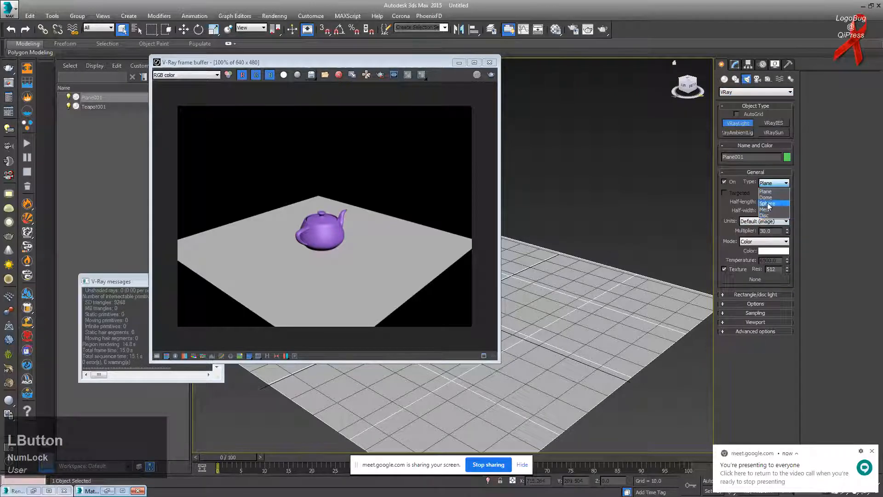
pyautogui.click(767, 203)
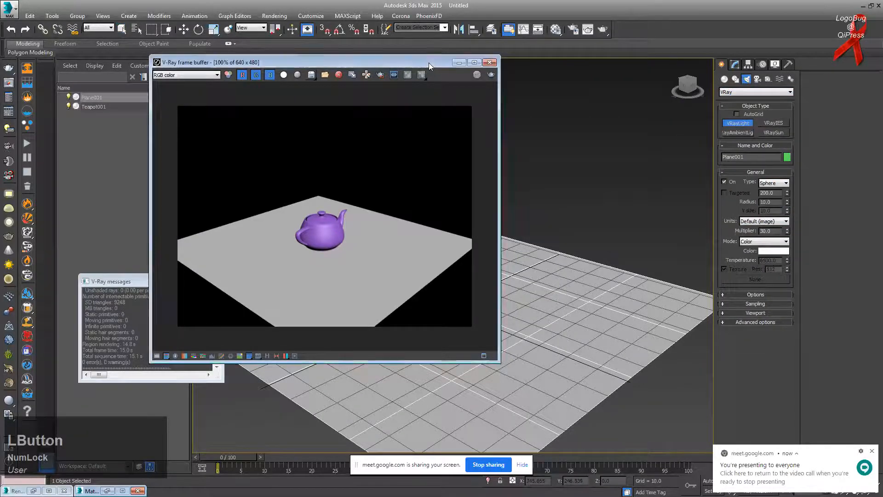
pyautogui.moveTo(429, 62); pyautogui.dragTo(280, 83)
pyautogui.scroll(-6, 587, 249)
# Step: Draw the sphere light at the plane corner, raise it about 50 units, and Shift-clone along X
pyautogui.moveTo(587, 249); pyautogui.dragTo(596, 172)
pyautogui.press('w')
pyautogui.keyDown('alt'); pyautogui.moveTo(611, 214); pyautogui.dragTo(602, 205, button='middle'); pyautogui.keyUp('alt')
pyautogui.moveTo(616, 198); pyautogui.dragTo(596, 199)
# Step: Clone the sphere light into a row of 7 instances and delete the original
pyautogui.click(408, 233)
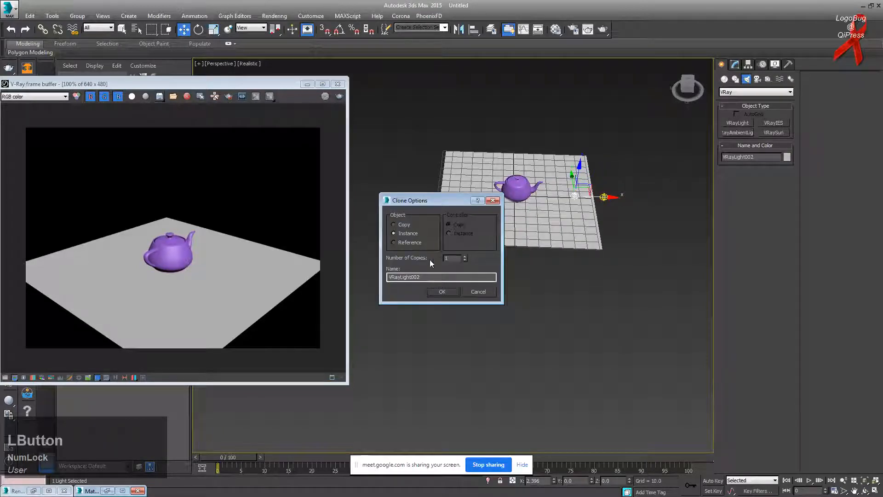
pyautogui.press('KP_7')
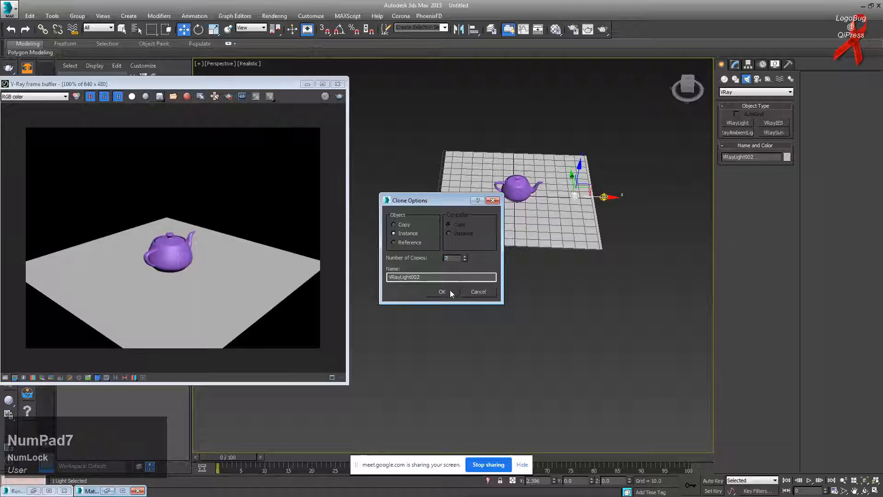
pyautogui.click(451, 291)
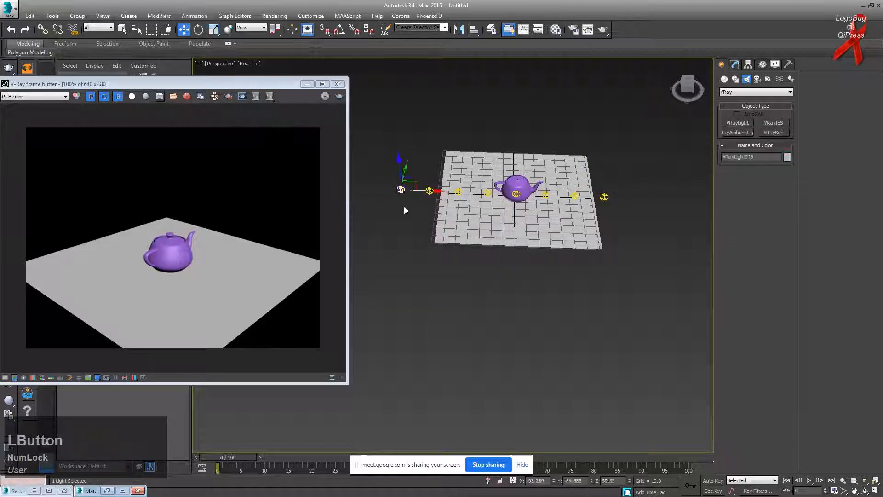
pyautogui.press('Delete')
# Step: Select the seven-light row and Shift-drag it sideways into 2 more instanced rows
pyautogui.keyDown('alt'); pyautogui.moveTo(404, 210); pyautogui.dragTo(445, 177, button='middle'); pyautogui.keyUp('alt')
pyautogui.moveTo(446, 177); pyautogui.dragTo(540, 214)
pyautogui.keyDown('alt'); pyautogui.moveTo(540, 214); pyautogui.dragTo(488, 198, button='middle'); pyautogui.keyUp('alt')
pyautogui.keyDown('shift'); pyautogui.moveTo(487, 198); pyautogui.dragTo(429, 197); pyautogui.keyUp('shift')
pyautogui.click(465, 256)
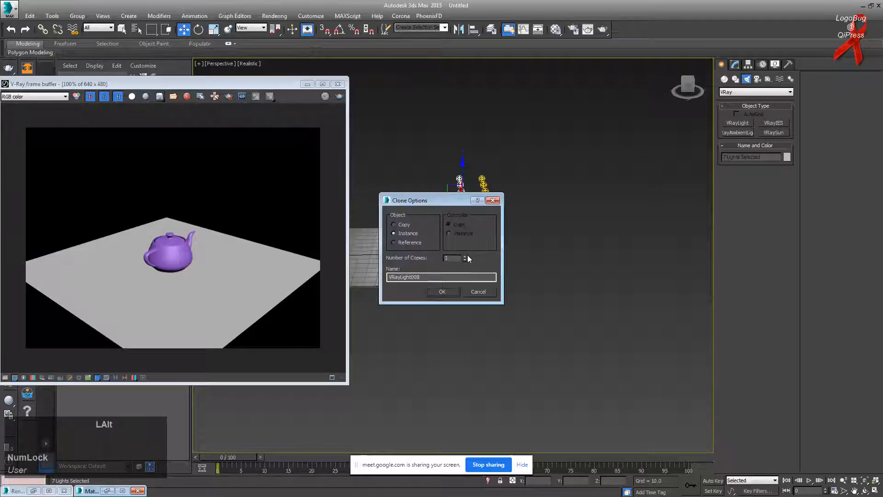
pyautogui.click(456, 290)
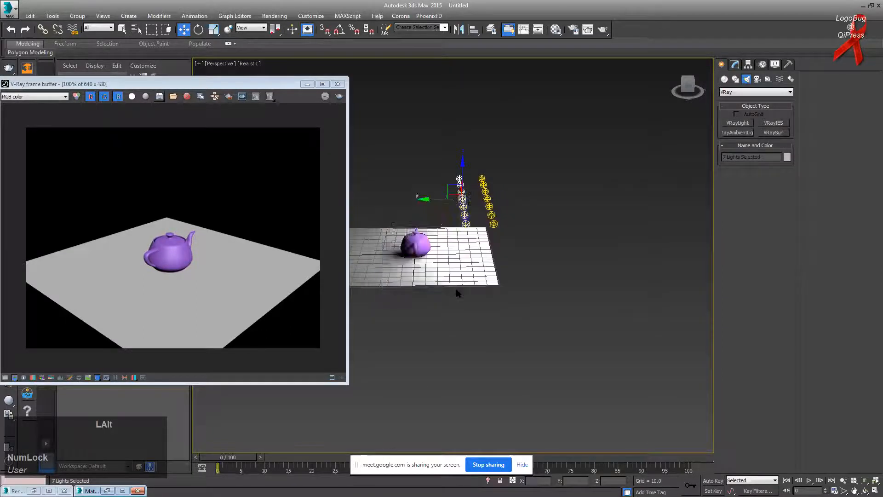
# Step: Deselect, inspect the finished light grid, and select one of the sphere lights
pyautogui.moveTo(443, 195); pyautogui.dragTo(564, 200, button='middle')
pyautogui.click(498, 208)
pyautogui.scroll(5, 564, 200)
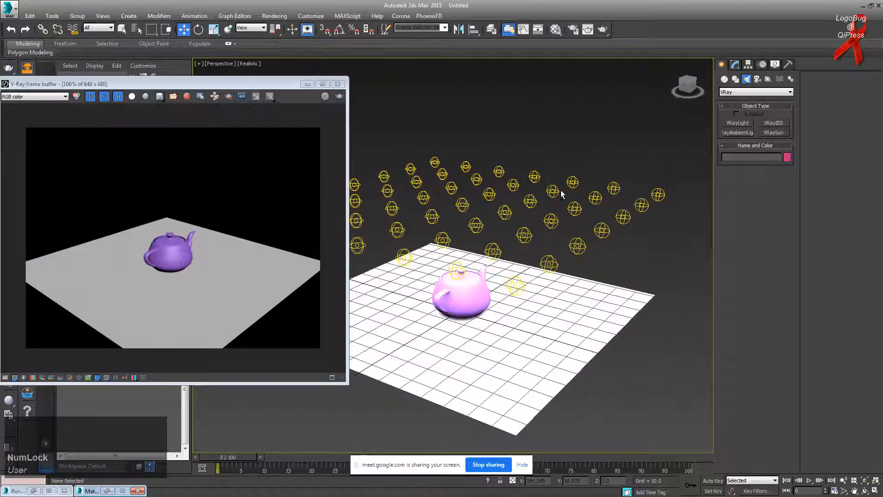
pyautogui.keyDown('alt'); pyautogui.moveTo(576, 236); pyautogui.dragTo(619, 207, button='middle'); pyautogui.keyUp('alt')
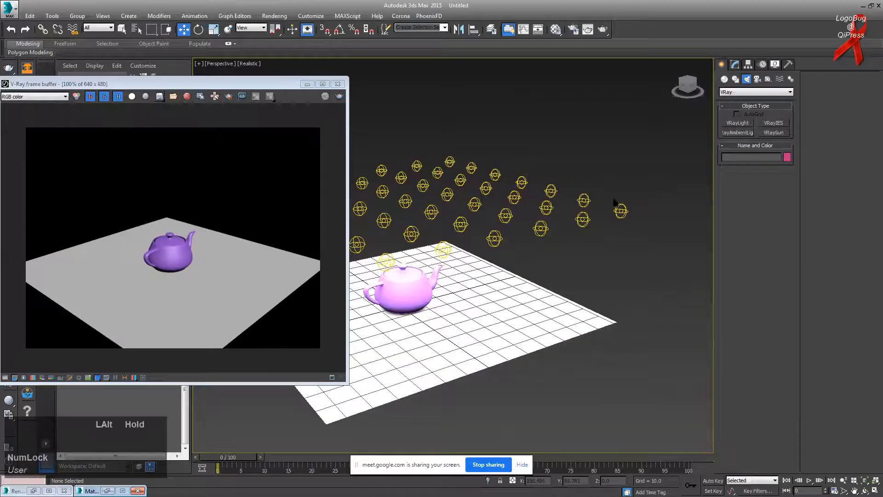
pyautogui.click(621, 212)
# Step: Change the selected sphere light's colour to a soft peach
pyautogui.click(736, 65)
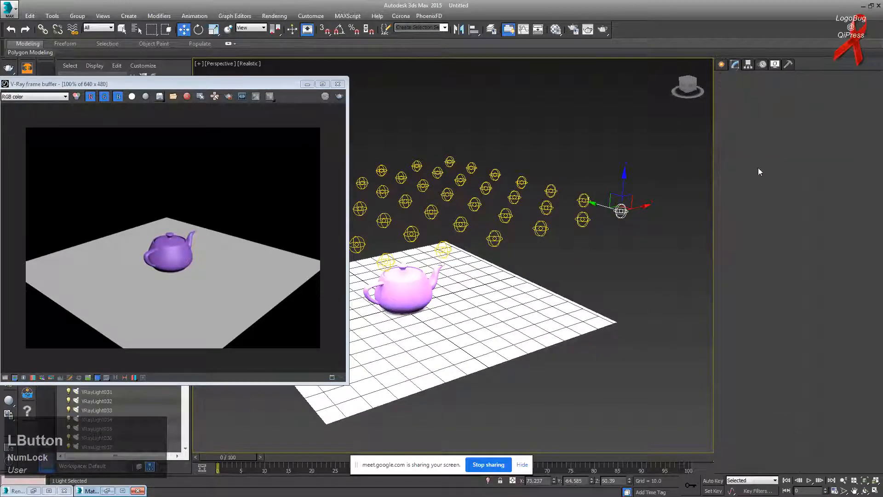
pyautogui.click(774, 308)
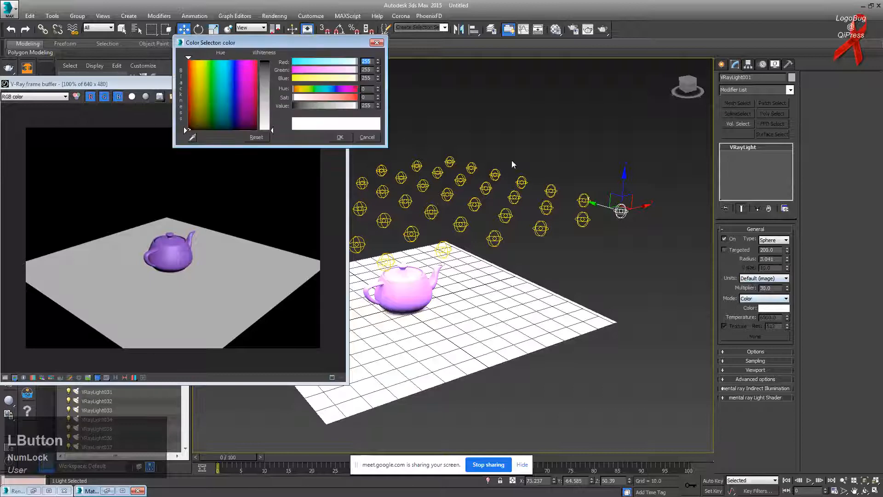
pyautogui.click(193, 60)
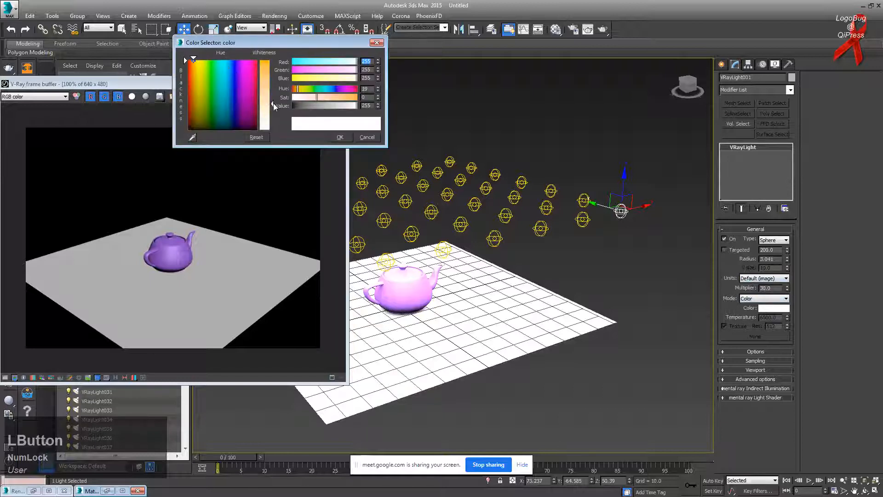
pyautogui.moveTo(272, 101); pyautogui.dragTo(271, 92)
pyautogui.click(340, 137)
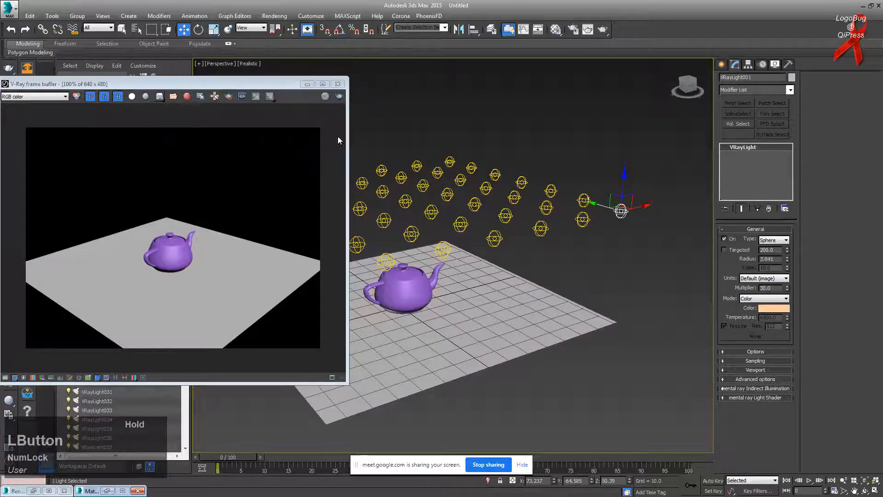
# Step: Re-render the scene with the peach lights, then abort the render
pyautogui.moveTo(457, 246); pyautogui.dragTo(532, 244, button='middle')
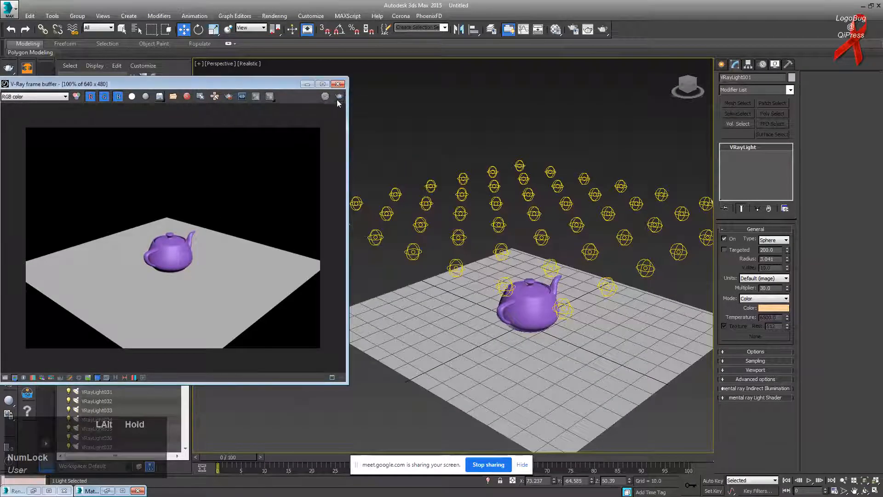
pyautogui.click(339, 97)
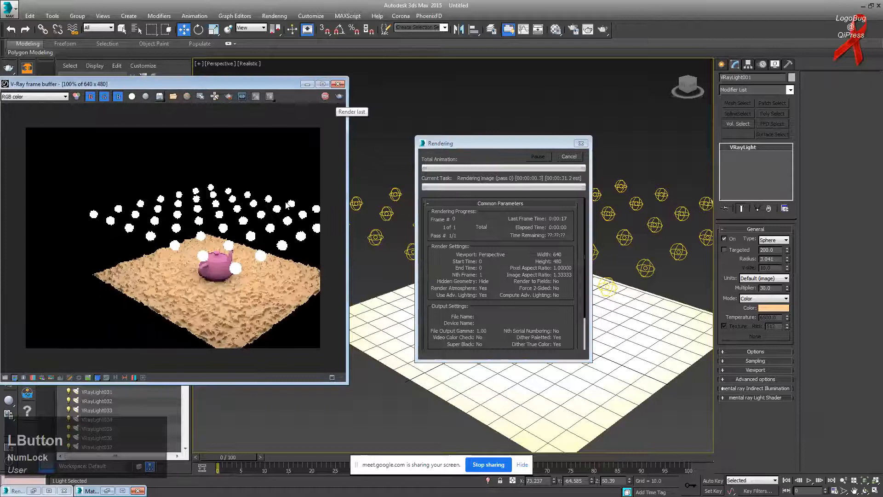
pyautogui.click(245, 243)
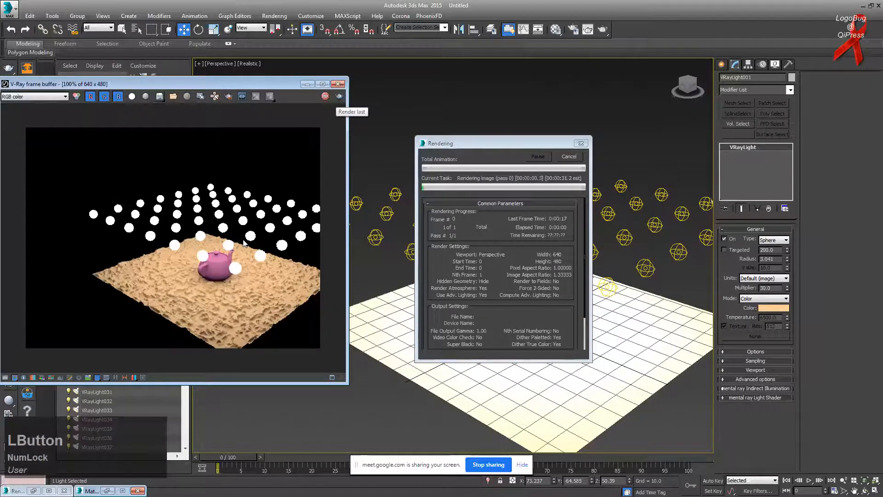
pyautogui.press('Escape')
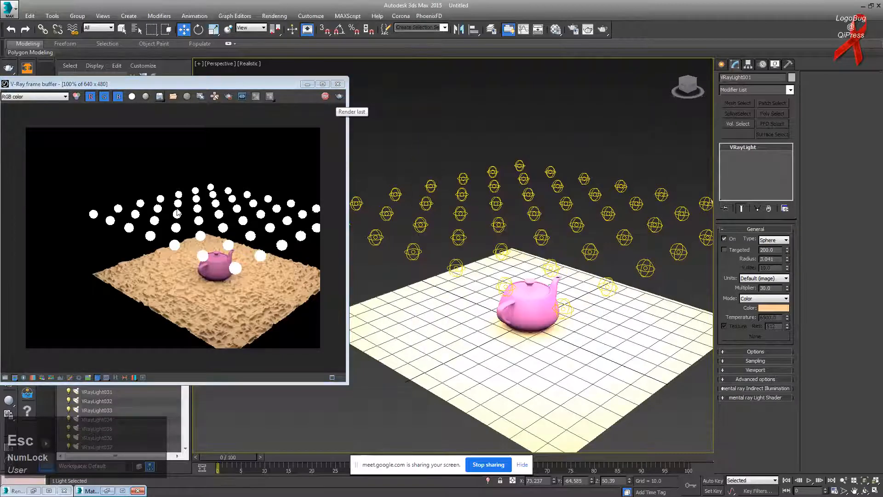
# Step: Start and stop another V-Ray render, then bring up Render Setup
pyautogui.scroll(5, 237, 238)
pyautogui.scroll(2, 257, 286)
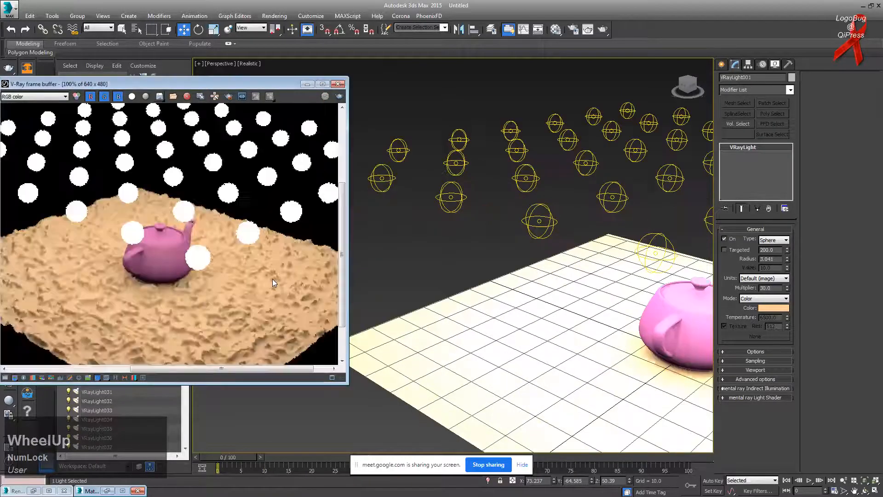
pyautogui.scroll(-2, 180, 231)
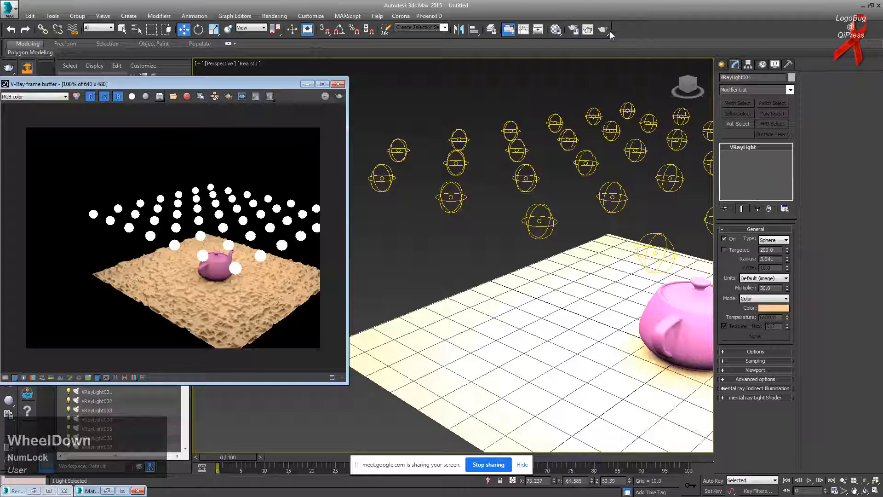
pyautogui.click(603, 29)
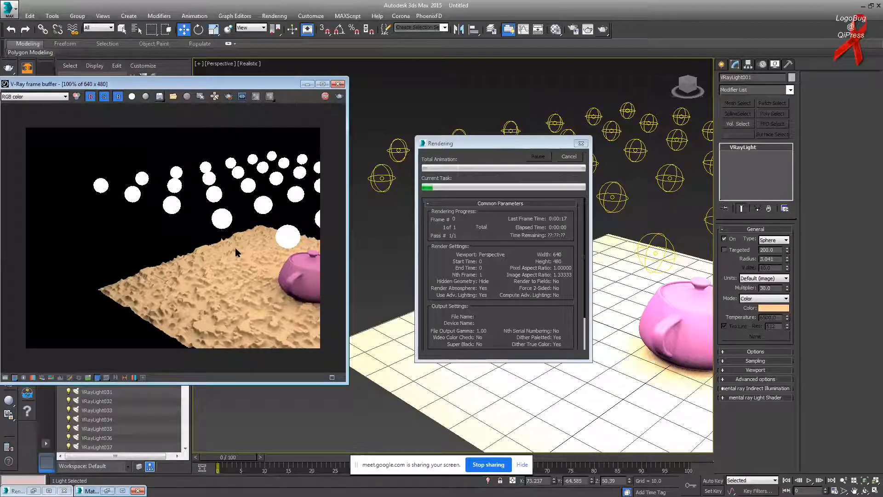
pyautogui.press('Escape')
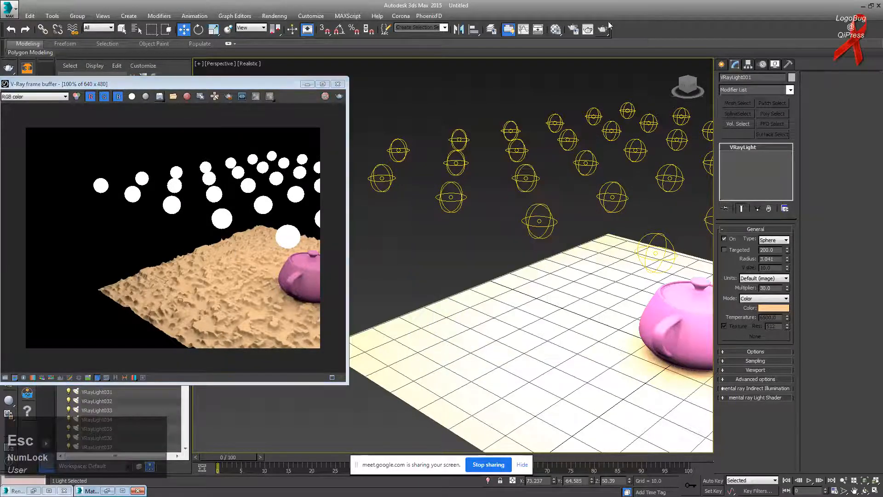
pyautogui.click(573, 29)
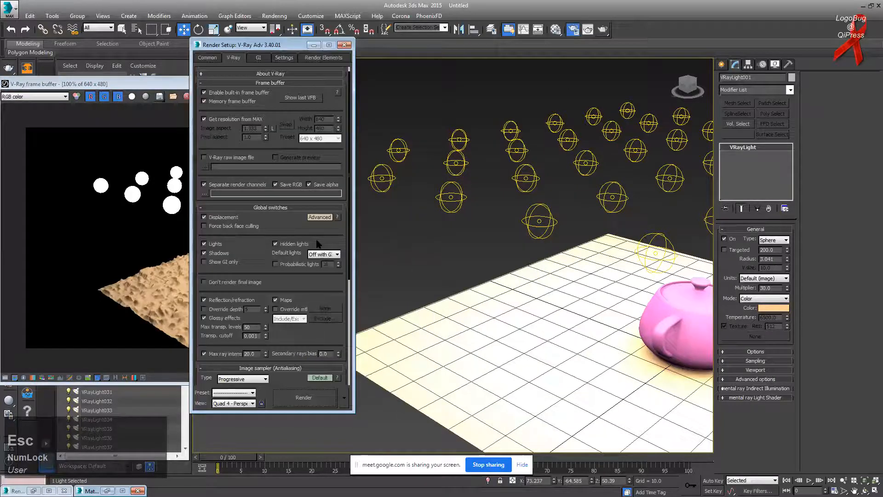
# Step: Switch V-Ray's image sampler type from Progressive to Bucket and close Render Setup
pyautogui.moveTo(265, 268); pyautogui.dragTo(266, 182)
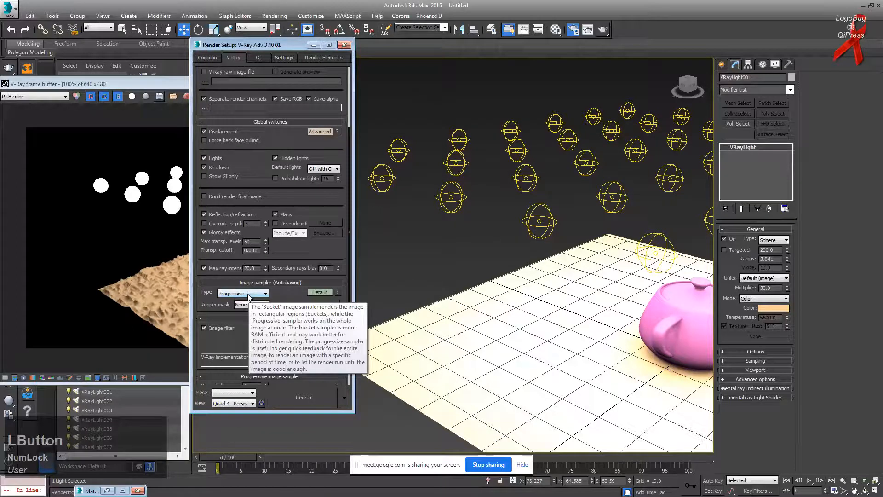
pyautogui.click(248, 294)
pyautogui.click(240, 301)
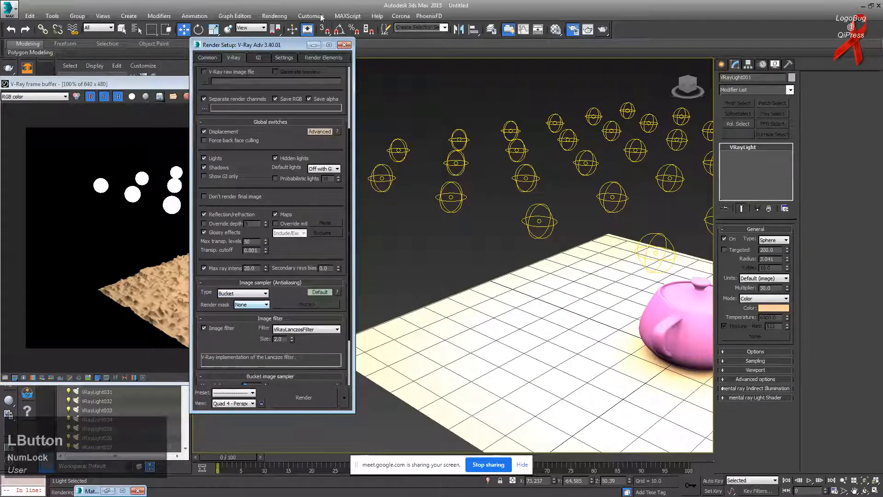
pyautogui.click(344, 45)
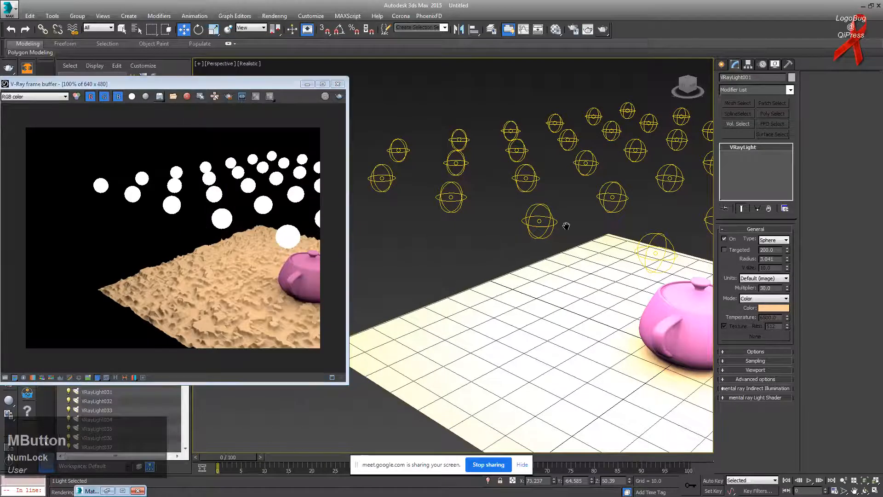
# Step: Orbit and zoom out the viewport, then render production
pyautogui.keyDown('alt'); pyautogui.moveTo(616, 240); pyautogui.dragTo(603, 226, button='middle'); pyautogui.keyUp('alt')
pyautogui.scroll(-4, 602, 224)
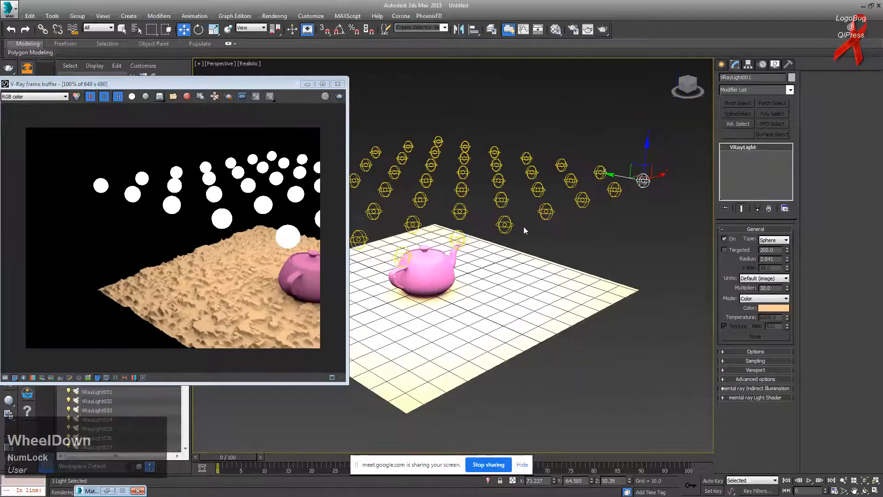
pyautogui.click(603, 29)
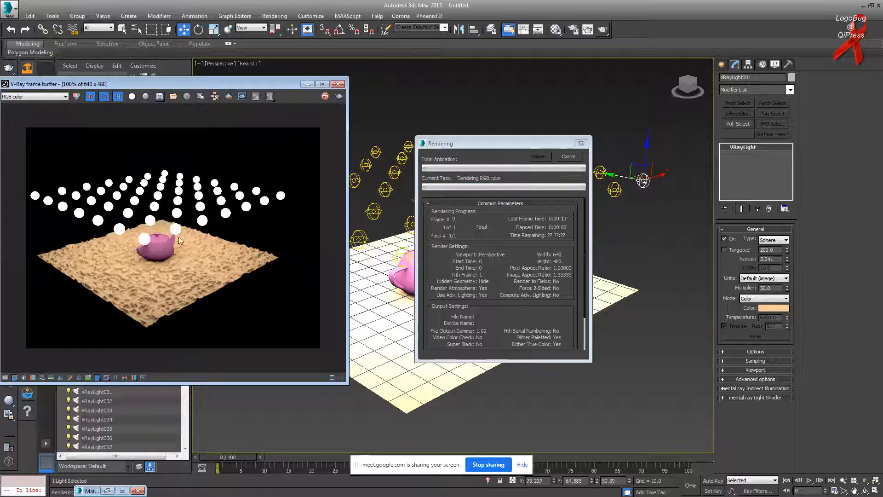
# Step: Reselect VRayLight001 and tick Invisible in its Options rollout
pyautogui.click(663, 231)
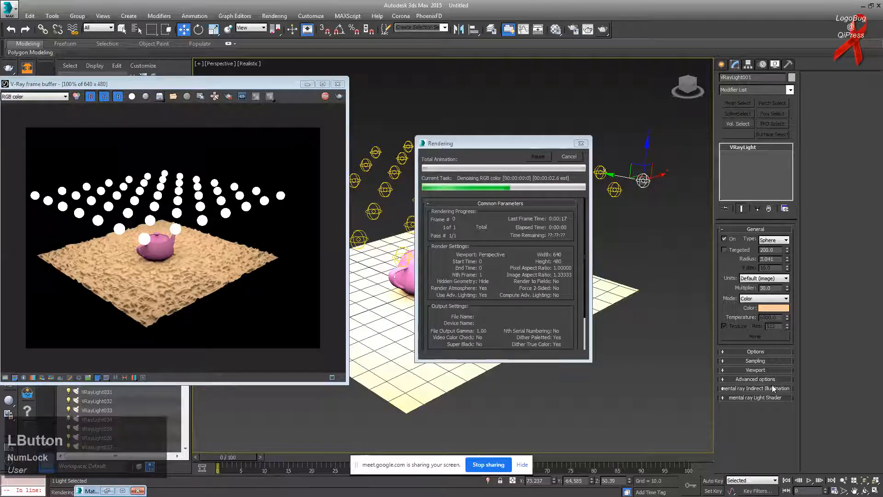
pyautogui.click(650, 184)
pyautogui.click(643, 177)
pyautogui.click(747, 351)
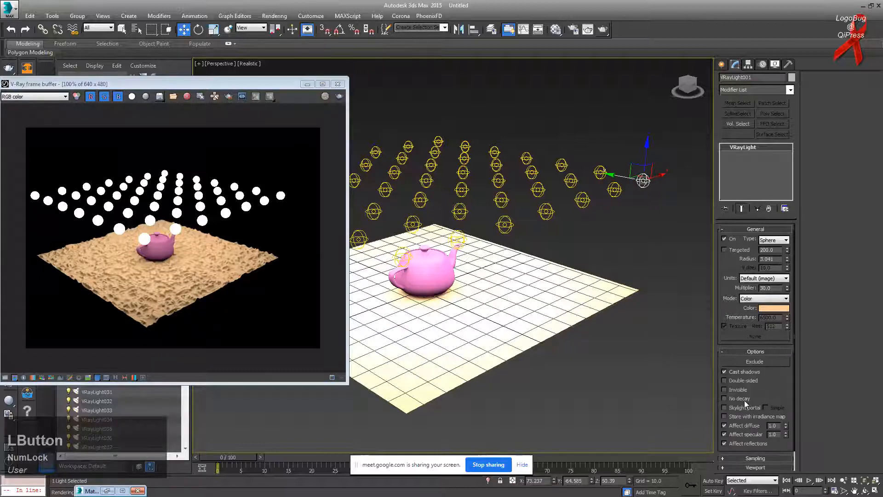
pyautogui.click(725, 390)
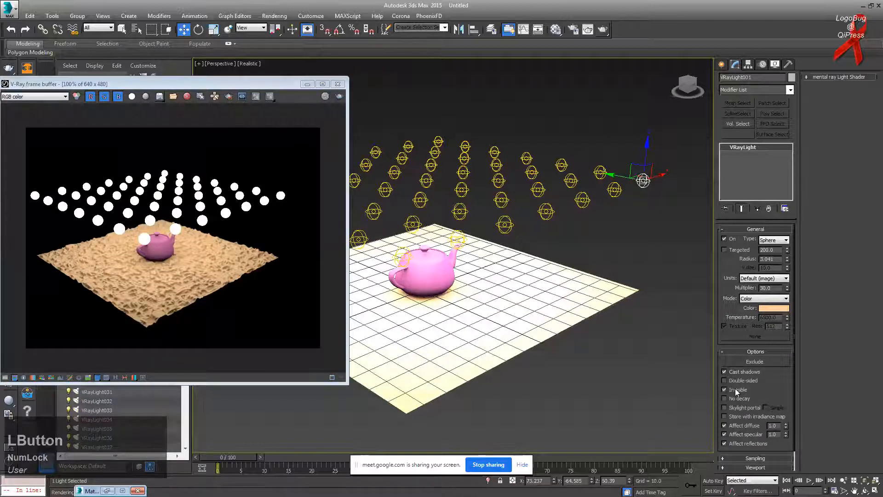
# Step: Move the render window aside, set the viewport to Shaded, and deselect the light
pyautogui.click(206, 242)
pyautogui.moveTo(251, 84); pyautogui.dragTo(335, 84)
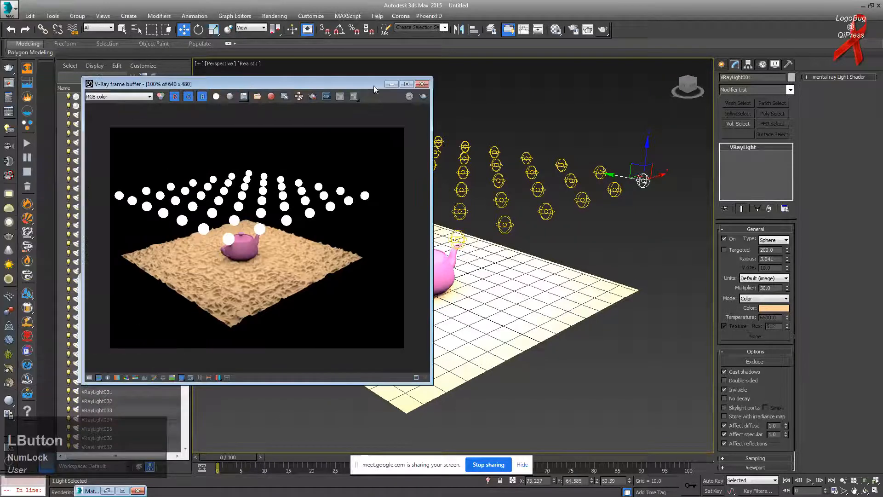
pyautogui.click(259, 63)
pyautogui.click(272, 81)
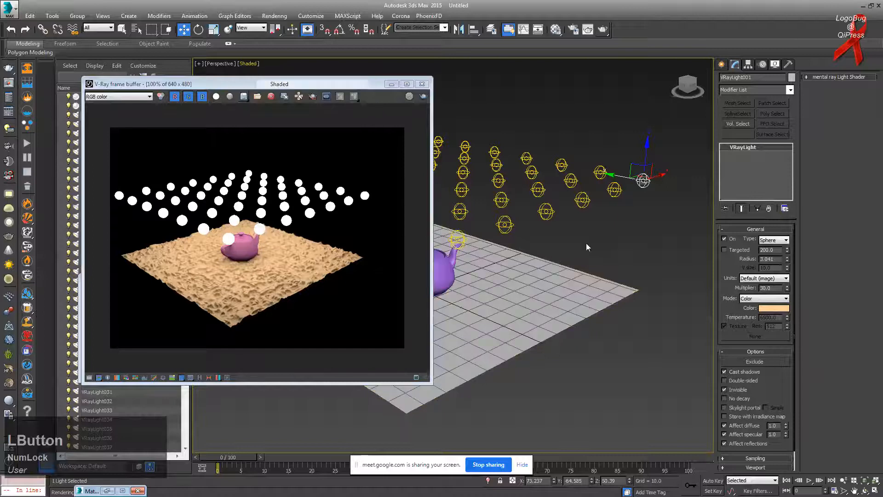
pyautogui.click(587, 217)
# Step: Move the minimized material window aside and reopen Render Setup beside the render
pyautogui.moveTo(92, 491); pyautogui.dragTo(111, 422)
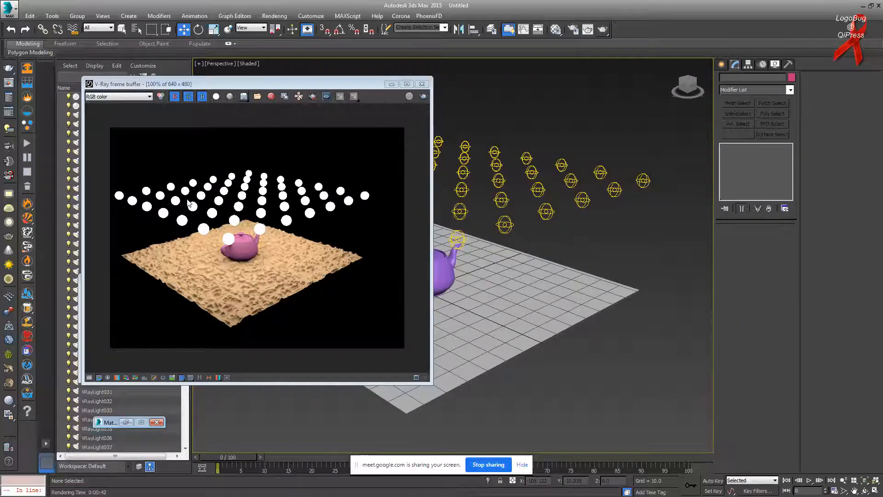
pyautogui.click(572, 30)
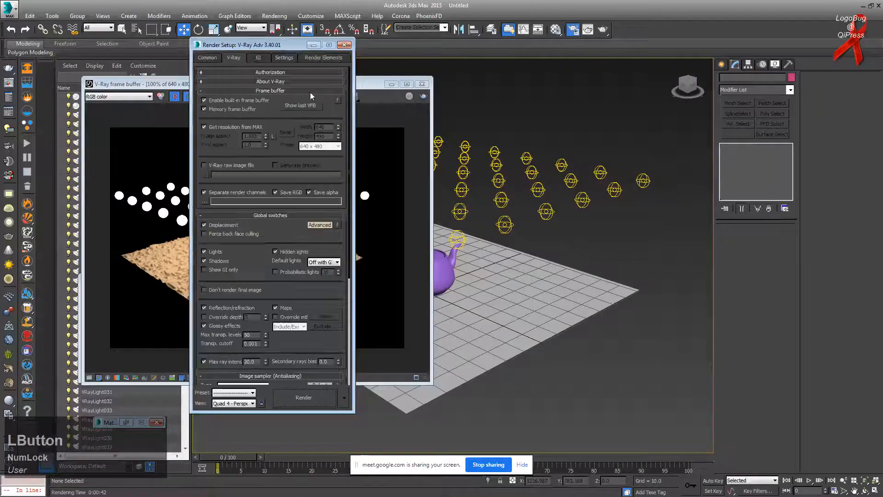
pyautogui.moveTo(256, 44); pyautogui.dragTo(378, 47)
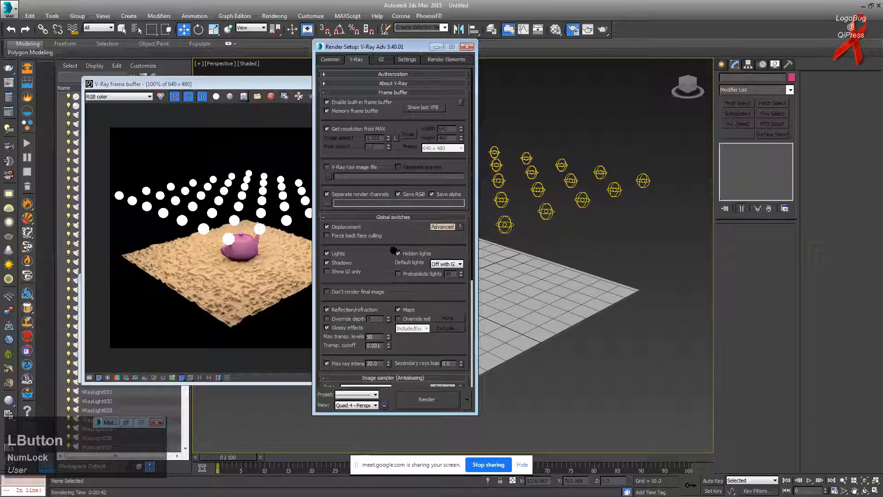
# Step: Enable Probabilistic lights in Global switches and set its value to 2
pyautogui.click(423, 275)
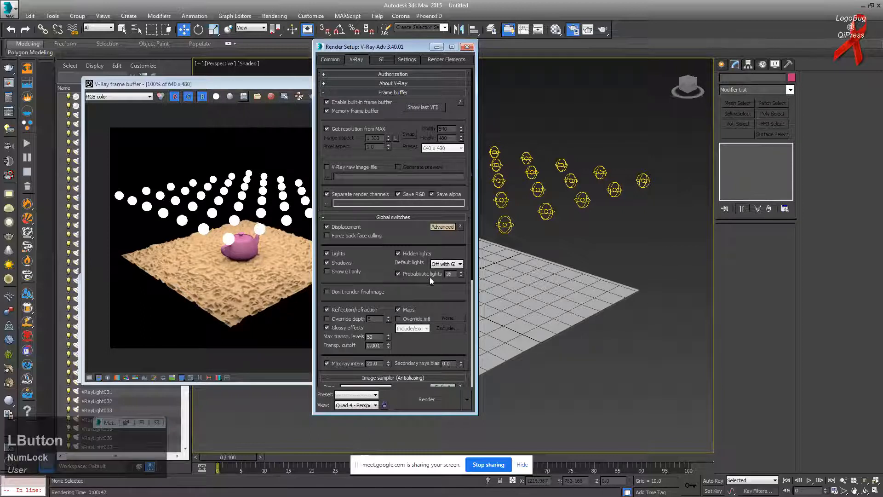
pyautogui.doubleClick(449, 273)
pyautogui.write('2')
pyautogui.press('KP_Enter')
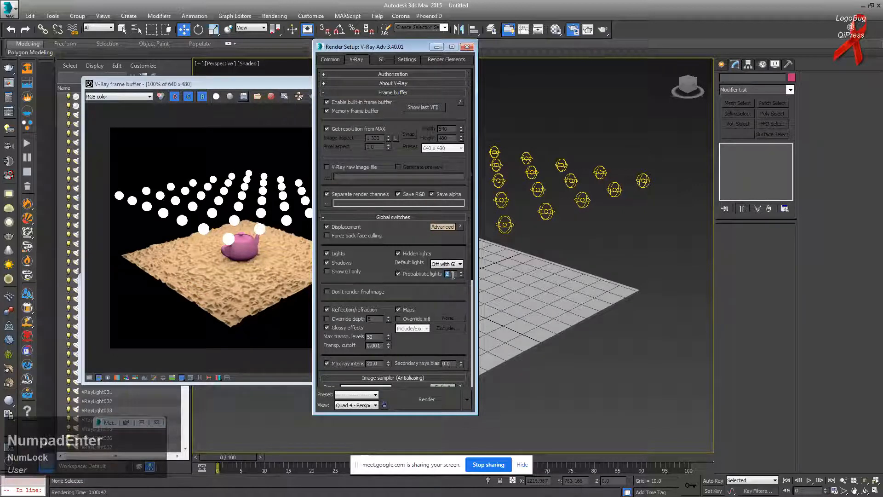
pyautogui.click(256, 264)
pyautogui.moveTo(315, 84); pyautogui.dragTo(277, 83)
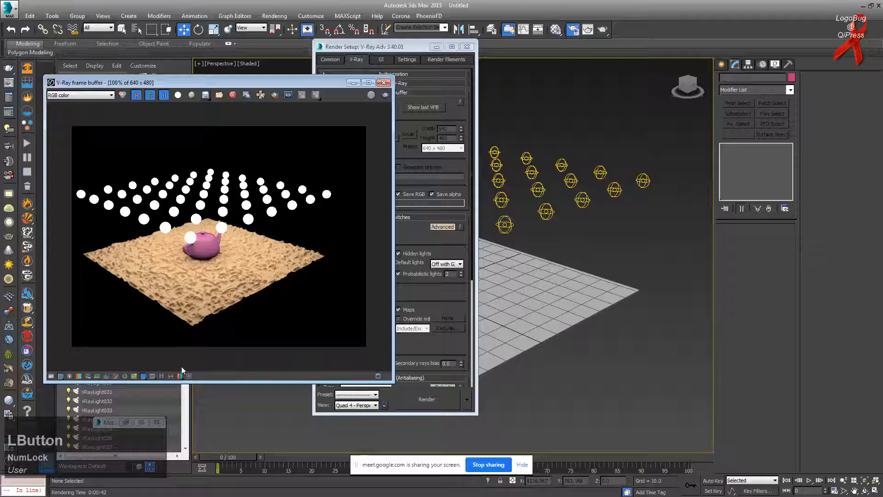
# Step: Open the frame buffer history panel and save the current 41.8 s render to it
pyautogui.click(162, 376)
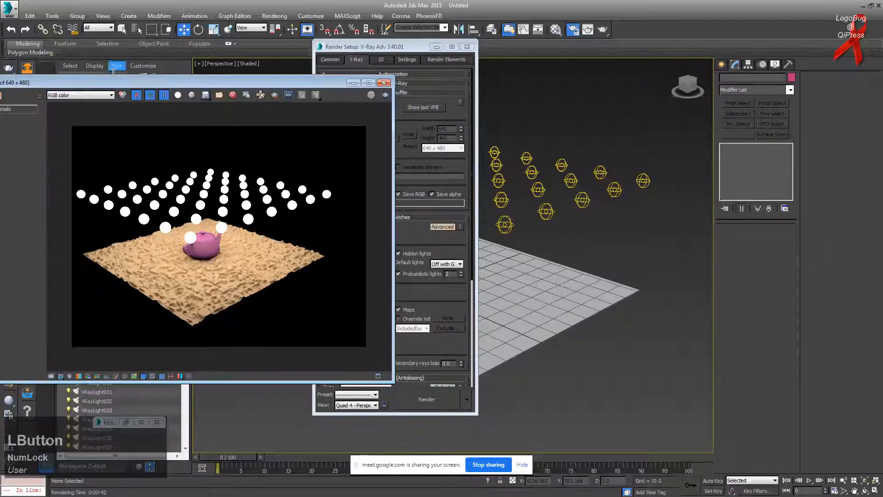
pyautogui.moveTo(124, 82); pyautogui.dragTo(244, 90)
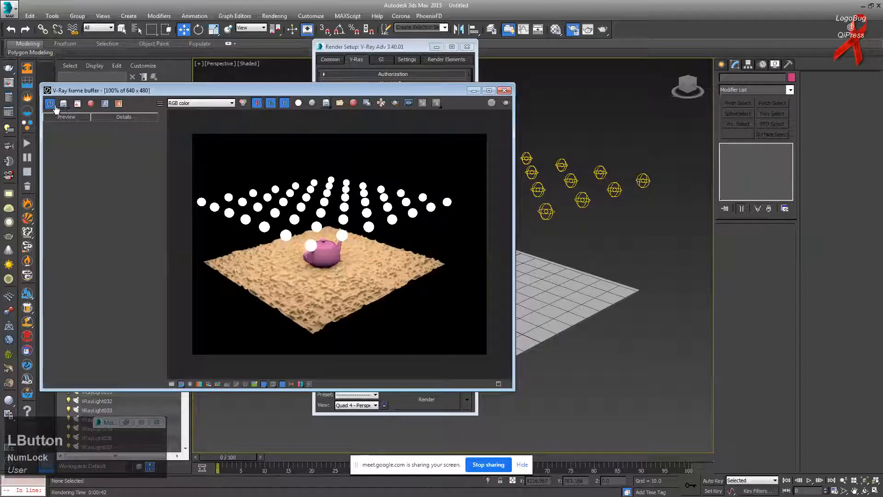
pyautogui.click(63, 104)
pyautogui.click(91, 133)
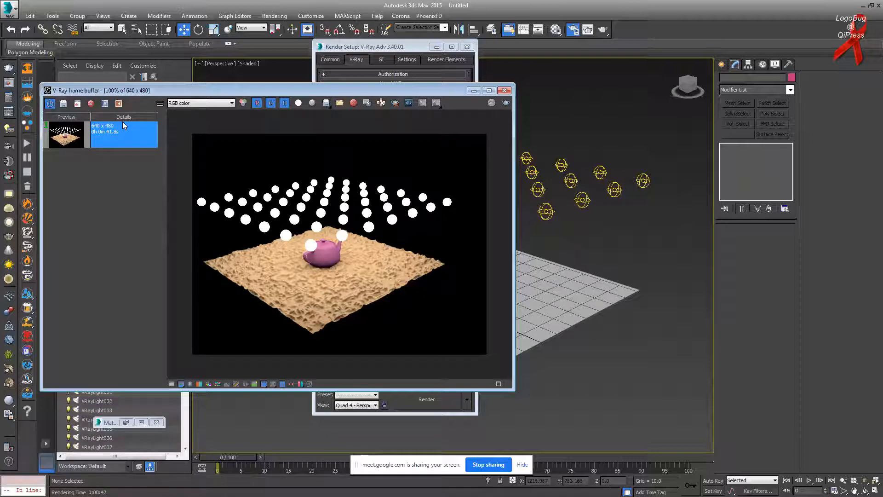
# Step: Re-render with invisible lights and view the new 28.7 s render in history
pyautogui.click(408, 47)
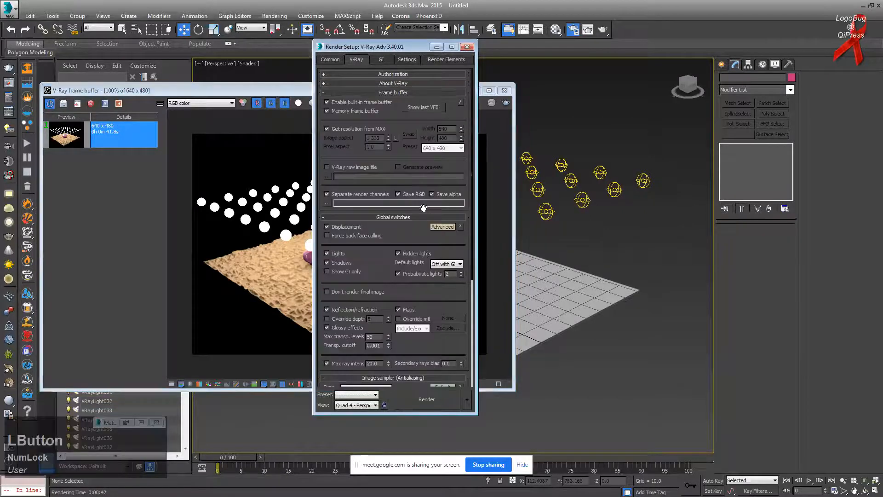
pyautogui.click(281, 91)
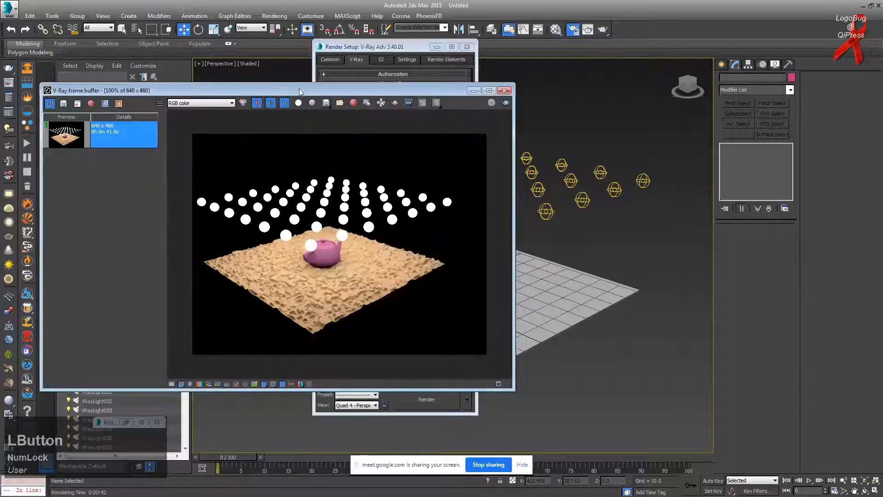
pyautogui.click(505, 103)
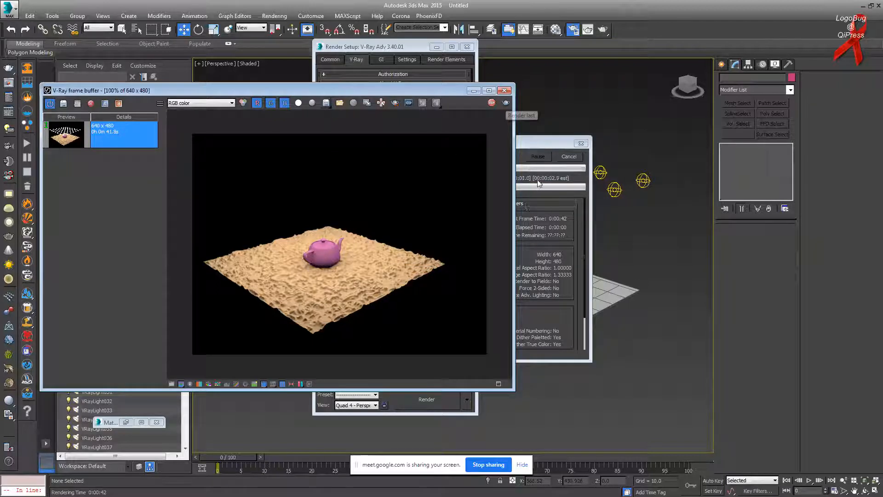
pyautogui.moveTo(460, 91); pyautogui.dragTo(492, 98)
pyautogui.click(98, 111)
pyautogui.click(155, 141)
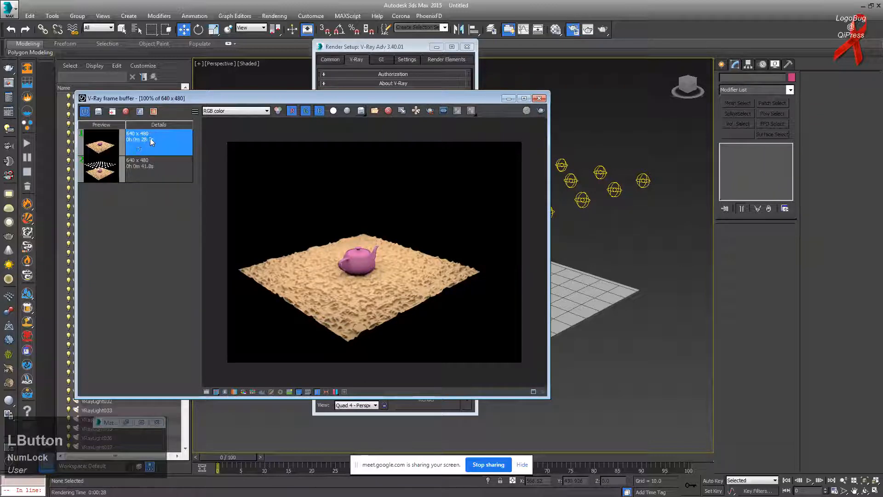
# Step: Set the earlier 41.8 s render as compare image A and the newer render as B
pyautogui.click(147, 167)
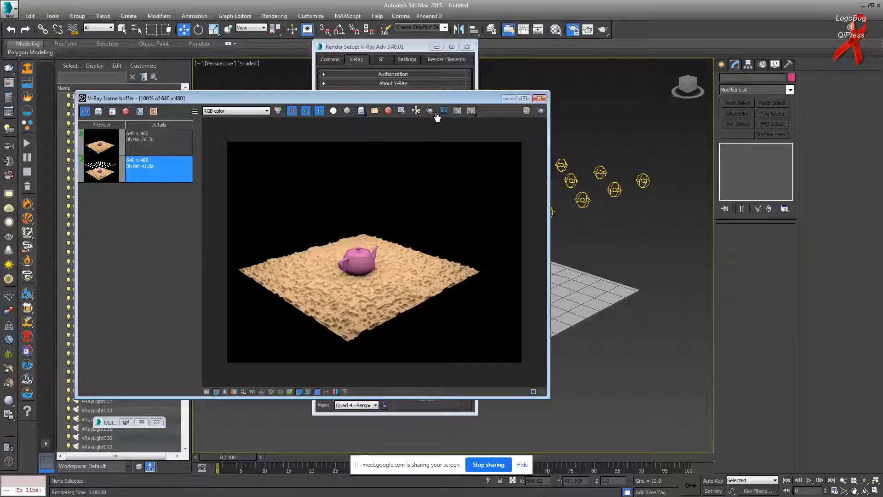
pyautogui.click(174, 177)
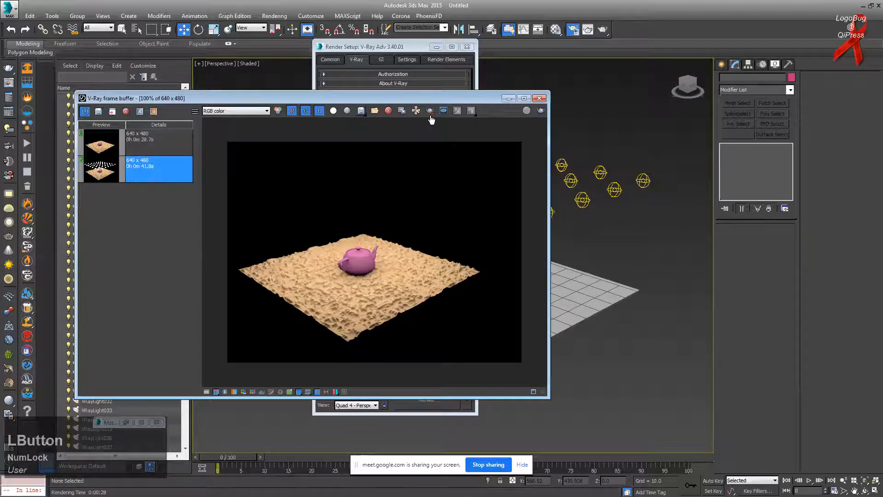
pyautogui.click(142, 111)
pyautogui.click(151, 135)
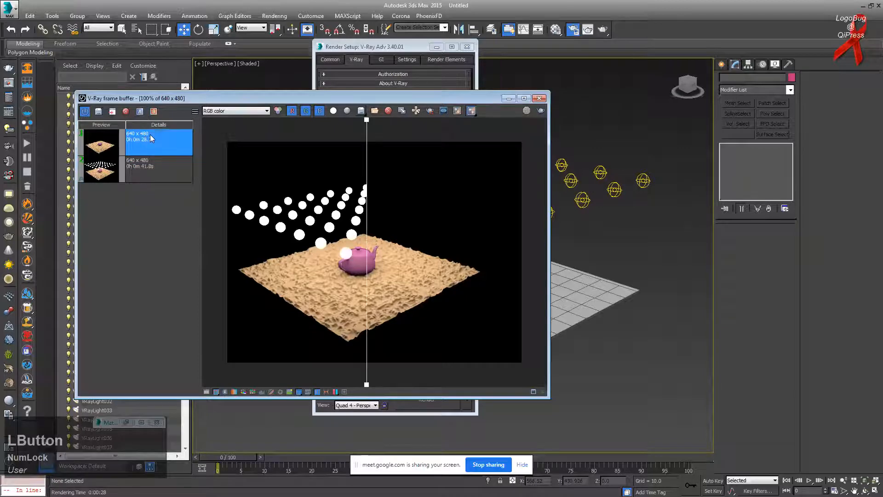
pyautogui.click(154, 111)
# Step: Slide the comparison split between the two renders, then switch to Google Meet
pyautogui.scroll(3, 378, 270)
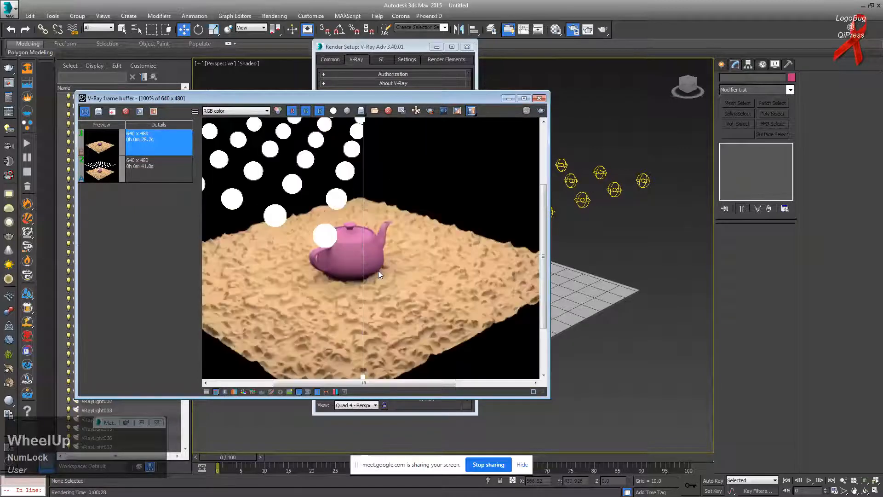
pyautogui.moveTo(371, 210); pyautogui.dragTo(393, 299)
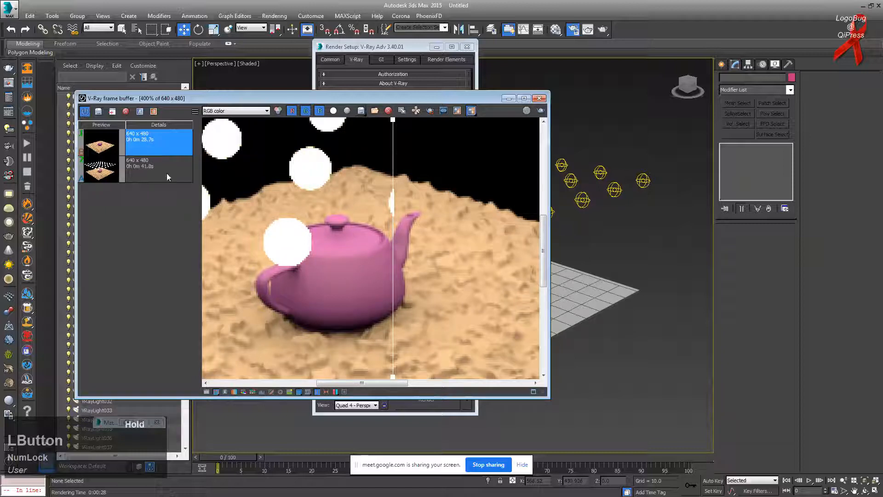
pyautogui.moveTo(394, 120); pyautogui.dragTo(316, 155)
pyautogui.scroll(-2, 369, 224)
pyautogui.scroll(1, 378, 266)
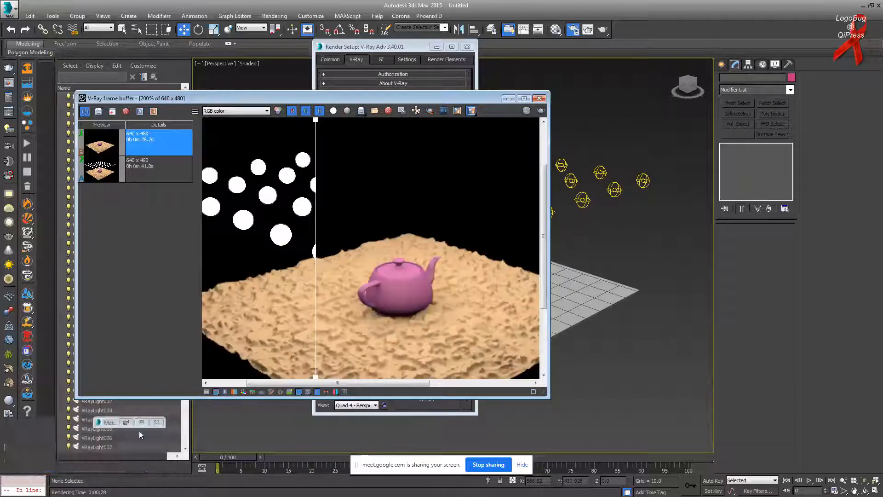
pyautogui.hotkey('alt', 'Tab')
pyautogui.hotkey('alt', 'Tab')
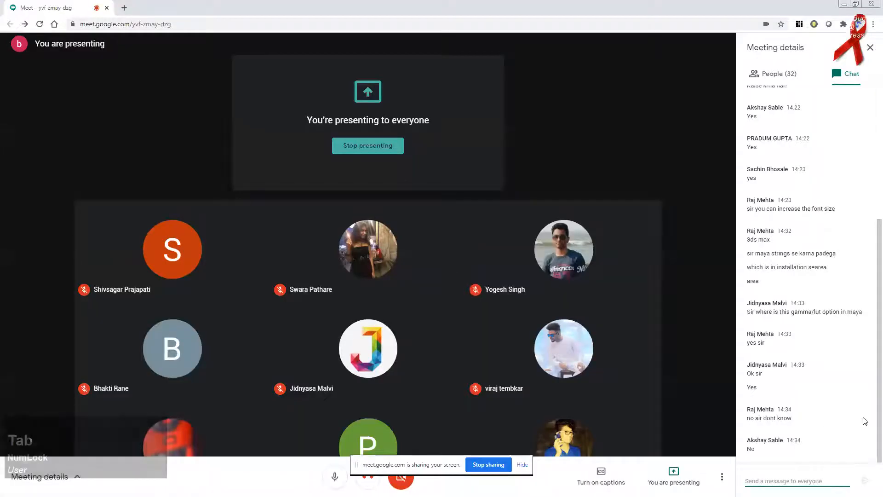
# Step: Check the latest Meet chat messages, then minimize Chrome to return to 3ds Max
pyautogui.click(870, 420)
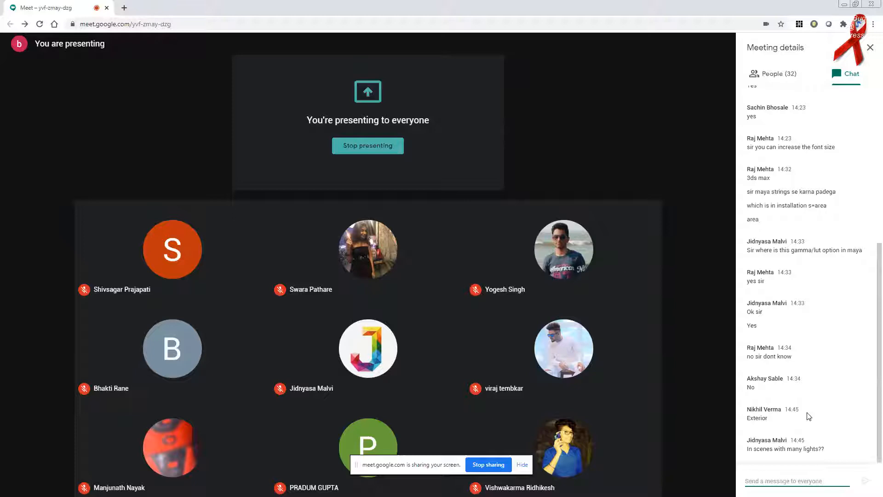
pyautogui.click(845, 4)
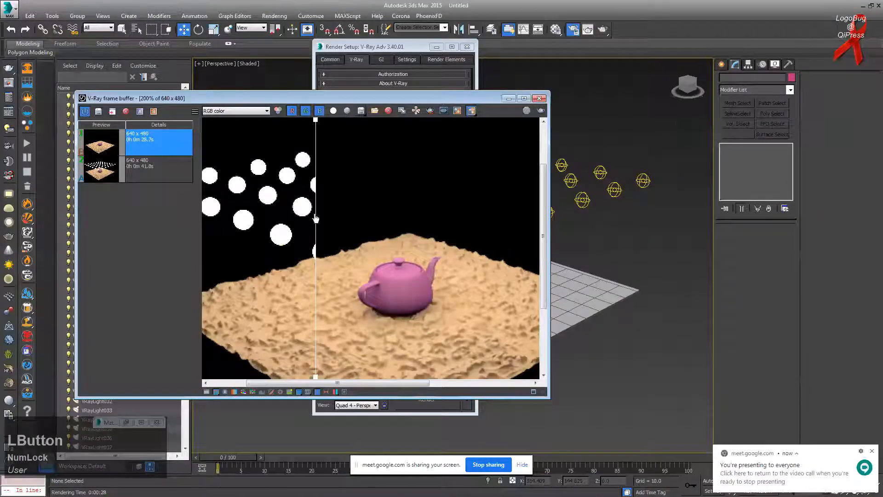
# Step: Place Render Setup beside the frame buffer and set Probabilistic lights to 12
pyautogui.click(433, 45)
pyautogui.moveTo(434, 46); pyautogui.dragTo(625, 49)
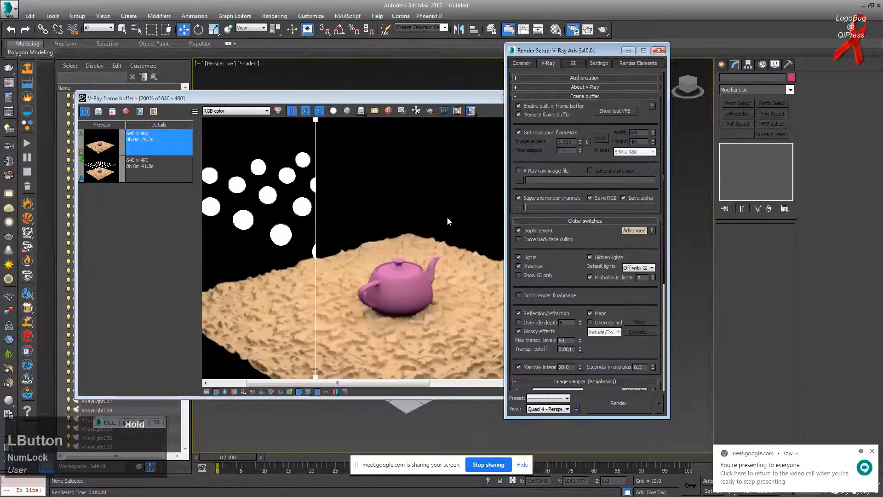
pyautogui.moveTo(316, 124); pyautogui.dragTo(351, 173)
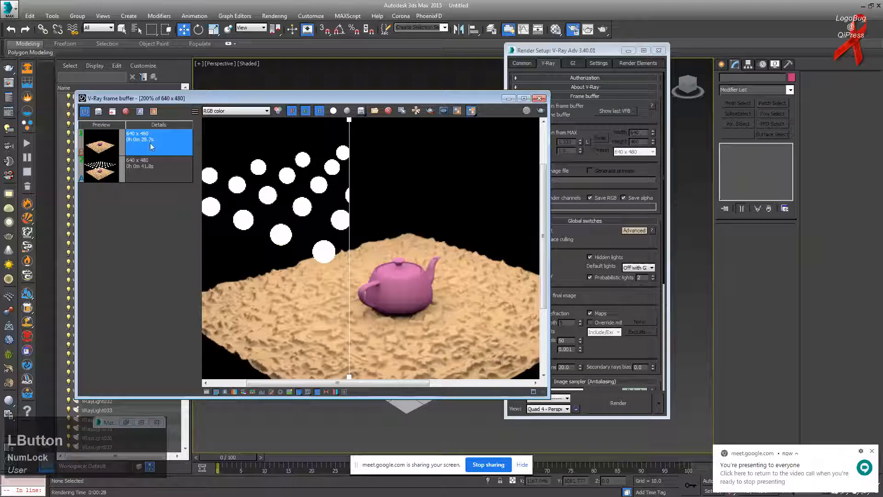
pyautogui.click(626, 280)
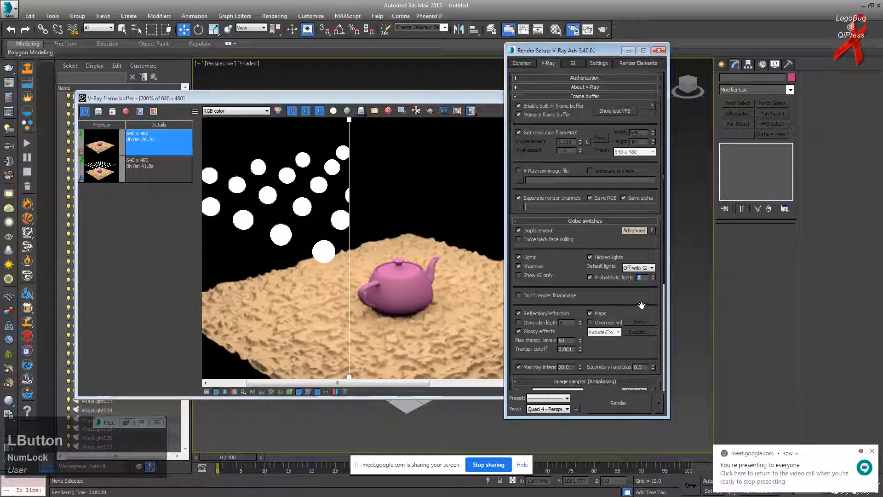
pyautogui.write('12')
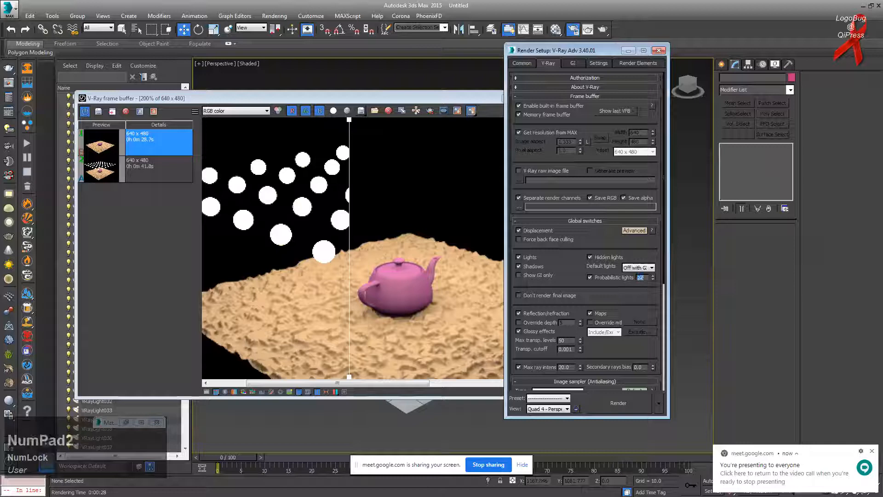
pyautogui.press('KP_Enter')
# Step: Adjust the frame buffer comparison split and start a new render
pyautogui.moveTo(348, 98)
pyautogui.mouseDown()
pyautogui.moveTo(338, 98)
pyautogui.moveTo(352, 98)
pyautogui.mouseUp()
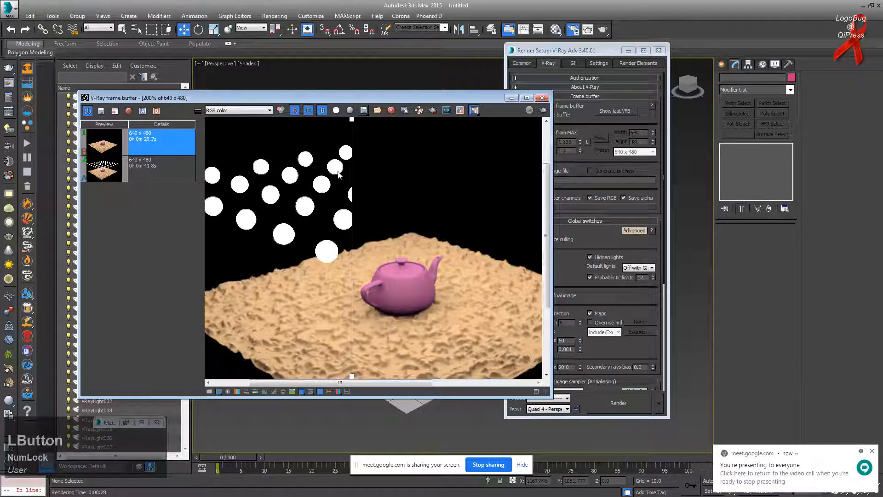
pyautogui.moveTo(352, 120)
pyautogui.mouseDown()
pyautogui.moveTo(311, 121)
pyautogui.moveTo(360, 120)
pyautogui.mouseUp()
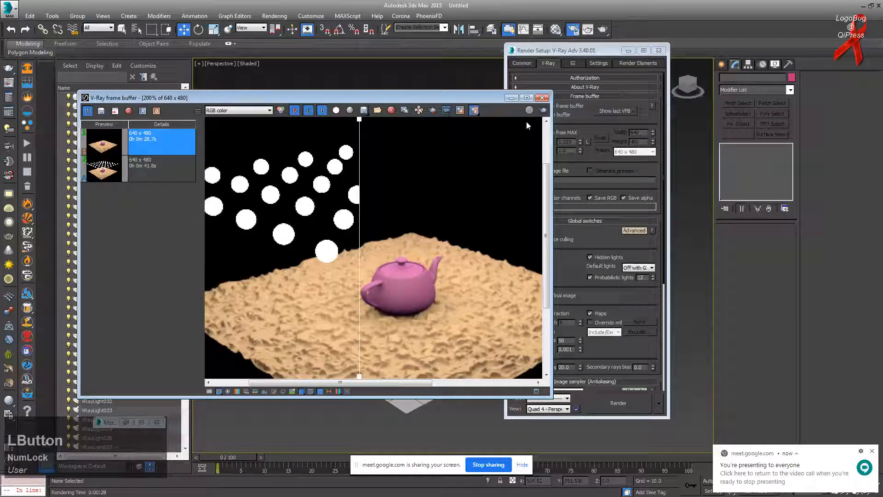
pyautogui.click(530, 110)
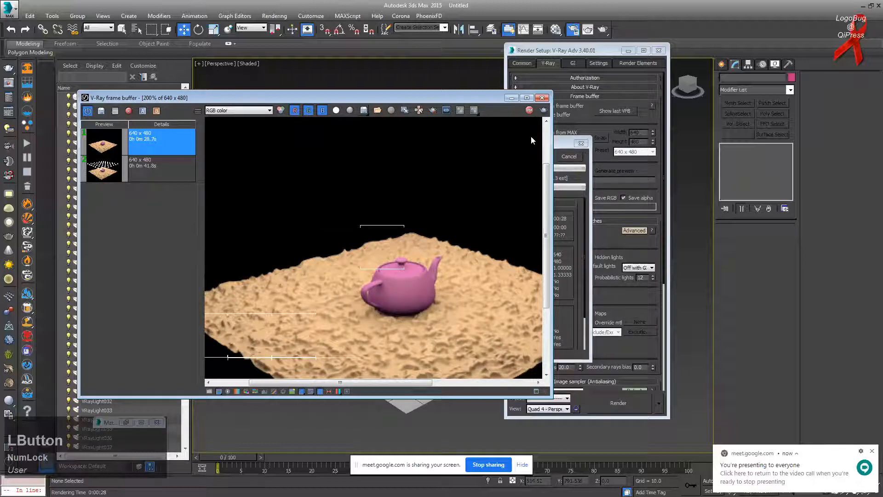
# Step: Zoom around the finished Probabilistic-lights-12 render and reset the frame buffer to 100%
pyautogui.scroll(2, 406, 270)
pyautogui.scroll(-3, 405, 267)
pyautogui.scroll(1, 405, 266)
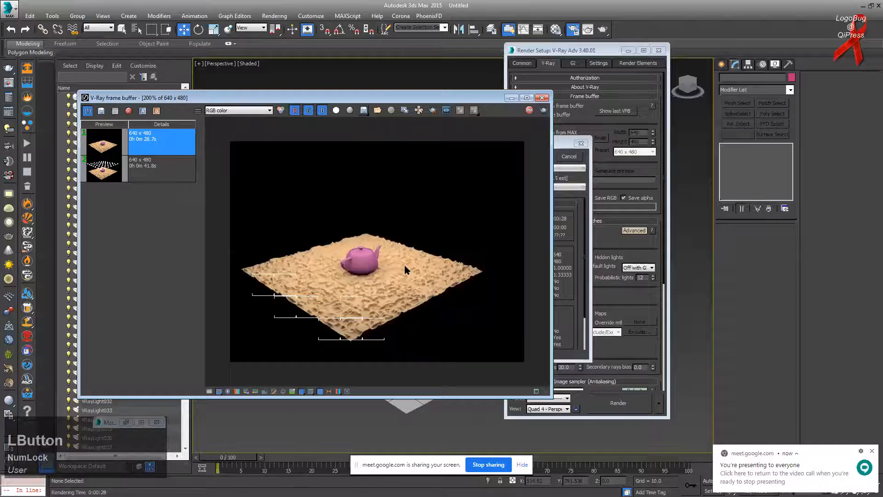
pyautogui.scroll(1, 407, 264)
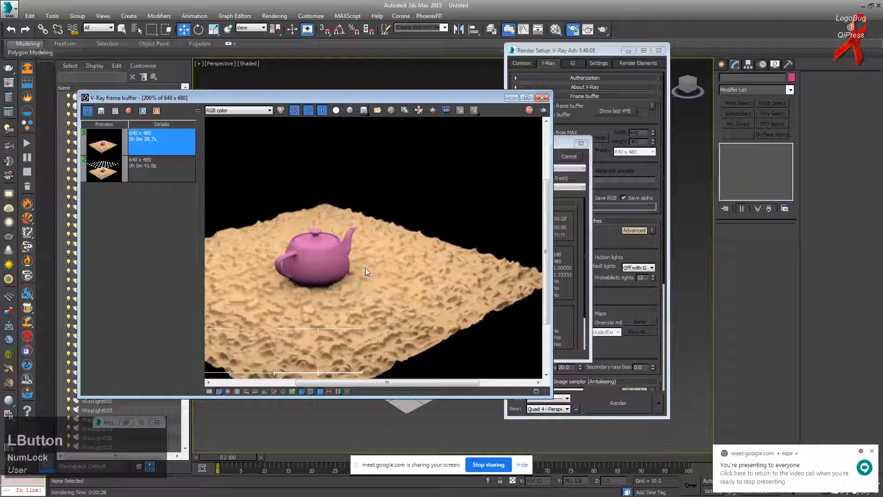
pyautogui.doubleClick(335, 256)
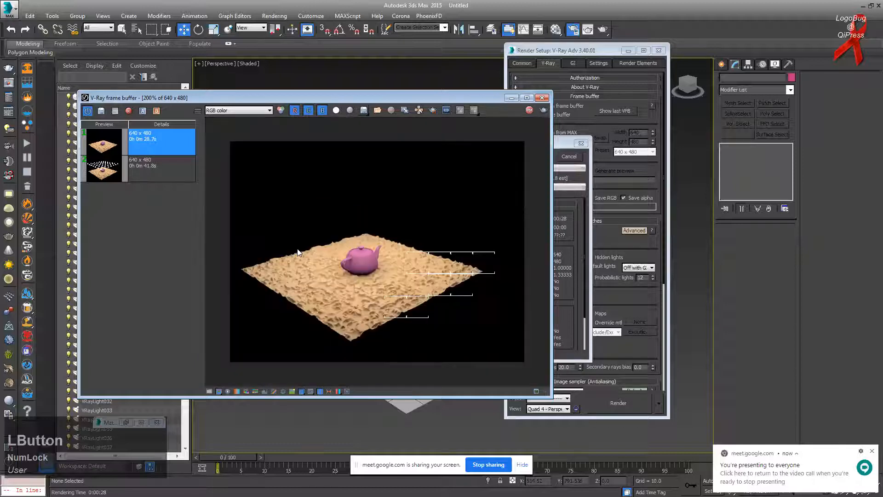
pyautogui.scroll(2, 298, 252)
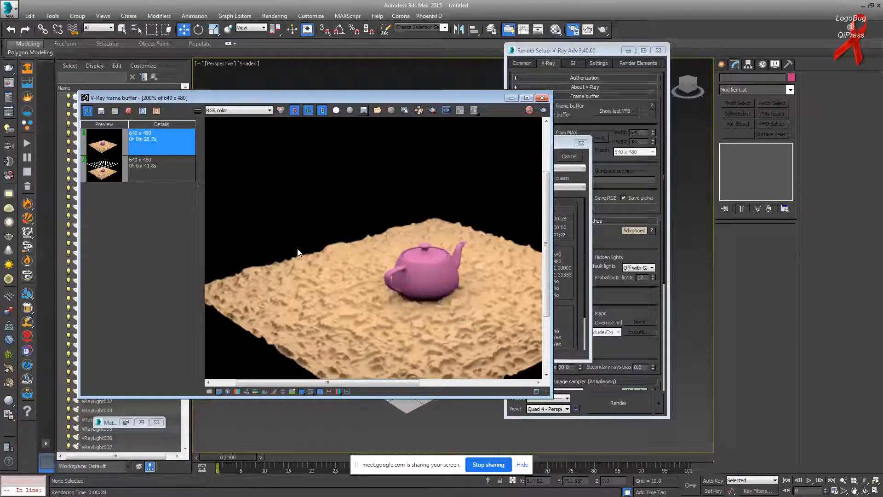
pyautogui.click(415, 278)
pyautogui.scroll(-1, 414, 279)
pyautogui.scroll(1, 414, 279)
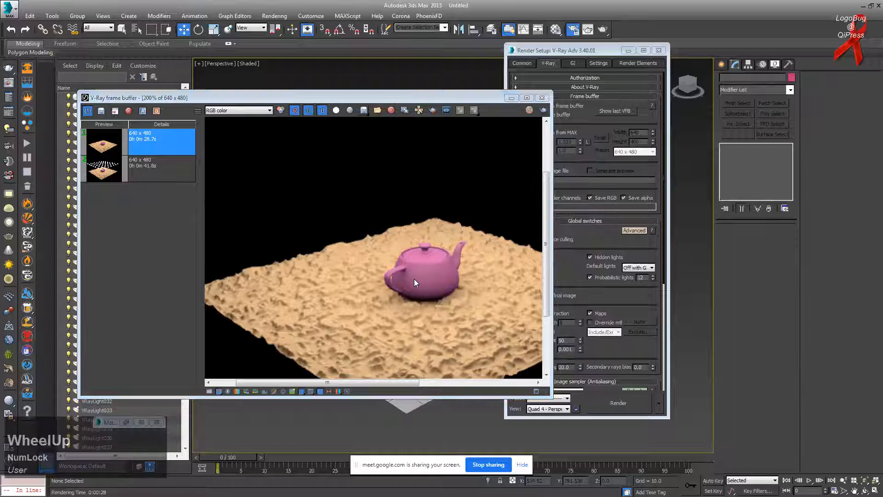
pyautogui.click(442, 288)
pyautogui.scroll(-1, 442, 288)
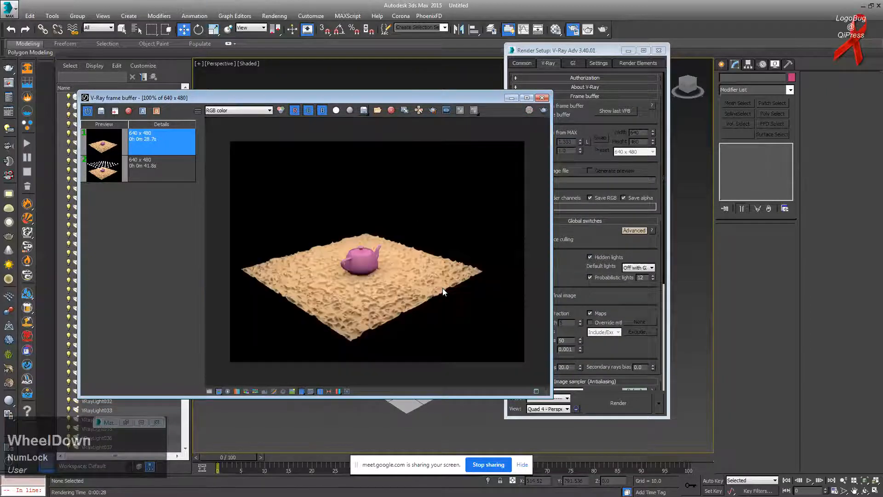
pyautogui.scroll(1, 335, 266)
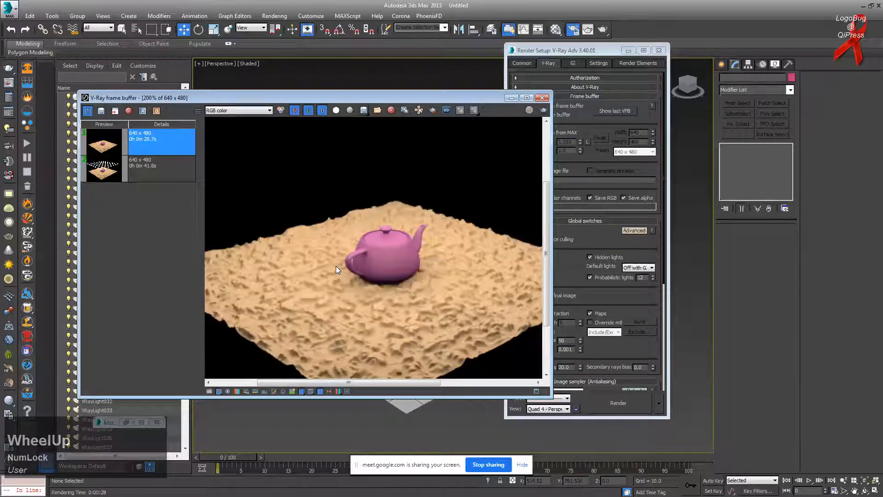
pyautogui.scroll(-1, 337, 264)
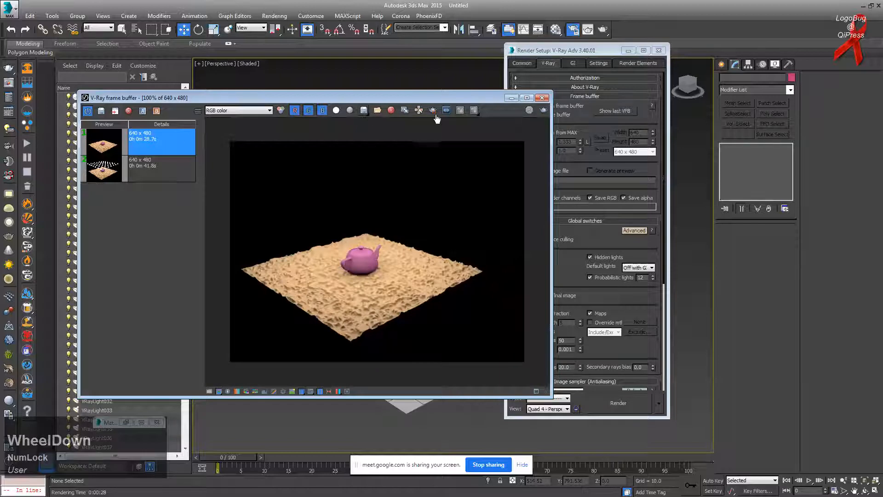
pyautogui.click(166, 137)
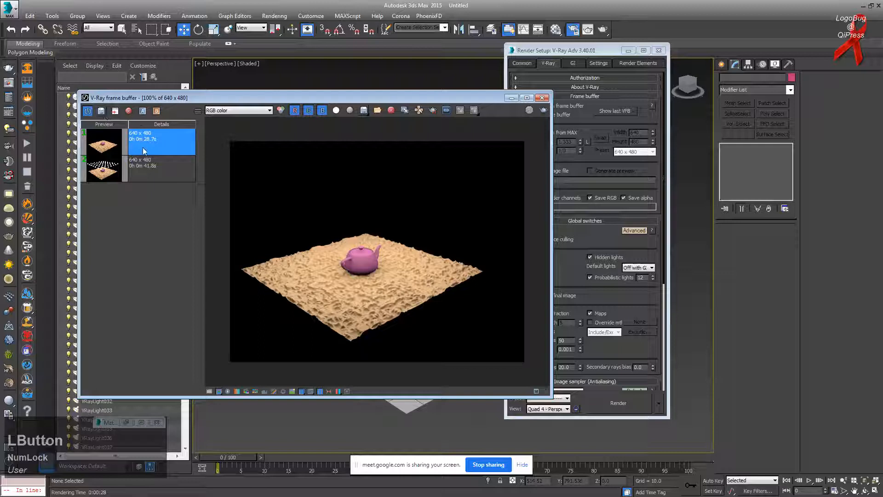
# Step: Save the 12-light render to the VFB history and compare it with earlier entries
pyautogui.doubleClick(148, 150)
pyautogui.click(150, 147)
pyautogui.click(163, 169)
pyautogui.click(164, 147)
# Step: Set Probabilistic lights to 16 and re-render the scene
pyautogui.click(626, 279)
pyautogui.write('16')
pyautogui.press('Return')
pyautogui.click(160, 282)
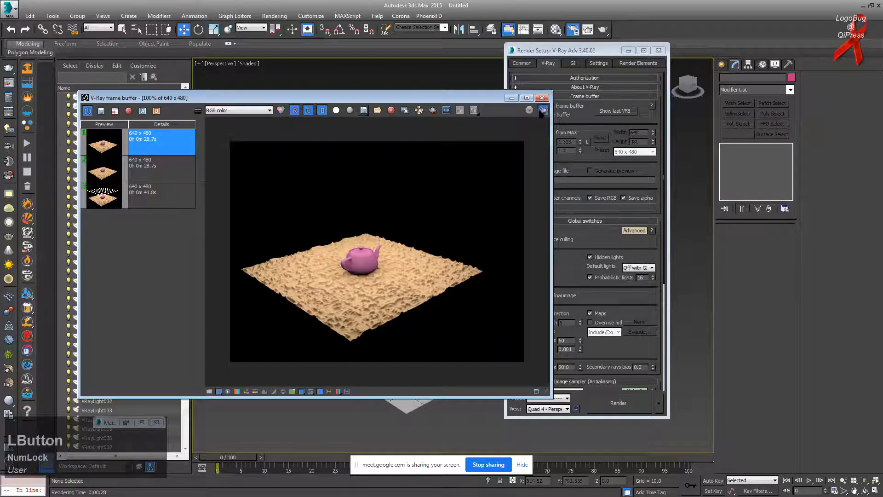
pyautogui.click(543, 111)
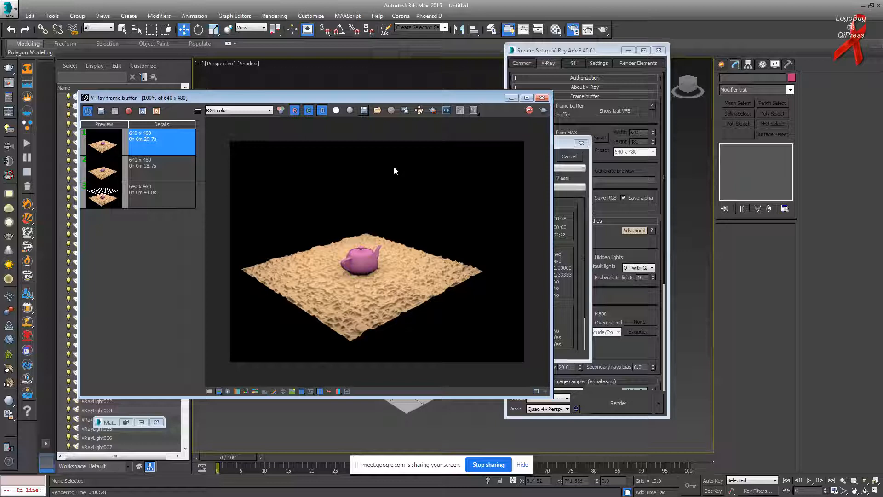
# Step: Store the 16-light render as a fourth VFB history entry after reviewing earlier entries
pyautogui.click(403, 97)
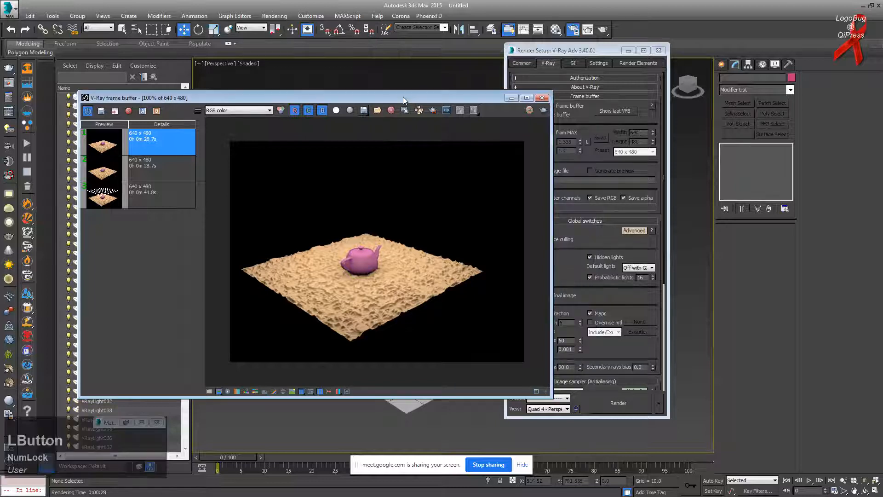
pyautogui.moveTo(403, 96); pyautogui.dragTo(380, 95)
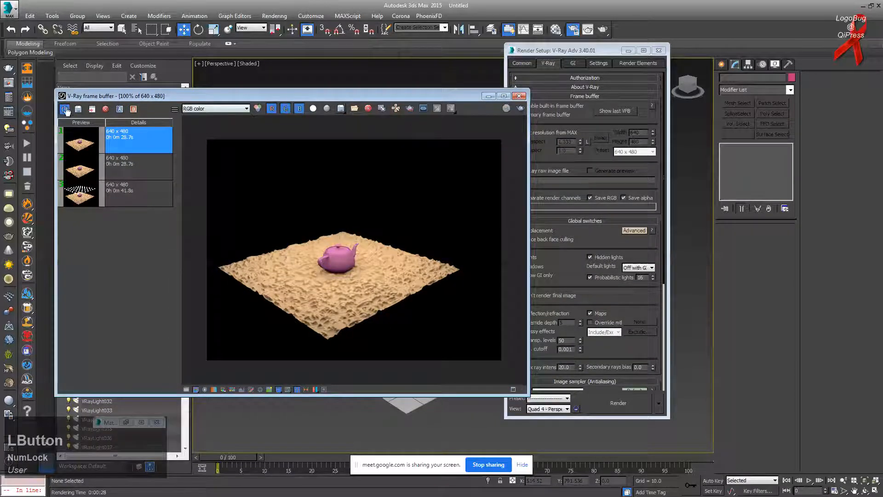
pyautogui.click(121, 195)
pyautogui.click(140, 143)
pyautogui.click(78, 109)
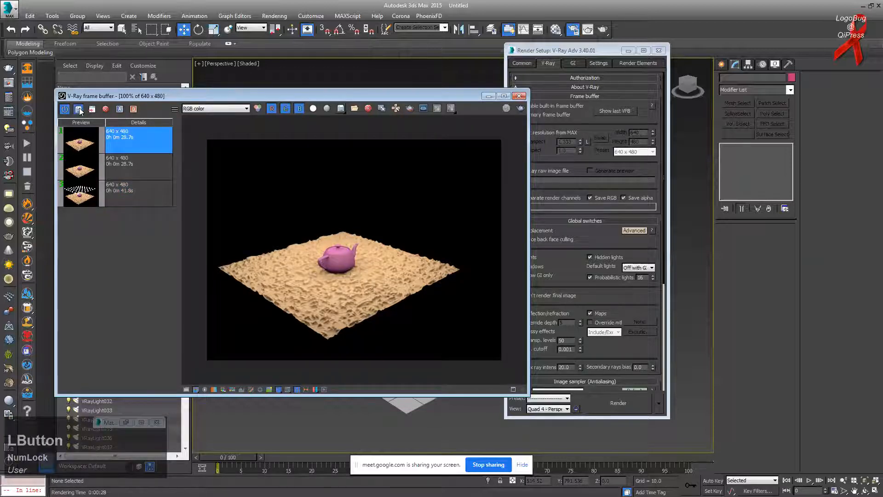
pyautogui.click(135, 144)
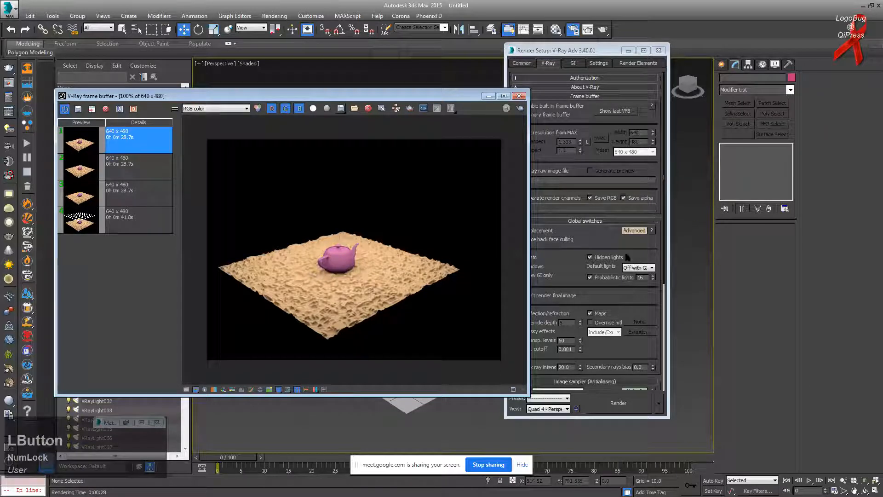
# Step: Change Probabilistic lights to 4 in Render Setup
pyautogui.moveTo(643, 277); pyautogui.dragTo(615, 275)
pyautogui.write('4')
pyautogui.press('Return')
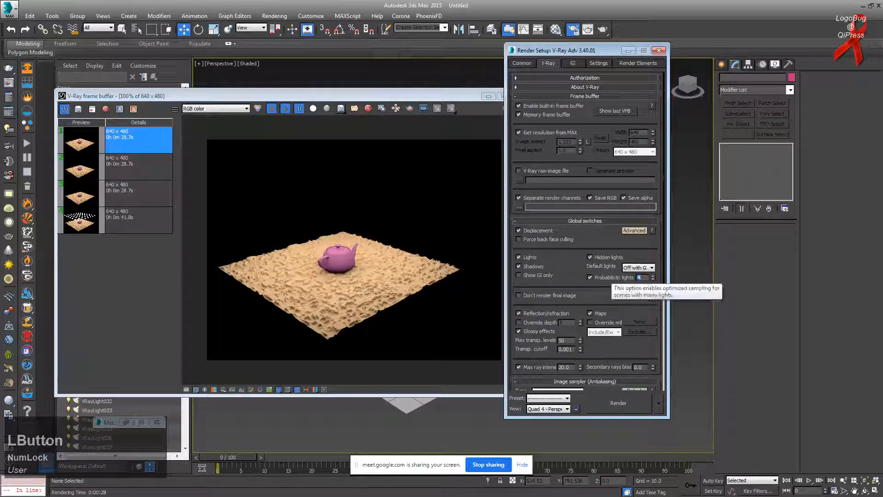
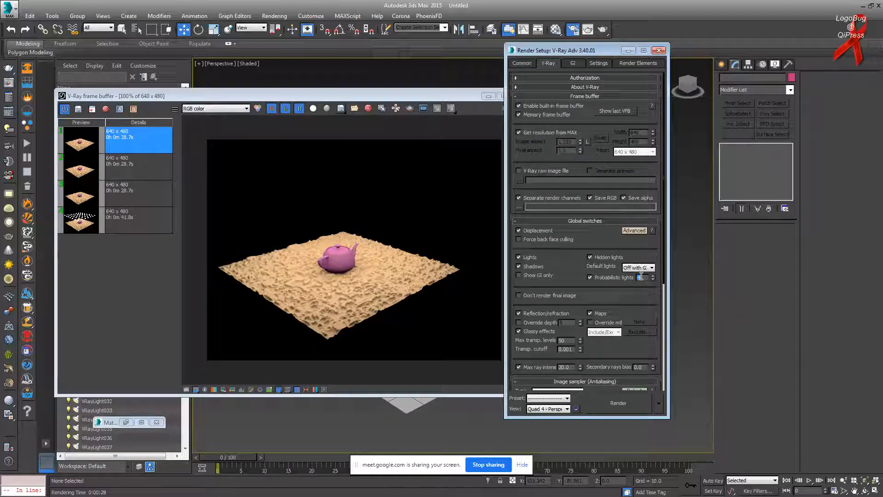
# Step: Start a fresh V-Ray render of the purple teapot on the displaced plane
pyautogui.doubleClick(641, 277)
pyautogui.moveTo(631, 300); pyautogui.dragTo(634, 282)
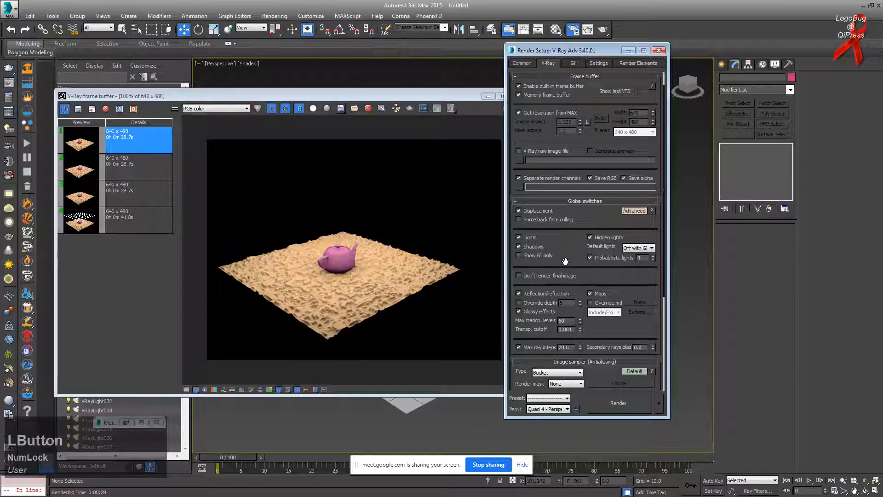
pyautogui.moveTo(565, 261); pyautogui.dragTo(565, 257)
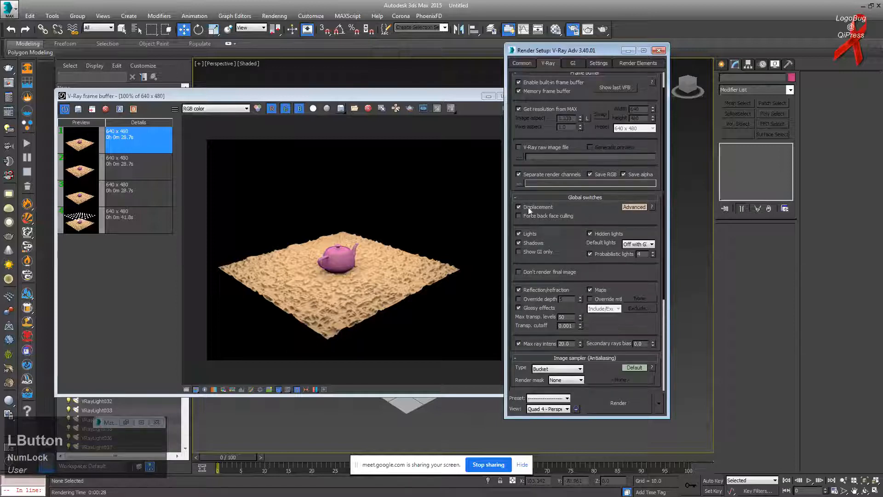
pyautogui.click(529, 234)
pyautogui.click(472, 99)
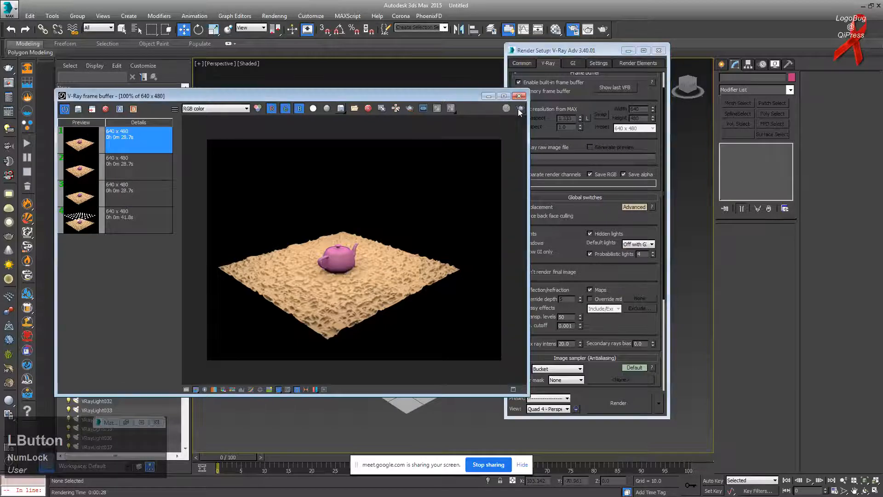
pyautogui.click(519, 109)
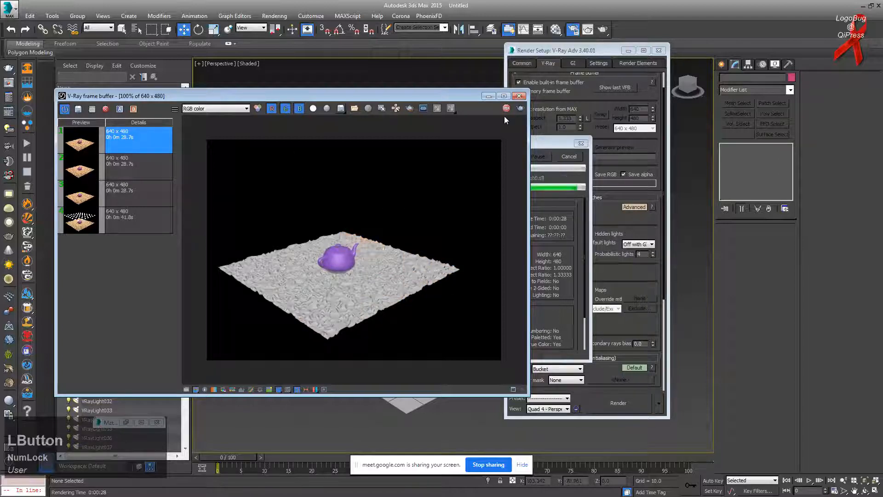
pyautogui.click(569, 157)
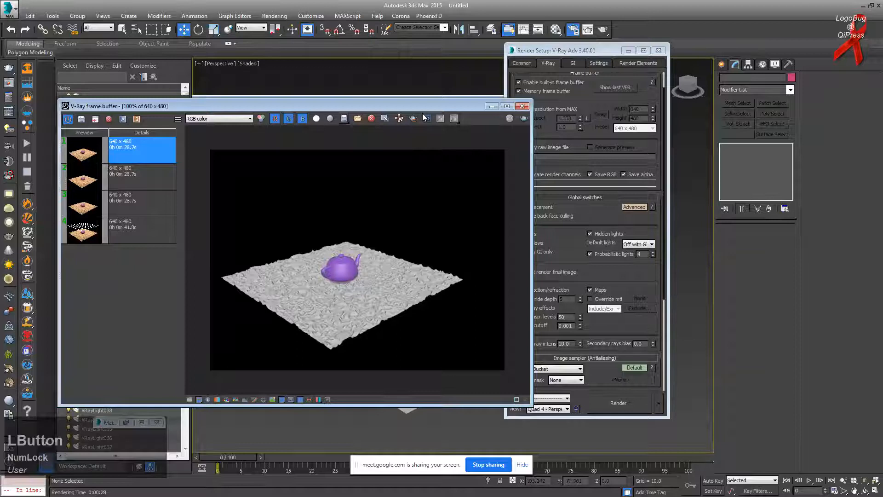
# Step: Rearrange the frame buffer and Render Setup windows and review the GI and Global switches settings
pyautogui.moveTo(422, 107); pyautogui.dragTo(401, 80)
pyautogui.click(549, 244)
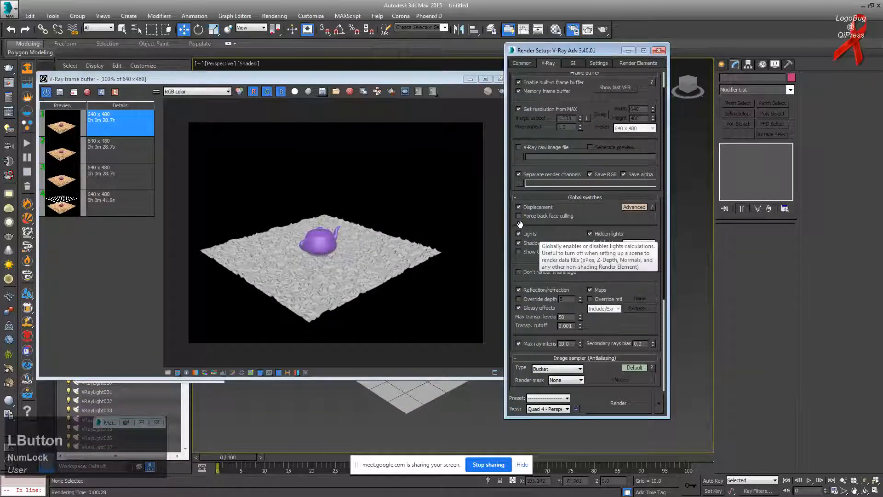
pyautogui.click(573, 61)
pyautogui.click(548, 63)
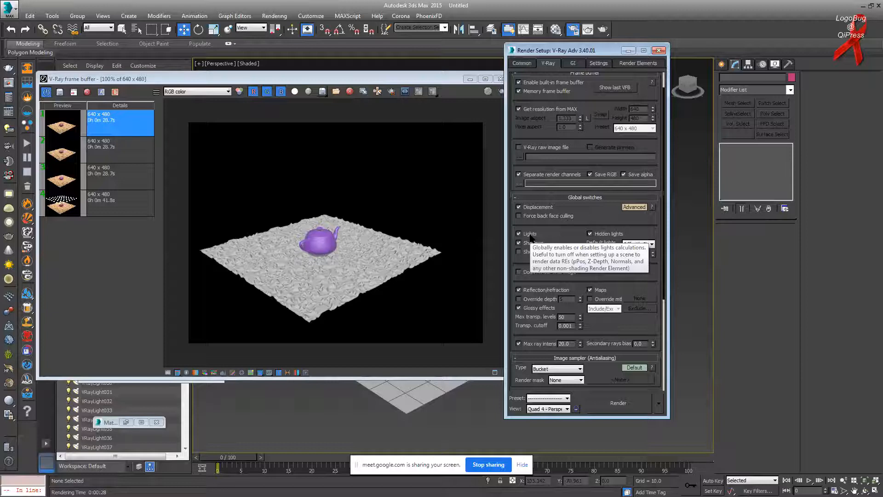
pyautogui.moveTo(315, 83); pyautogui.dragTo(320, 101)
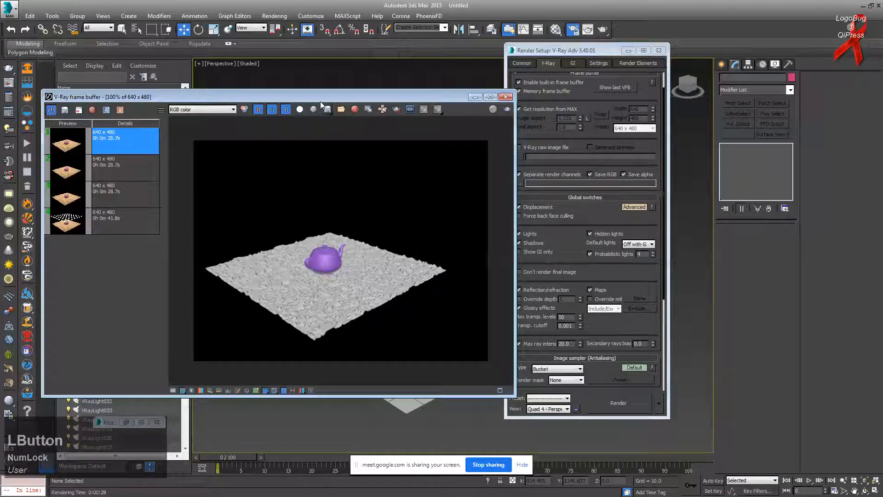
pyautogui.moveTo(609, 278); pyautogui.dragTo(611, 286)
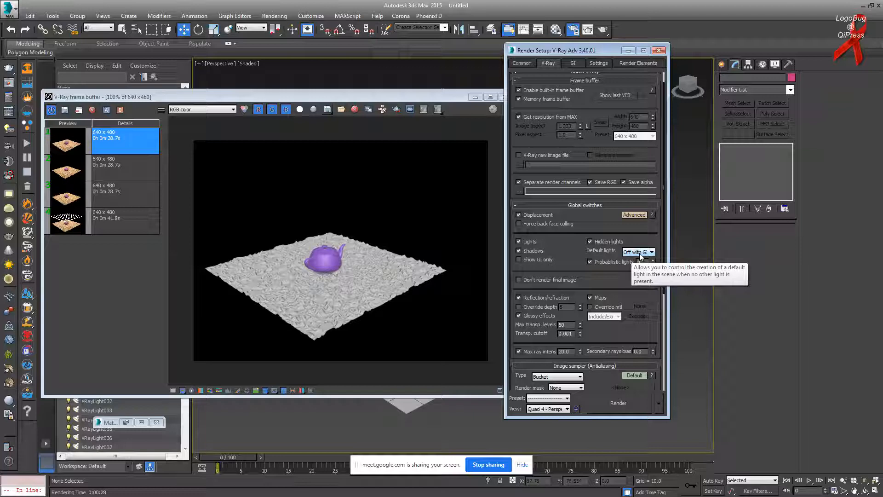
pyautogui.moveTo(394, 97); pyautogui.dragTo(416, 249)
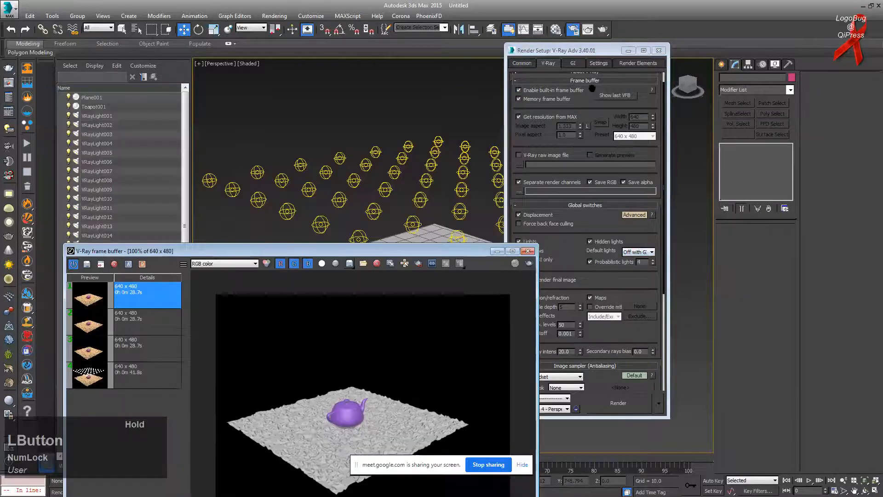
# Step: Box-select all the VRayLights and delete them, leaving only Plane001 and Teapot001
pyautogui.click(629, 51)
pyautogui.keyDown('alt'); pyautogui.moveTo(507, 187); pyautogui.dragTo(282, 146, button='middle'); pyautogui.keyUp('alt')
pyautogui.moveTo(216, 142); pyautogui.dragTo(646, 207)
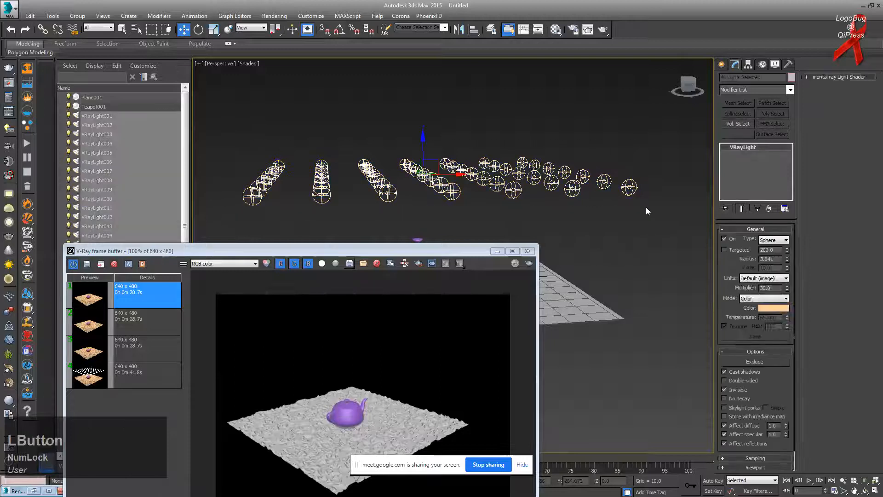
pyautogui.press('Delete')
pyautogui.moveTo(416, 250); pyautogui.dragTo(359, 125)
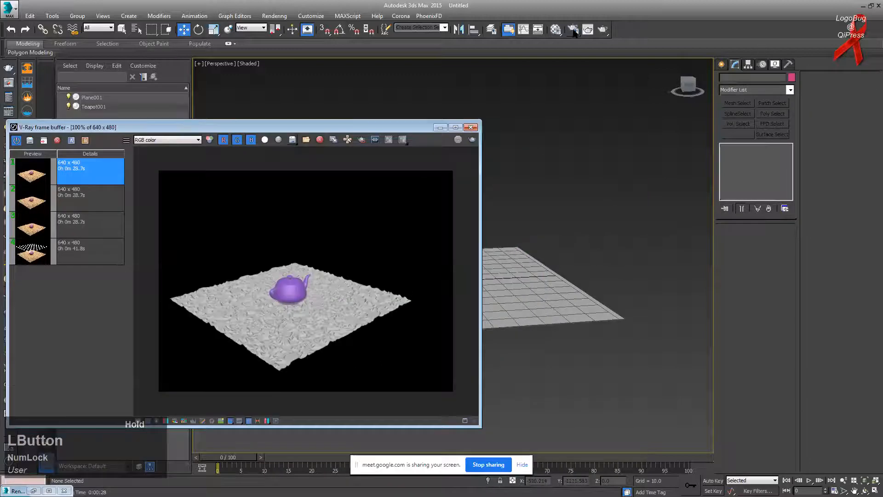
pyautogui.click(573, 29)
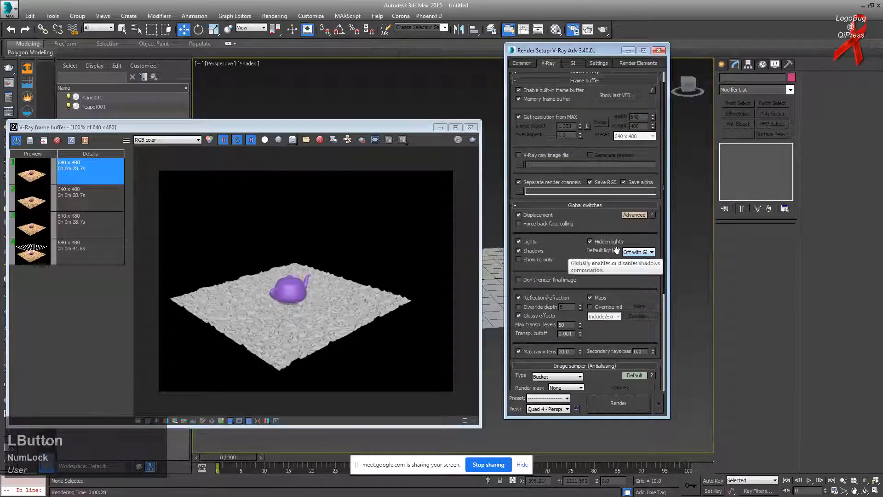
# Step: Test-render the scene with Default lights Off, then with Default lights On
pyautogui.click(642, 253)
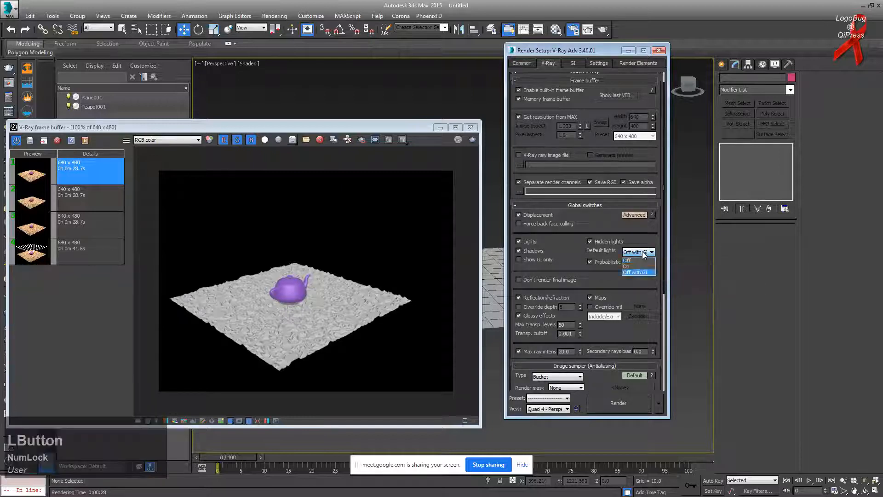
pyautogui.click(637, 260)
pyautogui.click(473, 141)
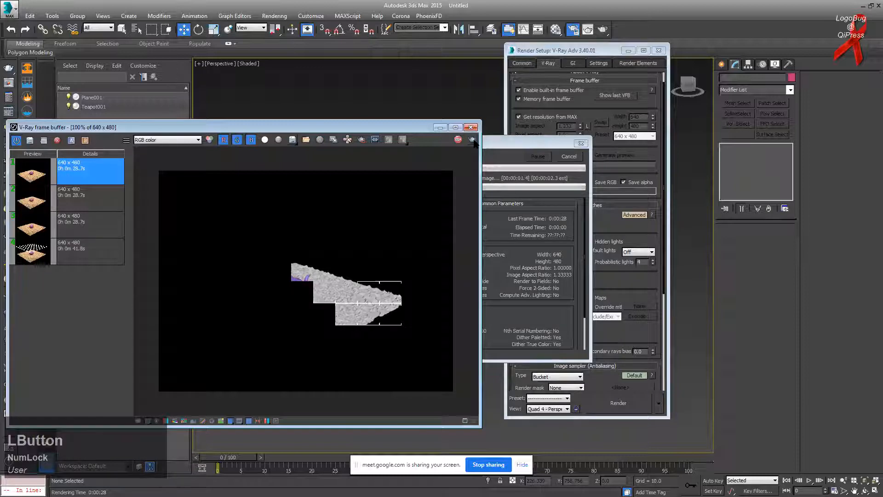
pyautogui.click(639, 252)
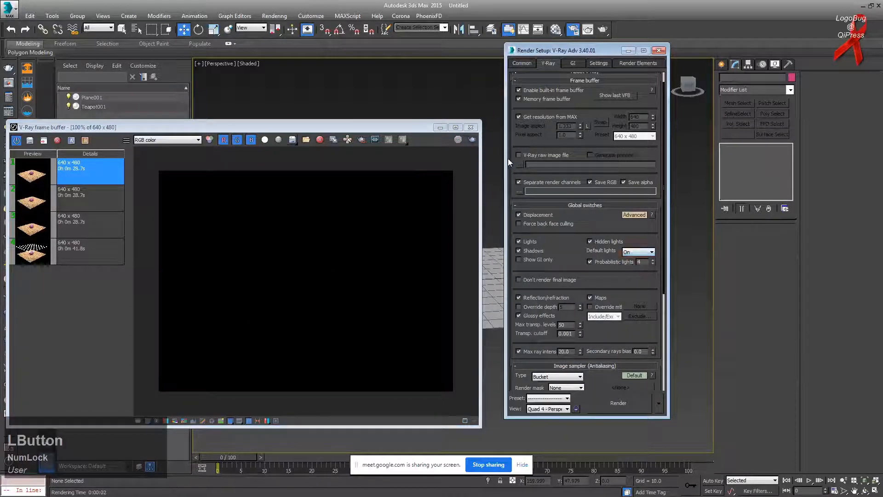
pyautogui.click(470, 140)
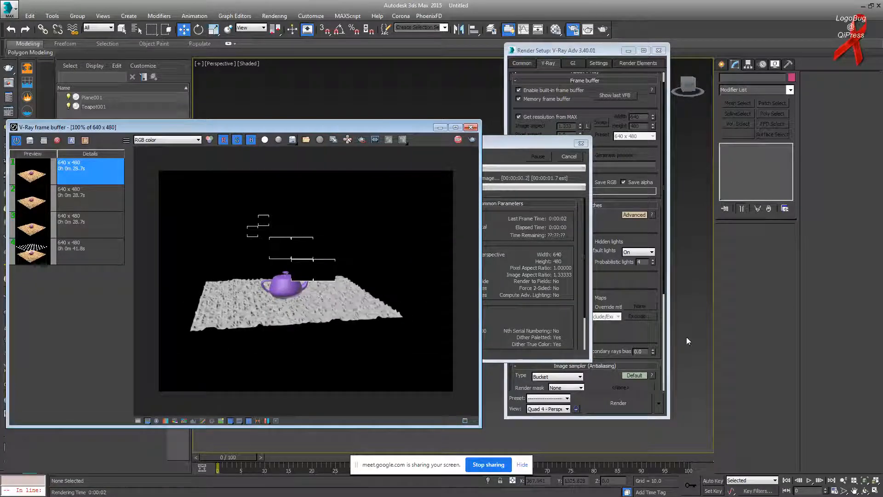
# Step: Set Default lights back to Off with GI and show the GI settings
pyautogui.click(637, 252)
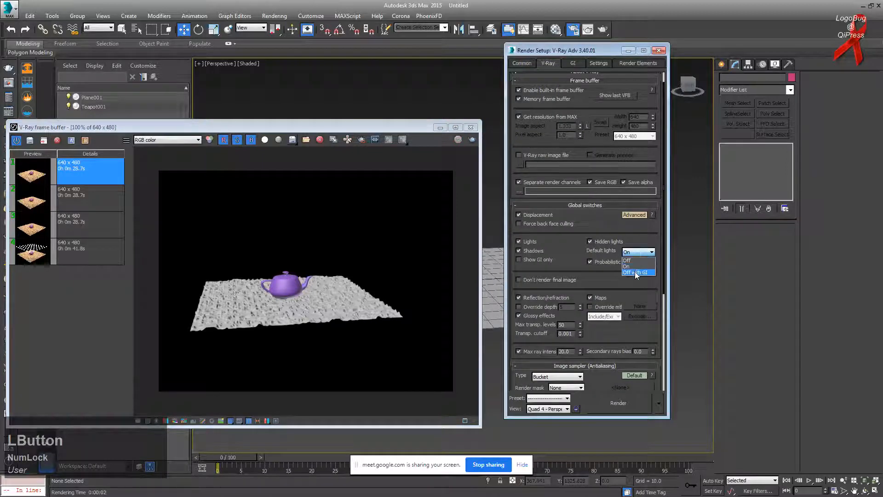
pyautogui.click(635, 272)
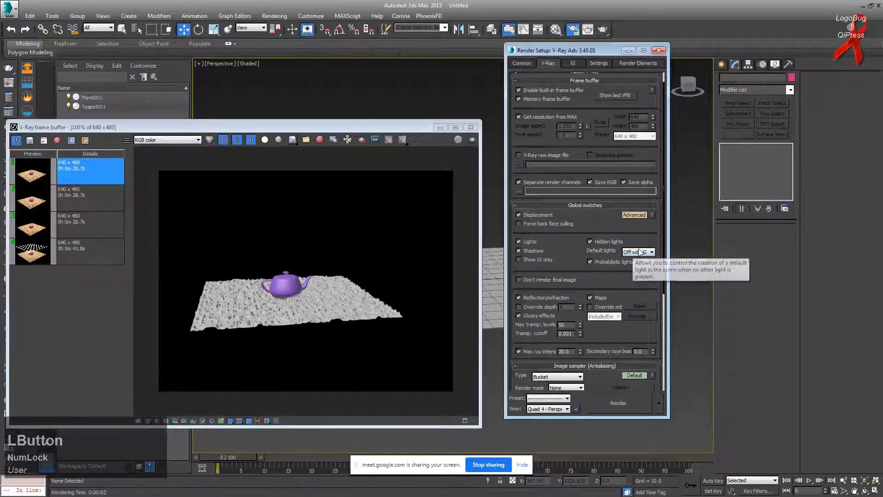
pyautogui.click(573, 64)
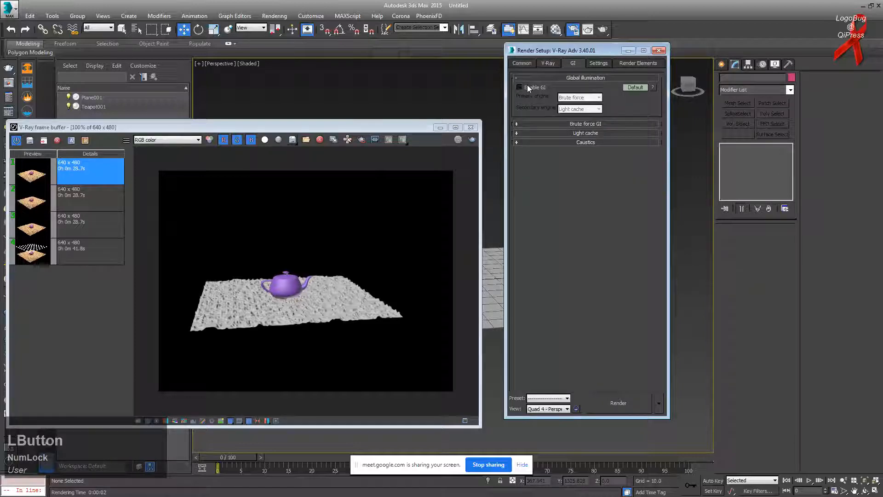
# Step: Zoom in and out on the rendered image in the frame buffer
pyautogui.click(203, 294)
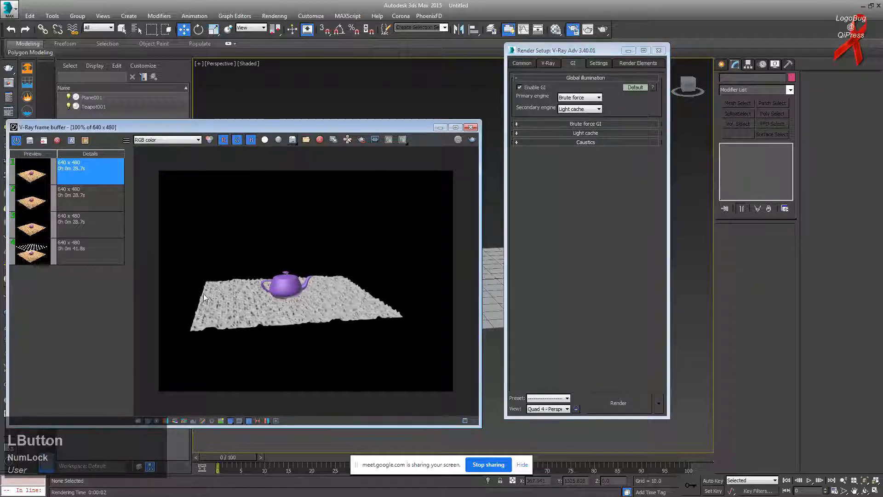
pyautogui.scroll(1, 270, 305)
pyautogui.scroll(-1, 269, 304)
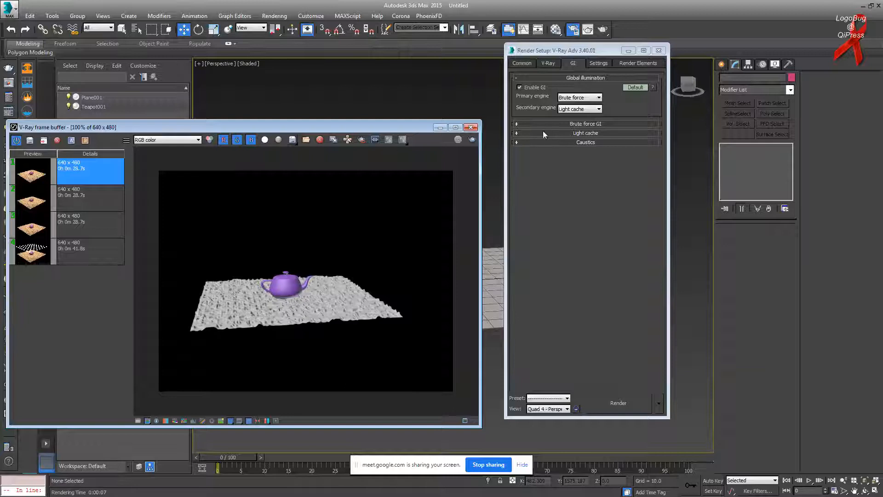
# Step: Set V-Ray Global switches Default lights to On and confirm GI is enabled
pyautogui.click(554, 64)
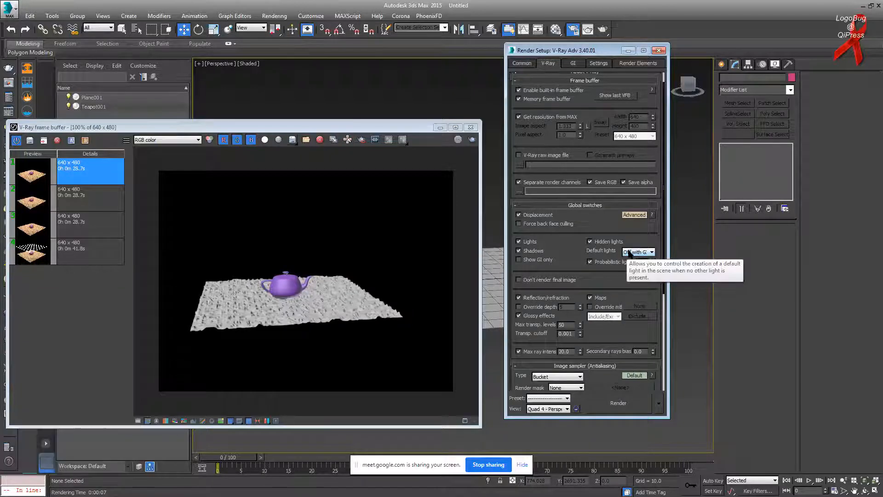
pyautogui.click(652, 252)
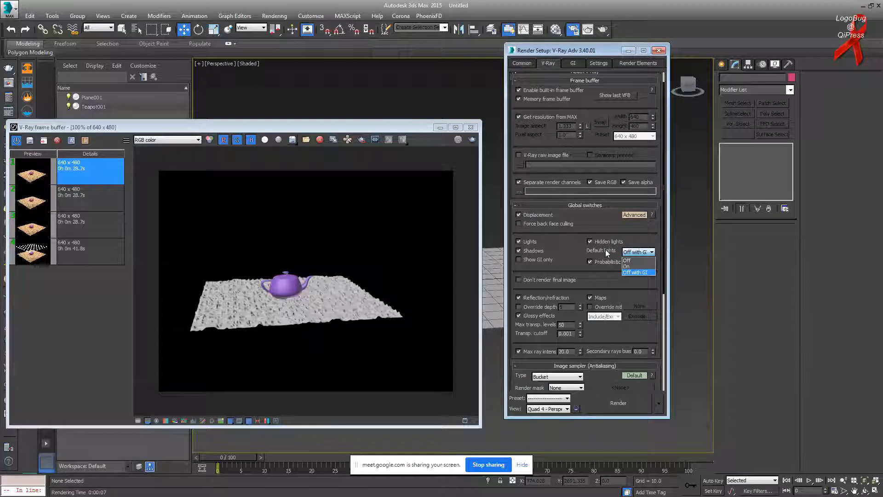
pyautogui.click(626, 267)
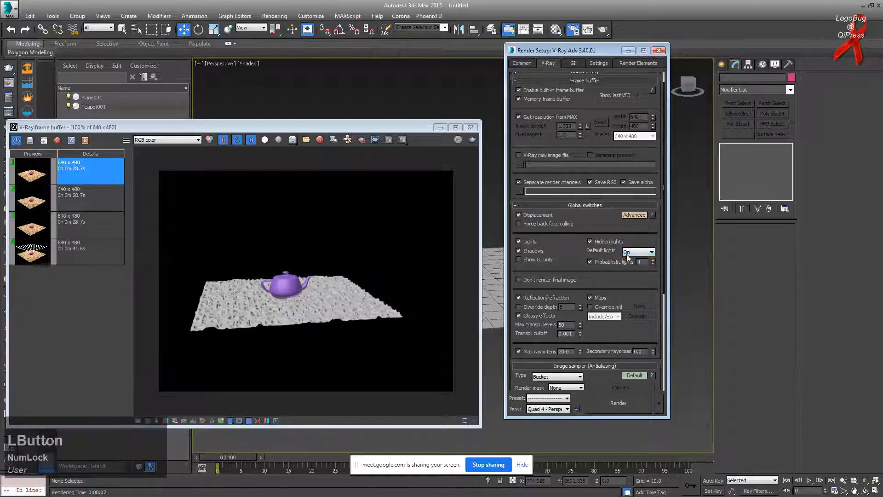
pyautogui.click(571, 64)
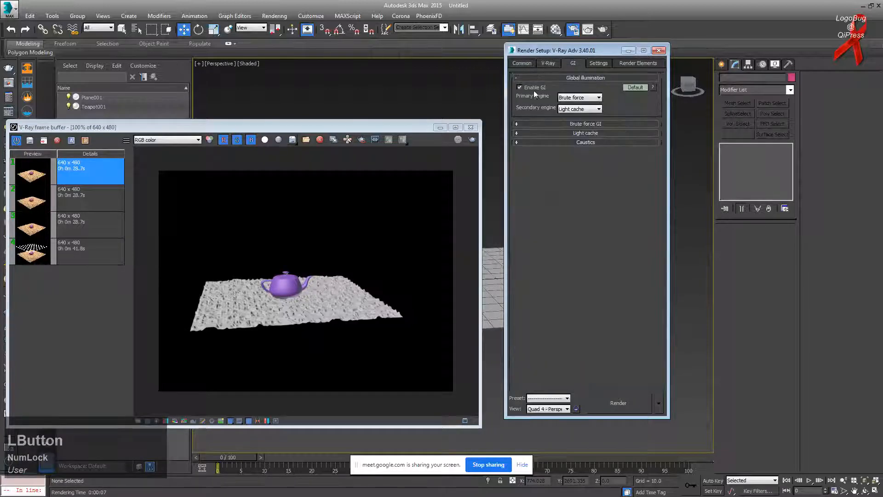
pyautogui.click(548, 64)
# Step: Render with Default lights On, zoom the frame buffer in, and return to 100%
pyautogui.click(323, 263)
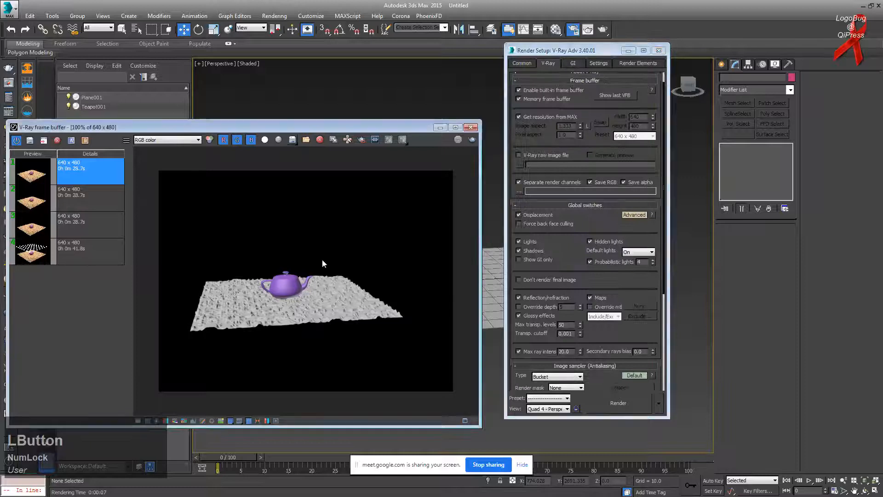
pyautogui.click(473, 140)
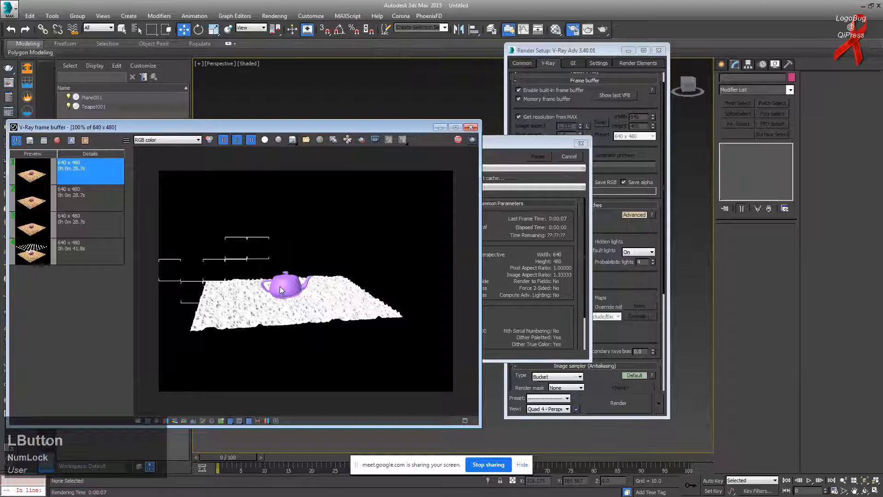
pyautogui.scroll(2, 279, 286)
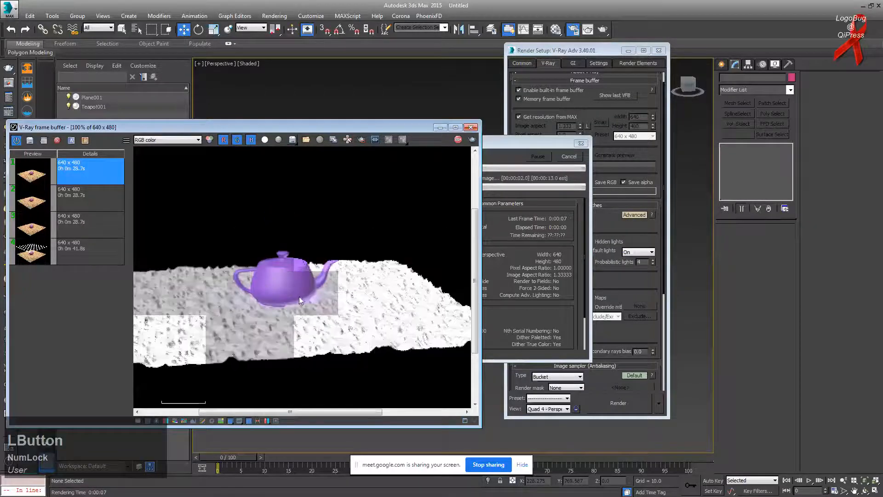
pyautogui.scroll(-2, 304, 290)
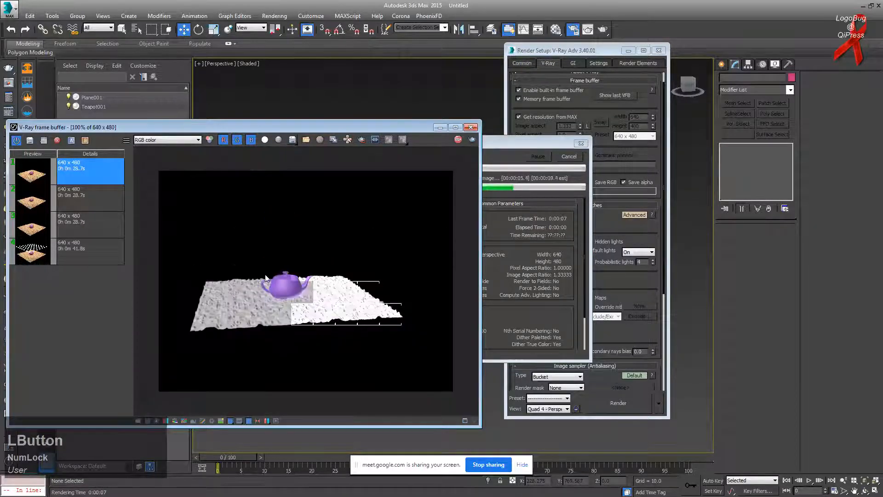
pyautogui.scroll(1, 284, 291)
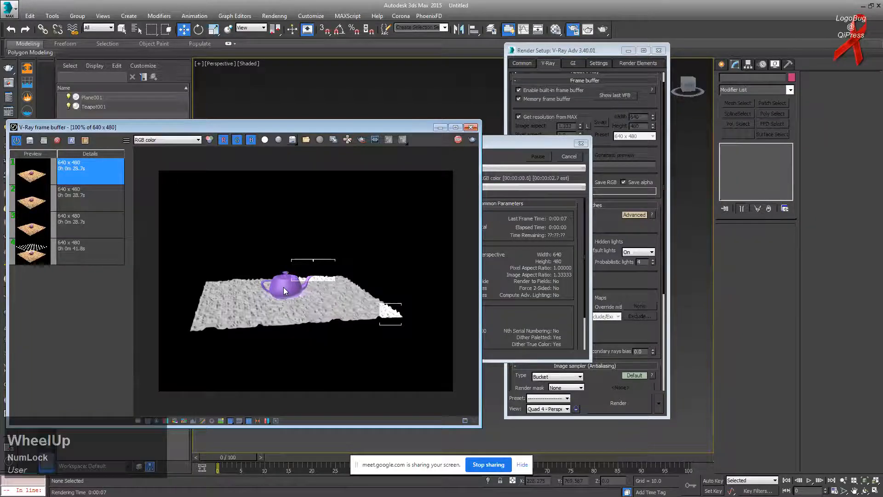
pyautogui.click(281, 290)
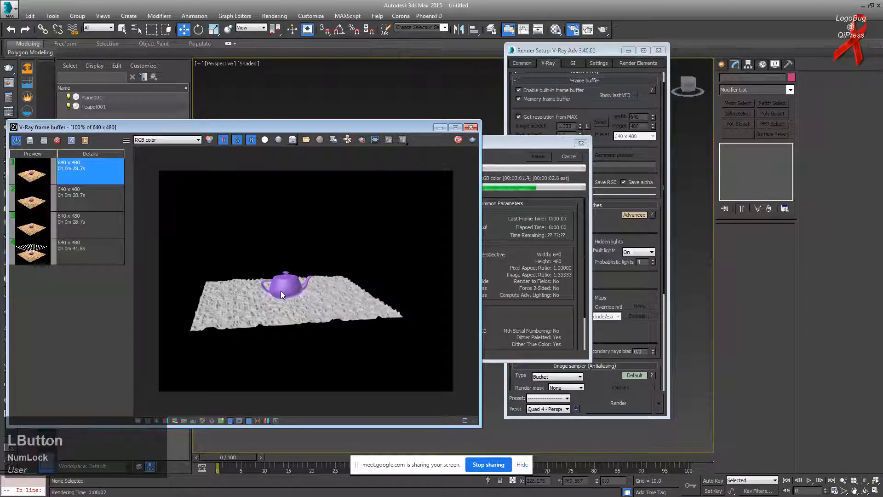
pyautogui.scroll(3, 281, 291)
pyautogui.scroll(-4, 283, 290)
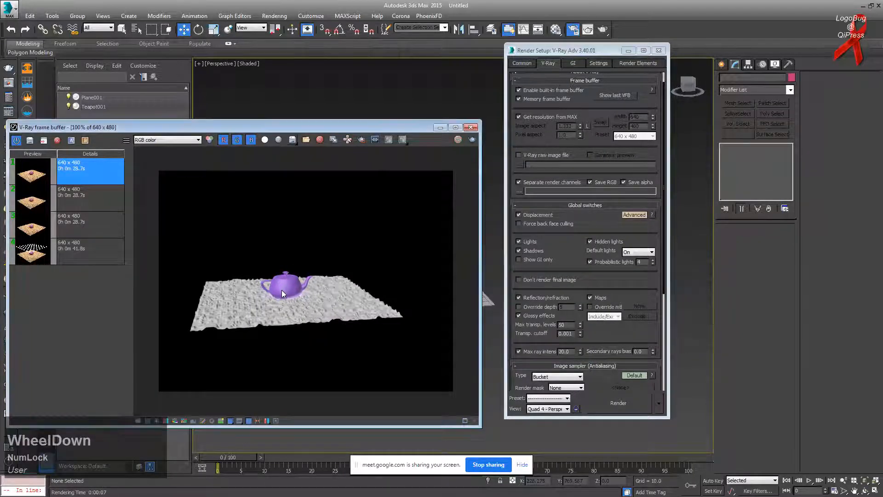
pyautogui.scroll(1, 284, 293)
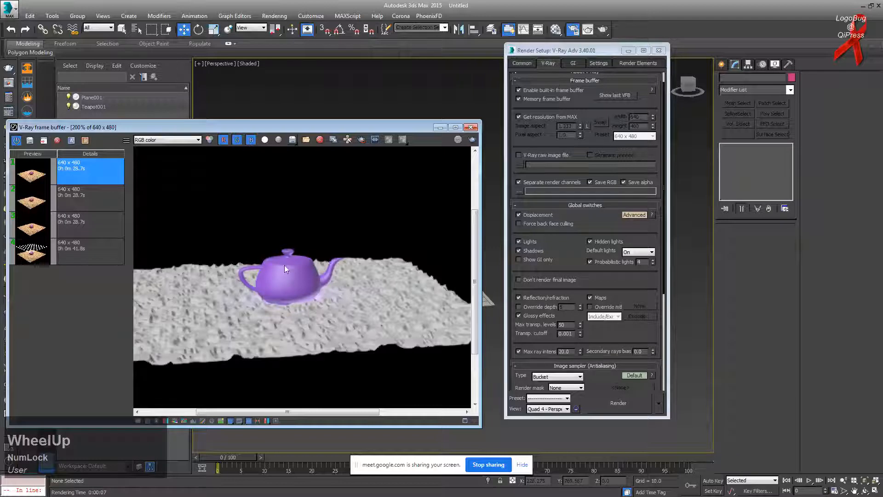
pyautogui.scroll(-2, 281, 312)
pyautogui.scroll(1, 282, 314)
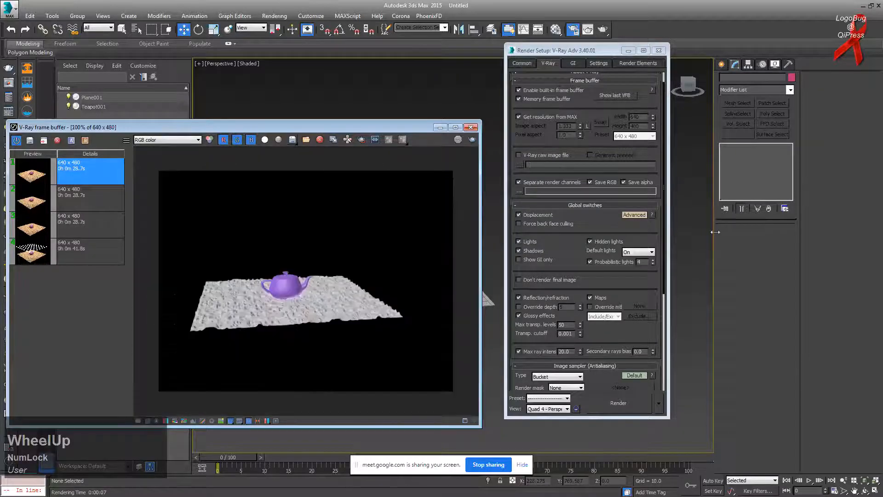
pyautogui.click(639, 252)
# Step: Set Default lights to Off with GI and open the Material Editor with M
pyautogui.click(637, 269)
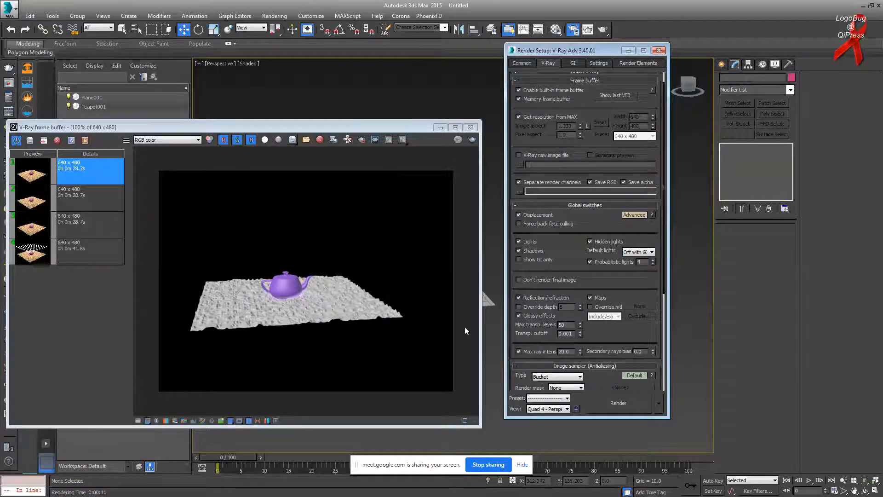
pyautogui.moveTo(577, 267); pyautogui.dragTo(576, 244)
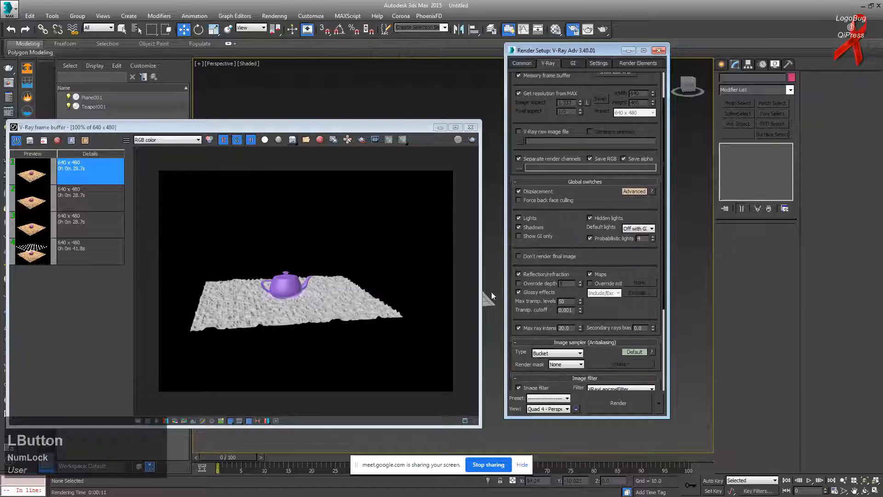
pyautogui.moveTo(423, 129); pyautogui.dragTo(340, 123)
pyautogui.click(457, 296)
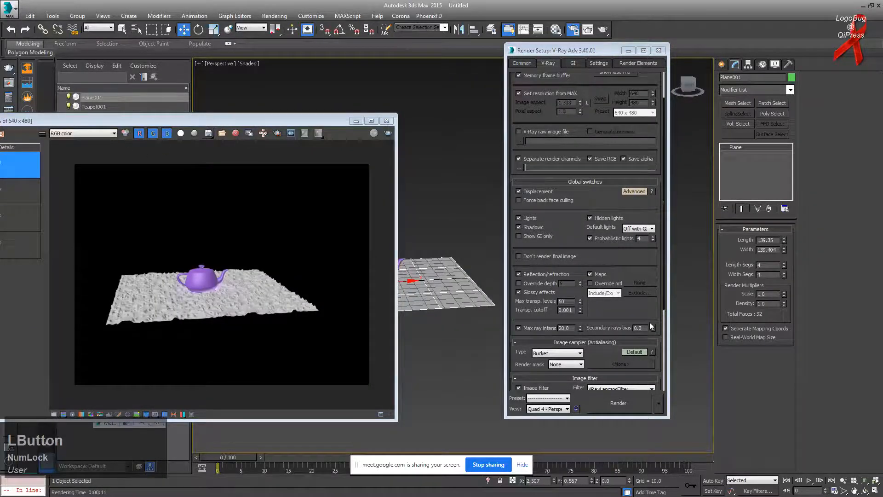
pyautogui.press('m')
# Step: Select the teapot and move it toward the back right of the plane
pyautogui.click(416, 177)
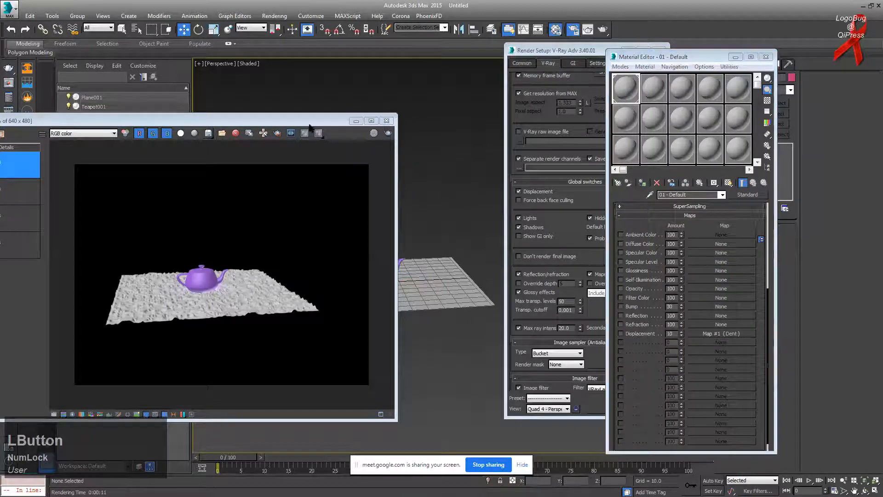
pyautogui.moveTo(310, 128); pyautogui.dragTo(336, 116)
pyautogui.moveTo(465, 239); pyautogui.dragTo(505, 266, button='middle')
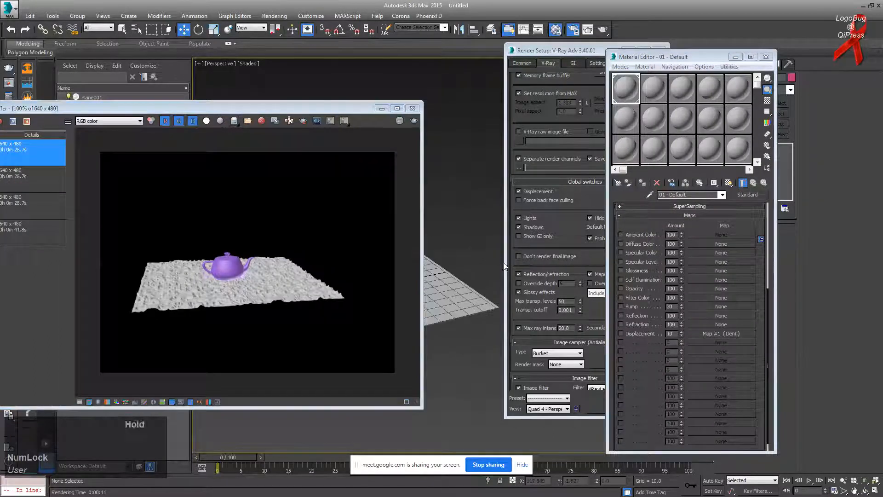
pyautogui.click(566, 150)
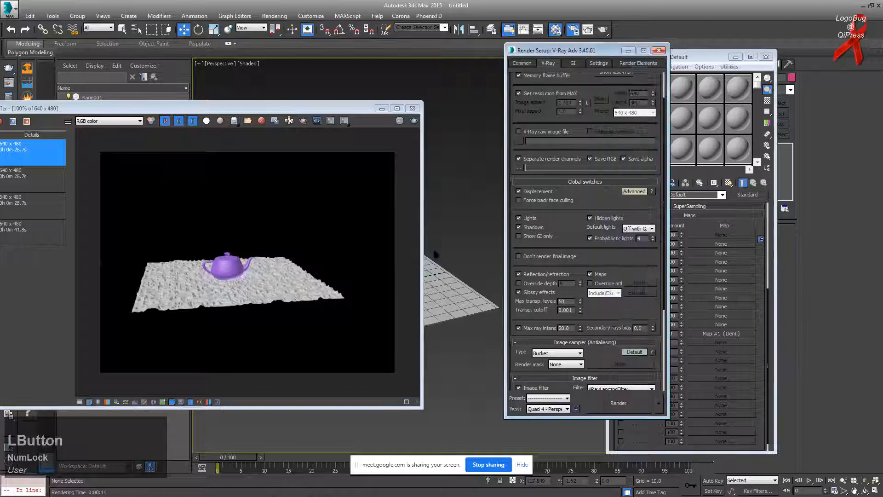
pyautogui.moveTo(354, 111); pyautogui.dragTo(278, 112)
pyautogui.moveTo(364, 250); pyautogui.dragTo(389, 248, button='middle')
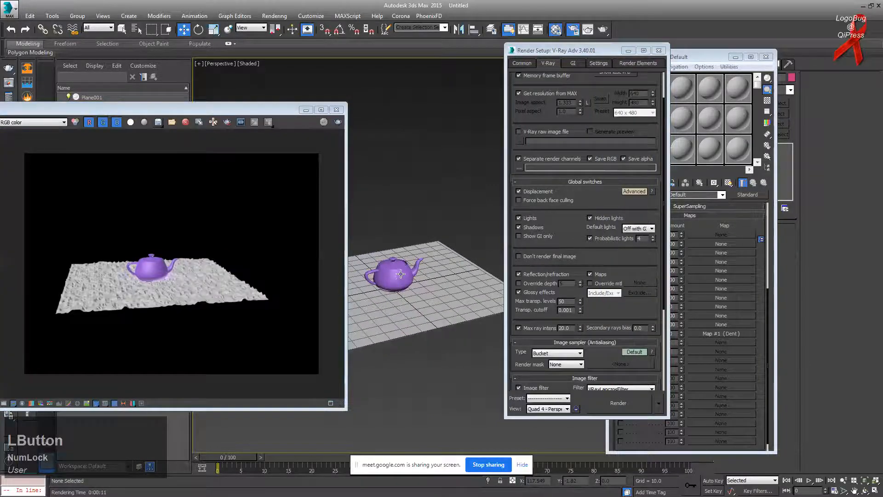
pyautogui.scroll(3, 399, 278)
pyautogui.click(399, 280)
pyautogui.moveTo(398, 279); pyautogui.dragTo(419, 279, button='middle')
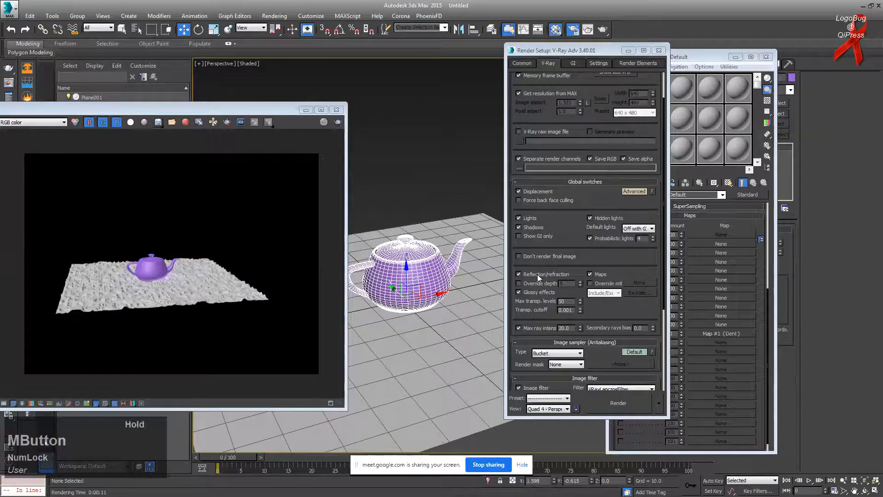
pyautogui.scroll(-3, 428, 232)
pyautogui.keyDown('alt'); pyautogui.moveTo(428, 232); pyautogui.dragTo(428, 233, button='middle'); pyautogui.keyUp('alt')
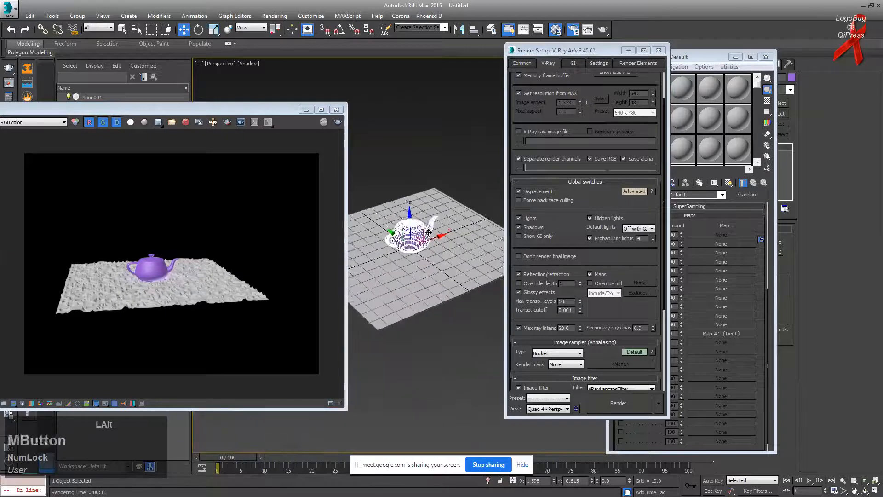
pyautogui.scroll(2, 428, 233)
pyautogui.scroll(-1, 429, 233)
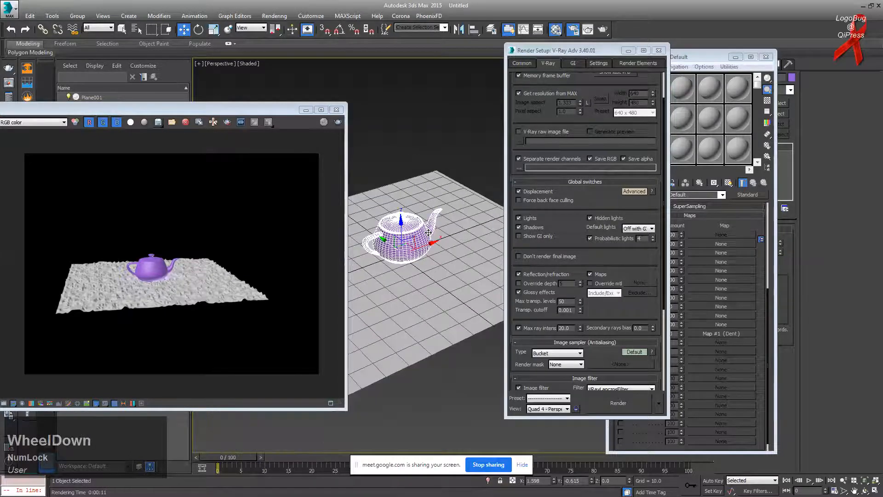
pyautogui.moveTo(429, 233)
pyautogui.mouseDown()
pyautogui.moveTo(433, 202)
pyautogui.moveTo(424, 238)
pyautogui.mouseUp()
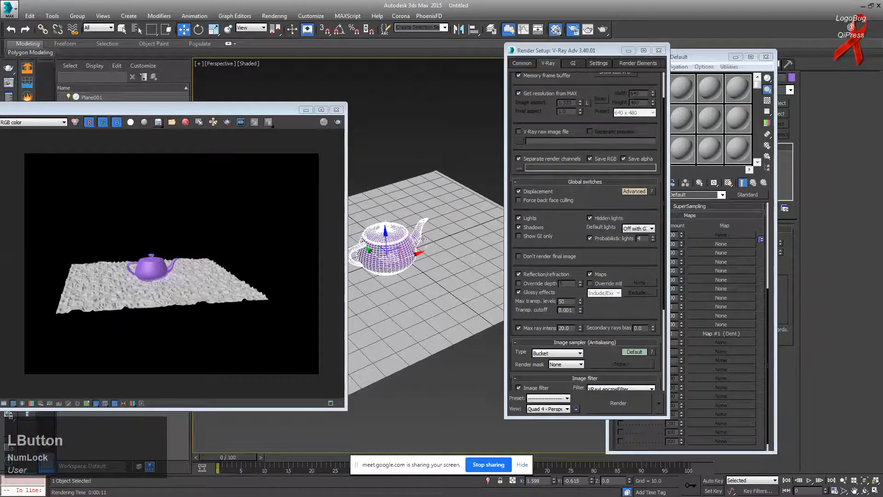
# Step: Shift-drag two copies of the teapot, confirming Clone Options each time
pyautogui.scroll(2, 445, 261)
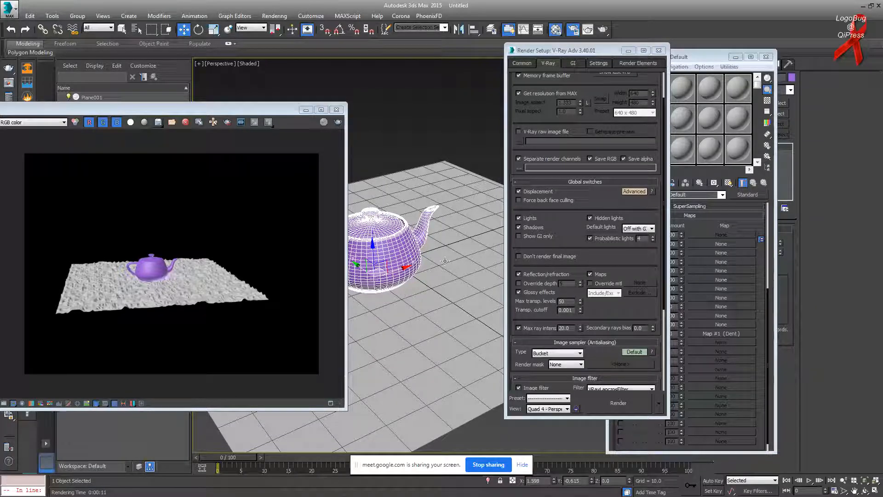
pyautogui.keyDown('alt'); pyautogui.moveTo(445, 261); pyautogui.dragTo(402, 267, button='middle'); pyautogui.keyUp('alt')
pyautogui.moveTo(402, 267)
pyautogui.mouseDown()
pyautogui.moveTo(387, 224)
pyautogui.moveTo(474, 185)
pyautogui.mouseUp()
pyautogui.click(443, 292)
pyautogui.keyDown('alt'); pyautogui.moveTo(451, 202); pyautogui.dragTo(453, 189, button='middle'); pyautogui.keyUp('alt')
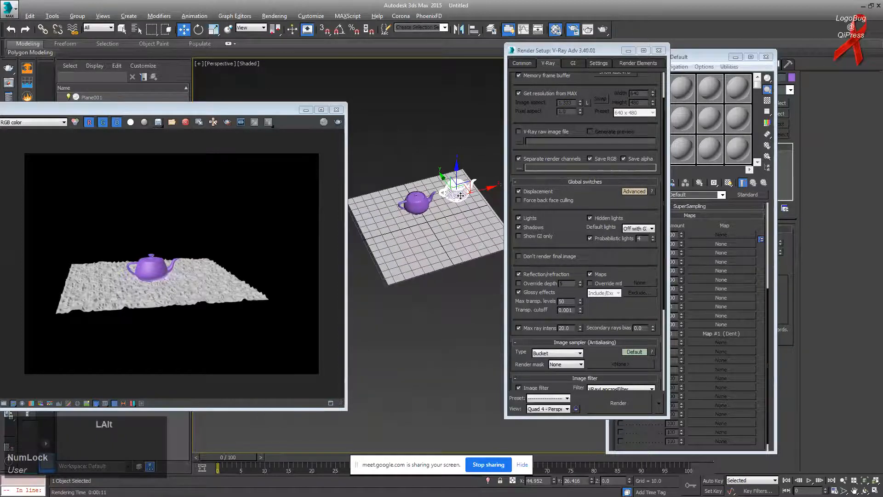
pyautogui.keyDown('shift'); pyautogui.moveTo(455, 188); pyautogui.dragTo(417, 231); pyautogui.keyUp('shift')
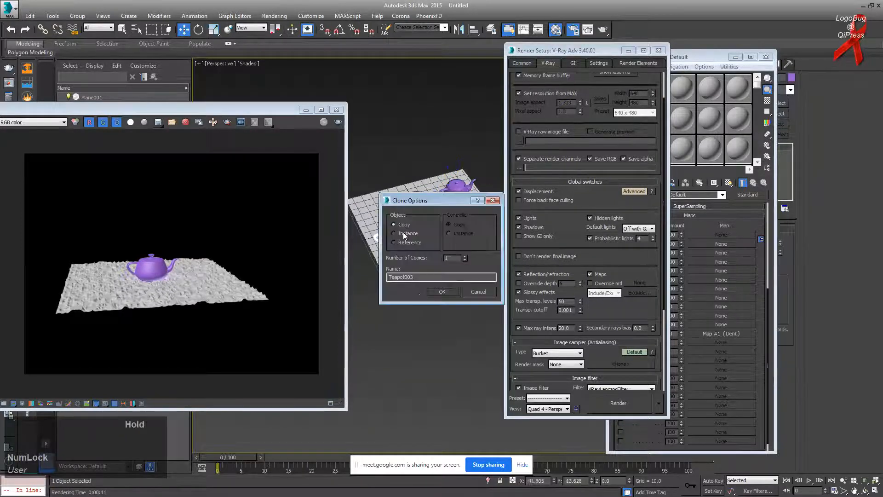
pyautogui.click(442, 293)
# Step: Bring the Material Editor forward and open its list of material types
pyautogui.scroll(4, 414, 261)
pyautogui.keyDown('alt'); pyautogui.moveTo(415, 261); pyautogui.dragTo(446, 264, button='middle'); pyautogui.keyUp('alt')
pyautogui.click(555, 33)
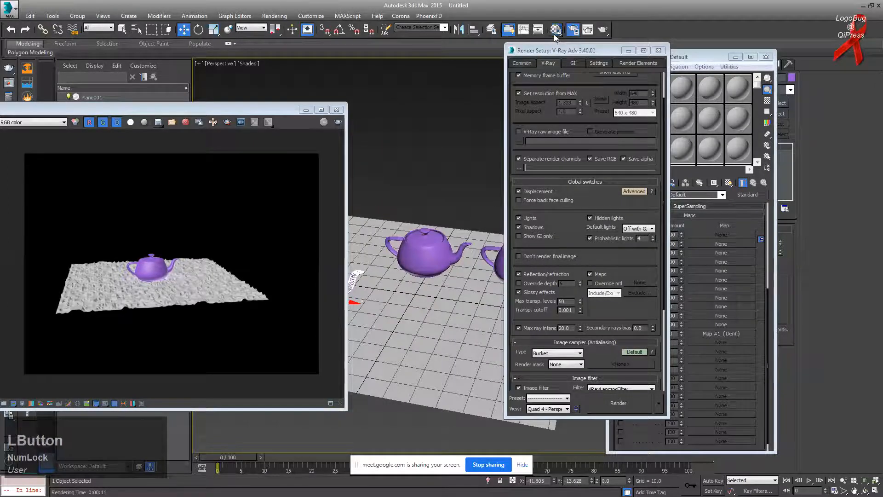
pyautogui.click(738, 197)
# Step: Change the material to a VRayMtl with a white reflection colour
pyautogui.click(319, 127)
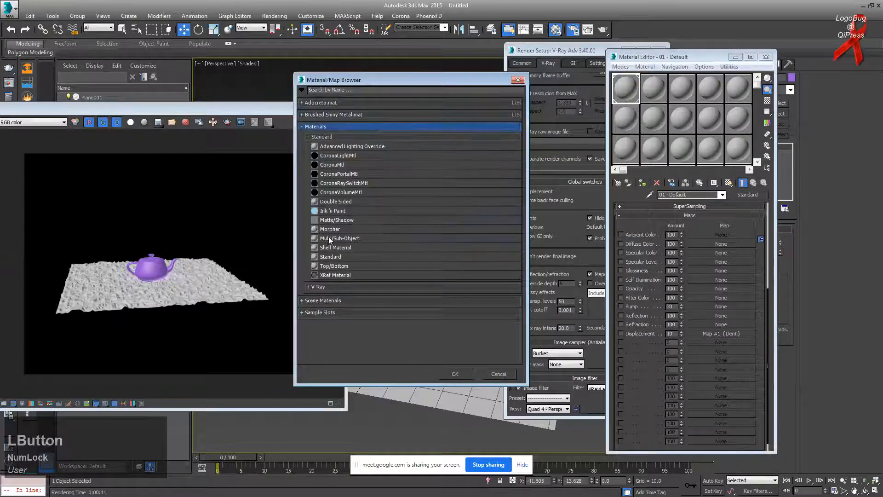
pyautogui.click(331, 287)
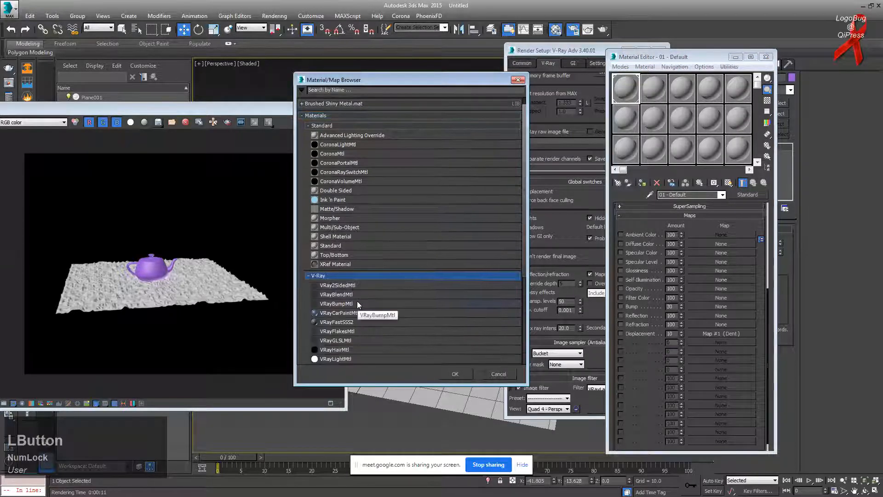
pyautogui.scroll(-2, 358, 302)
pyautogui.doubleClick(335, 311)
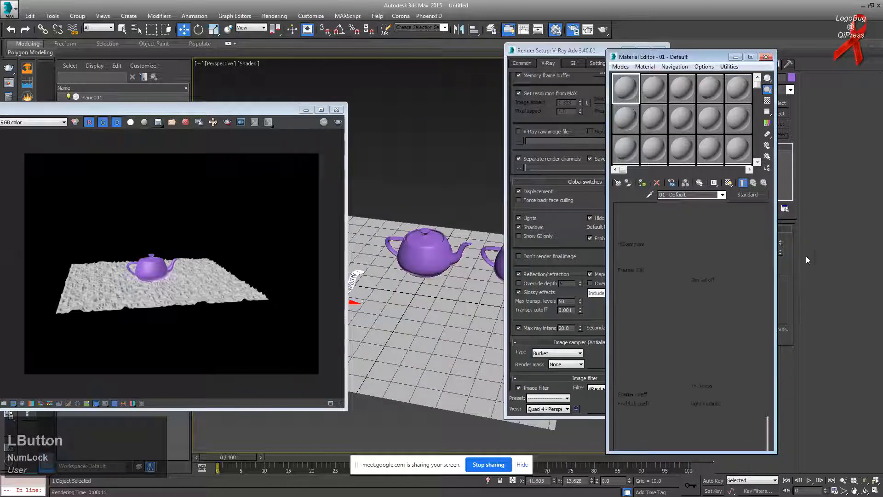
pyautogui.click(666, 236)
pyautogui.moveTo(272, 97); pyautogui.dragTo(273, 131)
pyautogui.click(337, 137)
# Step: Copy the material into slots 2 and 3 and apply slot 2 to a teapot, named '2'
pyautogui.moveTo(630, 87); pyautogui.dragTo(680, 90)
pyautogui.click(633, 96)
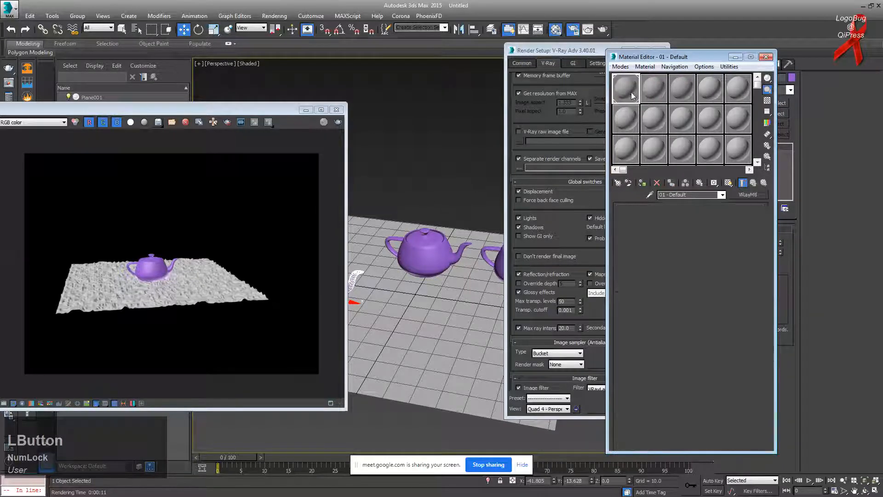
pyautogui.click(410, 251)
pyautogui.moveTo(660, 93); pyautogui.dragTo(466, 259)
pyautogui.click(410, 248)
pyautogui.write('2')
pyautogui.click(449, 287)
# Step: Apply the third material to the right teapot and name it '3'
pyautogui.click(492, 267)
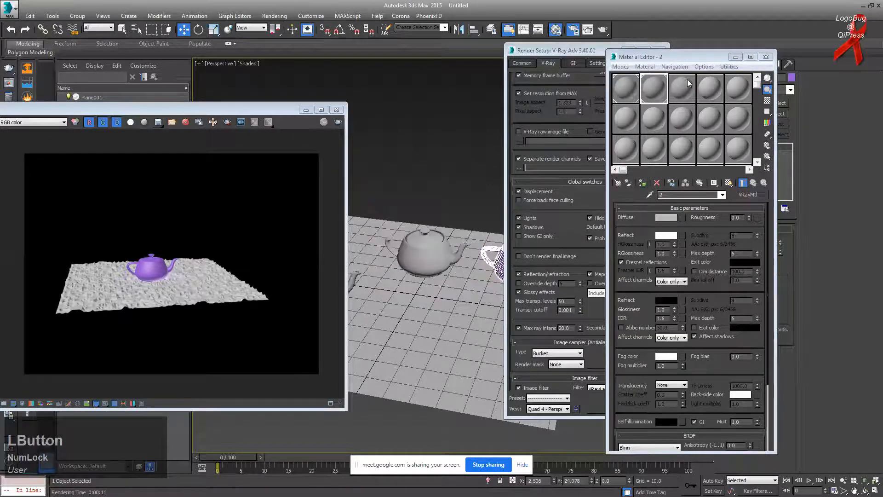
pyautogui.click(685, 82)
pyautogui.click(643, 183)
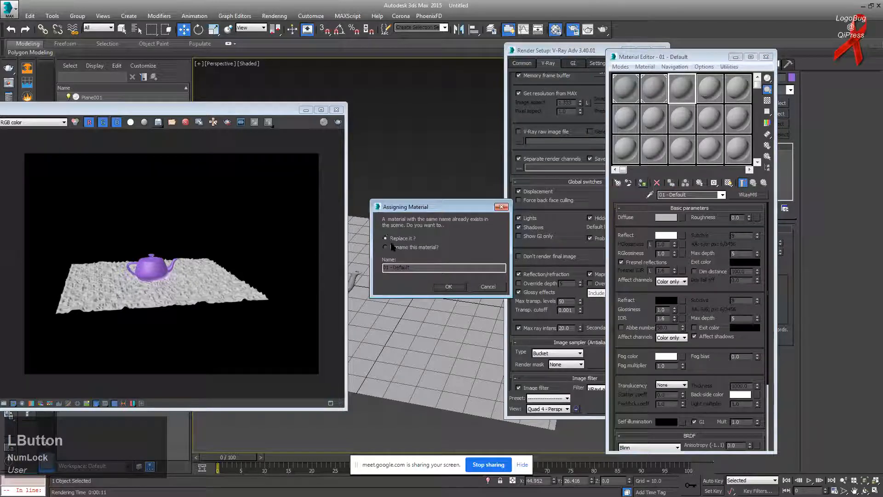
pyautogui.doubleClick(417, 268)
pyautogui.write('3')
pyautogui.click(449, 287)
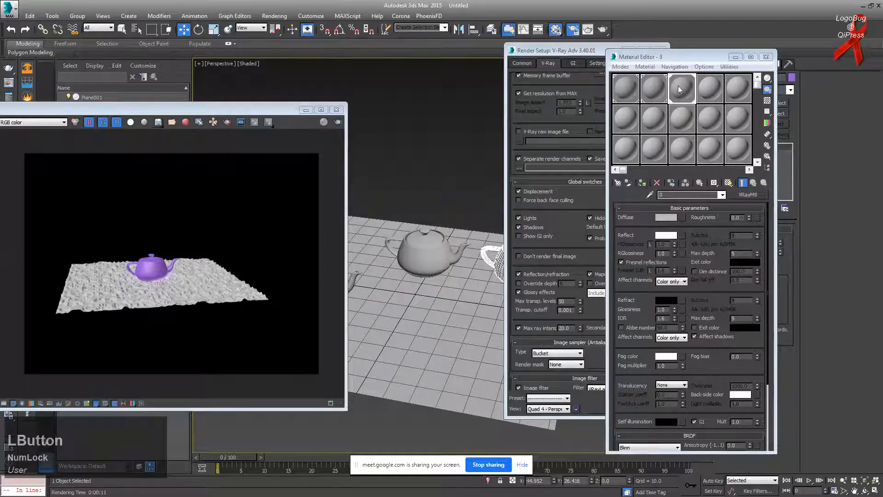
# Step: Adjust the first material's diffuse colour toward a saturated blue
pyautogui.click(627, 87)
pyautogui.click(667, 217)
pyautogui.moveTo(219, 77); pyautogui.dragTo(235, 59)
pyautogui.moveTo(272, 94)
pyautogui.mouseDown()
pyautogui.moveTo(273, 59)
pyautogui.moveTo(269, 144)
pyautogui.mouseUp()
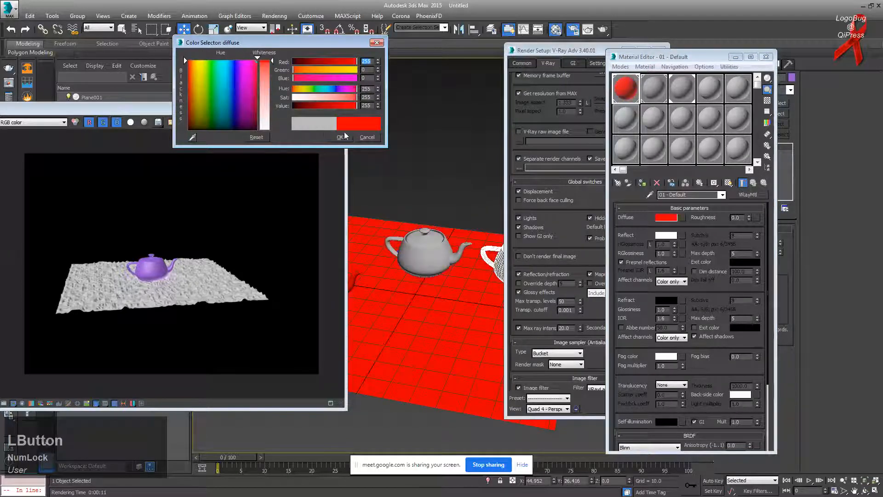
# Step: Assign a grey material from an unused slot to the ground plane
pyautogui.click(422, 288)
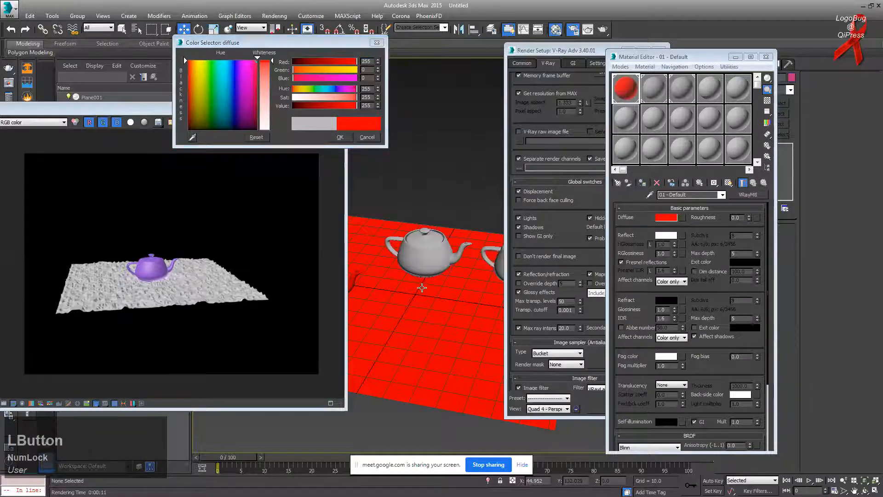
pyautogui.click(644, 124)
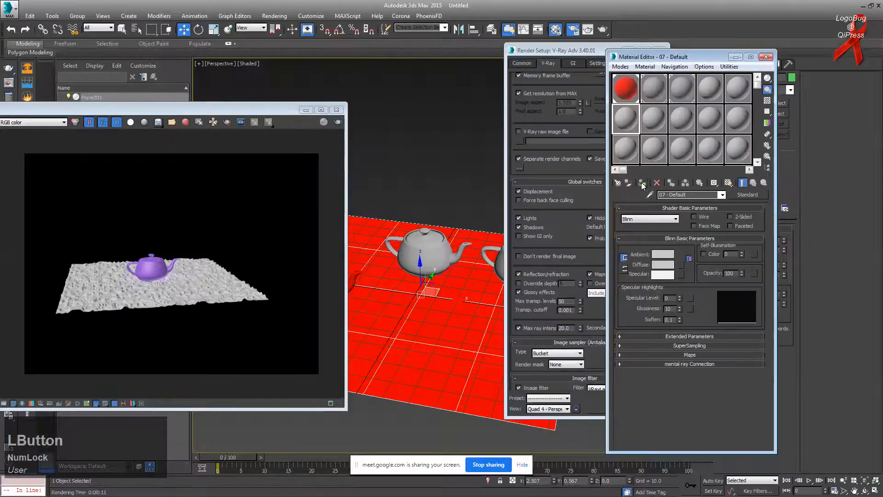
pyautogui.click(642, 184)
pyautogui.moveTo(408, 203); pyautogui.dragTo(457, 183, button='middle')
# Step: Give the second teapot material a fully saturated blue diffuse colour
pyautogui.click(636, 91)
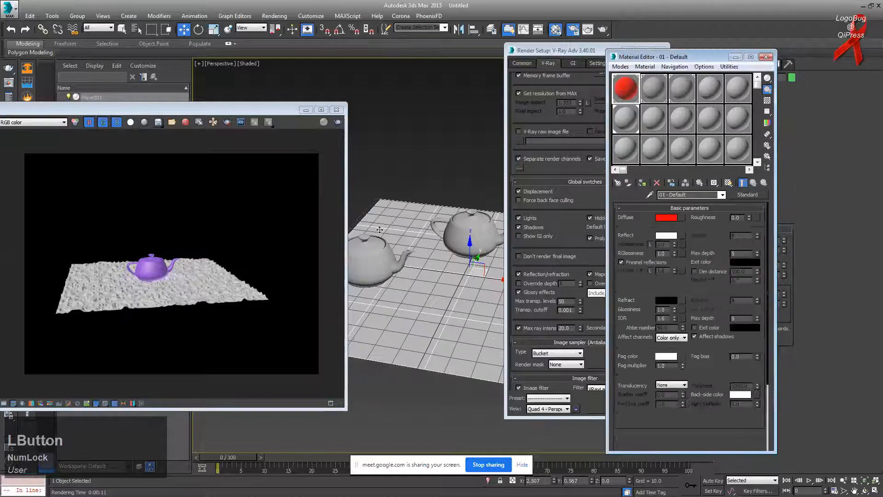
pyautogui.click(379, 237)
pyautogui.click(463, 230)
pyautogui.click(654, 88)
pyautogui.click(666, 217)
pyautogui.click(234, 62)
pyautogui.moveTo(273, 95); pyautogui.dragTo(275, 60)
pyautogui.click(341, 137)
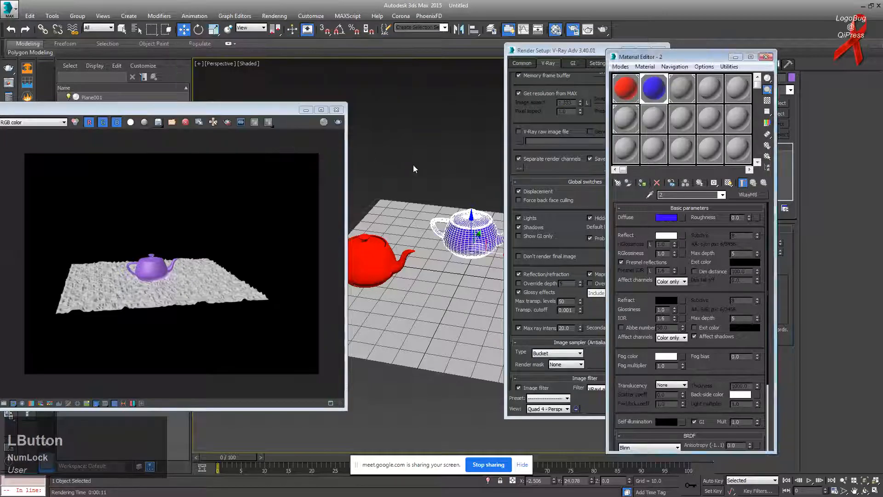
# Step: Give the right-hand teapot's third material a saturated green diffuse colour
pyautogui.moveTo(484, 208); pyautogui.dragTo(408, 202, button='middle')
pyautogui.click(493, 238)
pyautogui.click(676, 94)
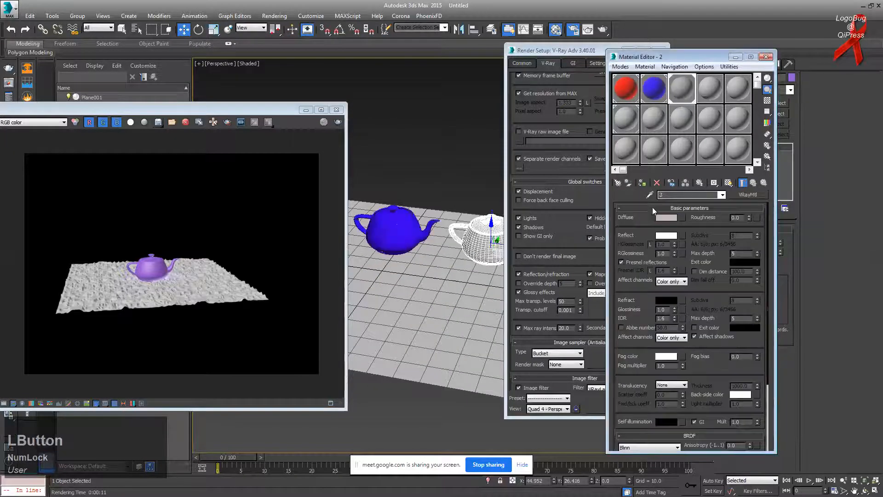
pyautogui.click(662, 218)
pyautogui.moveTo(190, 65); pyautogui.dragTo(213, 60)
pyautogui.moveTo(269, 79); pyautogui.dragTo(270, 60)
pyautogui.click(344, 137)
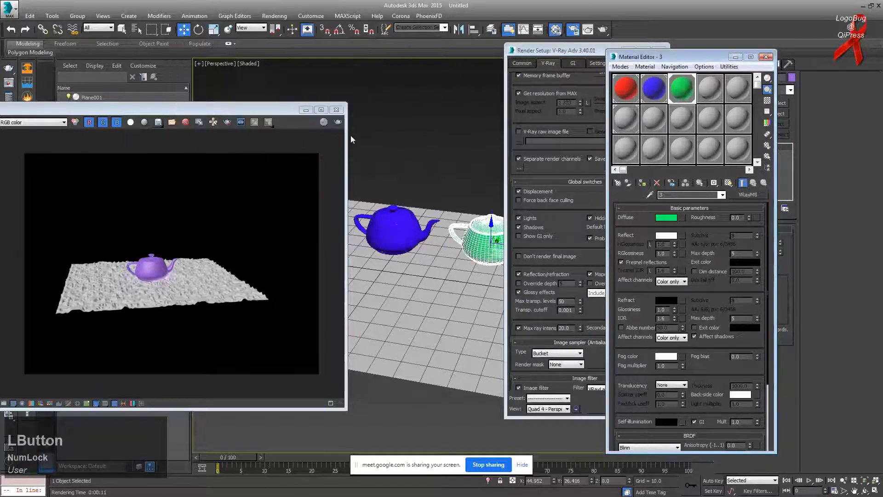
pyautogui.moveTo(553, 49); pyautogui.dragTo(407, 49)
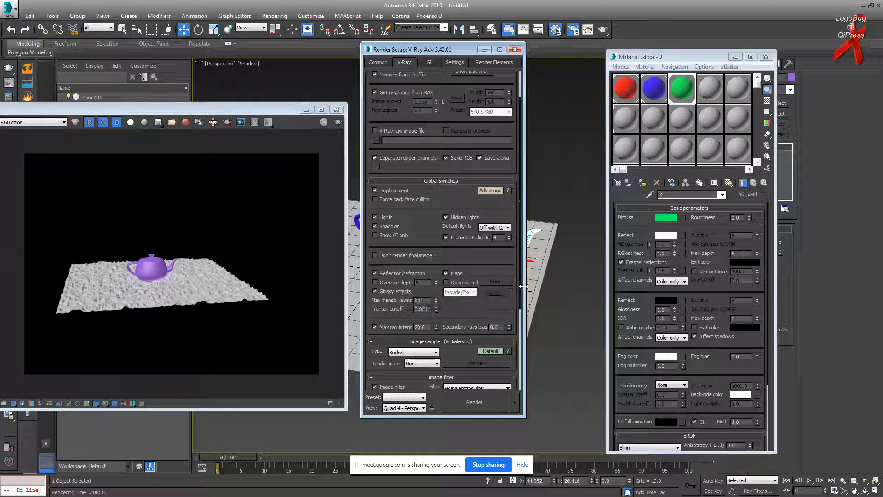
# Step: Enable V-Ray Override depth and set it to 1
pyautogui.click(398, 282)
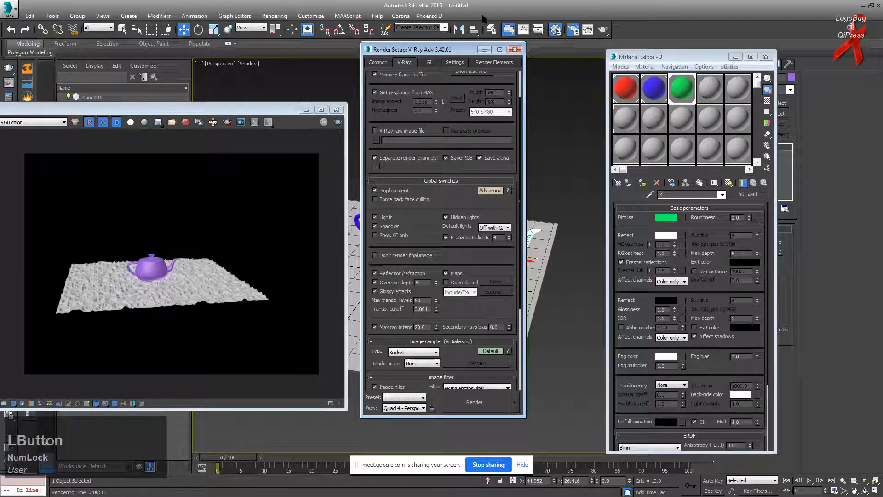
pyautogui.moveTo(465, 49); pyautogui.dragTo(614, 60)
pyautogui.moveTo(571, 293); pyautogui.dragTo(531, 290)
pyautogui.write('1')
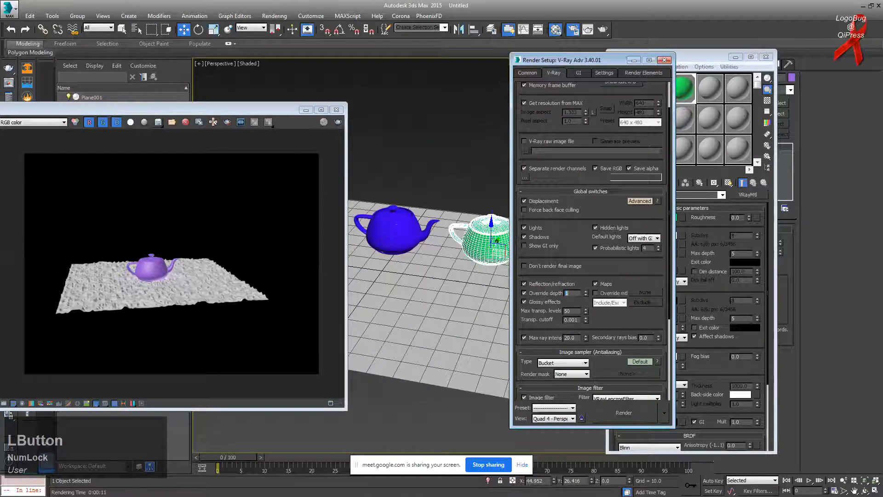
# Step: Start and cancel a test render, then close Render Setup and the Material Editor
pyautogui.scroll(3, 458, 225)
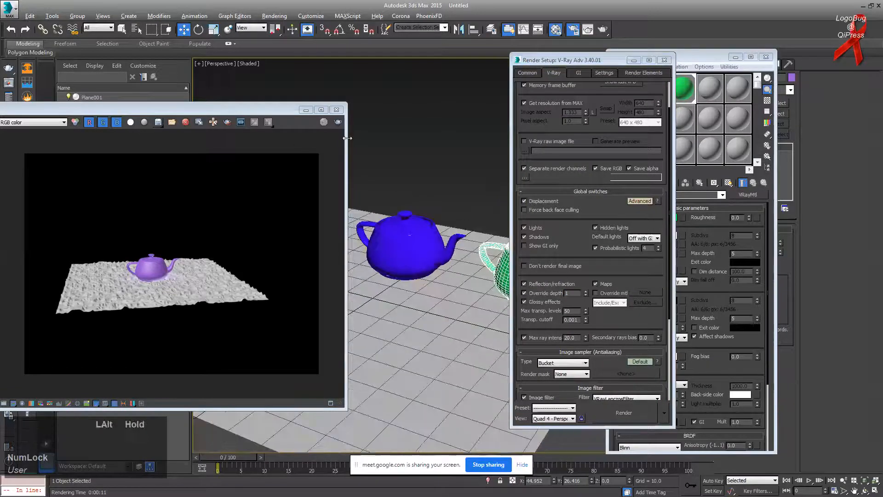
pyautogui.click(338, 122)
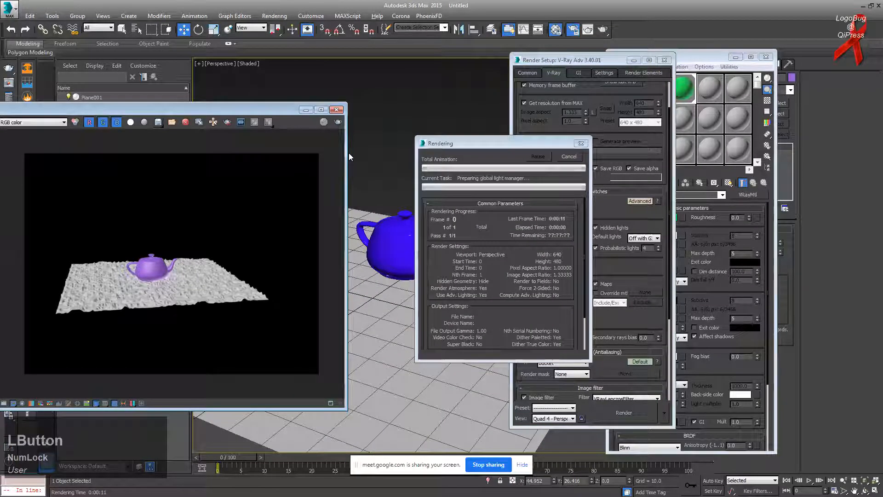
pyautogui.press('Escape')
pyautogui.click(664, 60)
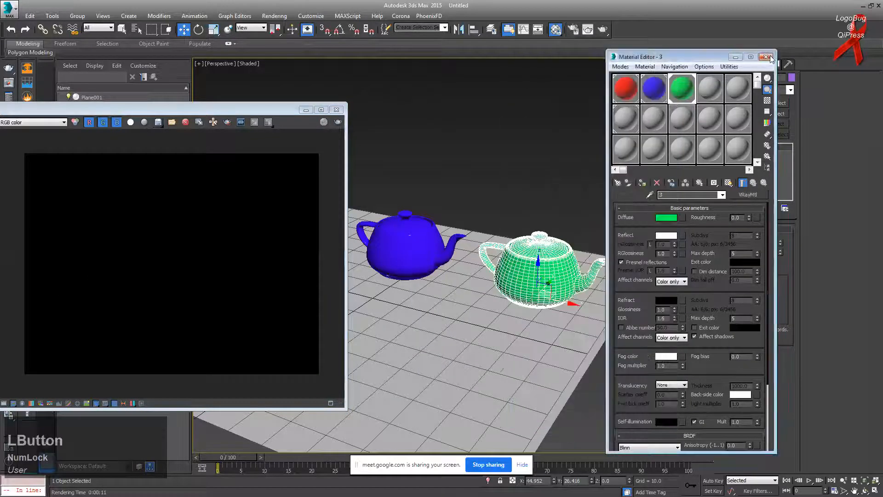
pyautogui.click(766, 56)
# Step: Create a VRayLight of type Sphere in the scene near the teapots
pyautogui.click(749, 122)
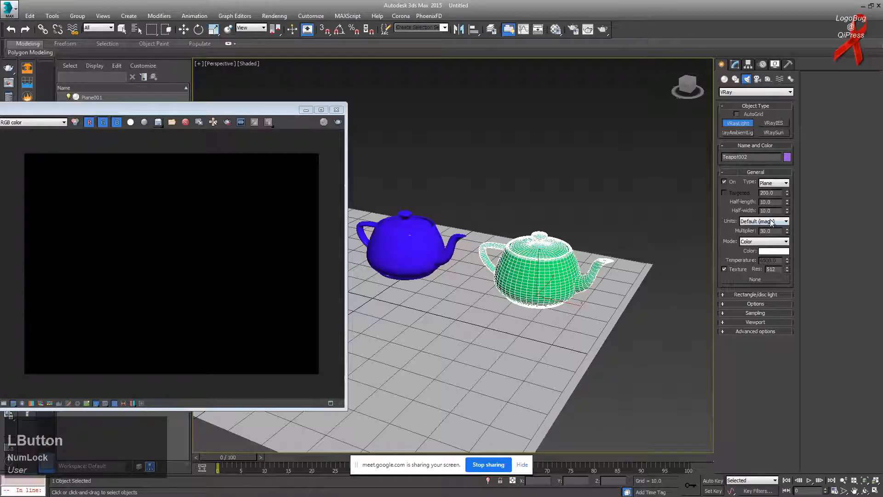
pyautogui.click(767, 203)
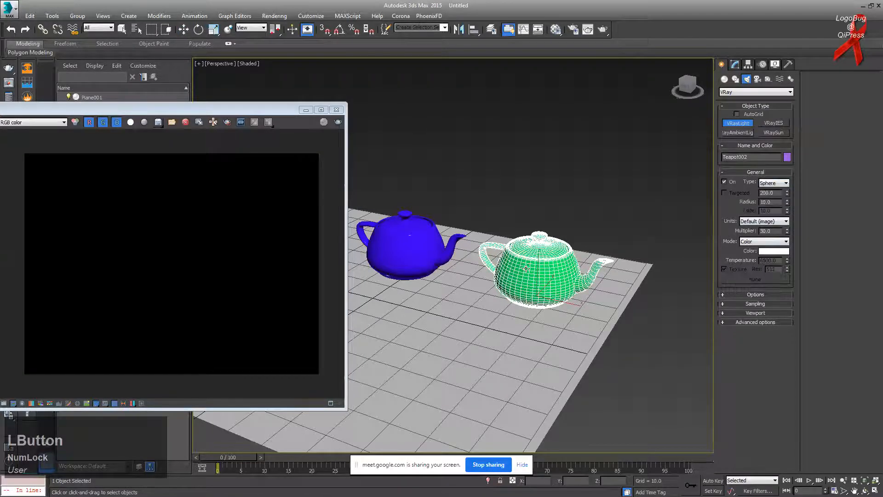
pyautogui.moveTo(457, 317); pyautogui.dragTo(465, 322)
pyautogui.scroll(-3, 528, 276)
pyautogui.keyDown('alt'); pyautogui.moveTo(528, 276); pyautogui.dragTo(548, 273, button='middle'); pyautogui.keyUp('alt')
# Step: Raise the sphere light on Z so it hangs high above the three teapots
pyautogui.moveTo(515, 264); pyautogui.dragTo(519, 174)
pyautogui.rightClick(519, 174)
pyautogui.click(511, 285)
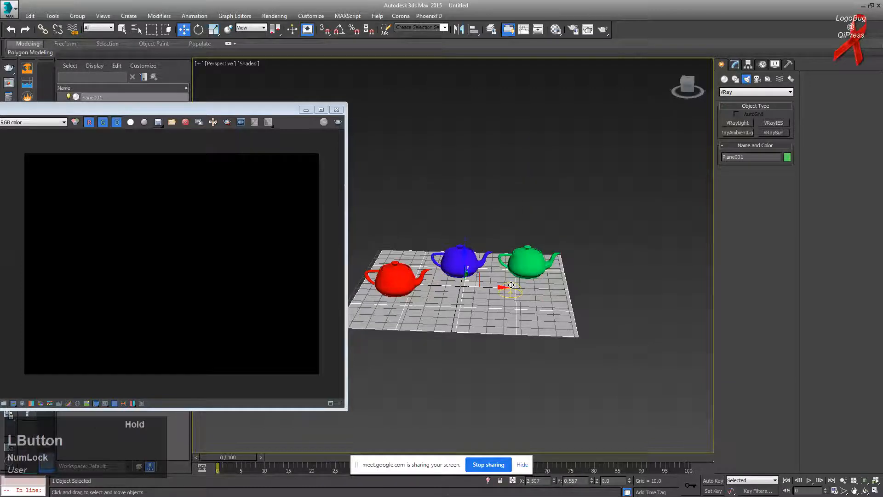
pyautogui.click(511, 284)
pyautogui.moveTo(512, 268); pyautogui.dragTo(512, 175)
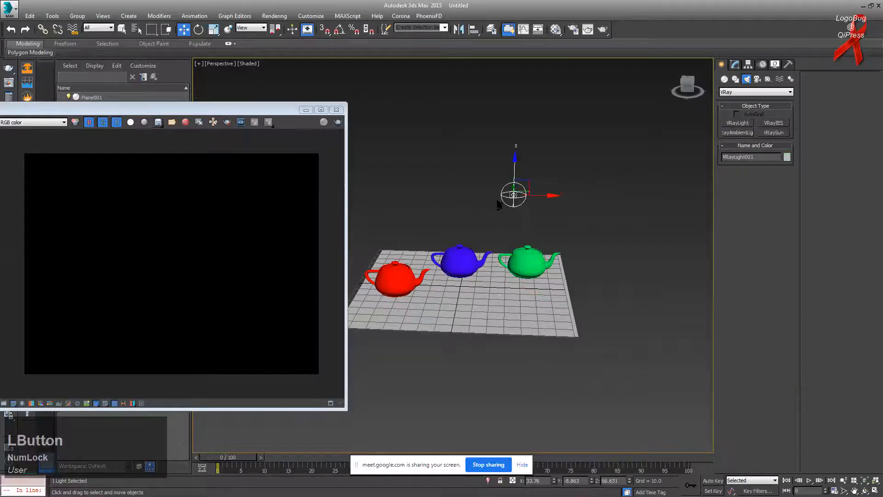
pyautogui.keyDown('alt'); pyautogui.moveTo(512, 175); pyautogui.dragTo(491, 190, button='middle'); pyautogui.keyUp('alt')
pyautogui.scroll(4, 488, 228)
pyautogui.keyDown('alt'); pyautogui.moveTo(487, 228); pyautogui.dragTo(299, 244, button='middle'); pyautogui.keyUp('alt')
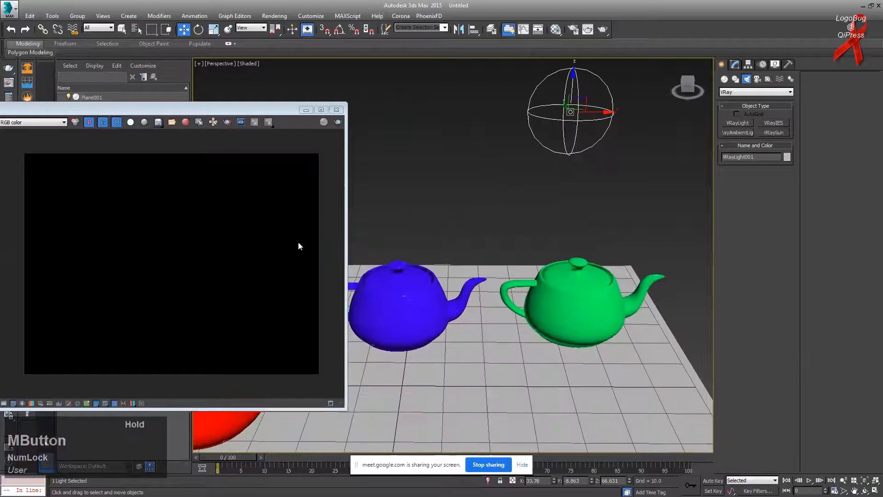
pyautogui.scroll(-2, 528, 209)
pyautogui.moveTo(473, 229); pyautogui.dragTo(557, 180, button='middle')
pyautogui.scroll(3, 552, 188)
pyautogui.scroll(-6, 543, 203)
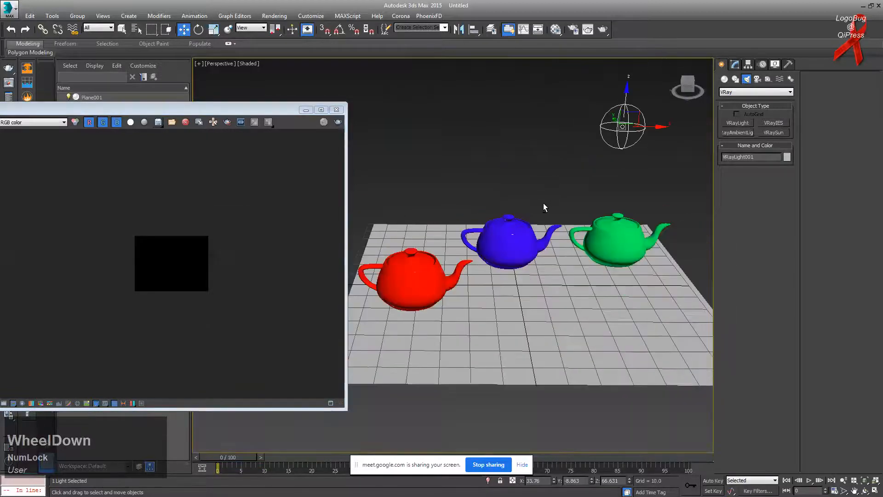
# Step: Render the lit scene from the V-Ray frame buffer
pyautogui.click(267, 225)
pyautogui.doubleClick(225, 233)
pyautogui.scroll(2, 224, 233)
pyautogui.click(336, 122)
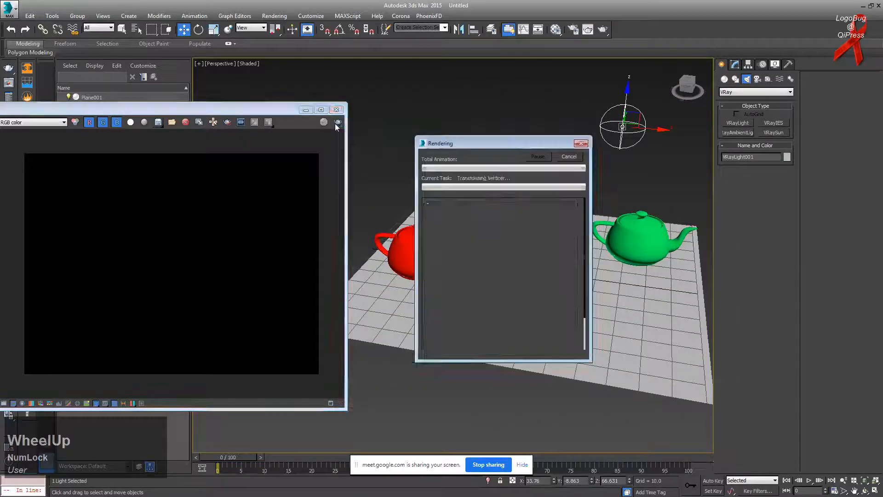
# Step: Inspect the finished render, zooming in on the blue teapot, and shift the frame buffer right
pyautogui.click(212, 265)
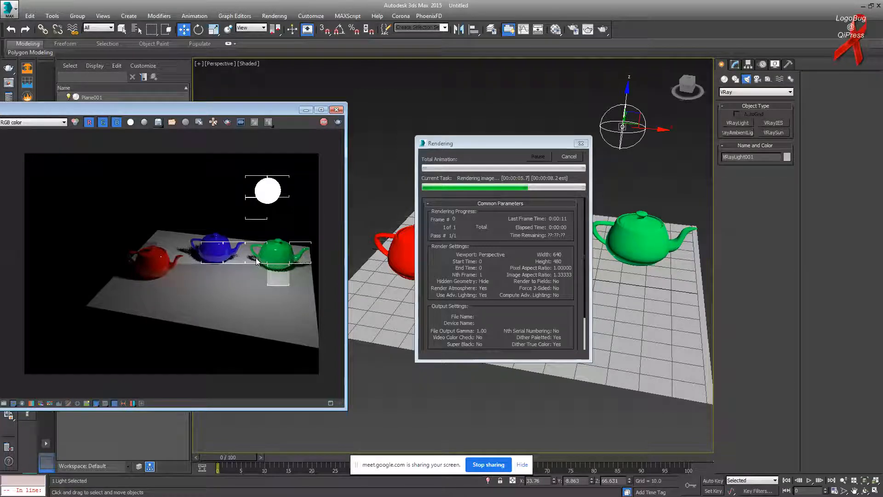
pyautogui.click(210, 251)
pyautogui.scroll(2, 211, 251)
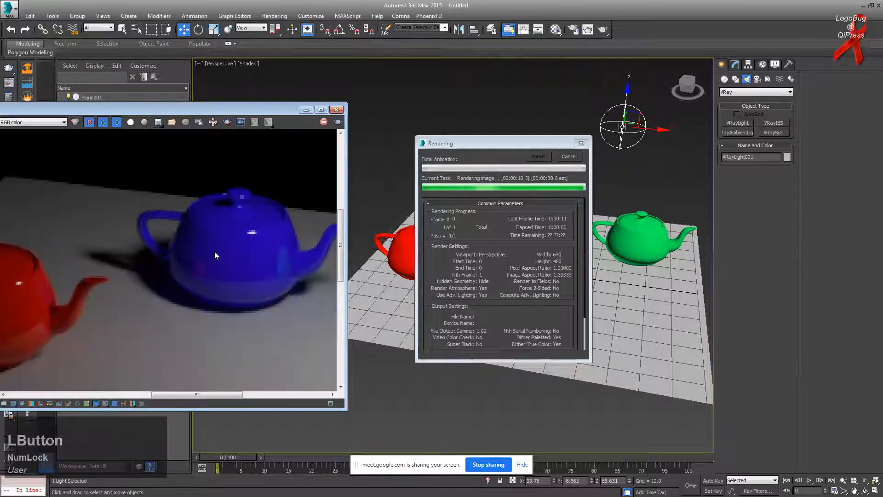
pyautogui.scroll(1, 226, 254)
pyautogui.click(241, 262)
pyautogui.scroll(-1, 242, 262)
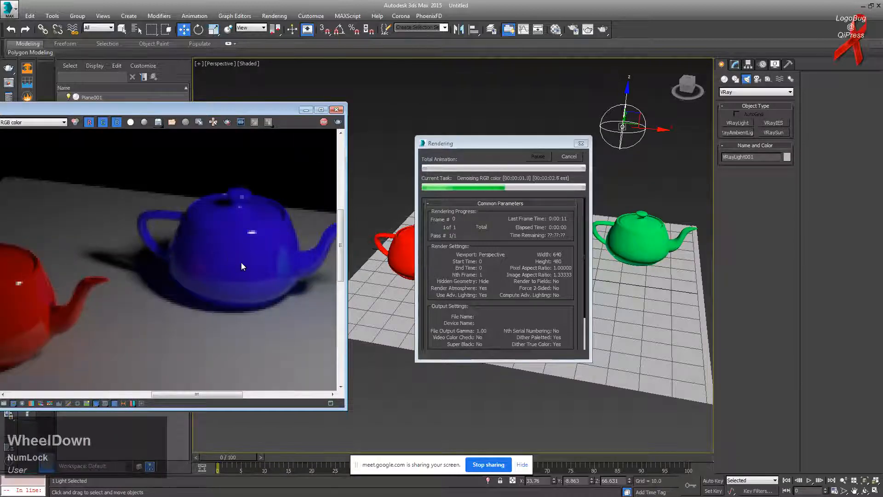
pyautogui.moveTo(279, 111); pyautogui.dragTo(330, 107)
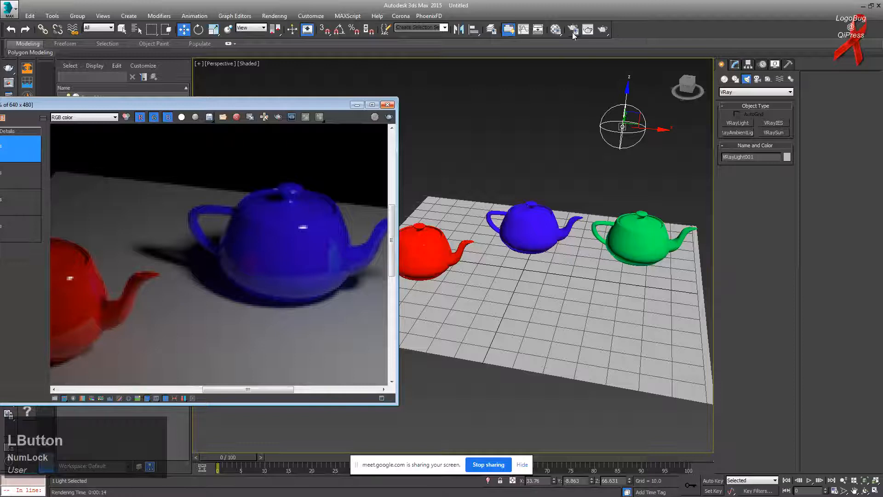
# Step: Delete all render elements in Render Setup's Render Elements list
pyautogui.click(375, 118)
pyautogui.click(604, 72)
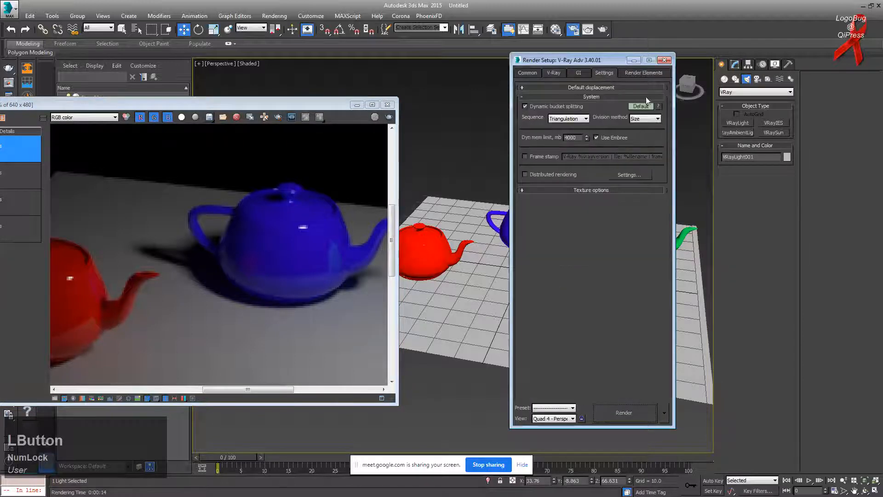
pyautogui.click(643, 73)
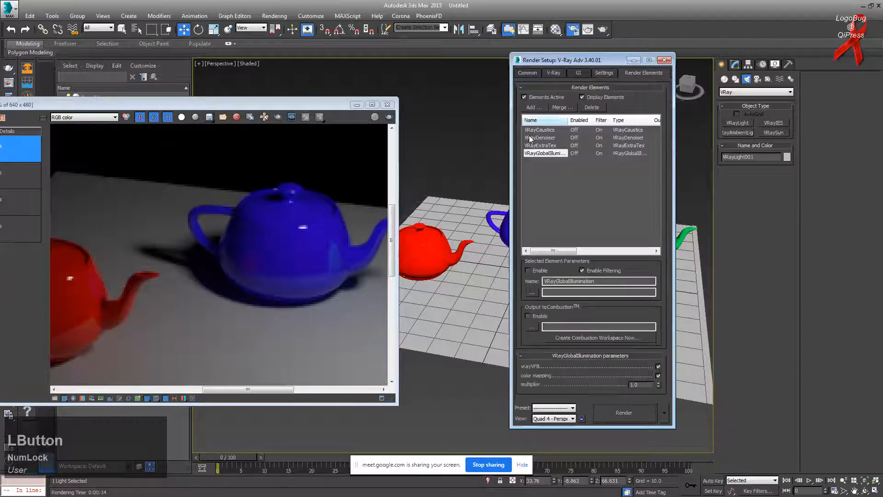
pyautogui.click(600, 108)
pyautogui.click(634, 60)
# Step: Reopen the Render Setup window on the V-Ray settings
pyautogui.scroll(3, 217, 249)
pyautogui.scroll(-2, 216, 249)
pyautogui.scroll(2, 217, 249)
pyautogui.scroll(-3, 216, 249)
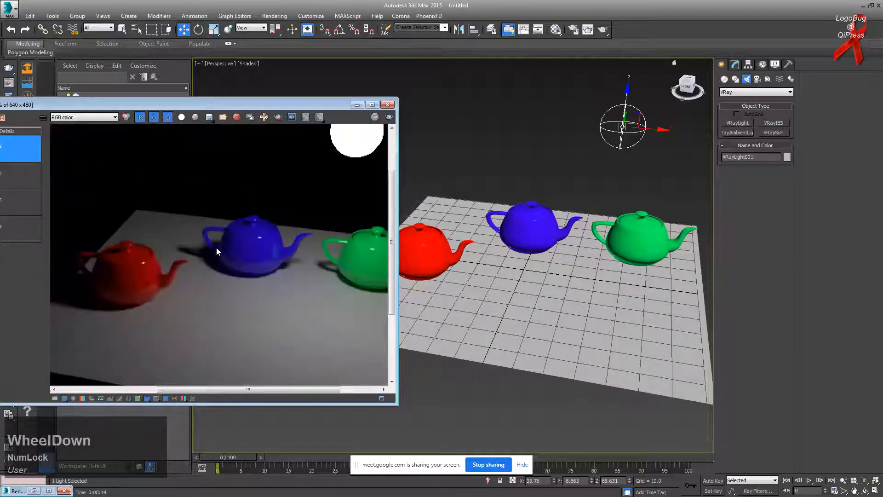
pyautogui.click(573, 30)
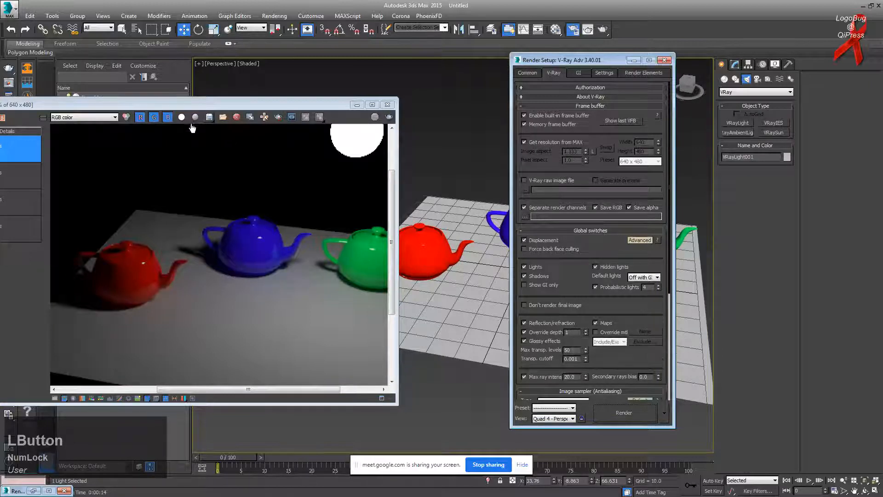
# Step: Clear the four old VFB history entries and save the current render to history
pyautogui.moveTo(188, 105); pyautogui.dragTo(311, 105)
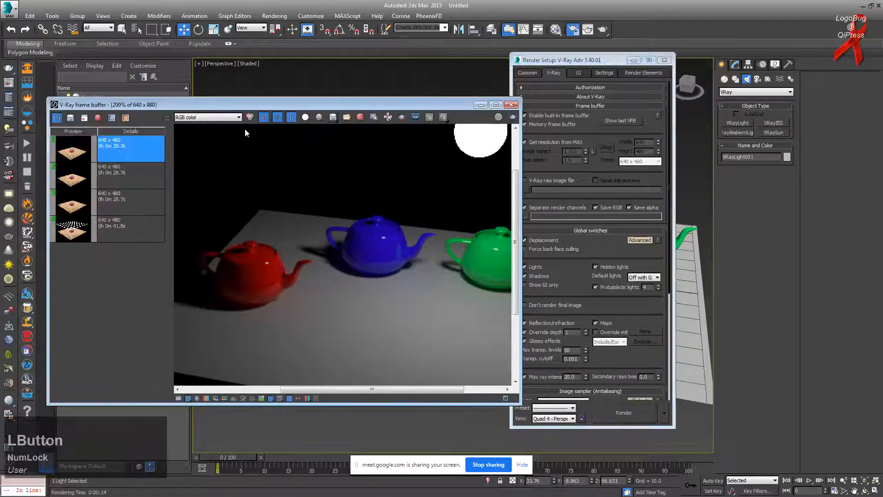
pyautogui.keyDown('shift'); pyautogui.click(126, 224); pyautogui.keyUp('shift')
pyautogui.click(96, 119)
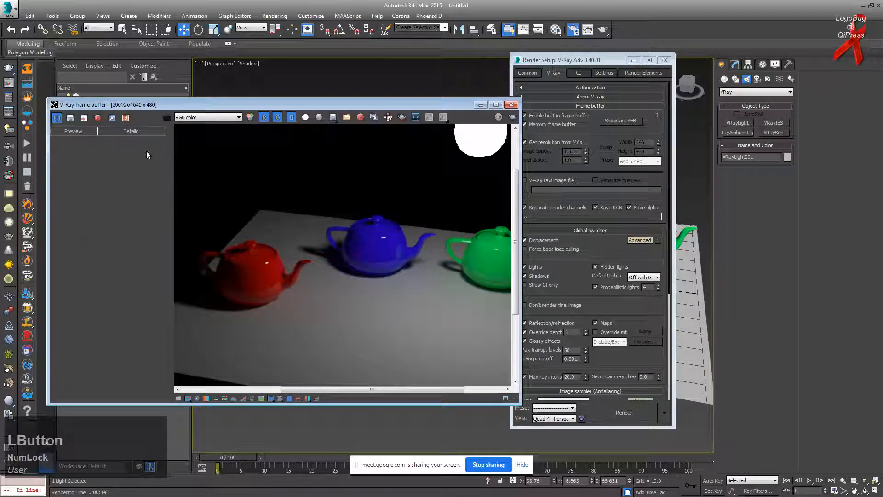
pyautogui.click(71, 118)
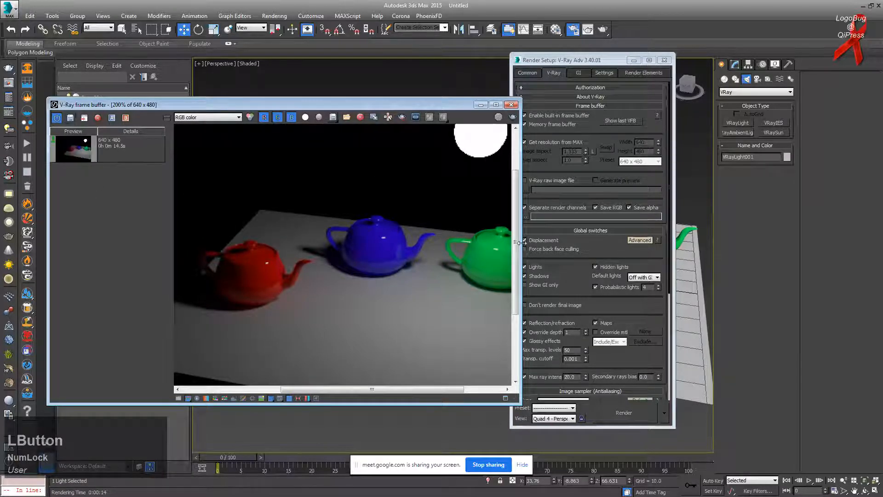
# Step: Toggle Global switches Lights, set Override depth to 10, and start a new render
pyautogui.click(525, 267)
pyautogui.moveTo(569, 332); pyautogui.dragTo(541, 331)
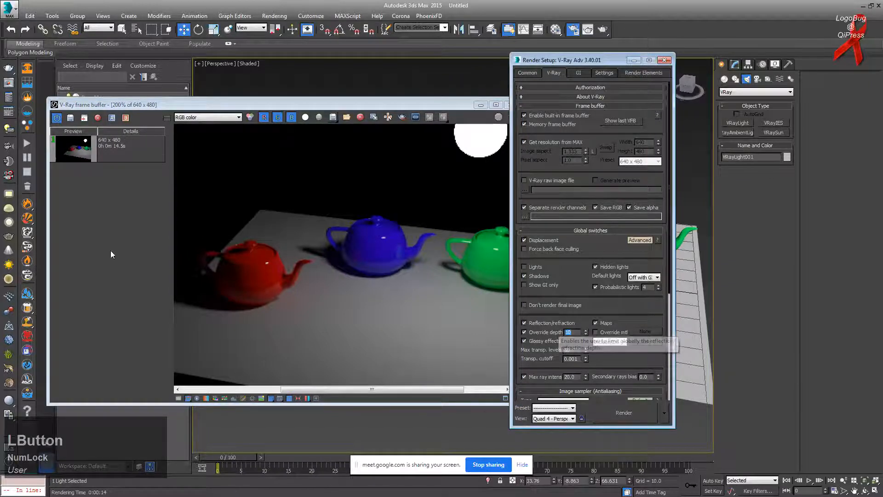
pyautogui.moveTo(221, 105); pyautogui.dragTo(189, 104)
pyautogui.click(482, 116)
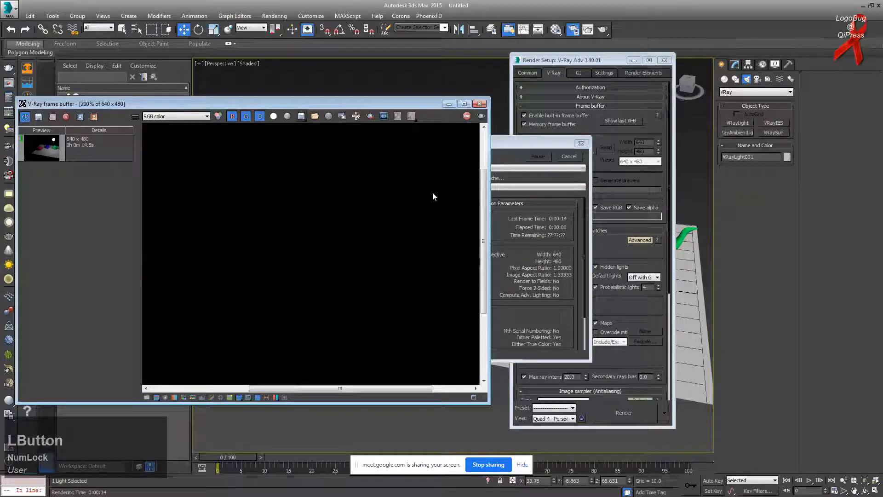
# Step: Restore the last rendered frame and render the scene again
pyautogui.click(394, 245)
pyautogui.scroll(2, 394, 245)
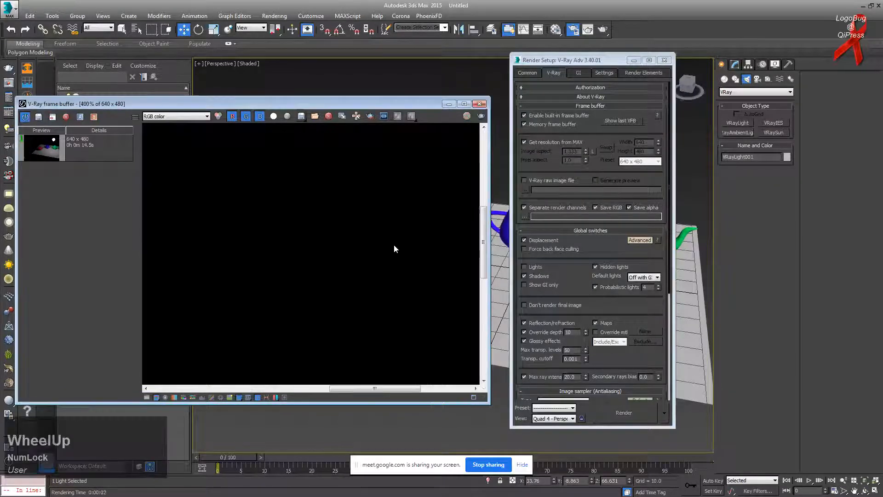
pyautogui.scroll(1, 394, 255)
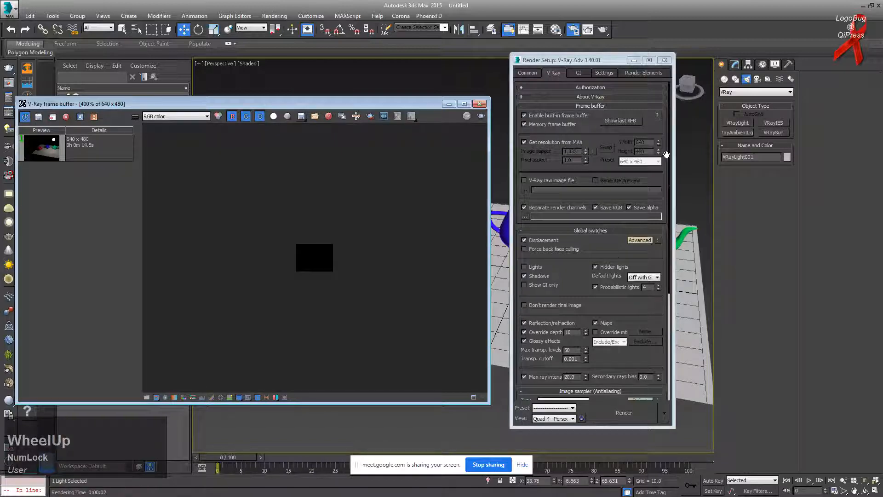
pyautogui.click(642, 120)
pyautogui.click(480, 116)
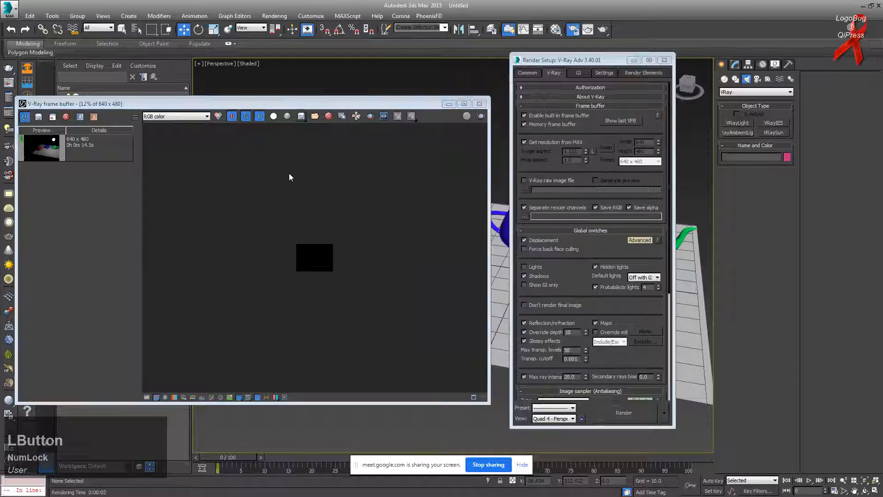
# Step: Check the render's alpha channel, then switch the frame buffer back to color
pyautogui.click(273, 116)
pyautogui.moveTo(603, 61); pyautogui.dragTo(657, 60)
pyautogui.click(372, 104)
pyautogui.moveTo(366, 103); pyautogui.dragTo(404, 114)
# Step: Render the teapots again and zoom in on the result
pyautogui.click(503, 125)
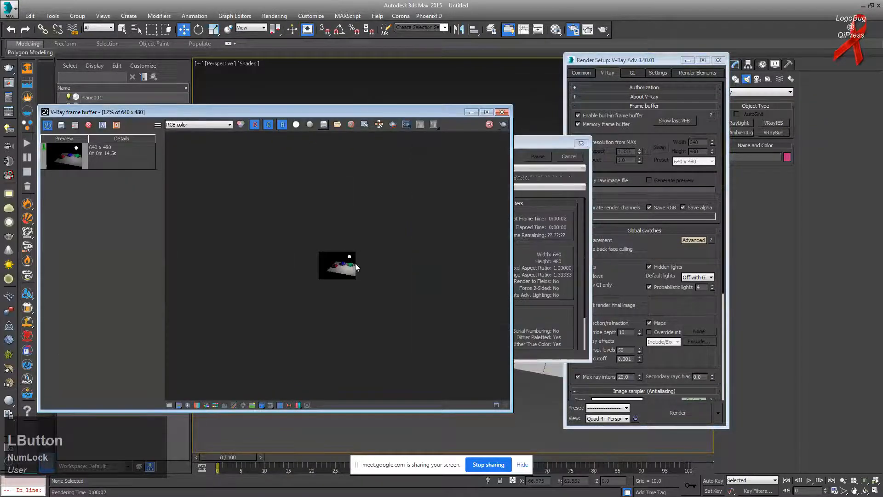
pyautogui.scroll(5, 357, 263)
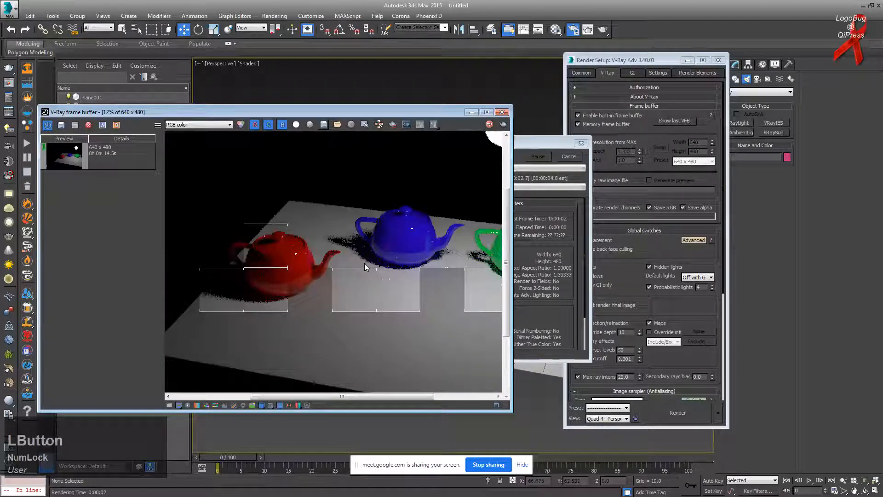
pyautogui.scroll(-5, 364, 263)
pyautogui.scroll(3, 408, 263)
pyautogui.scroll(3, 441, 262)
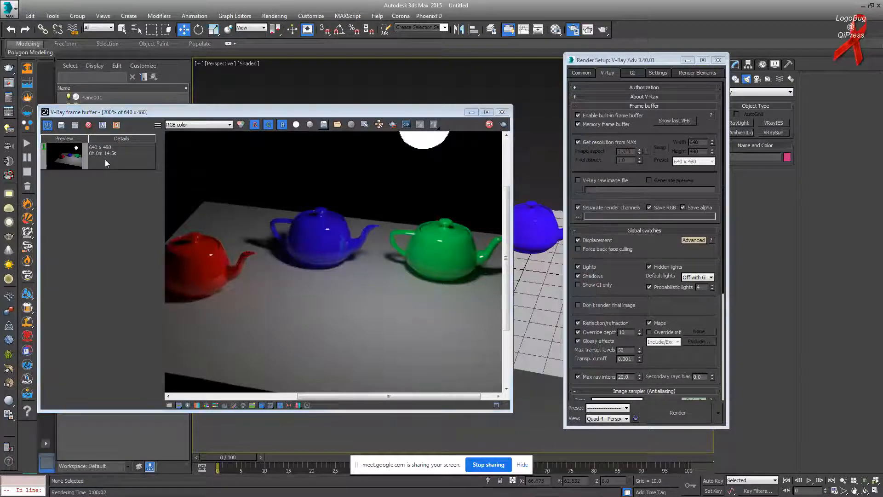
# Step: Save the new render to VFB history and set the two saved renders as A/B
pyautogui.click(61, 126)
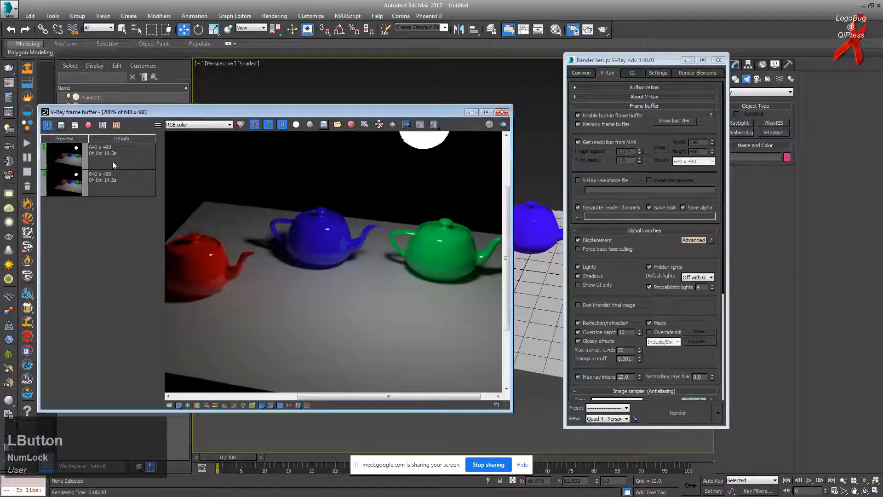
pyautogui.click(124, 194)
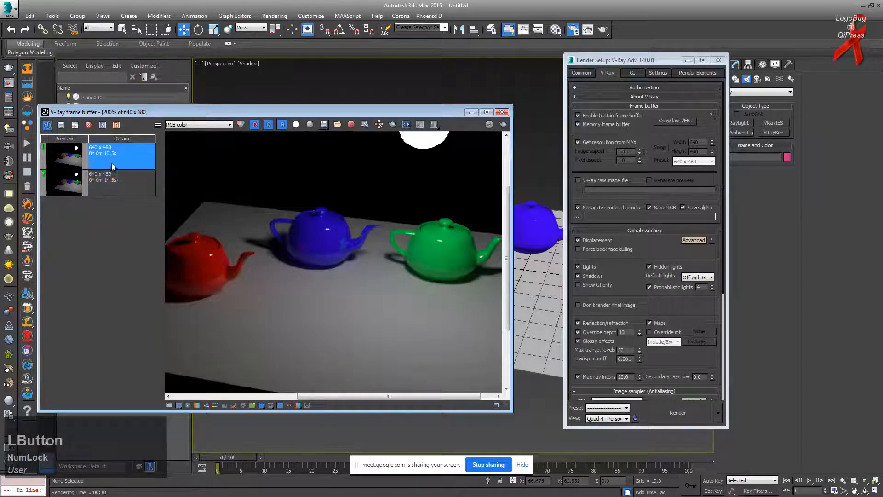
pyautogui.click(103, 127)
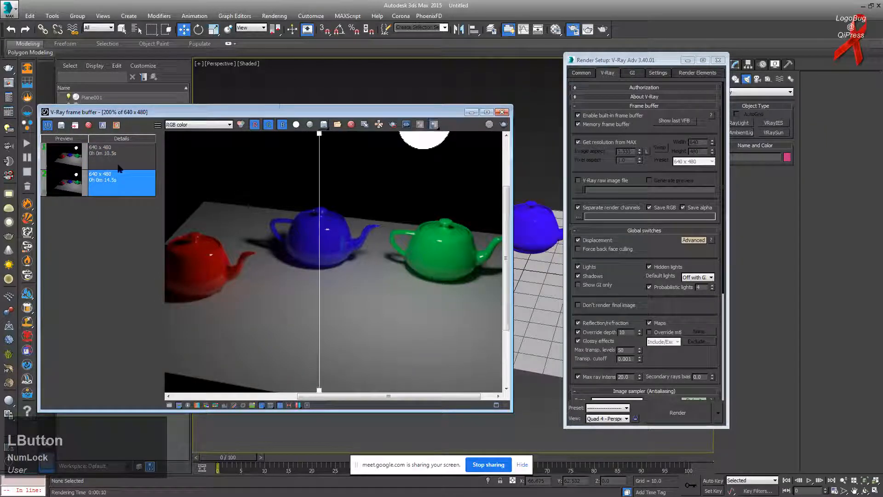
pyautogui.moveTo(320, 138); pyautogui.dragTo(192, 193)
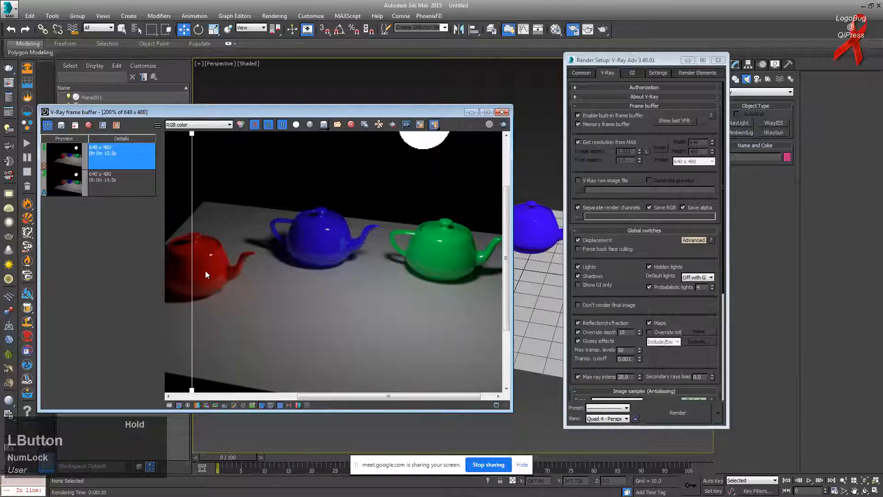
# Step: Sweep the A/B compare wipe line across the whole render
pyautogui.scroll(4, 205, 275)
pyautogui.scroll(1, 268, 233)
pyautogui.scroll(-2, 286, 231)
pyautogui.scroll(4, 286, 231)
pyautogui.scroll(-4, 416, 277)
pyautogui.scroll(2, 424, 277)
pyautogui.moveTo(258, 397); pyautogui.dragTo(376, 395)
pyautogui.moveTo(192, 262); pyautogui.dragTo(468, 262)
pyautogui.moveTo(313, 397); pyautogui.dragTo(378, 396)
pyautogui.moveTo(469, 138); pyautogui.dragTo(262, 149)
# Step: Compare both renders with the wipe line positioned over the blue teapot
pyautogui.scroll(1, 313, 153)
pyautogui.scroll(1, 333, 157)
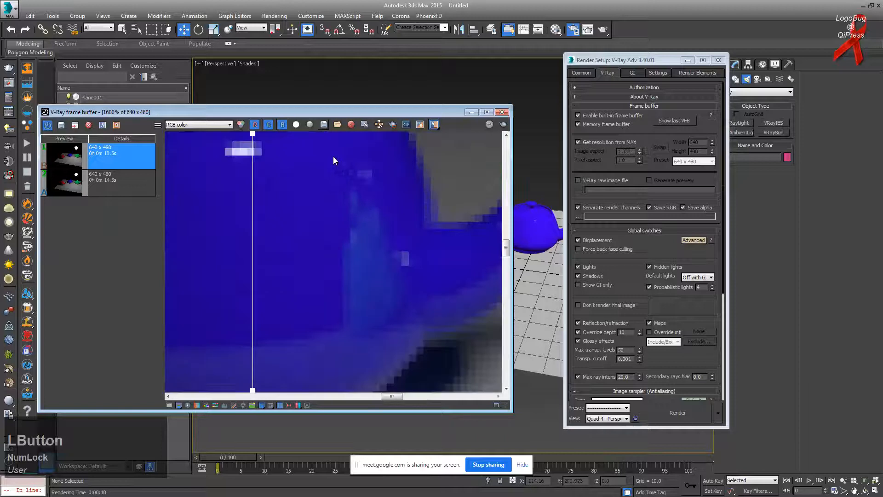
pyautogui.scroll(-1, 342, 158)
pyautogui.moveTo(254, 143); pyautogui.dragTo(327, 202)
pyautogui.scroll(1, 379, 211)
pyautogui.scroll(-2, 380, 212)
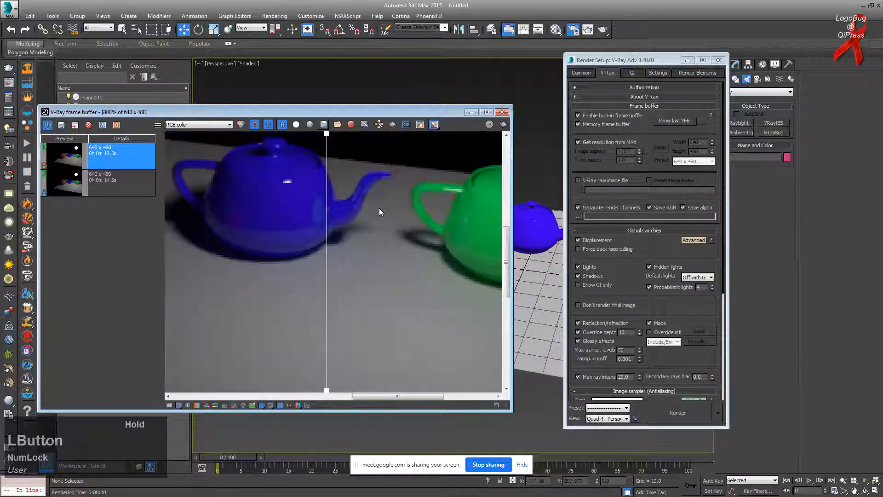
pyautogui.moveTo(328, 138); pyautogui.dragTo(282, 160)
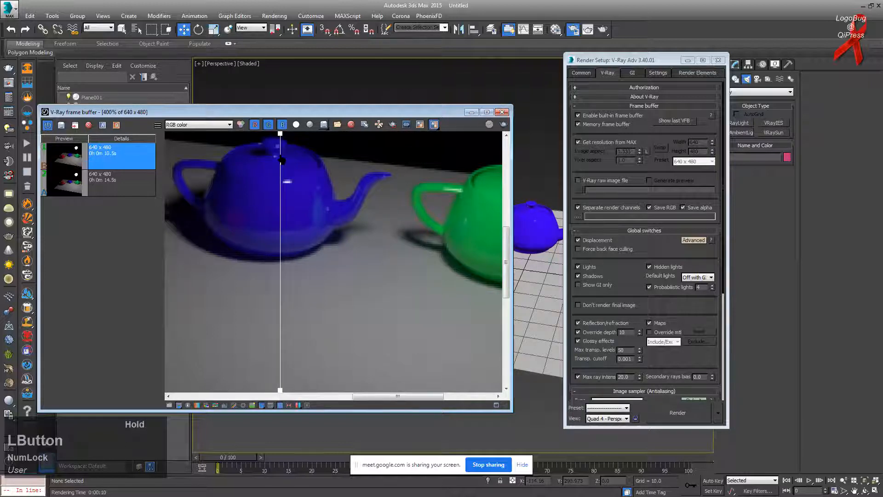
pyautogui.moveTo(282, 160); pyautogui.dragTo(375, 464)
# Step: Compare the red teapot between both renders, then minimize the frame buffer
pyautogui.moveTo(379, 395); pyautogui.dragTo(419, 394)
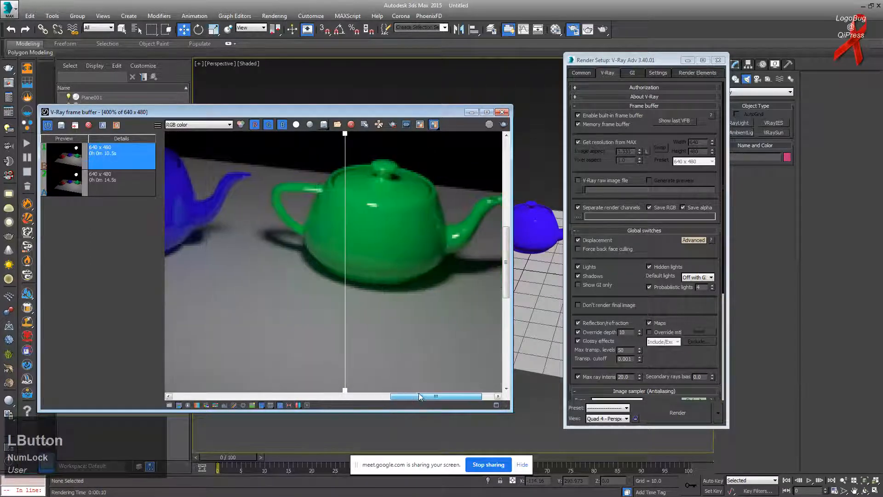
pyautogui.moveTo(458, 163); pyautogui.dragTo(279, 184)
pyautogui.moveTo(441, 395); pyautogui.dragTo(334, 396)
pyautogui.moveTo(280, 135); pyautogui.dragTo(284, 184)
pyautogui.scroll(2, 331, 259)
pyautogui.scroll(-1, 331, 258)
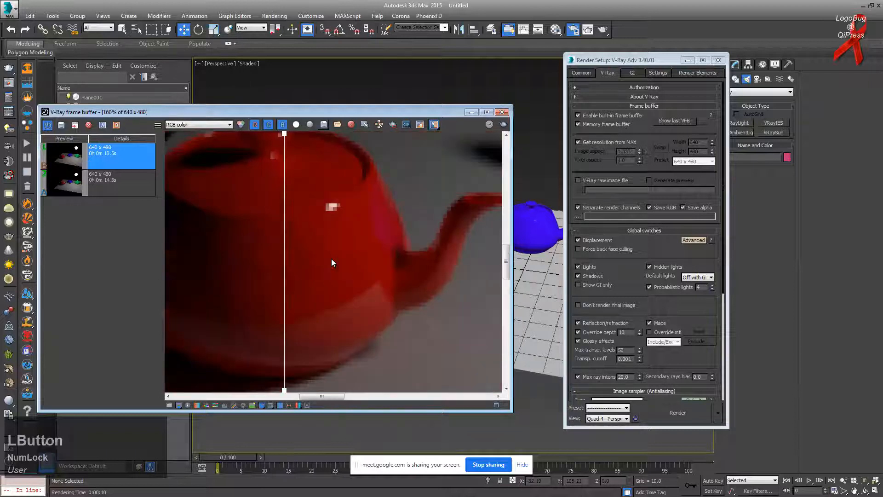
pyautogui.moveTo(284, 134); pyautogui.dragTo(301, 156)
pyautogui.click(473, 113)
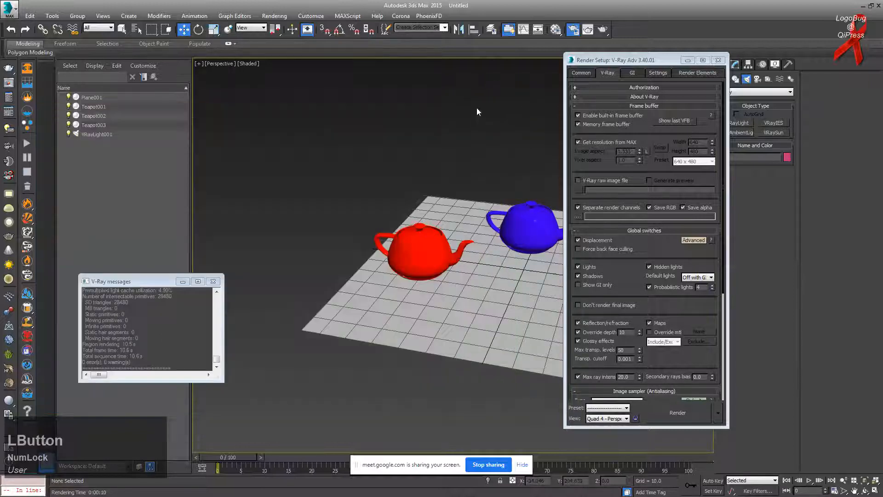
# Step: Select the red teapot and open the Material Editor
pyautogui.click(412, 260)
pyautogui.scroll(-5, 416, 262)
pyautogui.scroll(8, 423, 263)
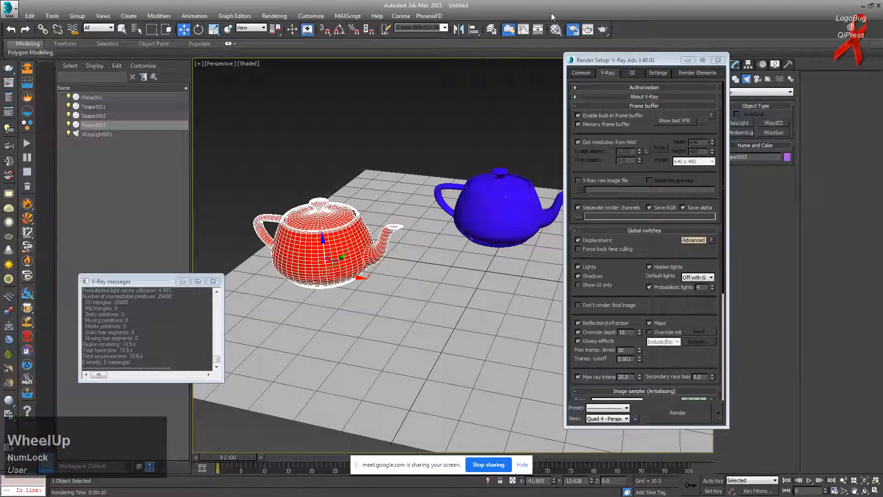
pyautogui.click(556, 29)
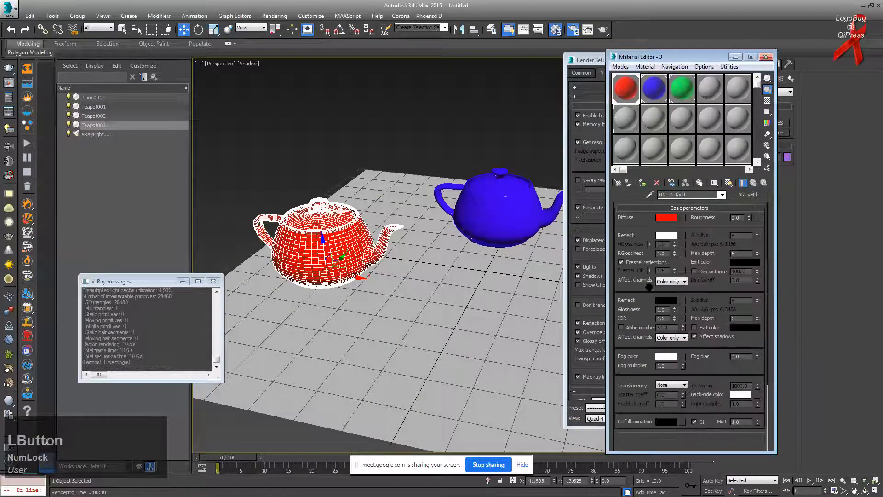
# Step: Set the reflection Override depth to 1 in the V-Ray render settings
pyautogui.moveTo(480, 210); pyautogui.dragTo(431, 212, button='middle')
pyautogui.scroll(-3, 529, 240)
pyautogui.scroll(-1, 530, 239)
pyautogui.scroll(5, 506, 243)
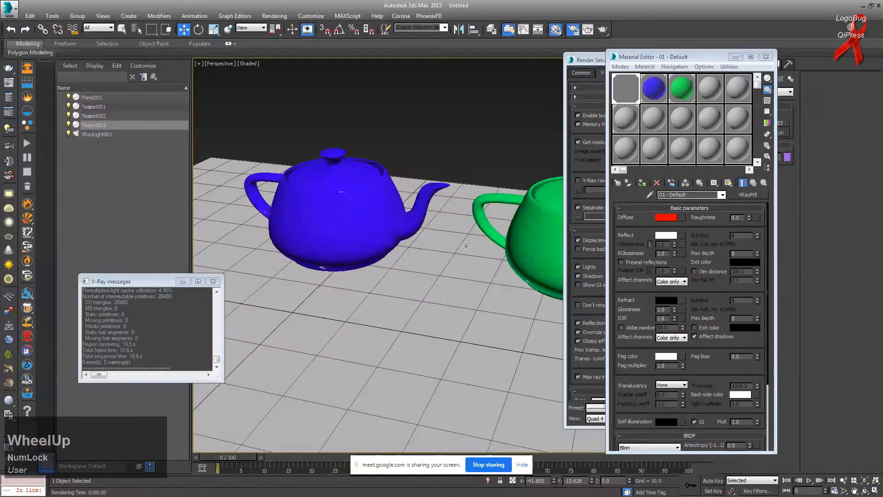
pyautogui.scroll(-4, 476, 246)
pyautogui.scroll(2, 409, 216)
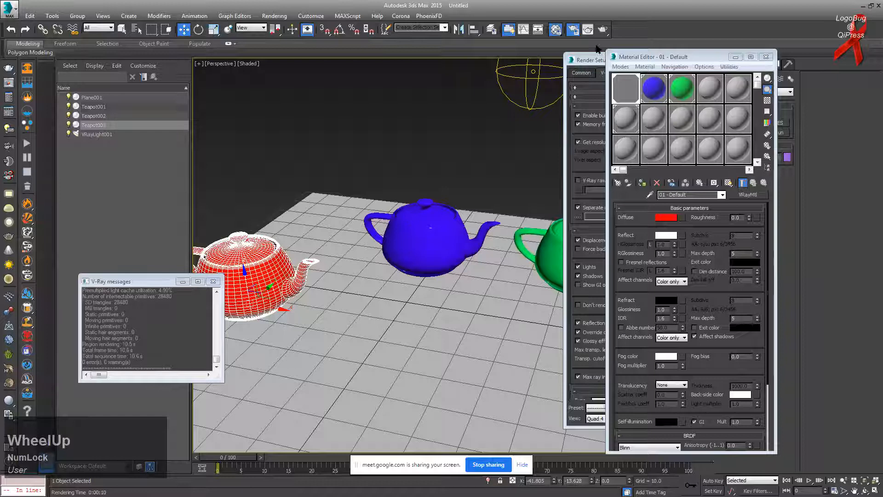
pyautogui.click(594, 67)
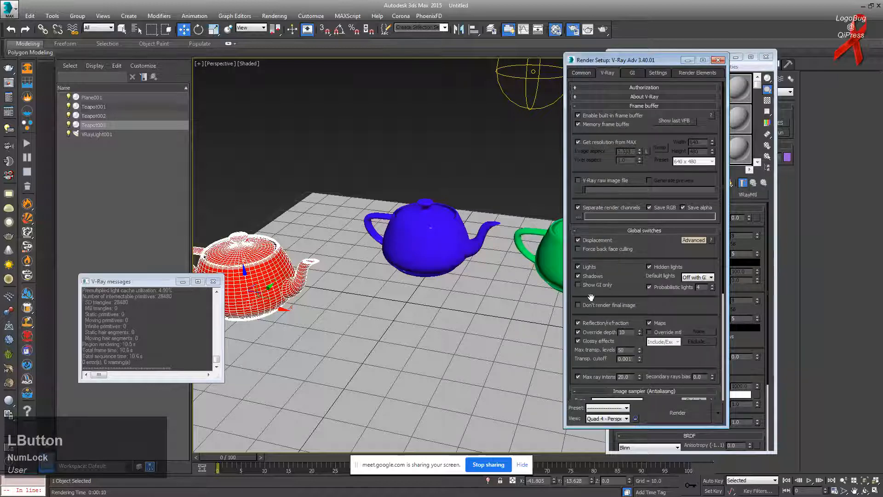
pyautogui.write('1')
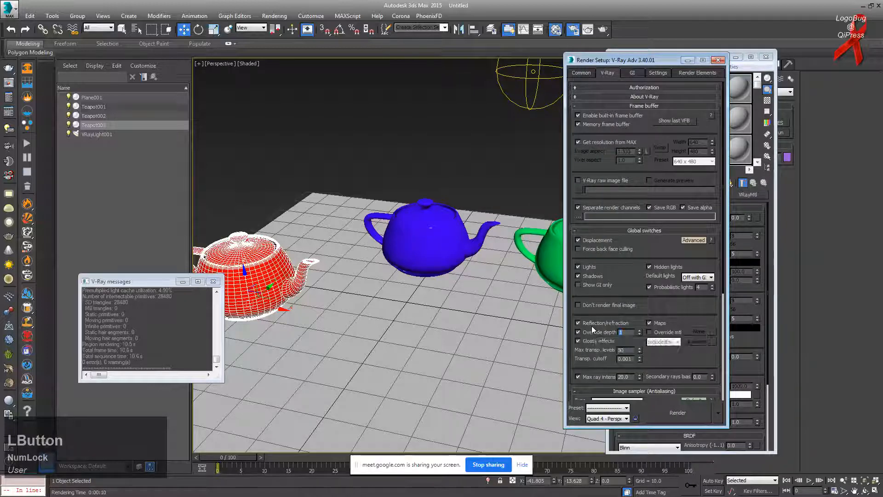
pyautogui.press('KP_Enter')
# Step: Select the blue teapot and review its and the green material's settings
pyautogui.click(428, 239)
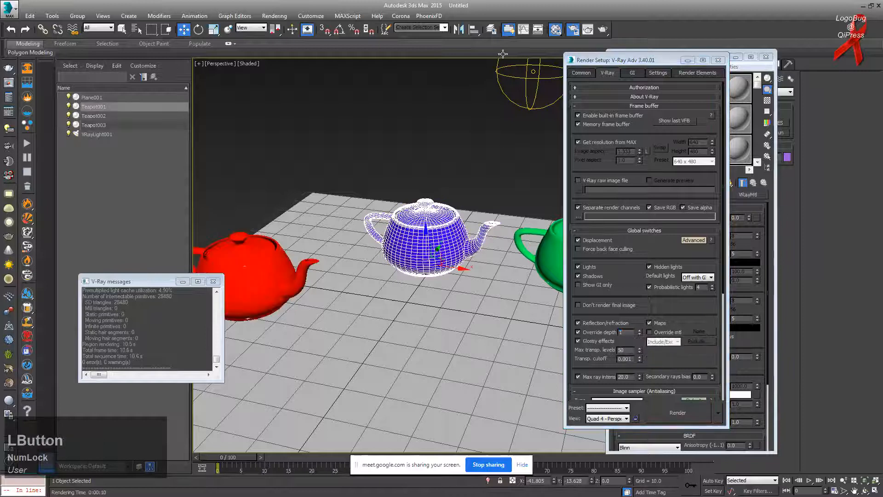
pyautogui.click(556, 36)
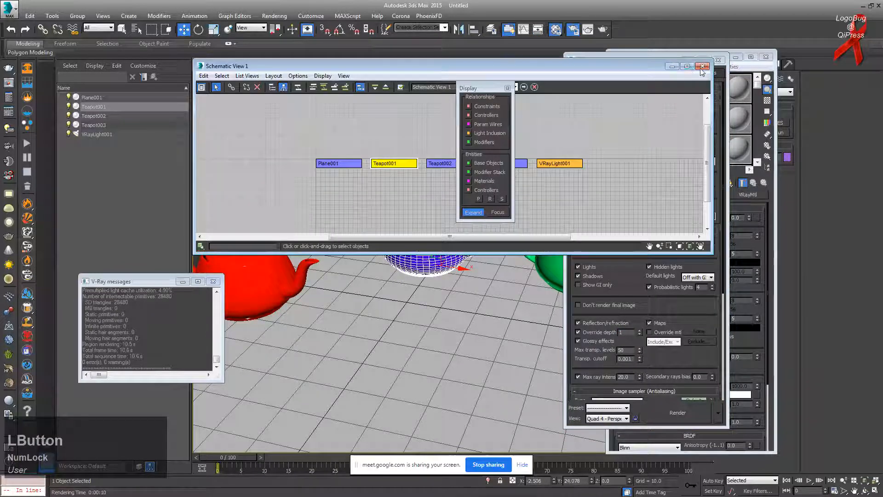
pyautogui.click(556, 36)
pyautogui.click(557, 34)
pyautogui.click(556, 34)
pyautogui.click(655, 83)
pyautogui.click(682, 88)
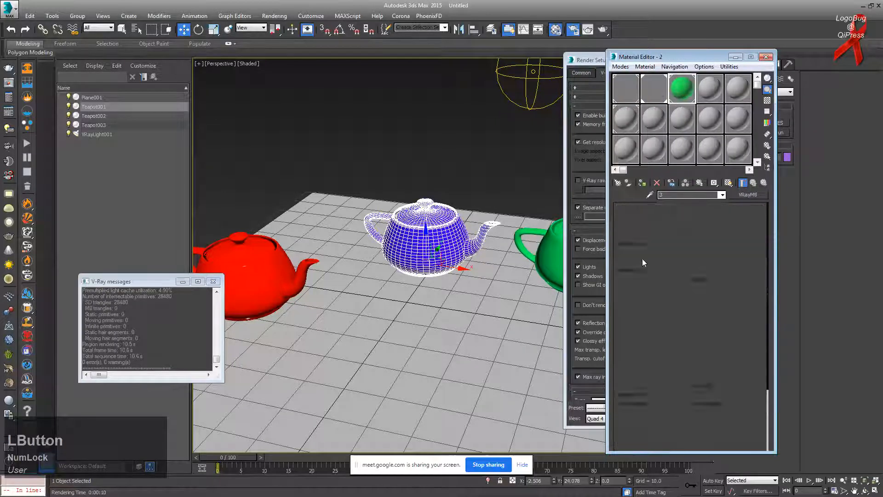
# Step: Close the Material Editor and Render Setup, then reopen Render Setup with F10
pyautogui.click(767, 58)
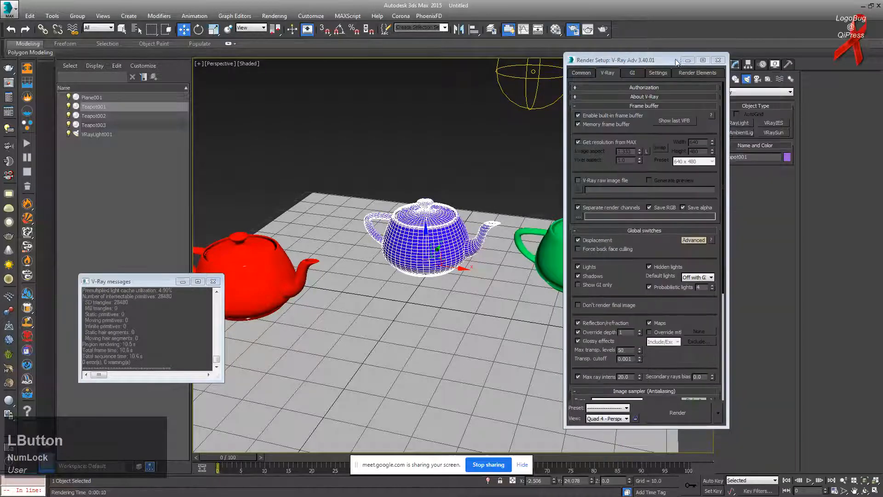
pyautogui.click(718, 59)
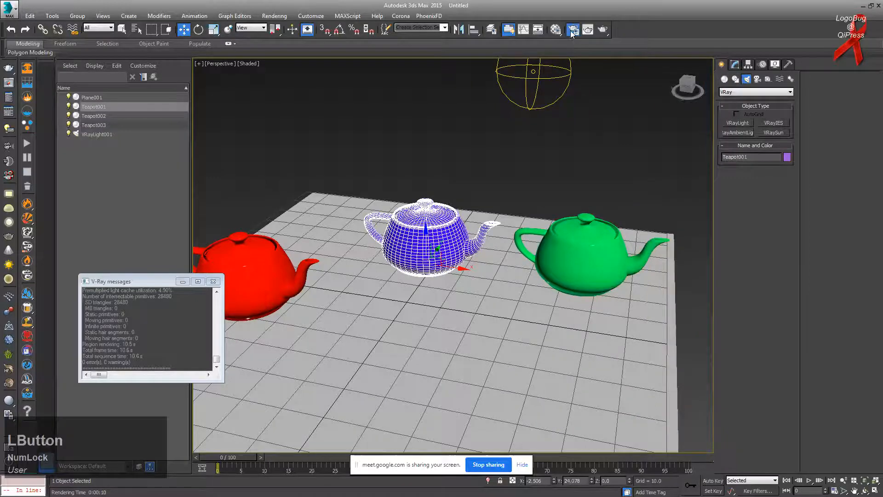
pyautogui.press('F10')
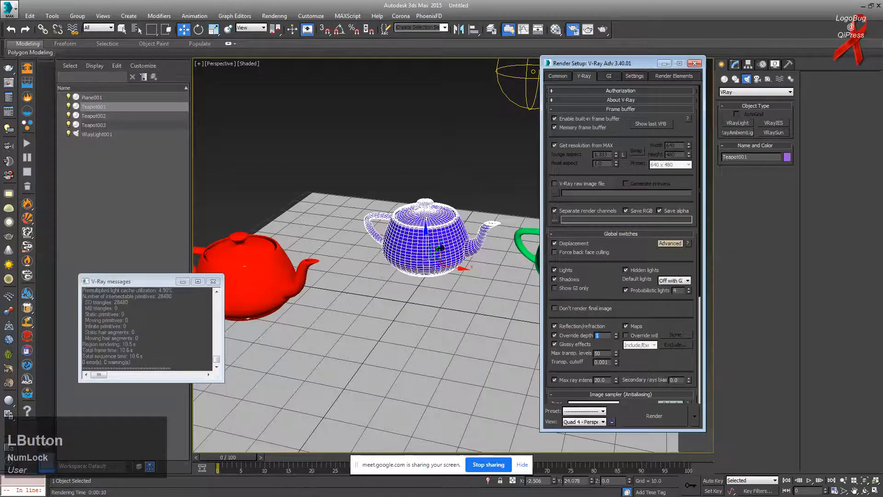
# Step: Render the teapot scene and view the finished image in the frame buffer
pyautogui.click(602, 30)
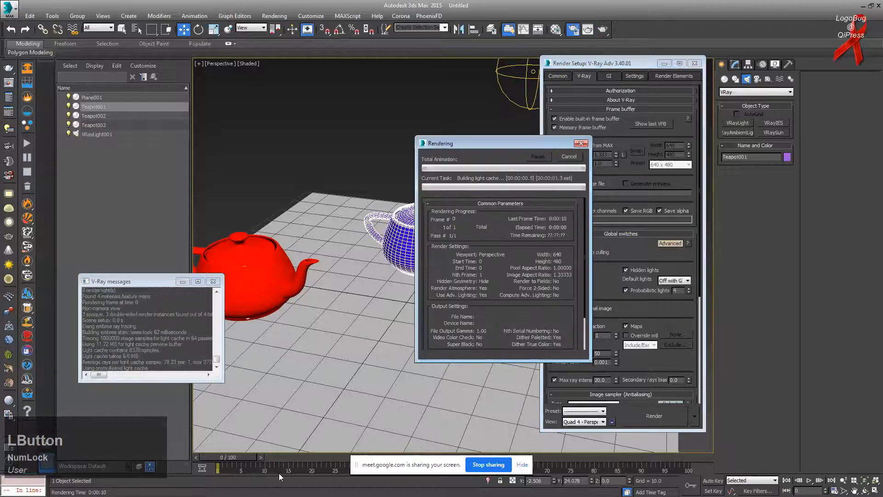
pyautogui.hotkey('alt', 'Tab')
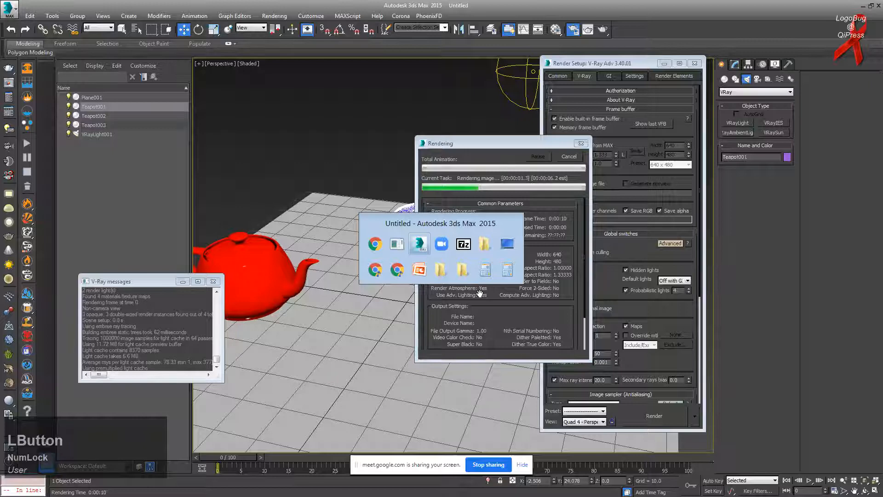
pyautogui.click(332, 226)
pyautogui.scroll(2, 322, 233)
pyautogui.scroll(-2, 323, 233)
pyautogui.click(333, 227)
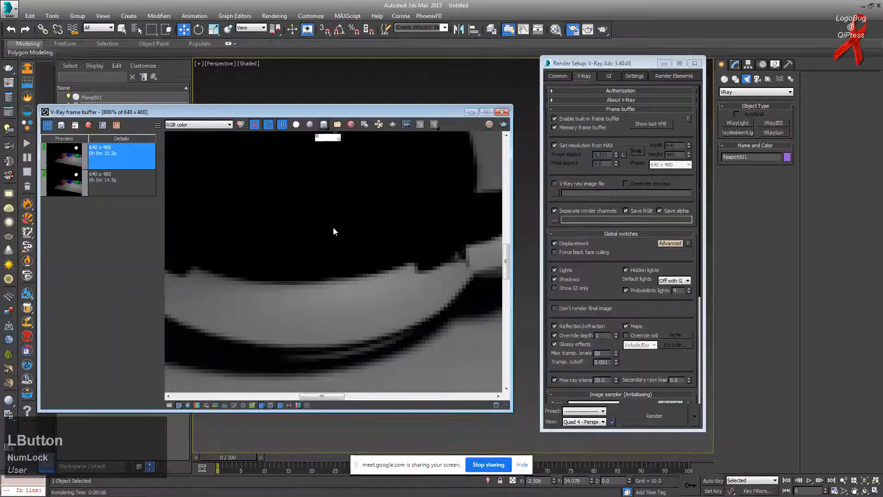
pyautogui.scroll(-4, 333, 228)
pyautogui.scroll(1, 313, 253)
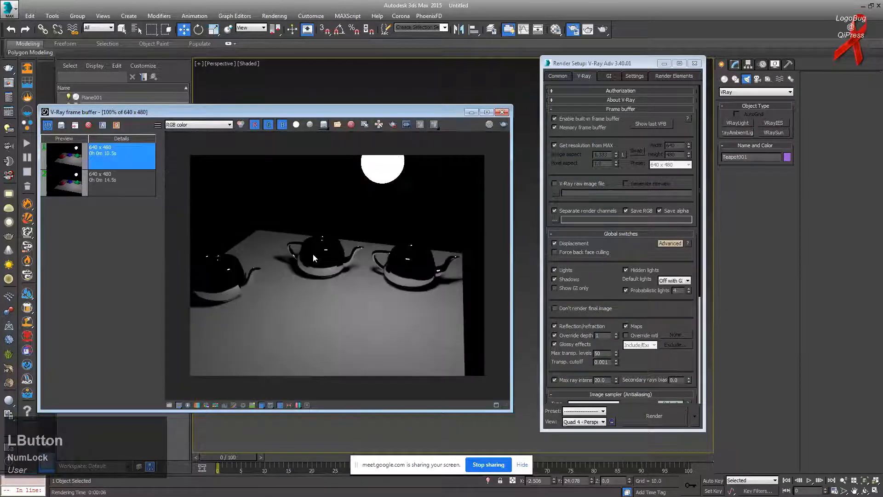
pyautogui.scroll(1, 313, 254)
pyautogui.scroll(-1, 313, 253)
# Step: Clear the VFB history, confirm Override depth 10, and re-render the scene
pyautogui.click(113, 173)
pyautogui.click(89, 127)
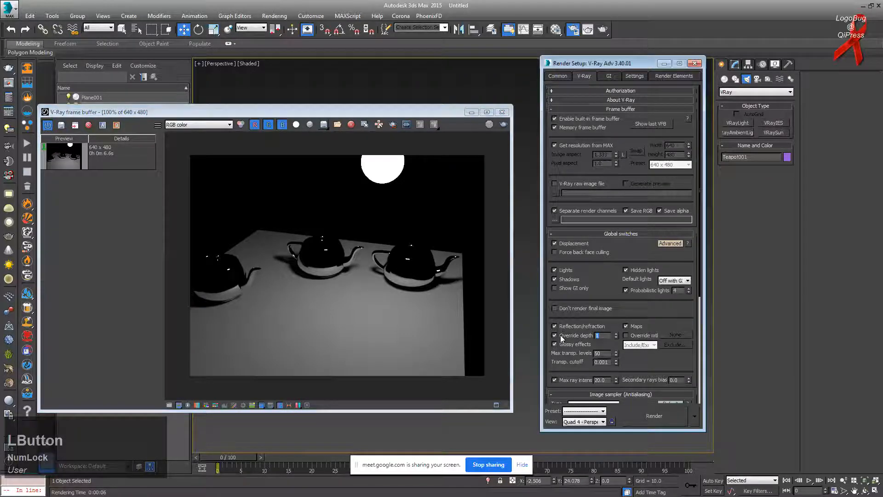
pyautogui.press('KP_Enter')
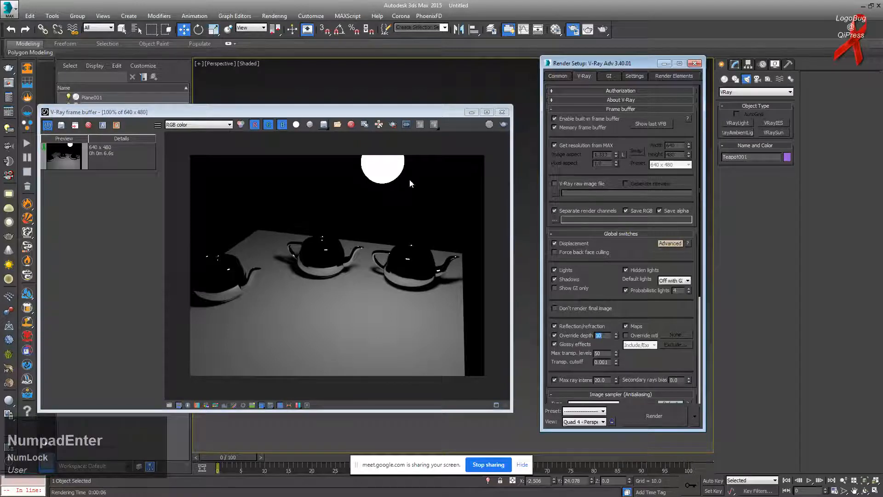
pyautogui.click(504, 125)
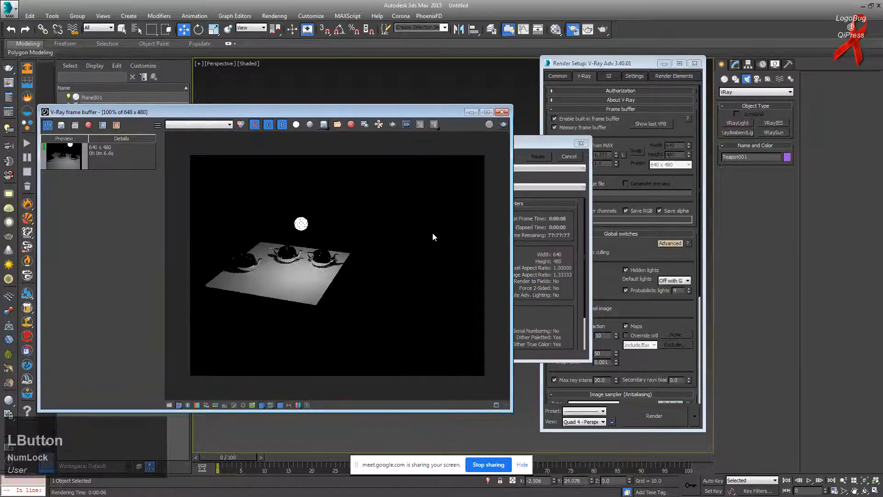
# Step: Save the 14.9s render to history, A/B compare it with the 6.6s render, and close the frame buffer
pyautogui.scroll(-3, 277, 259)
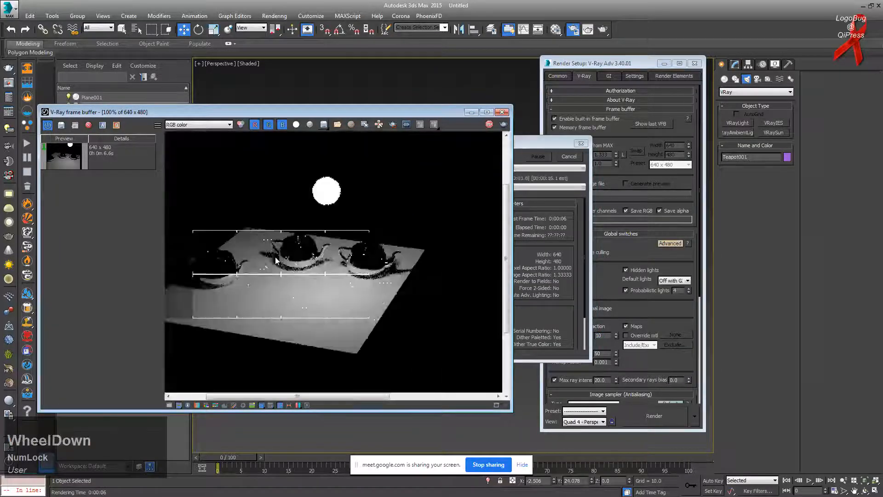
pyautogui.scroll(3, 299, 260)
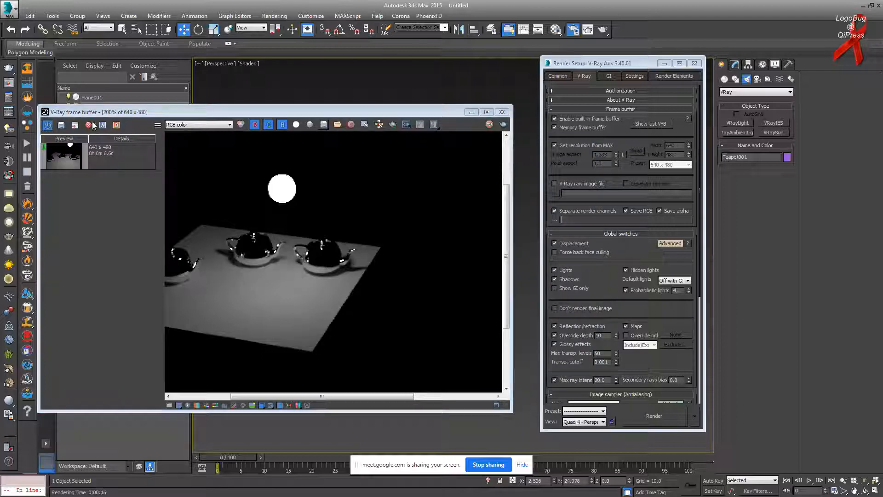
pyautogui.click(61, 125)
pyautogui.click(112, 164)
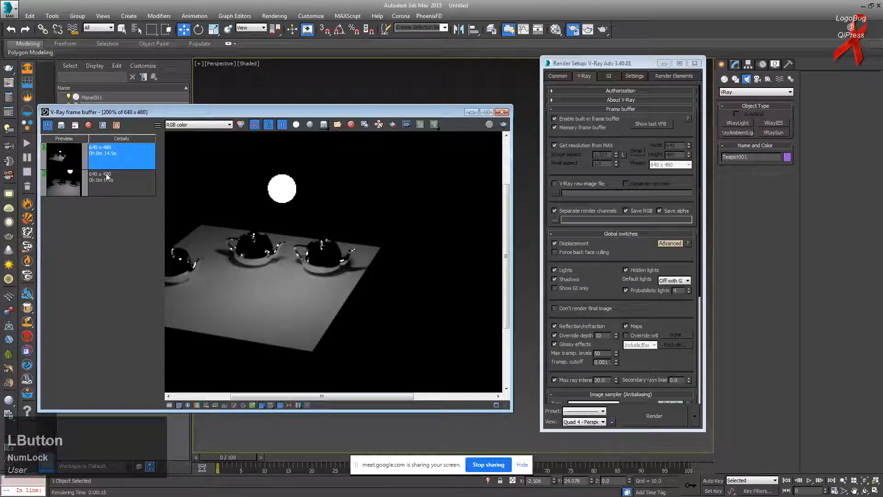
pyautogui.click(108, 178)
pyautogui.click(105, 126)
pyautogui.click(101, 155)
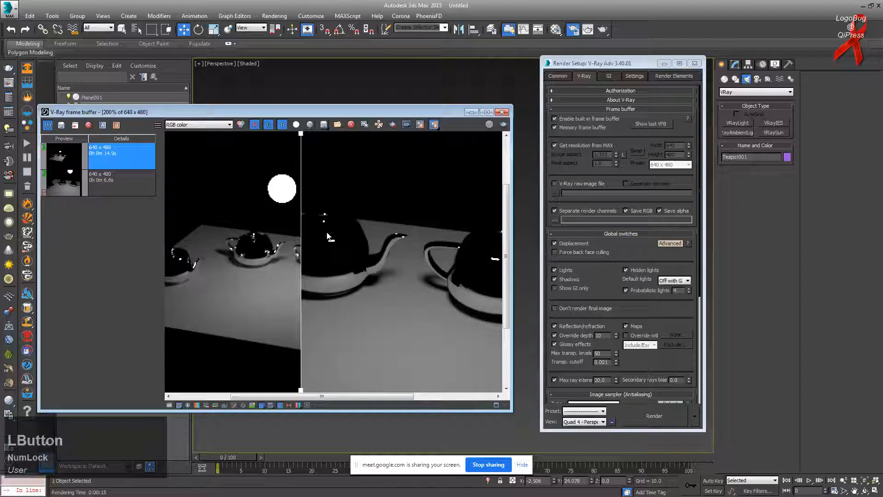
pyautogui.click(502, 112)
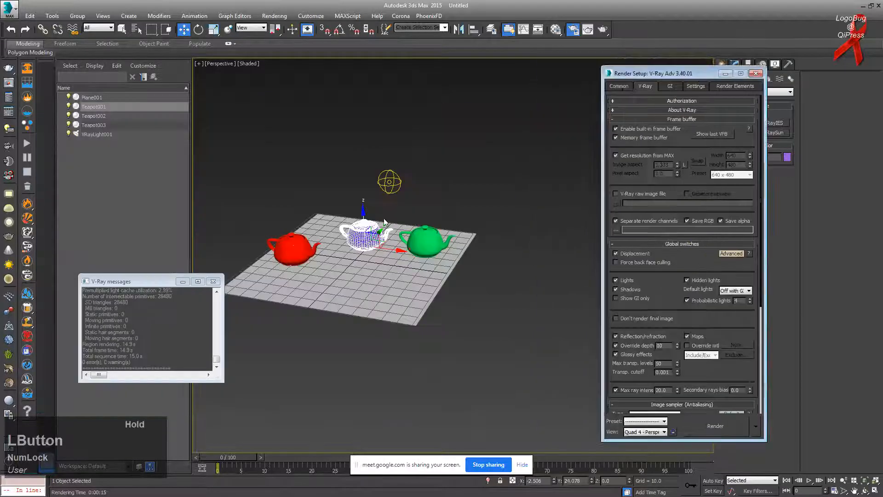
# Step: Frame the teapots in the viewport and create Camera001 from that view with Ctrl+C
pyautogui.moveTo(354, 171); pyautogui.dragTo(448, 188, button='middle')
pyautogui.scroll(4, 449, 188)
pyautogui.click(448, 188)
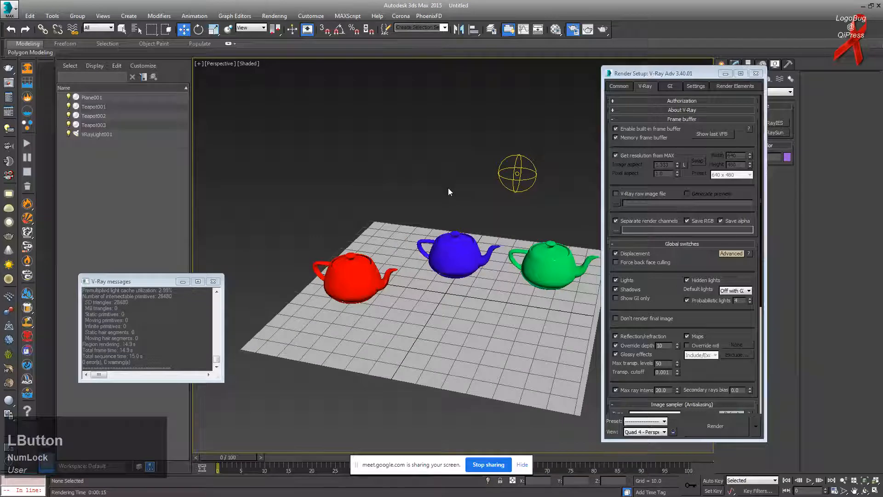
pyautogui.hotkey('ctrl', 'c')
# Step: Set the V-Ray reflection/refraction Override depth to 1
pyautogui.doubleClick(662, 346)
pyautogui.write('1')
pyautogui.press('Return')
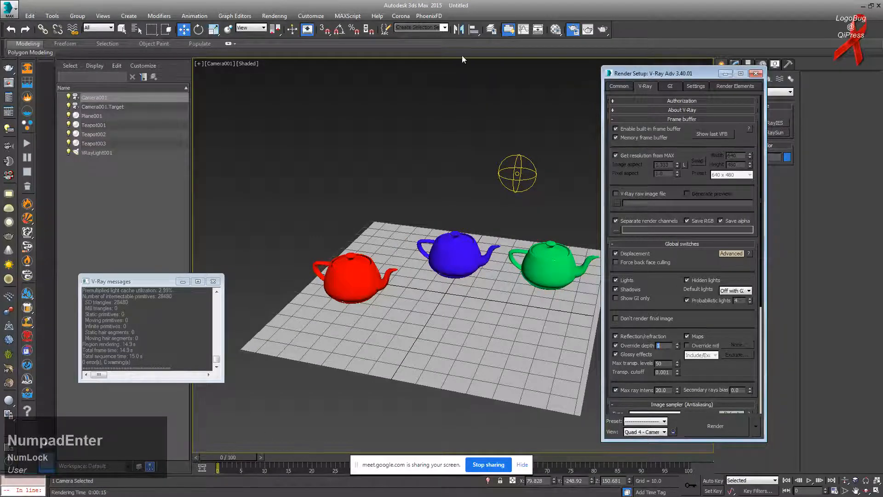
pyautogui.click(578, 29)
pyautogui.press('F10')
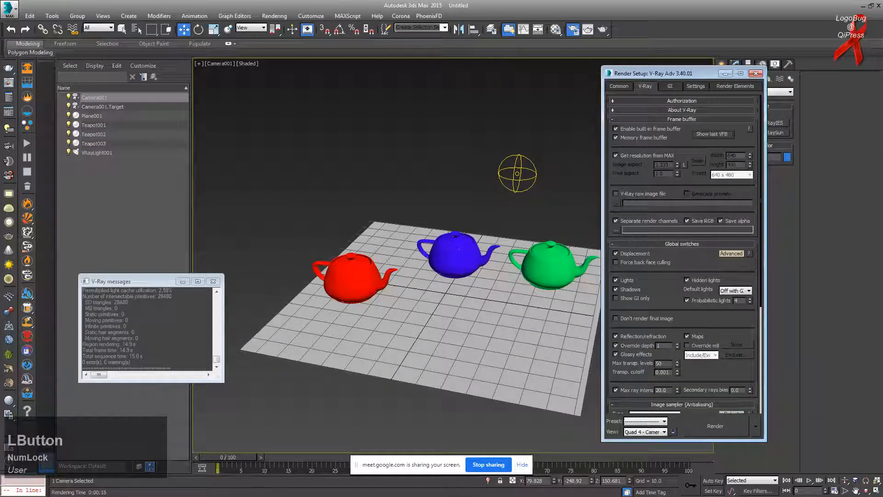
# Step: Delete both saved renders from the V-Ray frame buffer's history list
pyautogui.hotkey('alt', 'Tab')
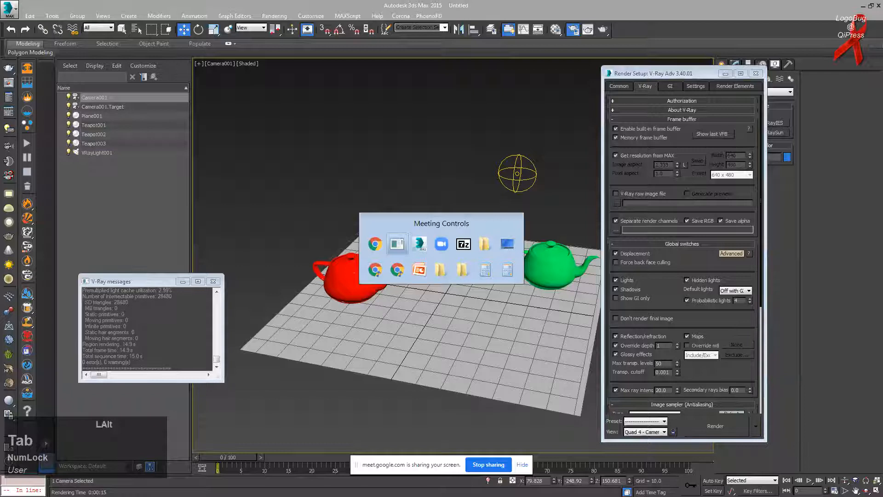
pyautogui.hotkey('alt', 'Tab')
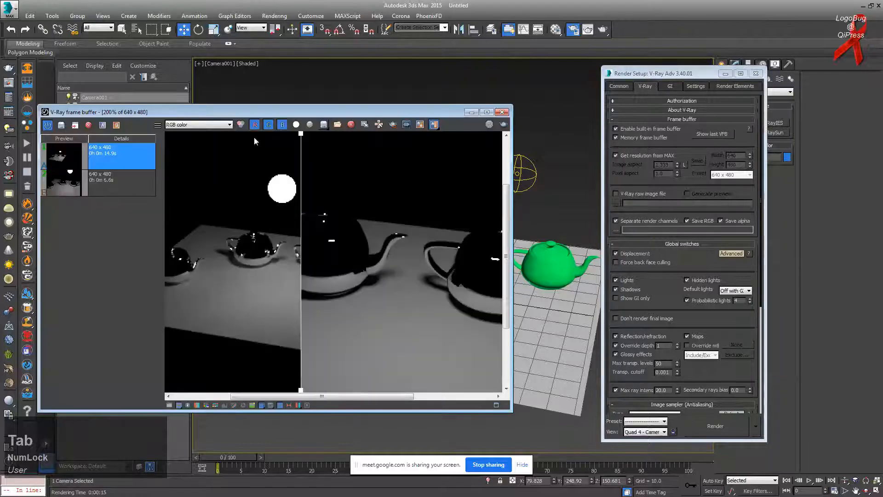
pyautogui.click(122, 178)
pyautogui.keyDown('shift'); pyautogui.click(106, 150); pyautogui.keyUp('shift')
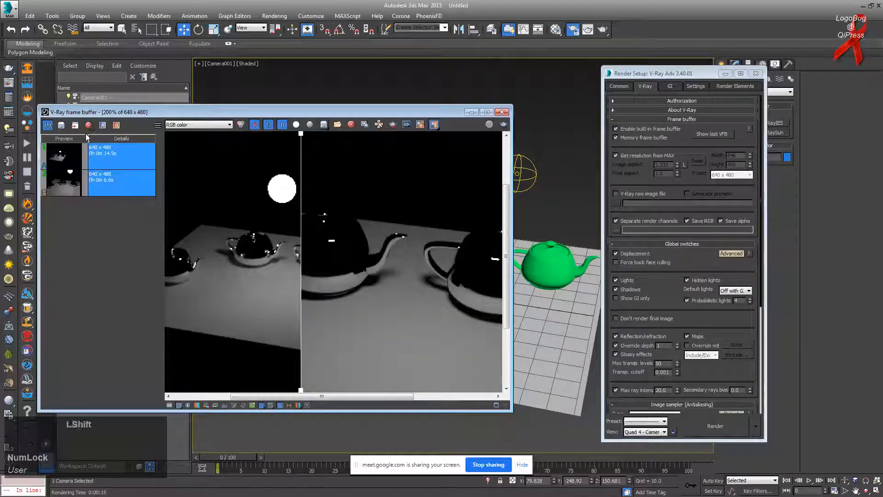
pyautogui.click(88, 125)
pyautogui.click(357, 82)
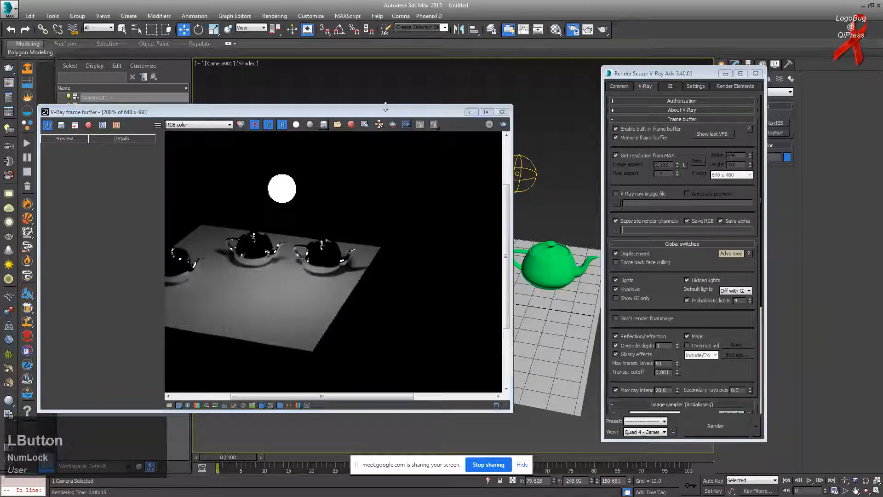
pyautogui.click(388, 111)
pyautogui.moveTo(560, 211)
pyautogui.mouseDown(button='middle')
pyautogui.moveTo(573, 218)
pyautogui.moveTo(566, 212)
pyautogui.mouseUp(button='middle')
# Step: Enable Fresnel reflections on the blue and green materials and render the camera view
pyautogui.click(556, 29)
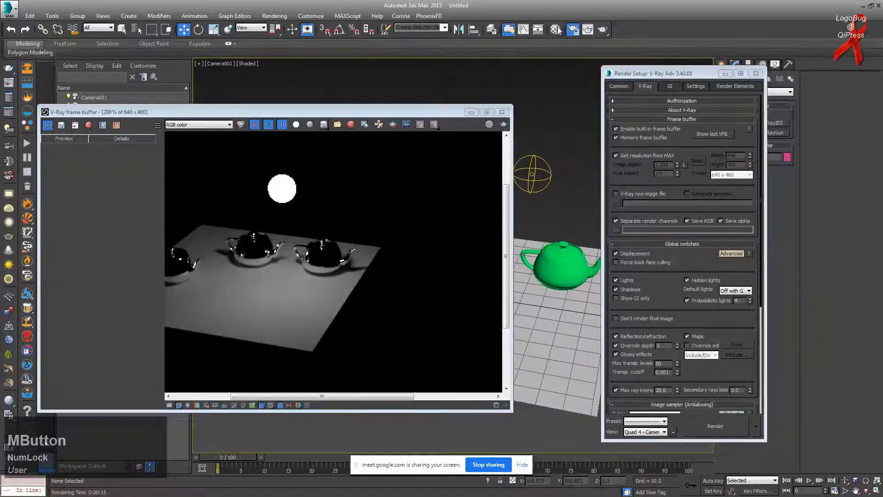
pyautogui.click(641, 262)
pyautogui.click(675, 90)
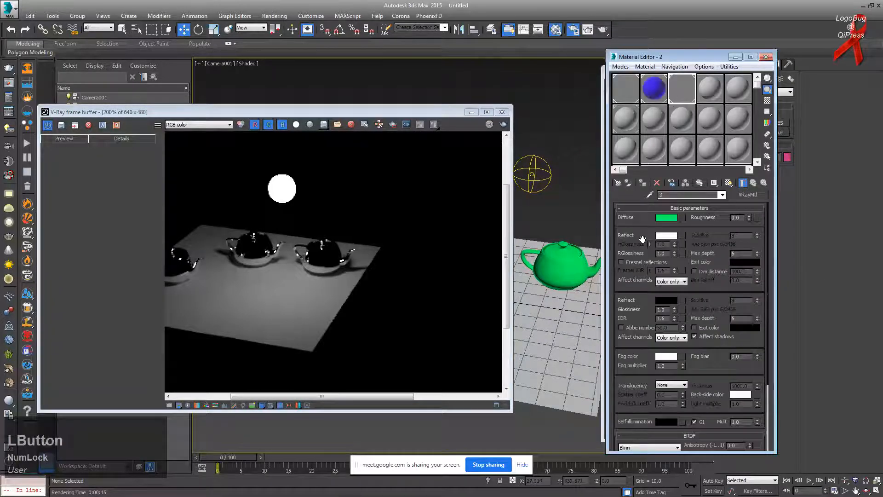
pyautogui.click(642, 262)
pyautogui.click(503, 124)
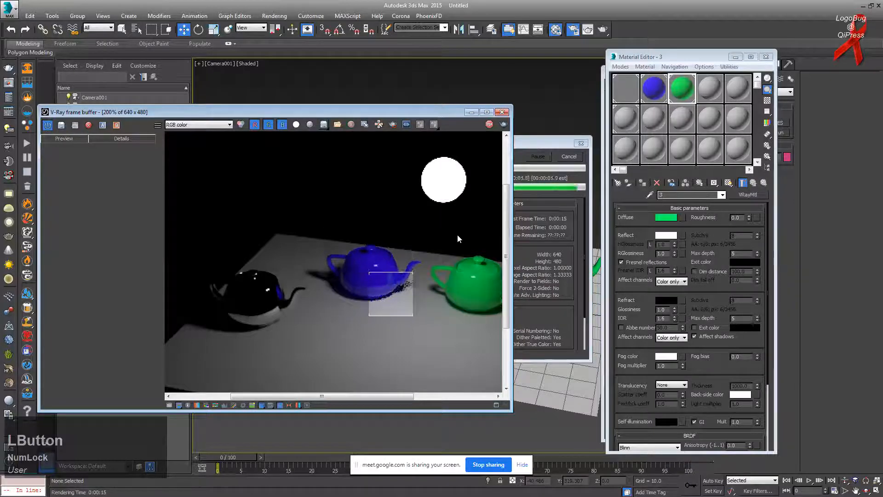
pyautogui.click(573, 30)
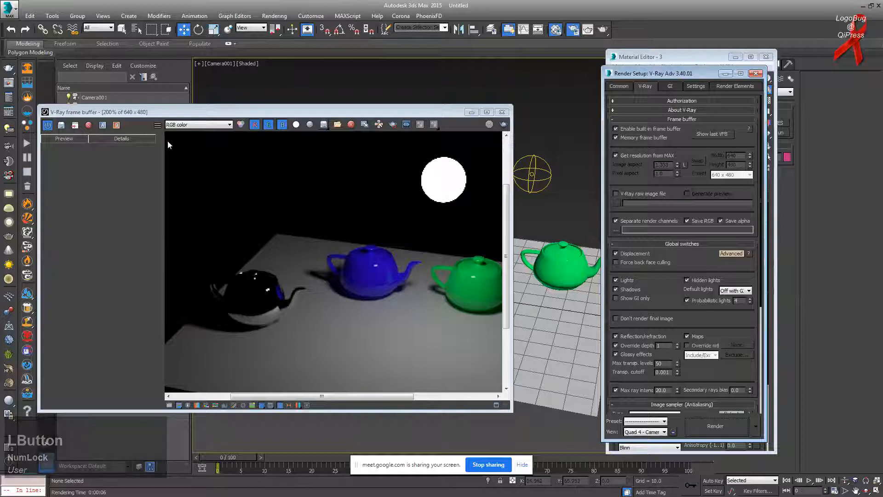
# Step: Save the Fresnel render to history, reset Override depth to 10, and render again
pyautogui.click(278, 114)
pyautogui.click(61, 125)
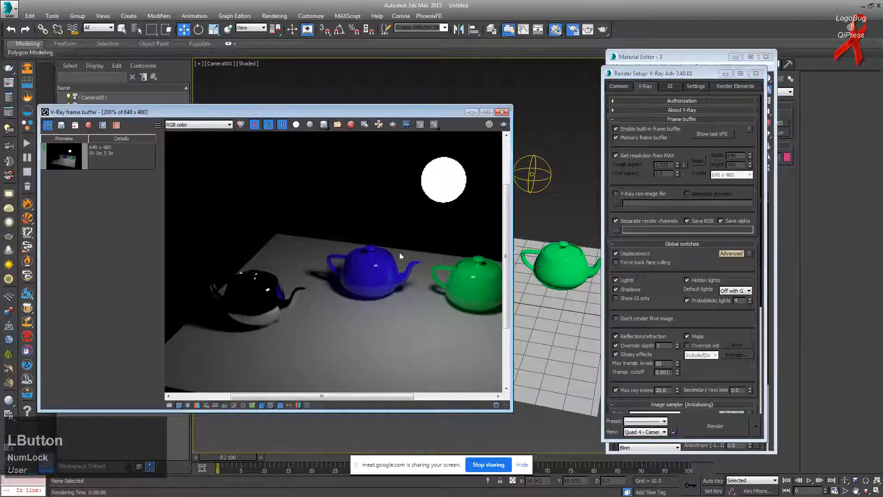
pyautogui.click(667, 344)
pyautogui.write('0')
pyautogui.press('Return')
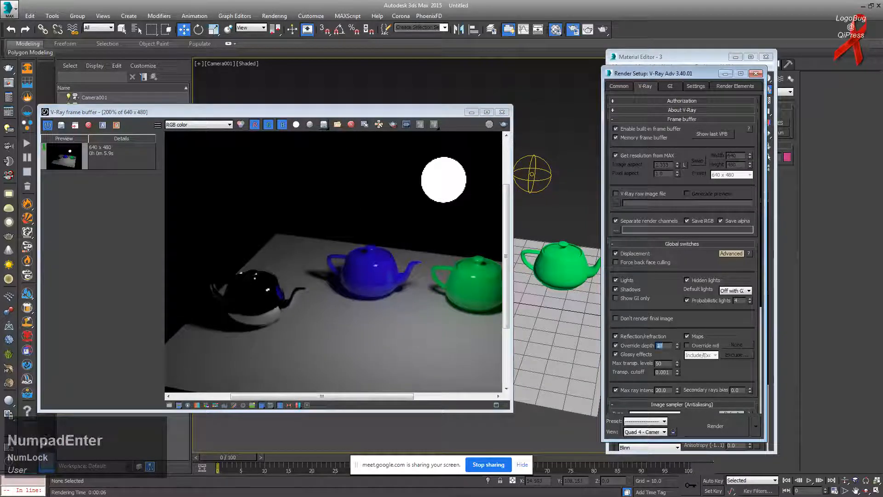
pyautogui.click(109, 251)
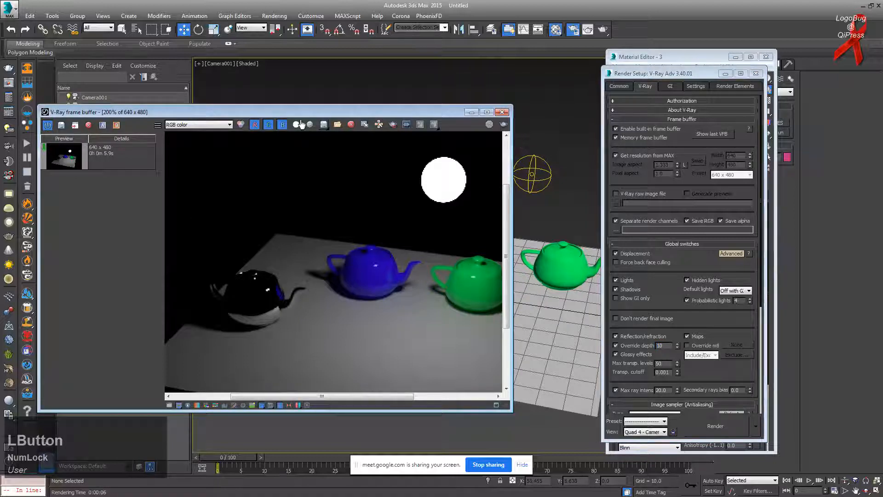
pyautogui.click(504, 124)
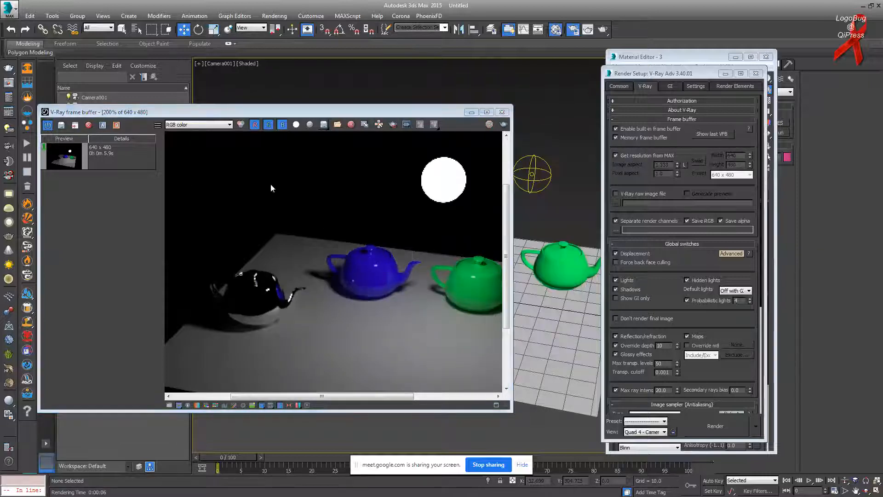
# Step: Save the latest render to history and set the two renders as A/B comparison
pyautogui.click(61, 125)
pyautogui.click(114, 156)
pyautogui.click(111, 182)
pyautogui.click(102, 126)
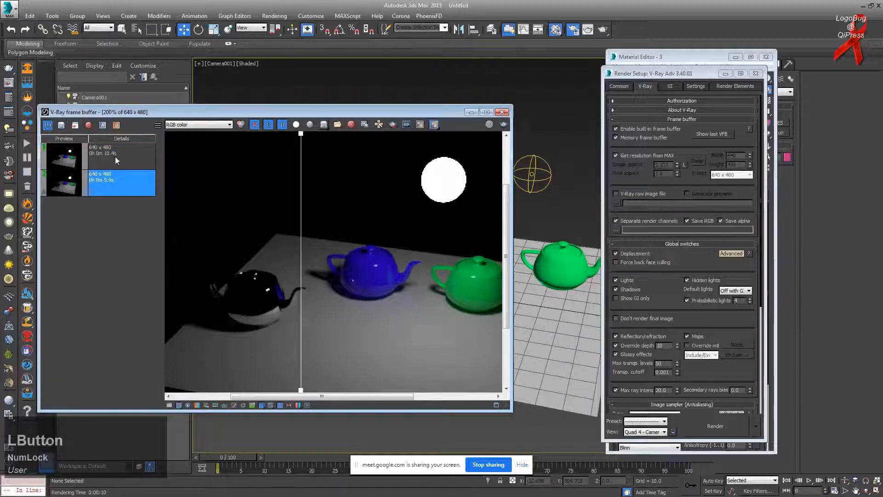
pyautogui.click(115, 158)
pyautogui.click(116, 125)
# Step: Slide the A/B split across the render, zoom in and out, then minimize the frame buffer
pyautogui.moveTo(303, 146); pyautogui.dragTo(172, 194)
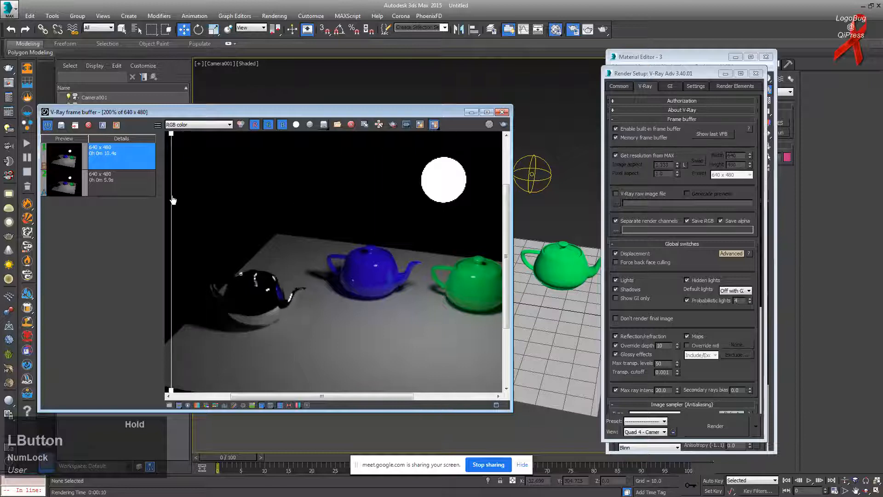
pyautogui.scroll(1, 272, 305)
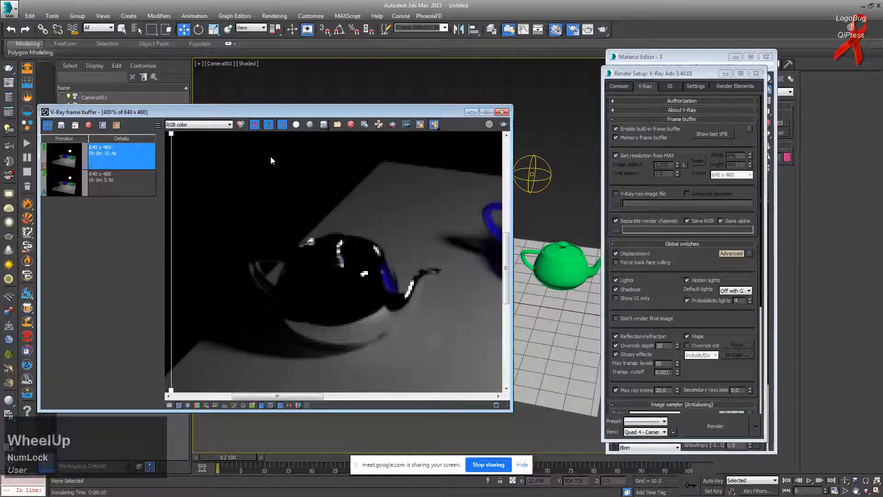
pyautogui.moveTo(173, 136); pyautogui.dragTo(416, 246)
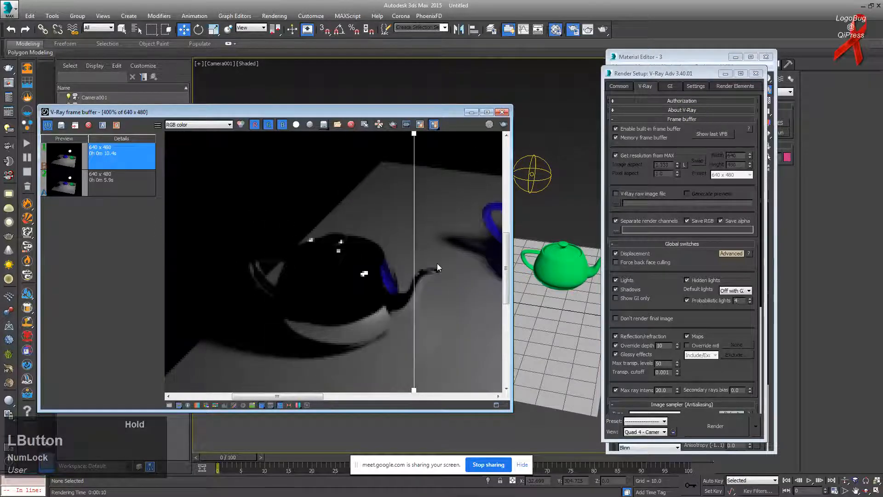
pyautogui.scroll(-6, 437, 266)
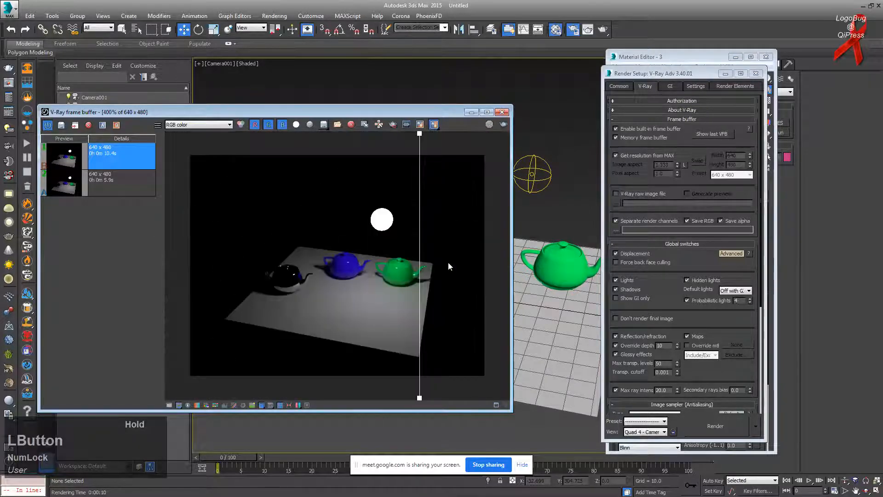
pyautogui.scroll(1, 718, 319)
pyautogui.doubleClick(666, 345)
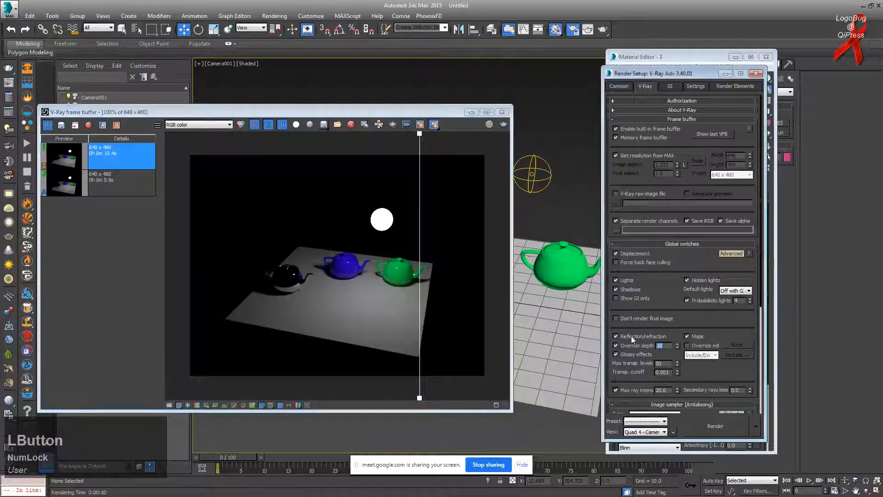
pyautogui.click(469, 113)
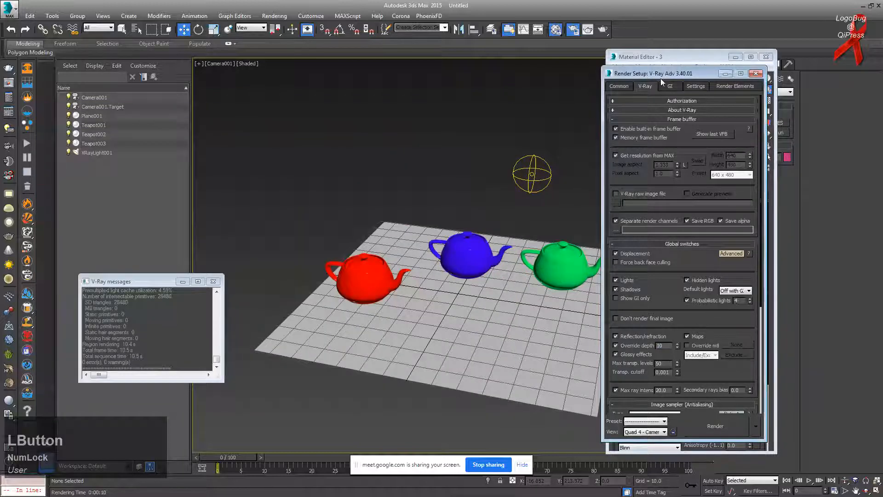
# Step: Move the Render Setup window to screen centre, uncovering the Material Editor's sample spheres
pyautogui.moveTo(667, 71); pyautogui.dragTo(358, 60)
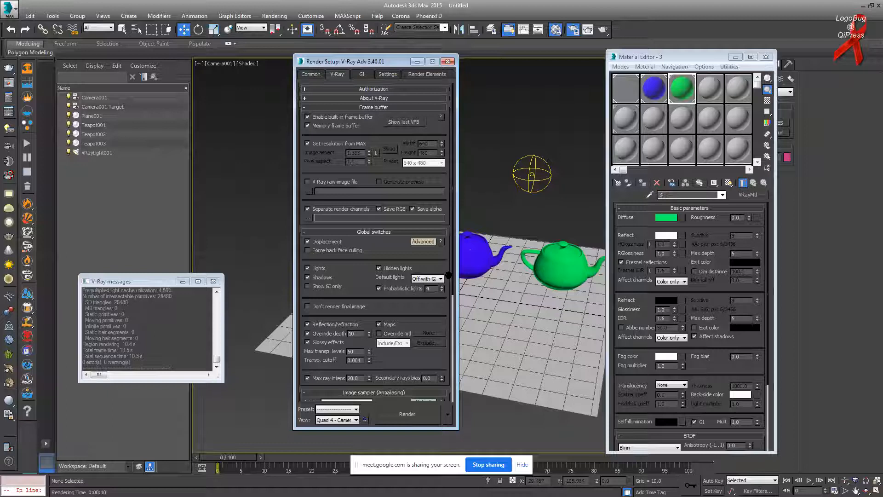
pyautogui.hotkey('alt', 'Tab')
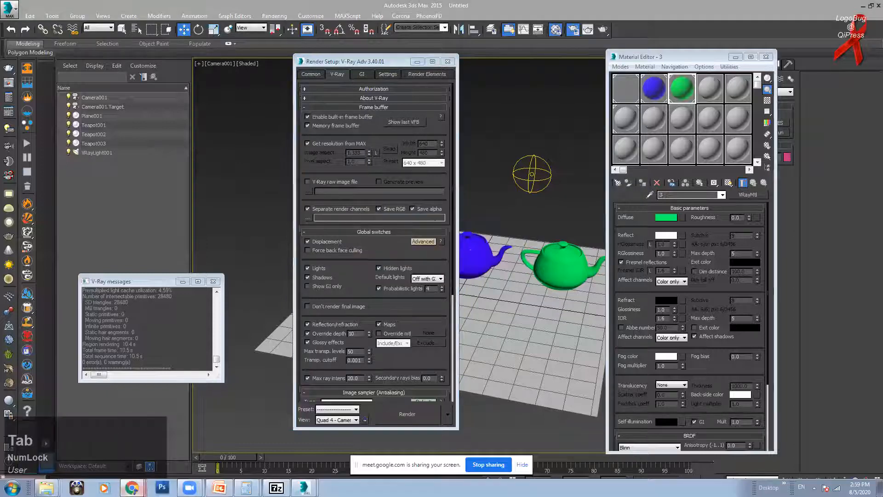
pyautogui.moveTo(132, 487)
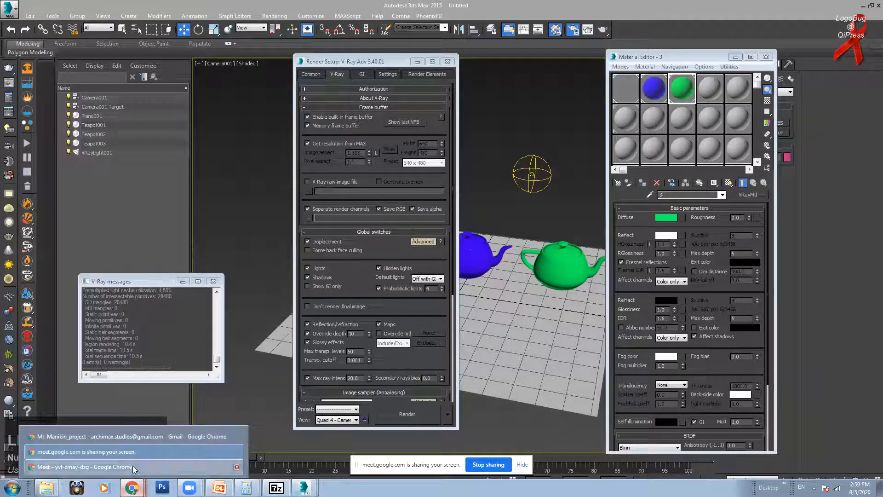
pyautogui.click(133, 465)
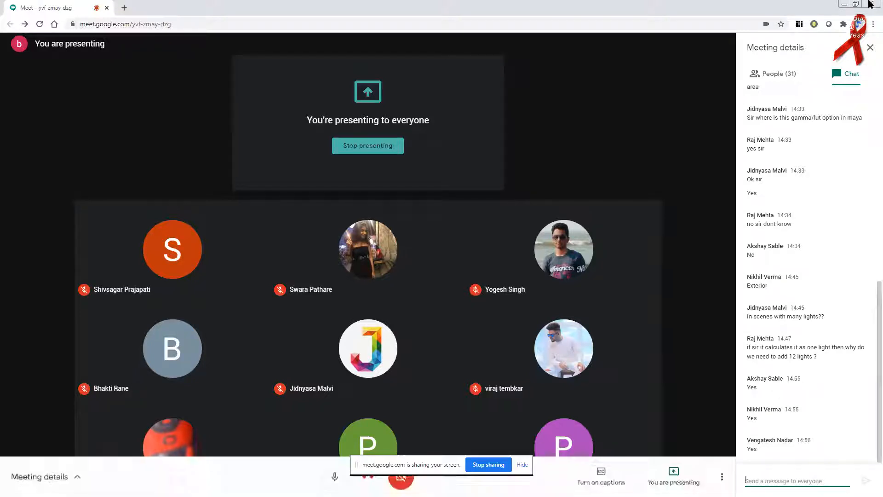
pyautogui.click(845, 4)
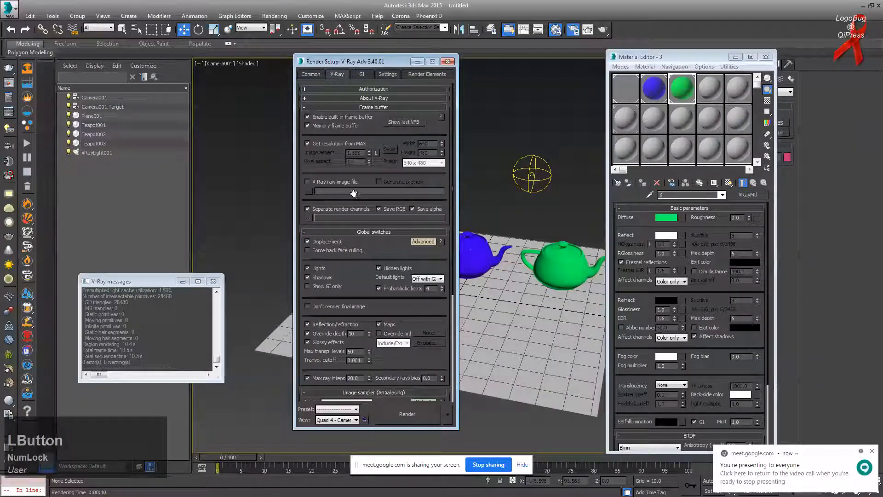
# Step: Turn off the reflection/refraction Override depth on the V-Ray tab
pyautogui.scroll(-3, 377, 301)
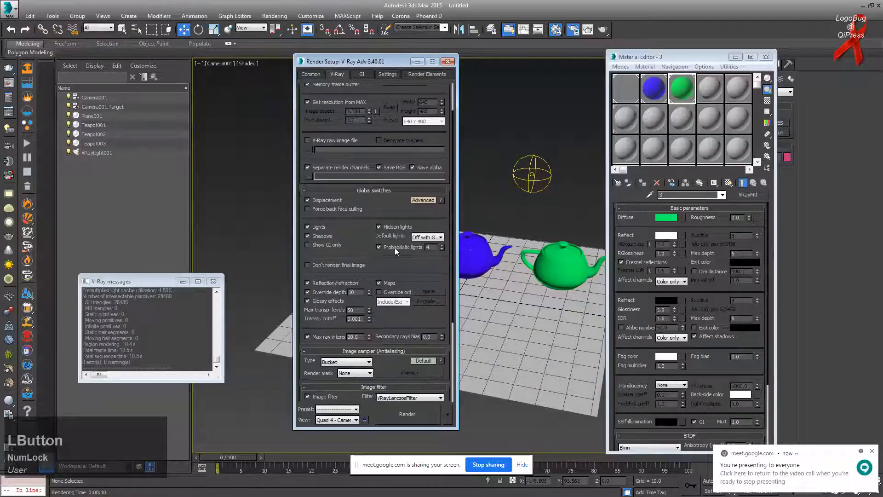
pyautogui.scroll(-3, 317, 301)
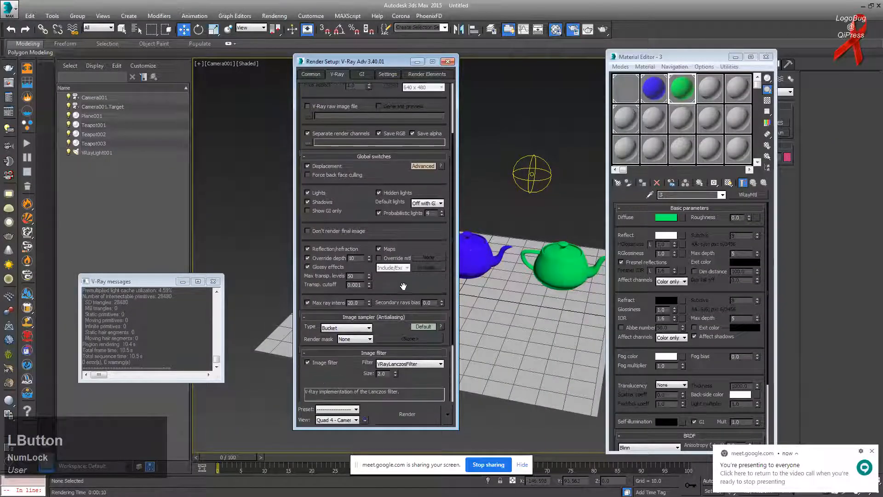
pyautogui.click(322, 256)
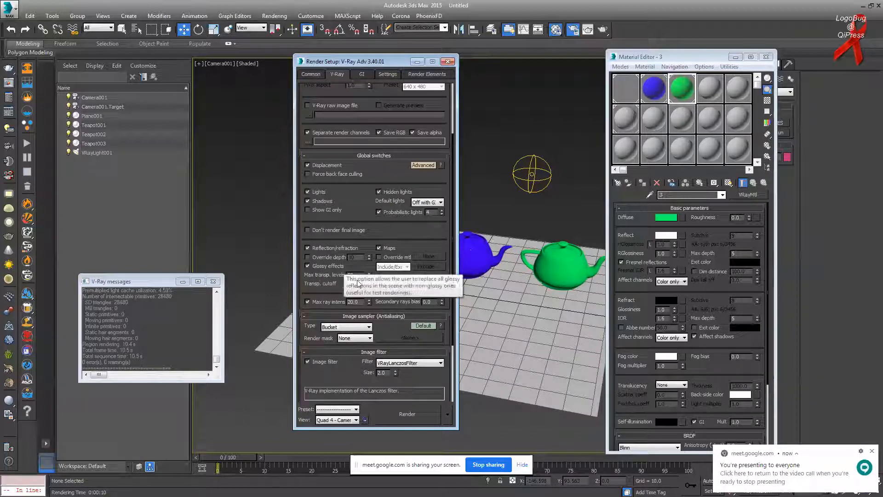
# Step: Pan the Camera001 view so the teapots shift left, then select the green teapot
pyautogui.scroll(-1, 400, 270)
pyautogui.moveTo(400, 270); pyautogui.dragTo(403, 260)
pyautogui.moveTo(389, 286); pyautogui.dragTo(387, 248)
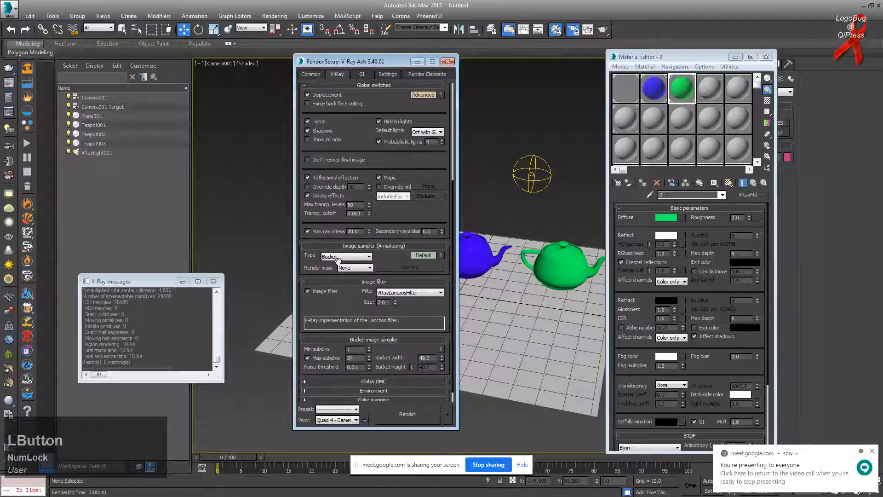
pyautogui.moveTo(523, 304); pyautogui.dragTo(513, 303, button='middle')
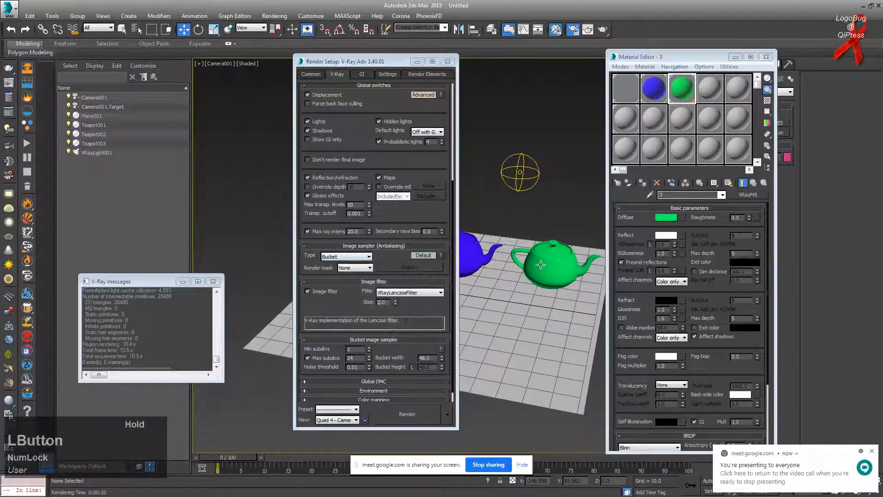
pyautogui.moveTo(552, 261); pyautogui.dragTo(545, 267, button='middle')
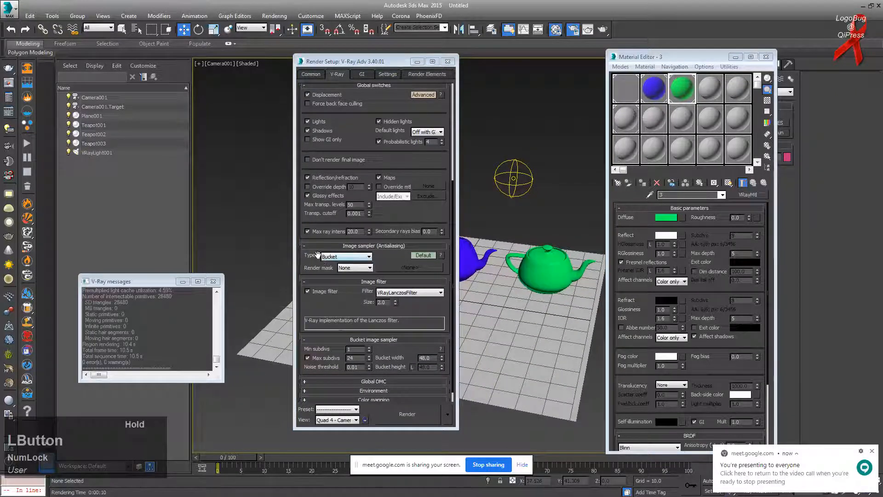
pyautogui.doubleClick(336, 257)
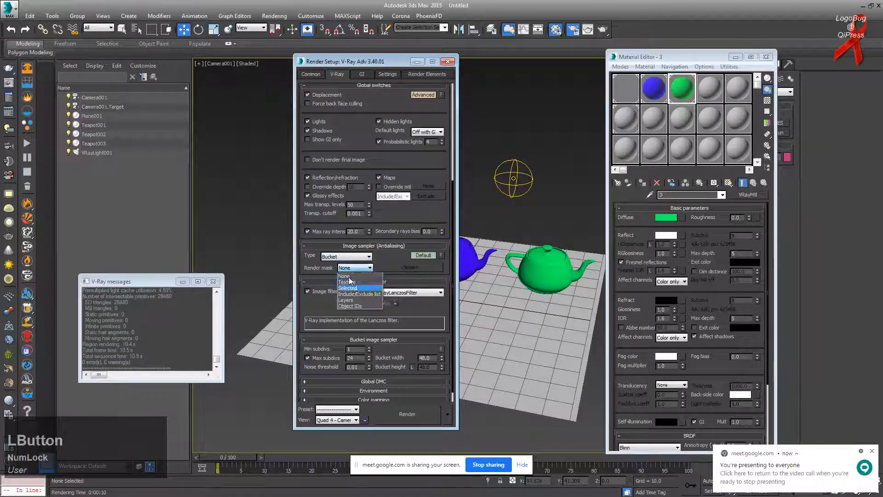
pyautogui.click(340, 256)
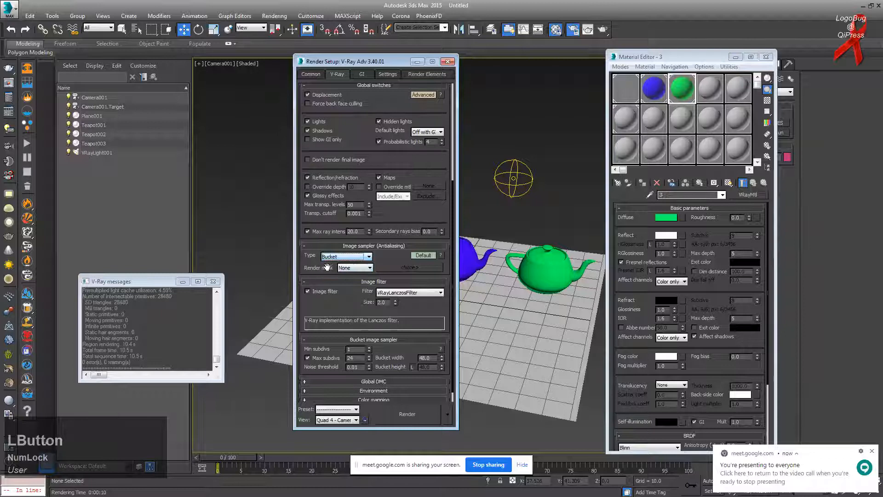
pyautogui.moveTo(517, 271); pyautogui.dragTo(496, 277, button='middle')
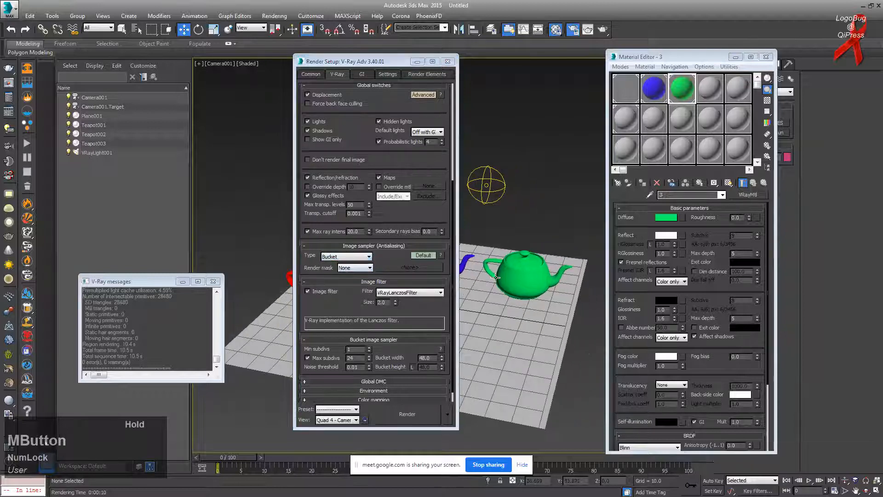
pyautogui.click(526, 273)
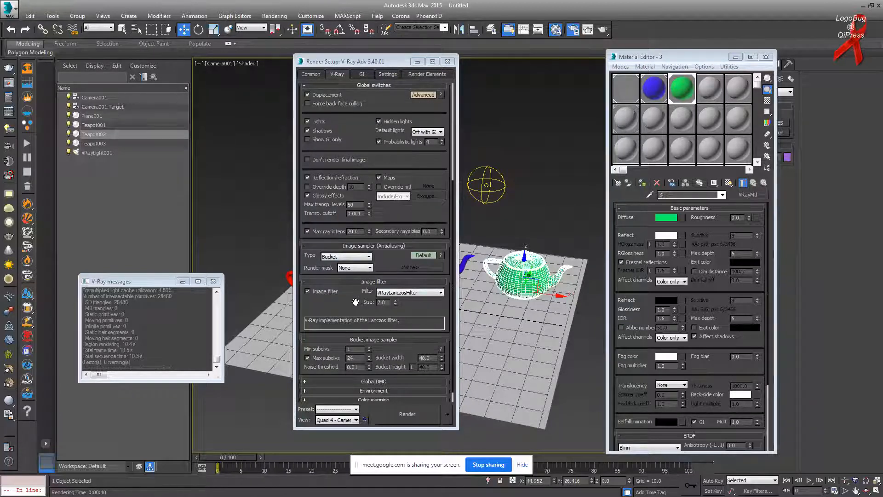
# Step: Set the render mask to Selected and the bucket width to 12
pyautogui.moveTo(359, 281); pyautogui.dragTo(358, 268)
pyautogui.click(355, 255)
pyautogui.click(355, 273)
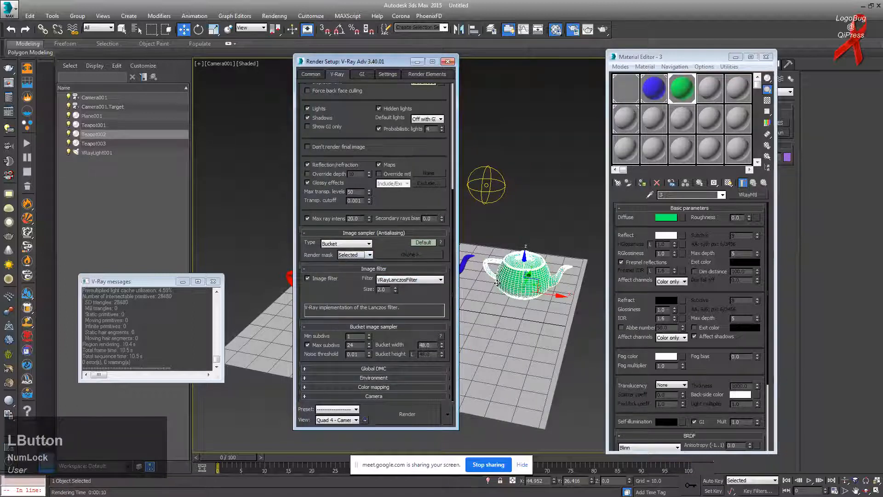
pyautogui.doubleClick(426, 345)
pyautogui.write('12')
pyautogui.press('Return')
# Step: Render the masked scene and bring the frame buffer forward
pyautogui.click(602, 29)
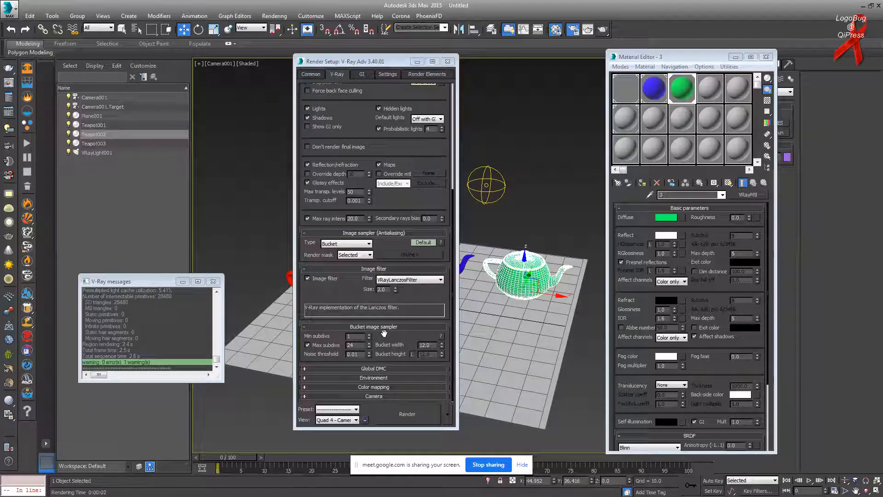
pyautogui.hotkey('alt', 'Tab')
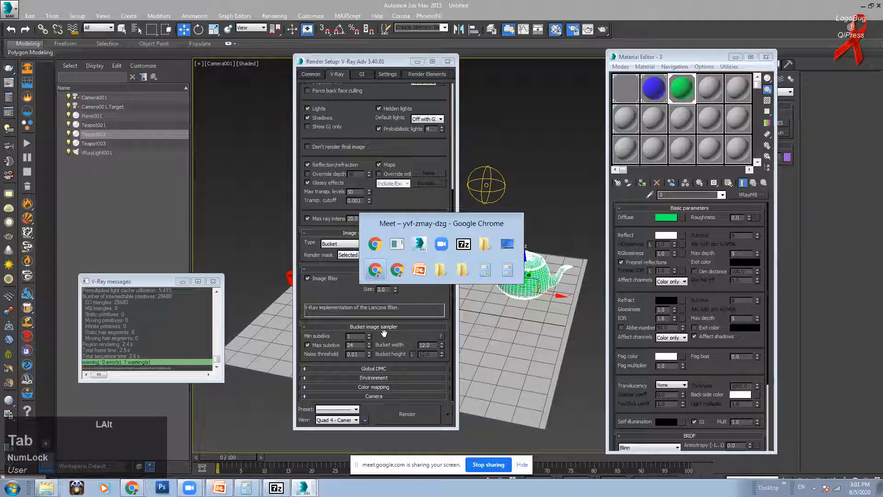
pyautogui.hotkey('alt', 'Tab')
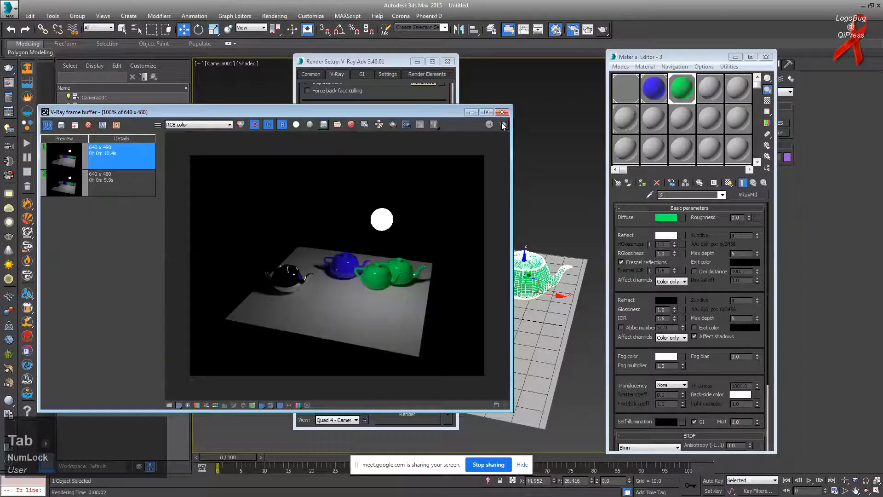
# Step: Clear both saved renders from the frame buffer history and cancel the re-render with Esc
pyautogui.click(503, 125)
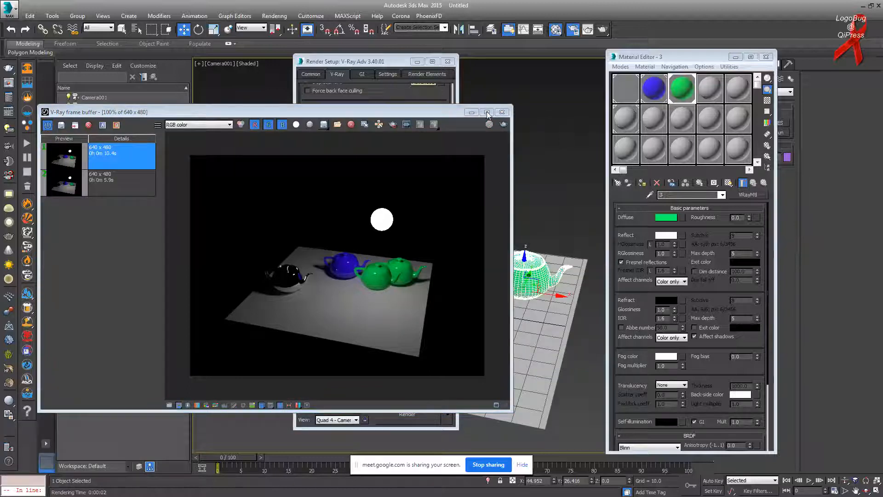
pyautogui.click(106, 176)
pyautogui.keyDown('shift'); pyautogui.click(110, 150); pyautogui.keyUp('shift')
pyautogui.click(88, 125)
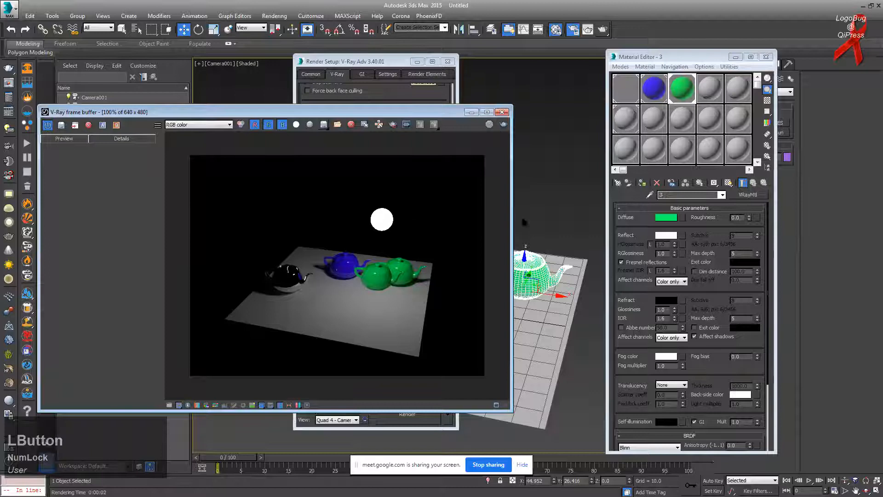
pyautogui.click(502, 126)
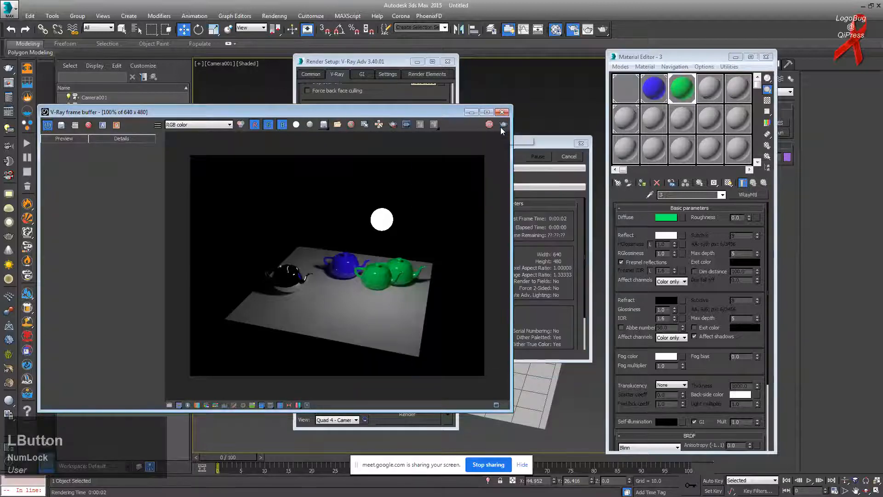
pyautogui.press('Escape')
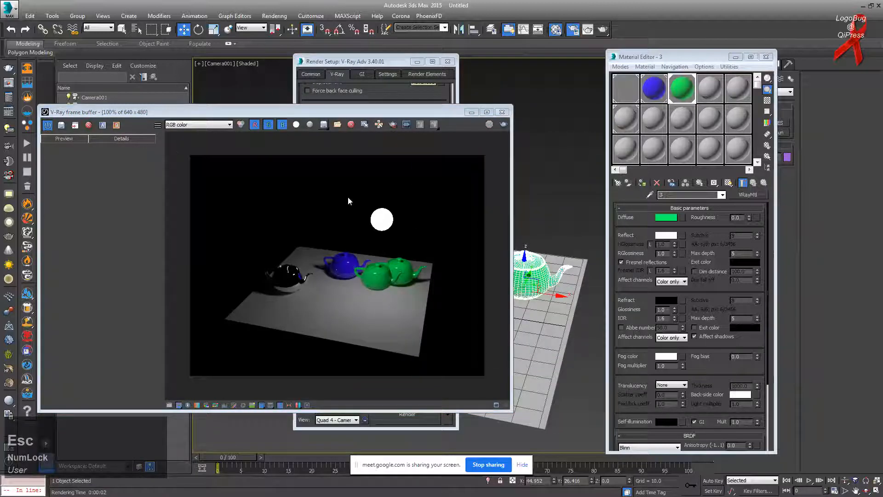
# Step: Set the render mask to None and render the whole teapot scene again
pyautogui.click(351, 93)
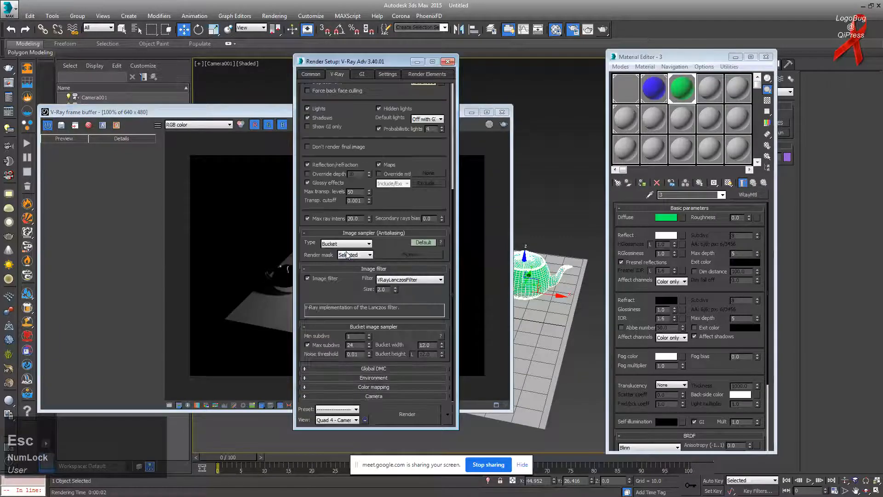
pyautogui.click(352, 255)
pyautogui.click(352, 261)
pyautogui.click(501, 160)
pyautogui.click(504, 123)
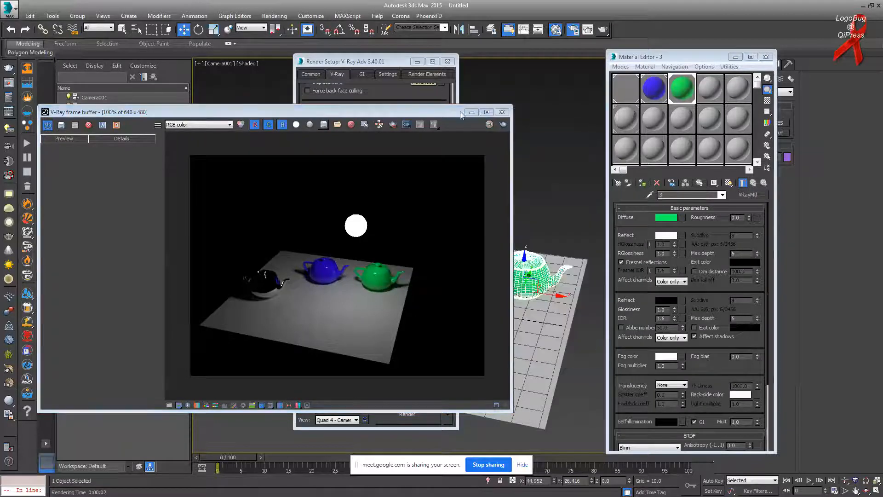
pyautogui.click(569, 242)
pyautogui.click(556, 276)
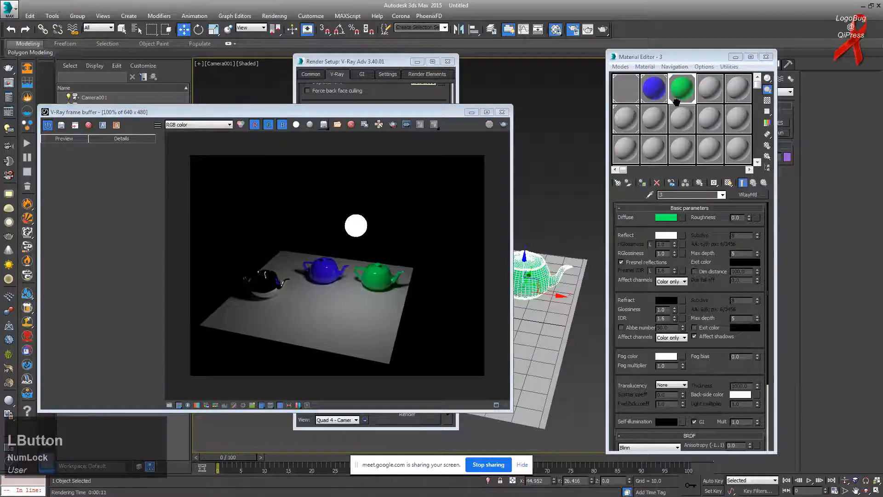
# Step: Change material 3's diffuse colour from green to pink
pyautogui.click(673, 98)
pyautogui.click(670, 217)
pyautogui.moveTo(254, 87); pyautogui.dragTo(252, 60)
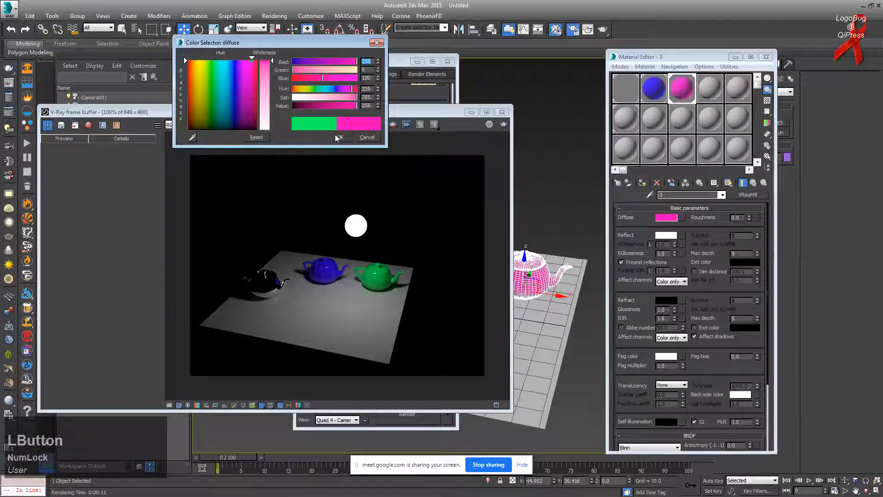
pyautogui.click(339, 137)
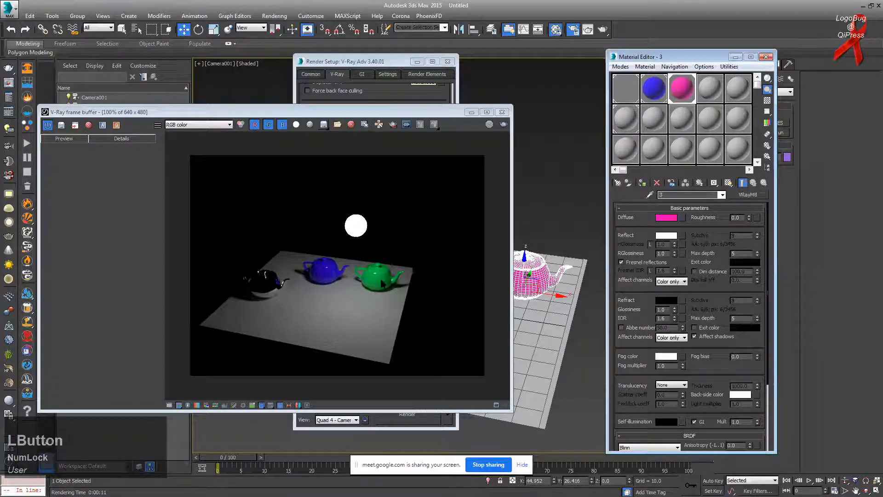
# Step: Set the render mask to Selected and re-render the pink teapot
pyautogui.click(381, 60)
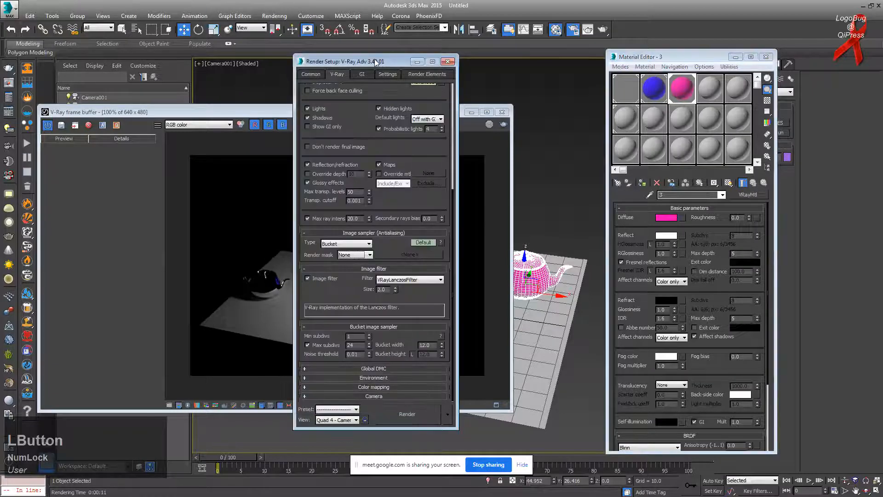
pyautogui.moveTo(376, 62); pyautogui.dragTo(293, 62)
pyautogui.click(283, 256)
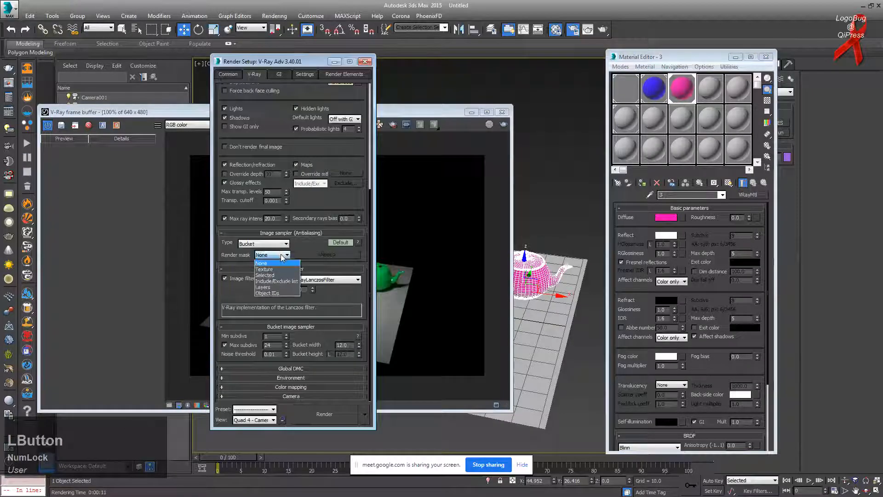
pyautogui.click(269, 275)
pyautogui.click(411, 257)
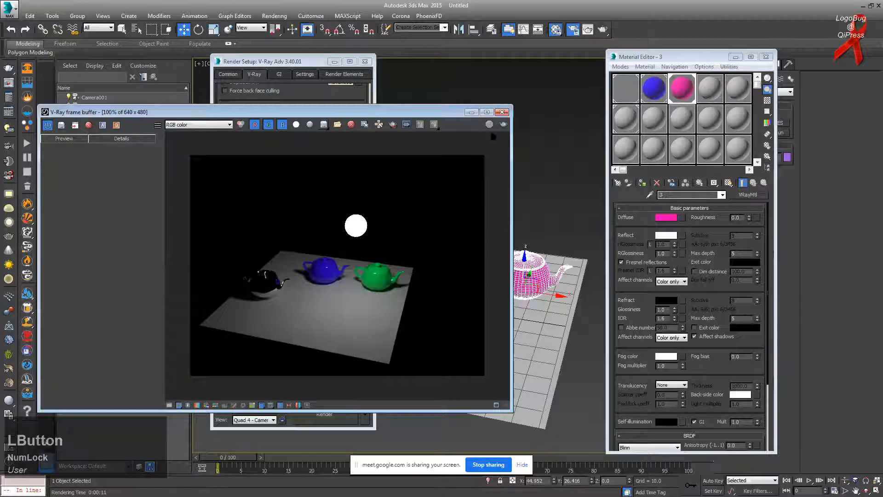
pyautogui.click(504, 125)
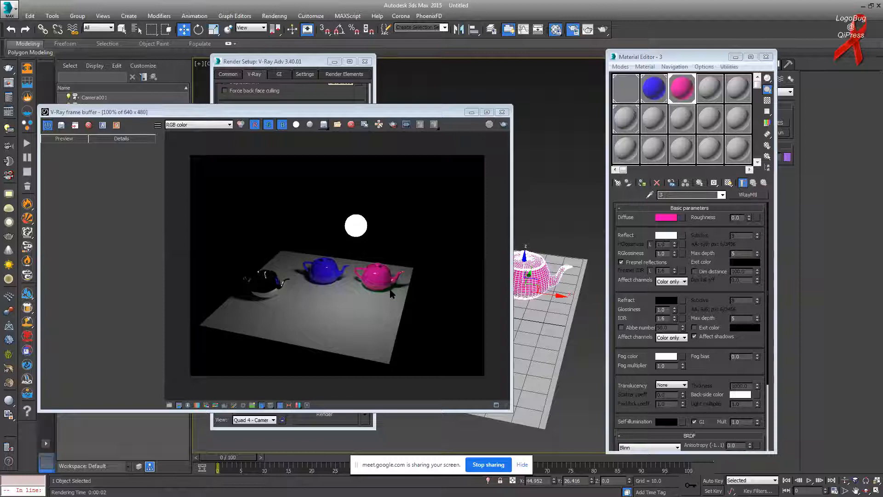
pyautogui.click(402, 277)
pyautogui.scroll(1, 401, 277)
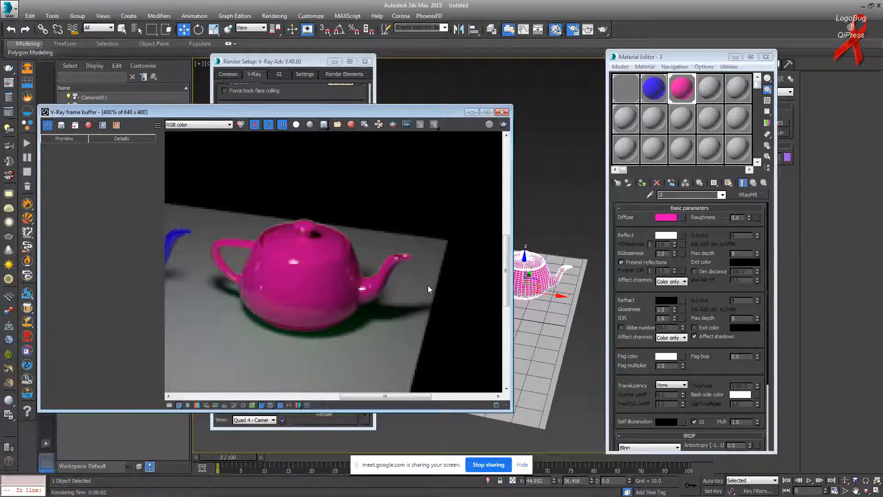
pyautogui.hotkey('alt', 'Tab')
pyautogui.hotkey('alt', 'Tab')
pyautogui.hotkey('alt', 'Tab')
pyautogui.hotkey('alt', 'Tab')
pyautogui.hotkey('alt', 'Tab')
pyautogui.hotkey('alt', 'Tab')
pyautogui.hotkey('alt', 'Tab')
pyautogui.hotkey('alt', 'Tab')
pyautogui.hotkey('alt', 'Tab')
pyautogui.hotkey('alt', 'Tab')
pyautogui.hotkey('alt', 'Tab')
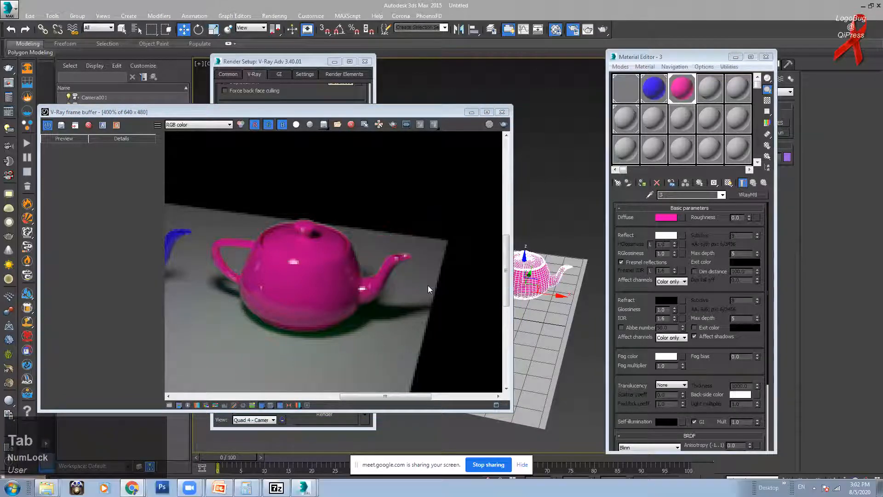
pyautogui.hotkey('alt', 'Tab')
# Step: Bring the Google Meet call window to the front from Chrome's taskbar window list
pyautogui.click(132, 489)
pyautogui.click(129, 449)
pyautogui.click(132, 488)
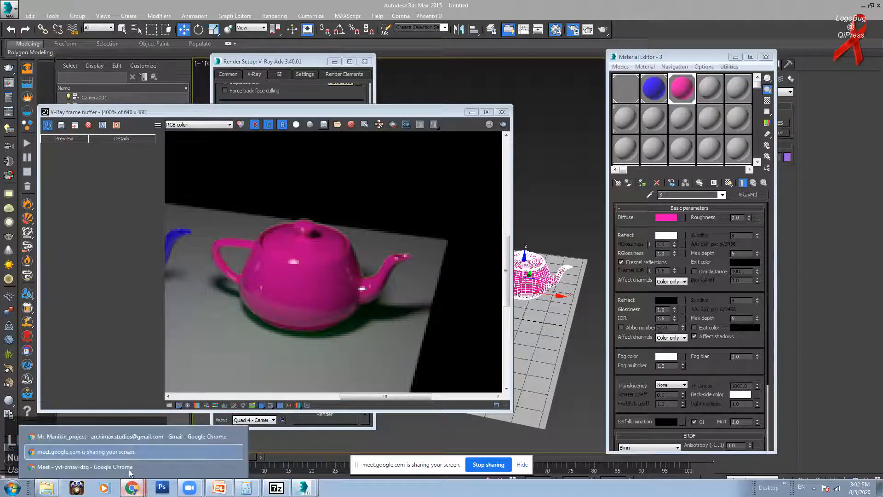
pyautogui.click(129, 468)
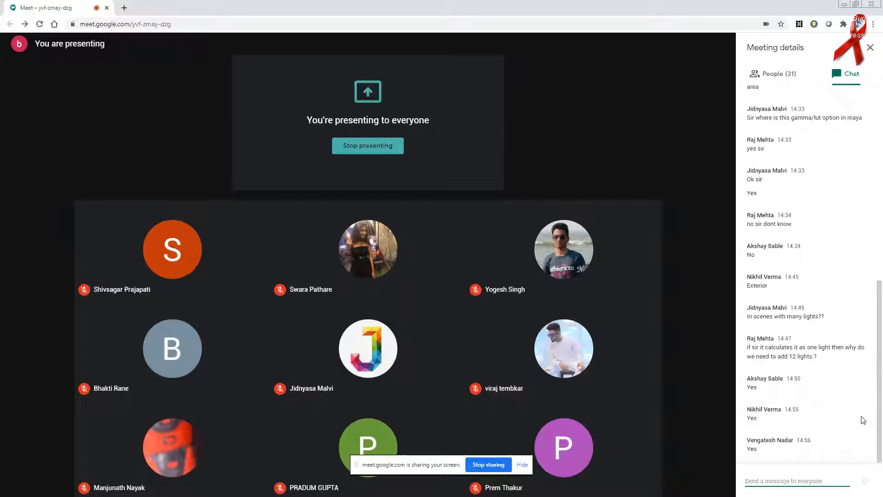
# Step: Try the Texture render mask, then set the render mask back to None, keeping the Bucket sampler
pyautogui.click(845, 4)
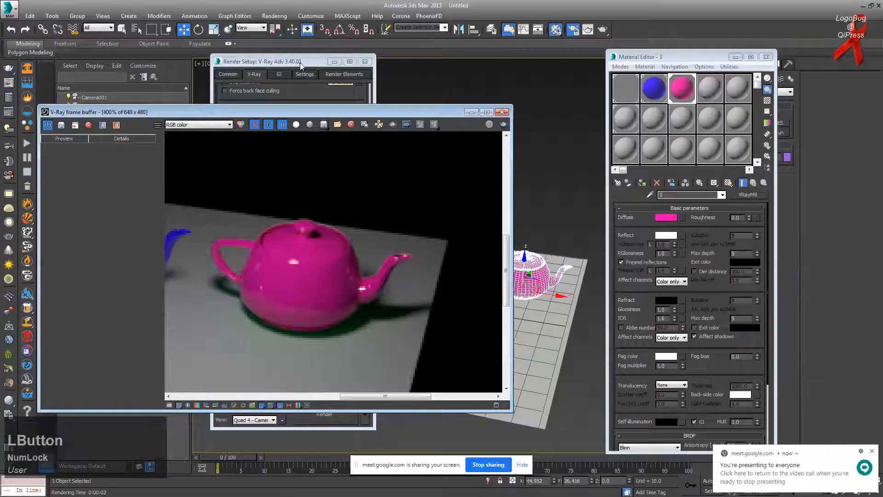
pyautogui.click(300, 62)
pyautogui.click(269, 256)
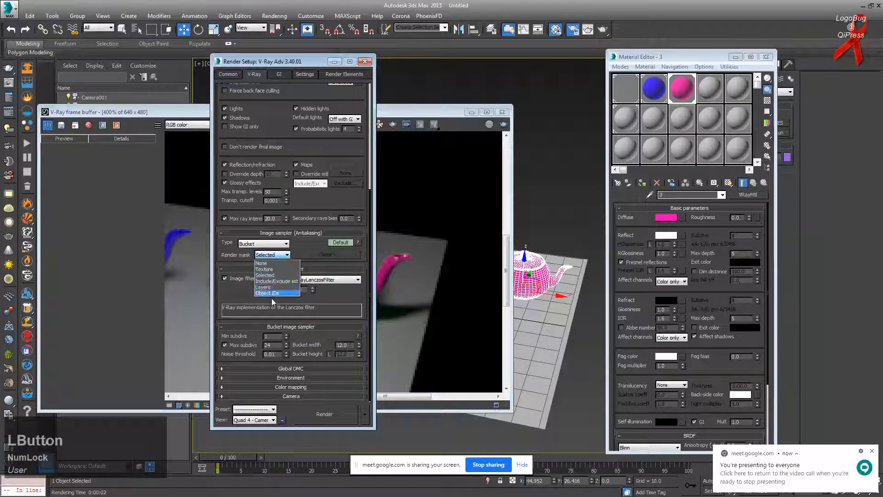
pyautogui.click(273, 269)
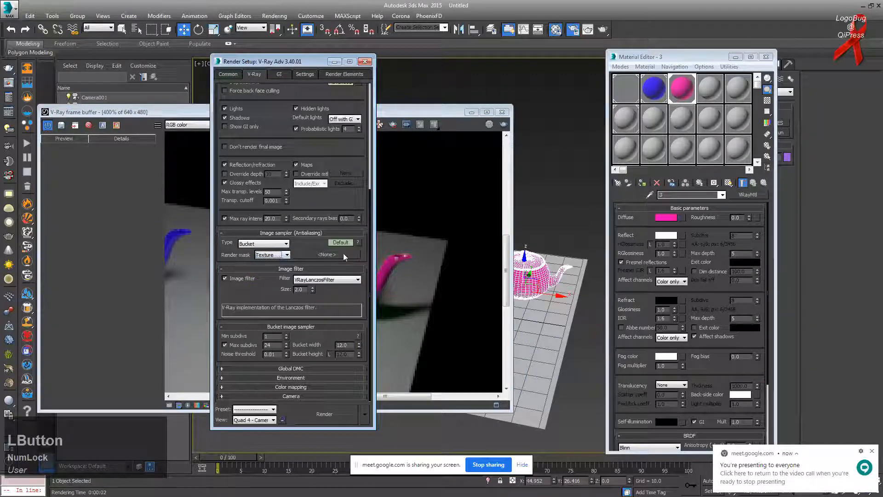
pyautogui.click(269, 245)
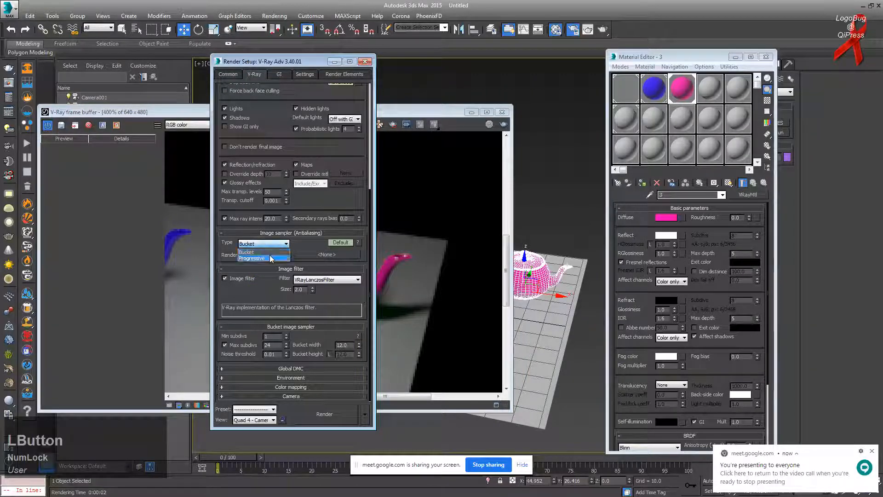
pyautogui.click(268, 251)
pyautogui.click(269, 262)
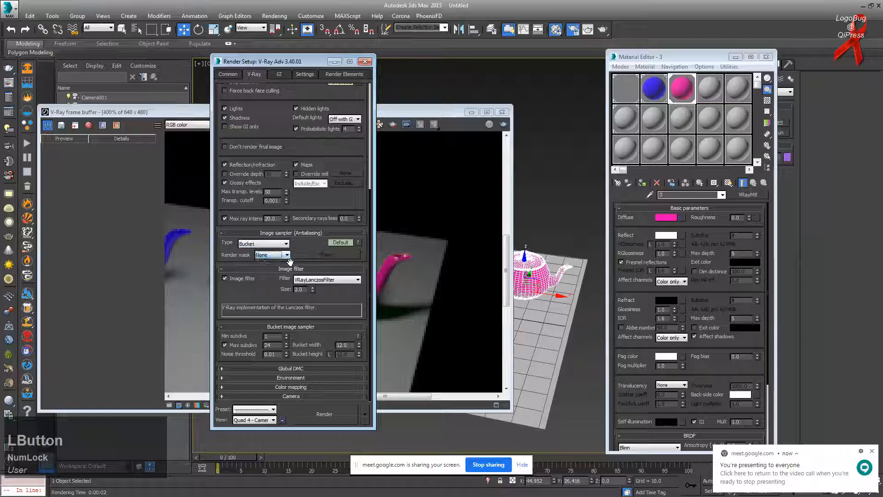
pyautogui.click(274, 255)
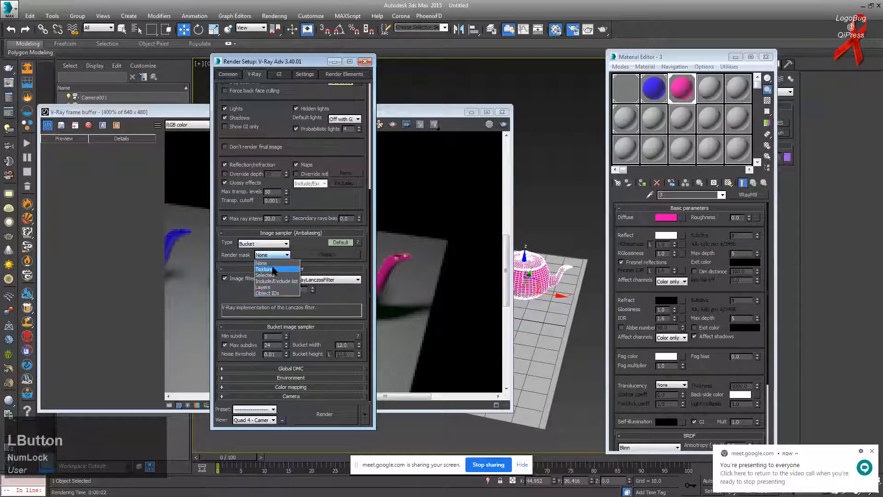
pyautogui.click(262, 263)
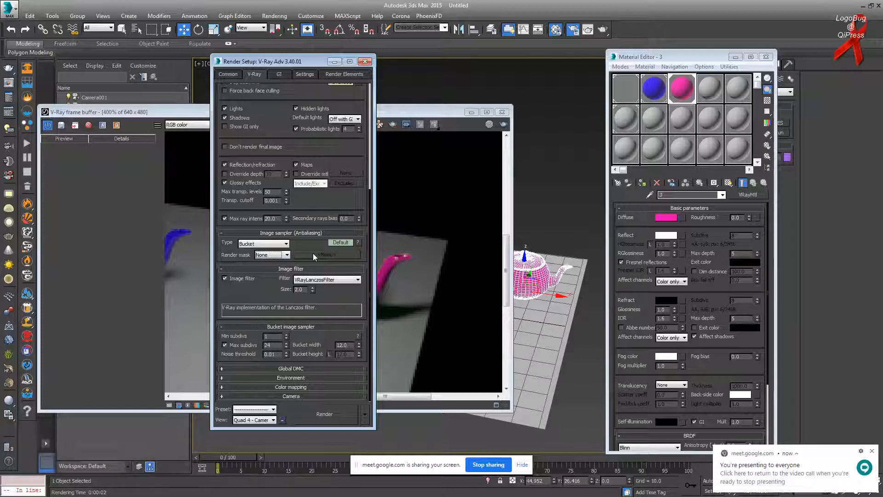
# Step: Check the image filter list and keep VRayLanczosFilter, rearranging the render windows side by side
pyautogui.moveTo(300, 62); pyautogui.dragTo(570, 61)
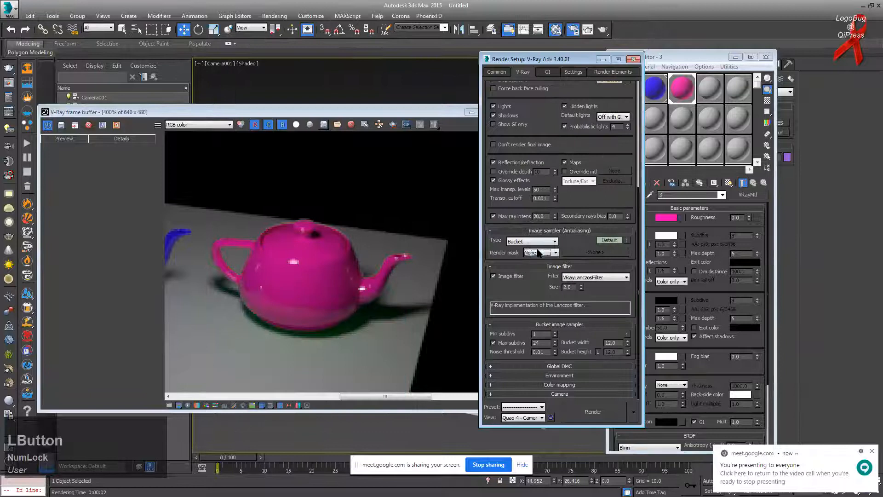
pyautogui.click(312, 248)
pyautogui.scroll(-4, 310, 247)
pyautogui.scroll(4, 360, 275)
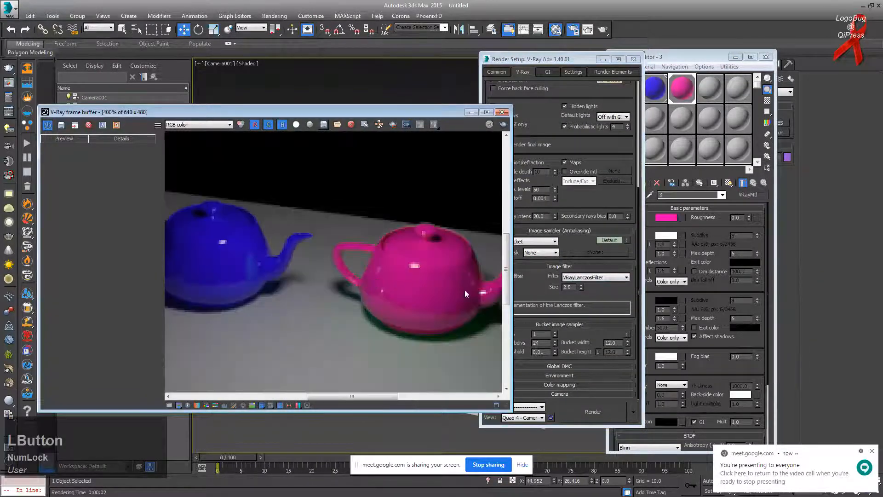
pyautogui.click(560, 64)
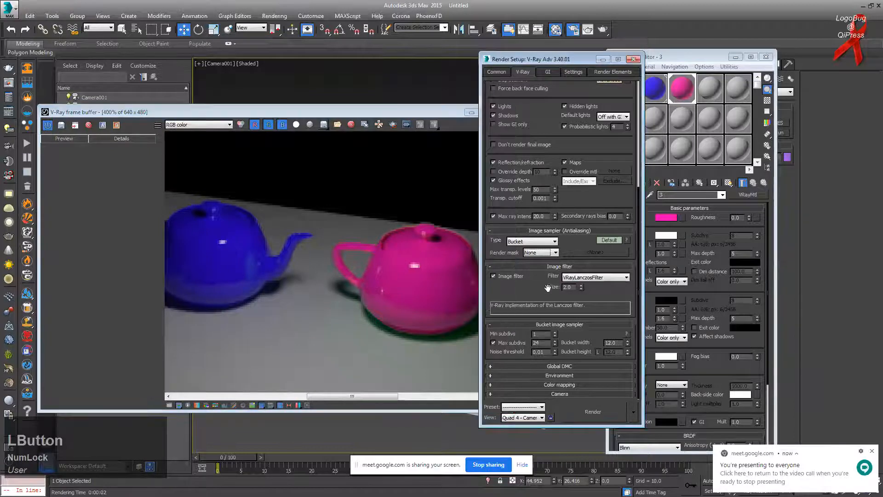
pyautogui.click(588, 277)
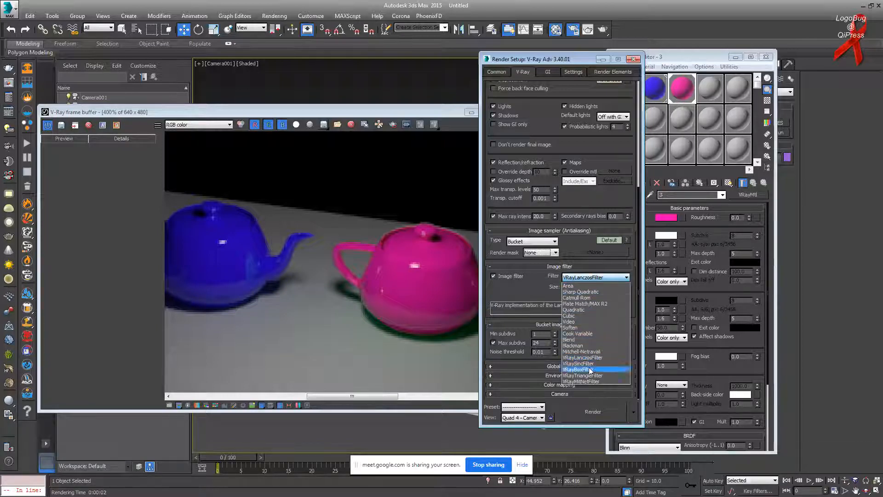
pyautogui.click(418, 250)
pyautogui.moveTo(385, 111); pyautogui.dragTo(331, 111)
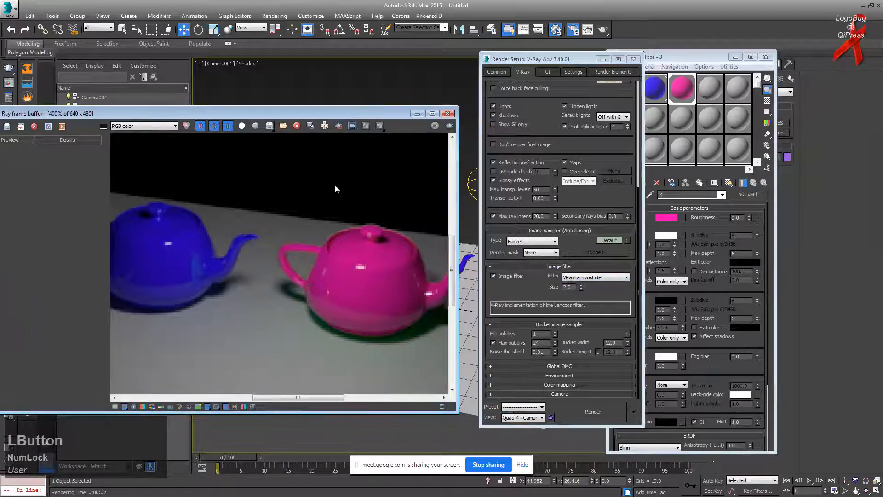
pyautogui.scroll(-3, 269, 285)
pyautogui.scroll(-1, 263, 273)
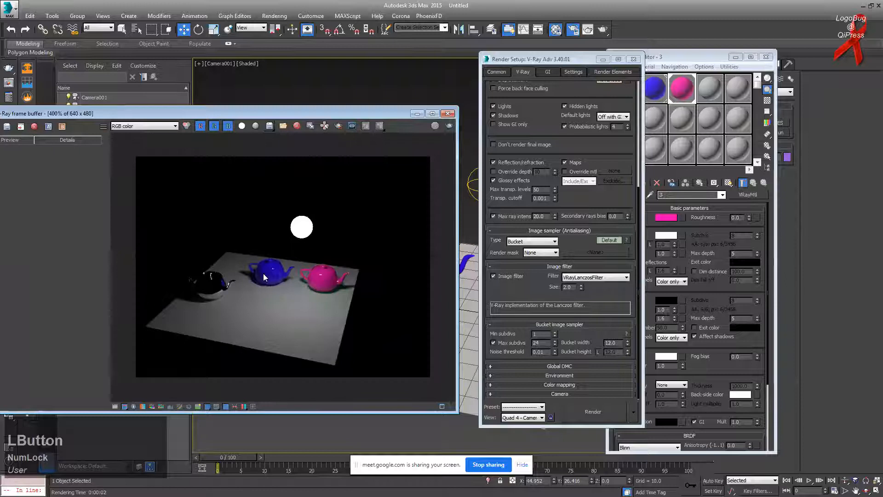
pyautogui.scroll(2, 280, 294)
# Step: Set the output size on the Common tab to width 2000, height 1500
pyautogui.click(573, 30)
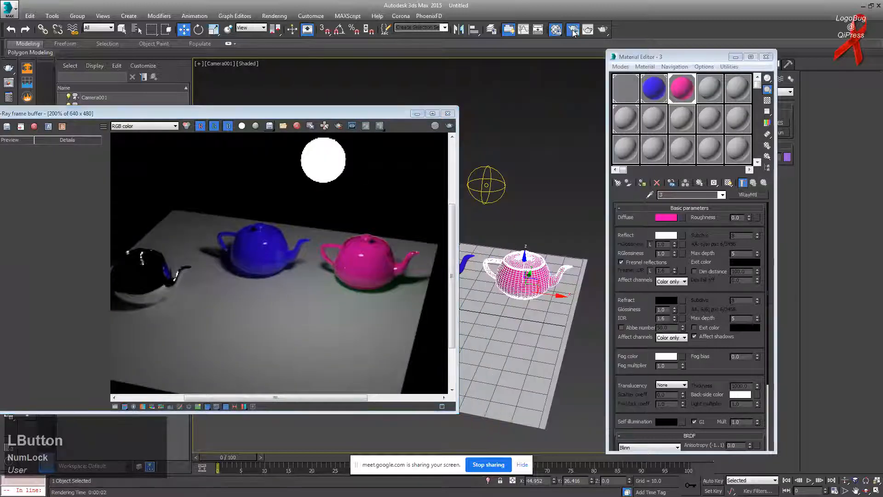
pyautogui.click(492, 72)
pyautogui.click(611, 212)
pyautogui.moveTo(540, 203); pyautogui.dragTo(492, 193)
pyautogui.write('1024')
pyautogui.press('Return')
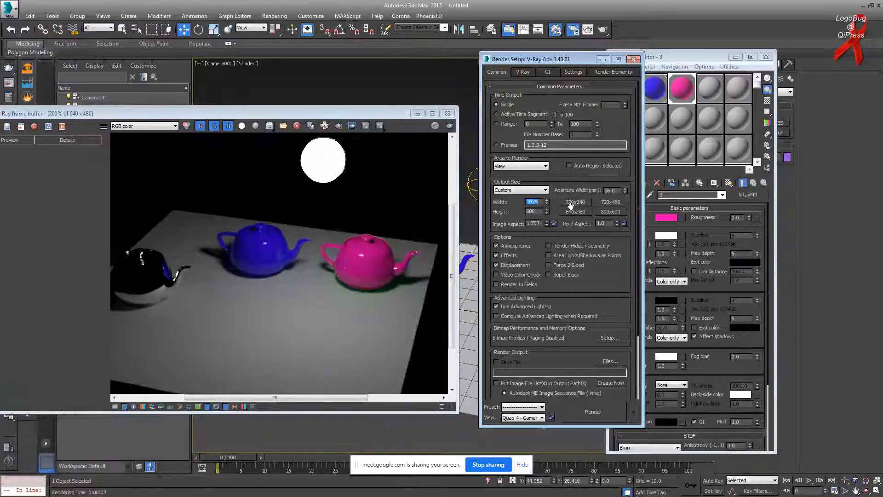
pyautogui.click(599, 212)
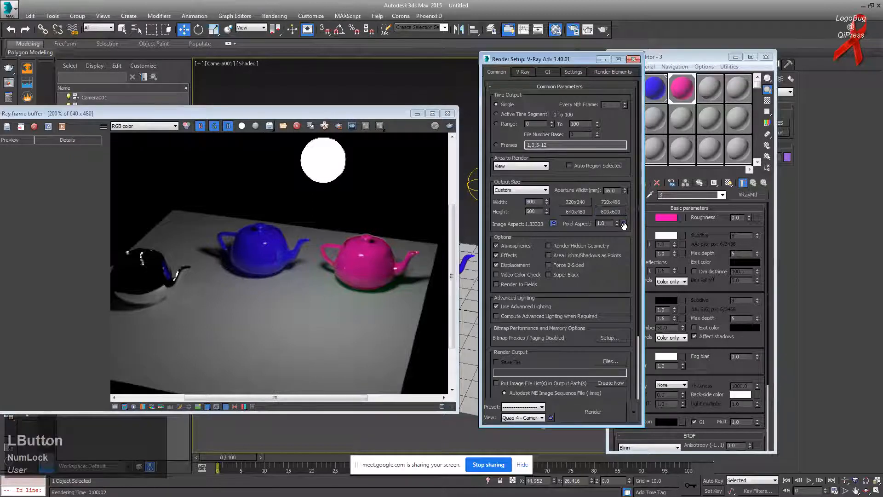
pyautogui.moveTo(539, 202); pyautogui.dragTo(505, 200)
pyautogui.write('2000')
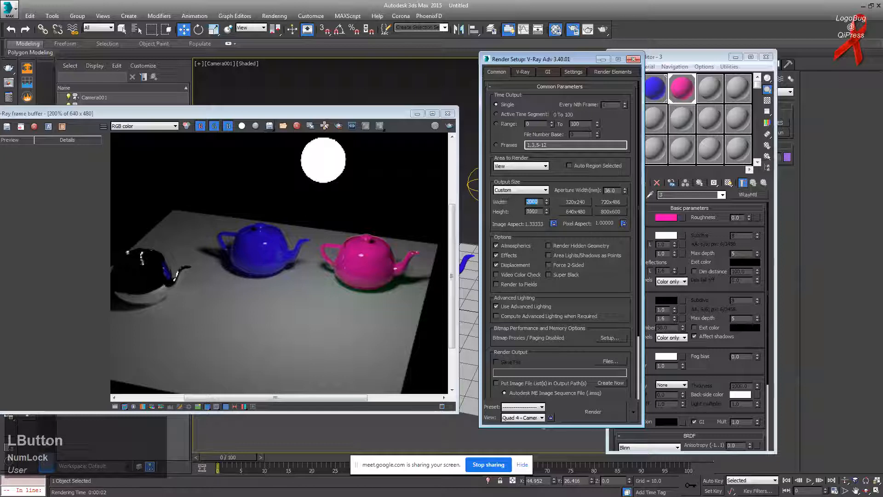
pyautogui.click(347, 270)
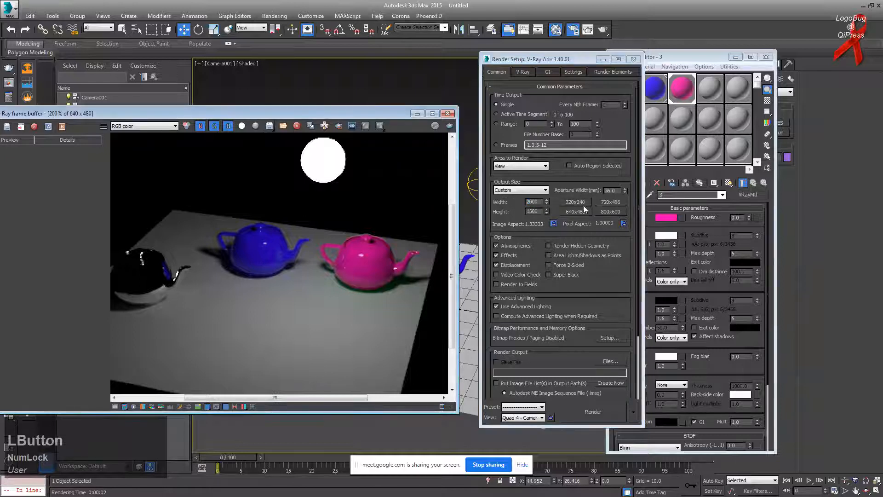
# Step: Switch the V-Ray image filter to Soften (size 6.0) and re-render the scene
pyautogui.click(524, 72)
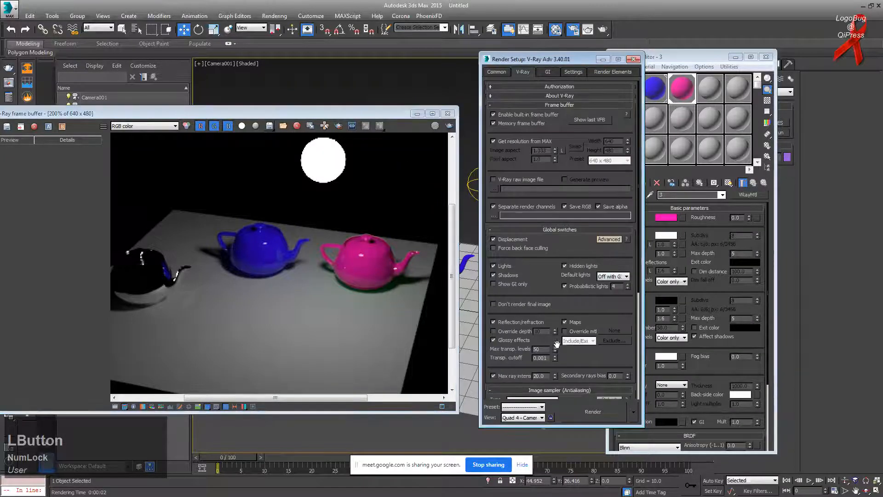
pyautogui.scroll(-5, 557, 344)
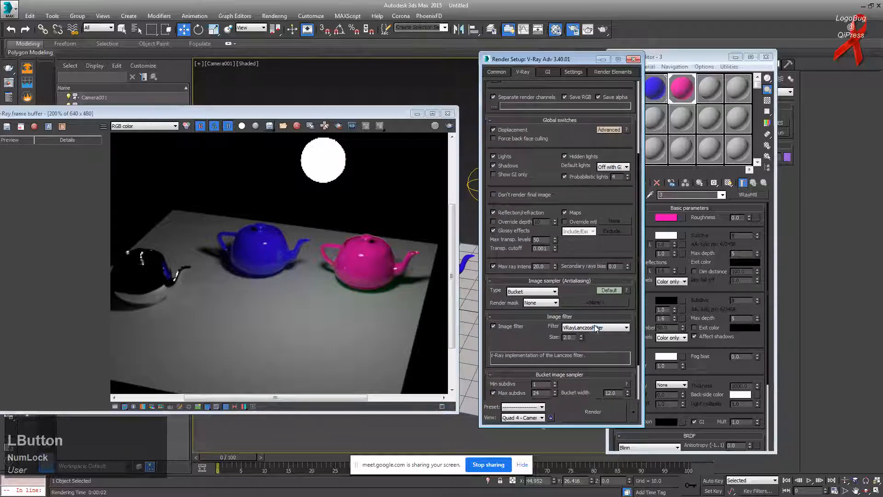
pyautogui.click(596, 327)
pyautogui.click(582, 373)
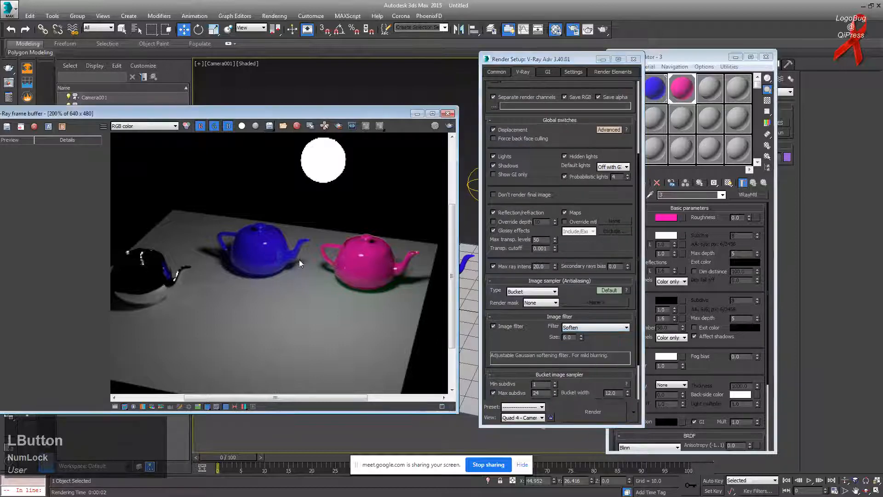
pyautogui.click(448, 125)
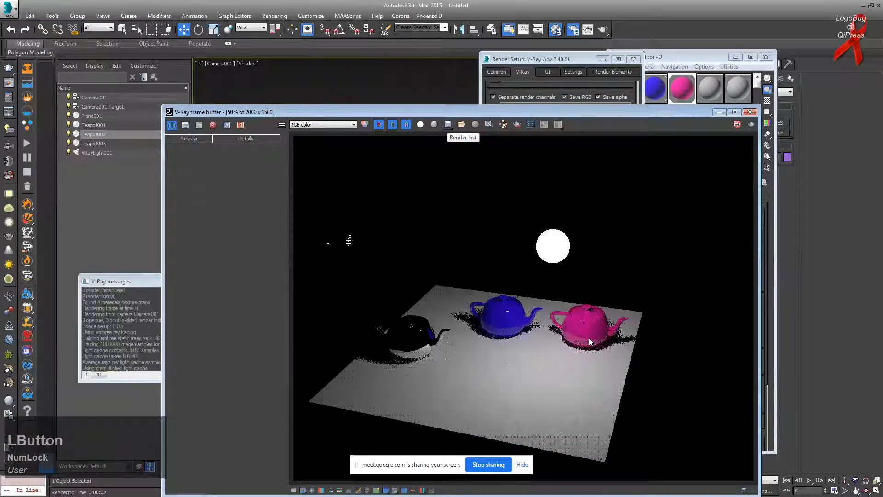
# Step: Set the V-Ray bucket width to 64
pyautogui.click(587, 64)
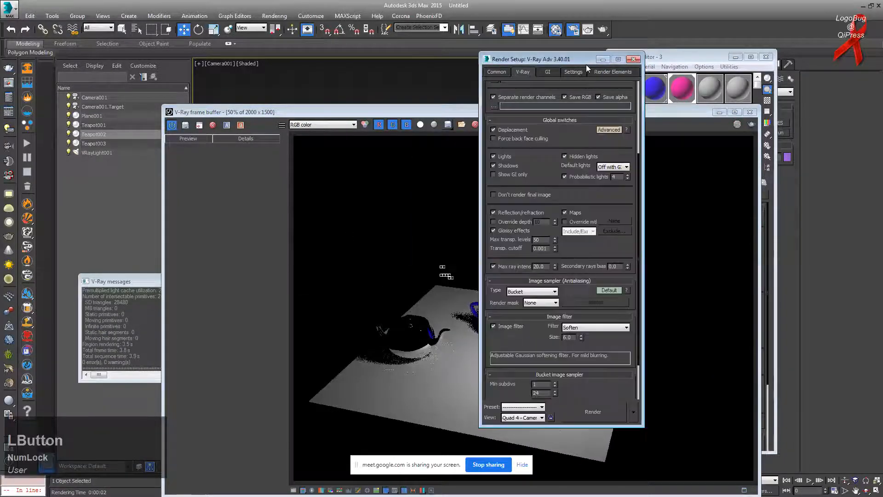
pyautogui.scroll(-3, 612, 346)
pyautogui.click(611, 345)
pyautogui.write('64')
pyautogui.press('Return')
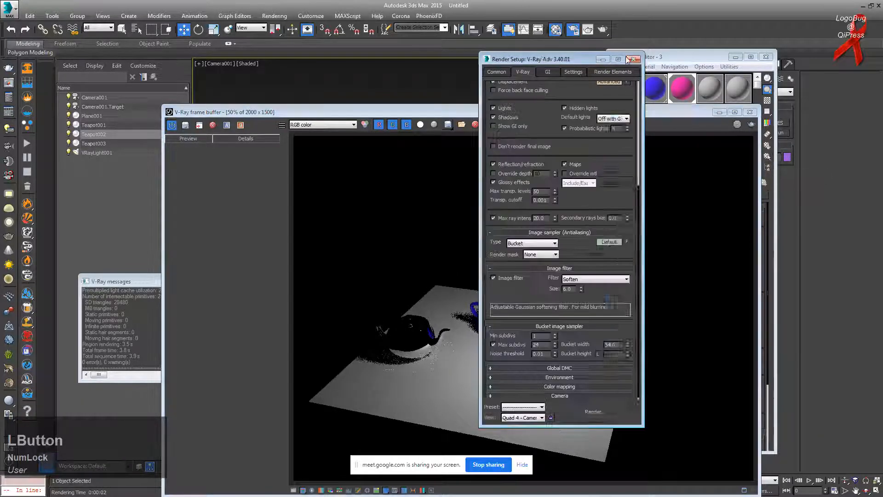
# Step: Enable Fresnel reflections on material 01 - Default and re-render to see the red teapot
pyautogui.click(690, 56)
pyautogui.click(633, 97)
pyautogui.click(622, 263)
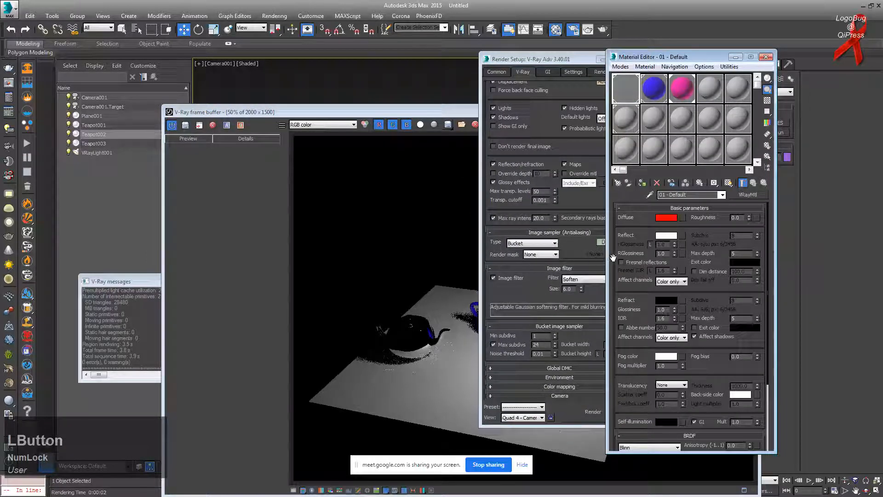
pyautogui.click(479, 115)
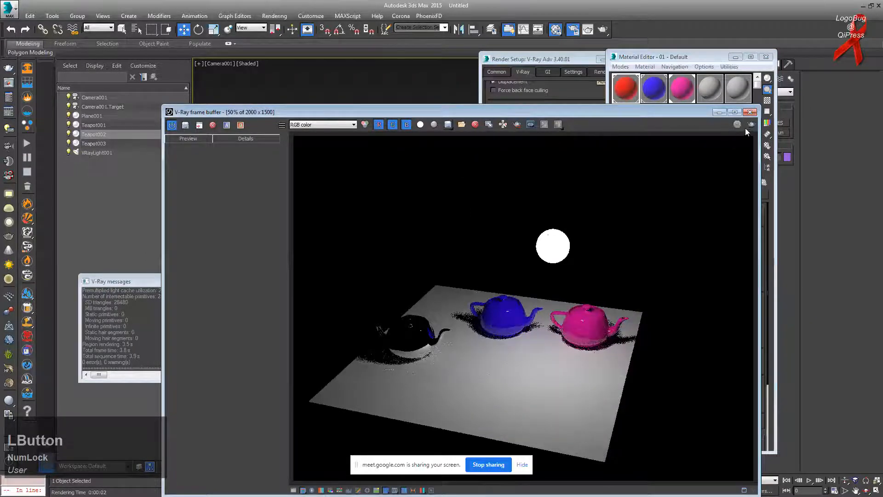
pyautogui.click(750, 125)
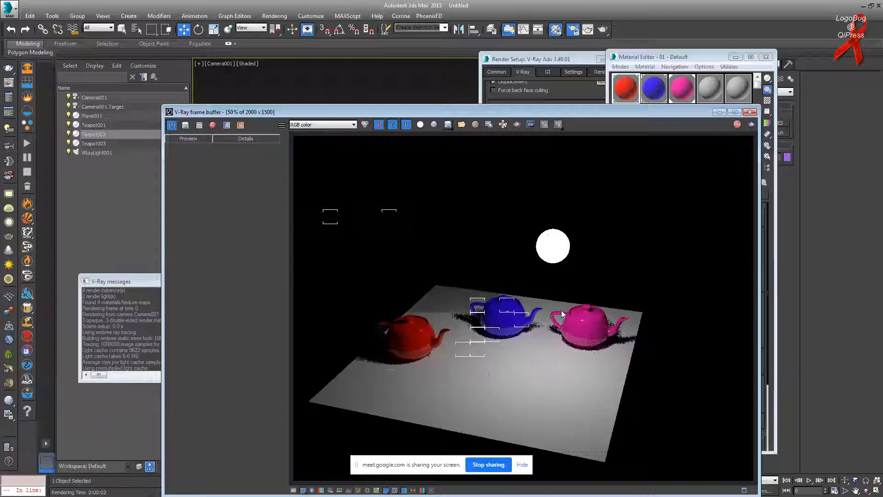
# Step: Zoom in and out of the frame buffer, viewing the render at 100%, as it finishes
pyautogui.click(487, 308)
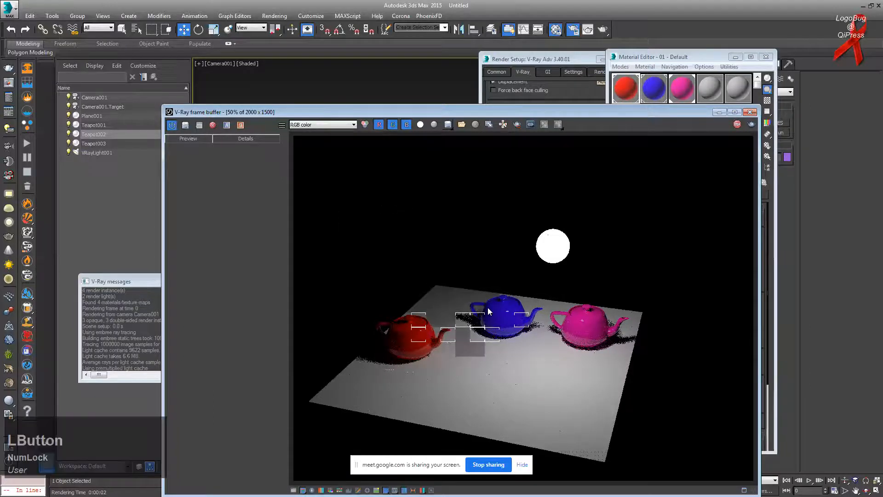
pyautogui.scroll(2, 488, 307)
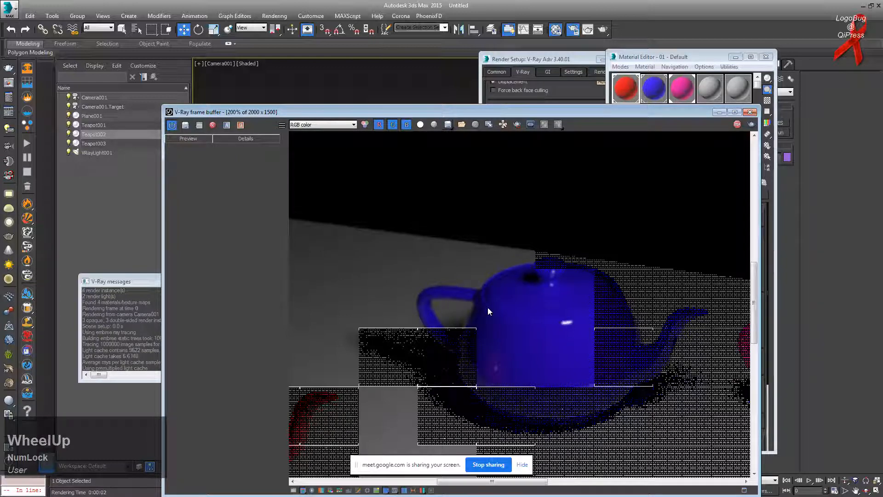
pyautogui.doubleClick(495, 313)
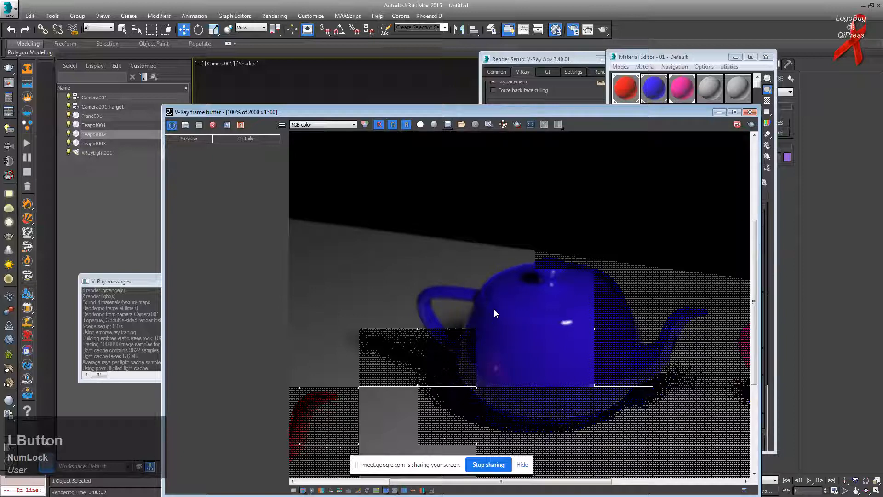
pyautogui.scroll(2, 488, 341)
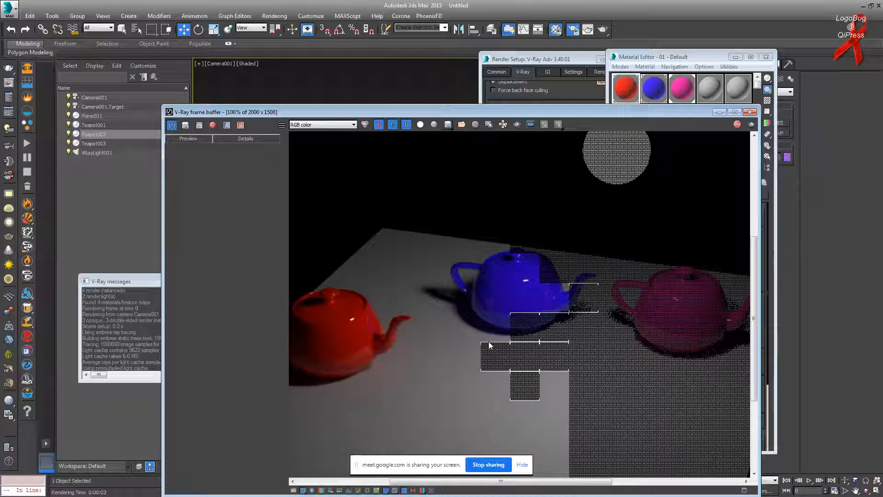
pyautogui.click(508, 329)
pyautogui.scroll(-1, 508, 329)
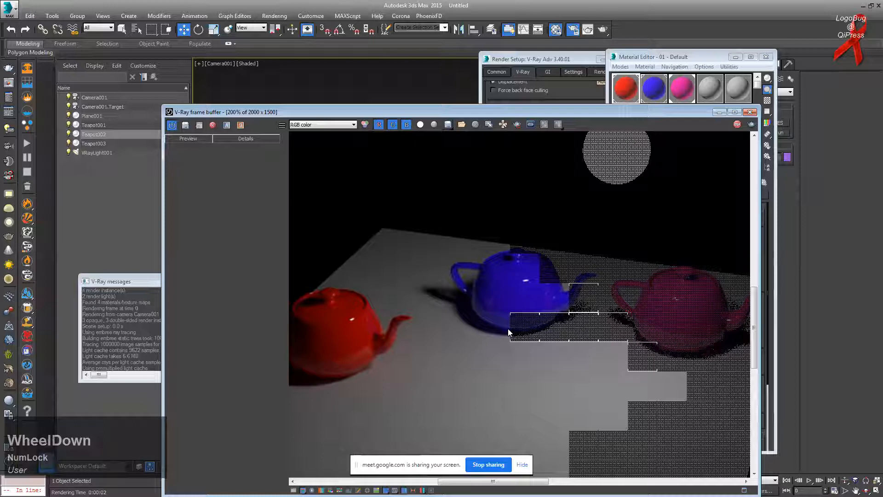
pyautogui.click(562, 355)
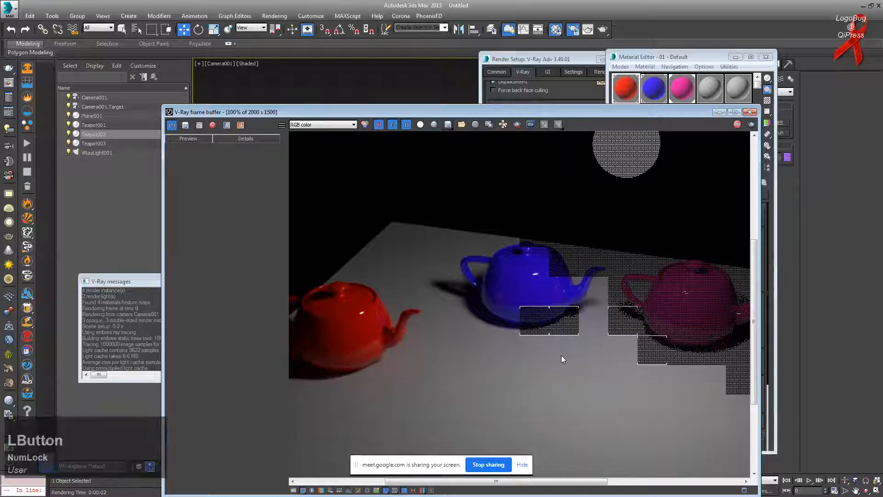
pyautogui.scroll(-1, 561, 355)
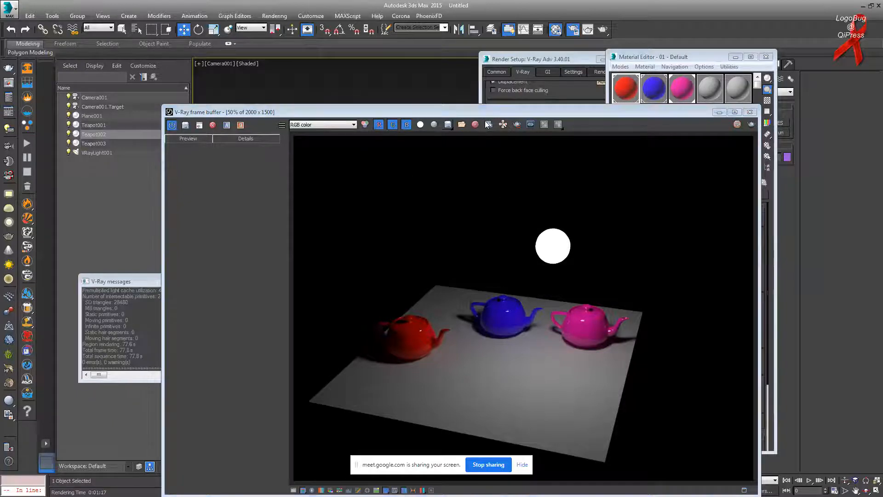
# Step: Save the finished 2000 x 1500 render to the frame buffer history and select it
pyautogui.moveTo(496, 113); pyautogui.dragTo(474, 81)
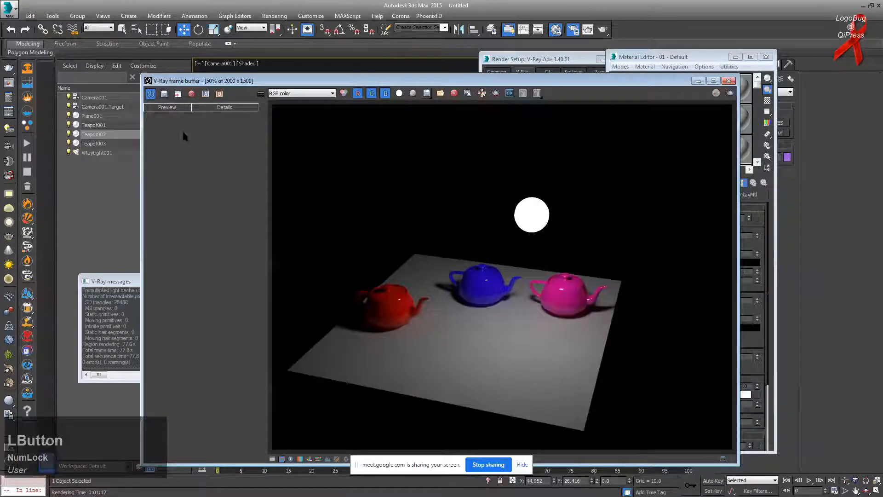
pyautogui.click(164, 94)
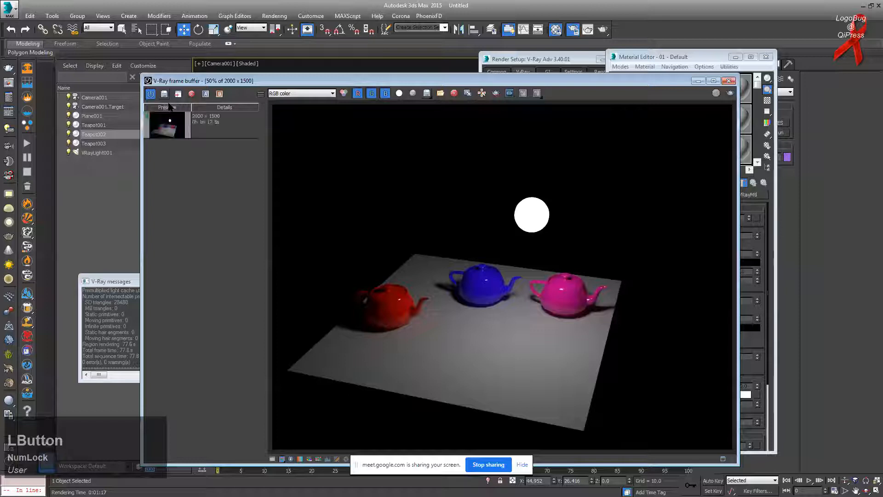
pyautogui.click(230, 119)
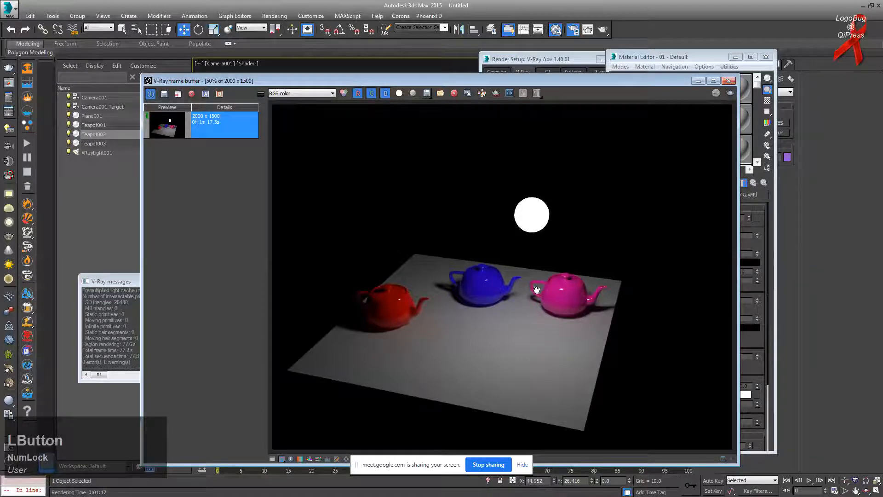
# Step: Switch the image filter to VRayLanczosFilter and start a new render
pyautogui.click(547, 59)
pyautogui.click(593, 279)
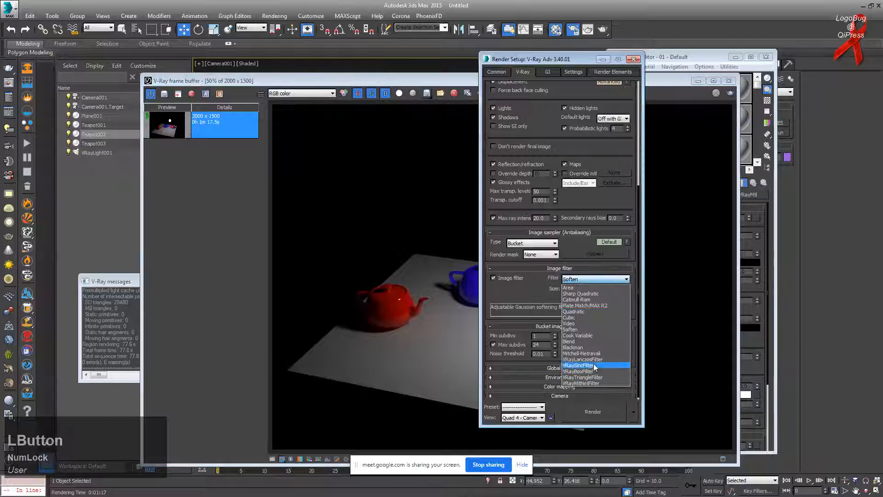
pyautogui.click(594, 363)
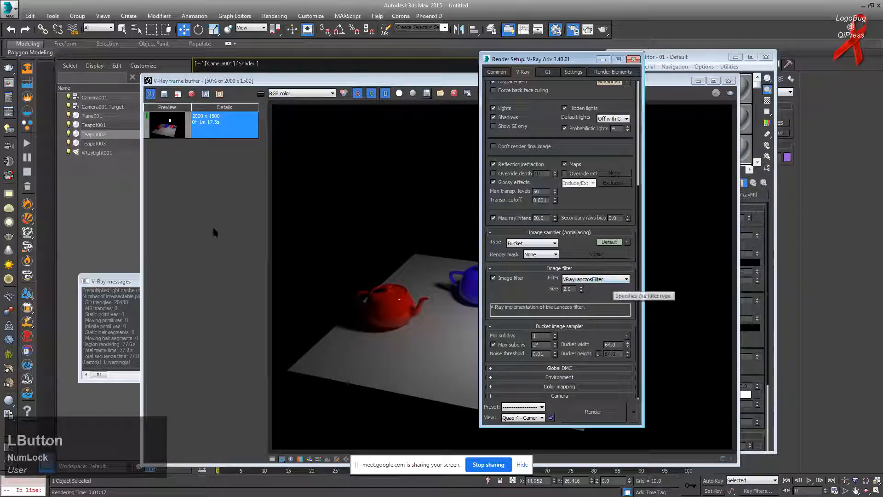
pyautogui.click(213, 227)
pyautogui.click(731, 93)
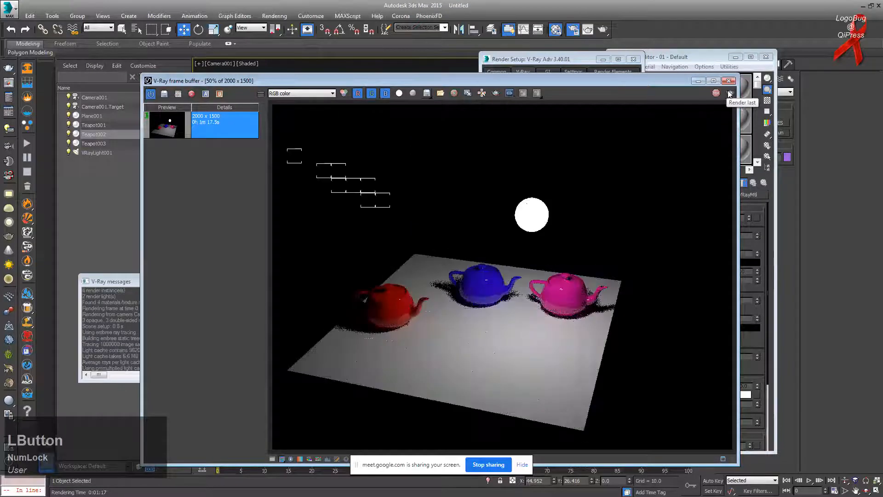
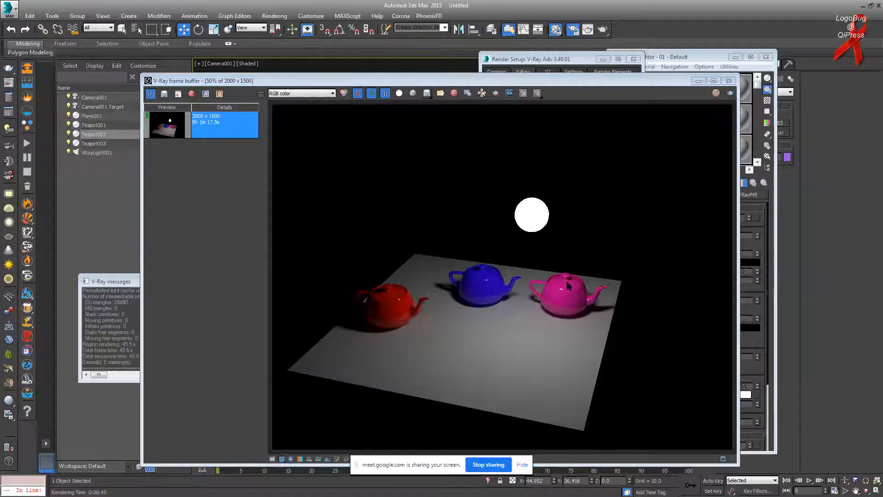
# Step: Save the render to history, mark the older render A and the newer B, and split the view
pyautogui.click(193, 139)
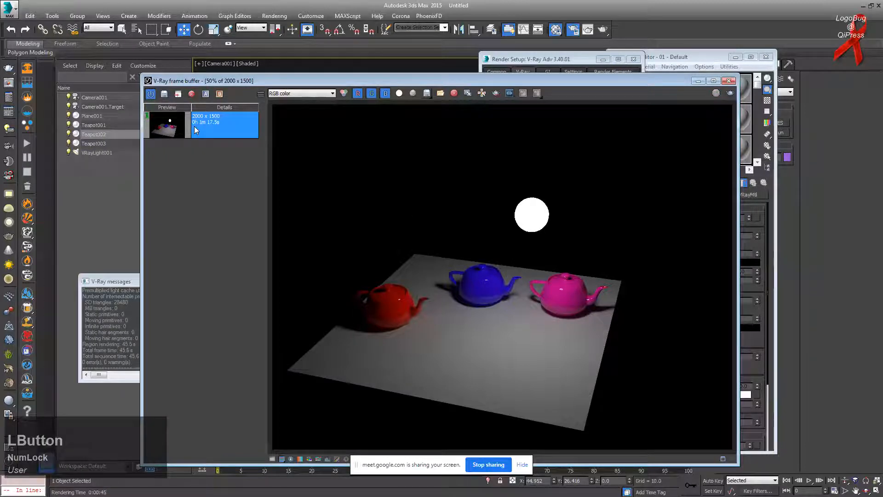
pyautogui.click(230, 178)
pyautogui.click(219, 123)
pyautogui.click(225, 149)
pyautogui.click(227, 134)
pyautogui.click(228, 153)
pyautogui.click(206, 95)
pyautogui.click(224, 126)
pyautogui.click(222, 94)
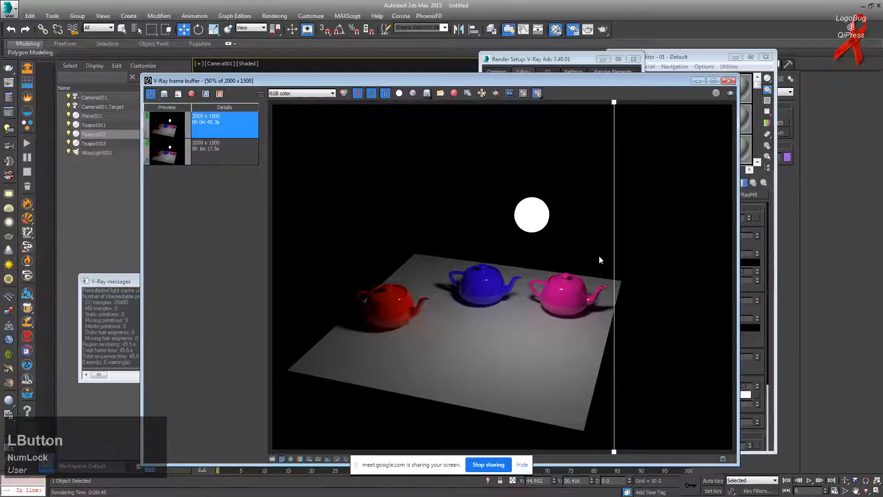
# Step: Slide the A/B split across the pink spout to compare the two renders
pyautogui.scroll(1, 591, 292)
pyautogui.scroll(-1, 591, 292)
pyautogui.scroll(2, 589, 293)
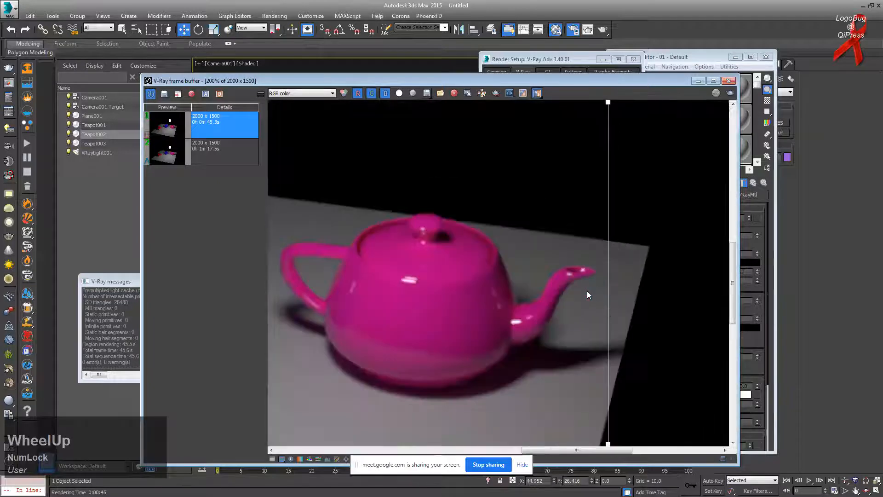
pyautogui.scroll(1, 587, 291)
pyautogui.moveTo(608, 104); pyautogui.dragTo(381, 175)
pyautogui.scroll(1, 561, 260)
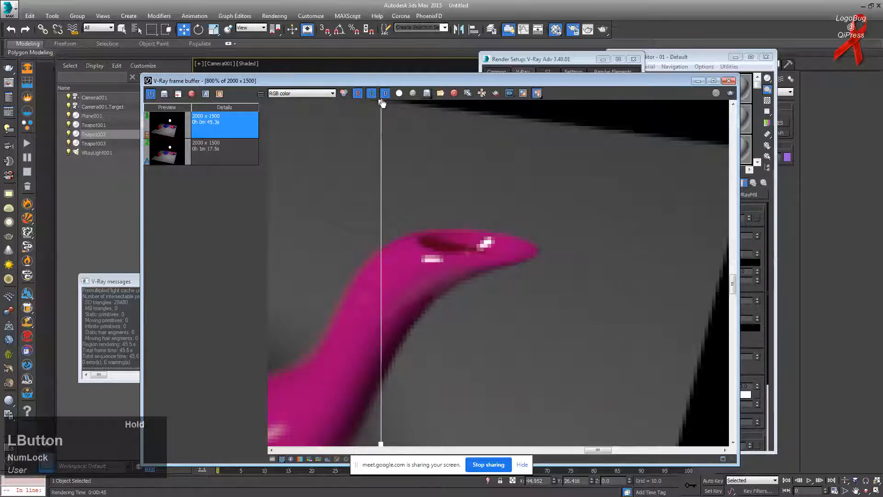
pyautogui.moveTo(385, 106); pyautogui.dragTo(394, 138)
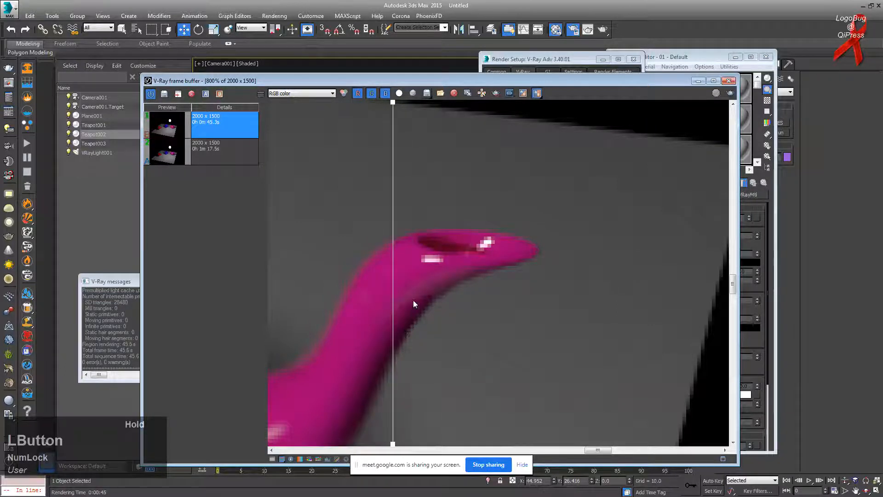
pyautogui.moveTo(400, 107); pyautogui.dragTo(474, 122)
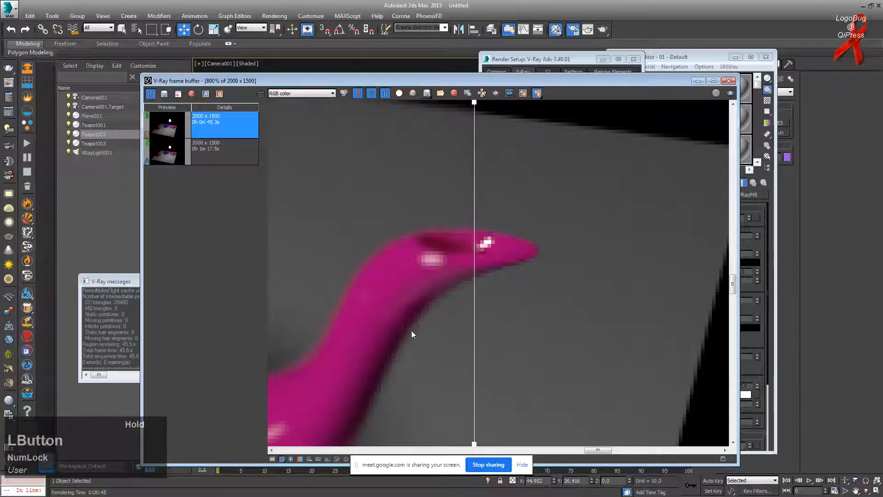
pyautogui.scroll(-5, 339, 314)
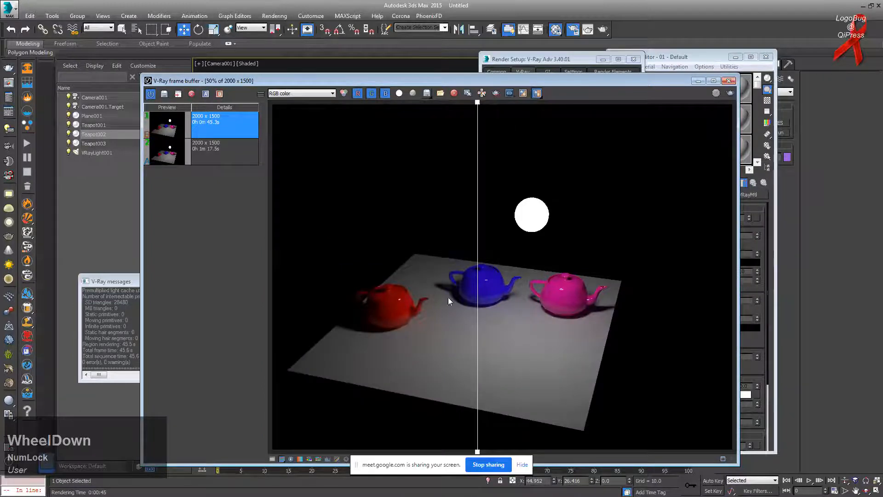
# Step: Zoom in and sweep the A/B divider back and forth along the blue teapot's rim
pyautogui.scroll(1, 416, 276)
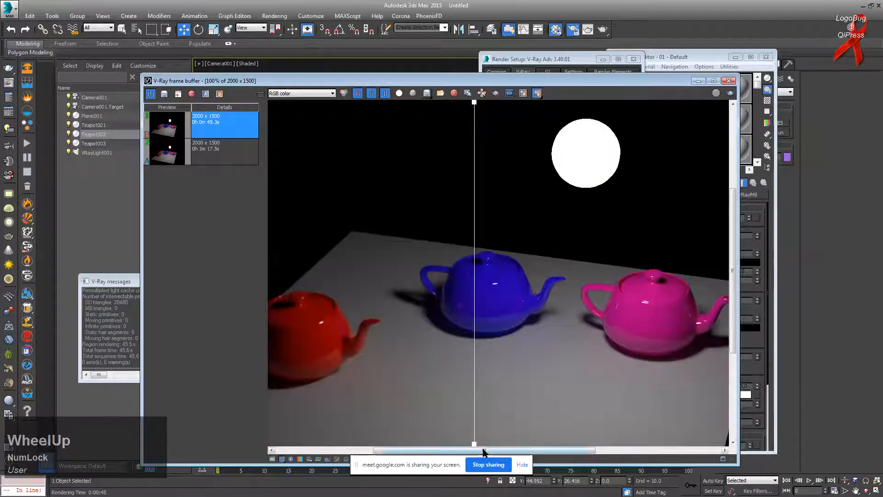
pyautogui.moveTo(484, 450); pyautogui.dragTo(481, 450)
pyautogui.moveTo(475, 127); pyautogui.dragTo(438, 207)
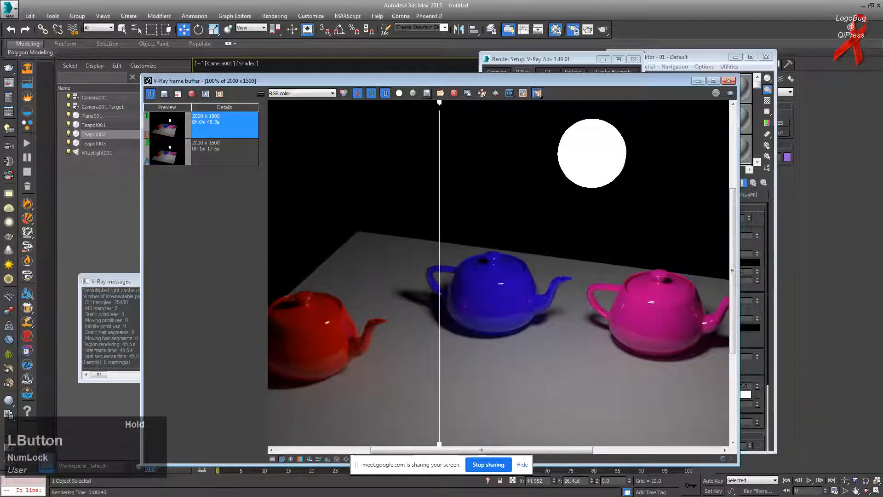
pyautogui.moveTo(439, 106)
pyautogui.mouseDown()
pyautogui.moveTo(561, 119)
pyautogui.moveTo(420, 112)
pyautogui.moveTo(469, 118)
pyautogui.moveTo(438, 120)
pyautogui.mouseUp()
pyautogui.scroll(3, 516, 203)
pyautogui.scroll(2, 433, 165)
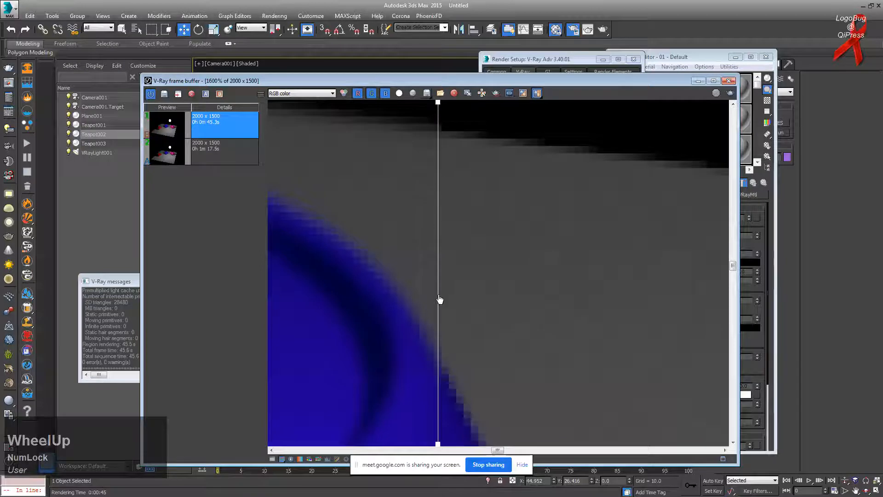
pyautogui.scroll(-1, 459, 162)
pyautogui.moveTo(439, 108); pyautogui.dragTo(536, 165)
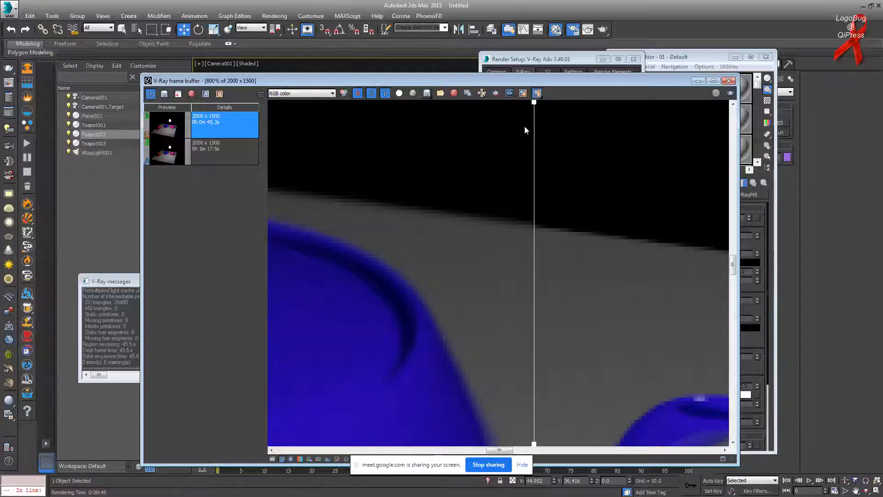
pyautogui.moveTo(534, 111)
pyautogui.mouseDown()
pyautogui.moveTo(504, 113)
pyautogui.moveTo(556, 116)
pyautogui.moveTo(545, 118)
pyautogui.mouseUp()
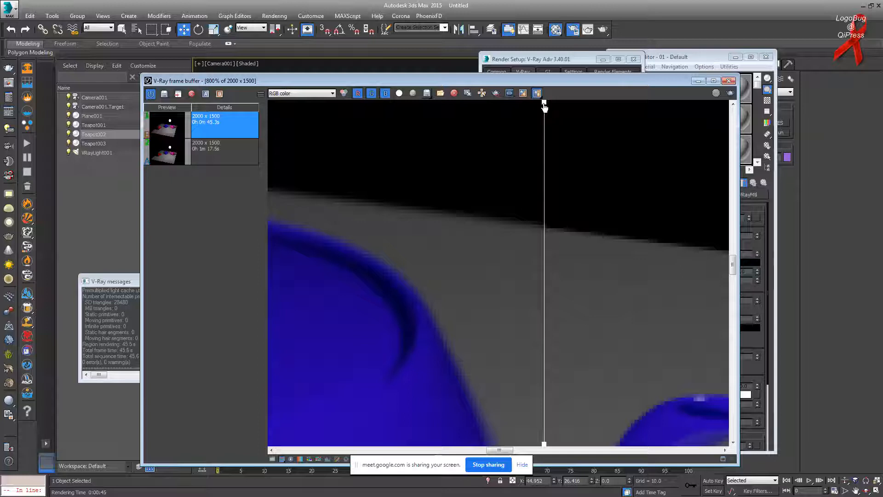
pyautogui.moveTo(544, 105); pyautogui.dragTo(336, 136)
# Step: Keep VRayLanczosFilter and switch the image sampler to advanced settings with Min shading rate 1
pyautogui.click(571, 55)
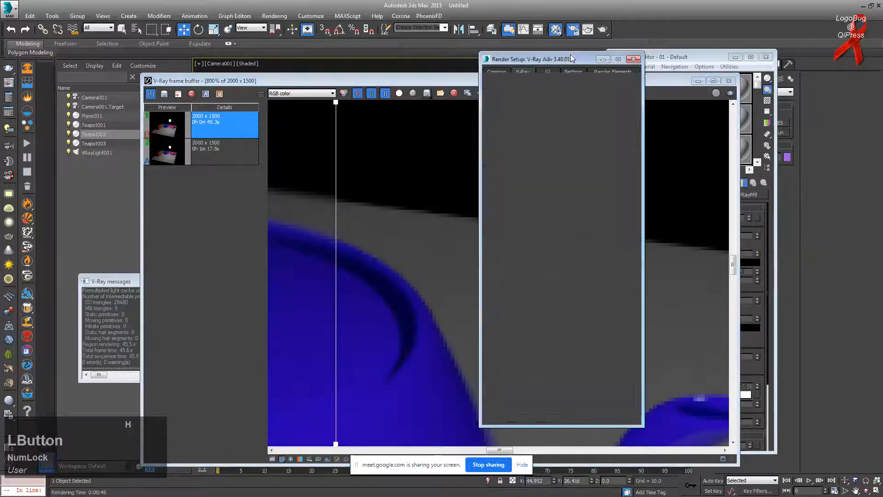
pyautogui.click(589, 279)
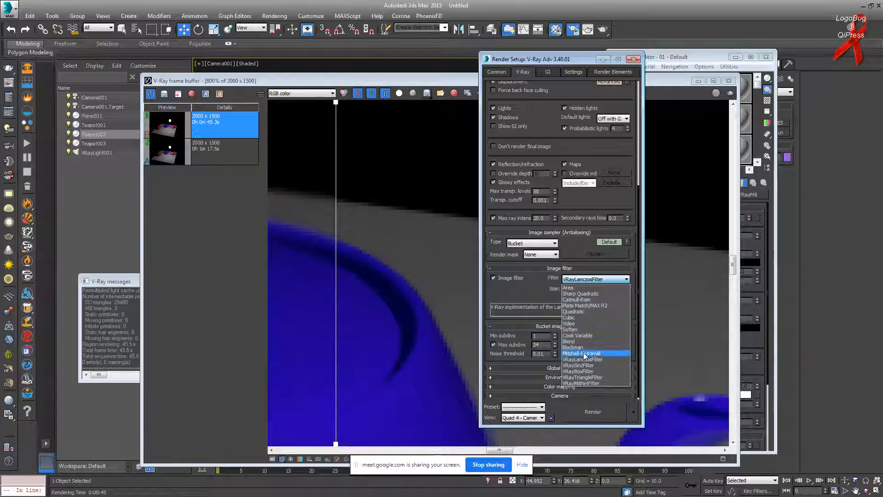
pyautogui.click(516, 294)
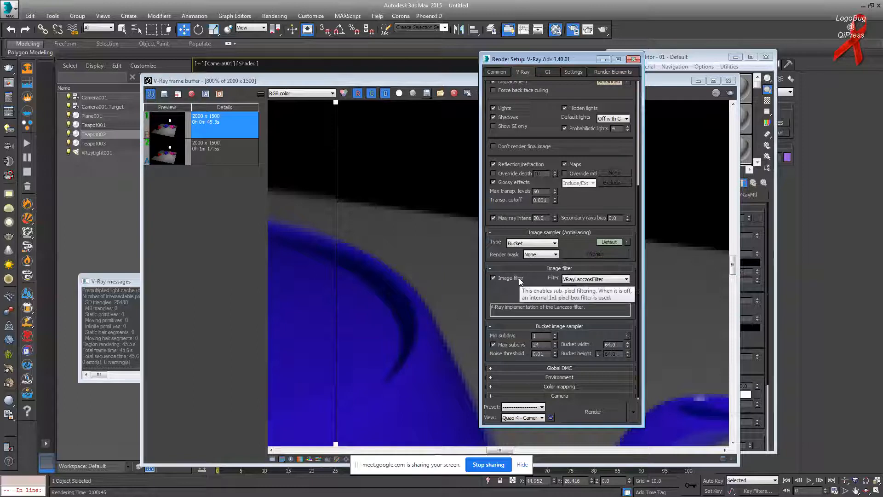
pyautogui.moveTo(519, 278); pyautogui.dragTo(518, 276)
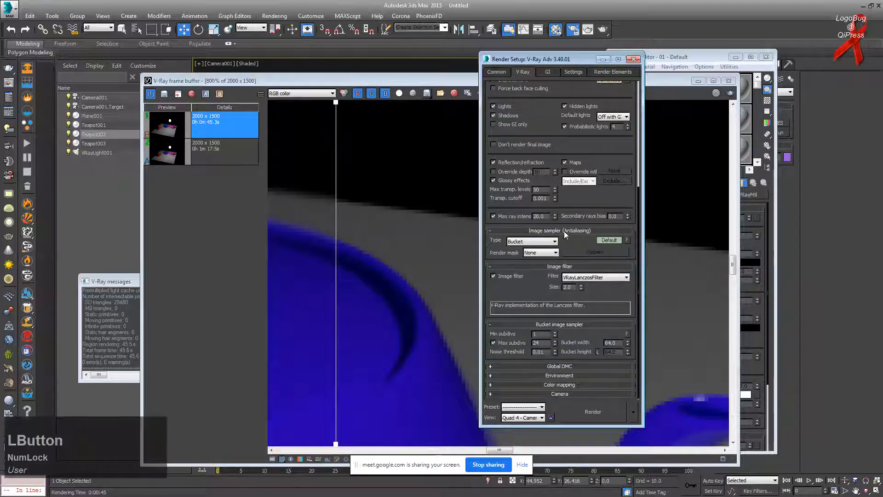
pyautogui.click(608, 239)
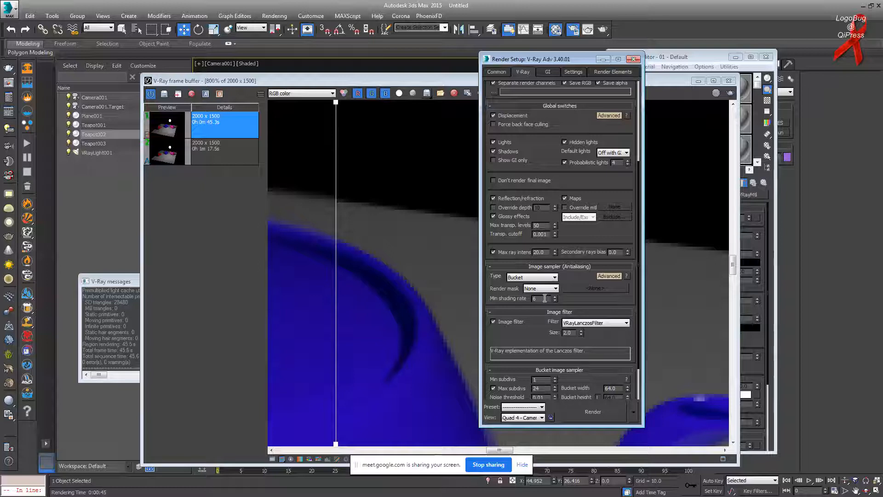
pyautogui.moveTo(539, 299); pyautogui.dragTo(513, 292)
pyautogui.click(339, 254)
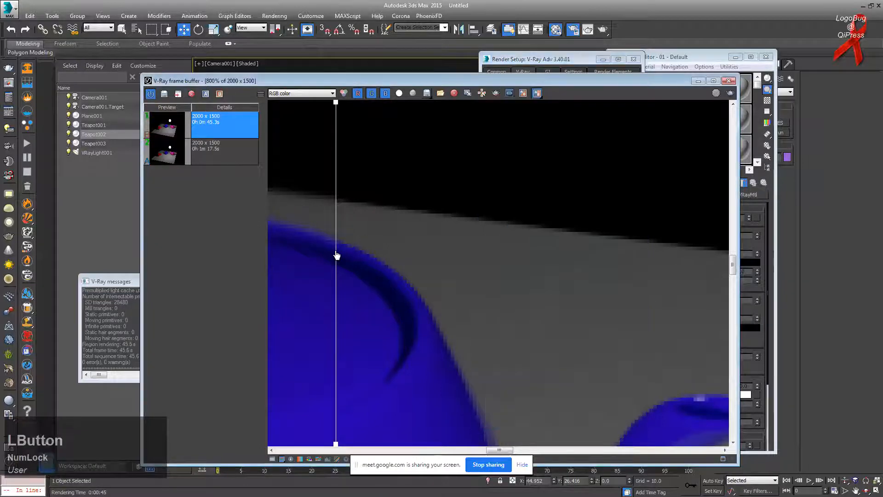
pyautogui.scroll(-1, 338, 254)
# Step: Set the output width to 1000, giving a 1000 x 750 output size
pyautogui.click(567, 59)
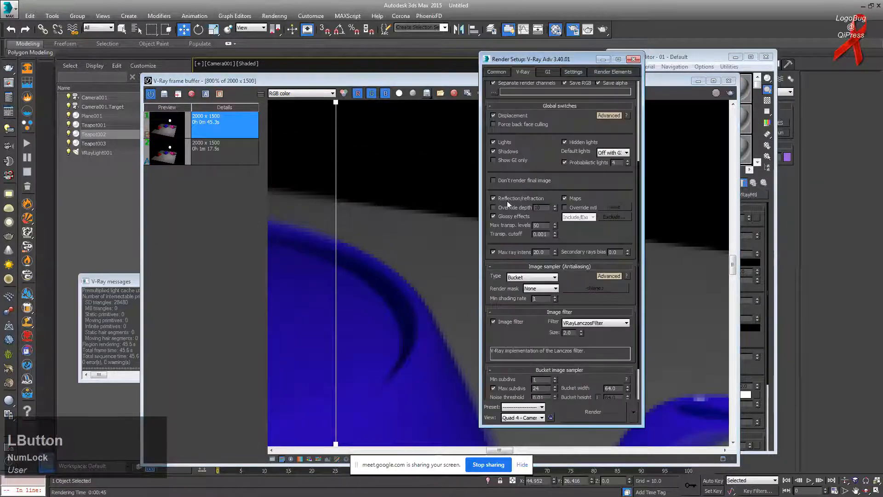
pyautogui.click(497, 71)
pyautogui.doubleClick(541, 202)
pyautogui.write('1000')
pyautogui.press('Return')
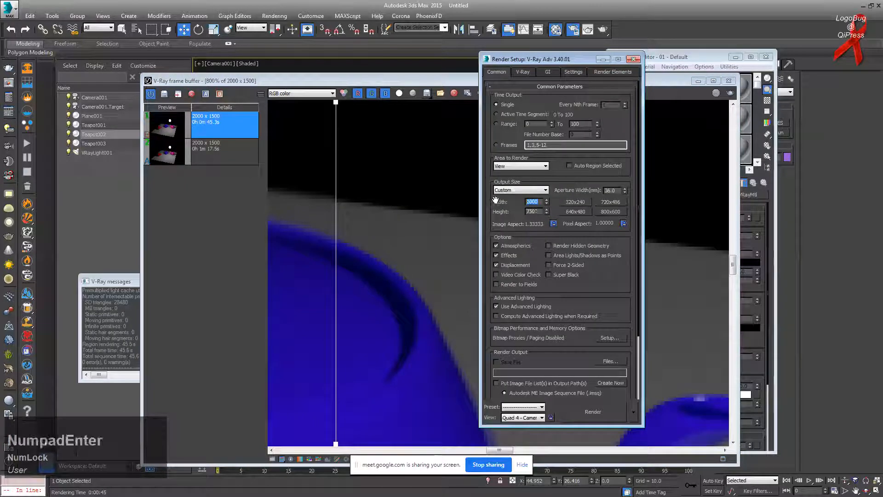
pyautogui.click(239, 113)
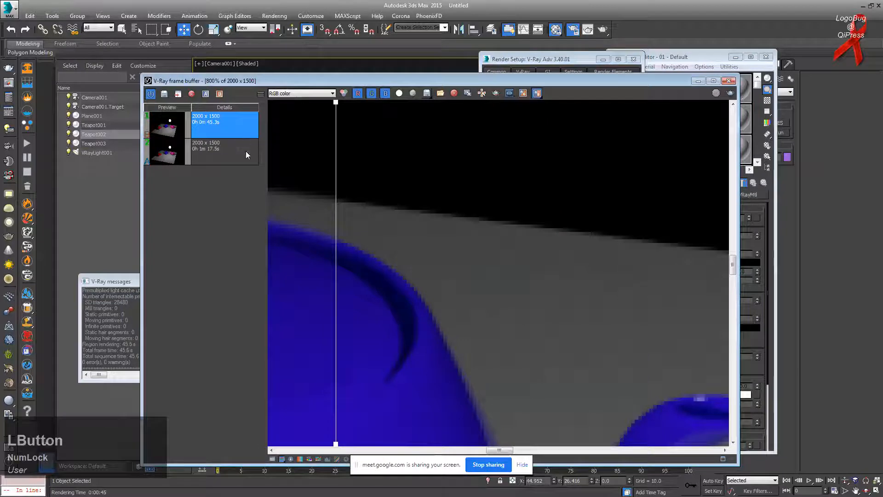
# Step: Render the teapots at 1000 x 750, inspect the result, and reveal Render Setup beside it
pyautogui.moveTo(336, 102); pyautogui.dragTo(383, 102)
pyautogui.click(730, 93)
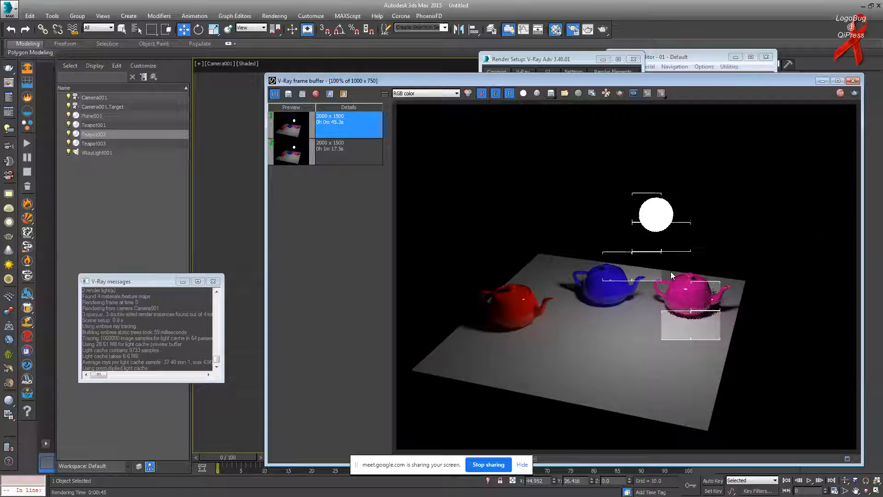
pyautogui.scroll(1, 649, 275)
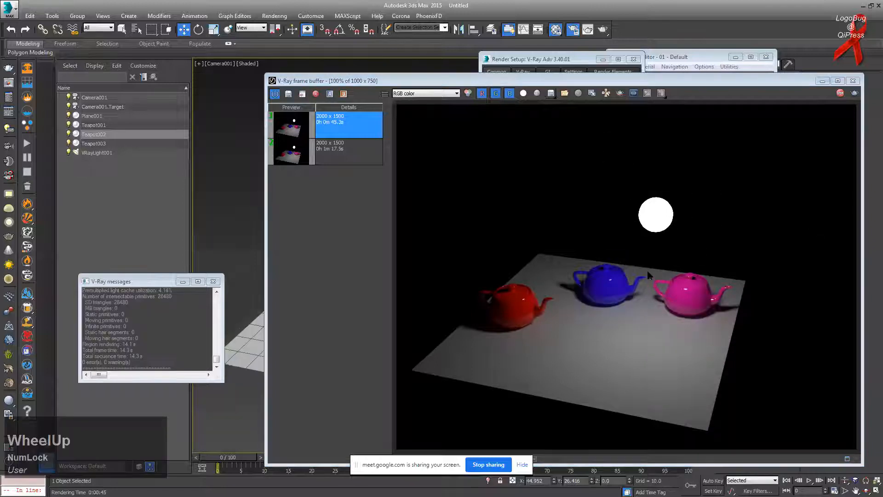
pyautogui.scroll(2, 636, 274)
pyautogui.scroll(-1, 636, 275)
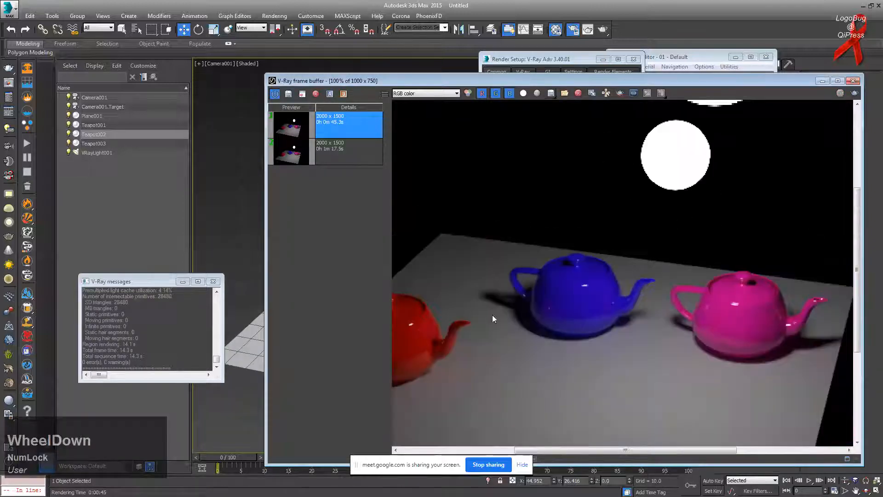
pyautogui.scroll(2, 571, 301)
pyautogui.scroll(-2, 566, 273)
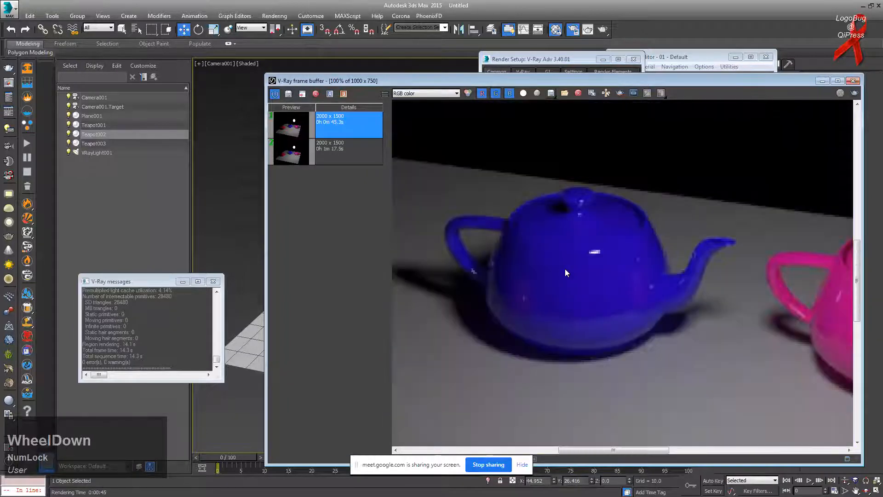
pyautogui.moveTo(635, 82); pyautogui.dragTo(318, 78)
pyautogui.moveTo(578, 57); pyautogui.dragTo(621, 58)
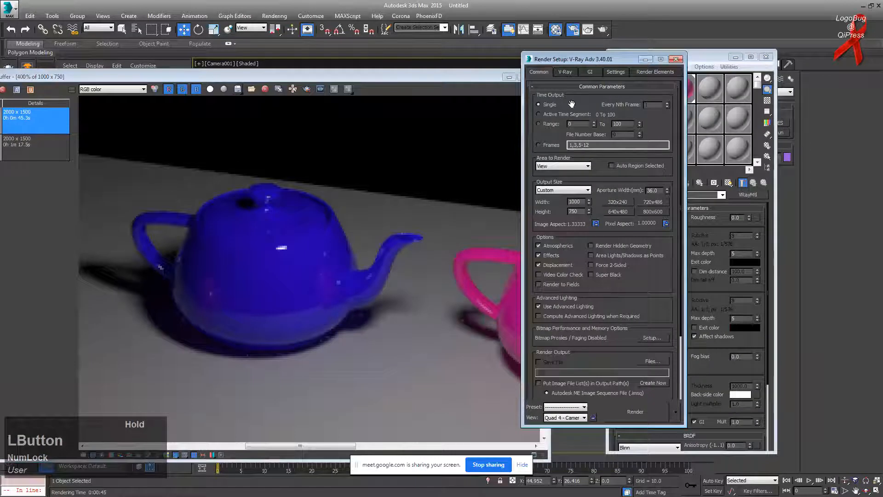
# Step: Set the image sampler's Min shading rate to 10
pyautogui.click(565, 72)
pyautogui.write('10')
pyautogui.click(364, 196)
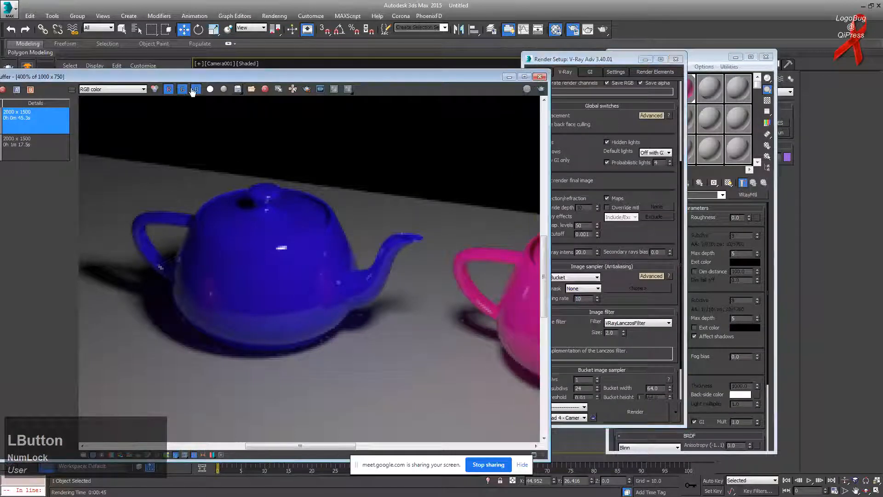
# Step: Try a region around the blue teapot, then turn region off and render the full frame
pyautogui.click(305, 91)
pyautogui.moveTo(113, 130); pyautogui.dragTo(438, 378)
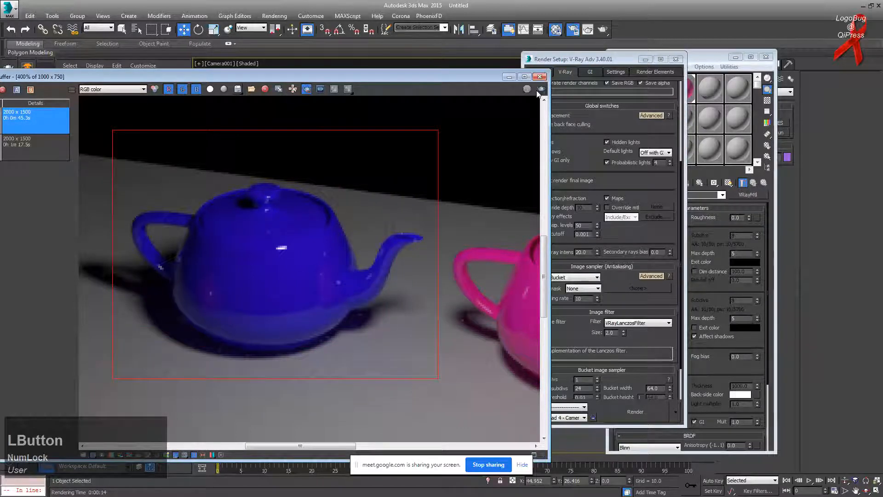
pyautogui.click(307, 89)
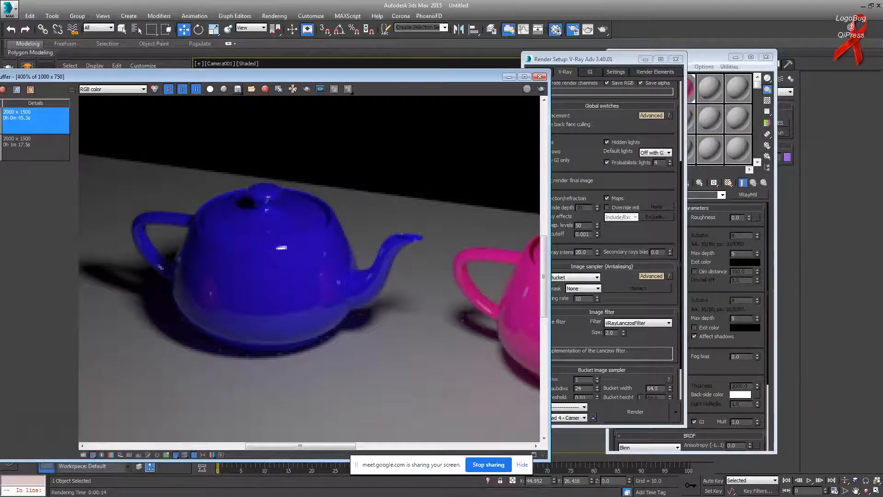
pyautogui.click(542, 88)
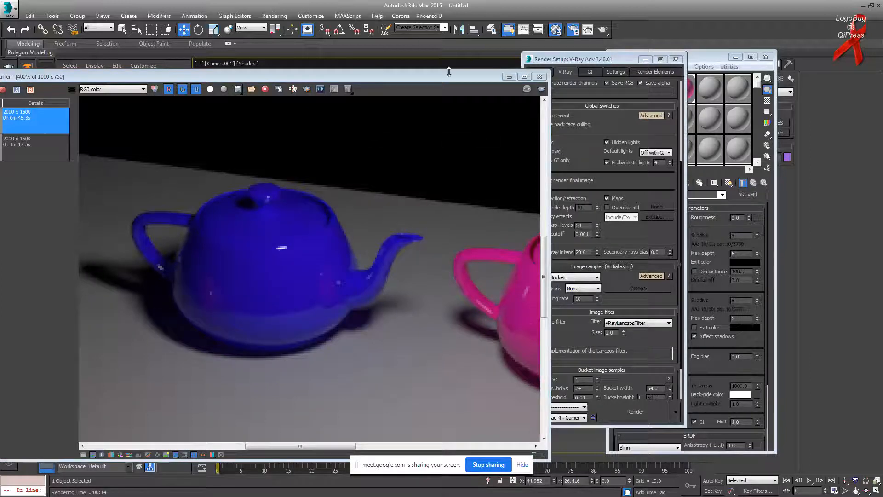
pyautogui.moveTo(589, 59); pyautogui.dragTo(660, 67)
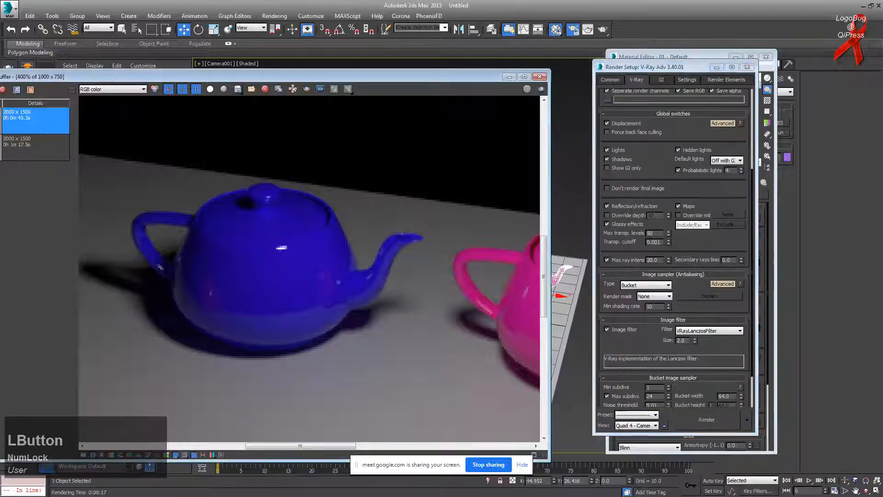
# Step: Delete the old 45.3s and 1m 17.5s renders from history and save the current render
pyautogui.moveTo(97, 77); pyautogui.dragTo(101, 236)
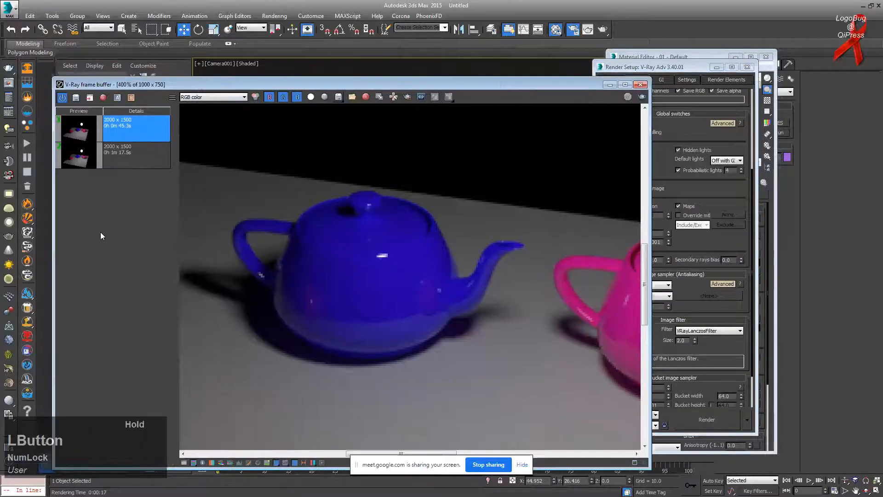
pyautogui.click(122, 148)
pyautogui.click(136, 122)
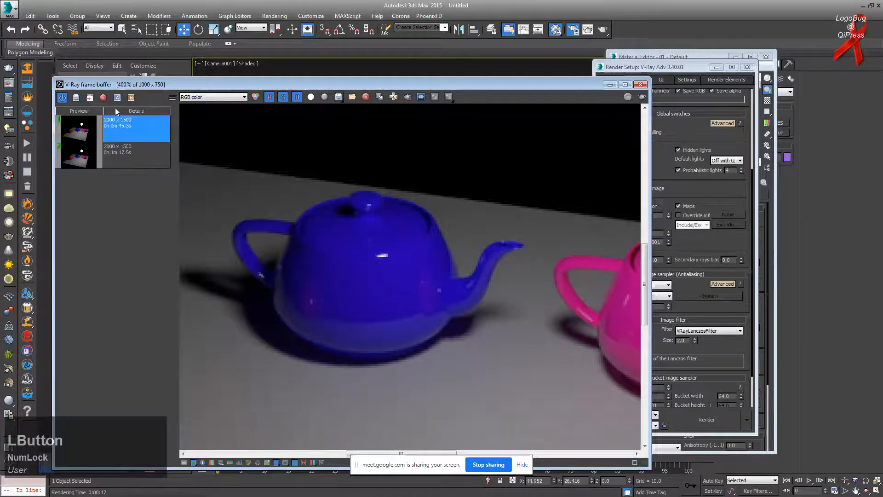
pyautogui.click(103, 97)
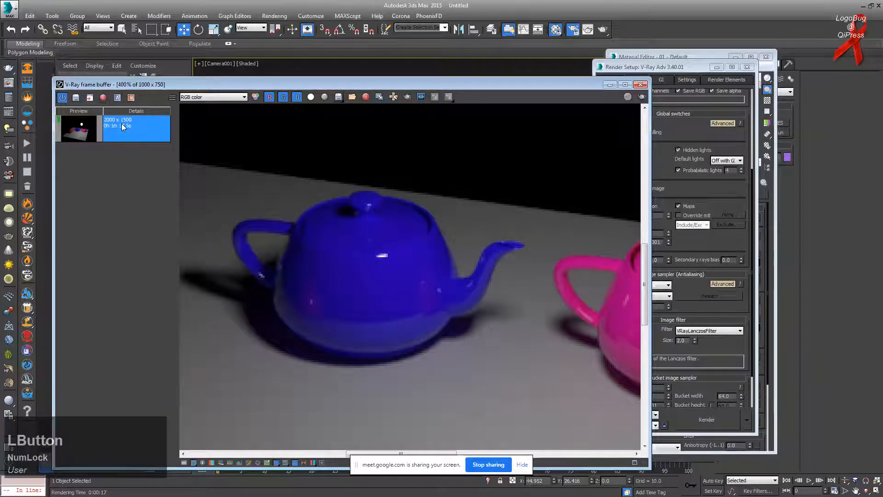
pyautogui.click(103, 98)
pyautogui.click(76, 97)
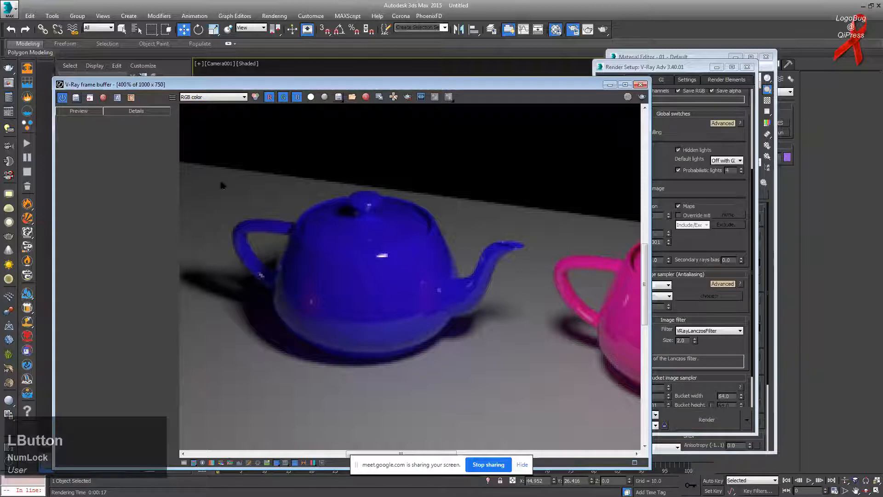
# Step: Re-render with the current settings and save the new 14.1s render to history
pyautogui.click(654, 66)
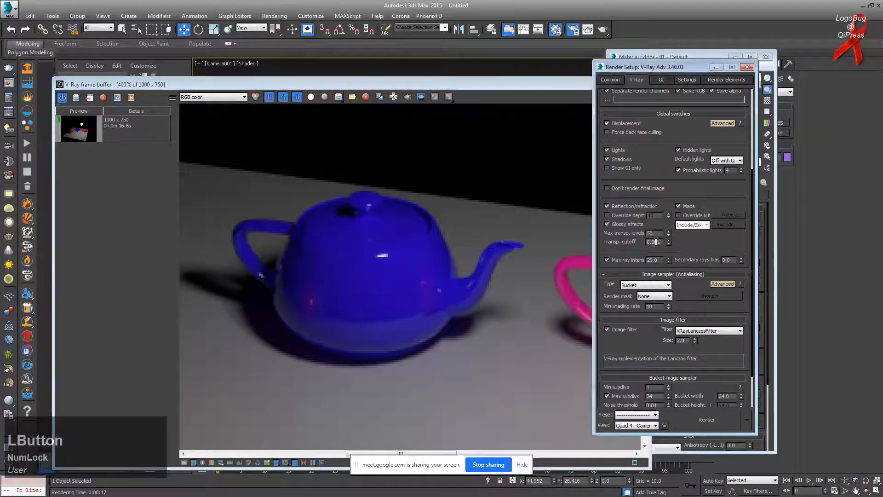
pyautogui.moveTo(655, 308); pyautogui.dragTo(620, 306)
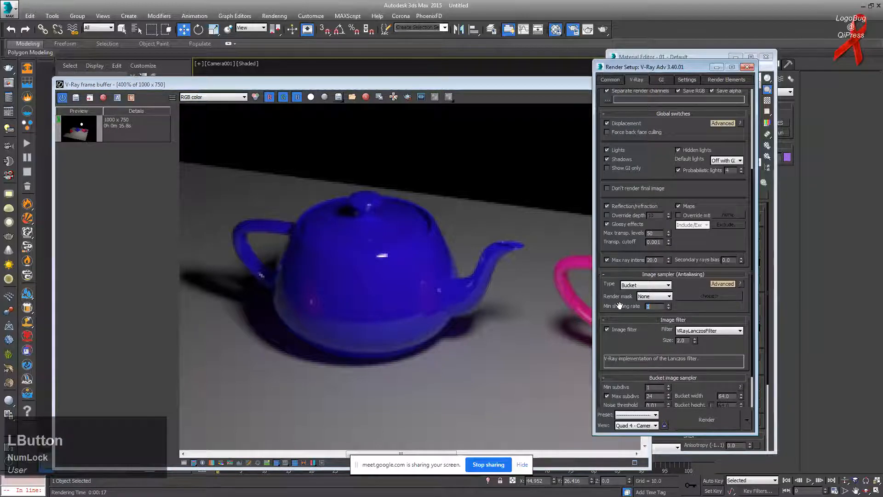
pyautogui.click(470, 247)
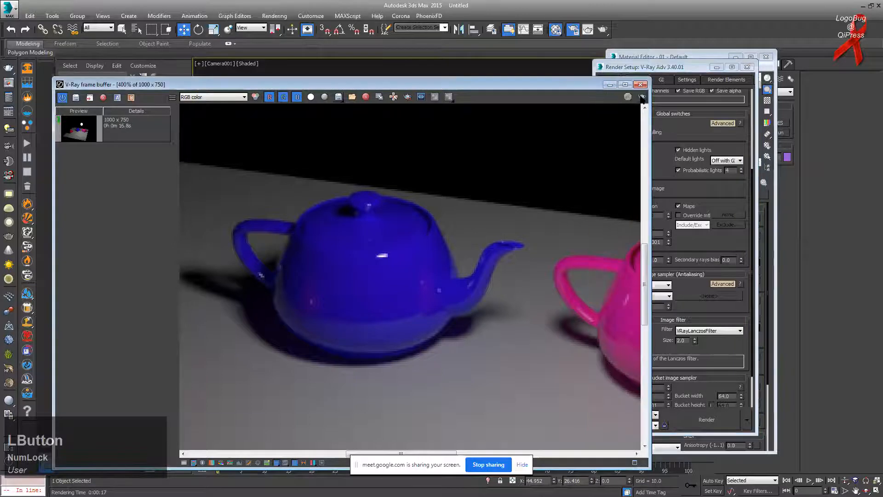
pyautogui.click(642, 97)
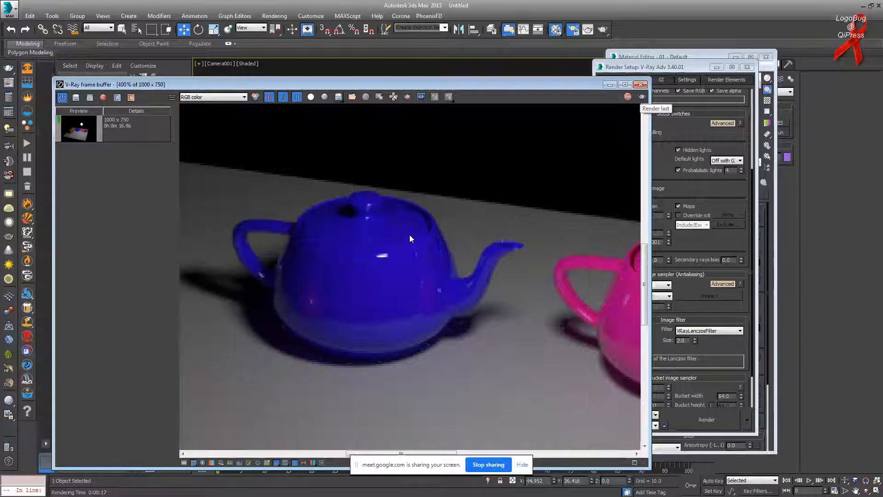
pyautogui.moveTo(341, 85); pyautogui.dragTo(339, 82)
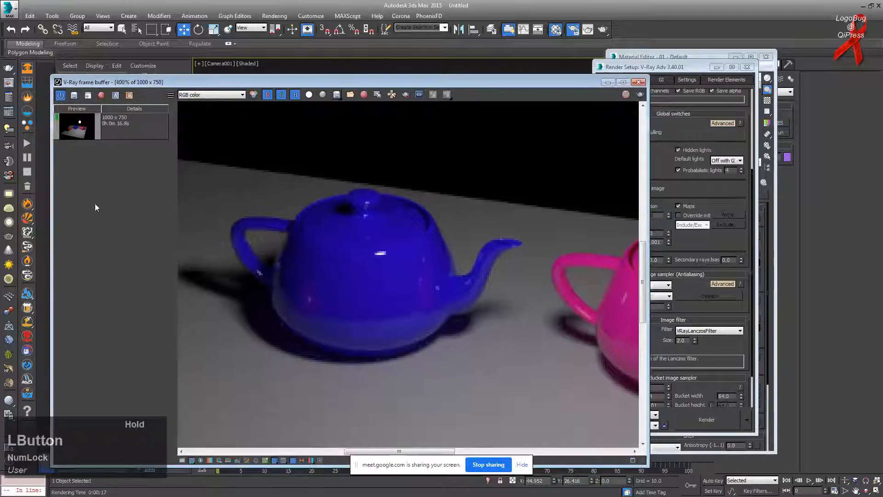
pyautogui.click(87, 96)
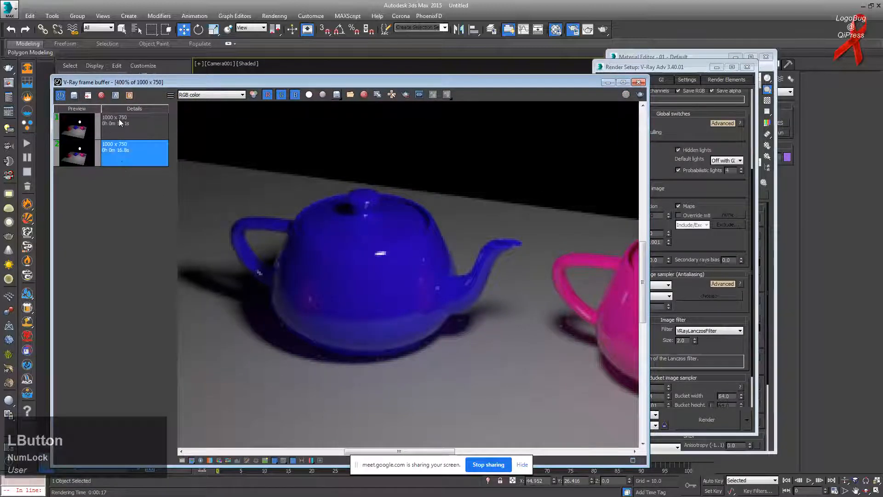
# Step: Mark the two saved renders A and B and sweep the split across the blue teapot
pyautogui.click(116, 95)
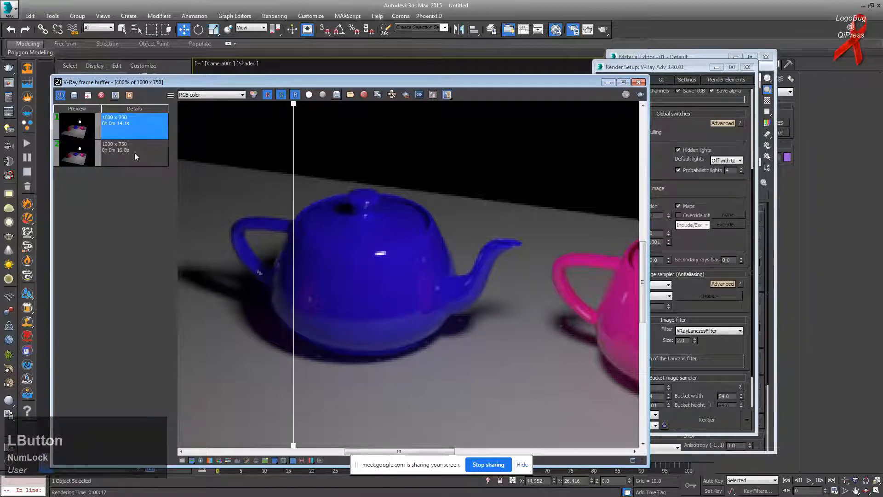
pyautogui.click(134, 152)
pyautogui.click(129, 95)
pyautogui.moveTo(294, 108); pyautogui.dragTo(493, 184)
pyautogui.scroll(2, 344, 227)
pyautogui.moveTo(494, 129); pyautogui.dragTo(329, 193)
pyautogui.scroll(-5, 234, 263)
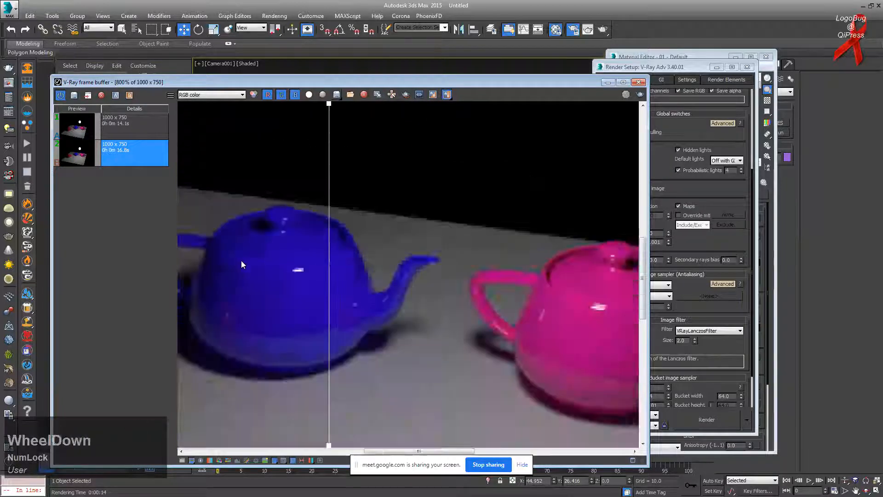
pyautogui.scroll(3, 278, 288)
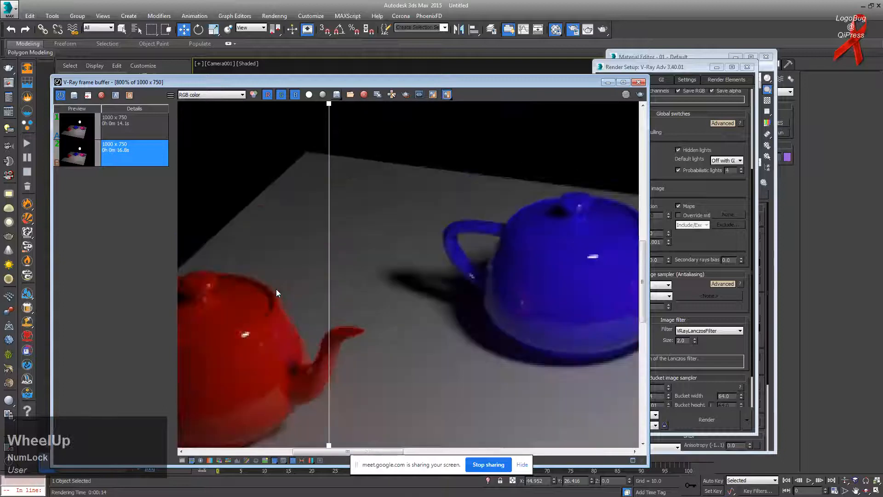
pyautogui.moveTo(330, 105); pyautogui.dragTo(266, 290)
# Step: Compare the two renders across the red teapot and its spout
pyautogui.moveTo(364, 452); pyautogui.dragTo(329, 451)
pyautogui.moveTo(265, 100); pyautogui.dragTo(485, 102)
pyautogui.scroll(3, 395, 343)
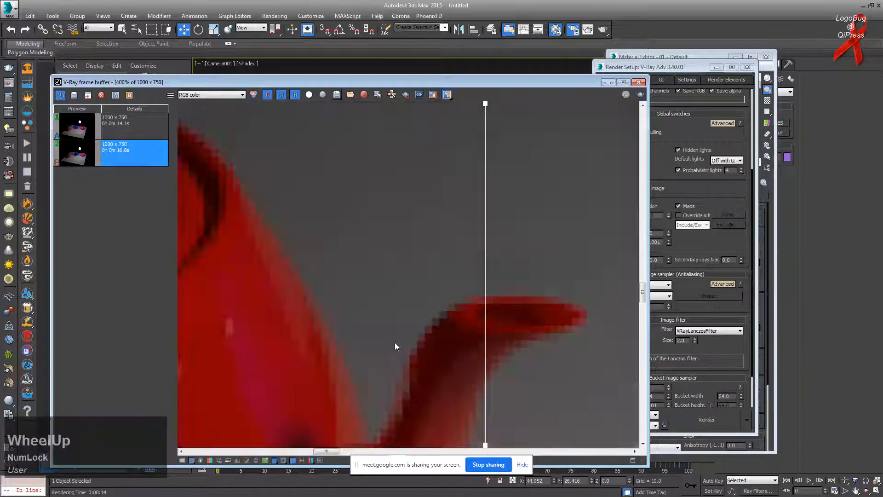
pyautogui.scroll(-2, 399, 344)
pyautogui.scroll(1, 400, 344)
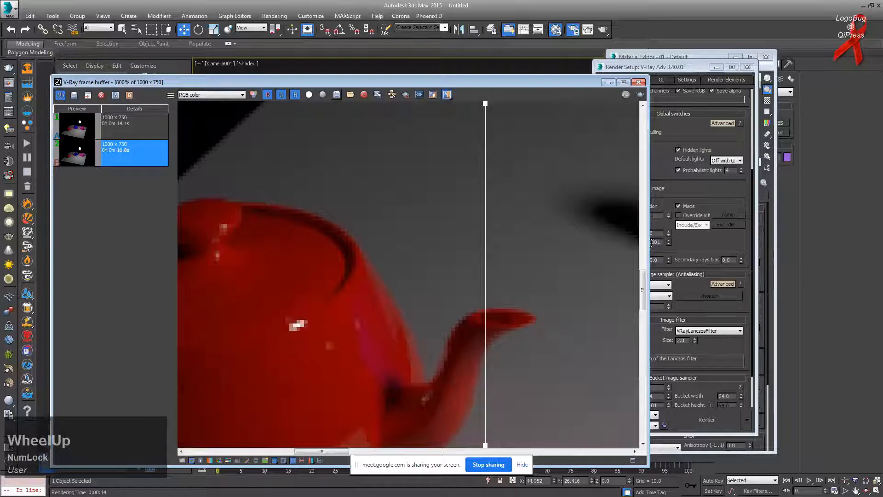
pyautogui.moveTo(643, 287); pyautogui.dragTo(643, 299)
pyautogui.moveTo(491, 193); pyautogui.dragTo(647, 270)
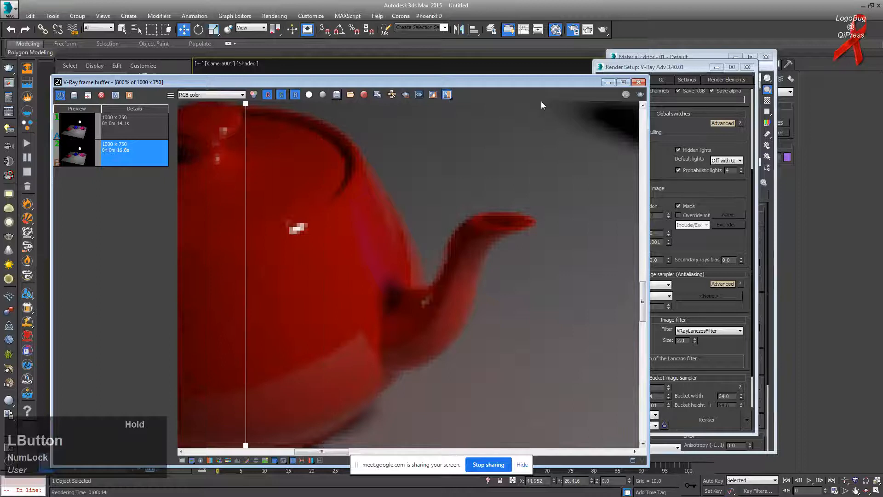
pyautogui.moveTo(247, 105); pyautogui.dragTo(486, 178)
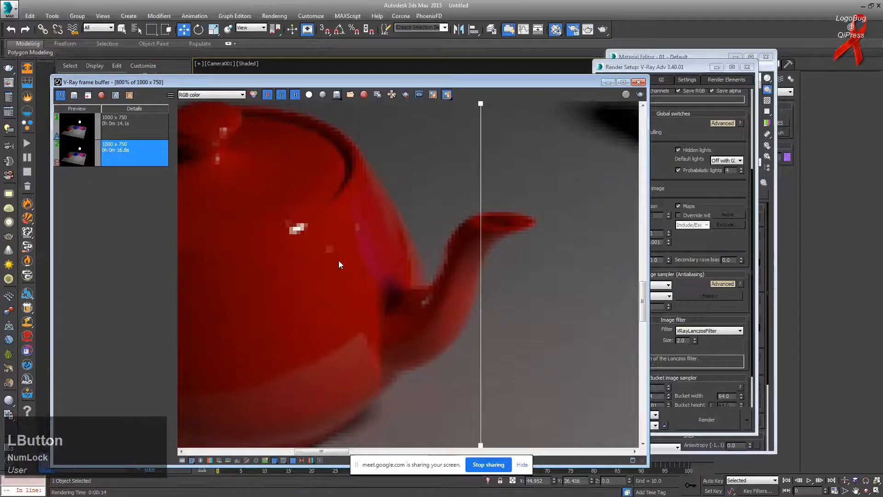
pyautogui.moveTo(483, 111); pyautogui.dragTo(327, 124)
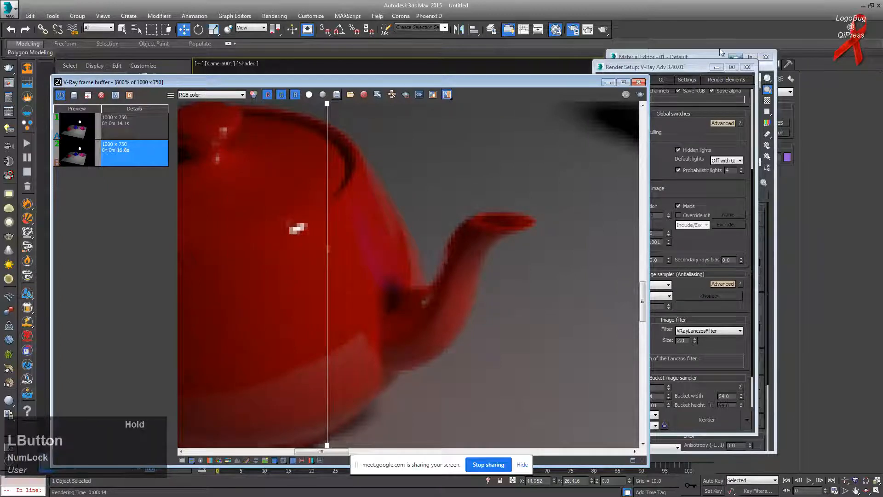
pyautogui.click(660, 276)
# Step: Set Min shading rate to 5 and lay the frame buffer and Render Setup side by side
pyautogui.moveTo(653, 307); pyautogui.dragTo(605, 307)
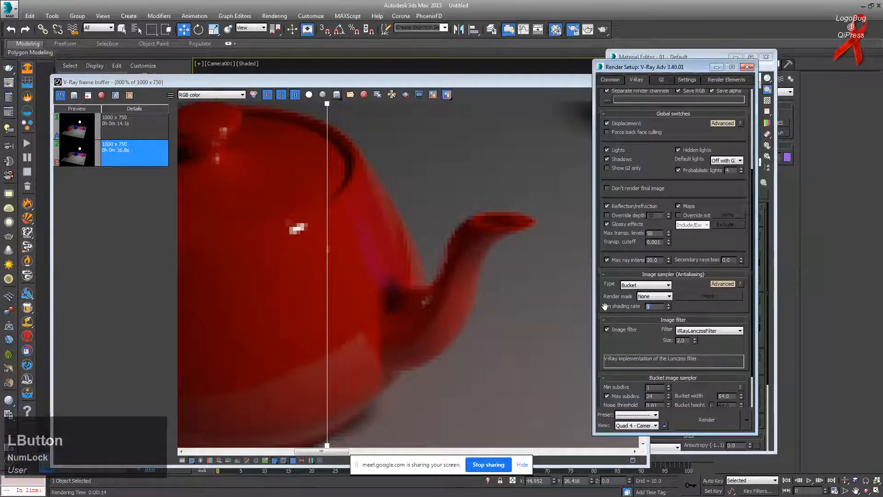
pyautogui.write('10')
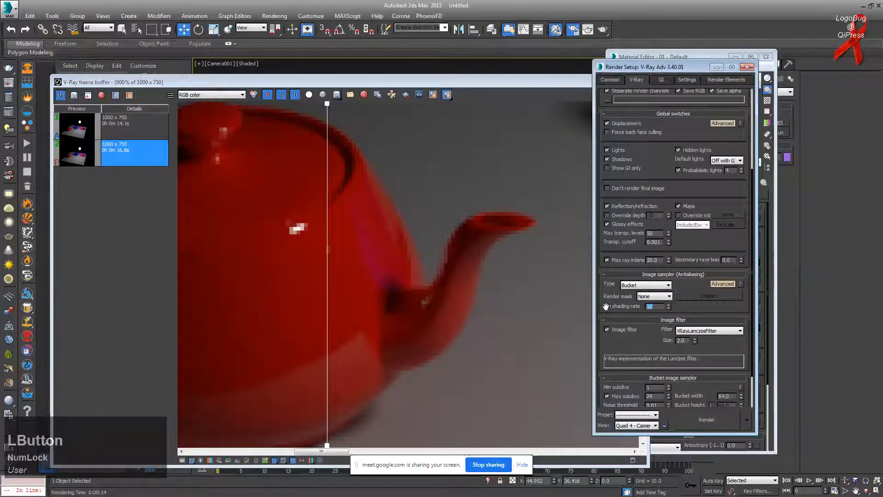
pyautogui.write('5')
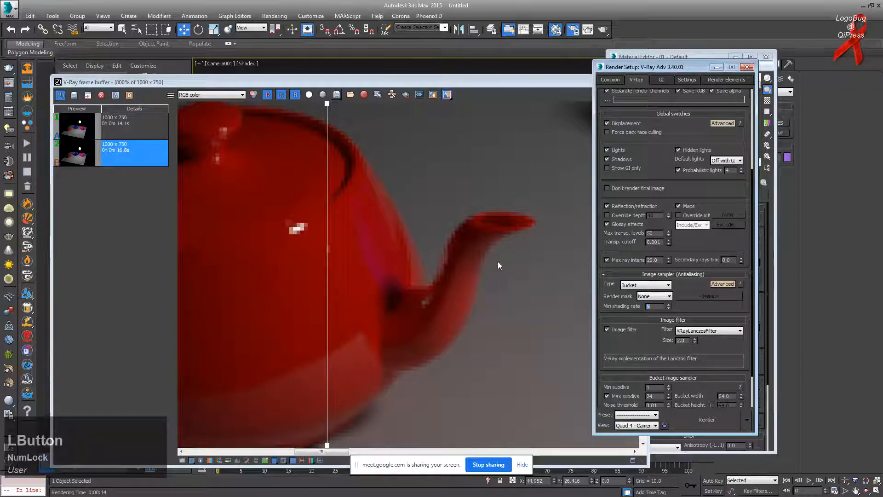
pyautogui.moveTo(653, 67); pyautogui.dragTo(517, 50)
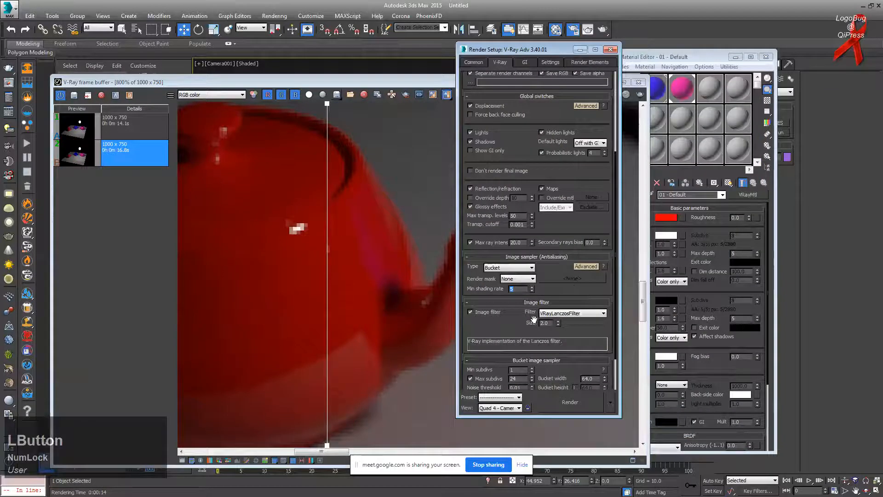
pyautogui.scroll(-1, 519, 319)
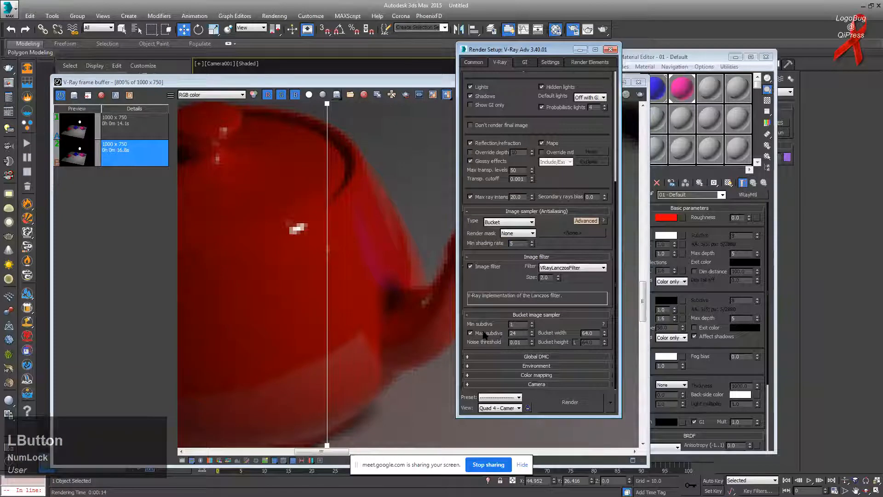
pyautogui.click(340, 233)
pyautogui.scroll(-1, 337, 226)
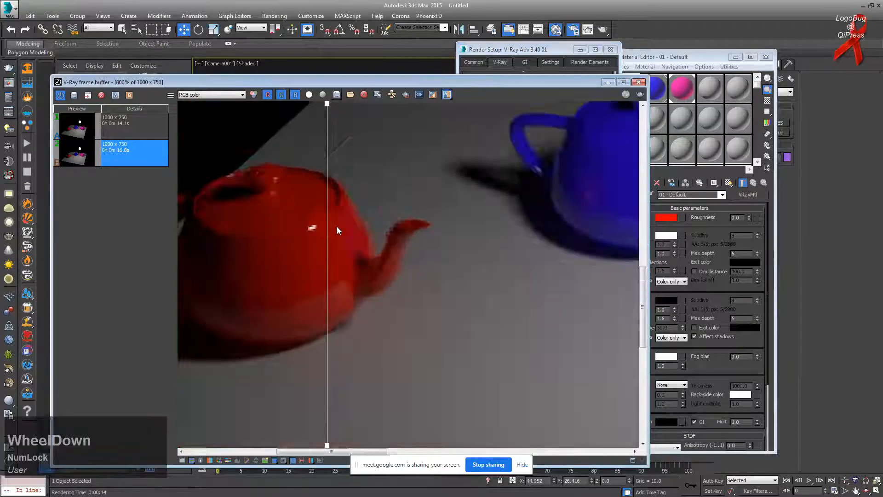
pyautogui.scroll(-3, 337, 226)
pyautogui.scroll(1, 341, 227)
pyautogui.moveTo(445, 81); pyautogui.dragTo(391, 66)
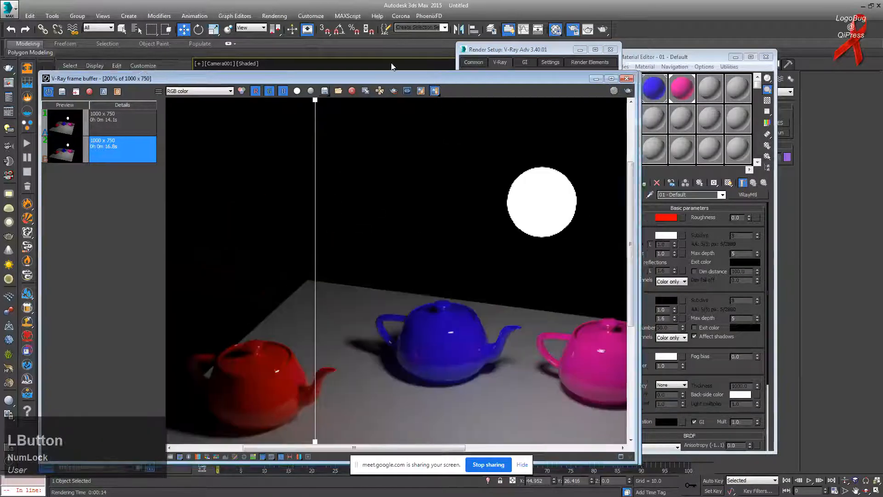
pyautogui.moveTo(554, 46); pyautogui.dragTo(640, 51)
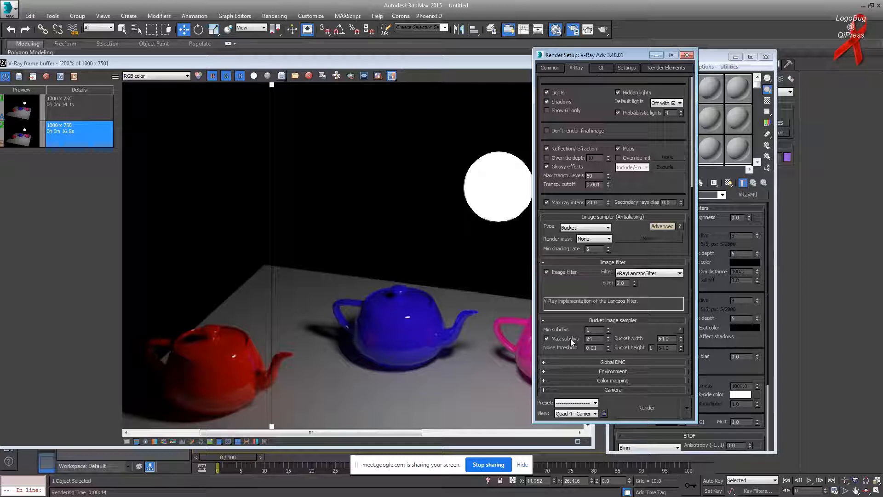
# Step: Keep Min subdivs at 1 and enter 1 for the bucket sampler's Max subdivs
pyautogui.click(593, 330)
pyautogui.doubleClick(593, 330)
pyautogui.press('KP_Enter')
pyautogui.moveTo(624, 329); pyautogui.dragTo(622, 332)
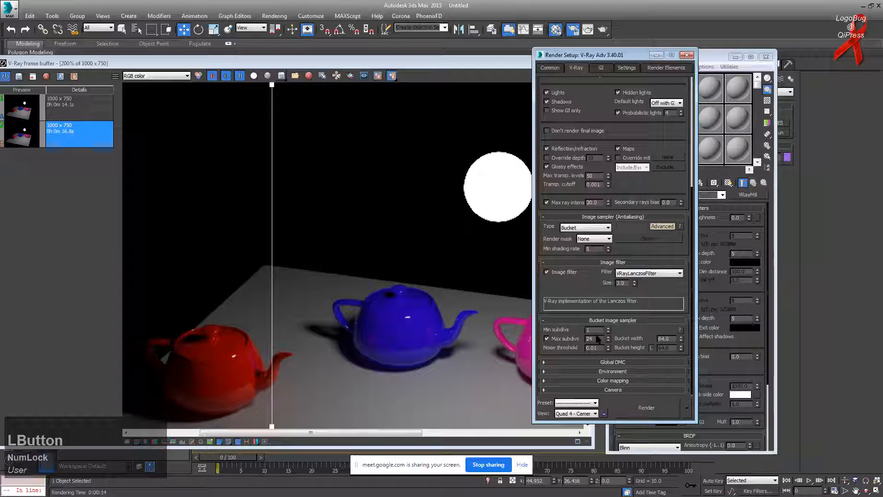
pyautogui.moveTo(603, 329)
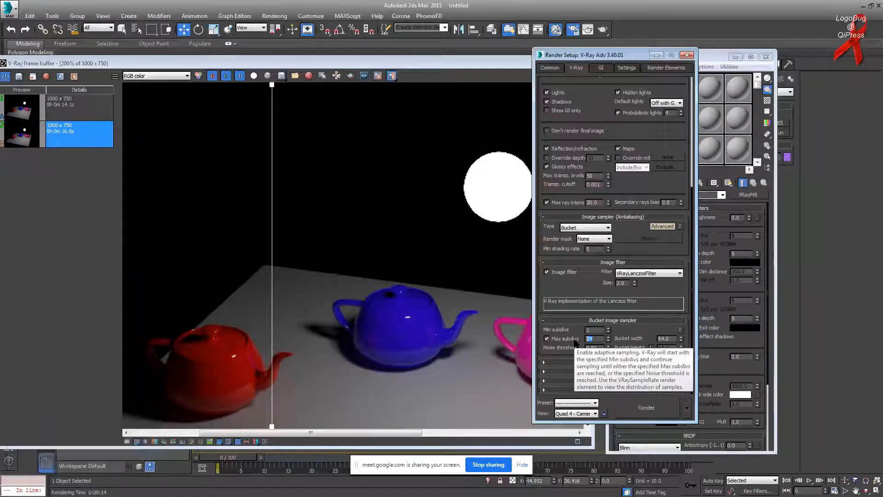
pyautogui.write('1')
pyautogui.click(446, 63)
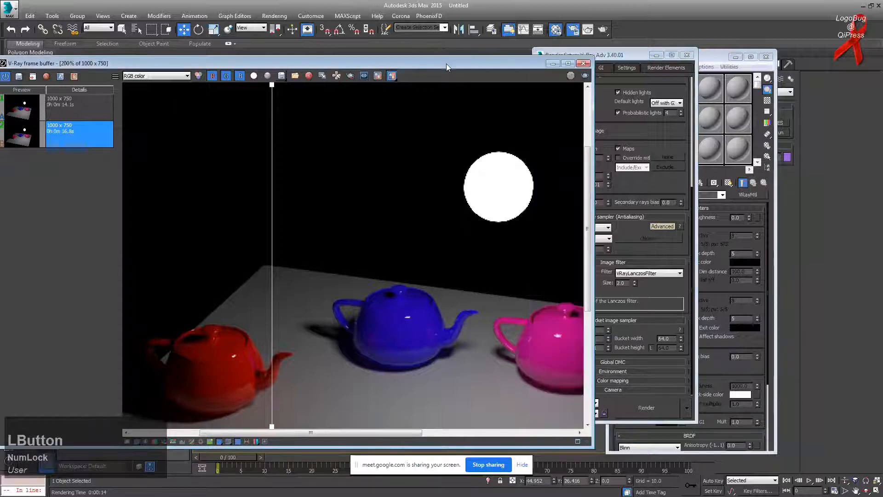
pyautogui.click(585, 76)
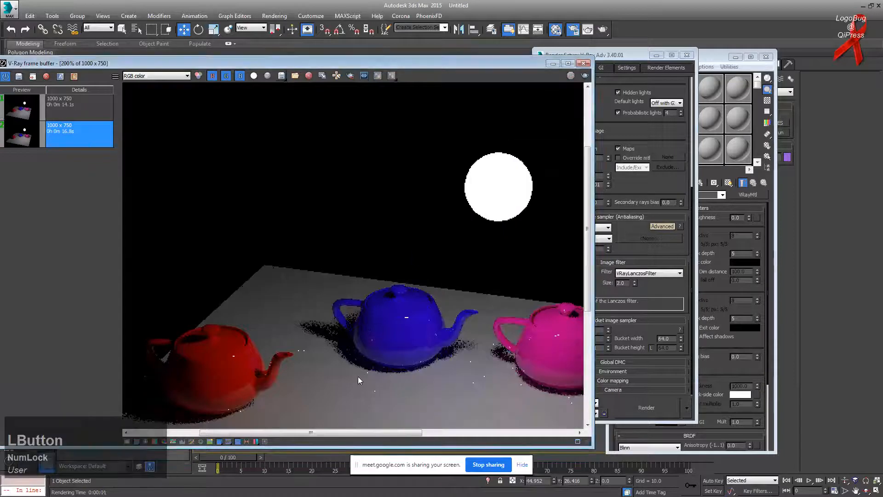
pyautogui.scroll(2, 399, 306)
pyautogui.scroll(-1, 501, 293)
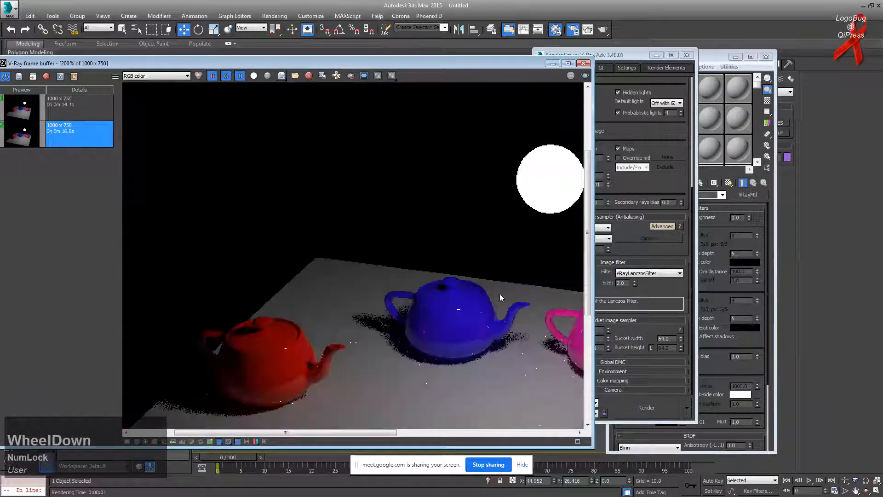
pyautogui.scroll(1, 359, 280)
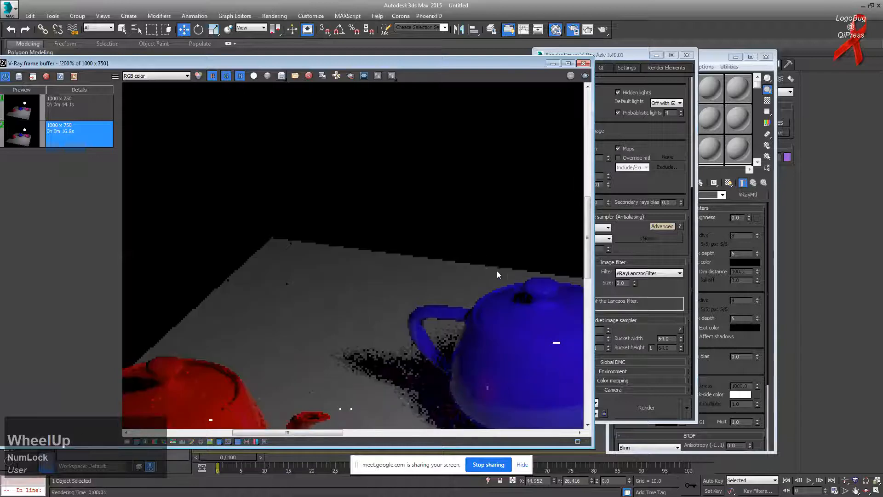
pyautogui.scroll(-1, 502, 276)
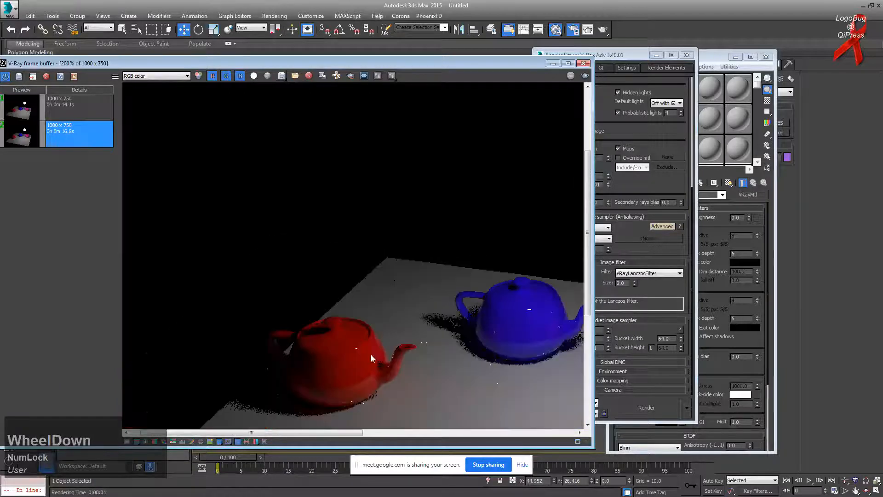
pyautogui.scroll(-1, 511, 292)
pyautogui.scroll(2, 321, 262)
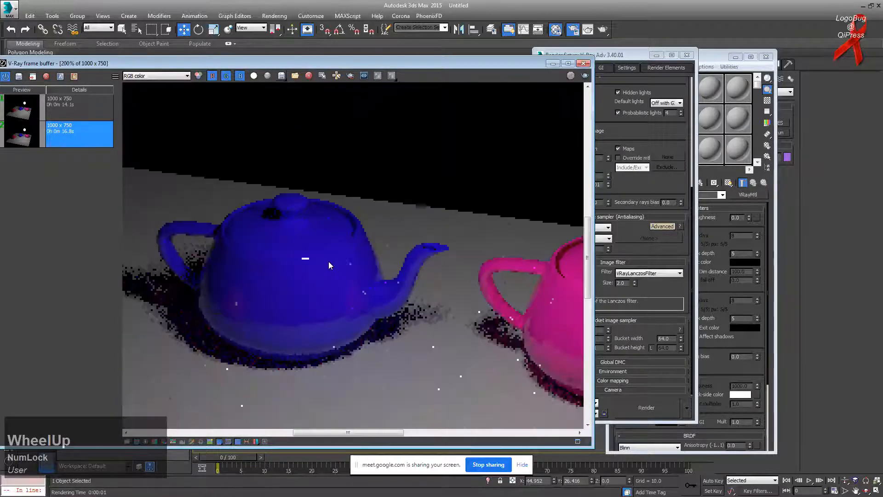
pyautogui.scroll(-2, 318, 262)
pyautogui.scroll(2, 311, 263)
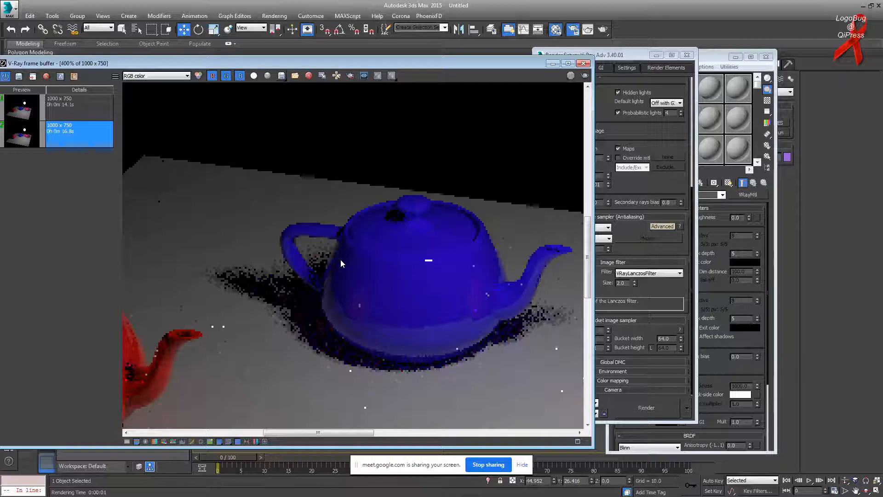
pyautogui.moveTo(598, 55); pyautogui.dragTo(637, 58)
# Step: Set Max subdivs to 4, re-render the teapots, and inspect the result
pyautogui.doubleClick(634, 342)
pyautogui.write('4')
pyautogui.click(432, 296)
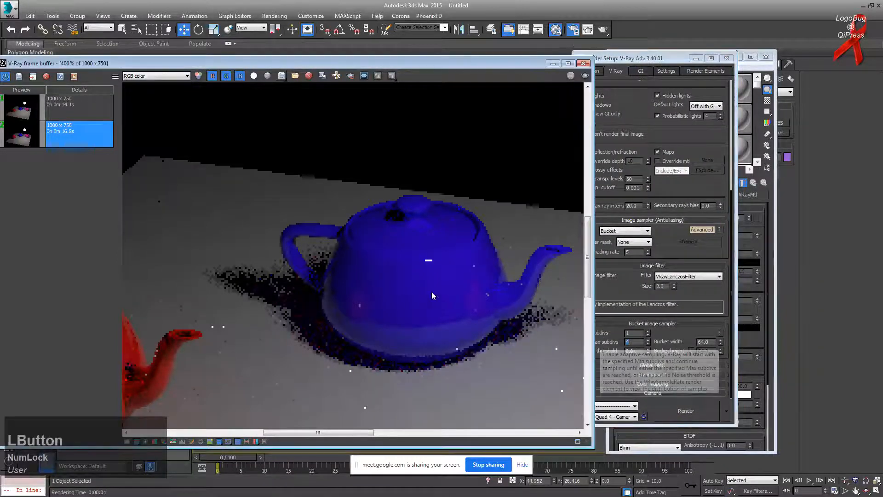
pyautogui.click(585, 77)
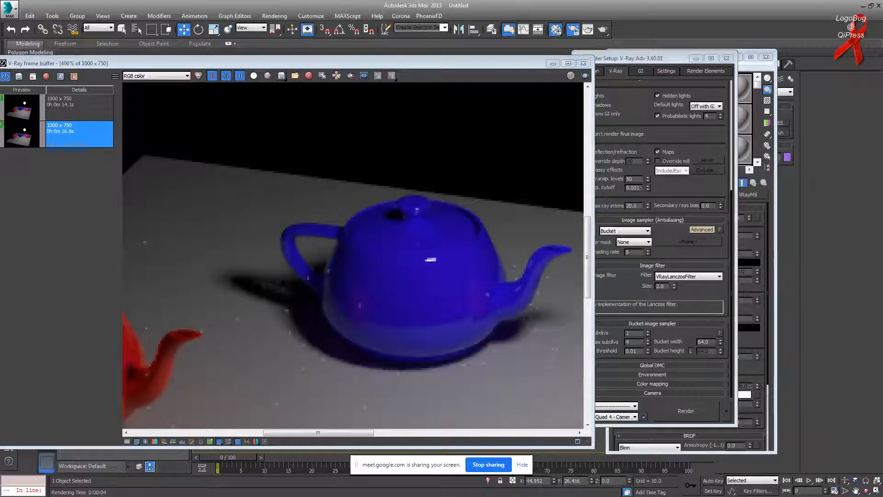
pyautogui.click(385, 261)
pyautogui.scroll(-2, 384, 261)
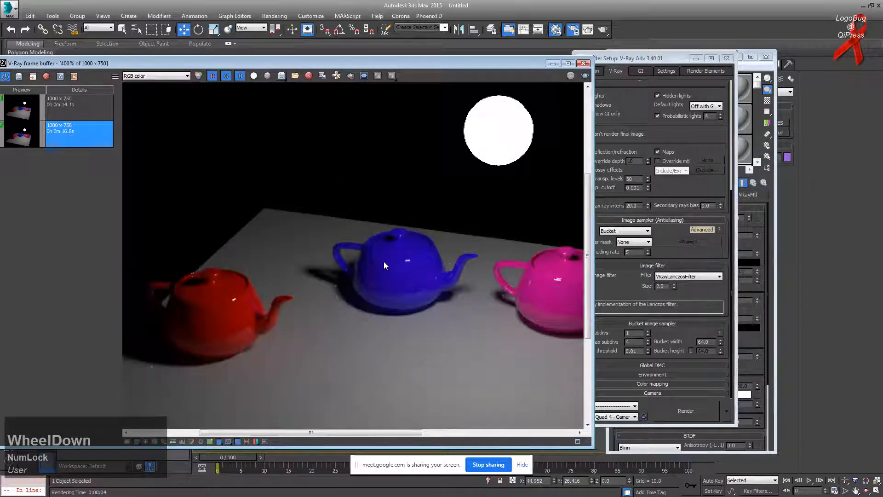
pyautogui.scroll(-1, 384, 261)
pyautogui.scroll(-1, 383, 262)
pyautogui.scroll(1, 384, 261)
pyautogui.scroll(1, 309, 267)
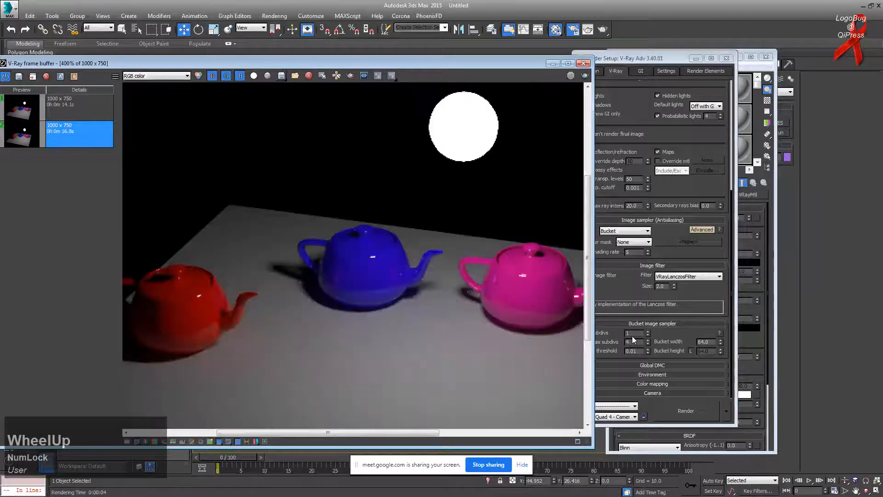
# Step: Change Max subdivs to 12 and render the teapots again
pyautogui.moveTo(639, 343); pyautogui.dragTo(598, 342)
pyautogui.write('12')
pyautogui.press('KP_Enter')
pyautogui.click(507, 303)
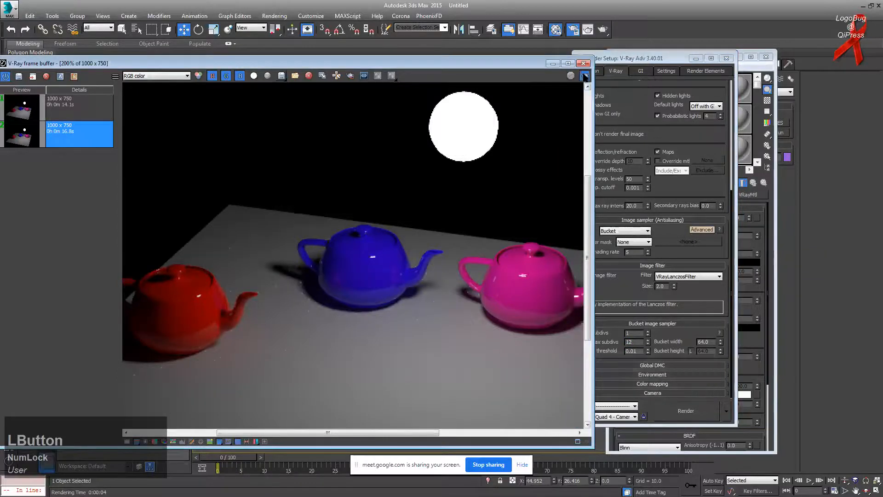
pyautogui.click(585, 77)
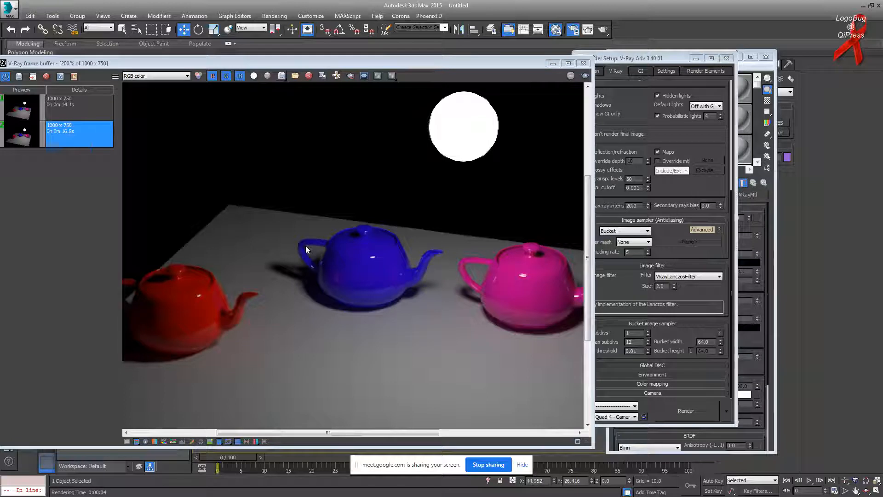
# Step: In Render Setup, expand the Global DMC rollout and enable Lock noise pattern
pyautogui.click(608, 58)
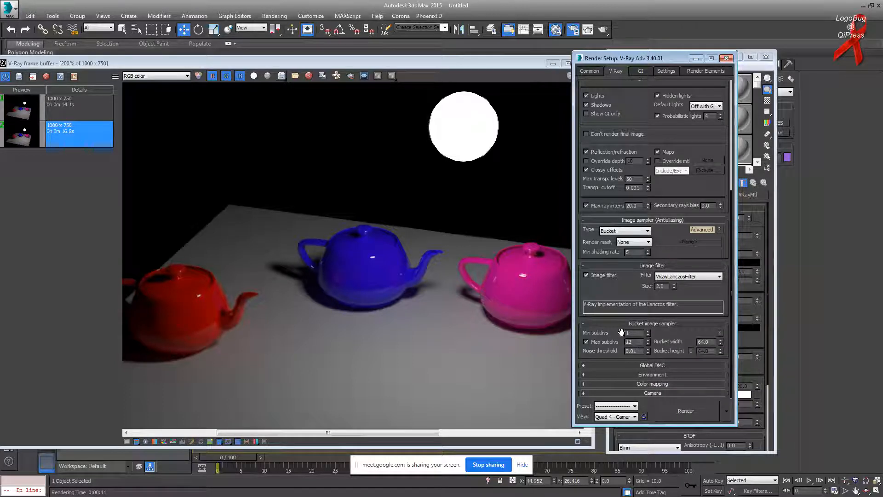
pyautogui.click(652, 364)
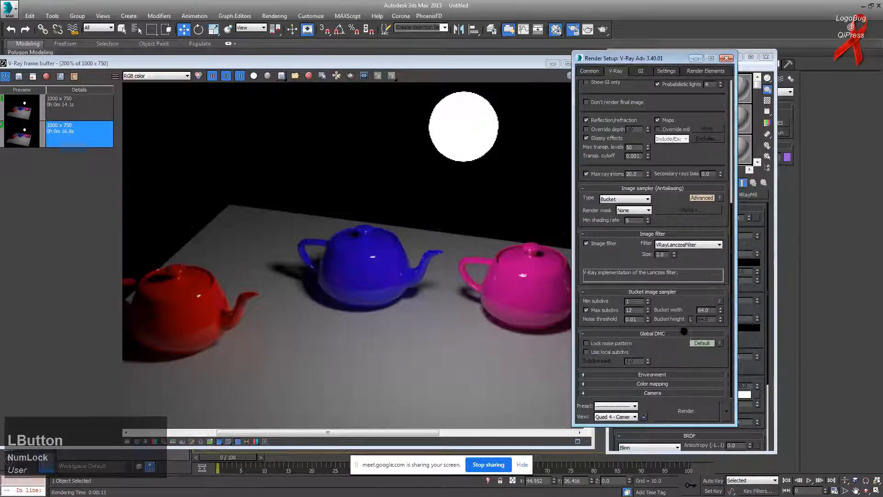
pyautogui.moveTo(600, 341)
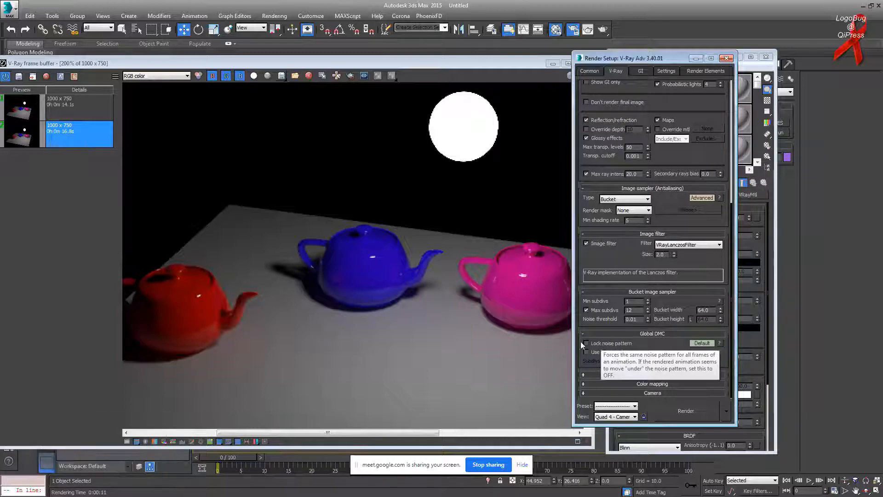
pyautogui.click(601, 343)
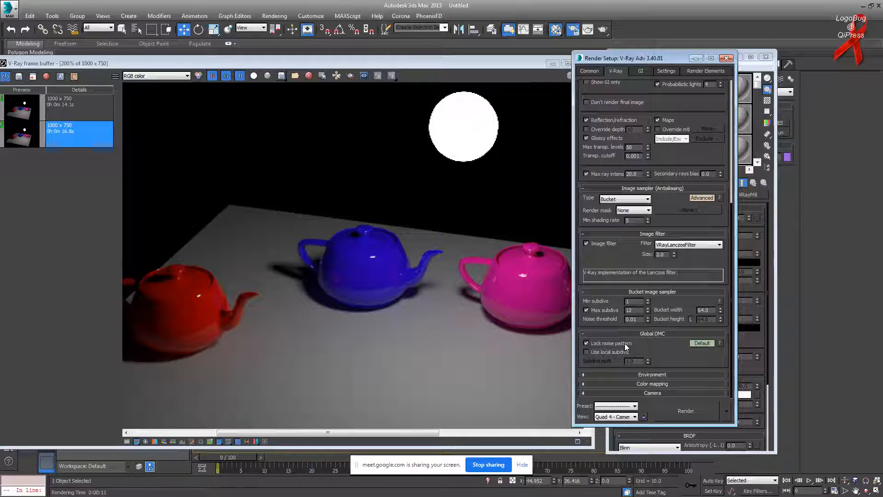
pyautogui.moveTo(626, 347)
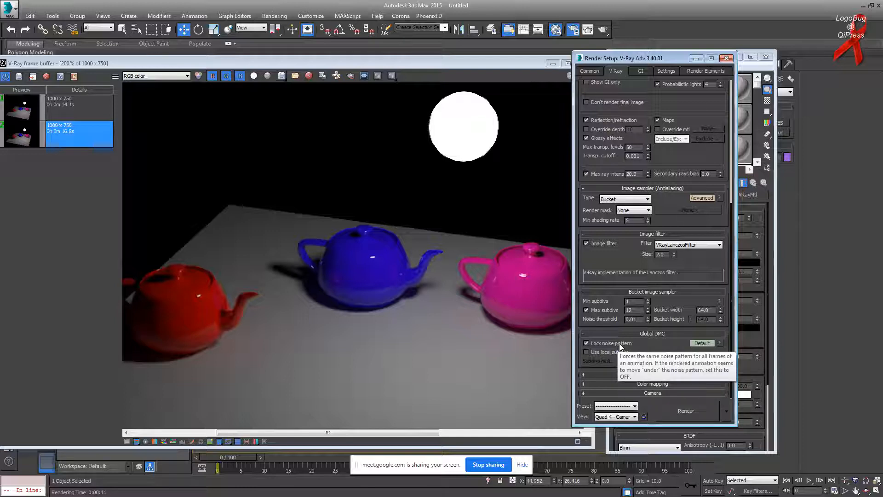
# Step: Switch Global DMC to Advanced mode and expand the Environment rollout
pyautogui.click(699, 342)
pyautogui.moveTo(682, 293); pyautogui.dragTo(683, 284)
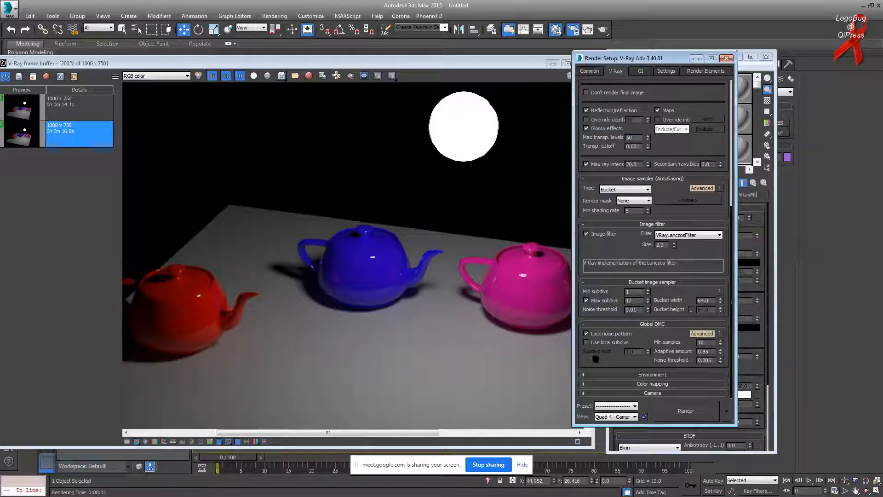
pyautogui.click(611, 374)
pyautogui.moveTo(611, 374); pyautogui.dragTo(611, 289)
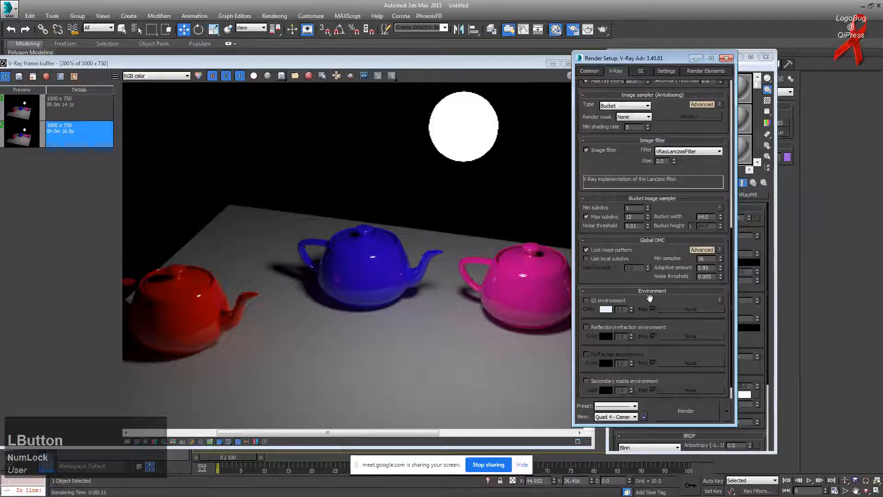
# Step: Turn on the GI environment override (white, multiplier 1.0) and move the frame buffer aside
pyautogui.click(642, 70)
pyautogui.click(616, 71)
pyautogui.click(592, 303)
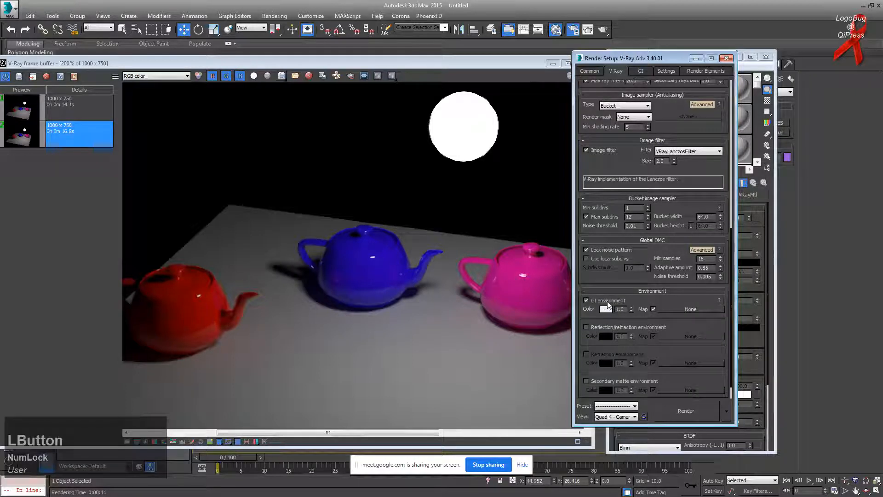
pyautogui.click(640, 71)
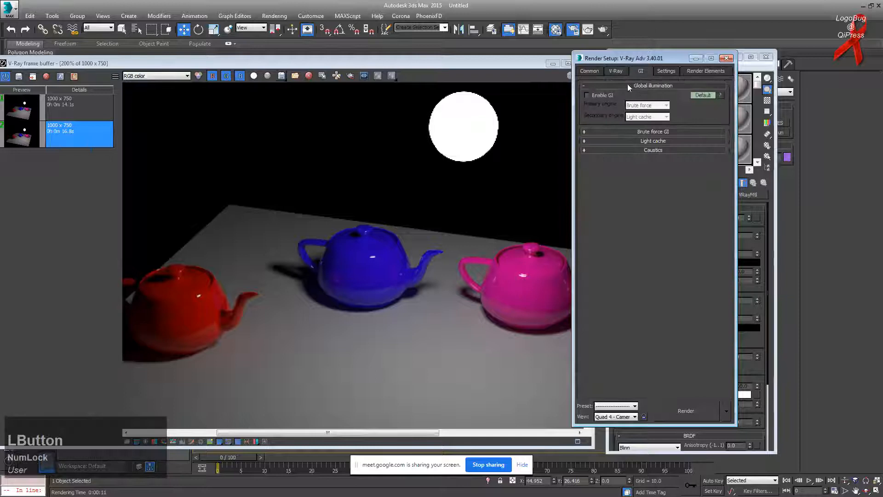
pyautogui.click(614, 72)
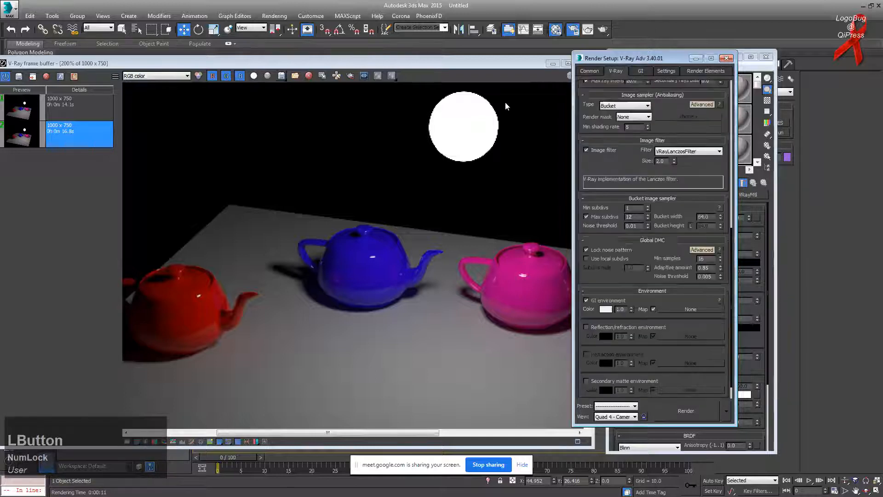
pyautogui.click(527, 65)
pyautogui.moveTo(527, 65); pyautogui.dragTo(502, 59)
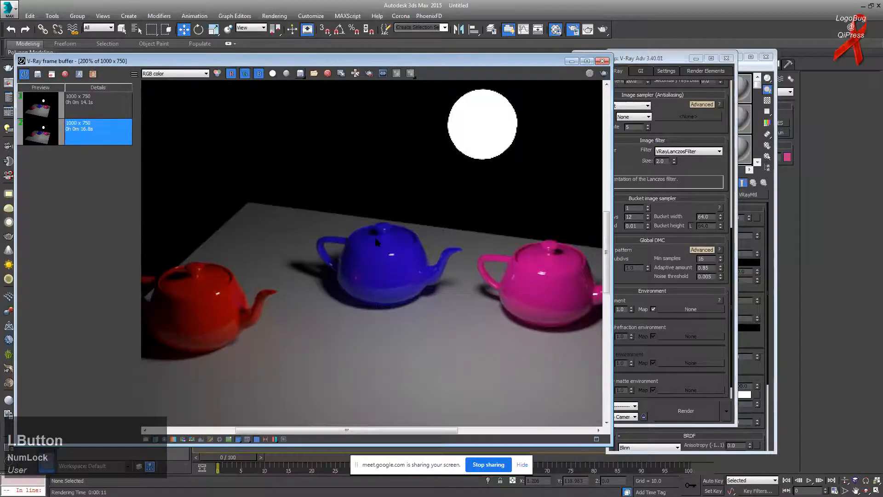
# Step: Start a new render of the teapot scene from the V-Ray frame buffer
pyautogui.scroll(-2, 466, 191)
pyautogui.scroll(2, 466, 191)
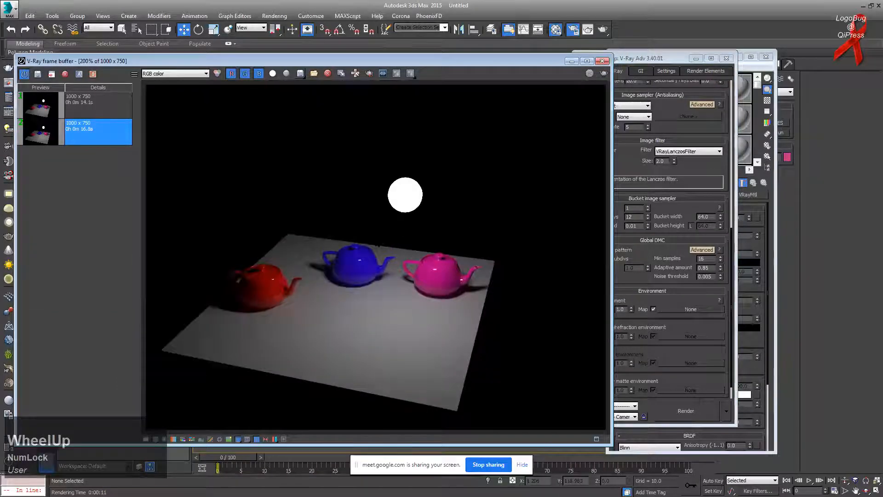
pyautogui.click(664, 65)
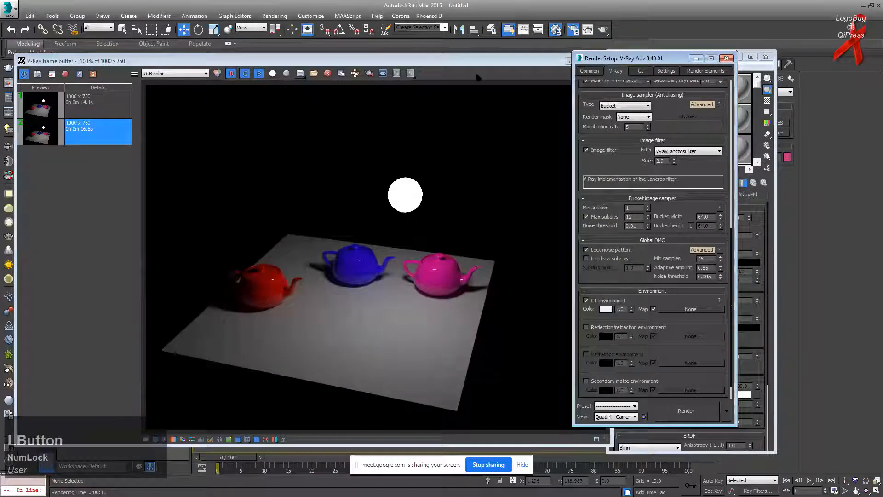
pyautogui.click(495, 60)
pyautogui.click(604, 74)
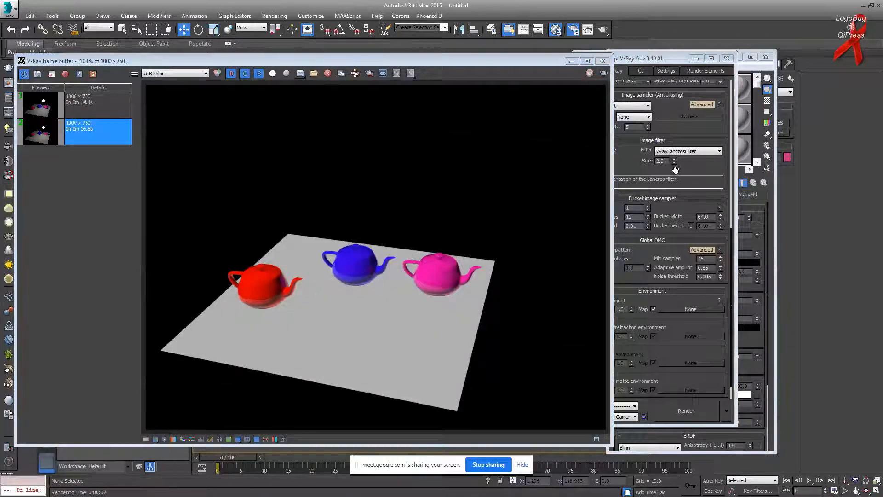
# Step: Change Default lights from Off with GI to Off and render again
pyautogui.moveTo(679, 119); pyautogui.dragTo(678, 232)
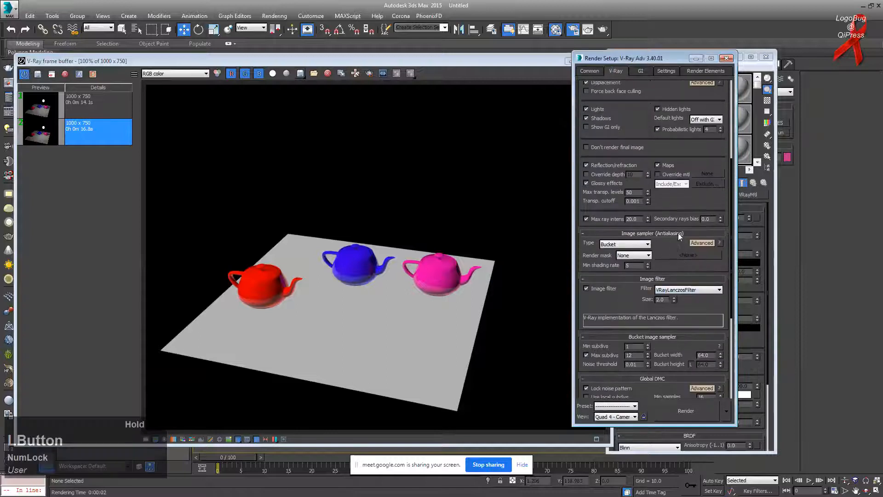
pyautogui.click(701, 121)
pyautogui.click(701, 128)
pyautogui.click(468, 144)
pyautogui.click(603, 74)
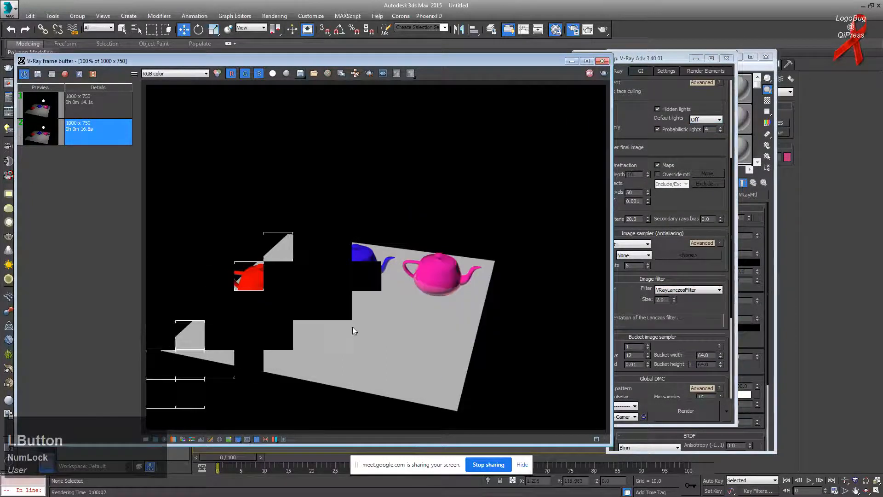
pyautogui.click(644, 72)
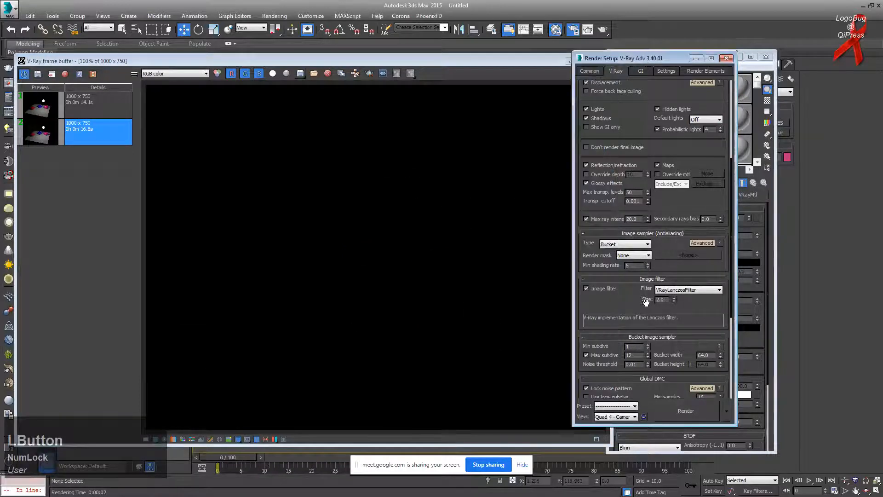
pyautogui.scroll(-5, 635, 309)
pyautogui.scroll(-3, 607, 337)
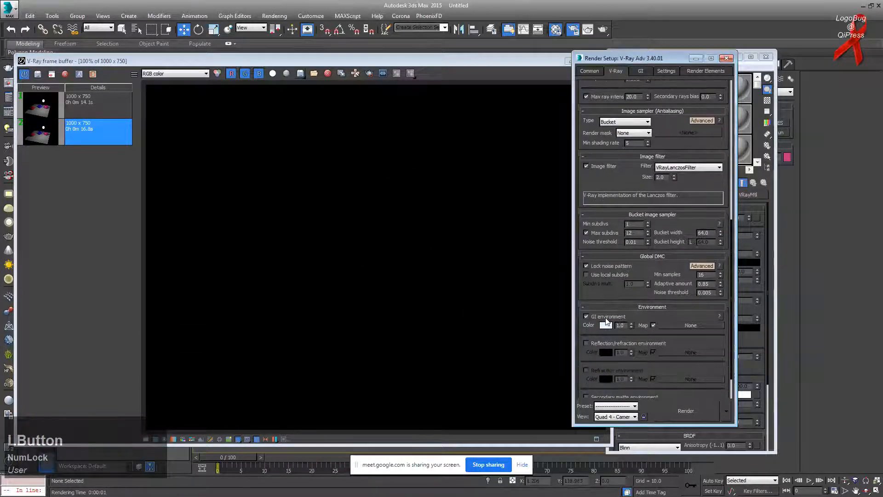
# Step: Enable global illumination in the GI tab of Render Setup
pyautogui.click(637, 71)
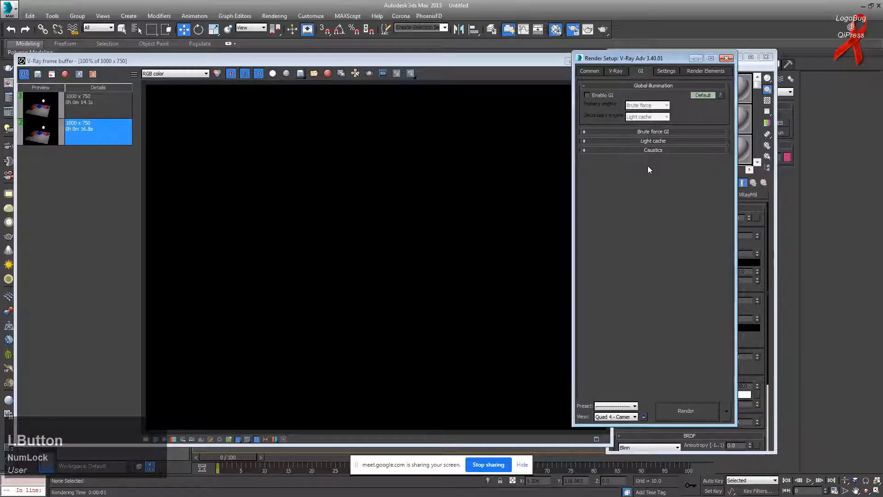
pyautogui.click(616, 72)
pyautogui.click(643, 69)
pyautogui.click(598, 96)
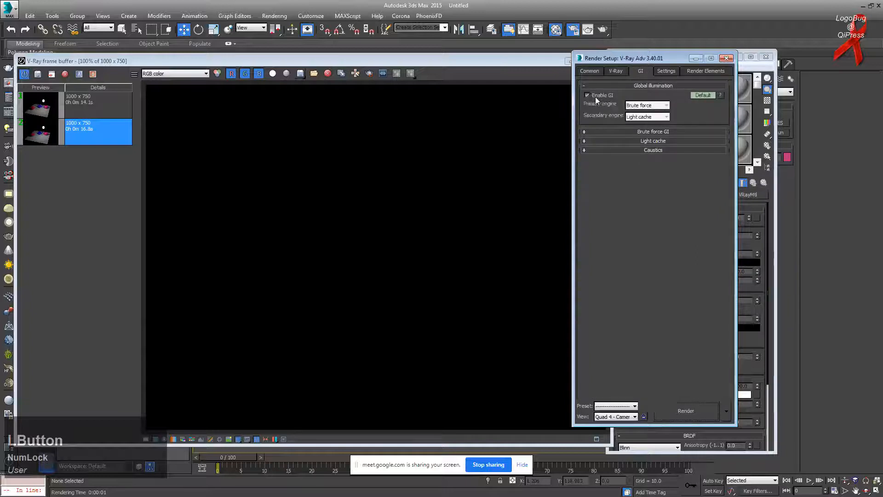
pyautogui.click(615, 70)
pyautogui.click(645, 71)
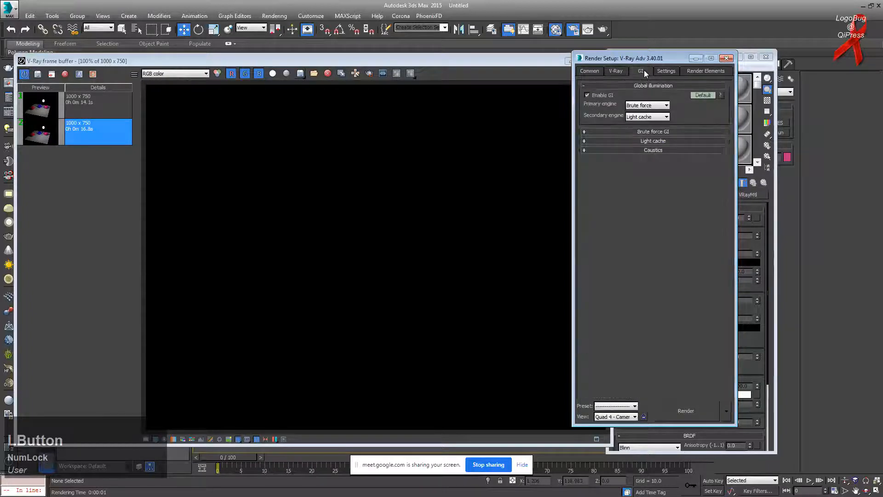
# Step: Reposition the frame buffer, return to the V-Ray tab and render the teapots again
pyautogui.click(494, 136)
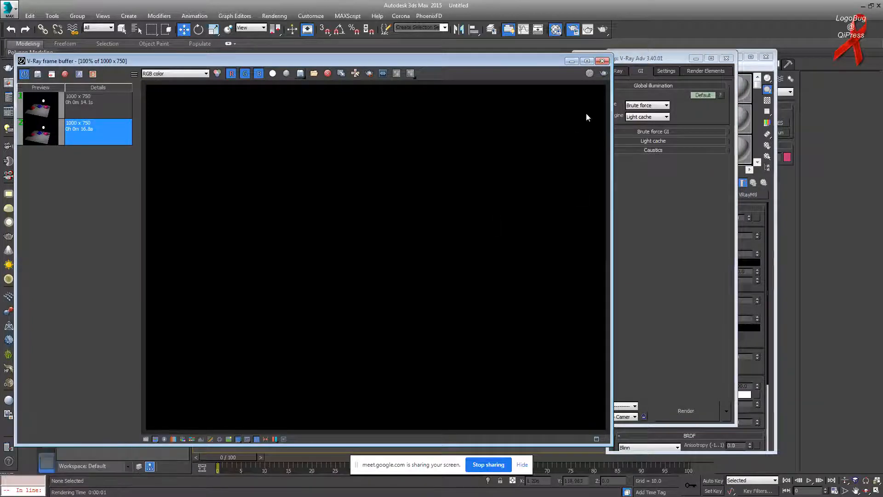
pyautogui.moveTo(488, 63); pyautogui.dragTo(520, 188)
pyautogui.moveTo(343, 83); pyautogui.dragTo(420, 137)
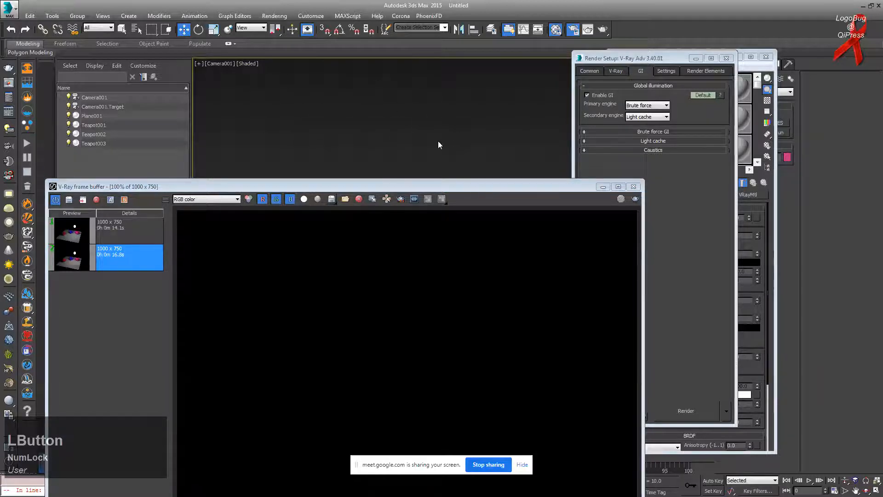
pyautogui.moveTo(437, 185); pyautogui.dragTo(403, 79)
pyautogui.click(633, 59)
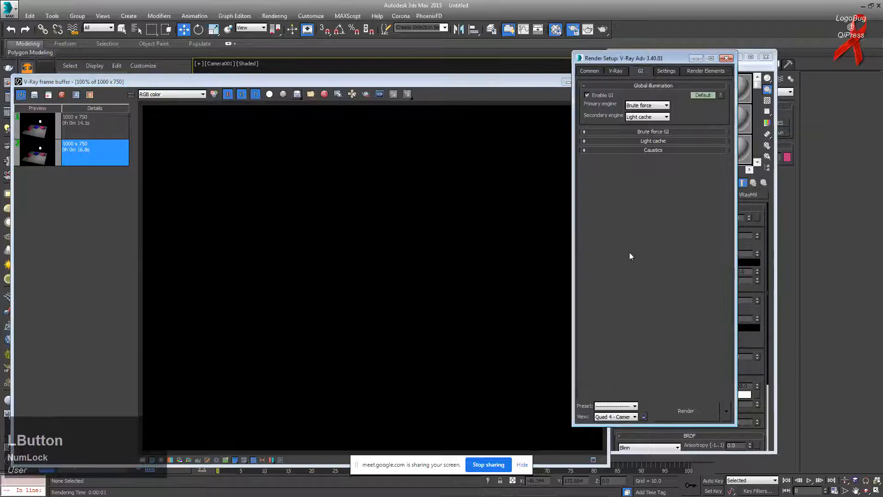
pyautogui.click(617, 71)
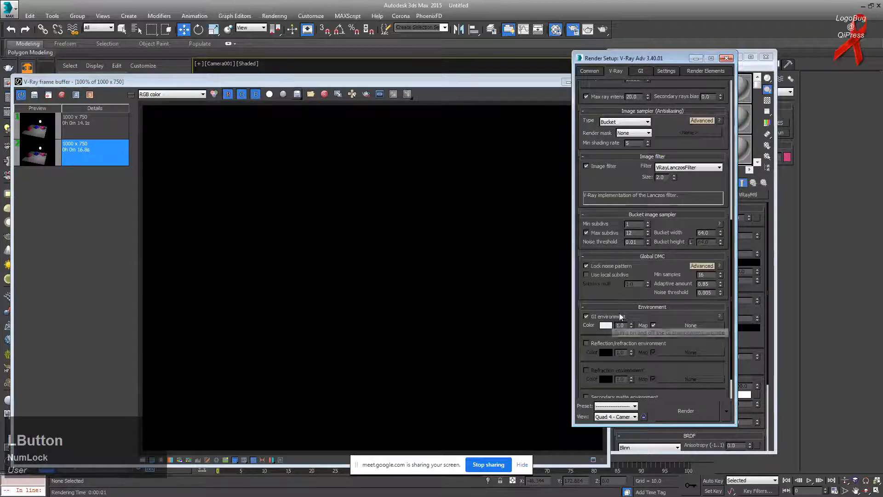
pyautogui.click(465, 270)
pyautogui.click(601, 94)
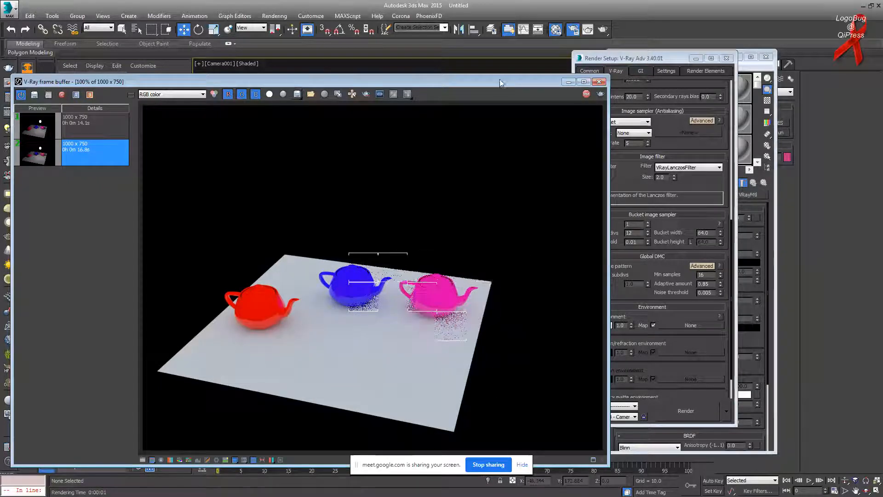
pyautogui.moveTo(500, 82); pyautogui.dragTo(456, 79)
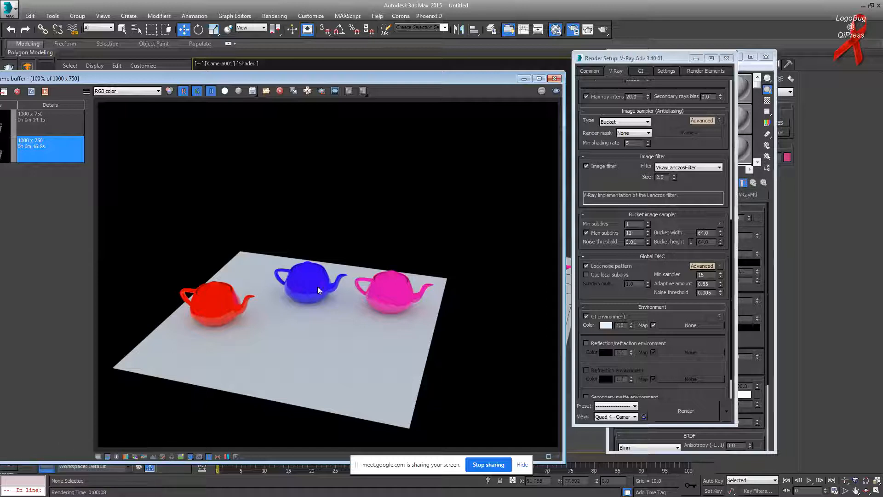
# Step: Enable Reflection/refraction environment and paste the white GI colour onto it
pyautogui.rightClick(606, 325)
pyautogui.click(591, 344)
pyautogui.click(592, 344)
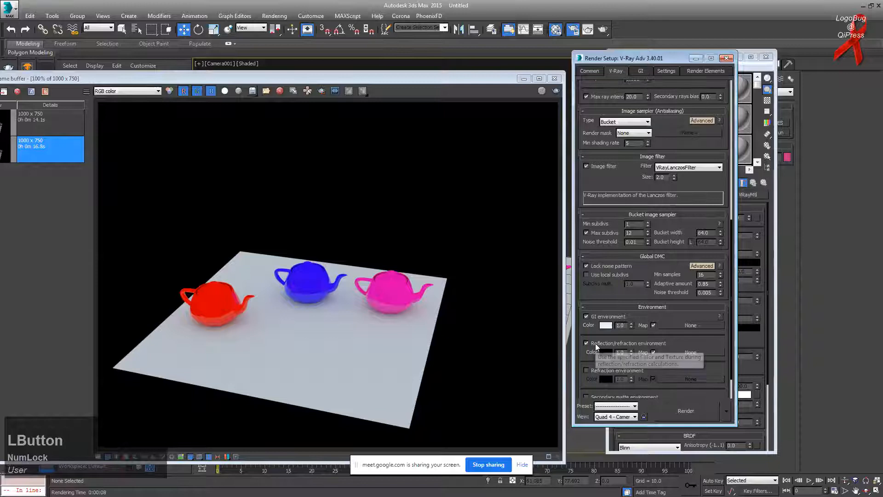
pyautogui.rightClick(607, 353)
pyautogui.click(631, 368)
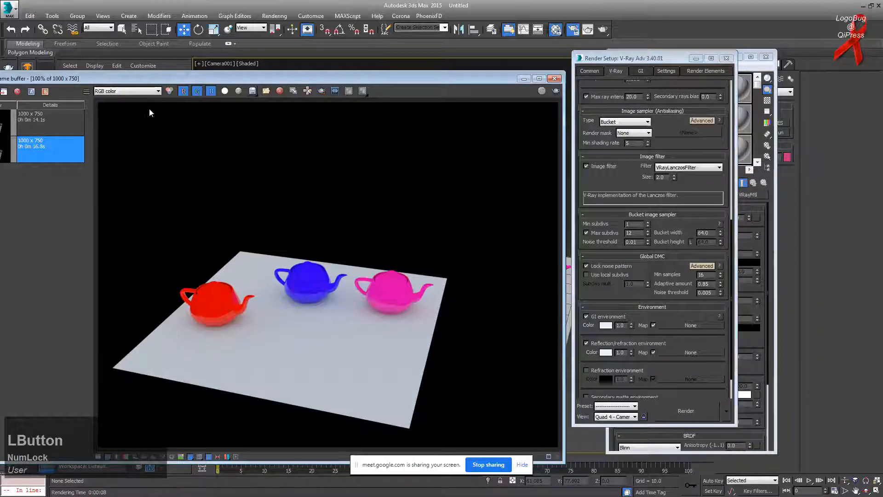
# Step: Clear the old renders from the frame buffer history and re-render
pyautogui.moveTo(153, 76); pyautogui.dragTo(250, 83)
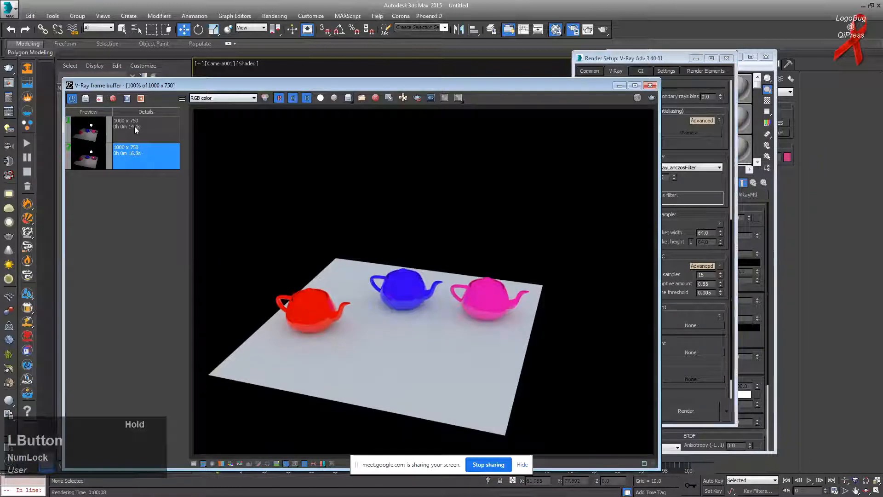
pyautogui.keyDown('shift'); pyautogui.click(134, 126); pyautogui.keyUp('shift')
pyautogui.click(113, 99)
pyautogui.click(87, 99)
pyautogui.click(638, 98)
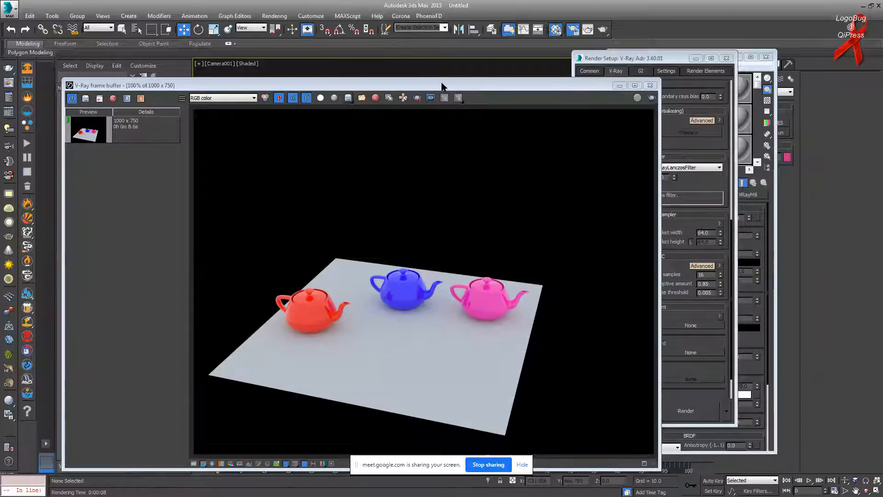
pyautogui.moveTo(436, 86); pyautogui.dragTo(393, 70)
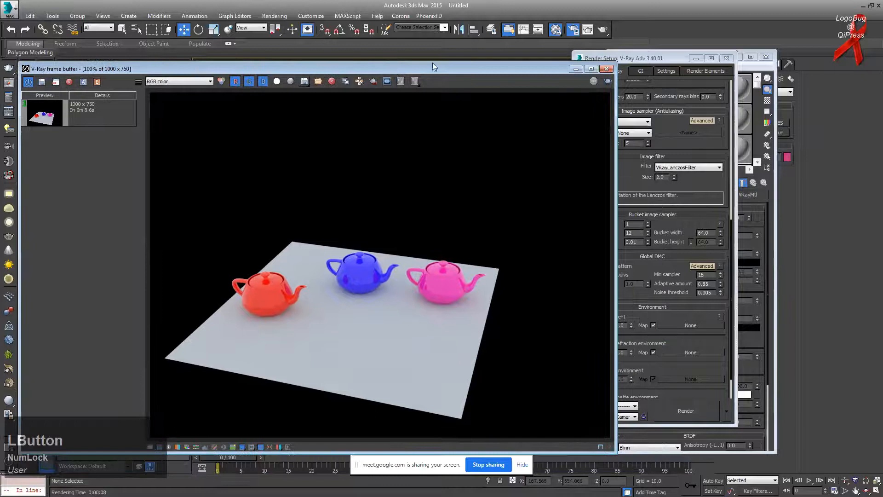
pyautogui.moveTo(657, 55); pyautogui.dragTo(696, 55)
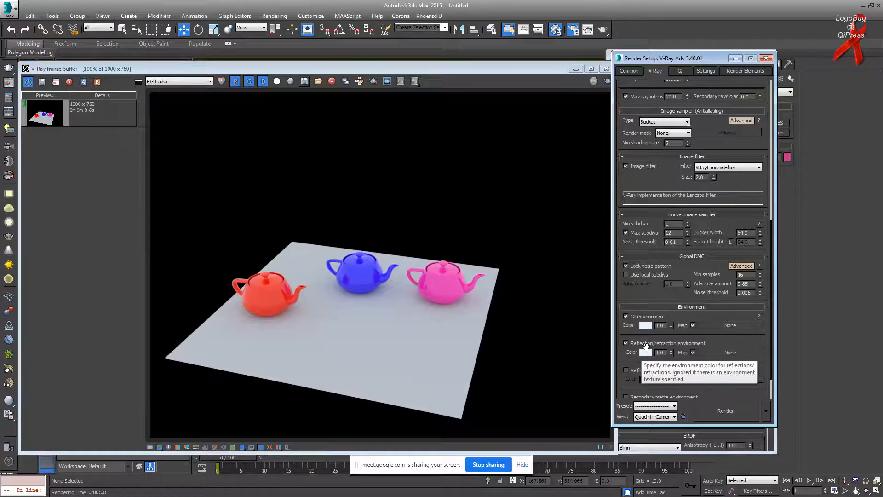
# Step: Change the GI environment colour to peach in the Color Selector
pyautogui.click(644, 325)
pyautogui.moveTo(229, 59); pyautogui.dragTo(195, 58)
pyautogui.moveTo(273, 116); pyautogui.dragTo(273, 84)
pyautogui.click(193, 59)
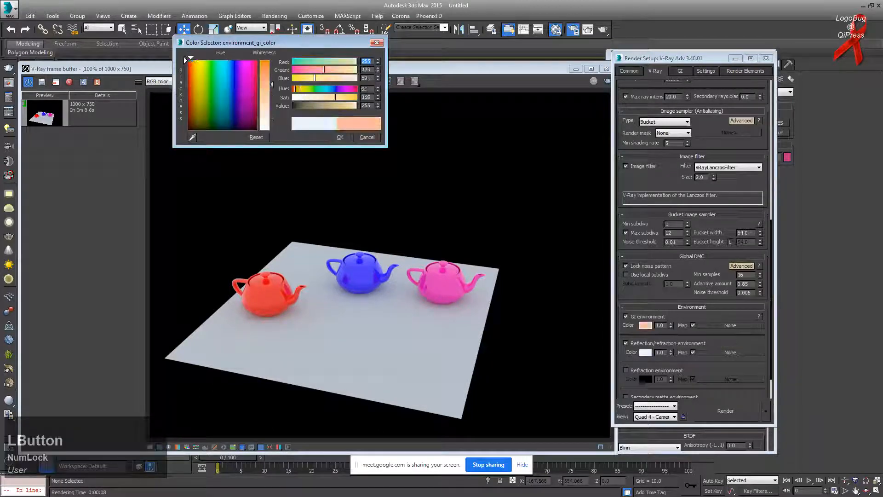
pyautogui.click(343, 137)
# Step: Copy the peach colour onto the Reflection/refraction environment swatch
pyautogui.rightClick(650, 326)
pyautogui.click(660, 335)
pyautogui.rightClick(648, 353)
pyautogui.click(660, 369)
# Step: Save the render to history and compare the two stored renders with an A/B split
pyautogui.click(479, 308)
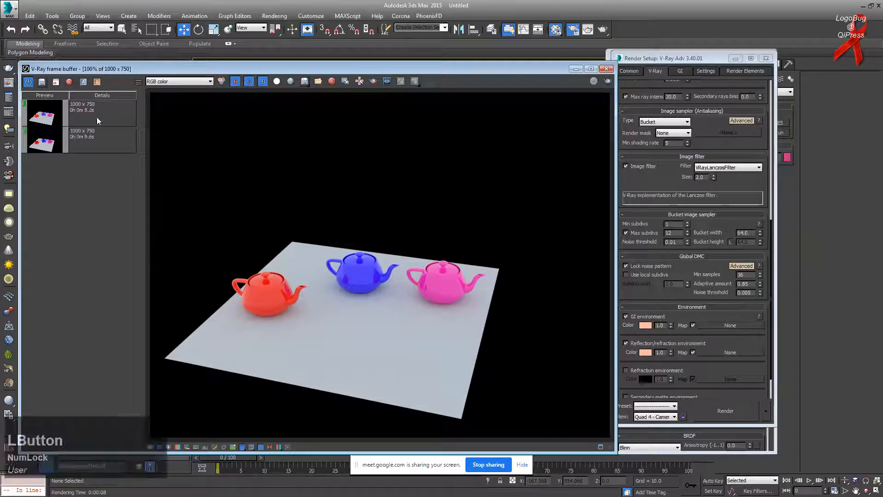
pyautogui.click(97, 118)
pyautogui.click(91, 137)
pyautogui.click(83, 82)
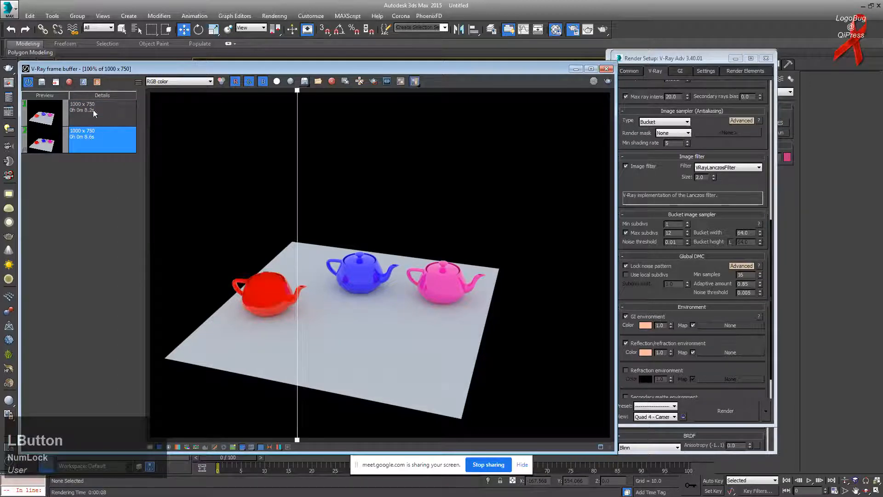
pyautogui.click(99, 113)
pyautogui.click(96, 82)
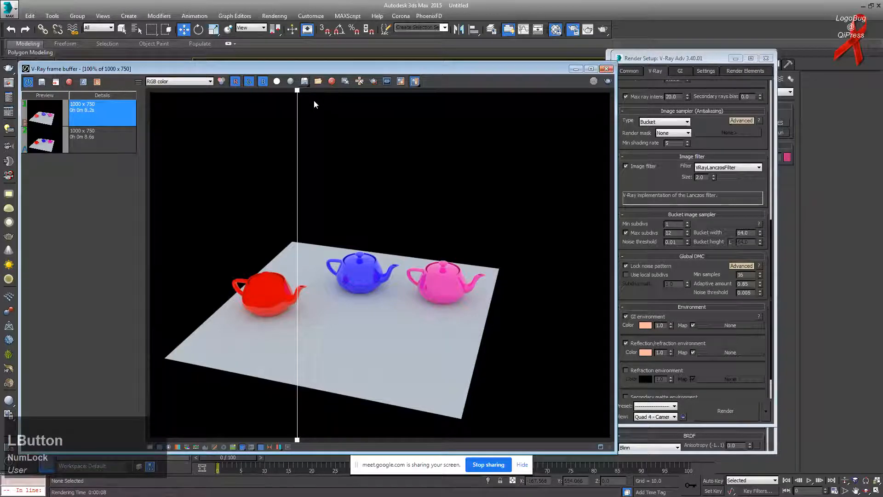
pyautogui.moveTo(297, 90); pyautogui.dragTo(313, 239)
pyautogui.scroll(-3, 336, 200)
pyautogui.scroll(6, 315, 99)
pyautogui.scroll(-1, 315, 99)
pyautogui.scroll(-2, 368, 265)
pyautogui.scroll(4, 357, 230)
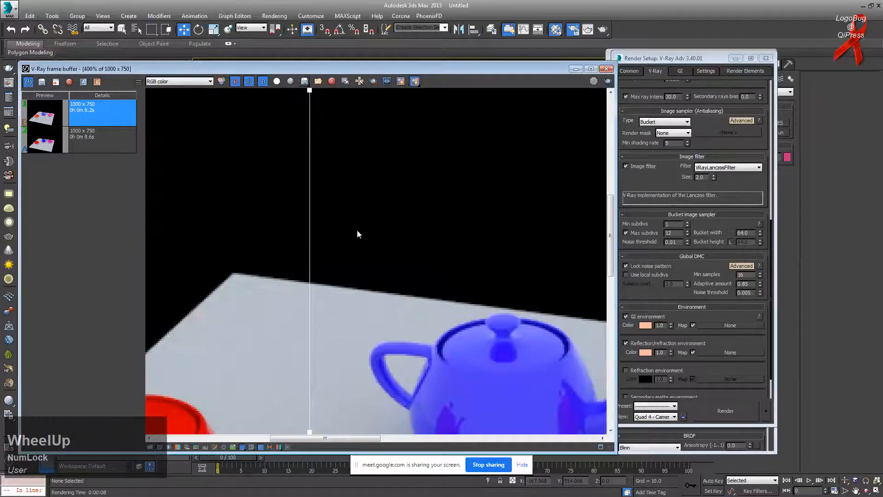
pyautogui.scroll(-1, 477, 295)
pyautogui.moveTo(311, 92); pyautogui.dragTo(267, 258)
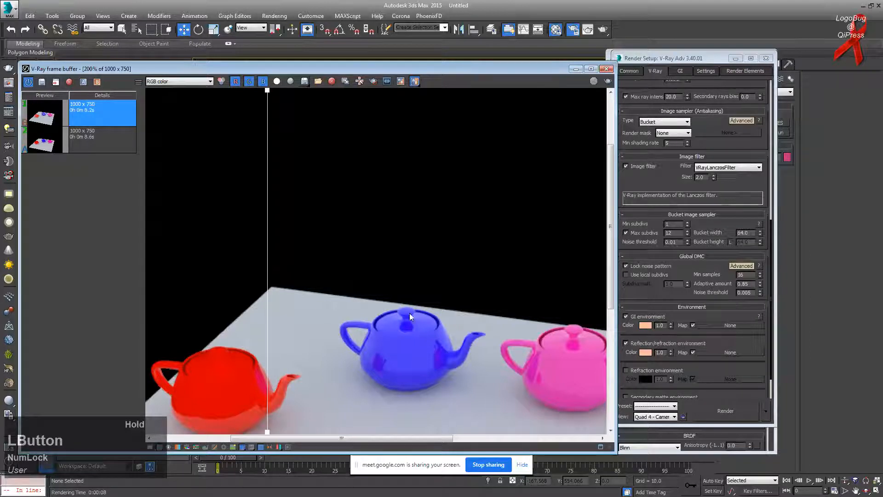
pyautogui.scroll(-3, 370, 318)
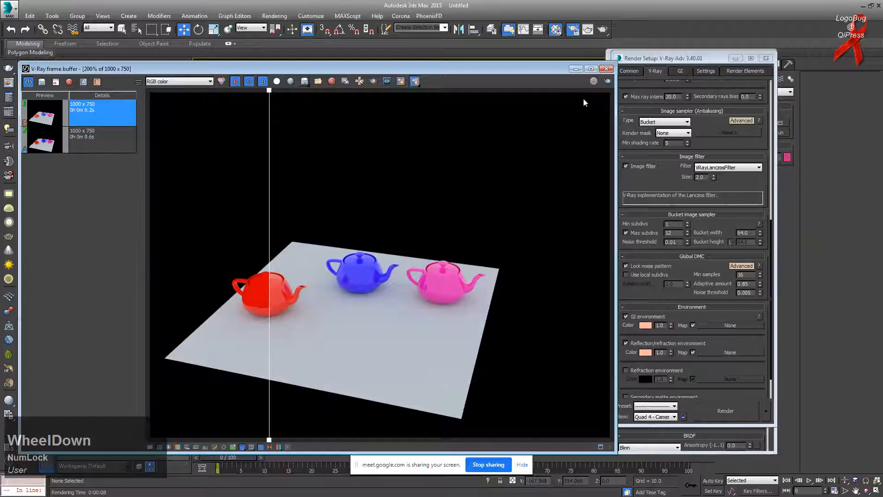
pyautogui.click(632, 313)
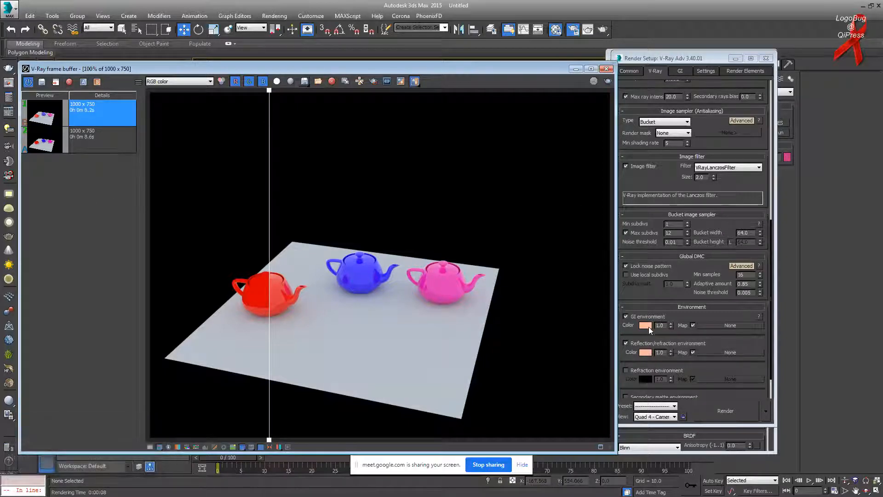
pyautogui.click(475, 193)
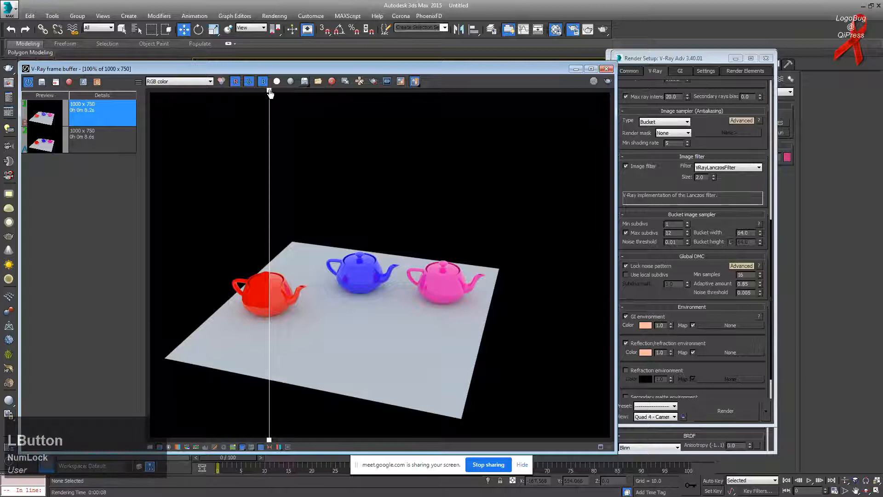
pyautogui.moveTo(269, 91); pyautogui.dragTo(209, 91)
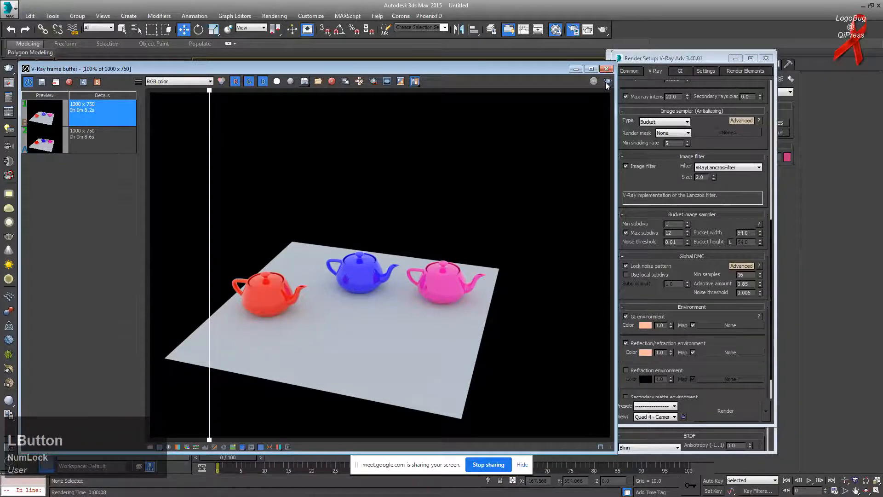
# Step: Render the scene with the peach environment and check the GI and V-Ray tabs
pyautogui.click(608, 82)
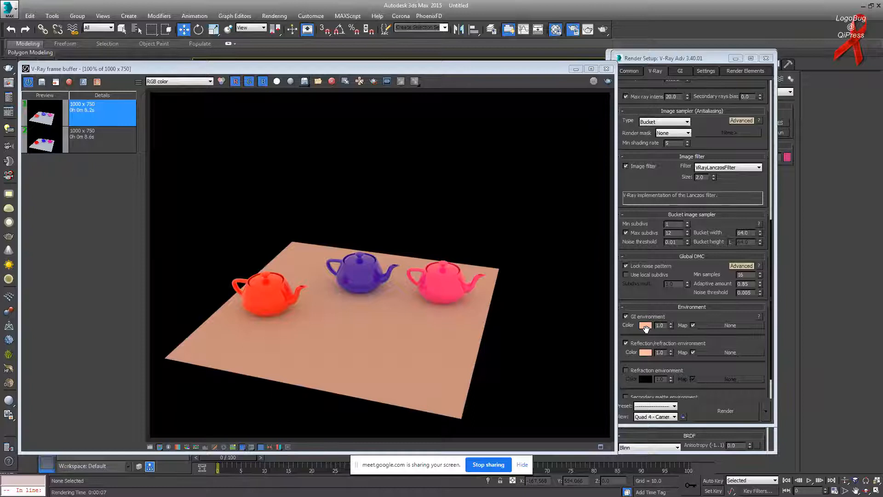
pyautogui.click(680, 71)
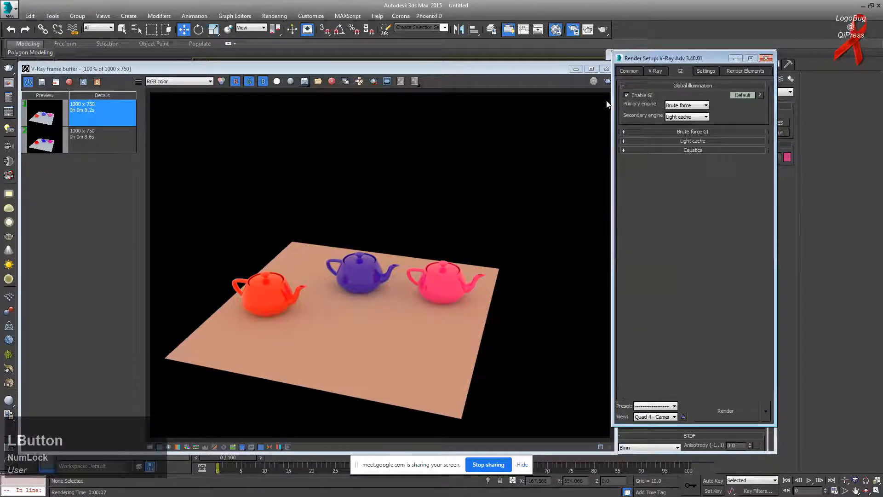
pyautogui.click(656, 71)
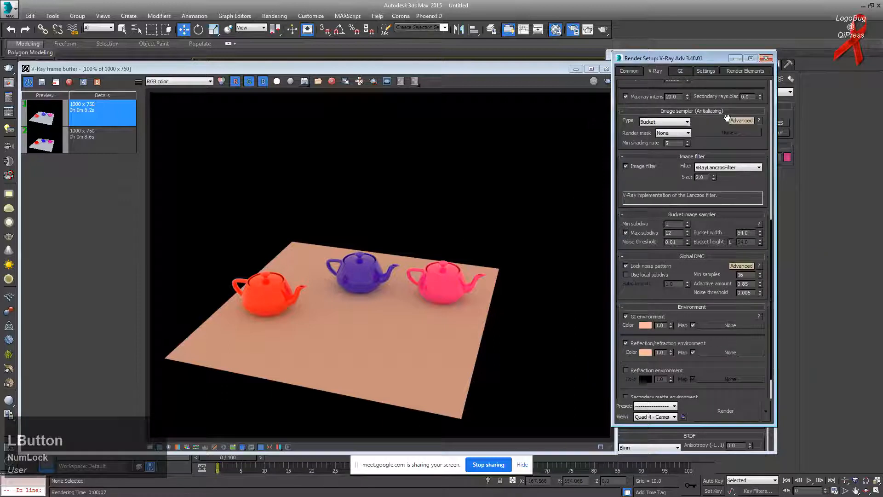
pyautogui.click(680, 71)
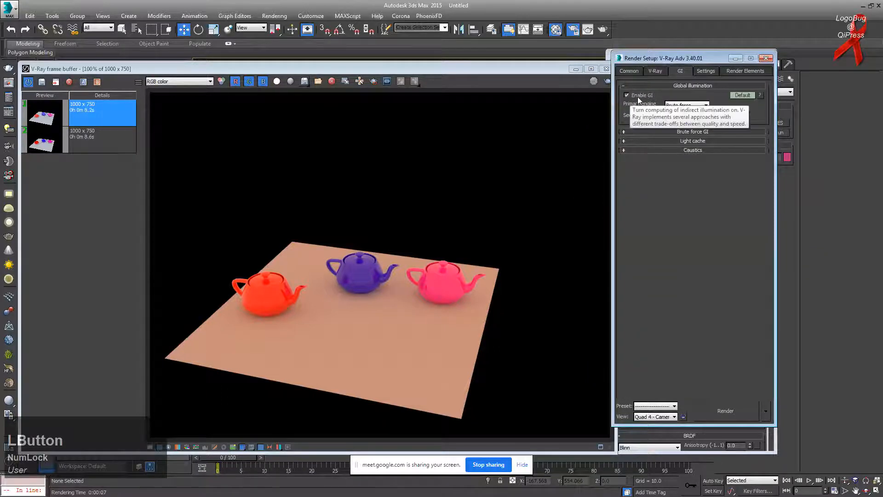
pyautogui.click(656, 71)
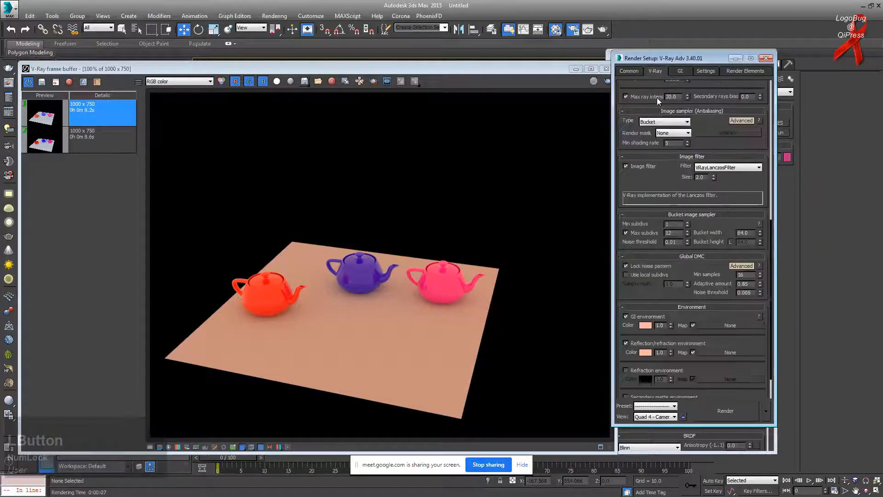
# Step: Switch briefly to the web browser with Alt+Tab, then back to 3ds Max
pyautogui.hotkey('alt', 'Tab')
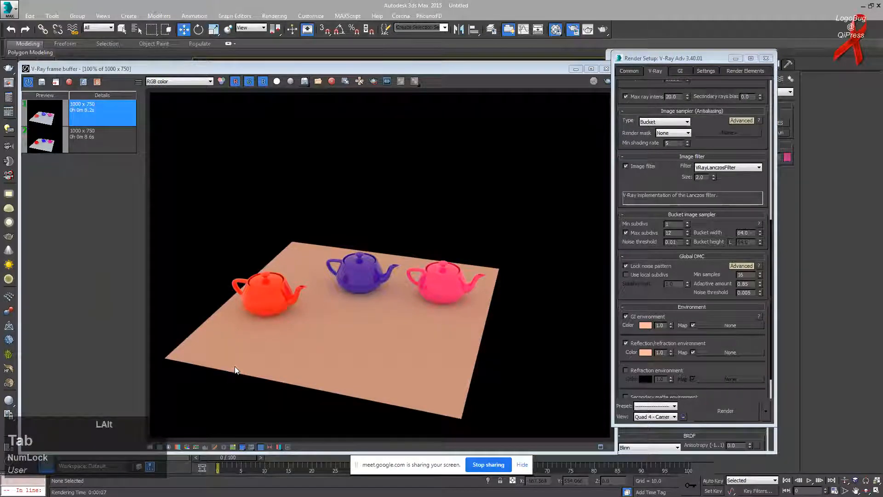
pyautogui.hotkey('alt', 'Tab')
pyautogui.click(244, 8)
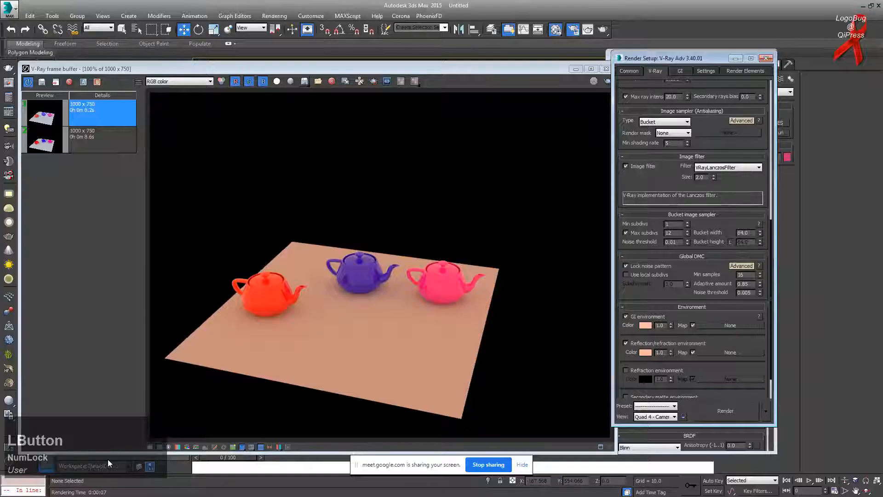
pyautogui.hotkey('alt', 'Tab')
# Step: Bring the Google Meet call forward, glance at the chat, then minimize the browser
pyautogui.click(133, 487)
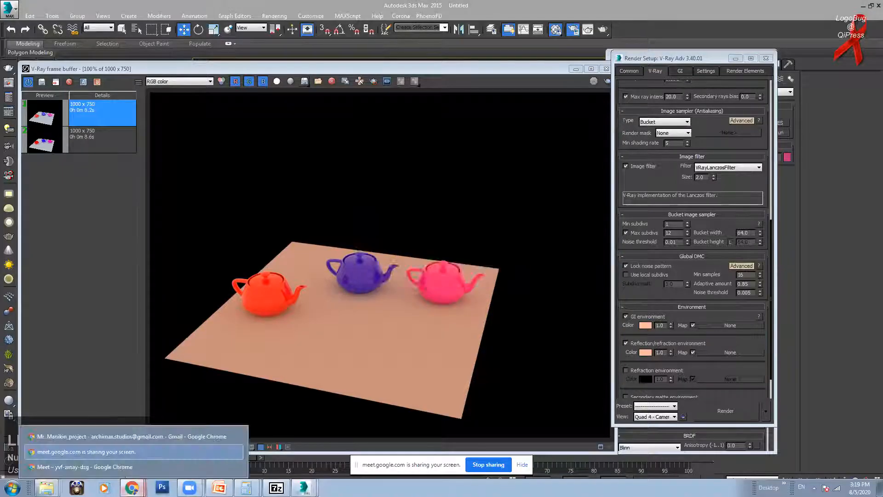
pyautogui.click(92, 466)
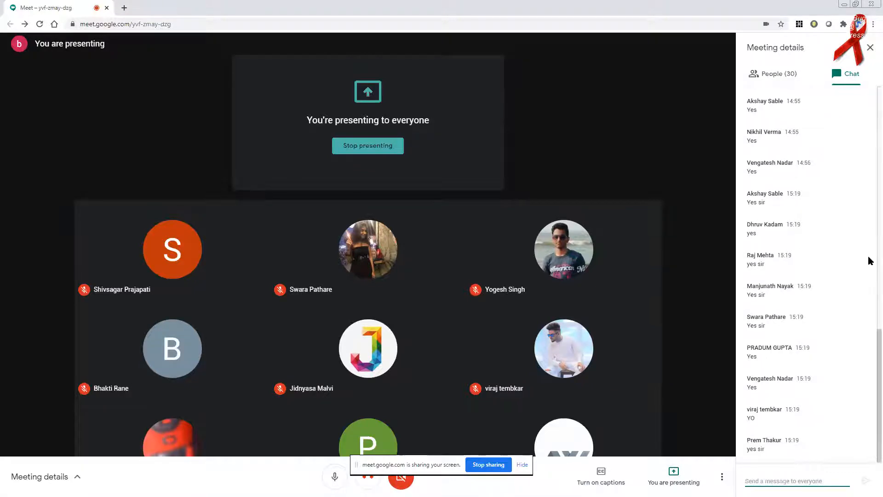
pyautogui.moveTo(869, 341); pyautogui.dragTo(871, 309)
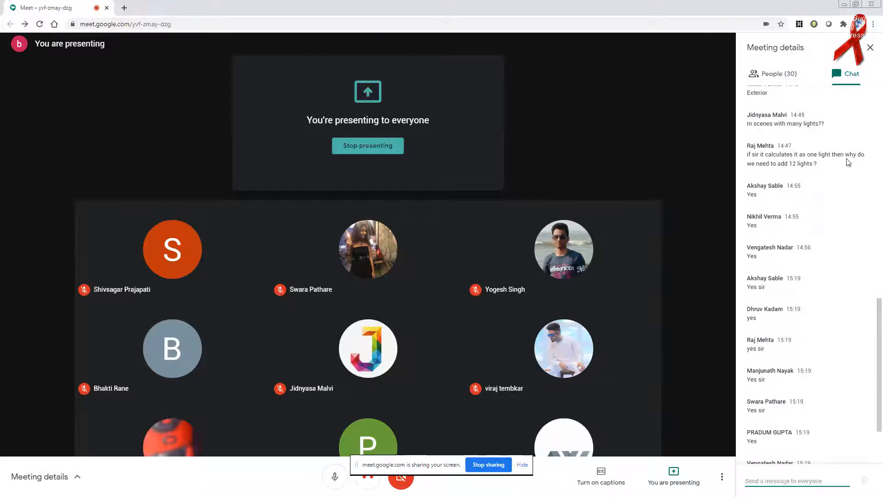
pyautogui.moveTo(760, 164); pyautogui.dragTo(829, 167)
pyautogui.click(828, 166)
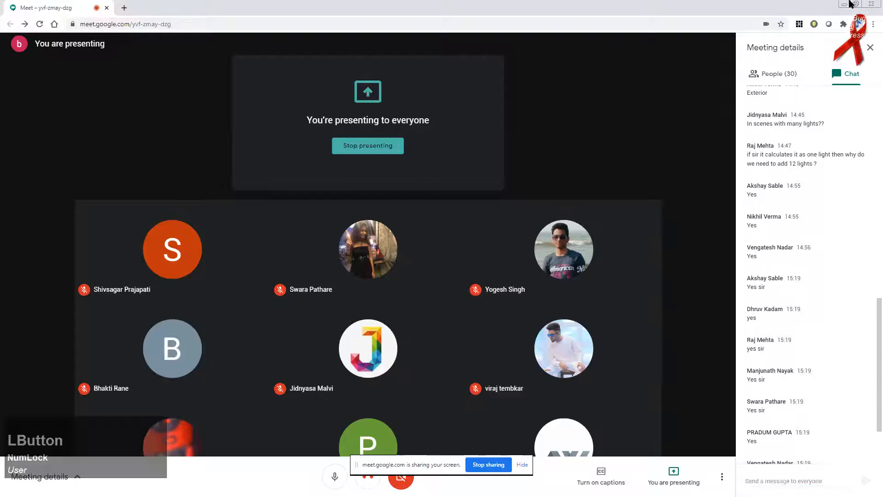
pyautogui.click(845, 4)
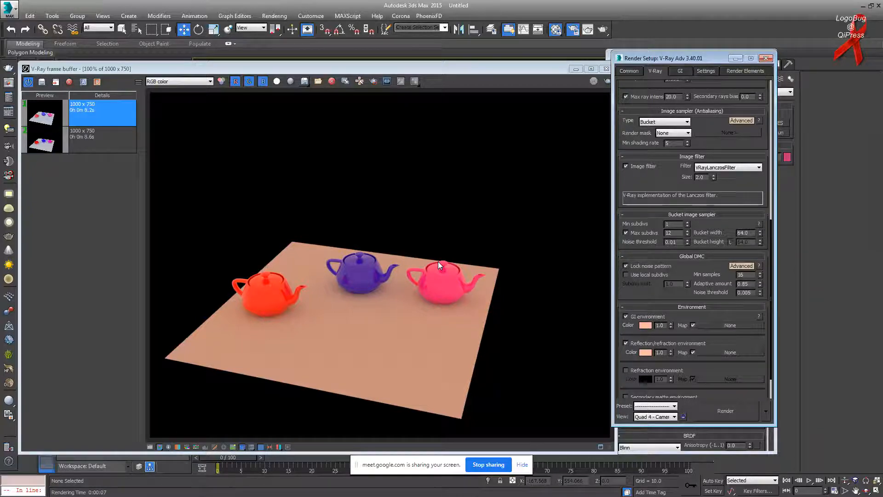
# Step: Disable global illumination and re-render to test the scene without GI
pyautogui.moveTo(644, 175); pyautogui.dragTo(644, 138)
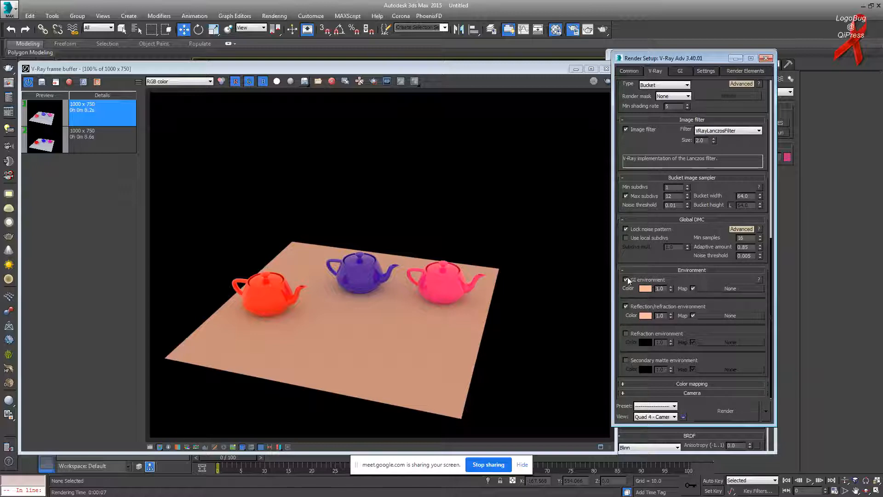
pyautogui.click(680, 71)
pyautogui.click(636, 94)
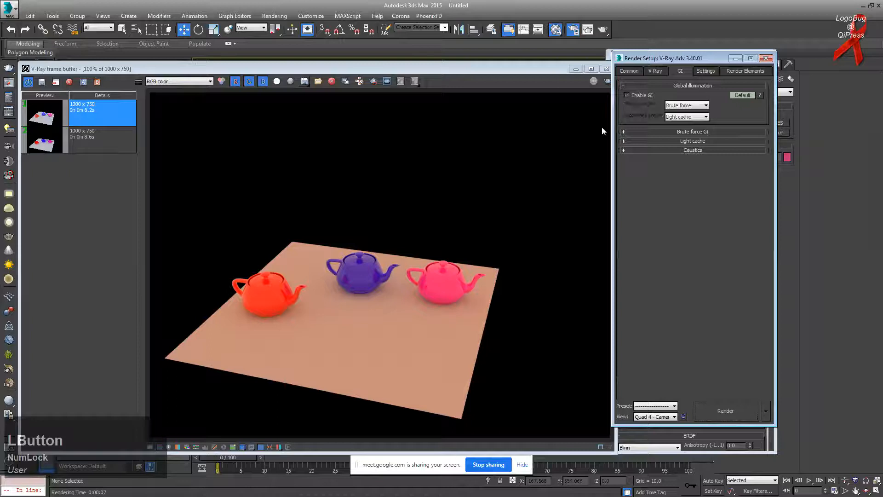
pyautogui.click(608, 82)
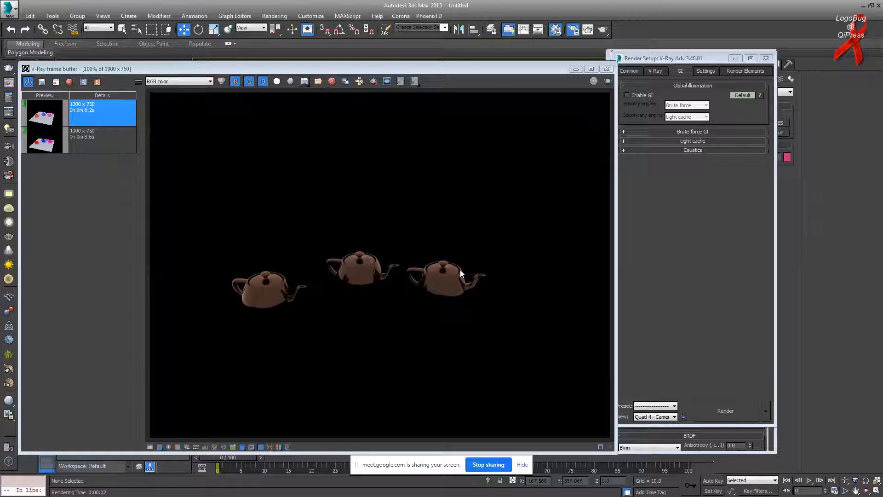
# Step: Render again, enable Reflection/refraction environment and disable GI environment
pyautogui.click(655, 71)
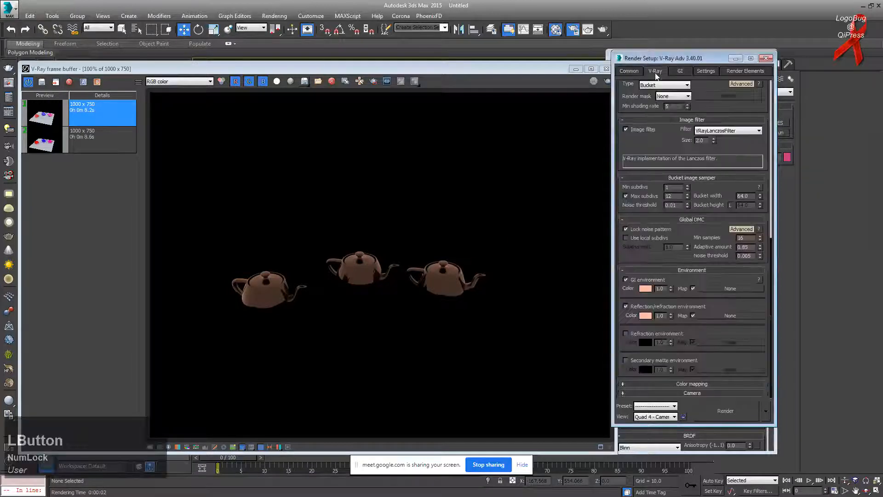
pyautogui.click(608, 81)
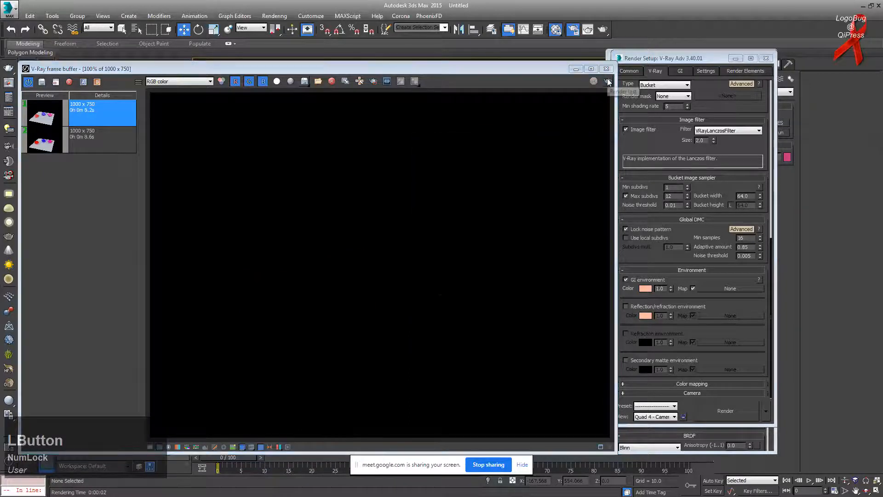
pyautogui.click(654, 307)
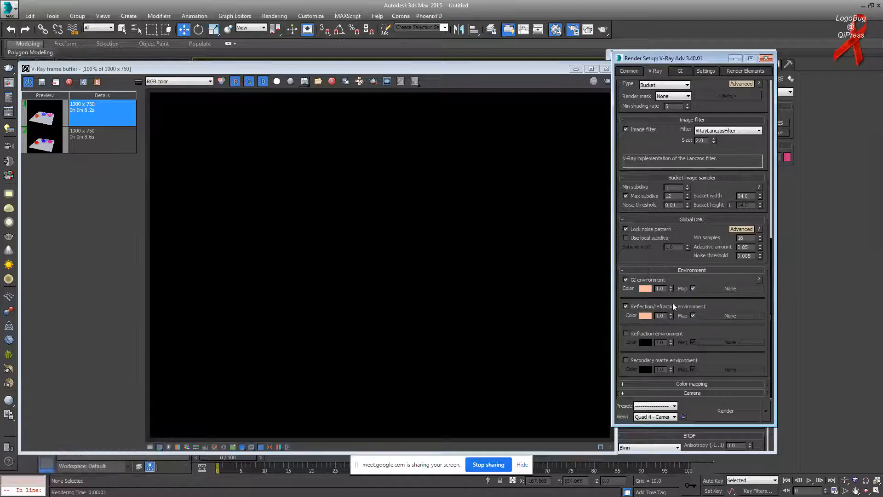
pyautogui.click(640, 280)
# Step: Minimize the frame buffer, Render Setup and Material Editor windows
pyautogui.click(577, 69)
pyautogui.click(737, 59)
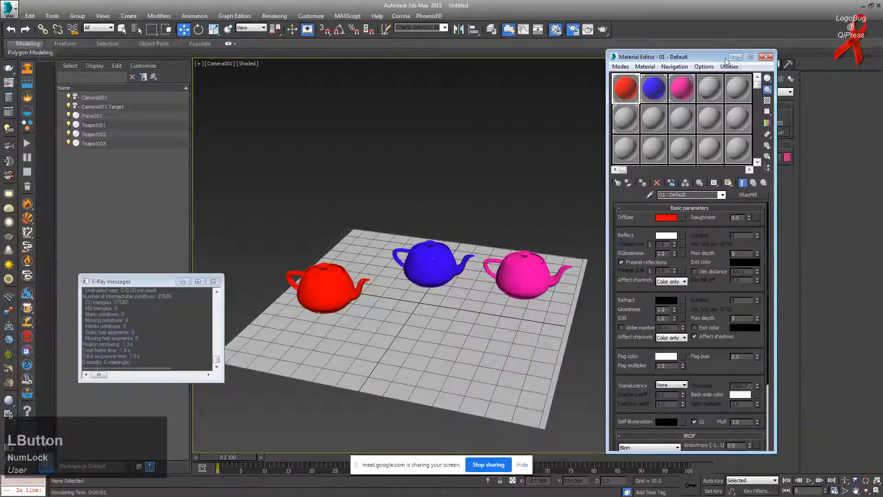
pyautogui.click(735, 59)
pyautogui.click(747, 91)
# Step: Create a VRayLight of type Dome around the teapots in the viewport
pyautogui.click(747, 92)
pyautogui.click(750, 119)
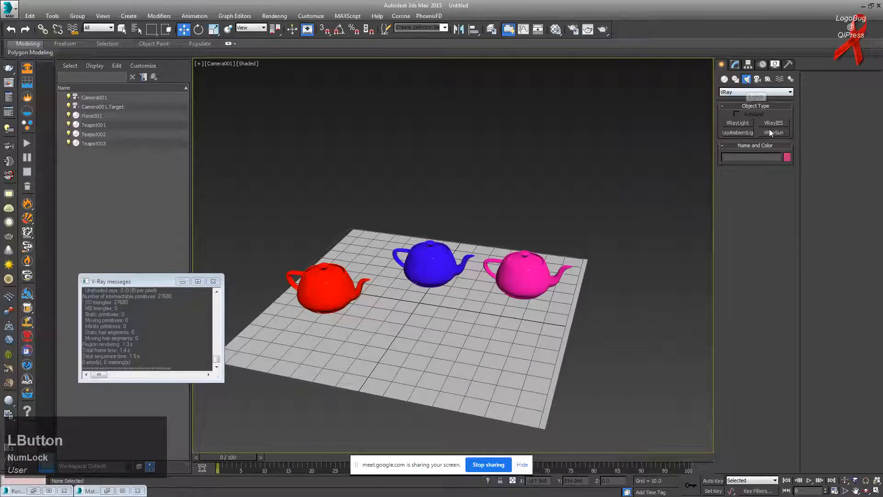
pyautogui.click(746, 123)
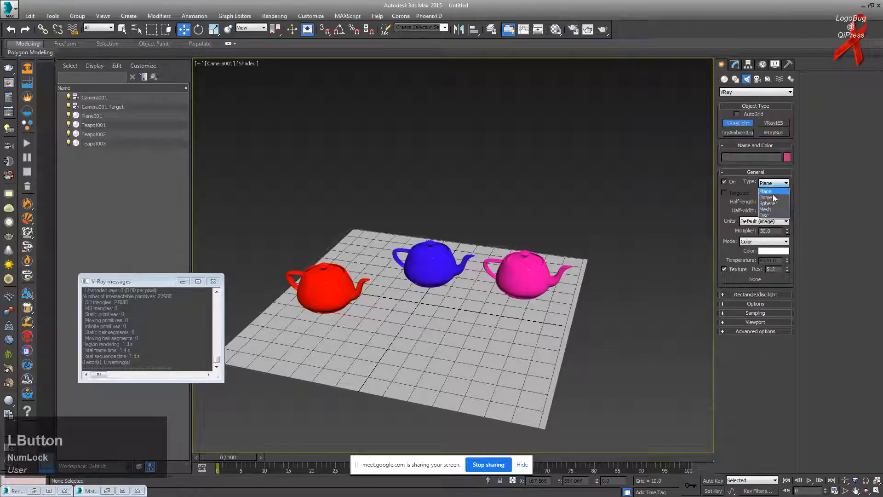
pyautogui.click(766, 197)
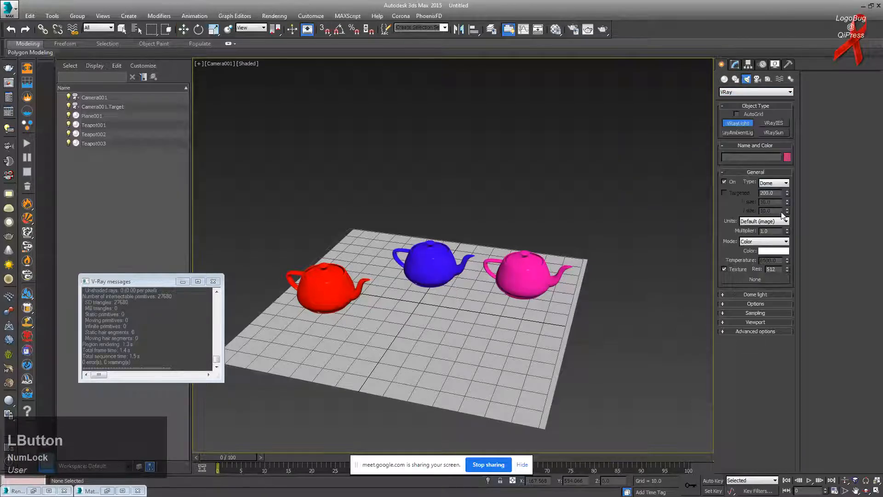
pyautogui.moveTo(428, 308); pyautogui.dragTo(453, 298)
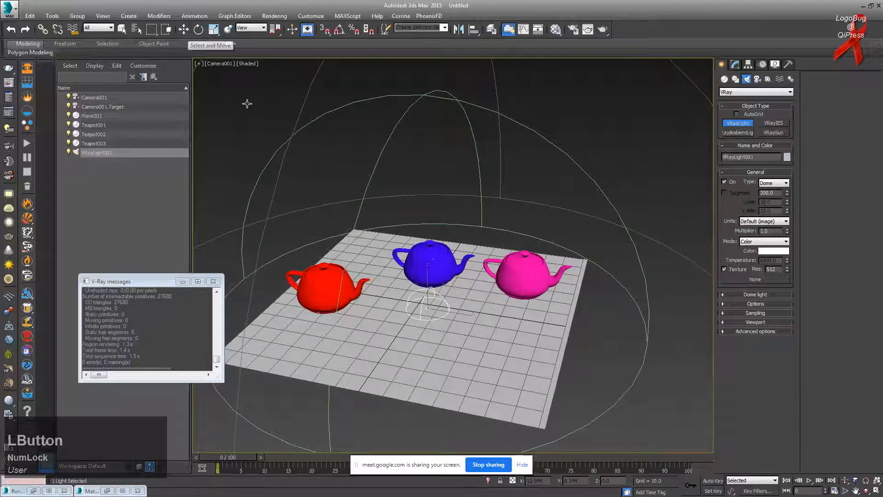
# Step: Enable the GI environment override in Render Setup and copy its peach colour
pyautogui.click(556, 29)
pyautogui.click(574, 30)
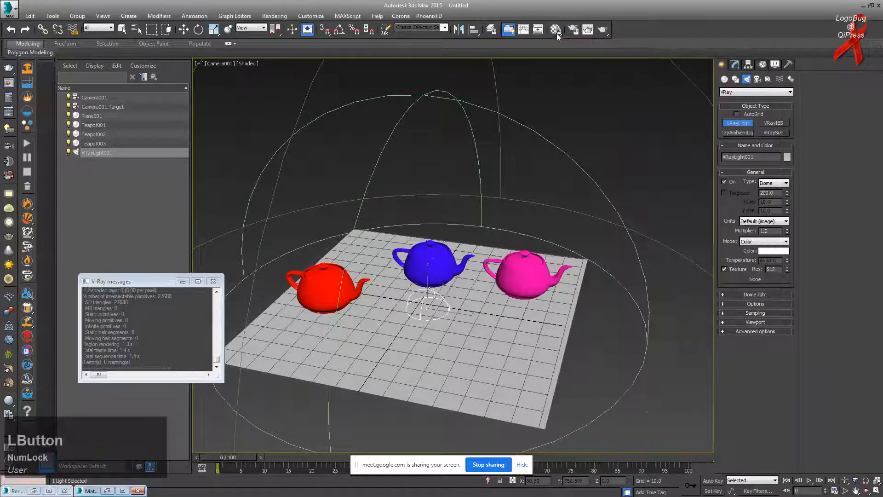
pyautogui.rightClick(643, 290)
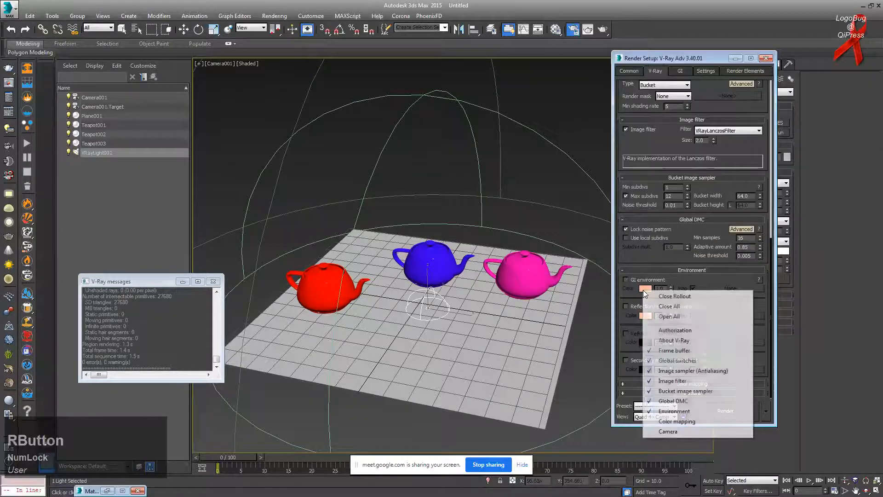
pyautogui.click(638, 253)
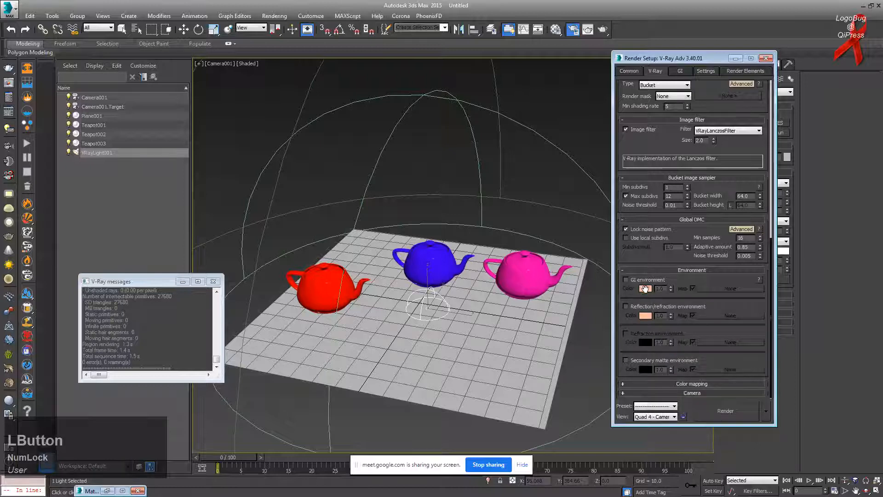
pyautogui.click(634, 278)
# Step: Paste the peach colour into VRayLight001's colour swatch and start a production render
pyautogui.click(766, 58)
pyautogui.rightClick(769, 251)
pyautogui.click(785, 268)
pyautogui.click(603, 29)
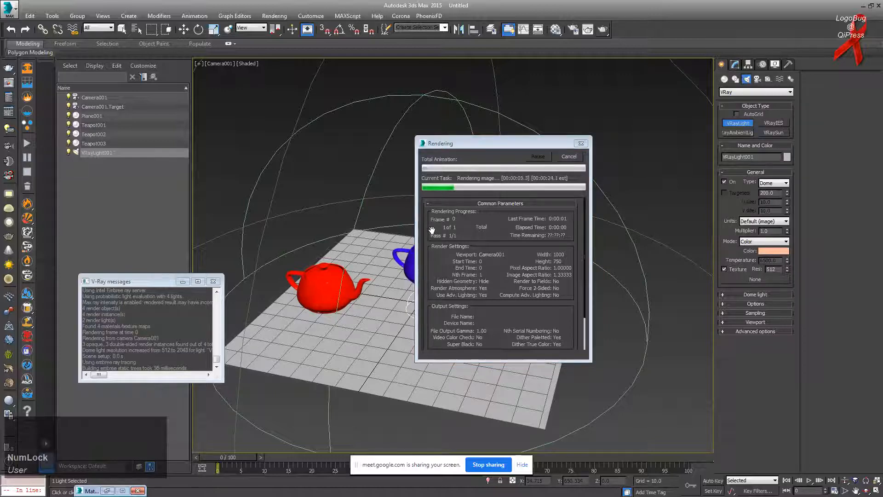
# Step: Let the peach dome-lit teapot render finish, then reopen Render Setup for the GI settings
pyautogui.hotkey('alt', 'Tab')
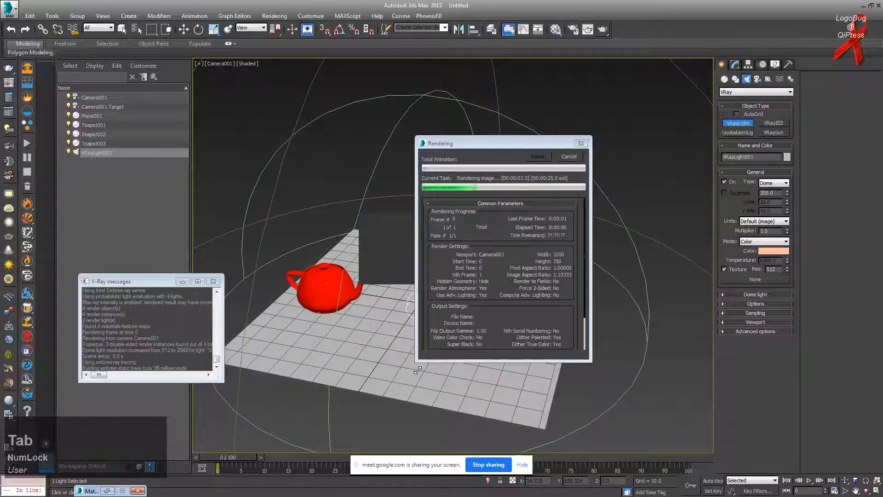
pyautogui.hotkey('alt', 'Tab')
pyautogui.press('Tab')
pyautogui.press('Tab')
pyautogui.press('Tab')
pyautogui.press('Tab')
pyautogui.press('Tab')
pyautogui.press('Tab')
pyautogui.press('Tab')
pyautogui.press('Tab')
pyautogui.press('Tab')
pyautogui.press('Tab')
pyautogui.press('Tab')
pyautogui.press('Tab')
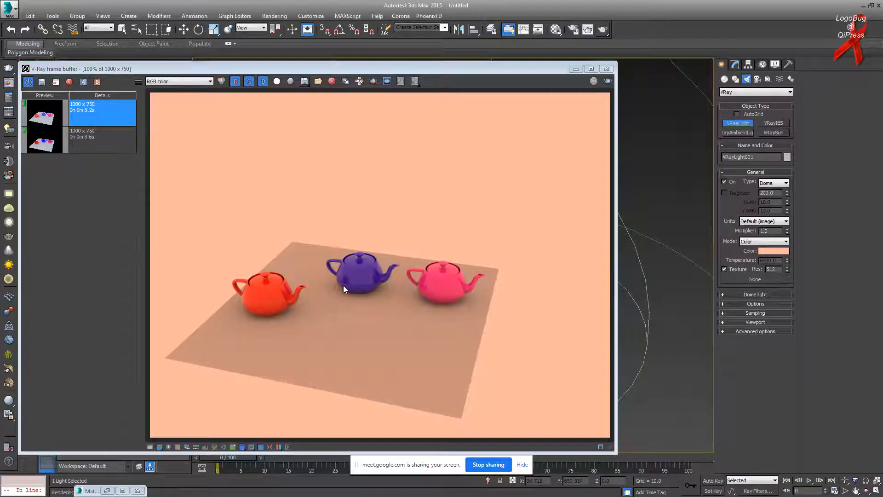
pyautogui.scroll(3, 342, 264)
pyautogui.scroll(-3, 341, 267)
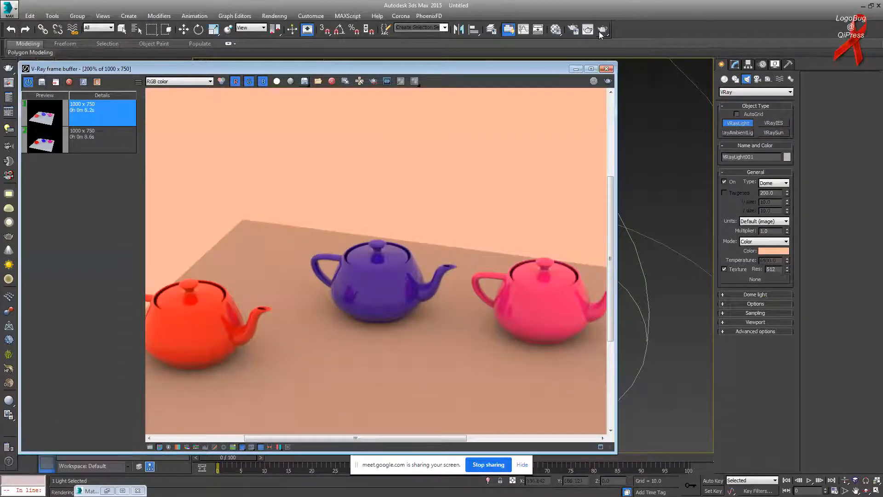
pyautogui.click(573, 29)
pyautogui.click(679, 71)
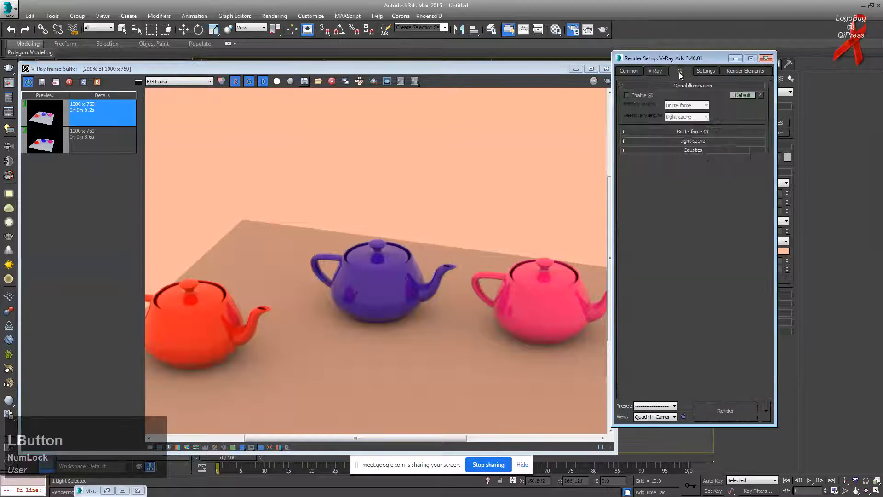
pyautogui.moveTo(688, 62); pyautogui.dragTo(659, 75)
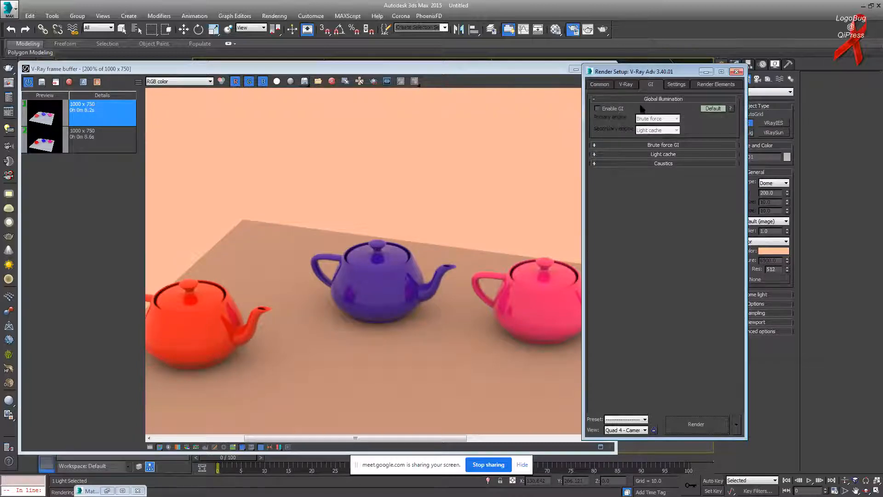
pyautogui.click(614, 109)
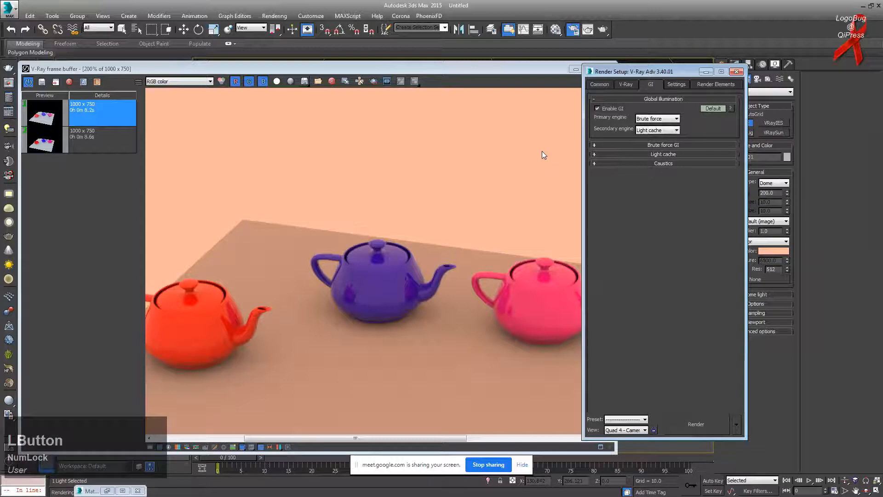
pyautogui.click(606, 109)
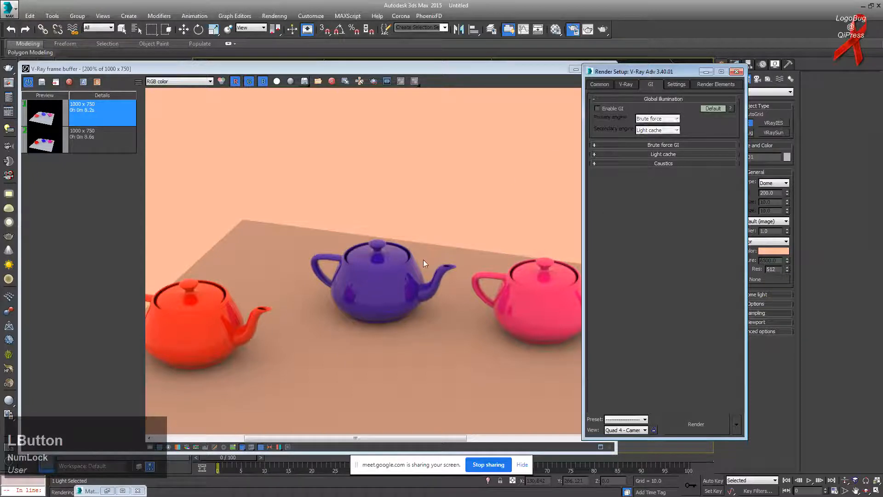
pyautogui.click(322, 229)
pyautogui.scroll(1, 322, 229)
pyautogui.scroll(-2, 322, 229)
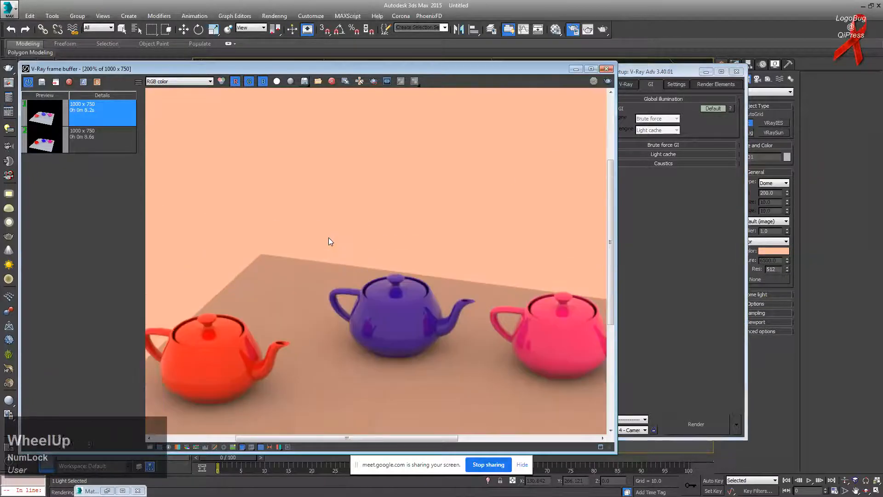
pyautogui.scroll(-1, 329, 241)
pyautogui.scroll(1, 359, 291)
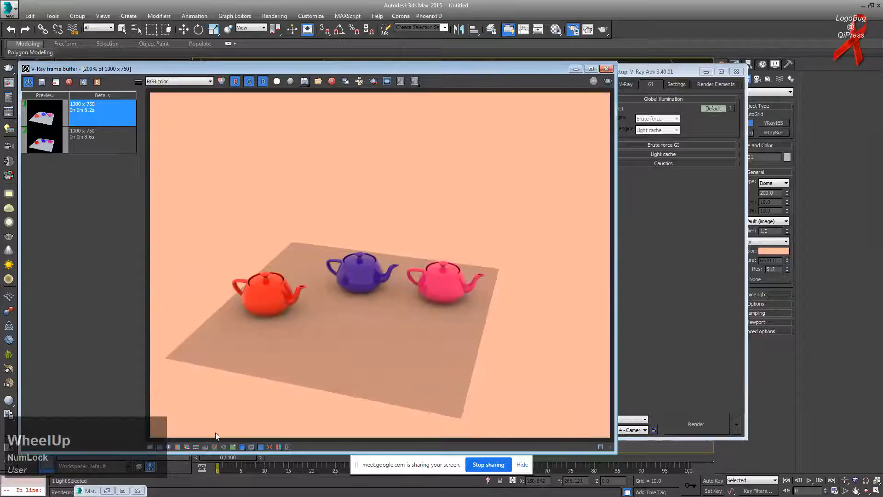
pyautogui.hotkey('alt', 'Tab')
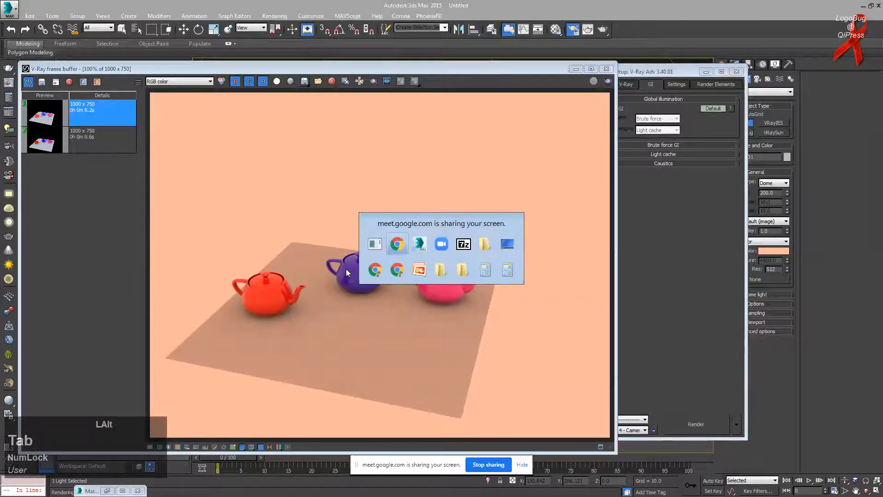
# Step: Switch to the Google Meet window and shrink it to a smaller size
pyautogui.moveTo(132, 488)
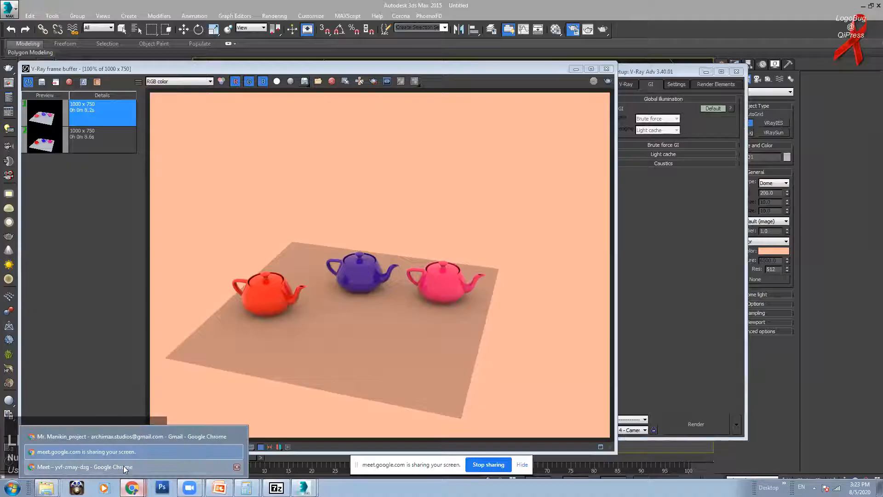
pyautogui.click(123, 465)
pyautogui.scroll(-3, 869, 414)
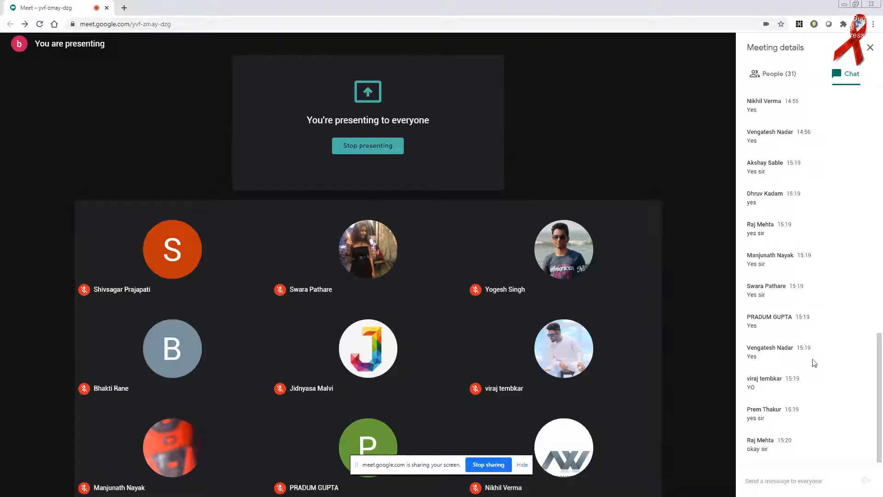
pyautogui.click(854, 5)
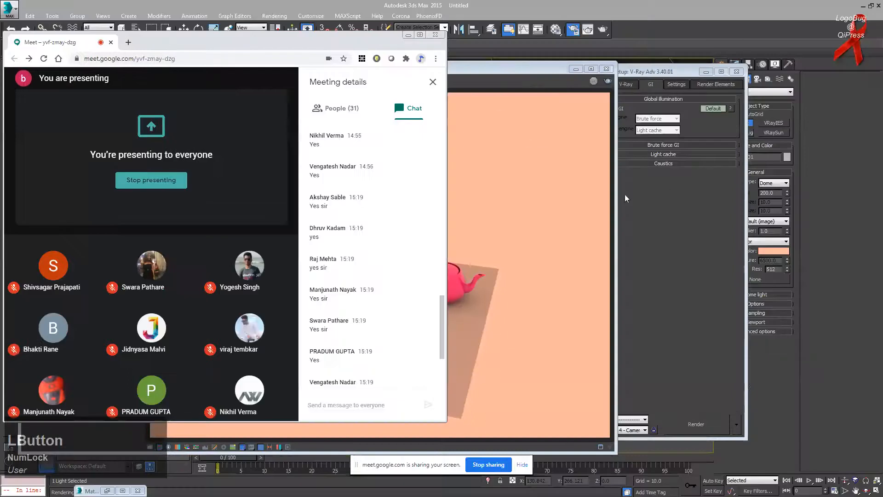
pyautogui.scroll(-3, 332, 274)
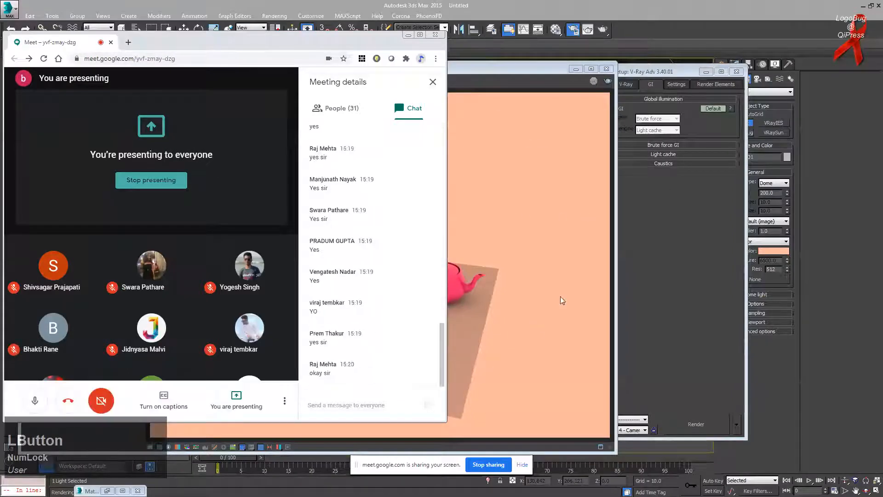
# Step: Bring 3ds Max forward, resize the V-Ray frame buffer, then minimize 3ds Max
pyautogui.click(578, 72)
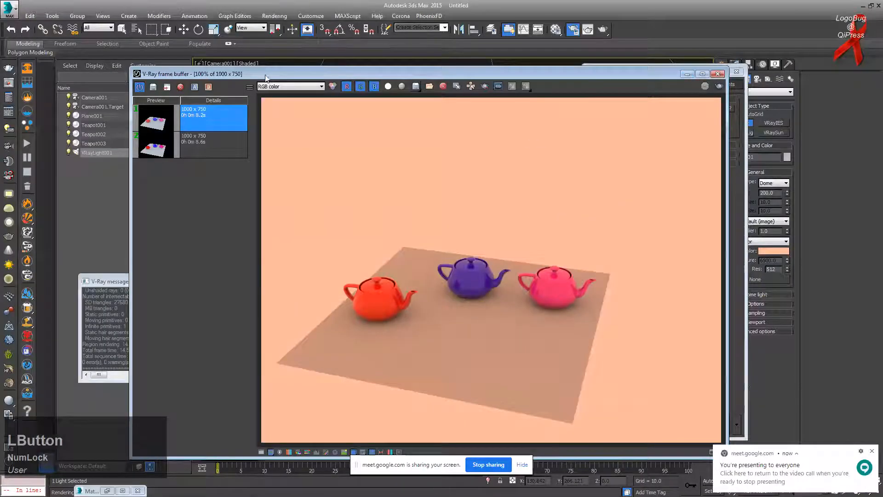
pyautogui.moveTo(132, 67); pyautogui.dragTo(308, 121)
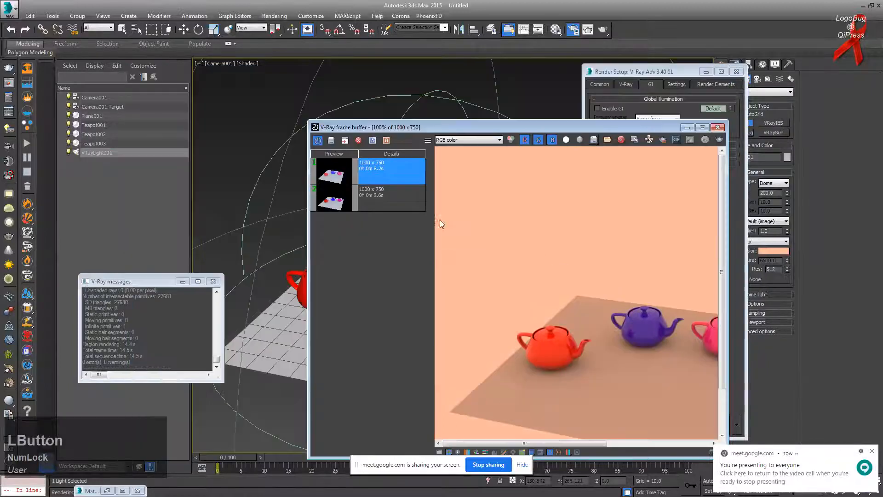
pyautogui.moveTo(501, 444); pyautogui.dragTo(538, 446)
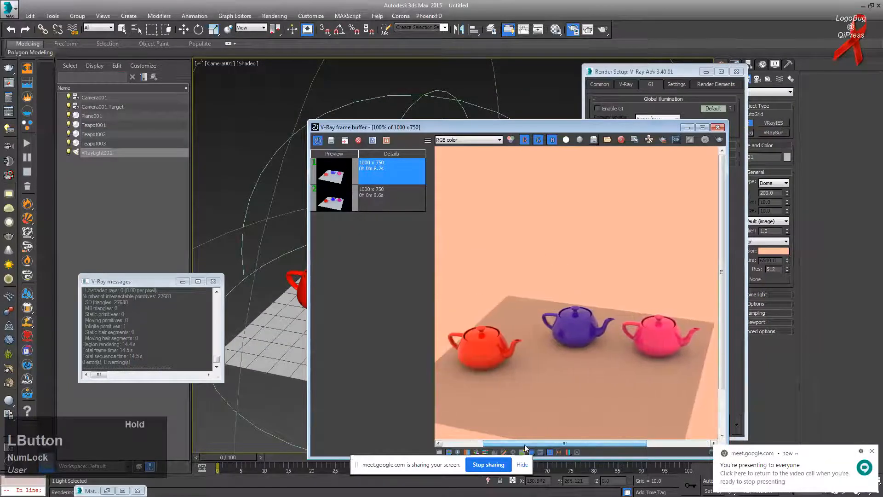
pyautogui.click(864, 6)
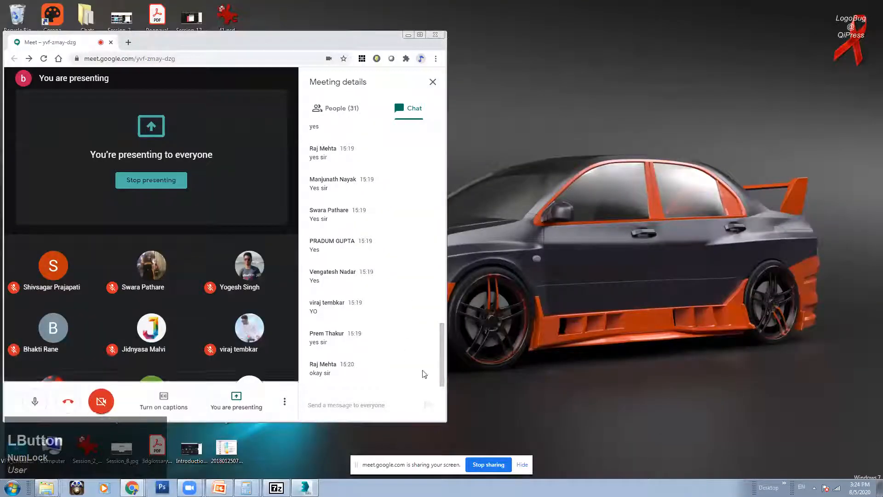
# Step: Move the Meet window to the right and enlarge it from the bottom-right corner
pyautogui.moveTo(309, 41); pyautogui.dragTo(394, 36)
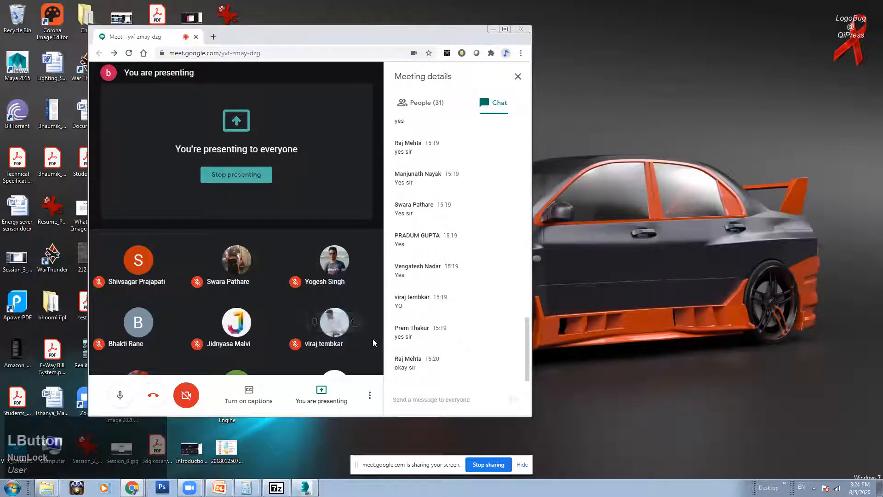
pyautogui.scroll(-2, 528, 349)
pyautogui.click(527, 351)
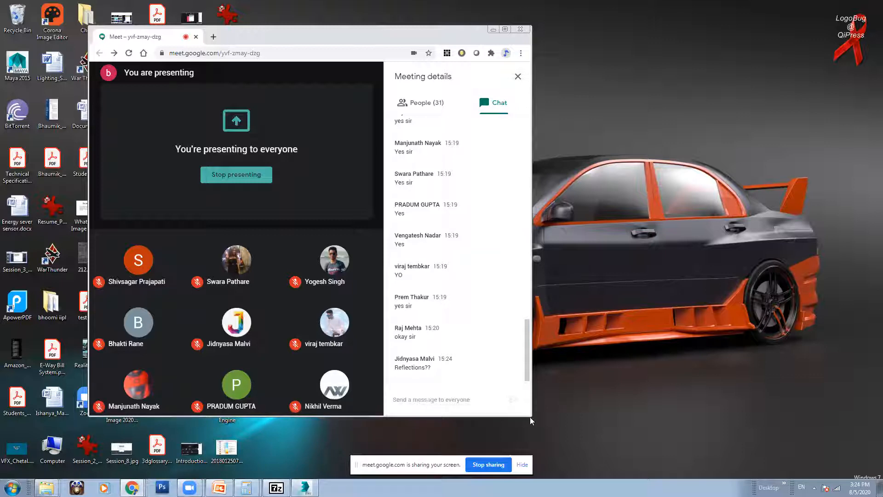
pyautogui.moveTo(528, 414); pyautogui.dragTo(650, 419)
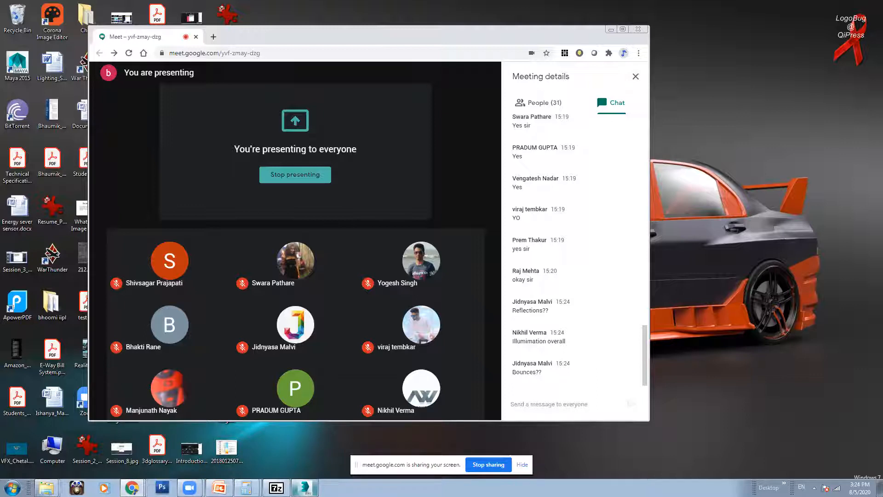
# Step: Back in 3ds Max, confirm a new VRayLight colour and close the render window
pyautogui.click(305, 488)
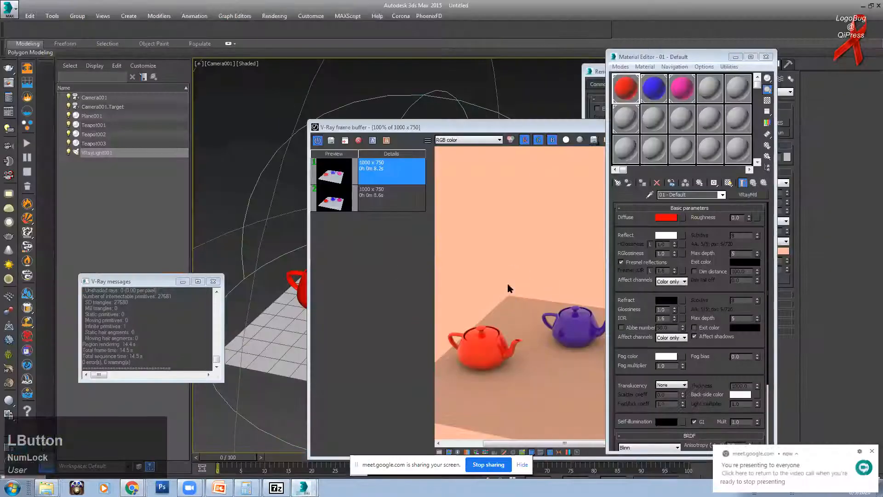
pyautogui.moveTo(519, 125); pyautogui.dragTo(360, 113)
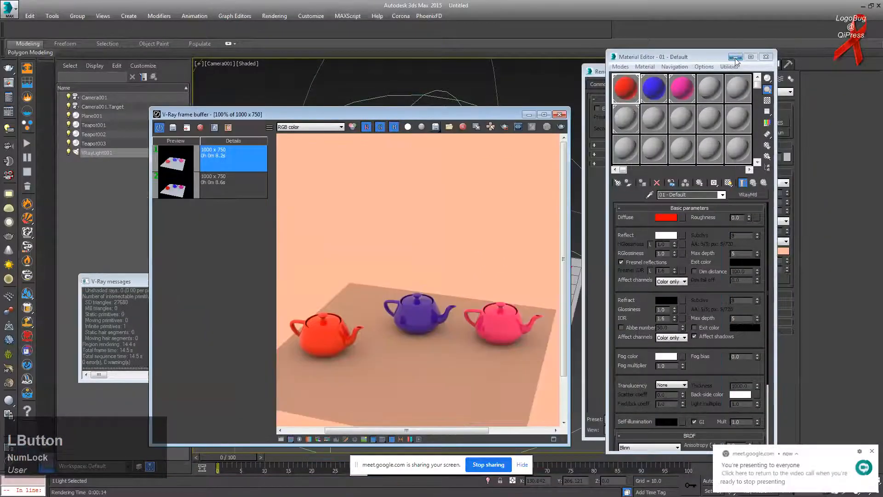
pyautogui.click(736, 58)
pyautogui.click(774, 251)
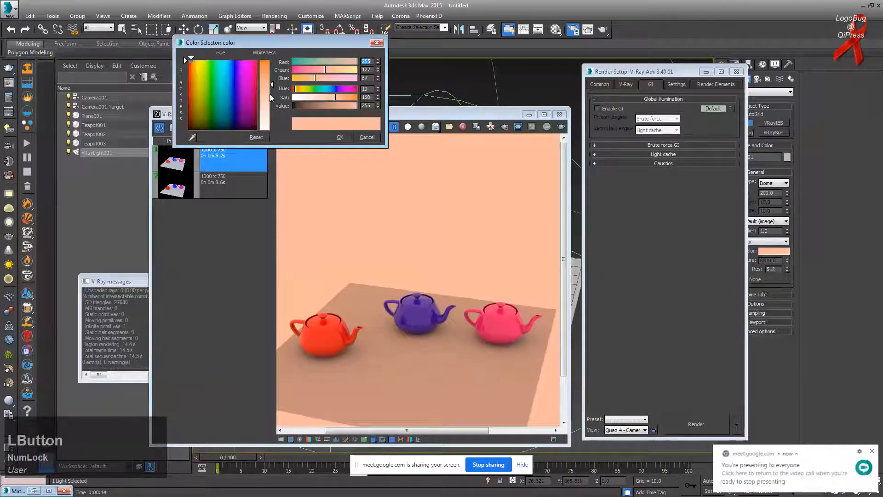
pyautogui.click(340, 137)
pyautogui.click(559, 114)
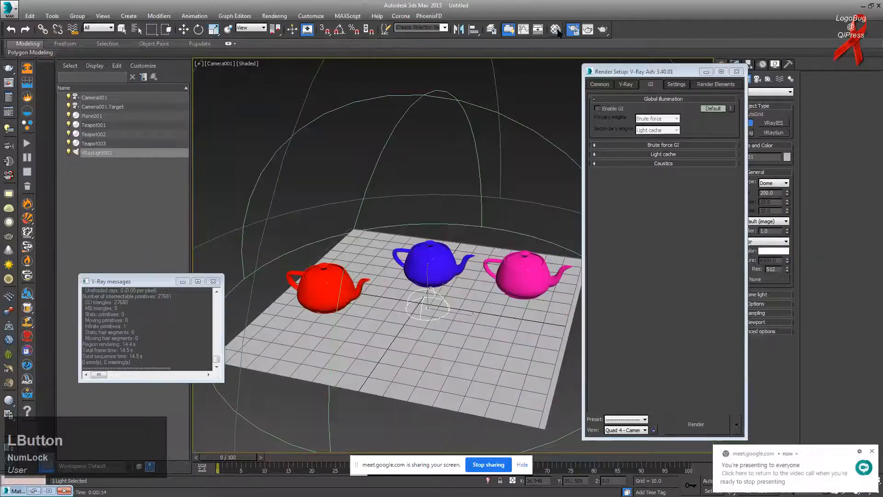
# Step: Open the Material Editor on an unused slot, restoring the light after an accidental delete
pyautogui.press('m')
pyautogui.click(657, 122)
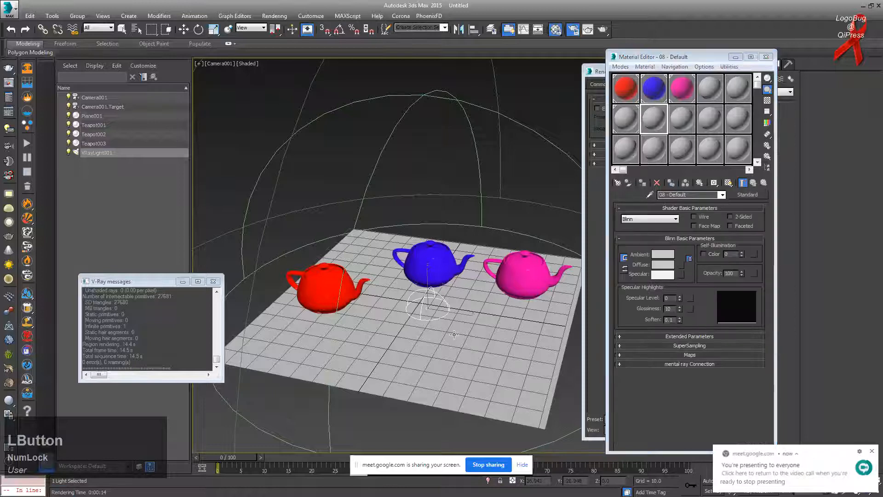
pyautogui.press('Delete')
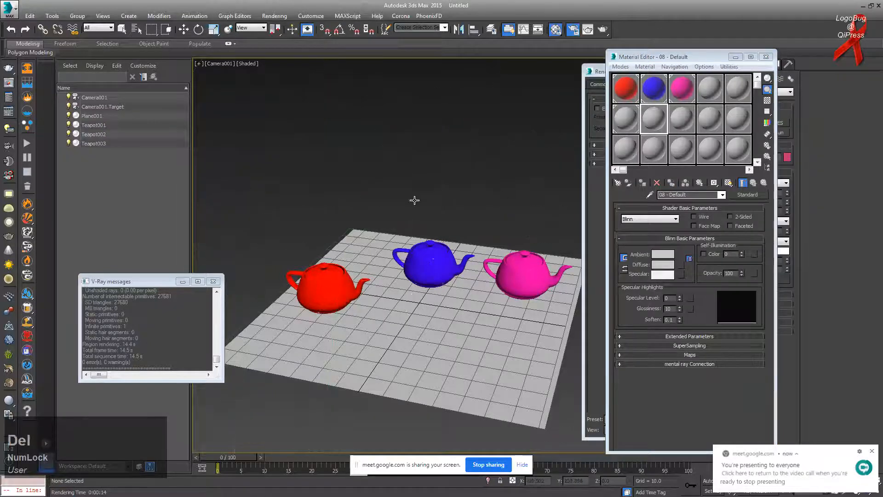
pyautogui.hotkey('ctrl', 'z')
pyautogui.click(183, 29)
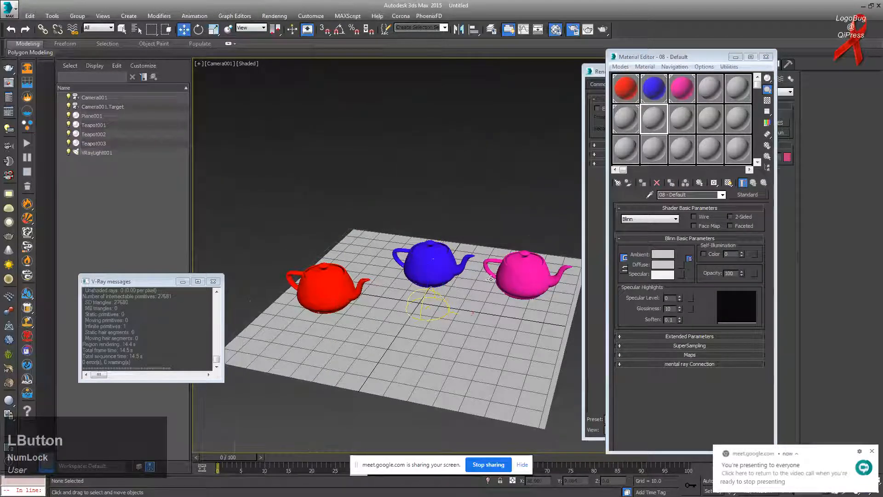
# Step: Assign a saturated bright green diffuse material to Plane001, then select the blue and pink teapots
pyautogui.click(675, 217)
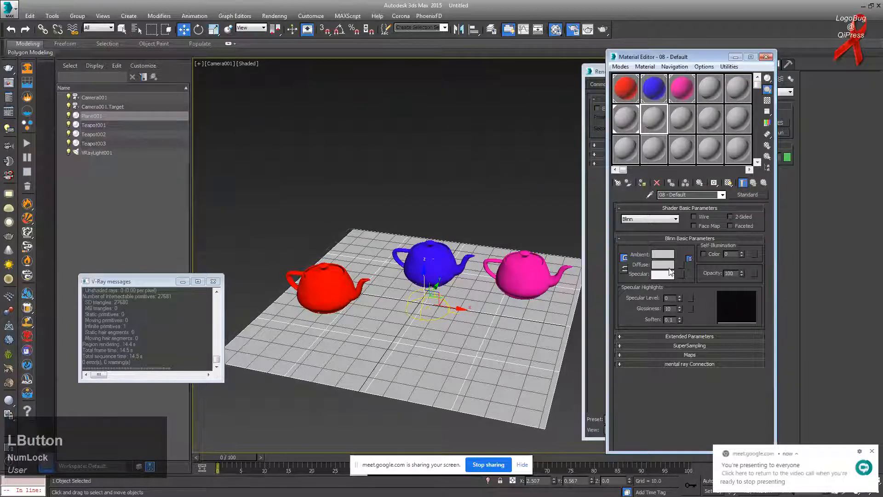
pyautogui.click(670, 268)
pyautogui.moveTo(244, 76); pyautogui.dragTo(212, 60)
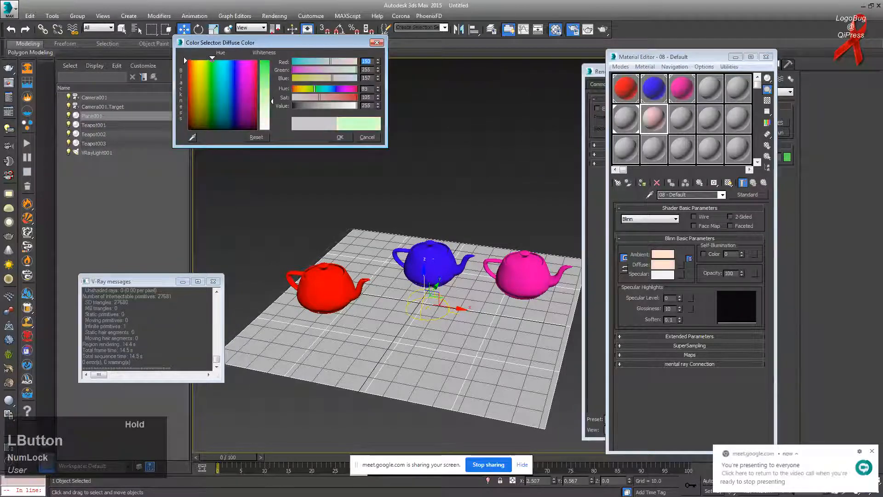
pyautogui.moveTo(265, 101); pyautogui.dragTo(266, 61)
pyautogui.click(340, 138)
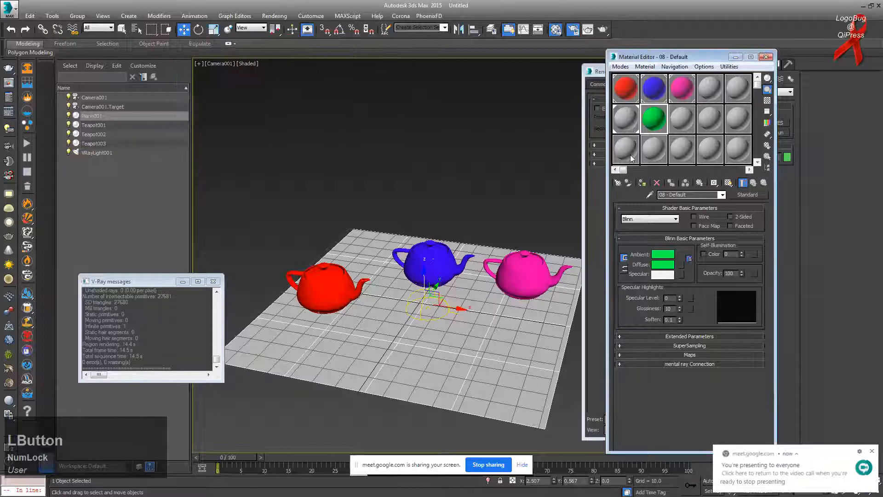
pyautogui.click(642, 183)
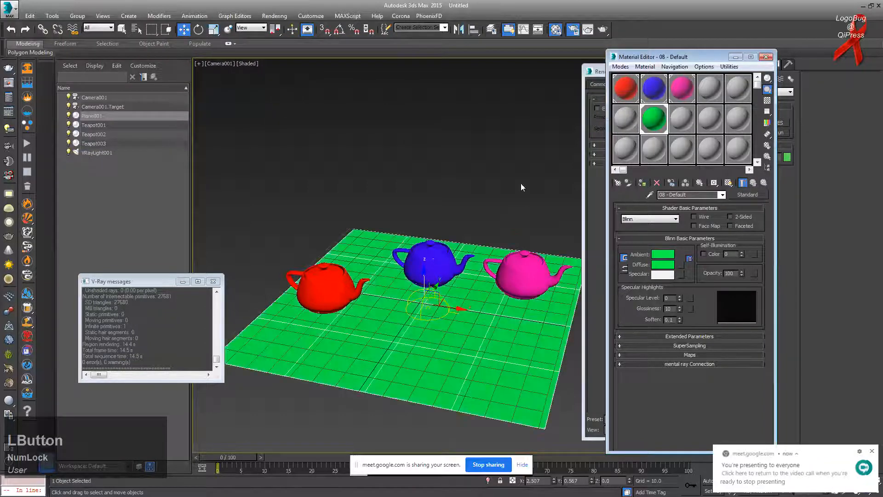
pyautogui.click(414, 257)
pyautogui.keyDown('ctrl'); pyautogui.click(516, 275); pyautogui.keyUp('ctrl')
# Step: Add the red teapot to the selection and assign all three a new VRayMtl
pyautogui.keyDown('ctrl'); pyautogui.click(359, 283); pyautogui.keyUp('ctrl')
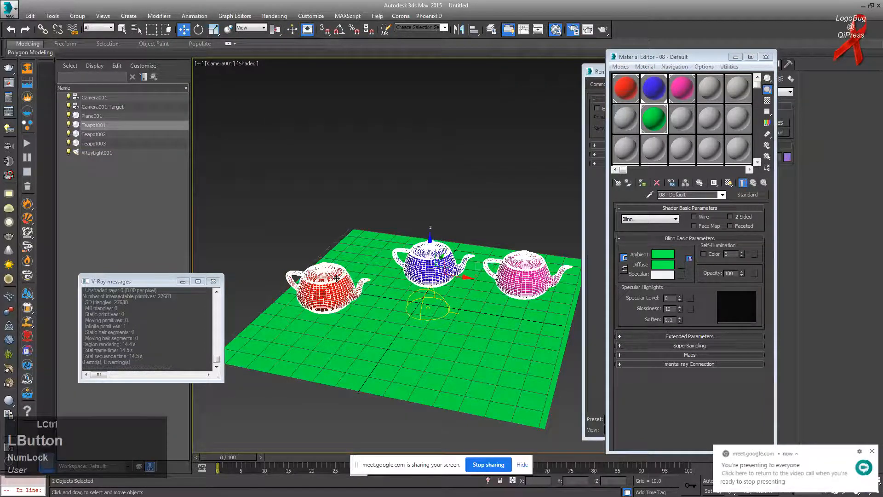
pyautogui.click(680, 122)
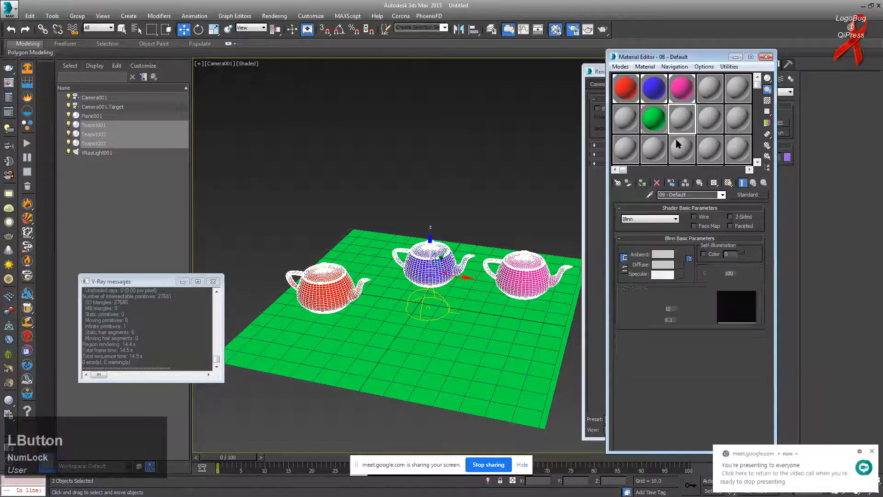
pyautogui.click(742, 195)
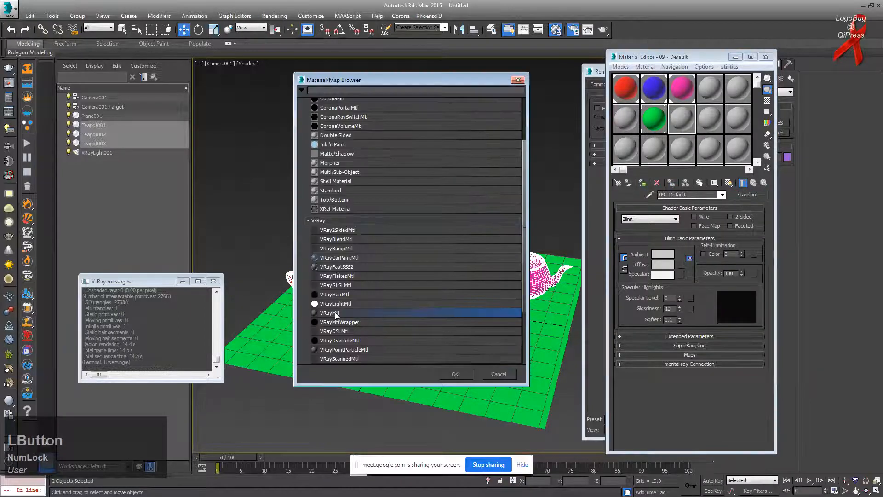
pyautogui.doubleClick(337, 315)
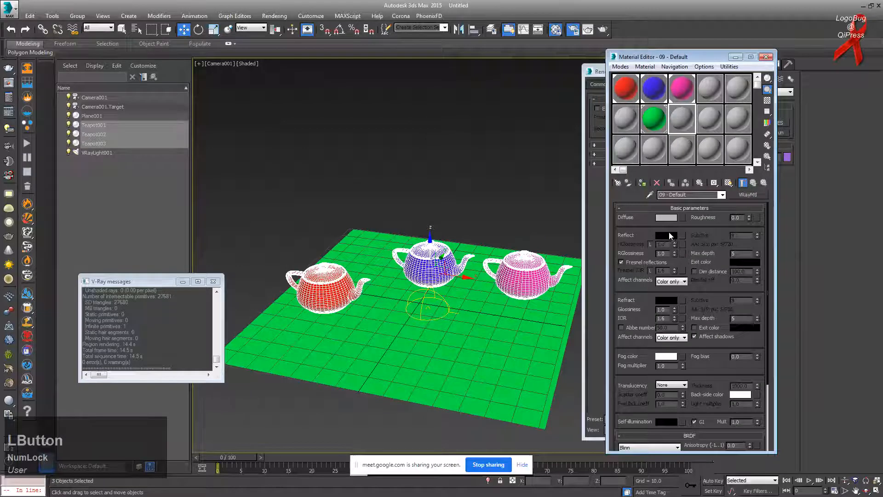
pyautogui.click(642, 183)
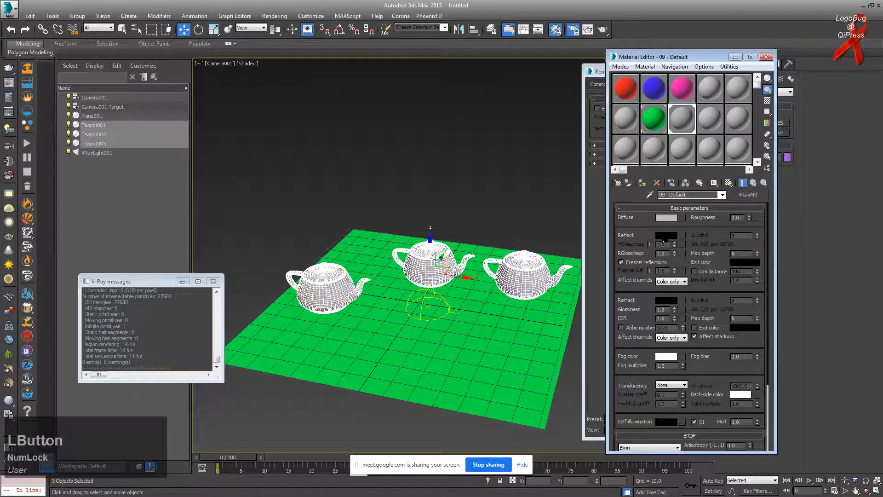
# Step: Set the teapots' shared VRayMtl diffuse colour to white
pyautogui.click(663, 239)
pyautogui.click(664, 239)
pyautogui.click(667, 218)
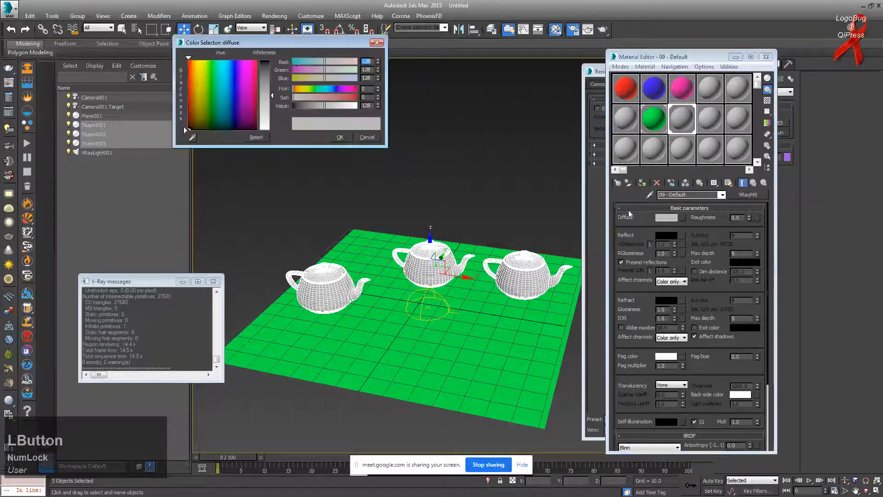
pyautogui.moveTo(267, 94); pyautogui.dragTo(267, 60)
pyautogui.click(340, 138)
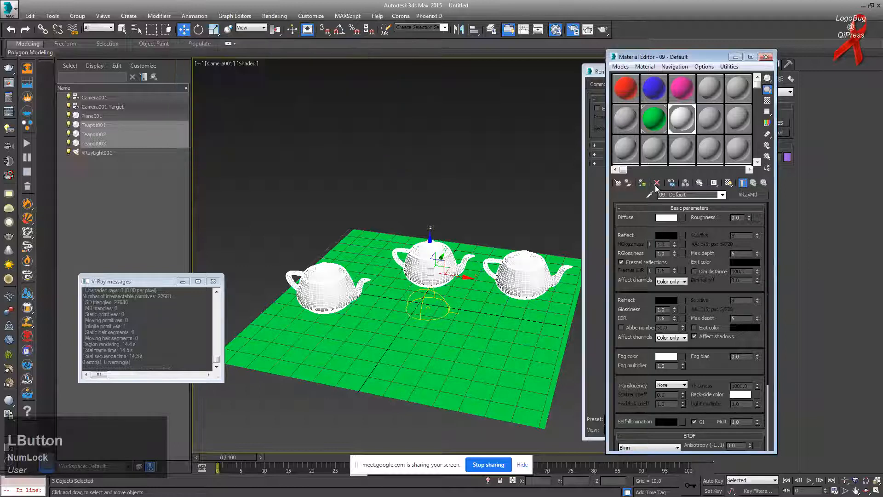
# Step: Deselect the teapots, close the Material Editor and reopen Render Setup
pyautogui.click(520, 245)
pyautogui.moveTo(430, 272); pyautogui.dragTo(445, 270, button='middle')
pyautogui.scroll(1, 440, 274)
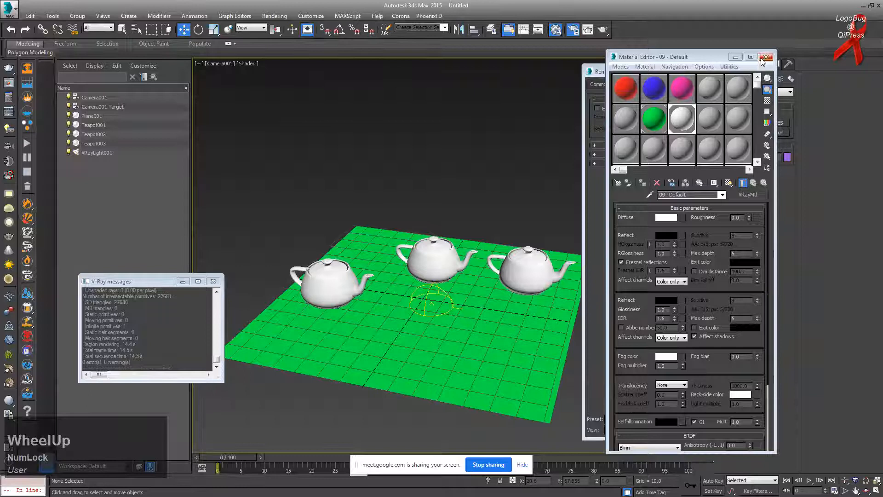
pyautogui.click(766, 57)
pyautogui.click(736, 72)
pyautogui.click(574, 30)
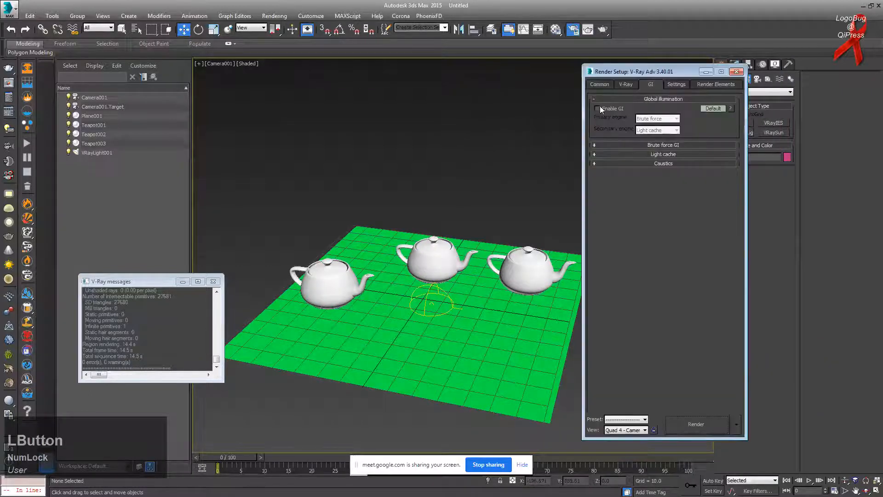
# Step: Render the Camera001 view and store the 16.4 s result in the frame buffer history
pyautogui.click(603, 30)
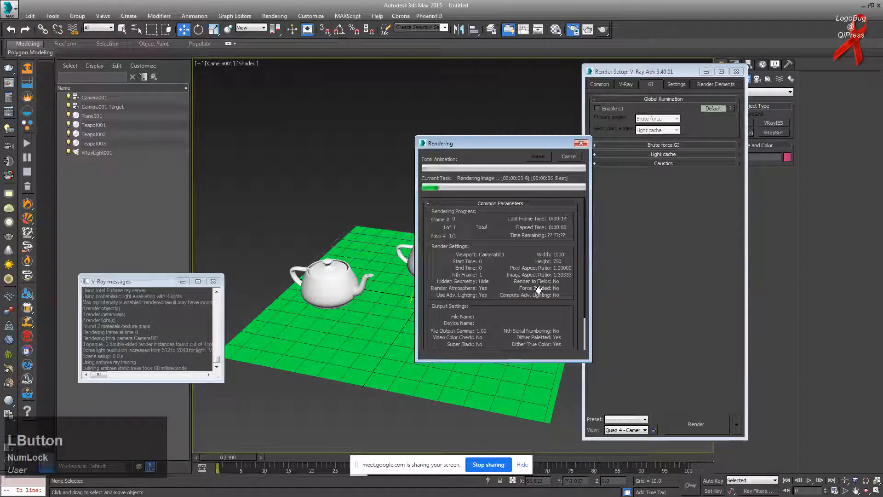
pyautogui.hotkey('alt', 'Tab')
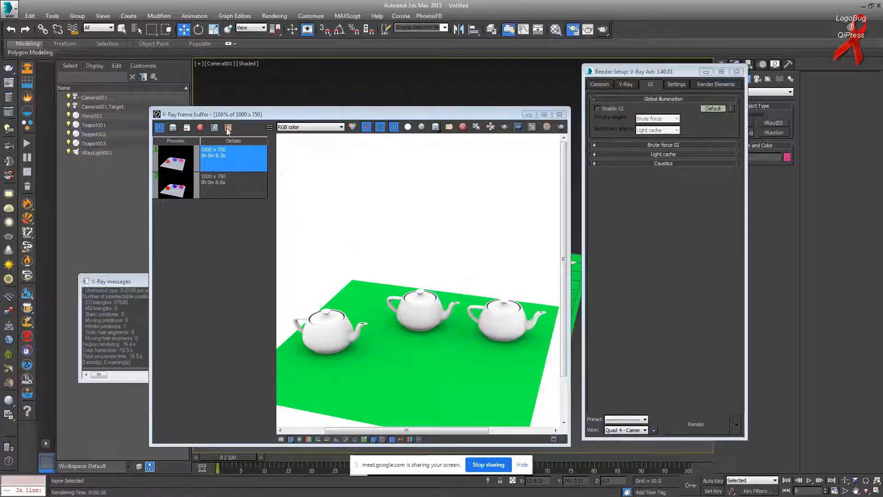
pyautogui.click(224, 159)
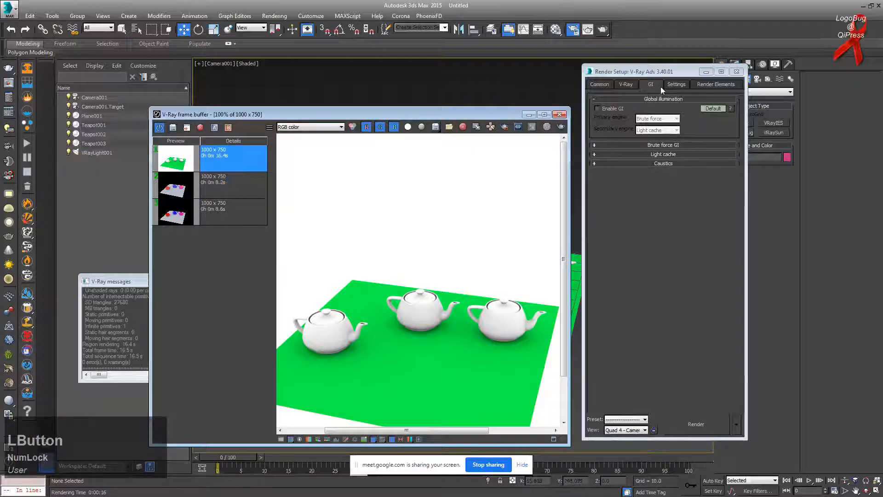
# Step: Show V-Ray's image filter and Environment override settings beside the white-teapot render
pyautogui.click(625, 85)
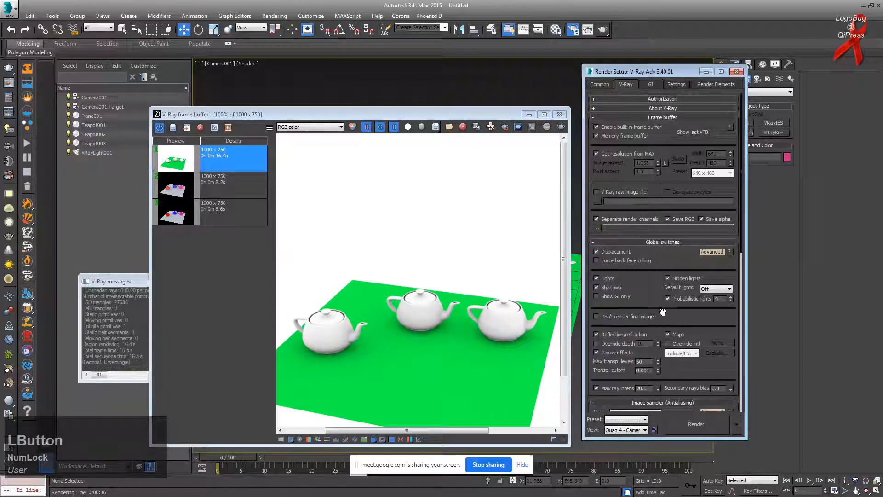
pyautogui.scroll(-10, 663, 312)
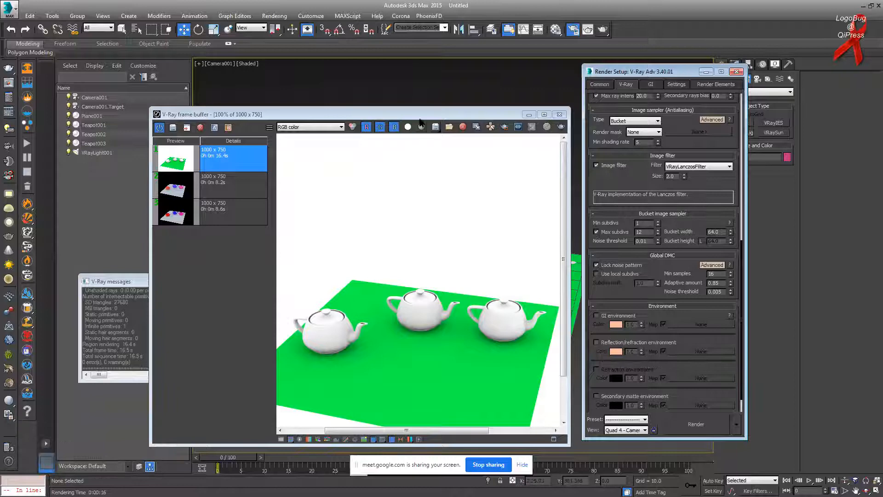
pyautogui.click(312, 197)
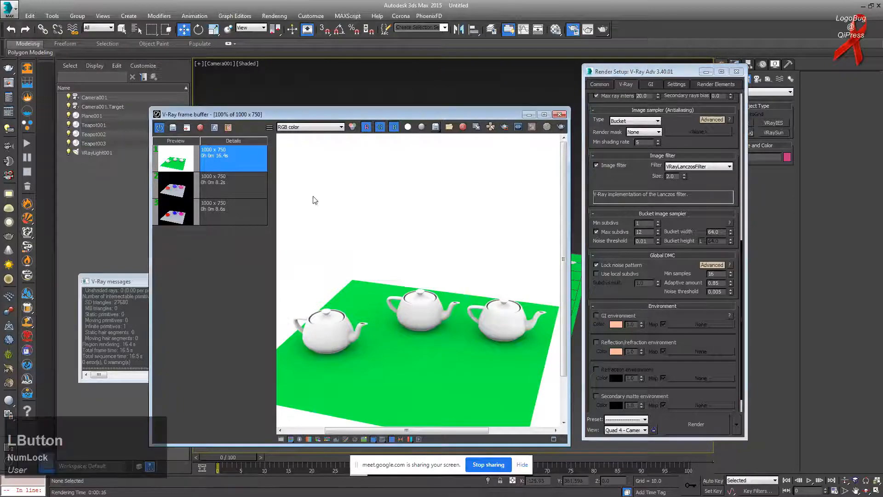
# Step: Re-render the scene and save the 9.9 s result to the render history
pyautogui.click(561, 128)
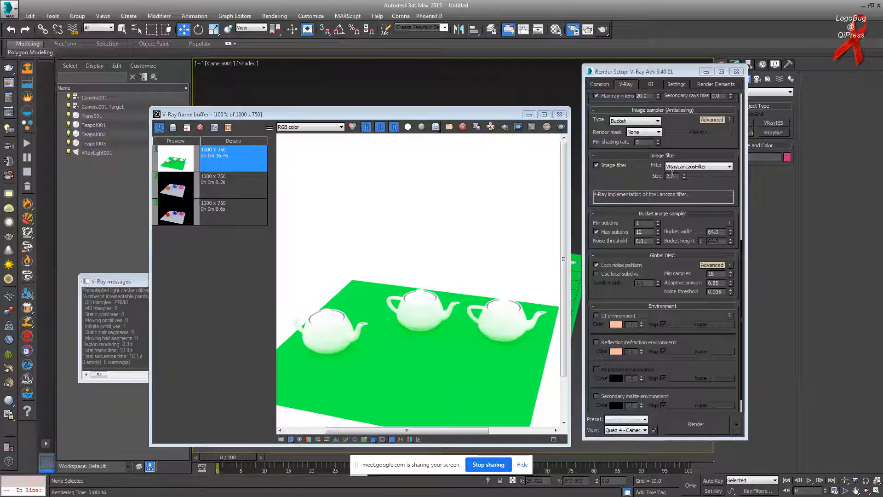
pyautogui.click(640, 190)
pyautogui.scroll(10, 640, 190)
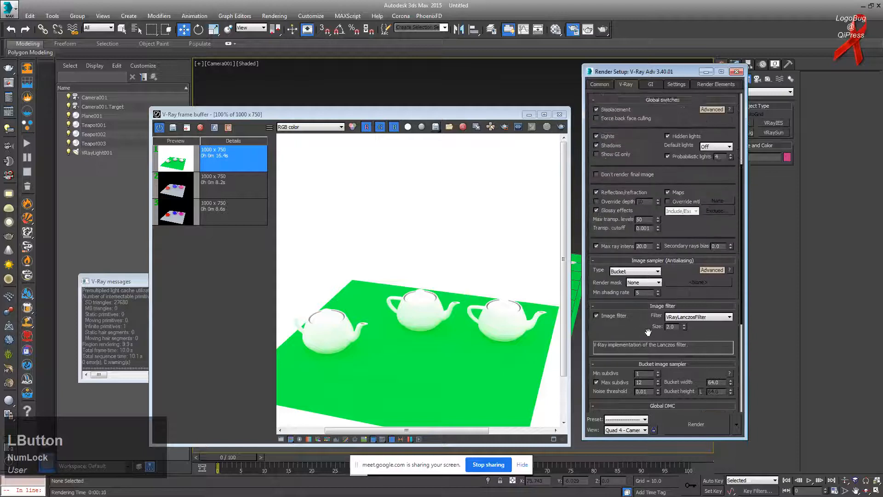
pyautogui.click(406, 315)
pyautogui.scroll(4, 418, 334)
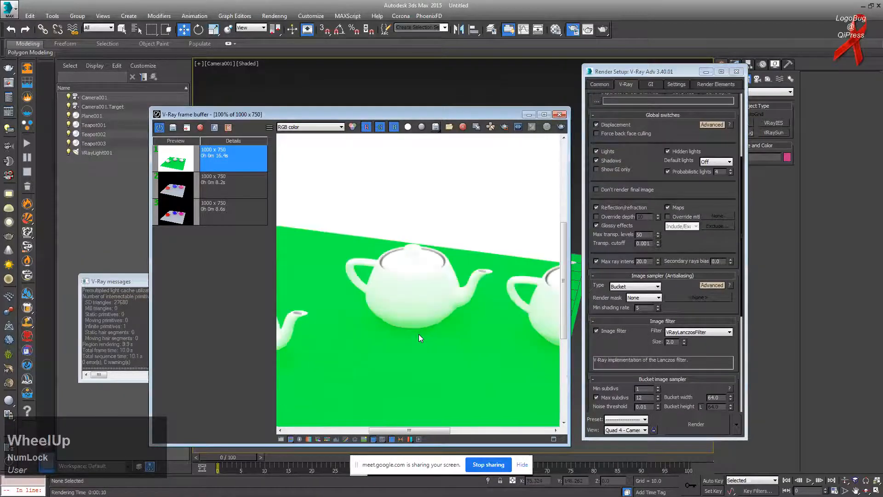
pyautogui.scroll(-1, 416, 281)
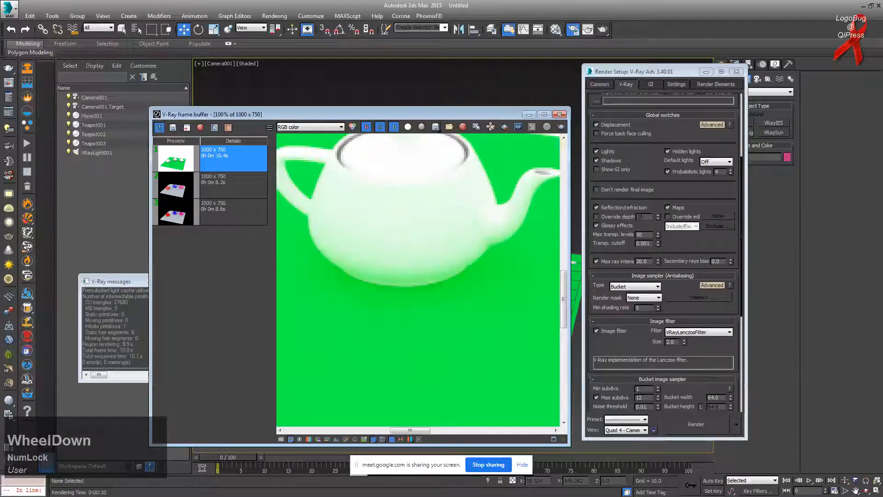
pyautogui.click(174, 128)
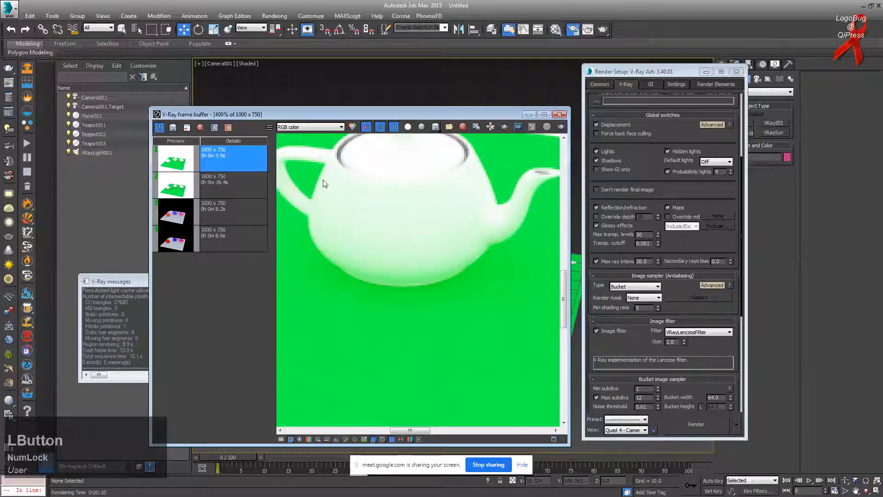
# Step: Compare the earlier 16.4 s render as A against the new render as B with the split divider
pyautogui.click(228, 182)
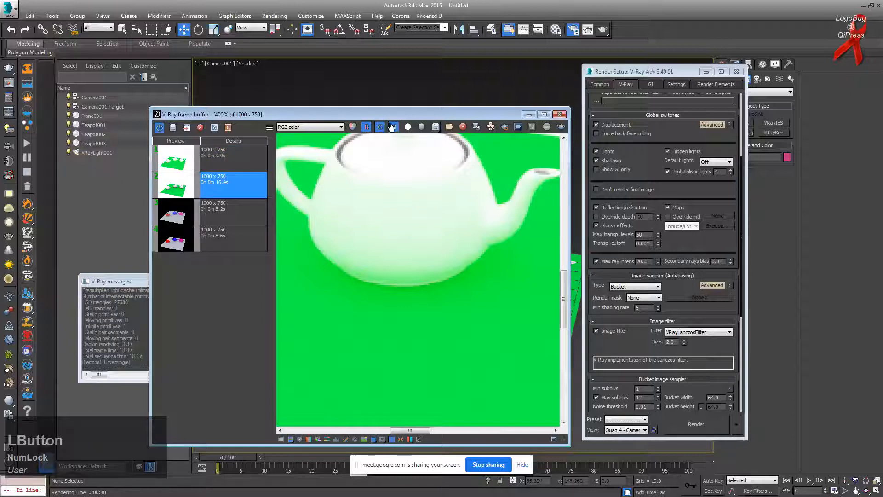
pyautogui.click(214, 128)
pyautogui.click(229, 148)
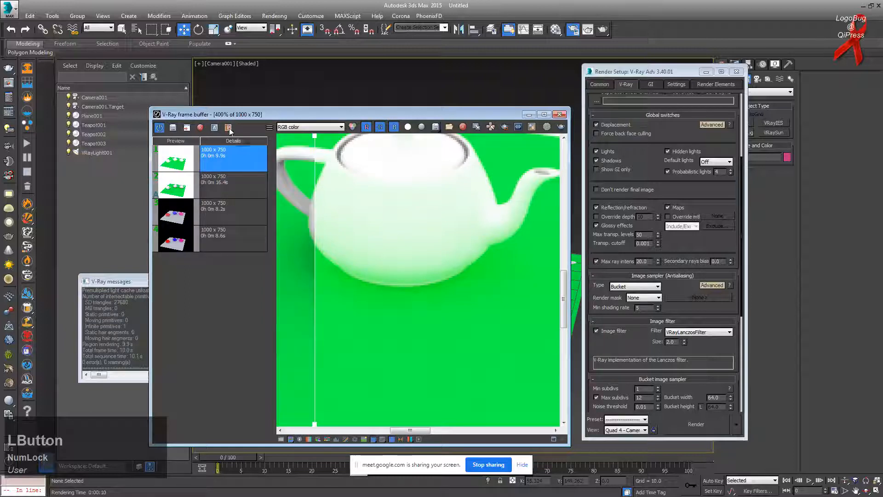
pyautogui.click(229, 128)
pyautogui.moveTo(313, 135); pyautogui.dragTo(389, 244)
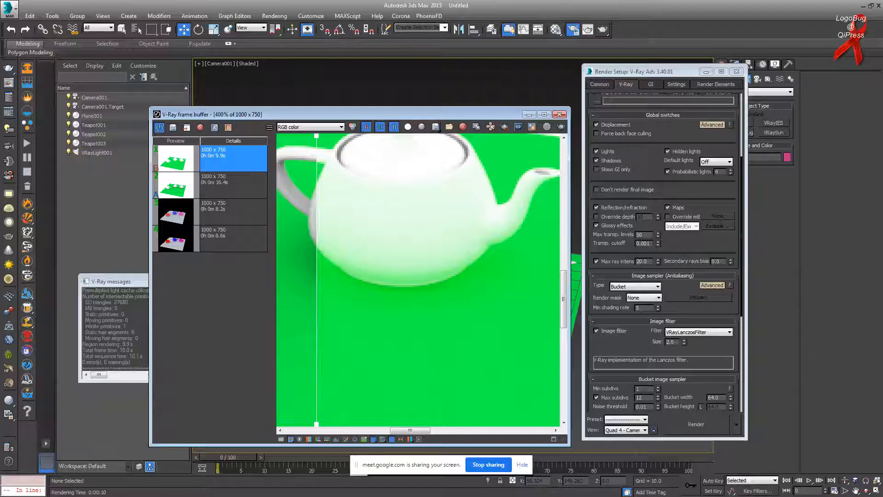
pyautogui.hotkey('alt', 'Tab')
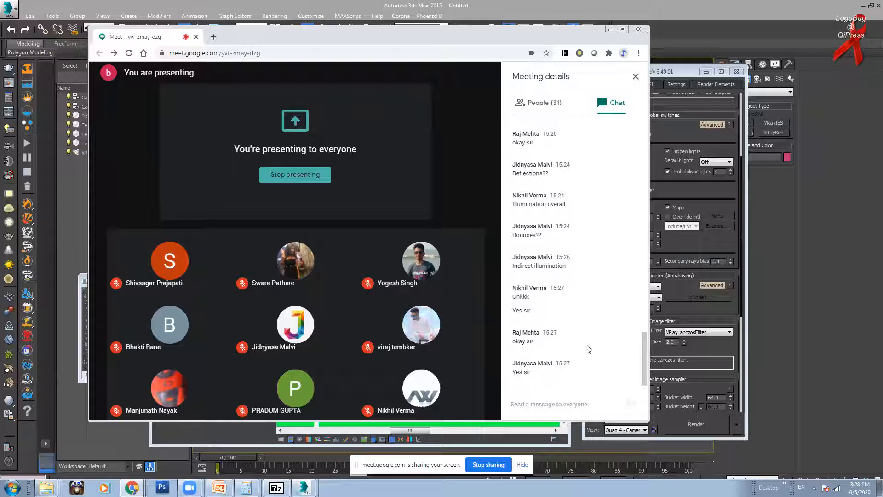
# Step: Close the frame buffer, show the camera view in wireframe, and delete then restore VRayLight001
pyautogui.click(612, 30)
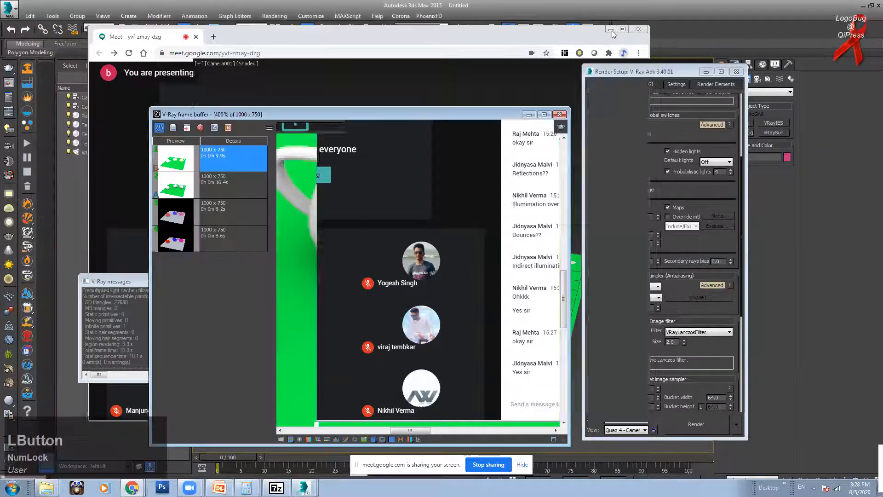
pyautogui.scroll(-2, 395, 257)
pyautogui.scroll(1, 396, 257)
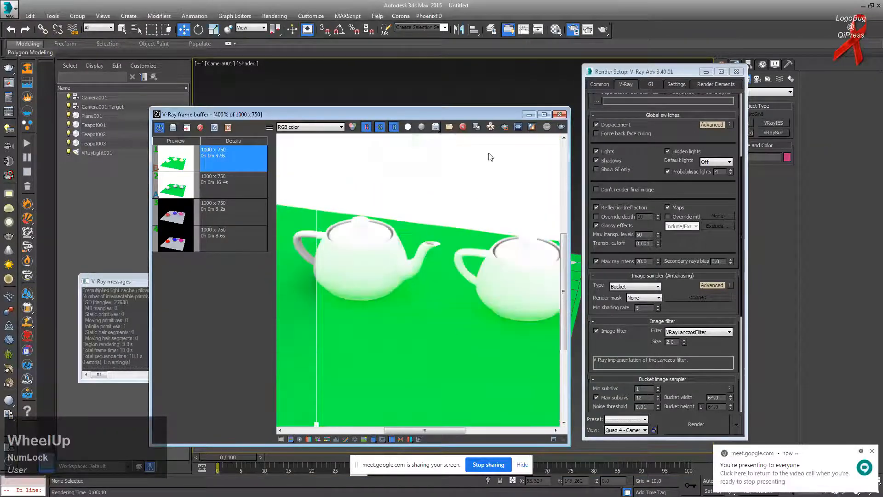
pyautogui.click(559, 114)
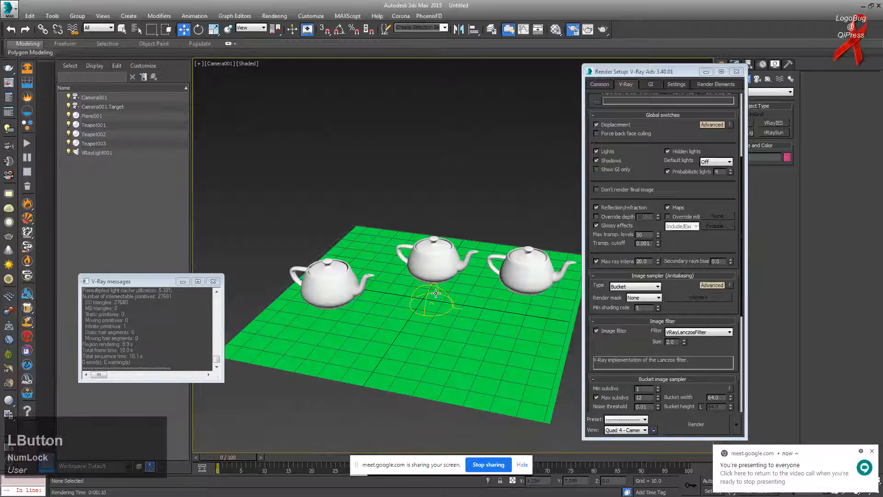
pyautogui.click(122, 29)
pyautogui.press('F3')
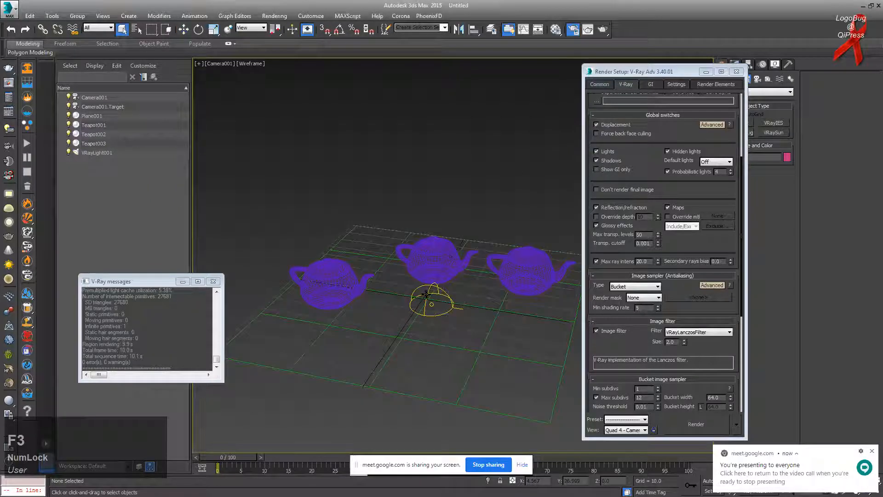
pyautogui.click(428, 298)
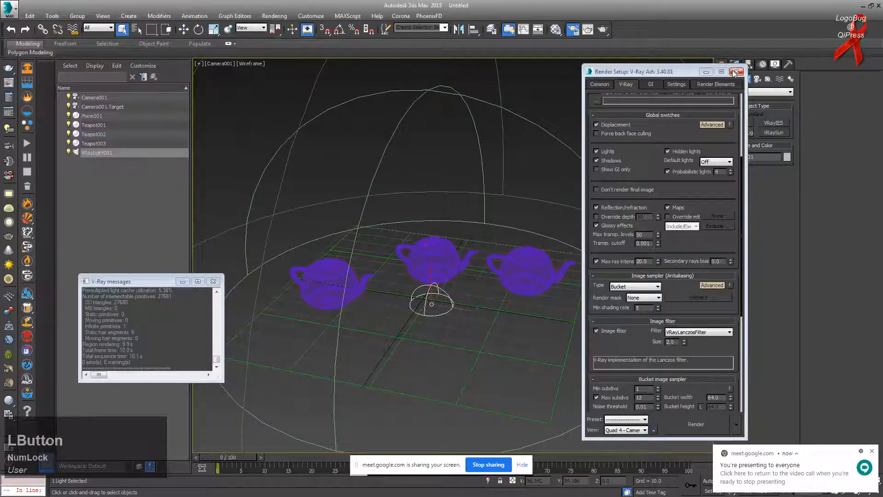
pyautogui.press('Delete')
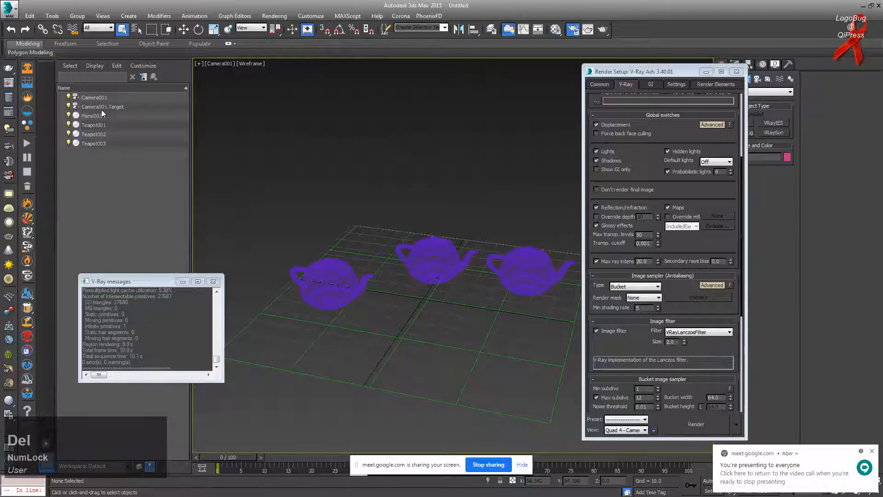
pyautogui.hotkey('ctrl', 'z')
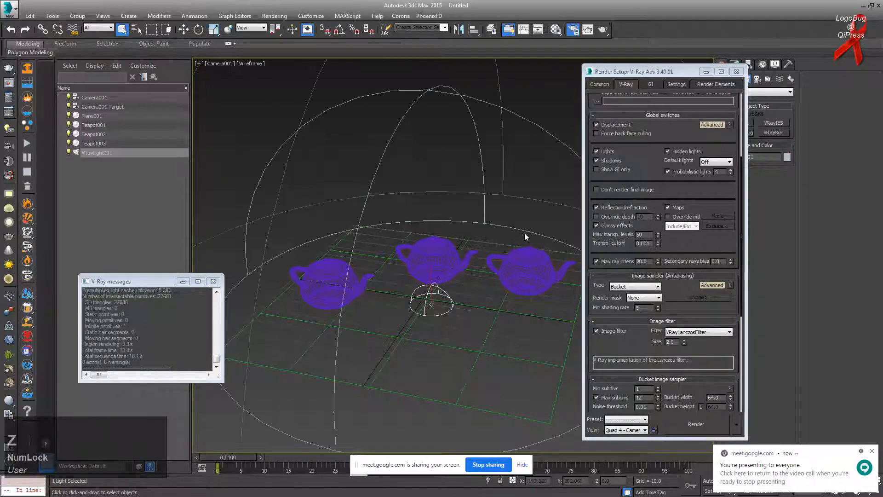
# Step: Turn off global illumination in the V-Ray render settings
pyautogui.click(707, 72)
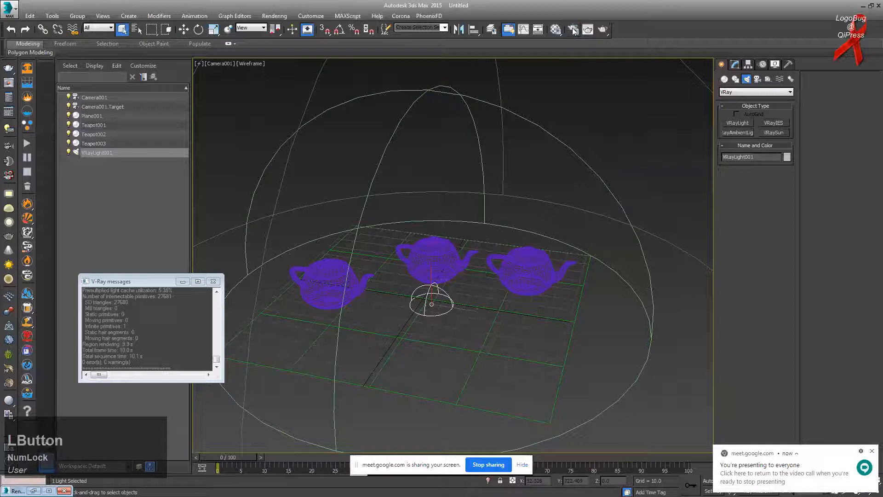
pyautogui.click(574, 29)
pyautogui.click(612, 108)
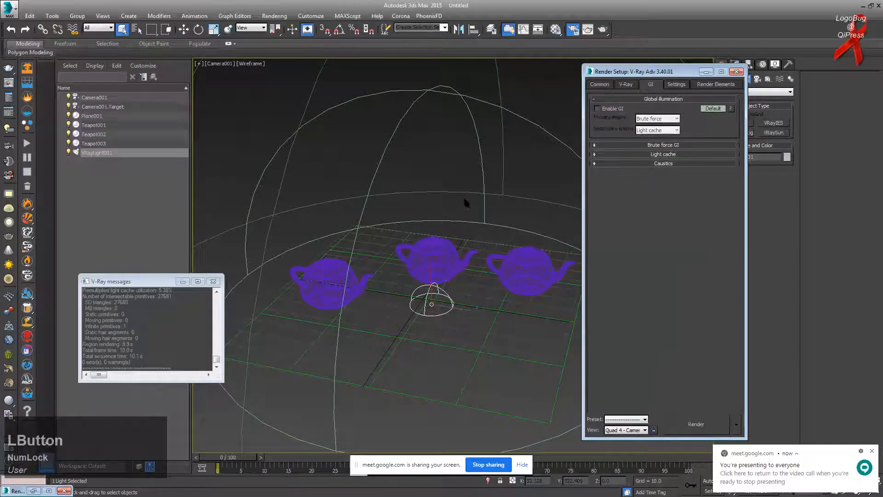
pyautogui.click(626, 86)
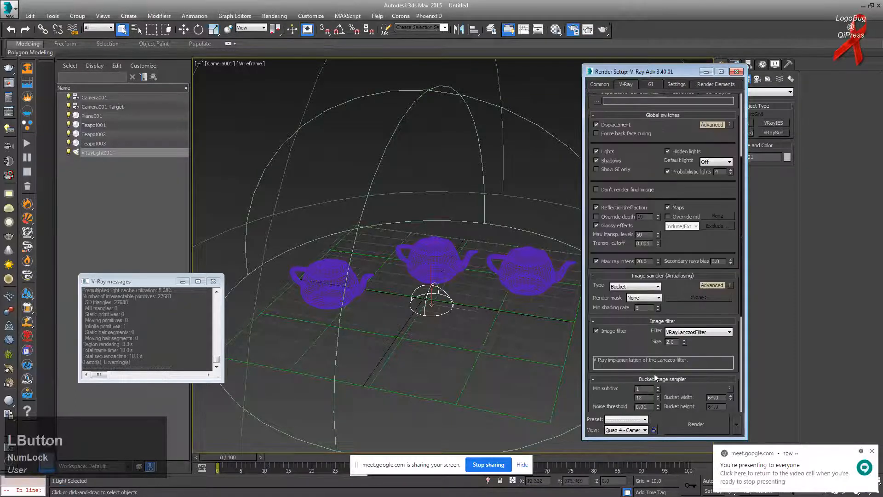
# Step: Set V-Ray colour mapping type to Linear multiply and return to the meeting
pyautogui.moveTo(654, 374); pyautogui.dragTo(601, 284)
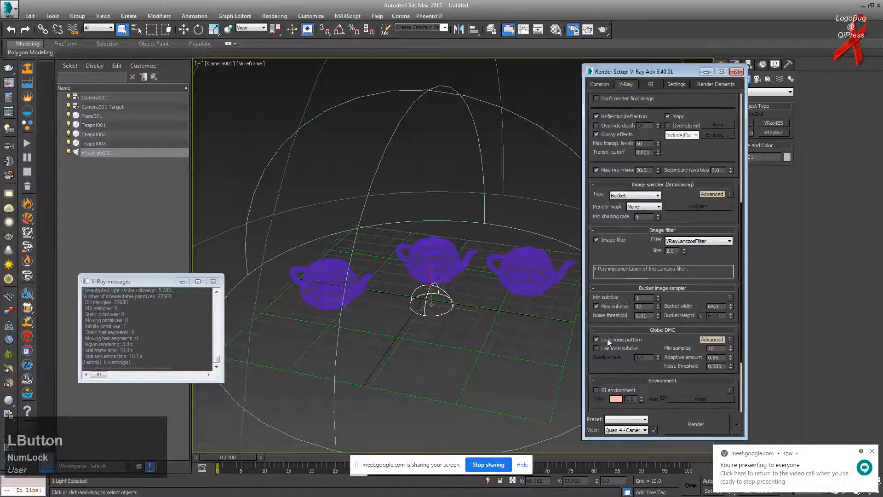
pyautogui.scroll(-3, 607, 338)
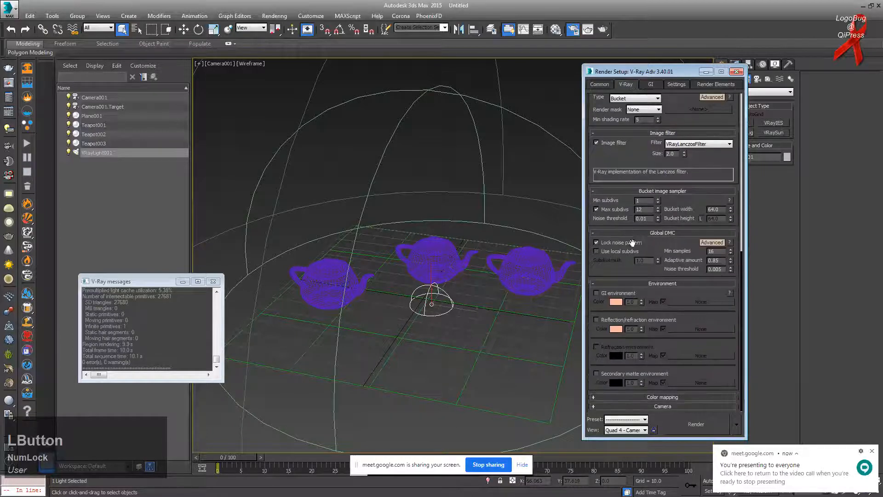
pyautogui.click(661, 397)
pyautogui.moveTo(652, 74); pyautogui.dragTo(653, 42)
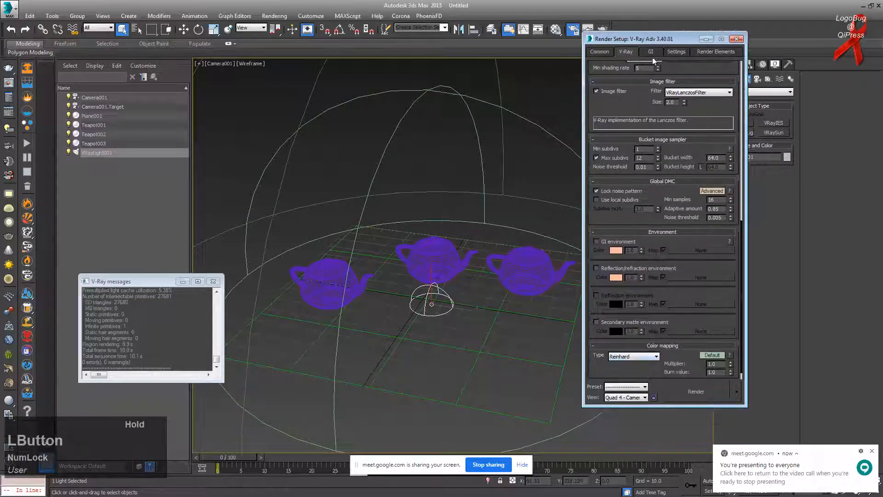
pyautogui.scroll(-1, 623, 328)
pyautogui.click(630, 345)
pyautogui.click(632, 352)
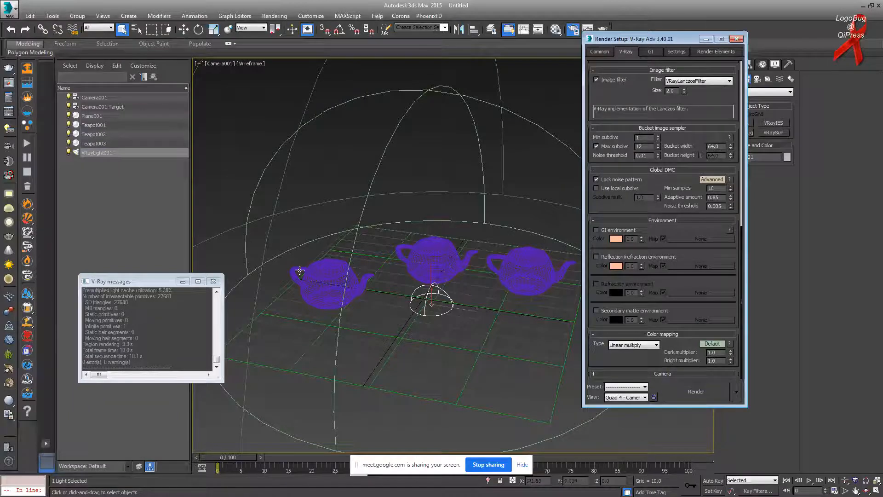
pyautogui.hotkey('alt', 'Tab')
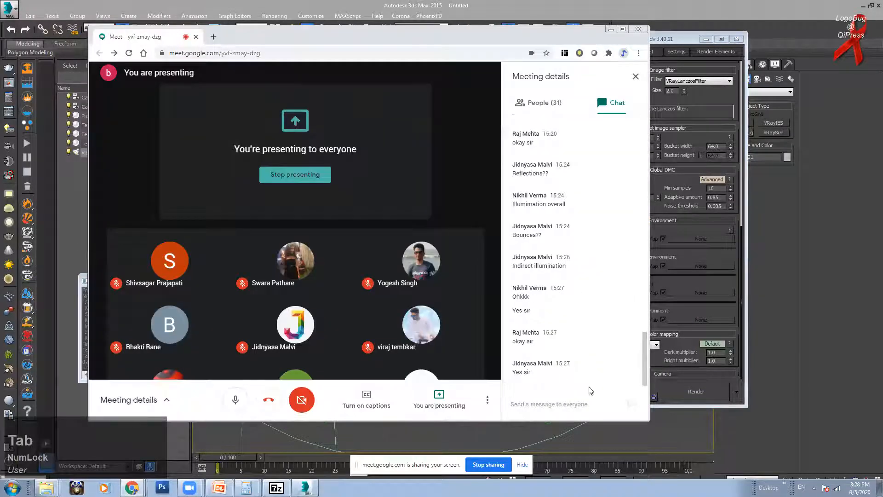
# Step: Send everyone in the Meet chat a participant's name, then return to 3ds Max Render Setup
pyautogui.click(581, 399)
pyautogui.press('Return')
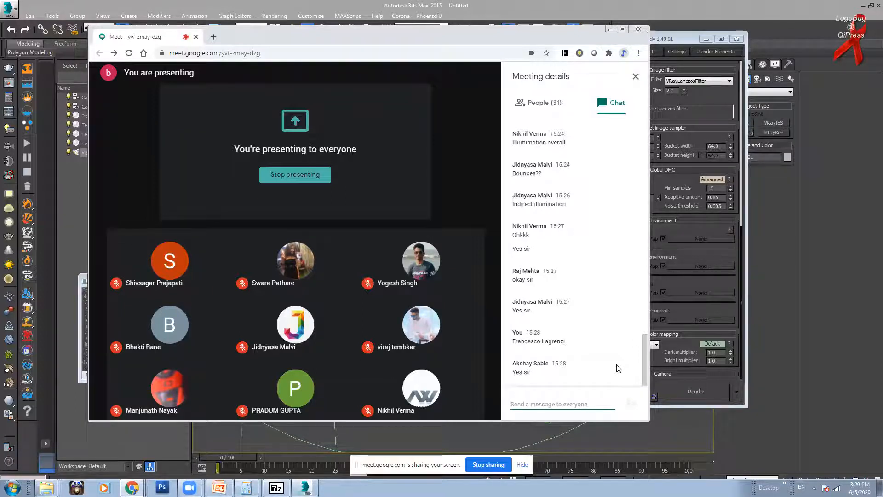
pyautogui.click(687, 43)
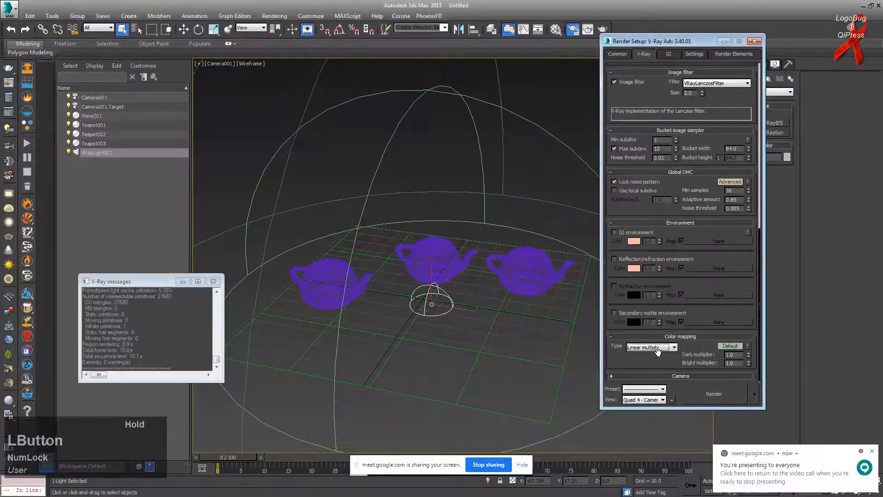
# Step: Keep Linear multiply as the colour mapping type and enlarge the Render Setup window
pyautogui.click(656, 348)
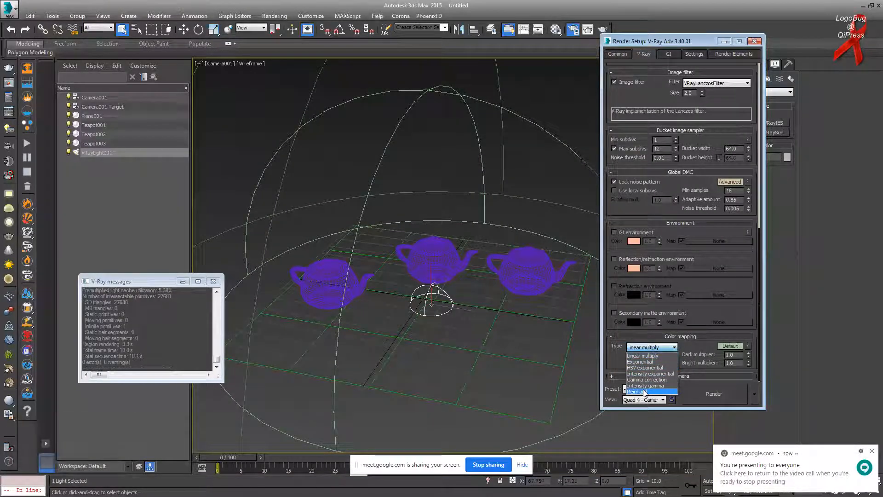
pyautogui.click(640, 356)
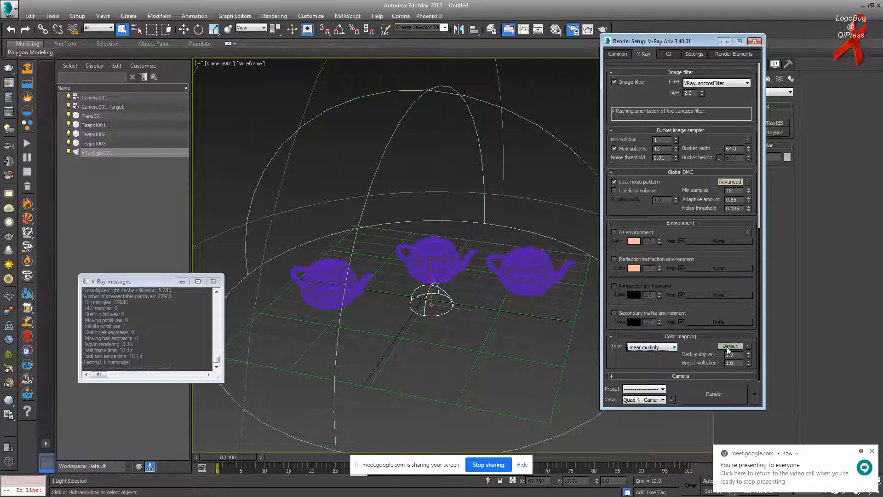
pyautogui.moveTo(677, 35); pyautogui.dragTo(676, 7)
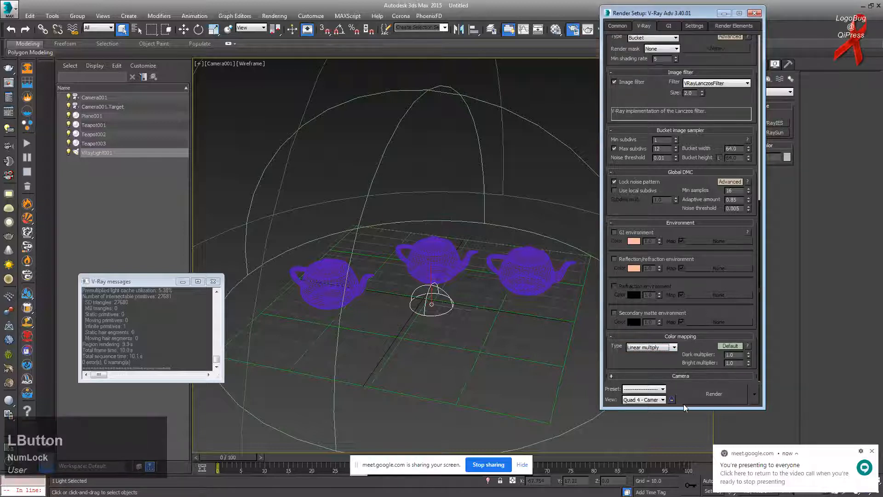
pyautogui.moveTo(683, 407); pyautogui.dragTo(684, 431)
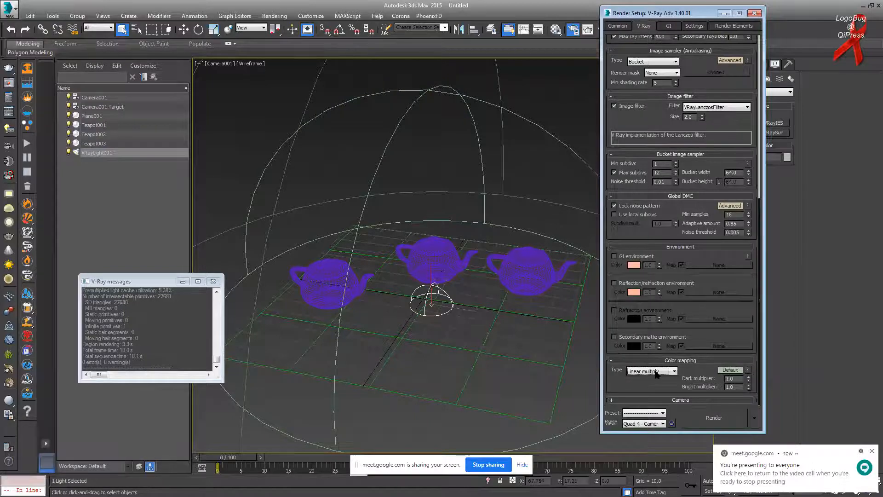
# Step: Show advanced colour mapping and enable sub-pixel mapping and clamp output at 1.0
pyautogui.click(728, 369)
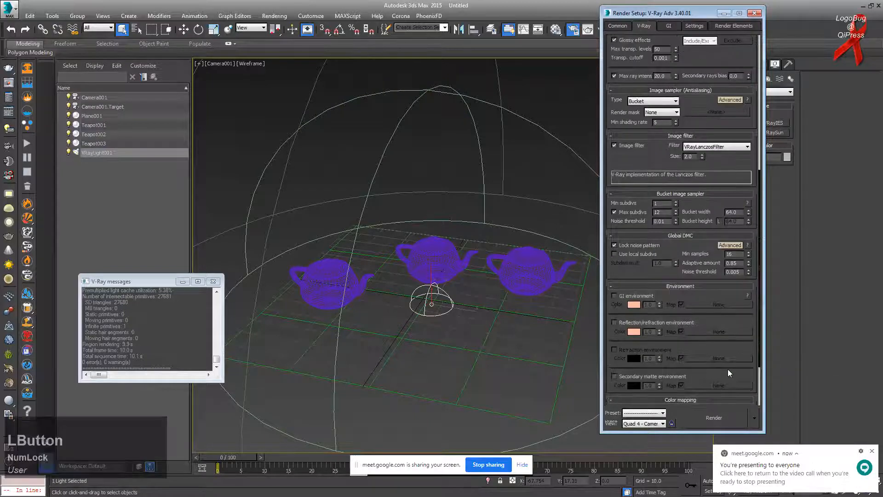
pyautogui.scroll(-2, 675, 354)
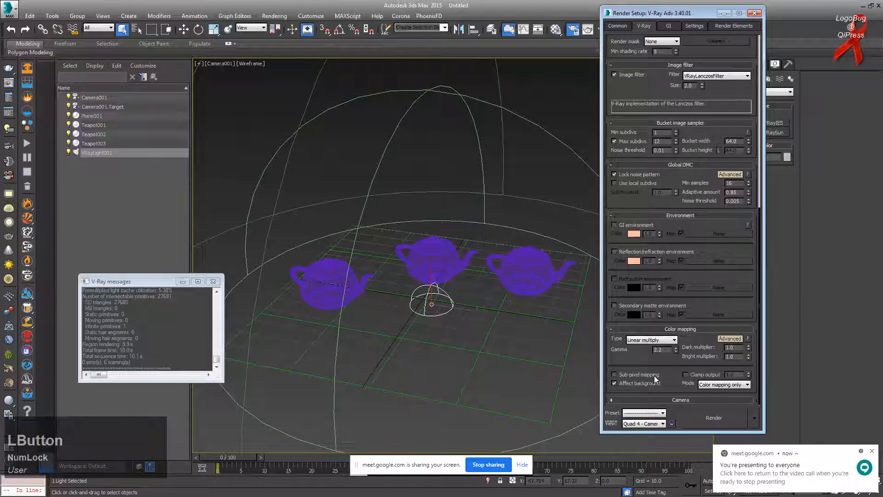
pyautogui.moveTo(657, 380)
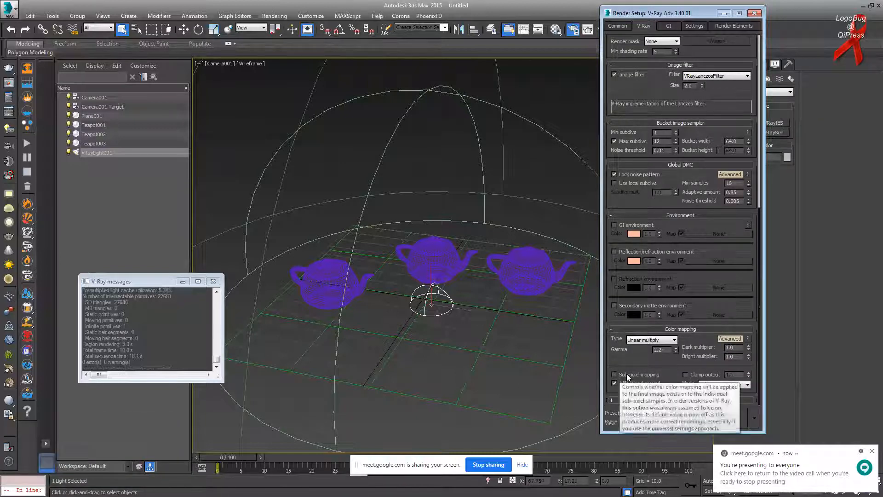
pyautogui.click(661, 374)
pyautogui.click(685, 375)
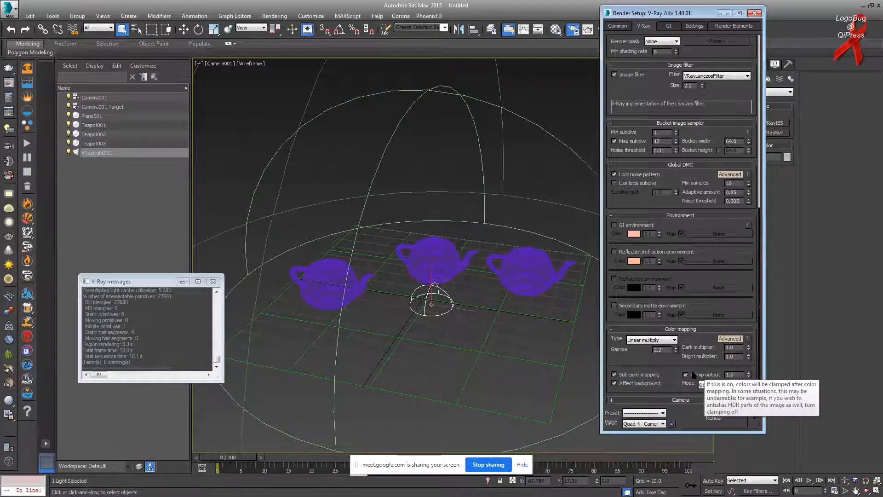
pyautogui.click(695, 375)
pyautogui.click(702, 375)
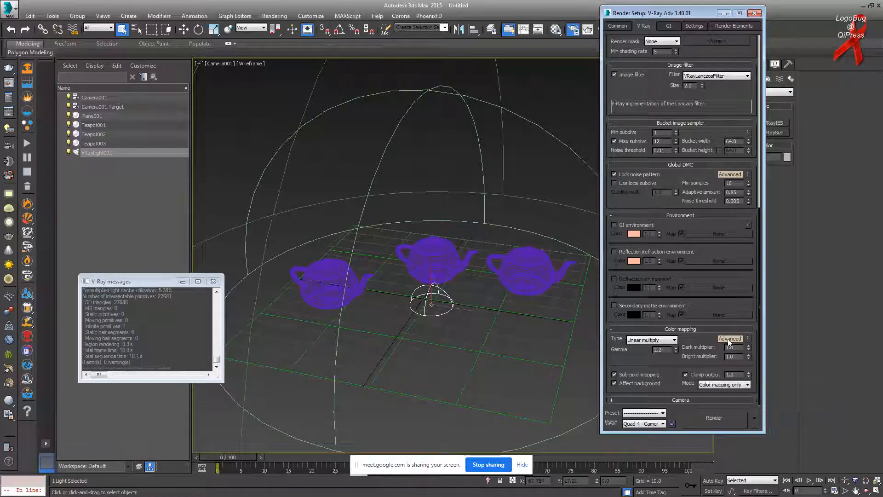
# Step: Adjust the Render Setup rollouts, then switch to the Select and Move tool
pyautogui.click(631, 365)
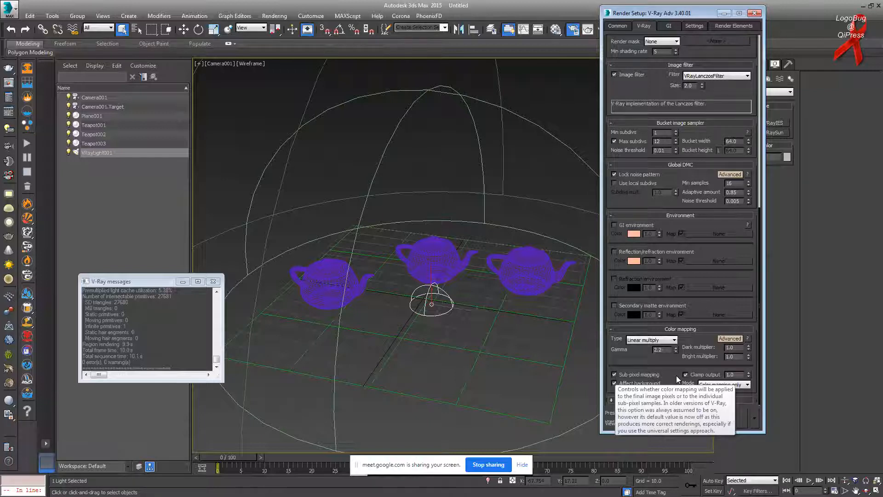
pyautogui.moveTo(635, 194); pyautogui.dragTo(654, 282)
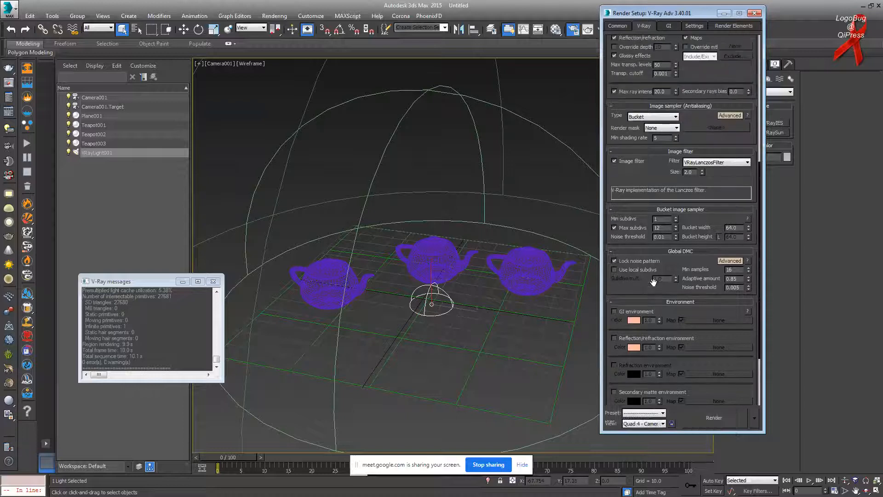
pyautogui.moveTo(707, 234); pyautogui.dragTo(713, 332)
pyautogui.moveTo(707, 134); pyautogui.dragTo(709, 234)
pyautogui.moveTo(700, 278); pyautogui.dragTo(702, 49)
pyautogui.moveTo(635, 258); pyautogui.dragTo(636, 211)
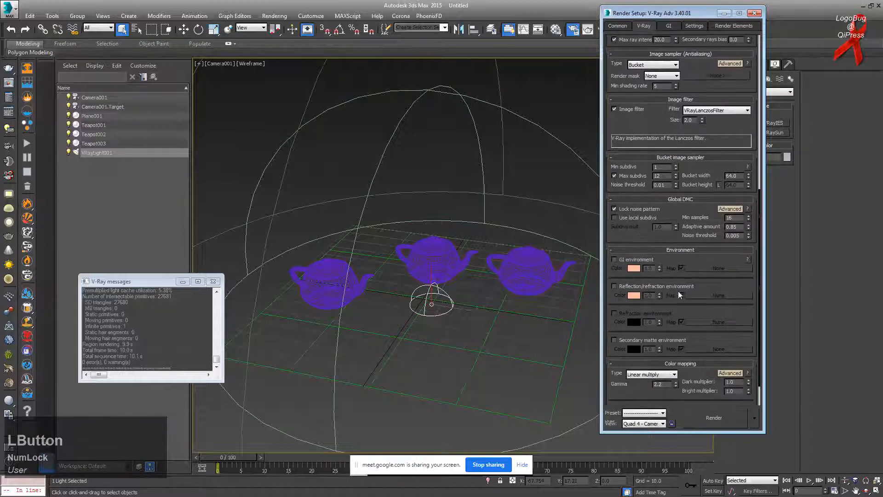
pyautogui.moveTo(630, 306); pyautogui.dragTo(628, 272)
pyautogui.click(184, 29)
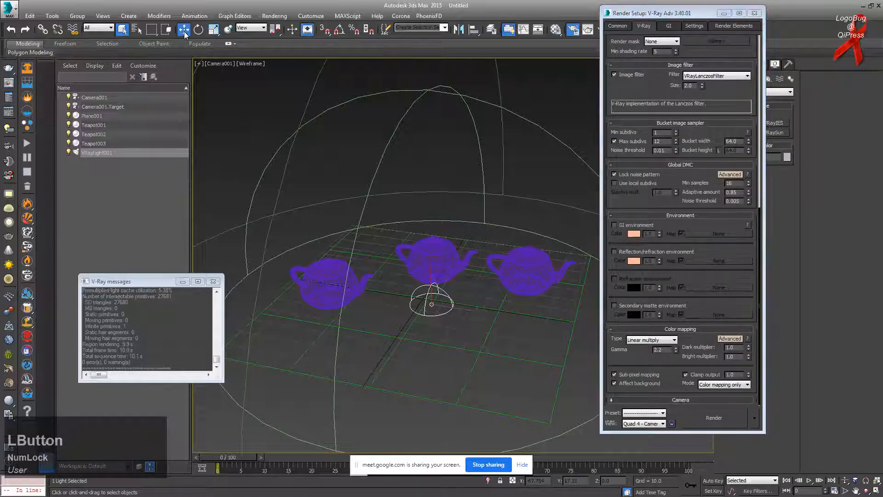
# Step: Select the VRayLight001 dome light in the viewport and delete it
pyautogui.click(670, 26)
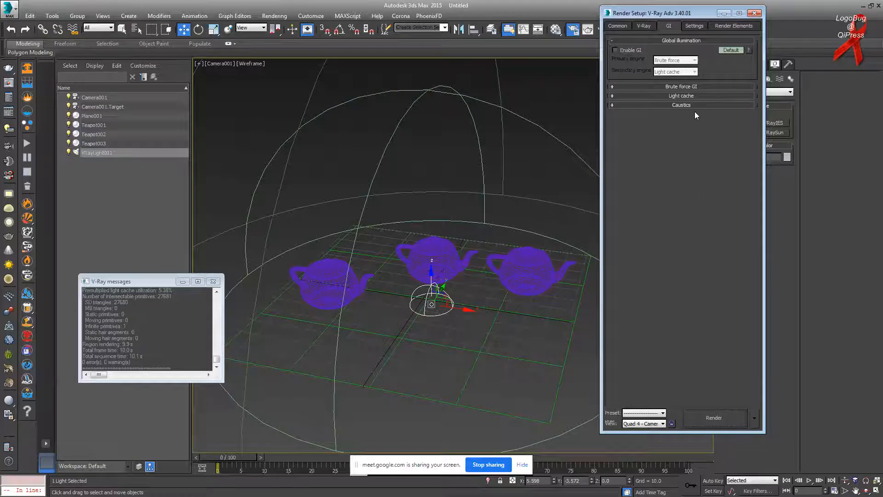
pyautogui.click(644, 26)
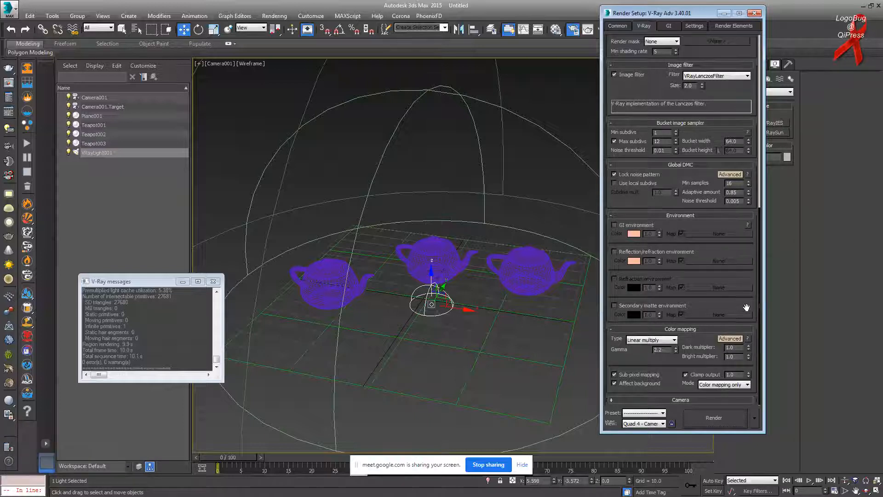
pyautogui.click(561, 189)
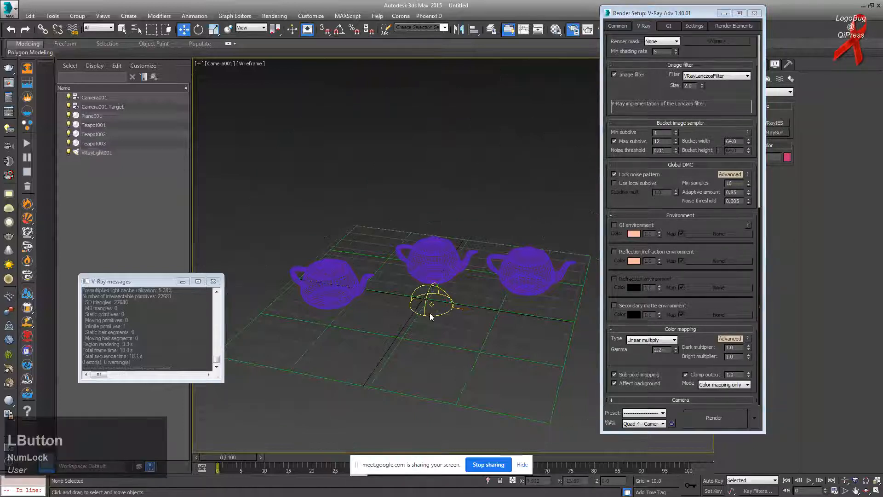
pyautogui.press('Delete')
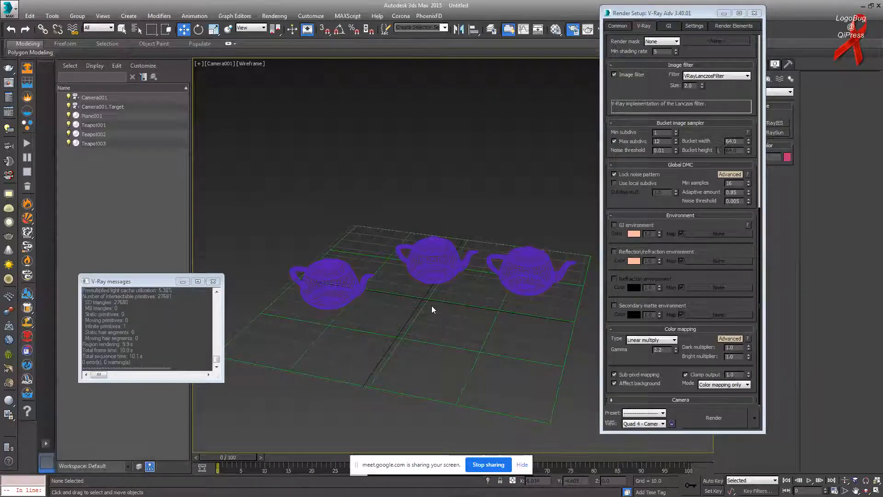
# Step: Enable the GI environment override and assign it a VRayHDRI map (Map #2)
pyautogui.click(614, 225)
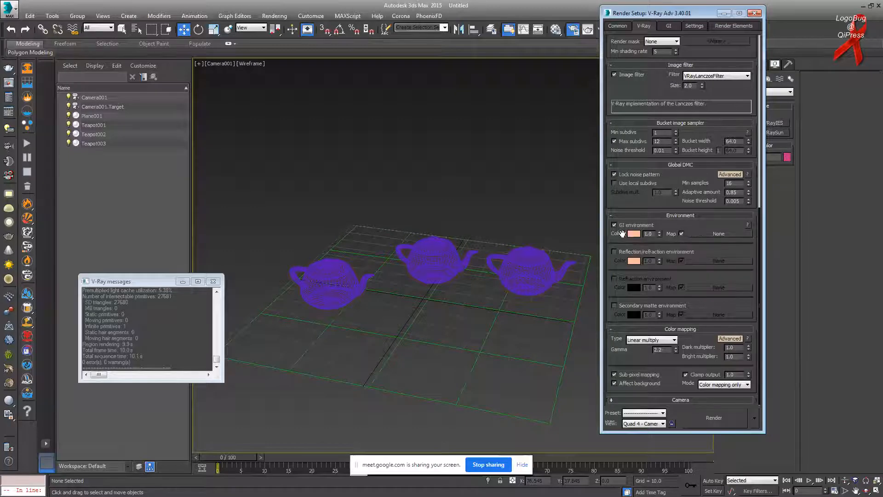
pyautogui.click(710, 234)
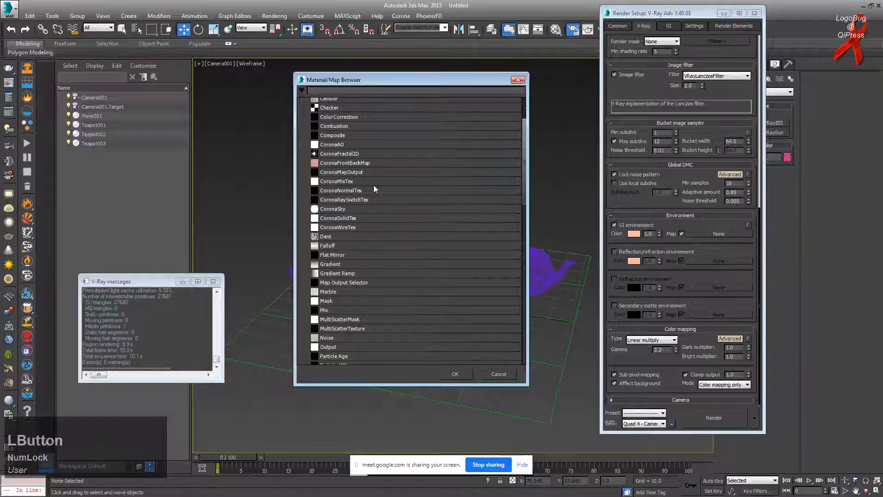
pyautogui.moveTo(524, 140); pyautogui.dragTo(522, 272)
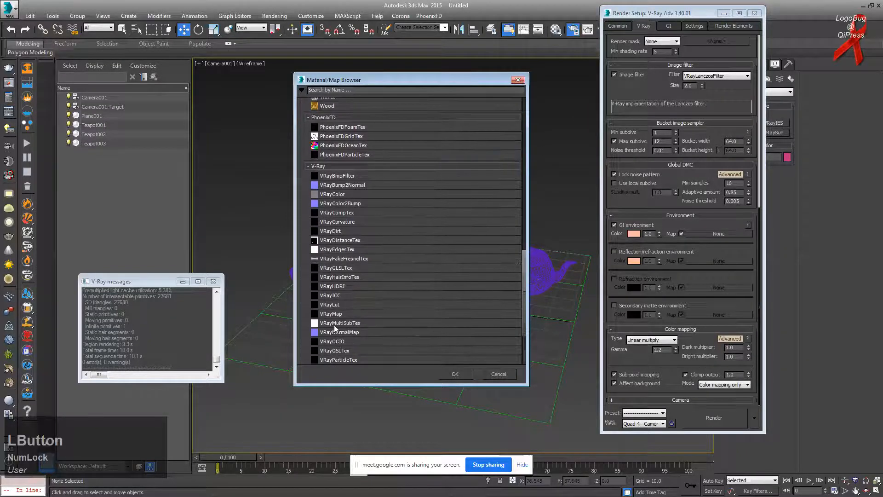
pyautogui.click(334, 288)
pyautogui.doubleClick(334, 288)
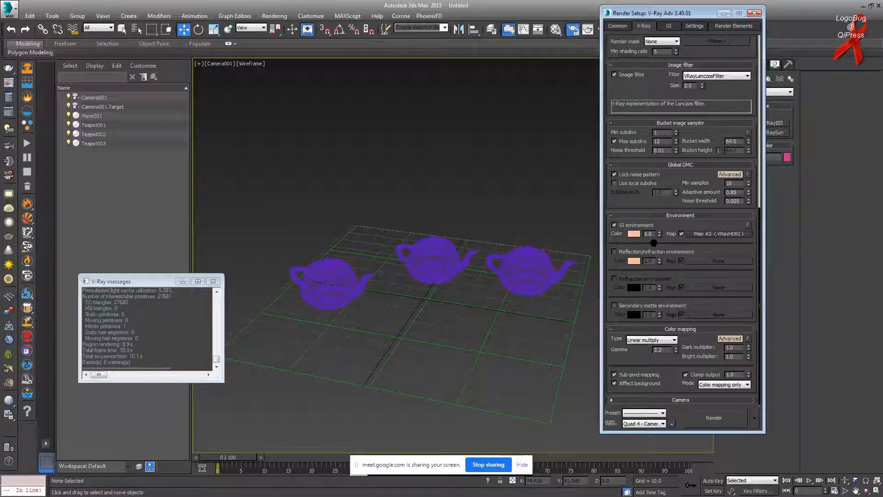
# Step: Enable the reflection/refraction environment and give it the HDRI Map #2 as an instance
pyautogui.click(614, 252)
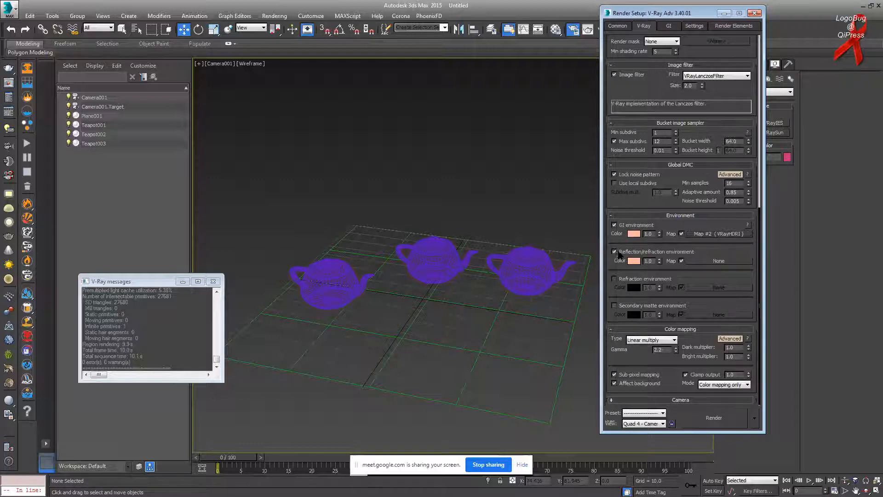
pyautogui.moveTo(716, 235); pyautogui.dragTo(719, 261)
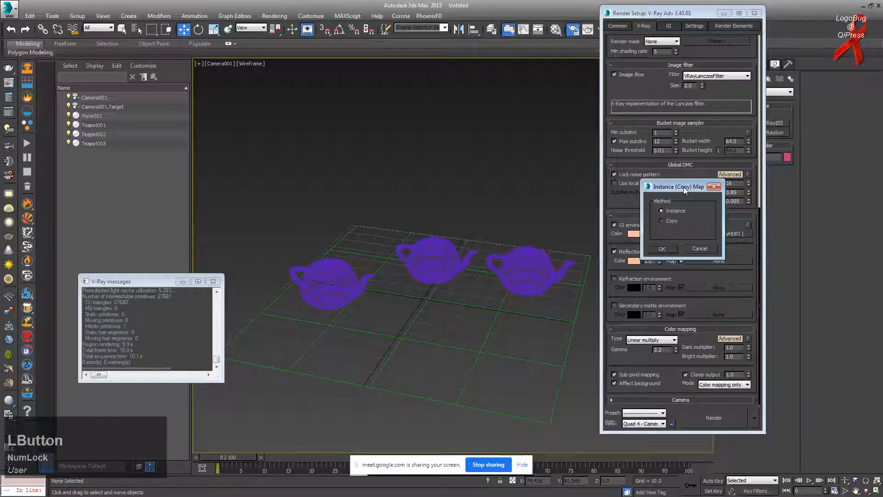
pyautogui.moveTo(683, 187); pyautogui.dragTo(615, 190)
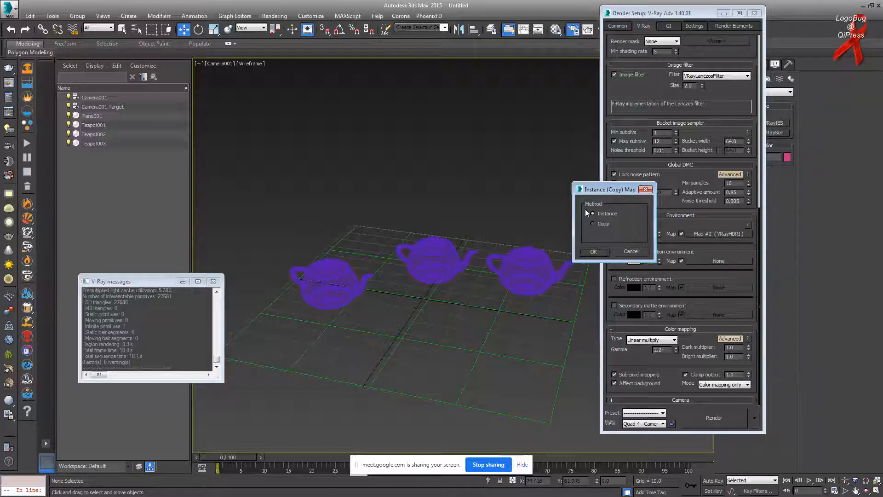
pyautogui.click(594, 251)
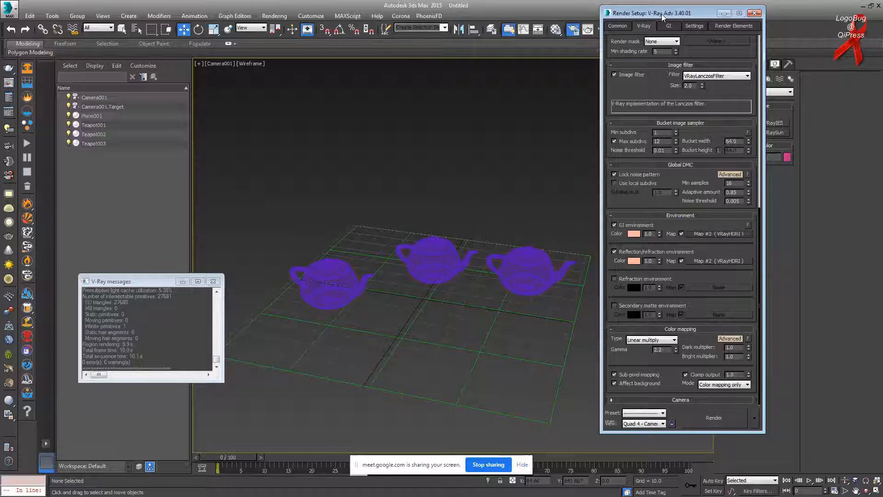
# Step: Turn on global illumination in the GI settings
pyautogui.moveTo(662, 13); pyautogui.dragTo(668, 24)
pyautogui.click(673, 36)
pyautogui.click(637, 60)
# Step: Start a test render and inspect the GI environment's HDRI map
pyautogui.click(657, 36)
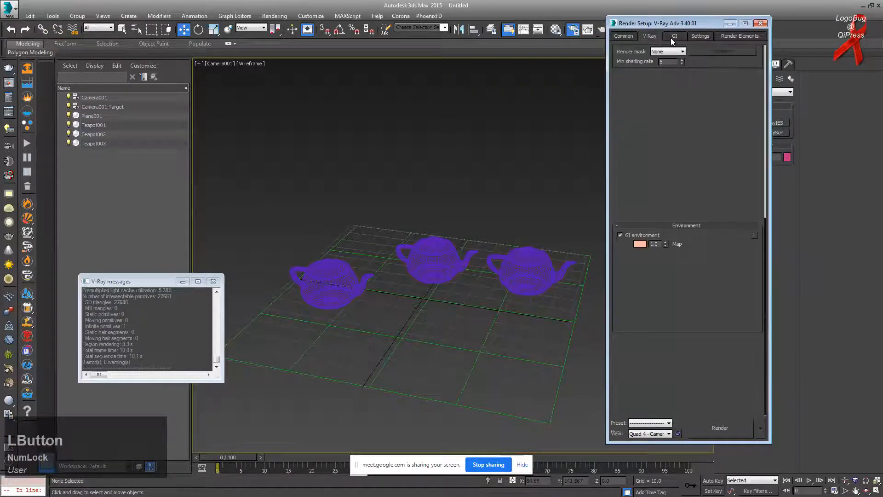
pyautogui.click(587, 29)
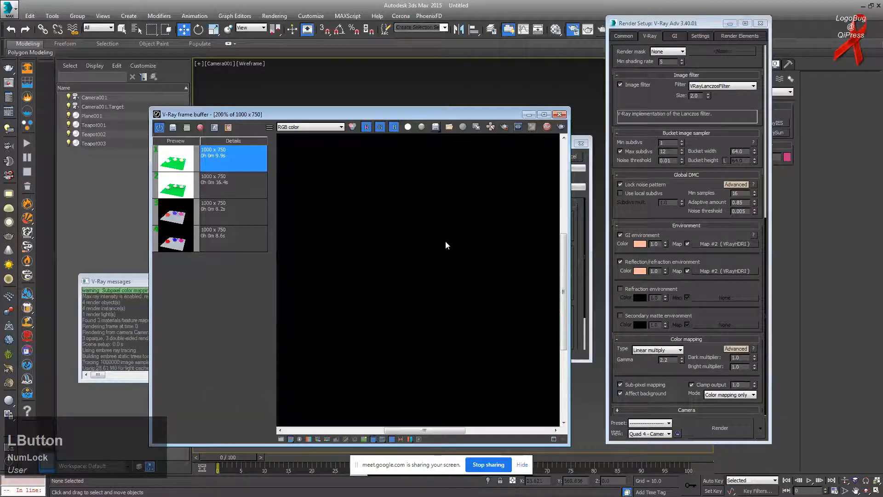
pyautogui.scroll(-2, 446, 245)
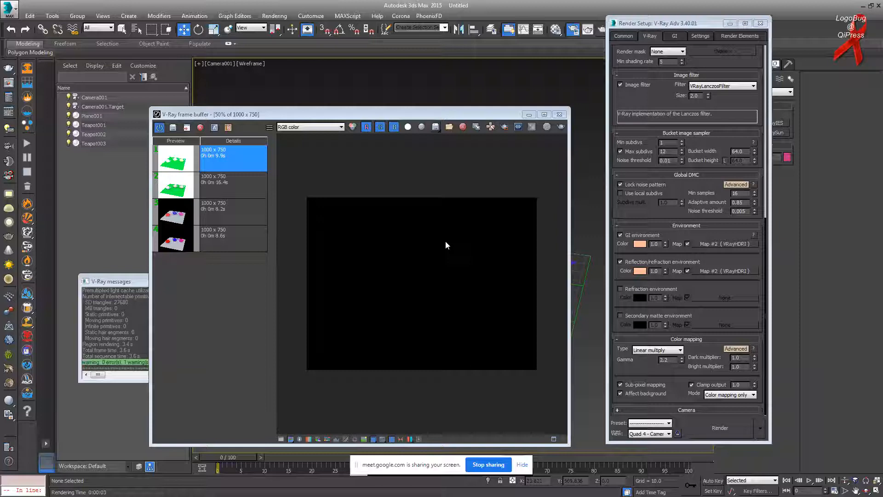
pyautogui.click(708, 244)
pyautogui.click(518, 80)
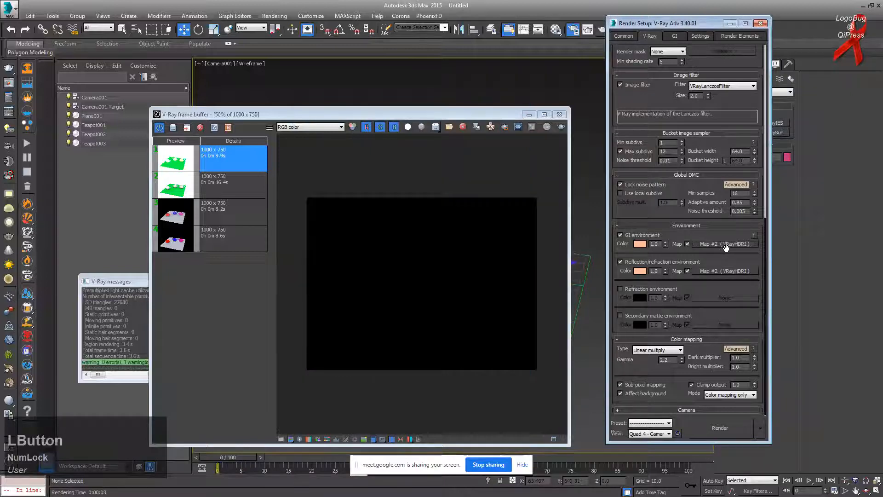
# Step: Instance the VRayHDRI map into a Material Editor slot and browse for its HDR image
pyautogui.click(556, 30)
pyautogui.moveTo(688, 55); pyautogui.dragTo(418, 29)
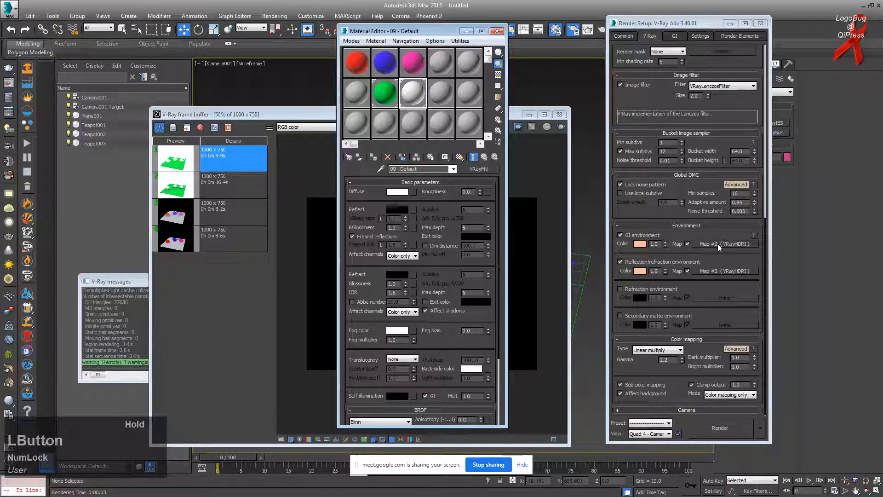
pyautogui.moveTo(716, 249); pyautogui.dragTo(476, 123)
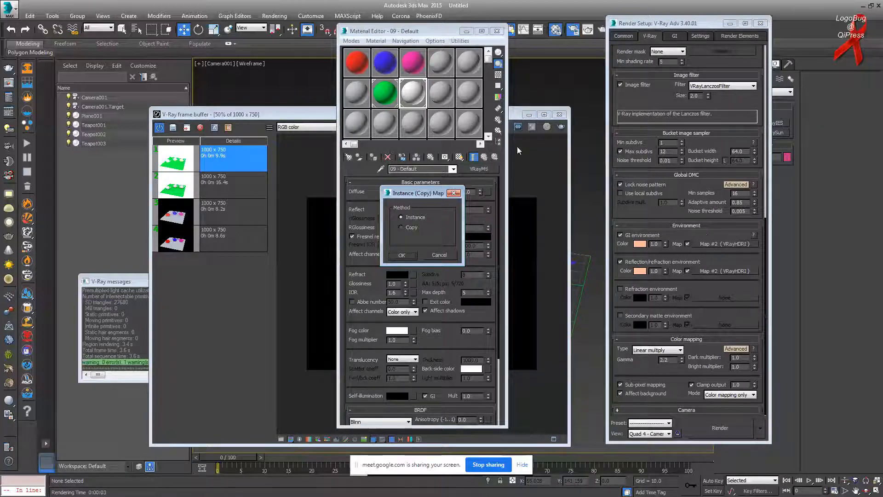
pyautogui.moveTo(417, 193); pyautogui.dragTo(397, 179)
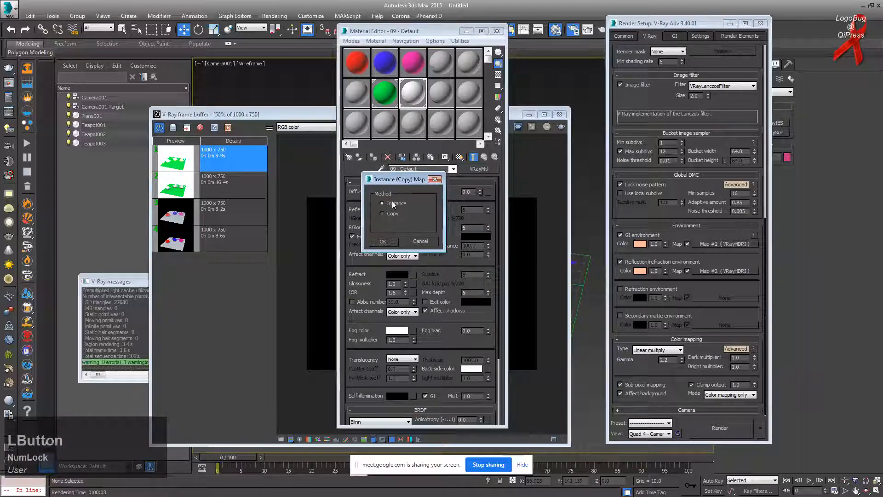
pyautogui.click(390, 242)
pyautogui.click(473, 131)
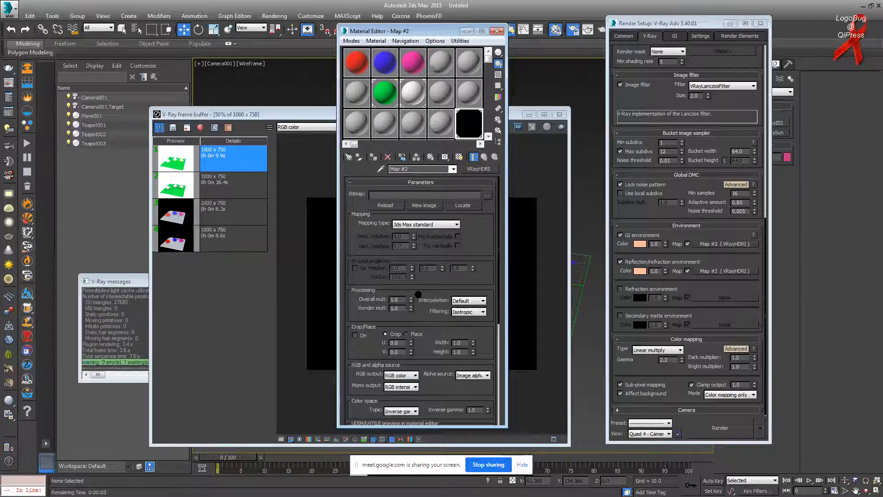
pyautogui.moveTo(380, 329); pyautogui.dragTo(453, 210)
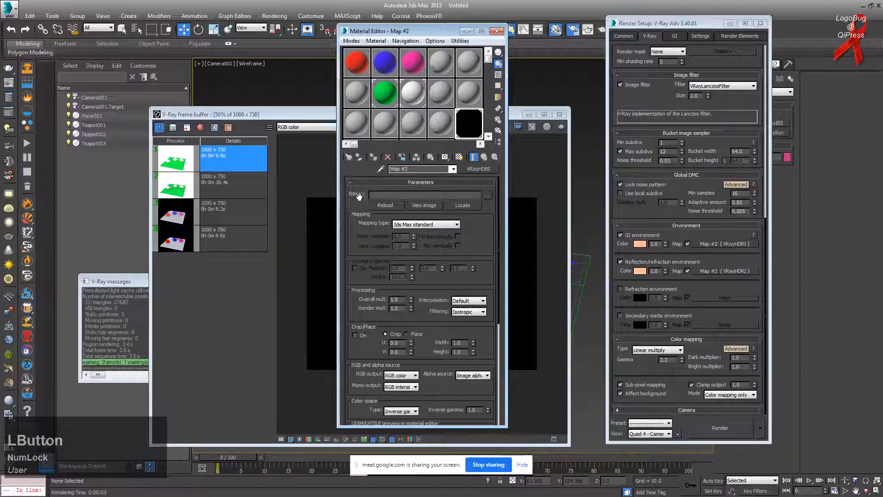
pyautogui.click(487, 197)
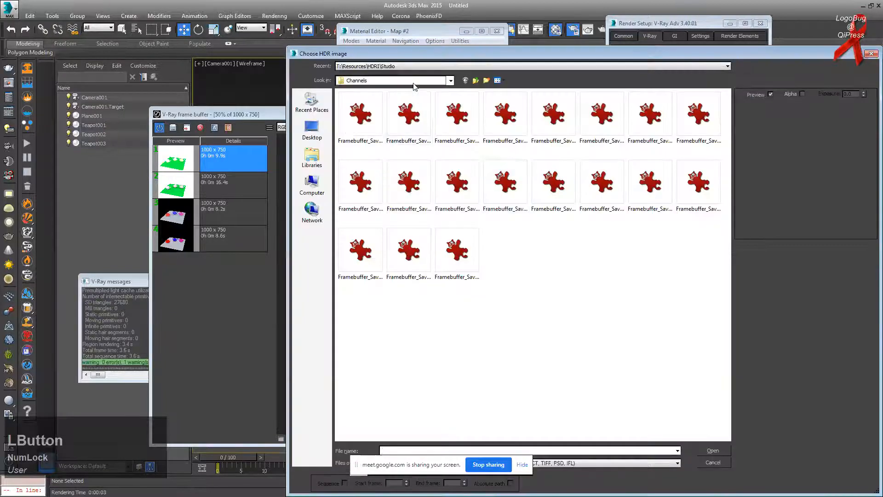
# Step: Load studio003.hdr from T:\Resources\HDRI\Studio into the VRayHDRI map
pyautogui.click(410, 81)
pyautogui.click(386, 157)
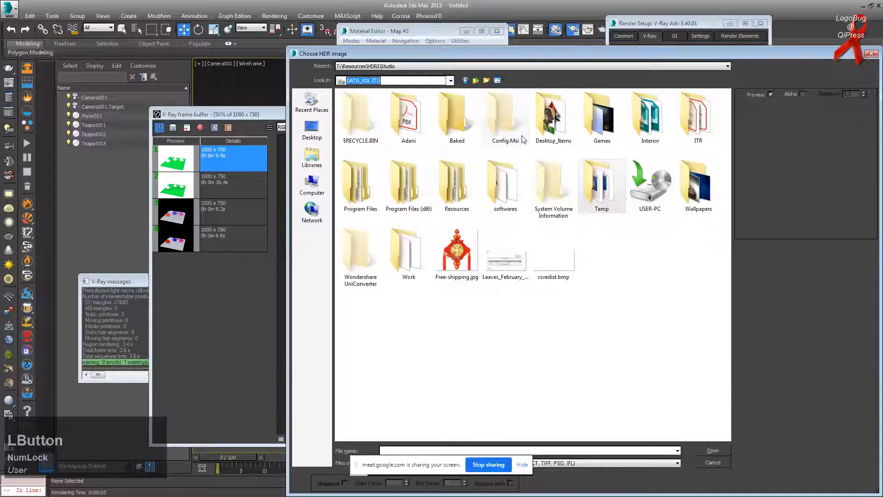
pyautogui.doubleClick(453, 191)
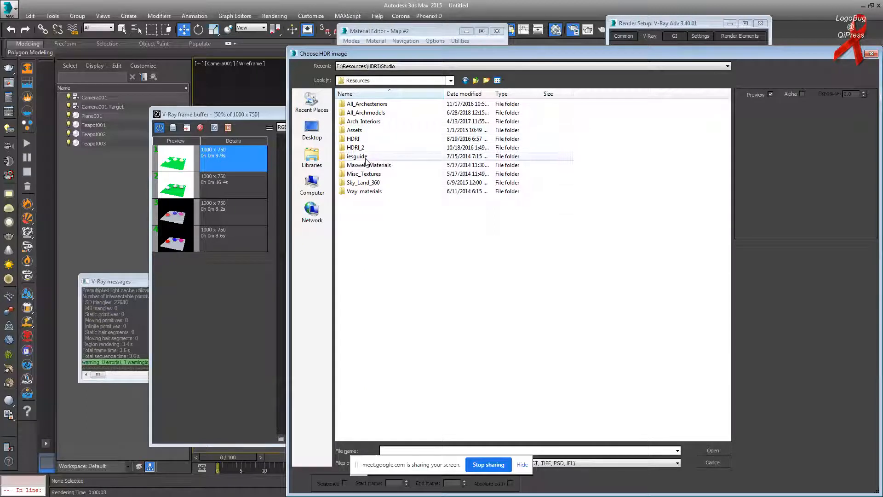
pyautogui.doubleClick(368, 138)
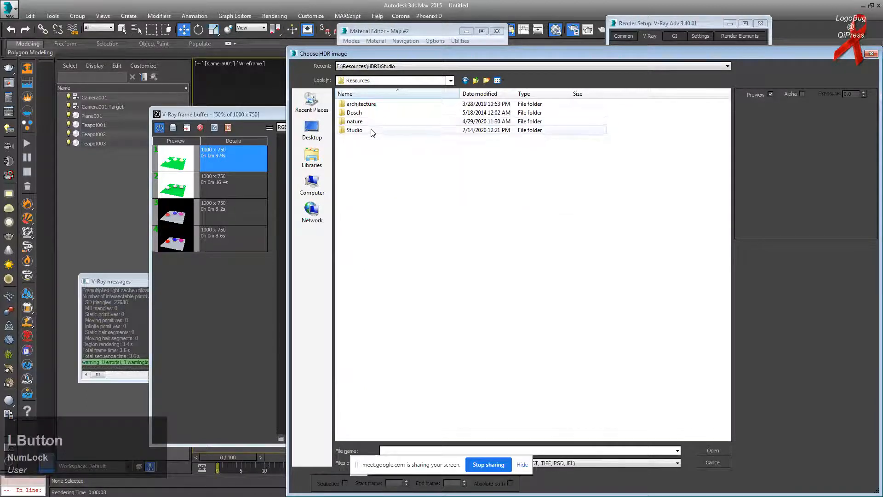
pyautogui.doubleClick(359, 130)
pyautogui.click(409, 186)
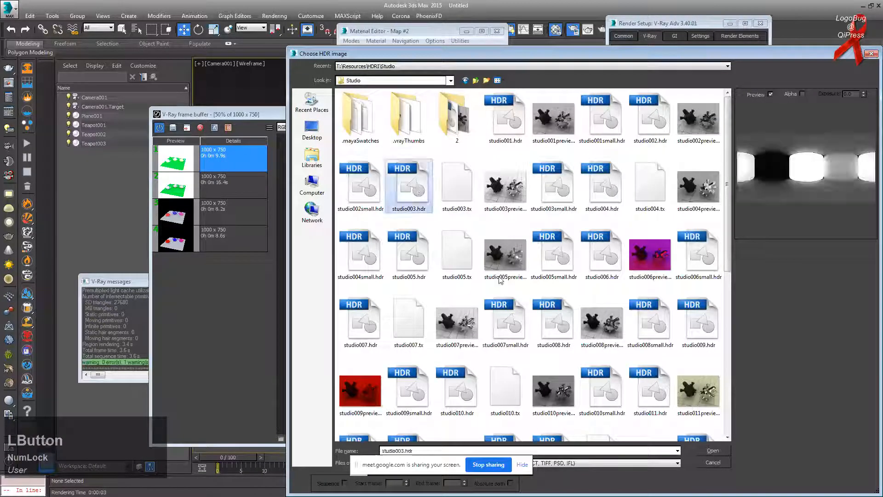
pyautogui.doubleClick(409, 187)
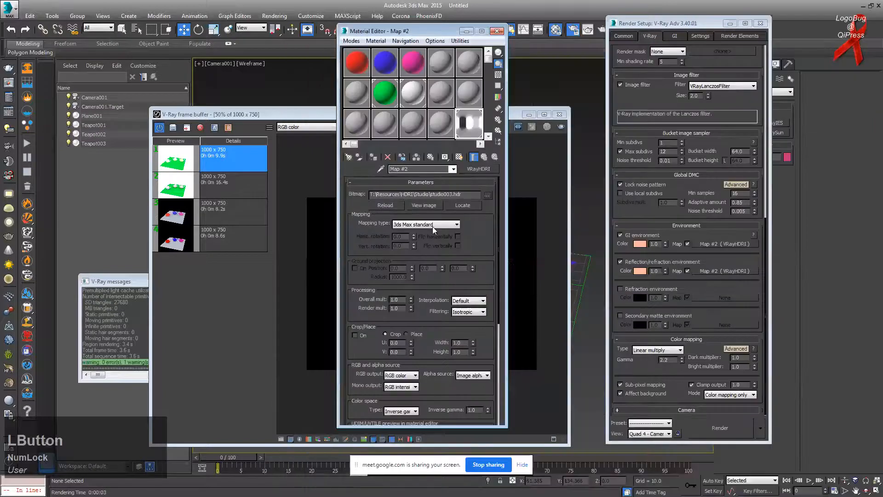
# Step: Glance at the video call, then bring 3ds Max's render window back to the front
pyautogui.hotkey('alt', 'Tab')
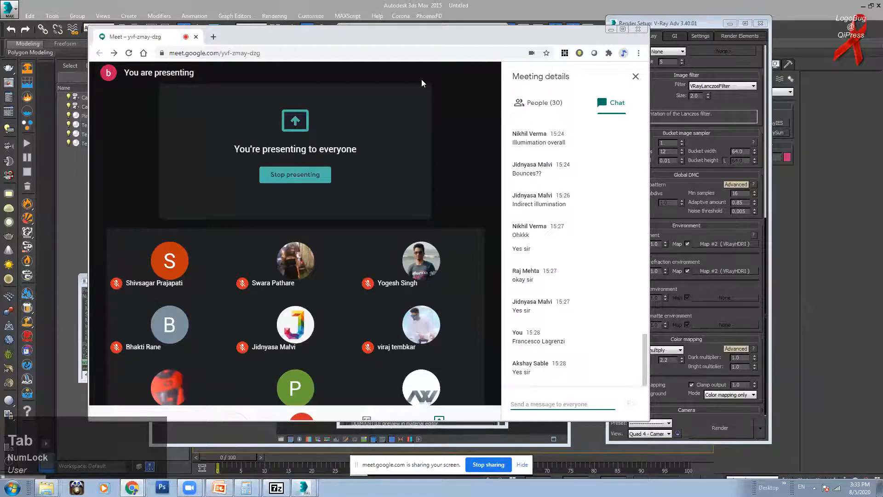
pyautogui.click(611, 29)
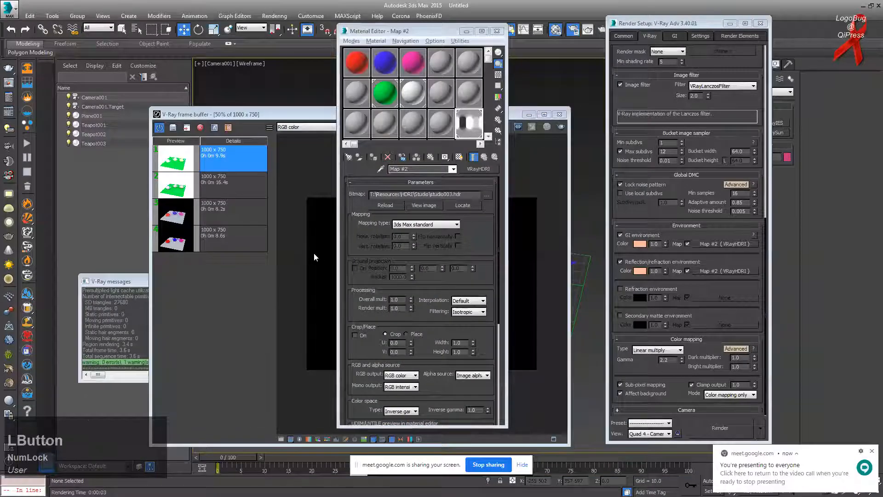
pyautogui.click(315, 257)
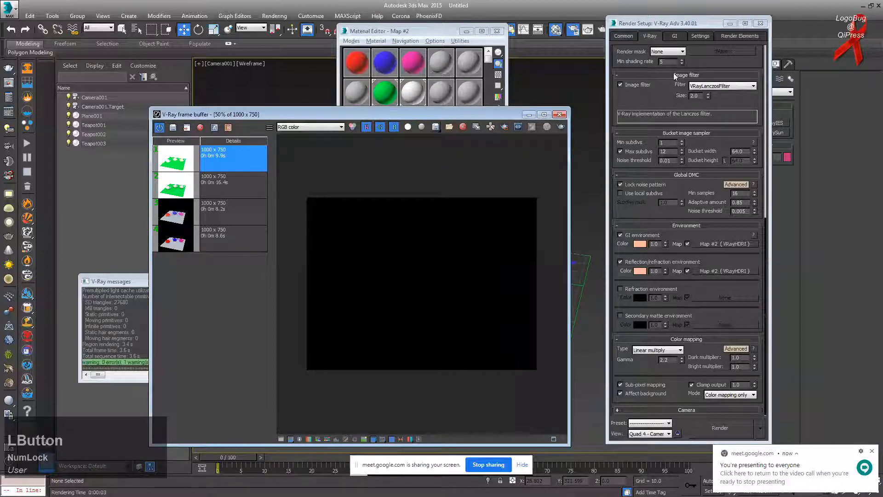
# Step: Compare test renders with global illumination off and on, then stop the render
pyautogui.click(675, 37)
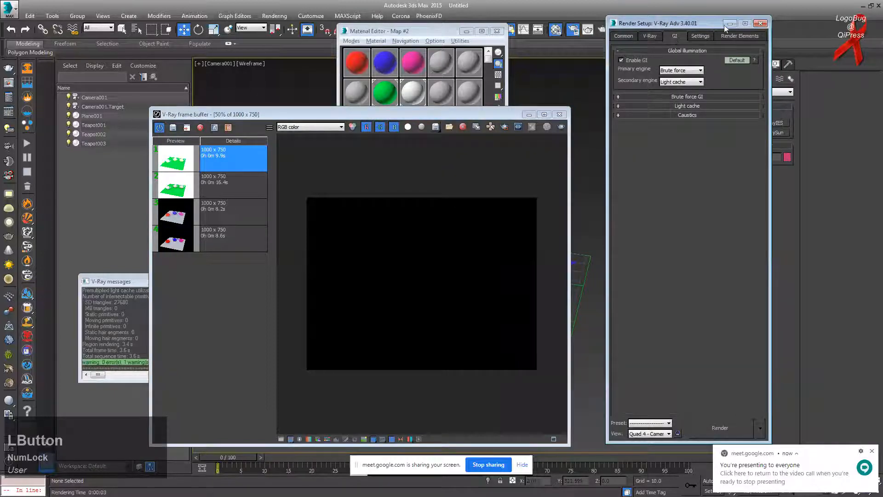
pyautogui.click(648, 36)
pyautogui.click(675, 37)
pyautogui.click(639, 60)
pyautogui.hotkey('shift', 'q')
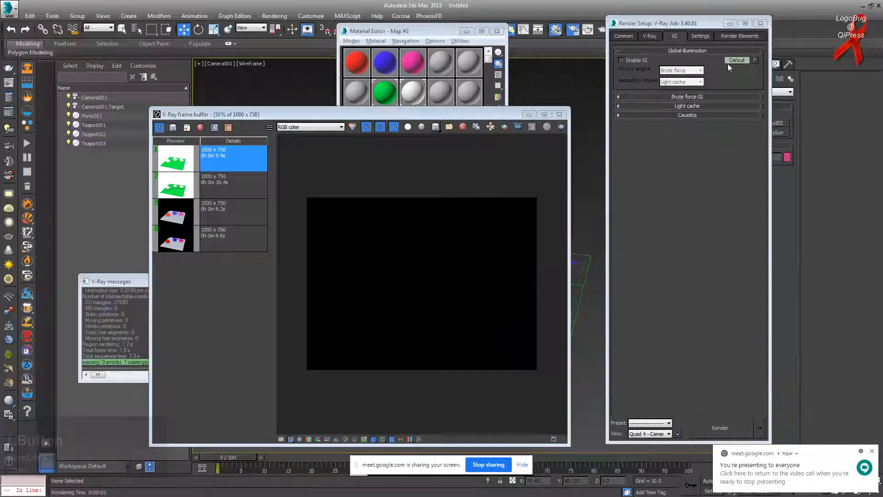
pyautogui.click(646, 61)
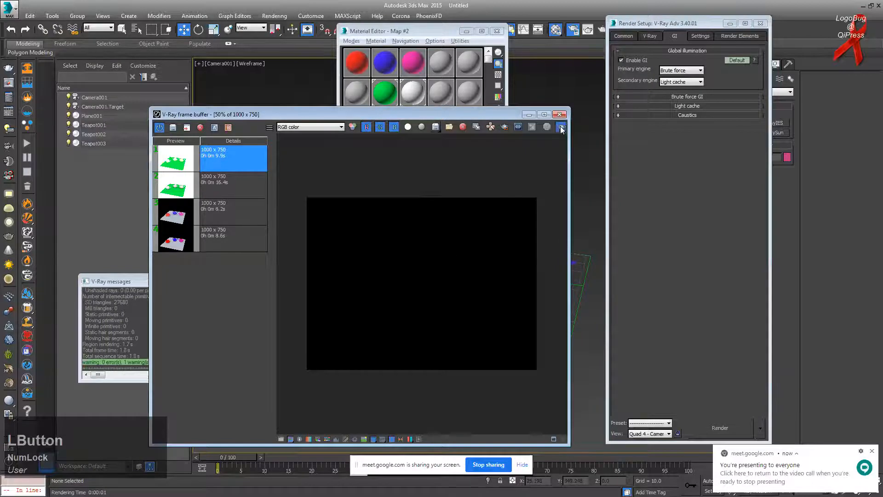
pyautogui.hotkey('shift', 'q')
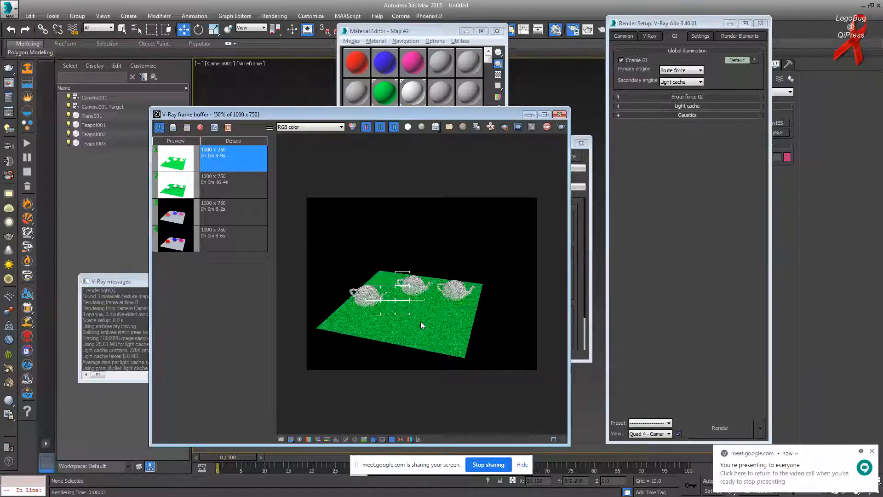
pyautogui.click(411, 316)
pyautogui.press('Escape')
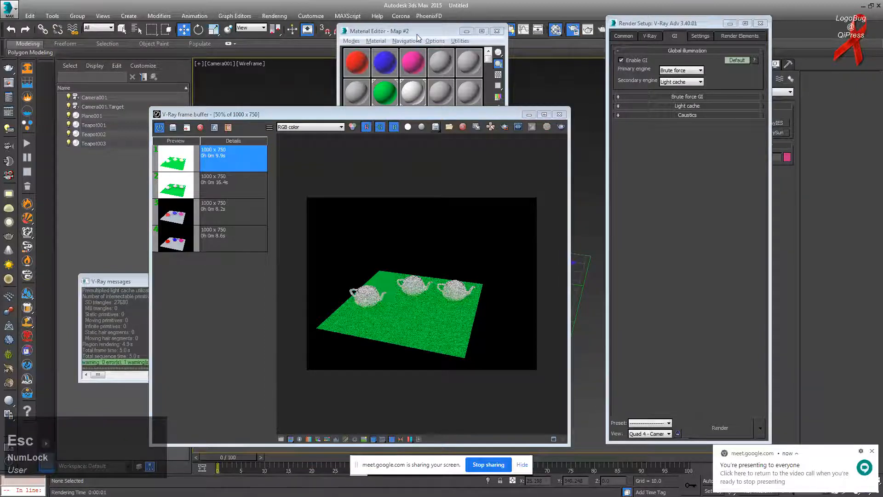
# Step: Set the 09 - Default material's Reflect colour to full white and turn off Fresnel reflections
pyautogui.click(417, 34)
pyautogui.click(413, 94)
pyautogui.click(395, 211)
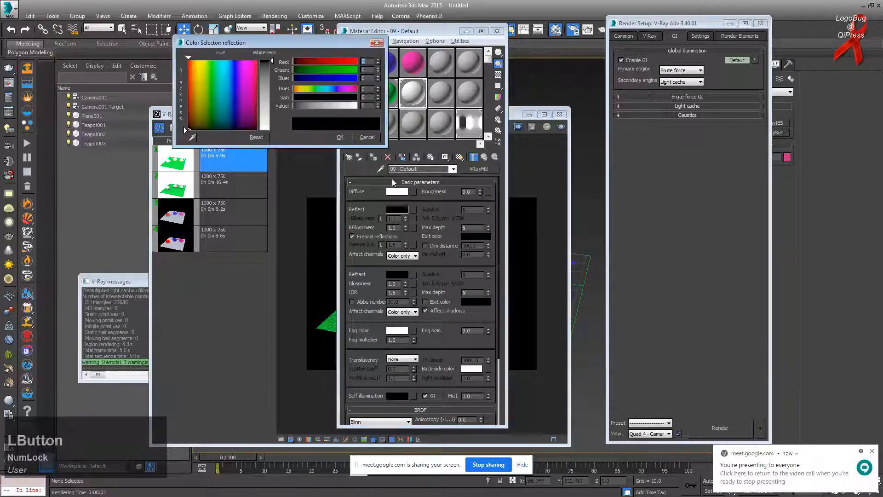
pyautogui.moveTo(269, 96); pyautogui.dragTo(270, 134)
pyautogui.click(340, 137)
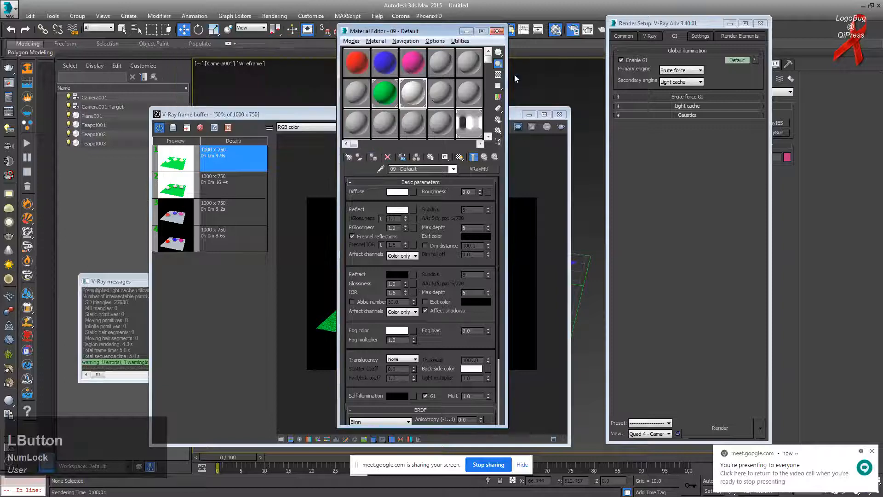
pyautogui.click(352, 236)
pyautogui.click(498, 75)
# Step: Run a new test render of the teapots with the white reflective material
pyautogui.moveTo(385, 31); pyautogui.dragTo(640, 48)
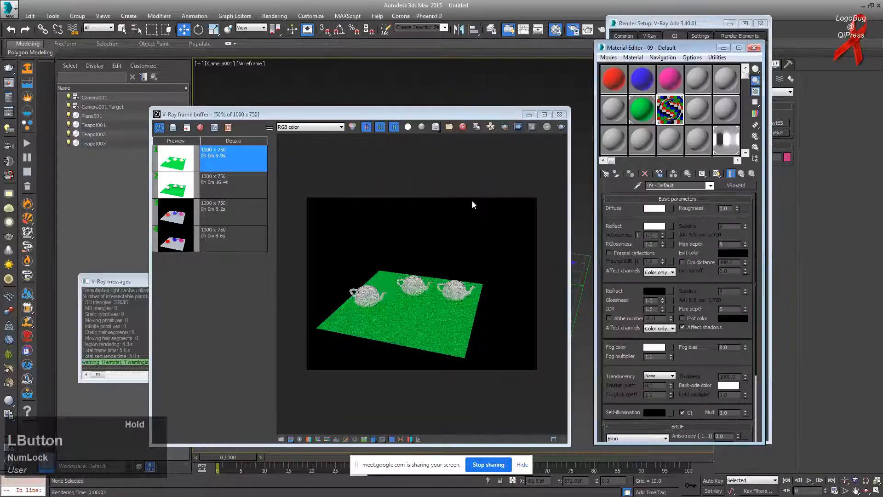
pyautogui.click(539, 132)
pyautogui.scroll(4, 412, 312)
pyautogui.scroll(-4, 469, 283)
pyautogui.scroll(3, 441, 283)
pyautogui.scroll(-3, 340, 286)
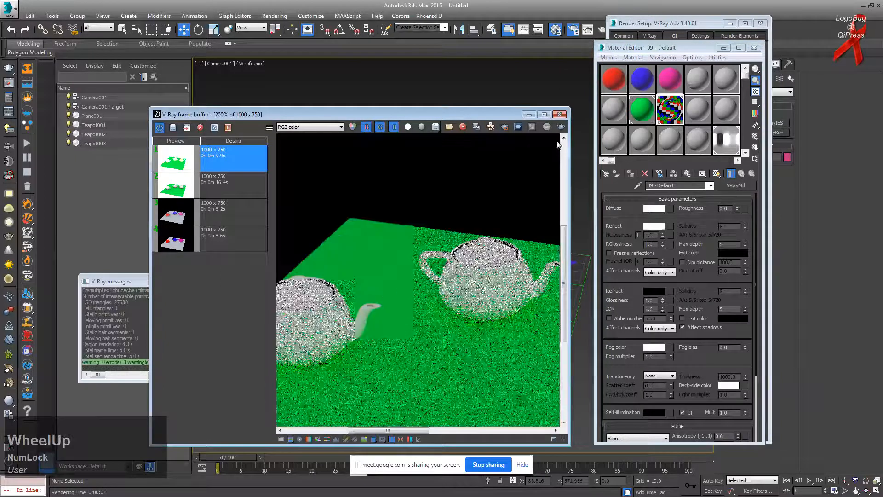
pyautogui.click(561, 127)
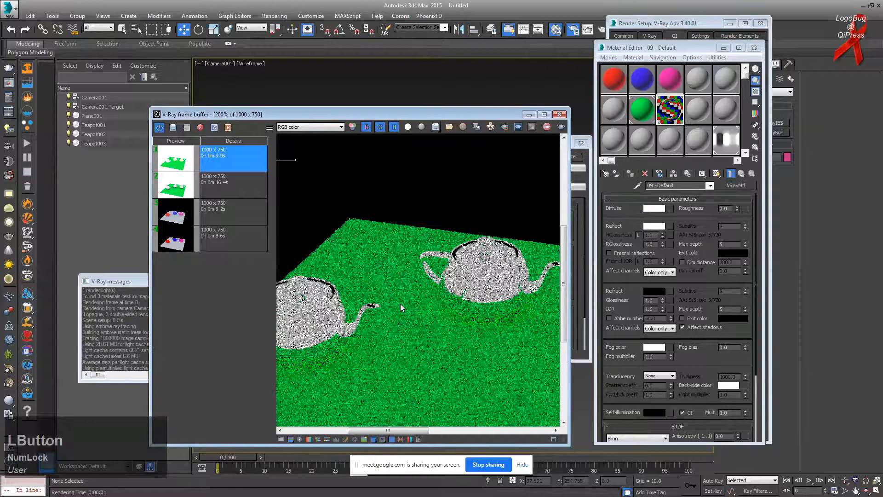
pyautogui.scroll(-1, 415, 305)
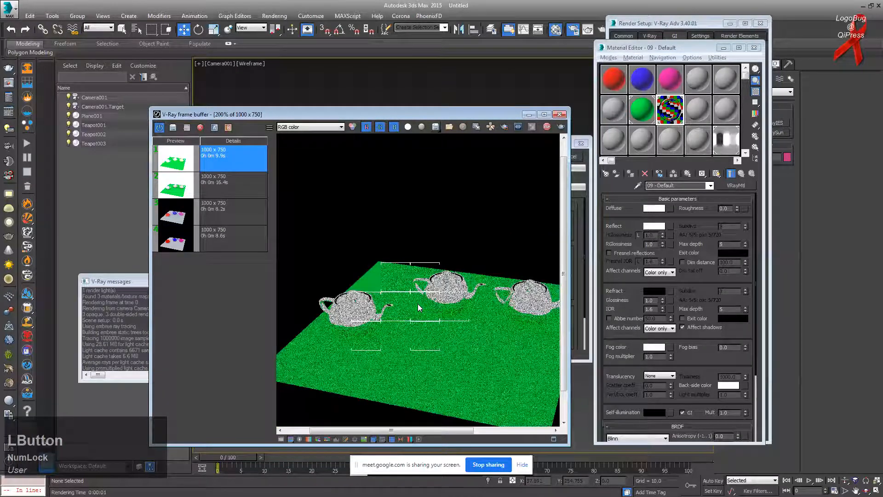
pyautogui.scroll(-1, 414, 323)
pyautogui.scroll(1, 335, 313)
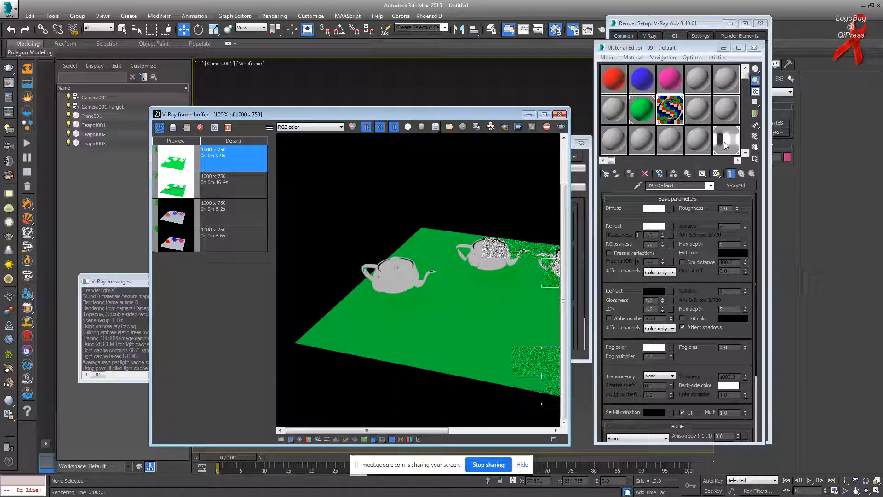
# Step: Abort the render, move the render window left, and open the HDRI map settings
pyautogui.click(503, 233)
pyautogui.press('Escape')
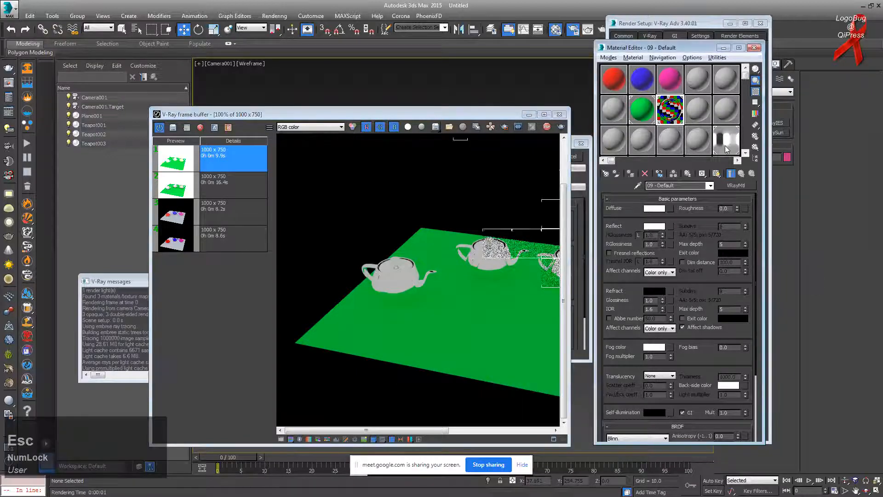
pyautogui.click(487, 238)
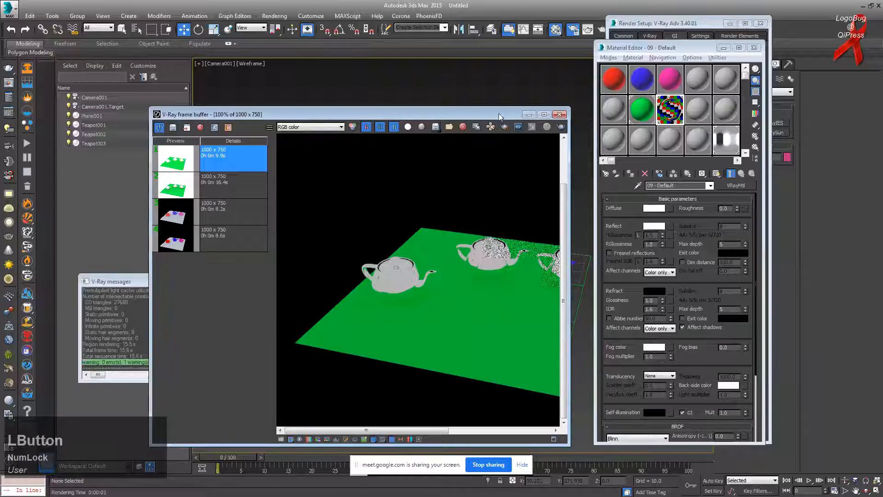
pyautogui.moveTo(502, 118); pyautogui.dragTo(444, 119)
pyautogui.click(728, 136)
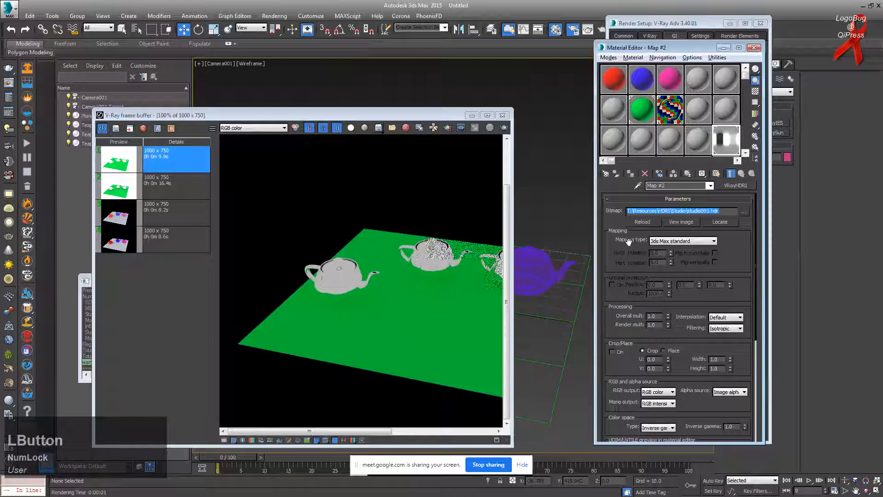
# Step: Switch Map #2's HDRI mapping type to Spherical and launch a fresh teapot render
pyautogui.click(682, 241)
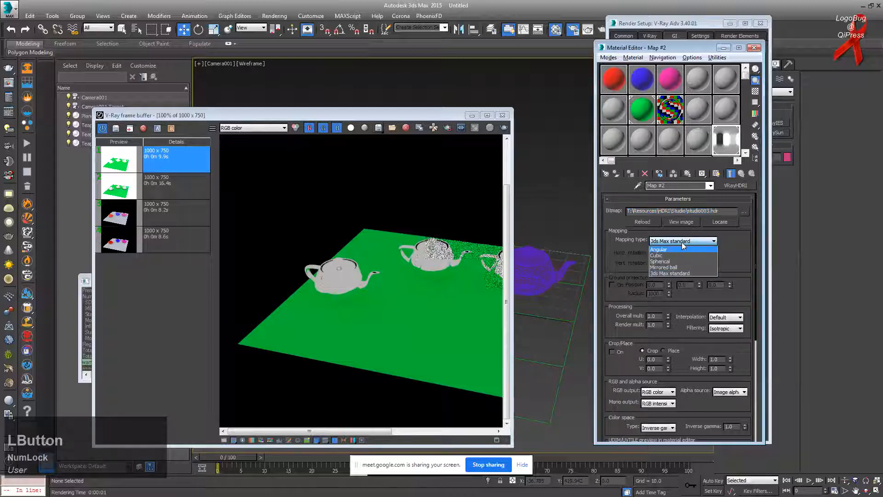
pyautogui.click(666, 261)
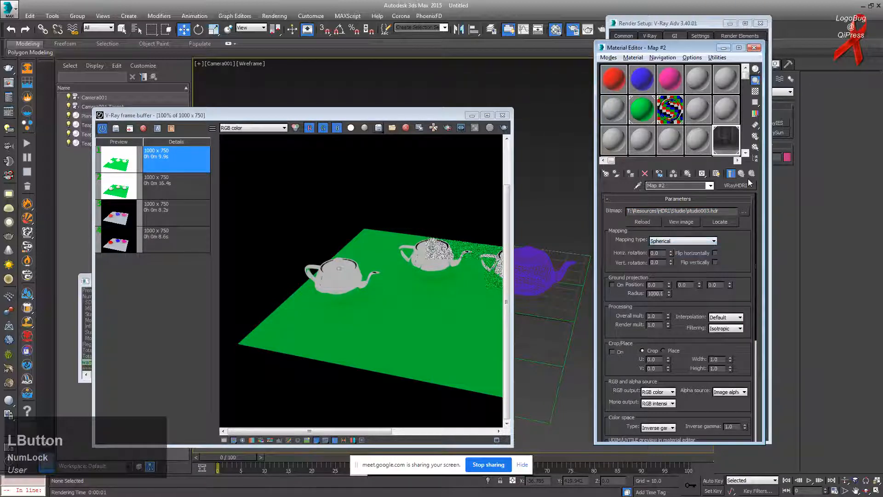
pyautogui.click(673, 243)
pyautogui.click(668, 275)
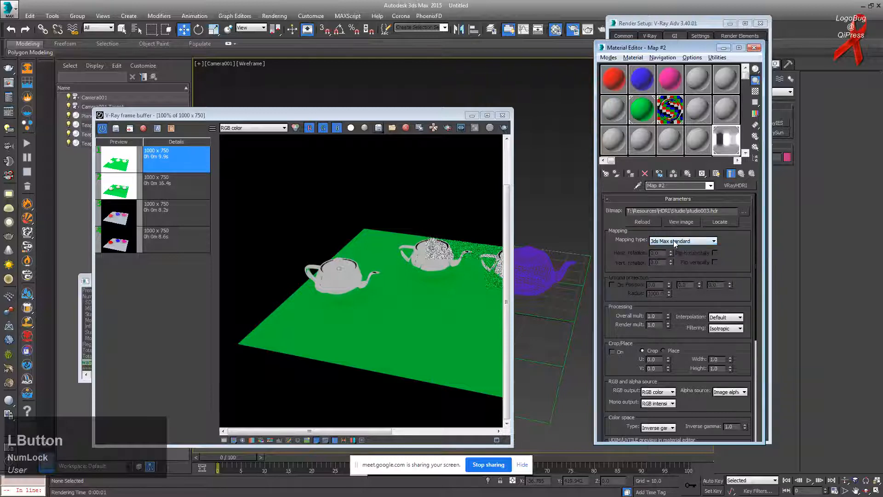
pyautogui.click(673, 242)
pyautogui.click(670, 262)
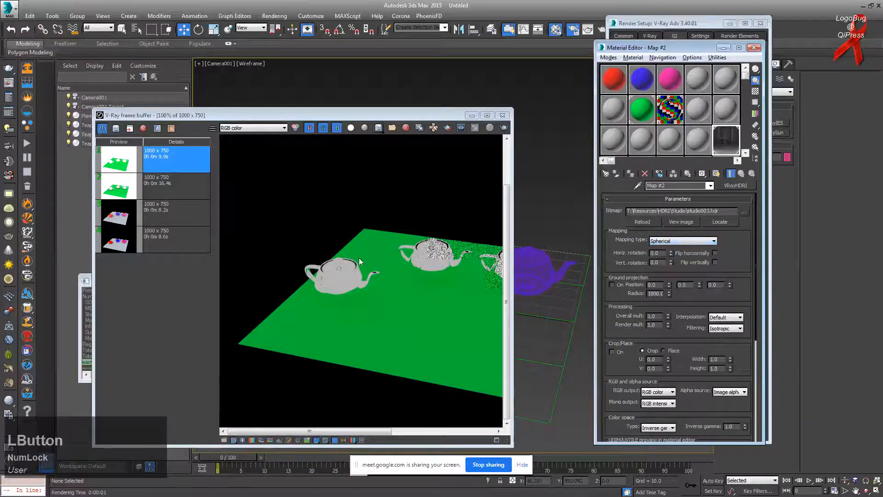
pyautogui.scroll(-2, 360, 261)
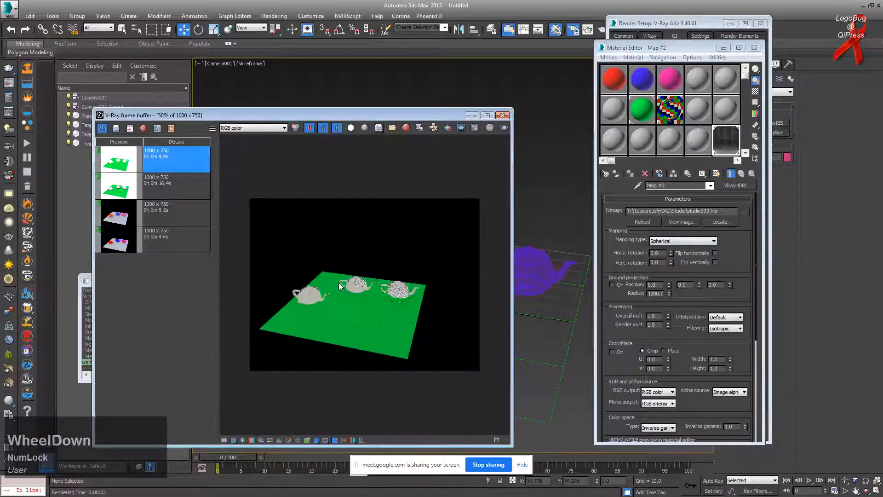
pyautogui.scroll(2, 339, 282)
pyautogui.click(503, 127)
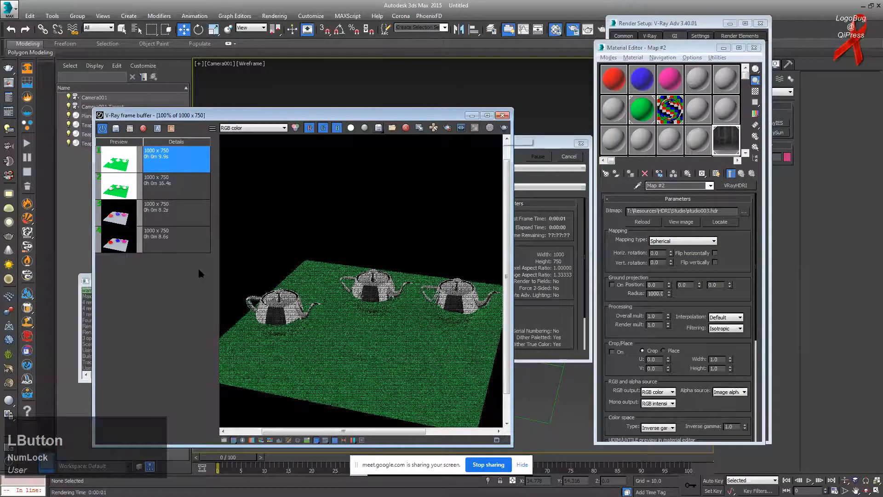
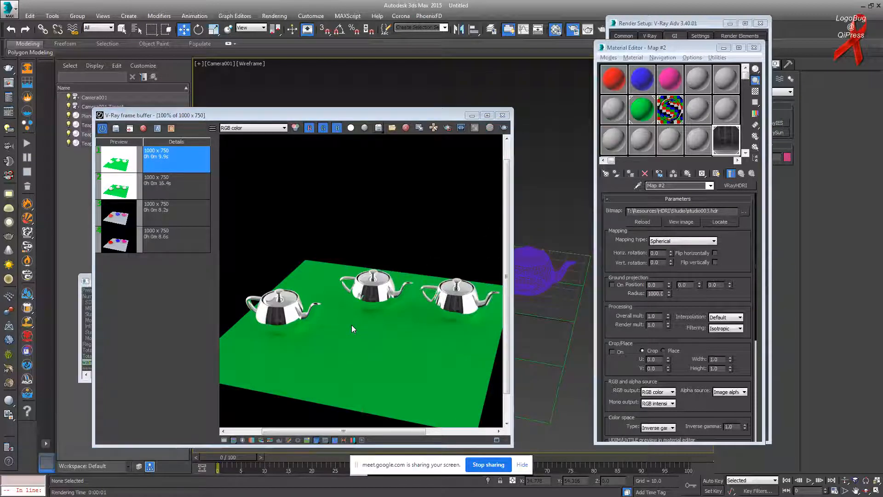
# Step: Uncheck GI environment in the V-Ray tab's Environment rollout of Render Setup
pyautogui.keyDown('alt'); pyautogui.moveTo(555, 210); pyautogui.dragTo(553, 205, button='middle'); pyautogui.keyUp('alt')
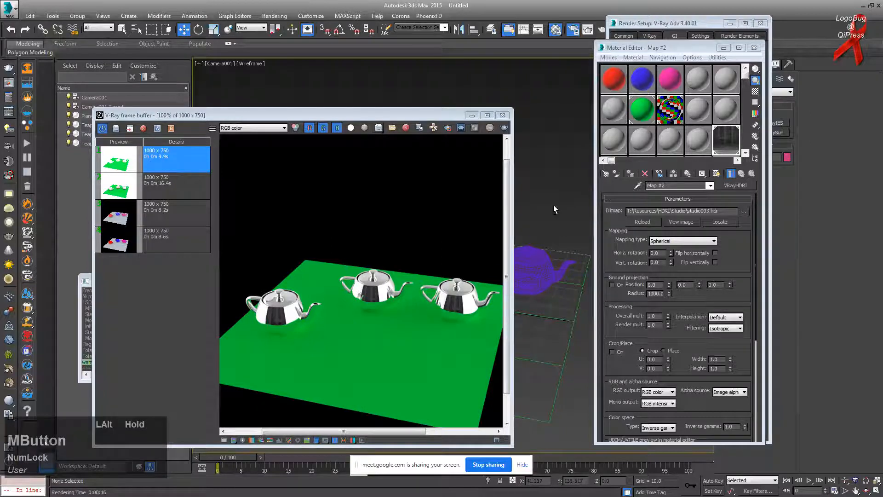
pyautogui.click(573, 28)
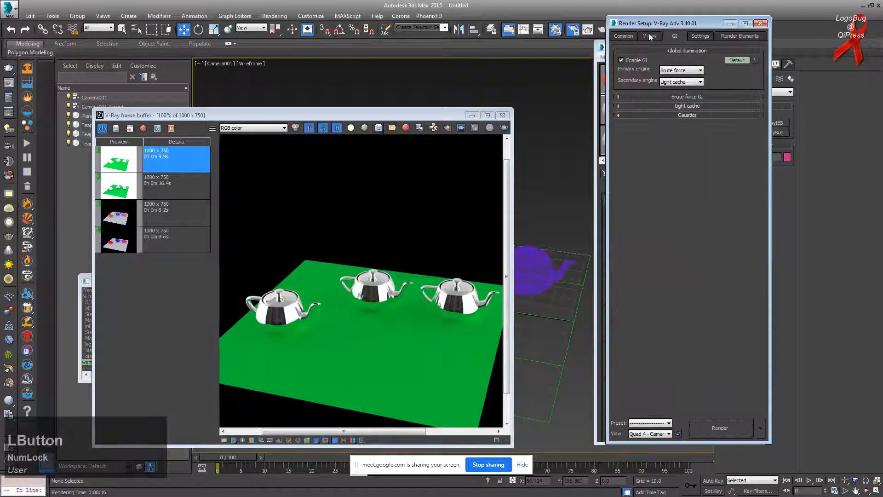
pyautogui.click(650, 35)
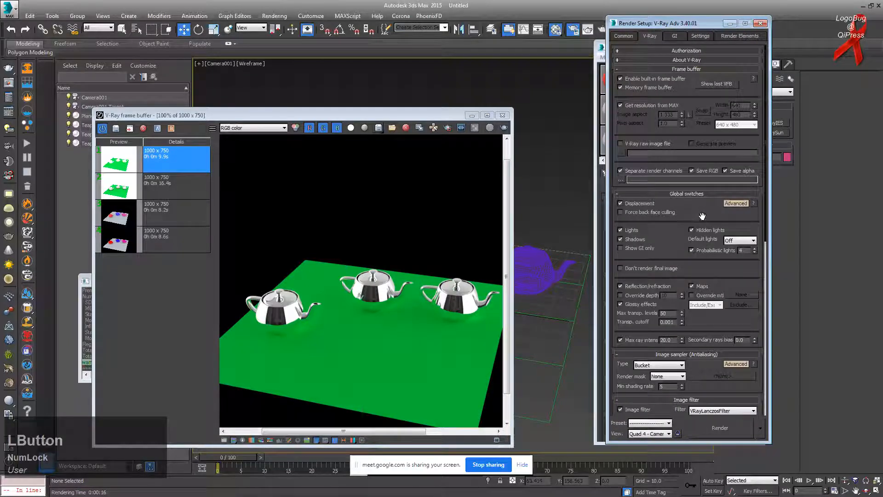
pyautogui.moveTo(702, 214); pyautogui.dragTo(702, 105)
pyautogui.moveTo(662, 381); pyautogui.dragTo(659, 303)
pyautogui.scroll(-3, 679, 322)
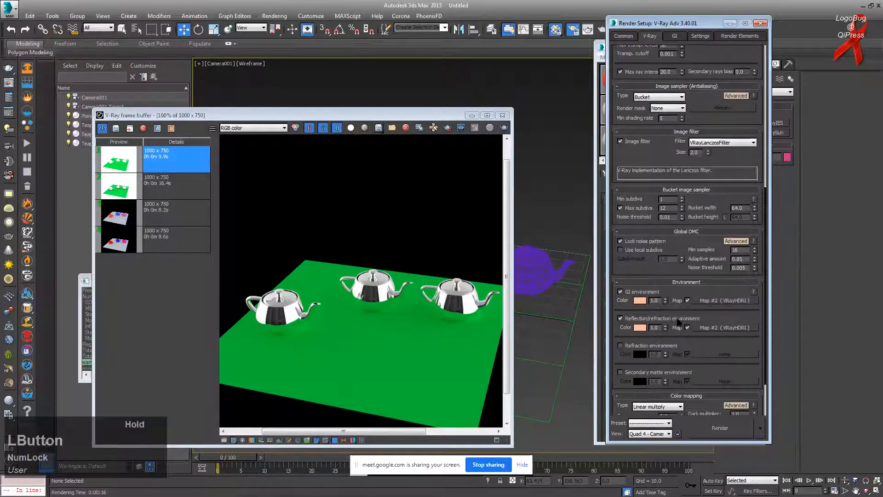
pyautogui.scroll(-2, 648, 322)
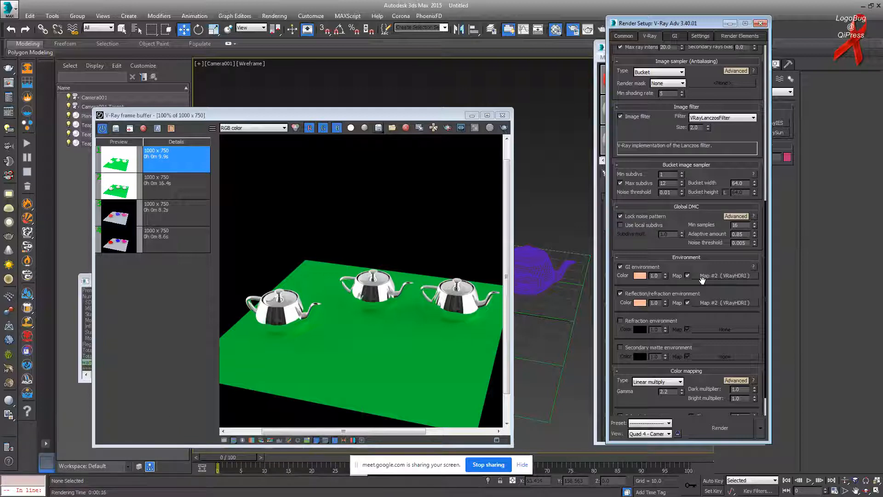
pyautogui.click(649, 267)
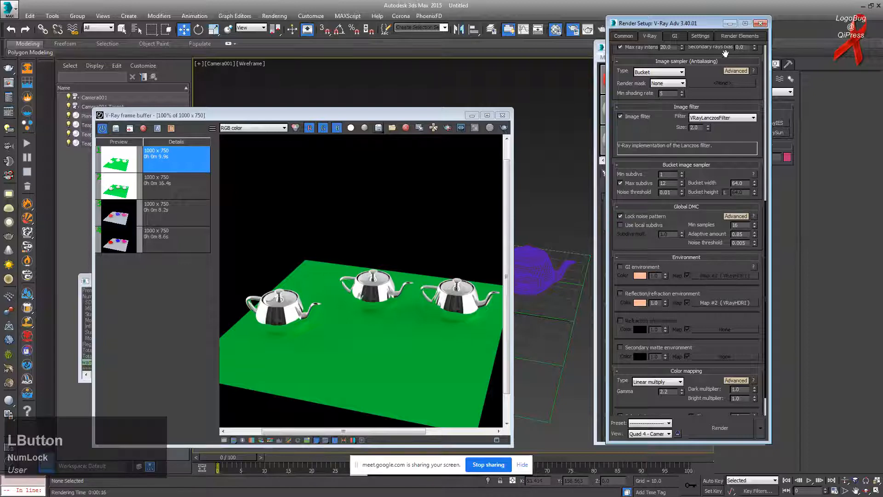
pyautogui.moveTo(703, 26); pyautogui.dragTo(571, 33)
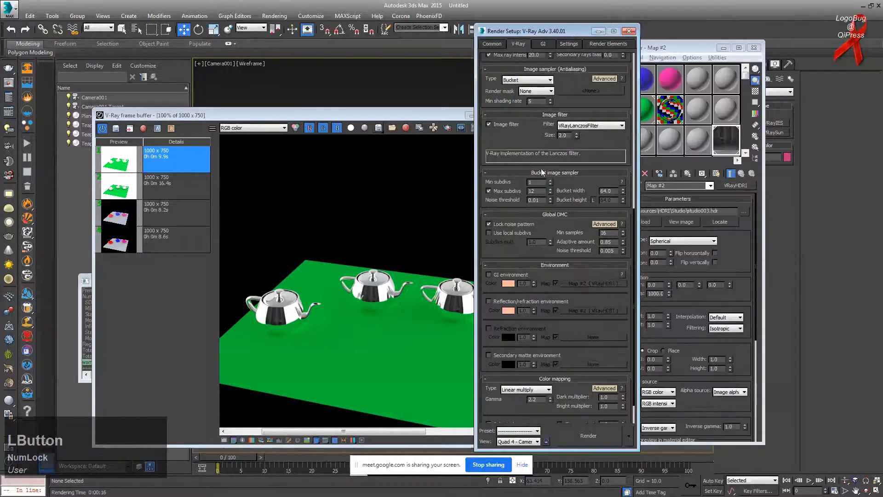
# Step: Minimize the Material Editor and check the scene's existing lights in the object list
pyautogui.click(724, 49)
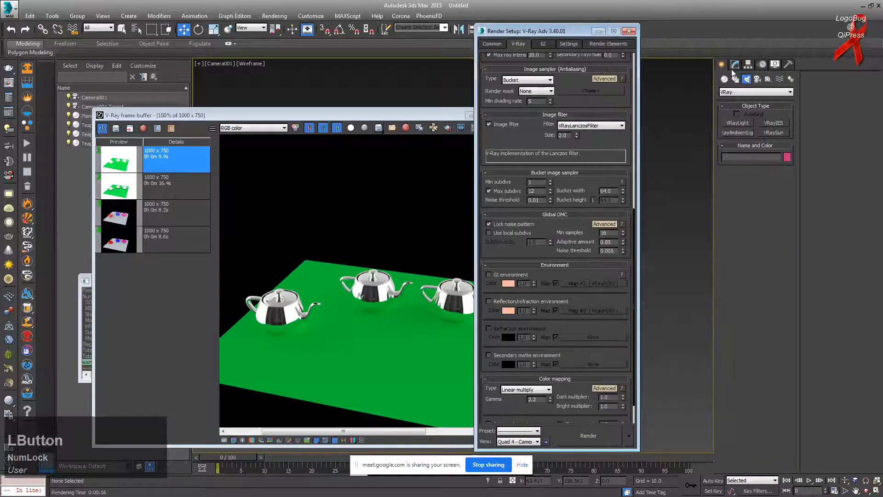
pyautogui.click(735, 65)
pyautogui.click(722, 66)
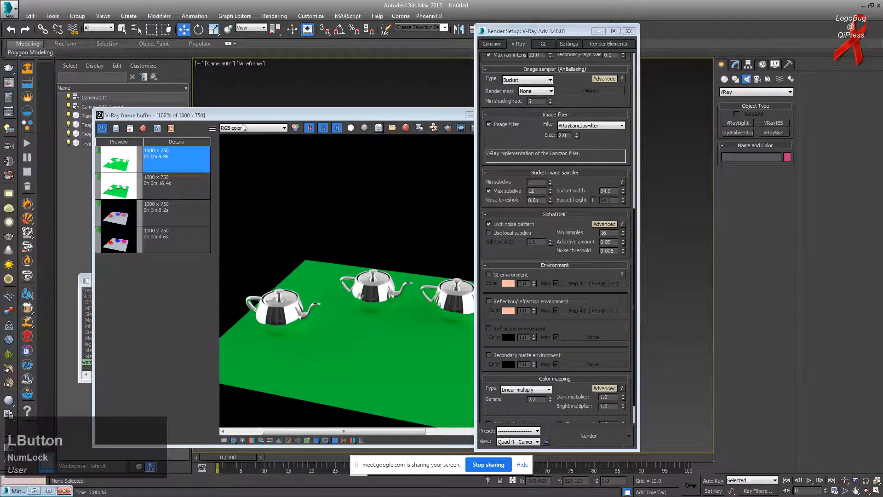
pyautogui.click(137, 30)
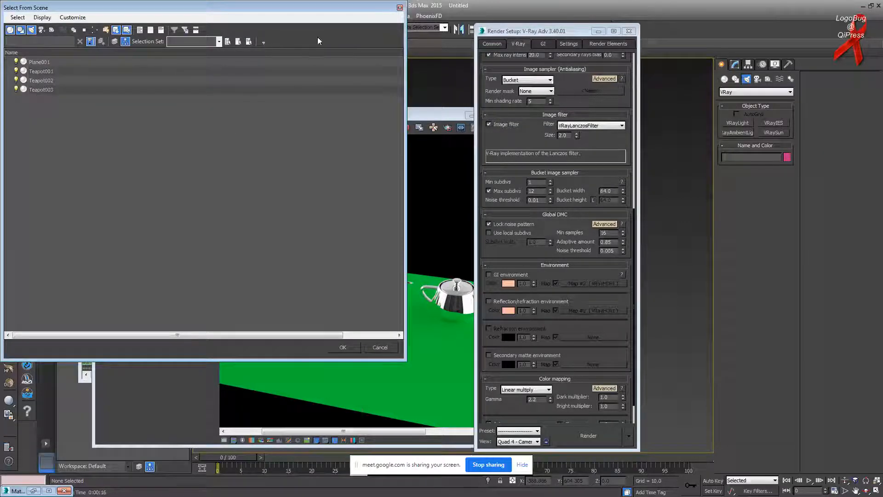
pyautogui.click(33, 30)
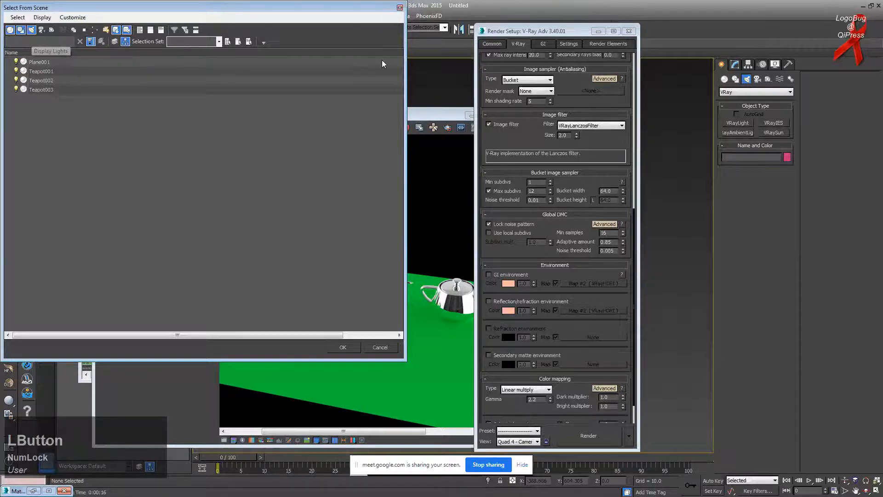
pyautogui.click(400, 7)
# Step: Create a VRayLight of type Dome and place it in the viewport
pyautogui.click(738, 123)
pyautogui.click(773, 183)
pyautogui.click(767, 194)
pyautogui.moveTo(432, 118); pyautogui.dragTo(213, 119)
pyautogui.click(420, 306)
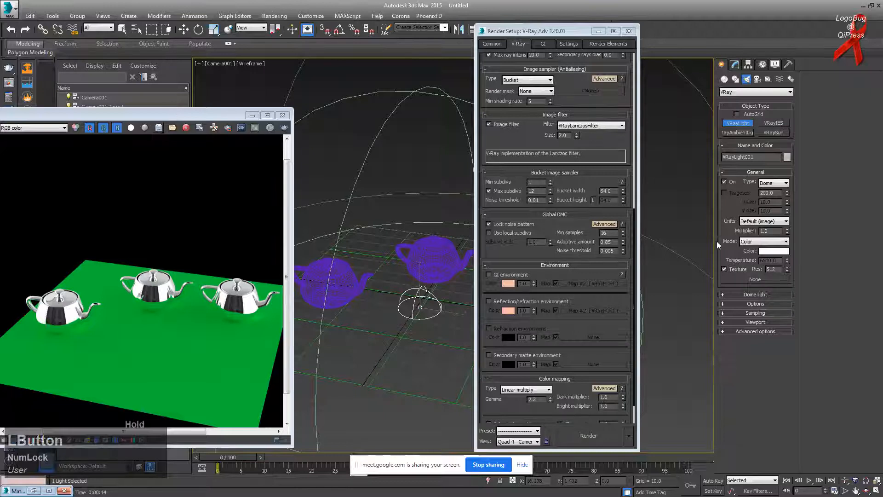
# Step: Give the dome light a VRayHDRI texture loading studio003.hdr
pyautogui.click(756, 280)
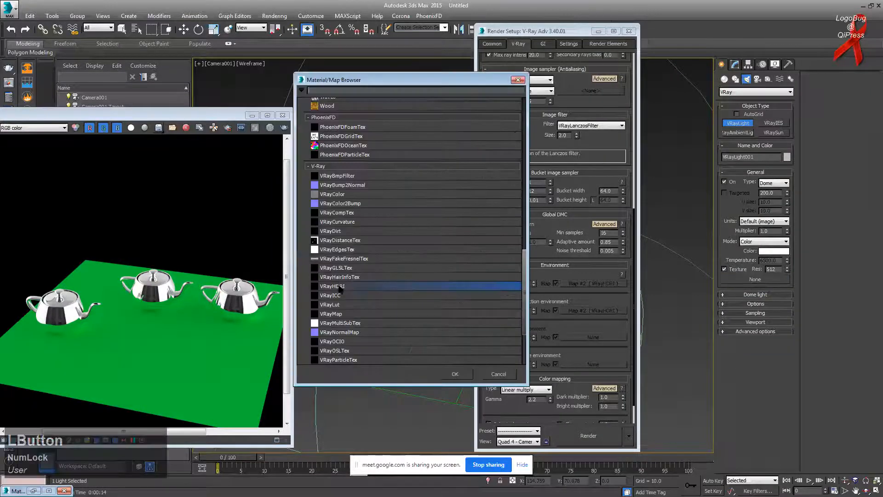
pyautogui.doubleClick(341, 288)
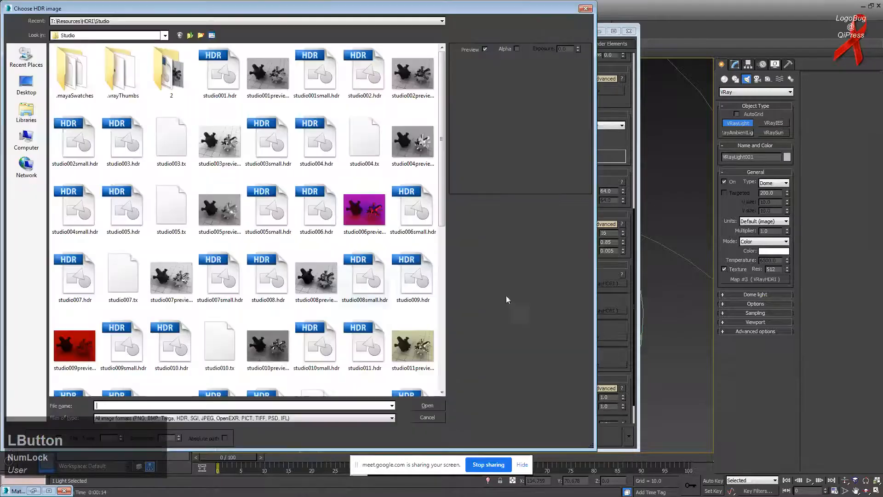
pyautogui.click(130, 159)
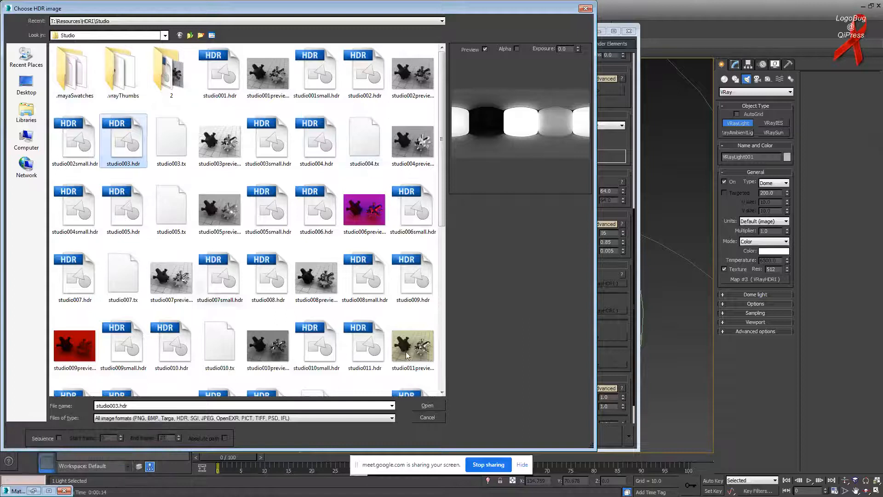
pyautogui.click(437, 405)
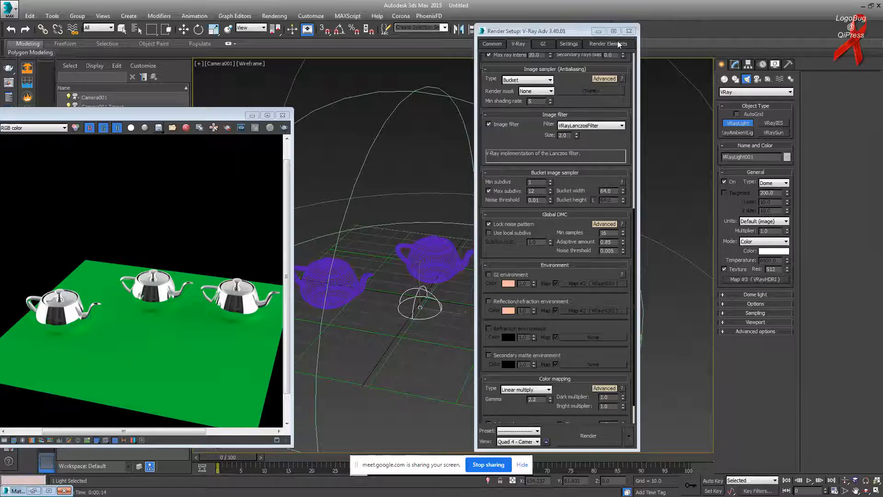
# Step: Instance the dome light's VRayHDRI map into an empty Material Editor sample slot
pyautogui.moveTo(579, 31); pyautogui.dragTo(581, 58)
pyautogui.click(599, 58)
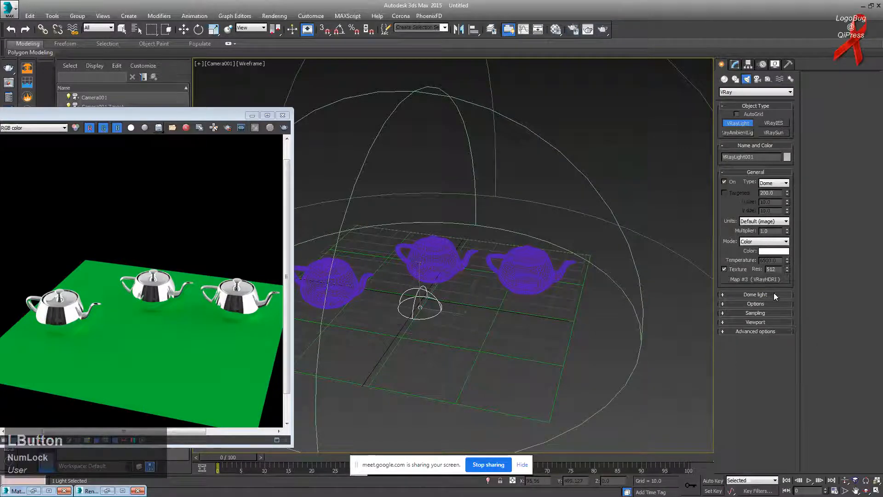
pyautogui.click(767, 279)
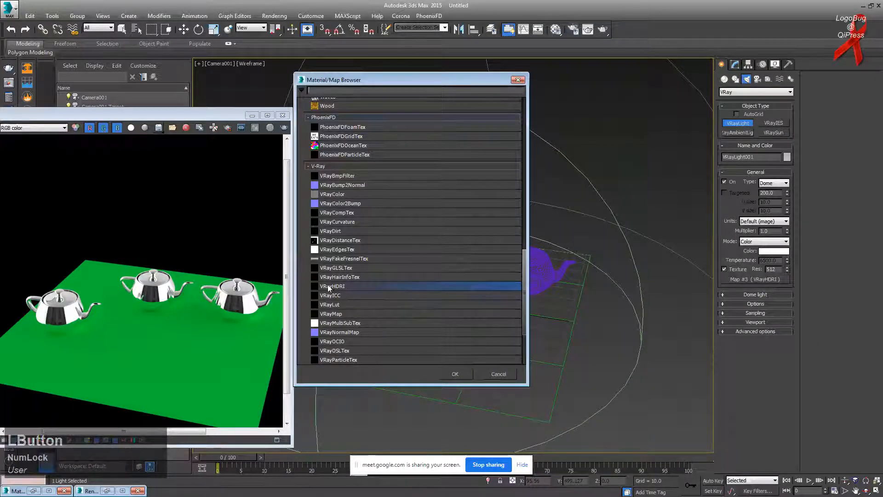
pyautogui.click(518, 81)
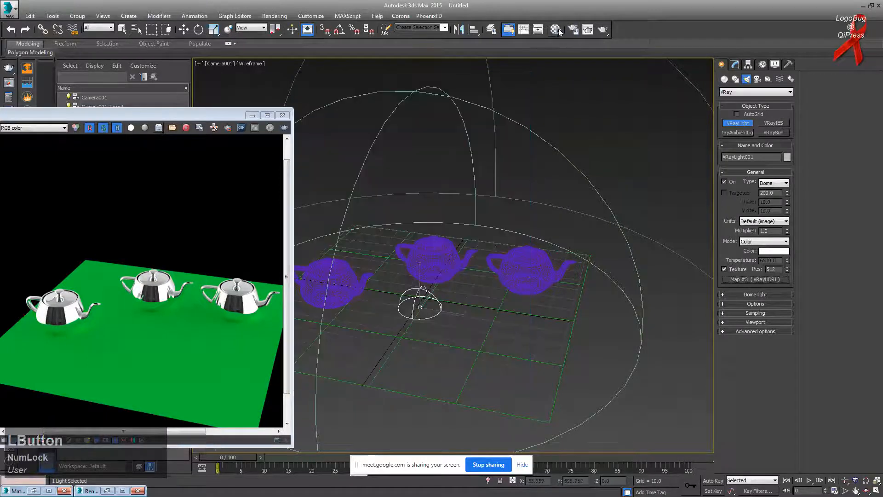
pyautogui.click(556, 29)
pyautogui.moveTo(631, 43); pyautogui.dragTo(461, 47)
pyautogui.moveTo(746, 282); pyautogui.dragTo(498, 144)
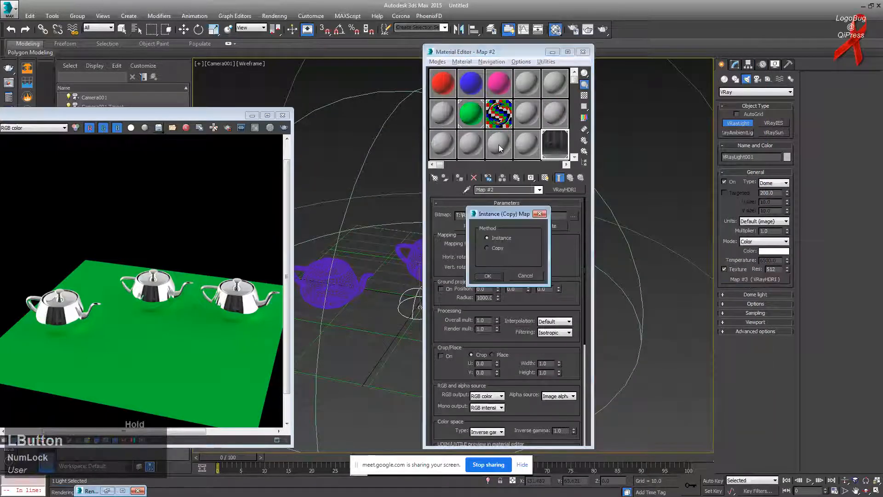
pyautogui.click(488, 276)
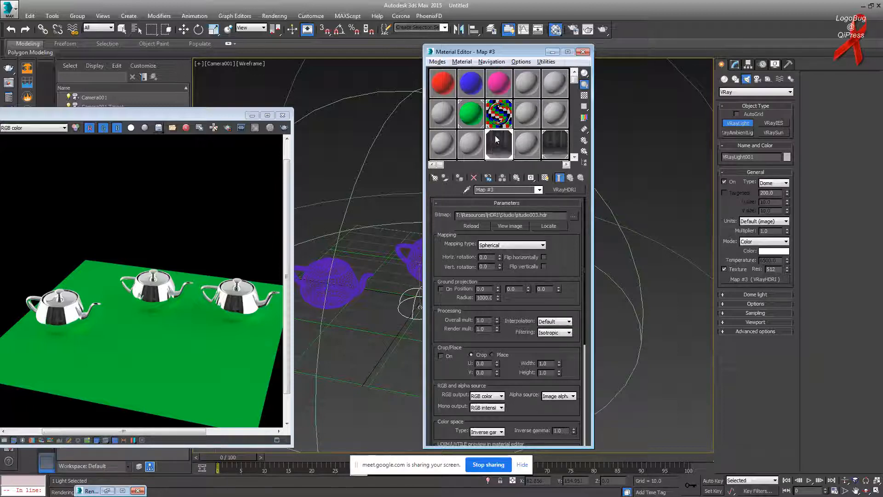
# Step: Swap the HDRI map's bitmap to the full-size studio009.hdr
pyautogui.moveTo(767, 275); pyautogui.dragTo(514, 159)
pyautogui.click(572, 216)
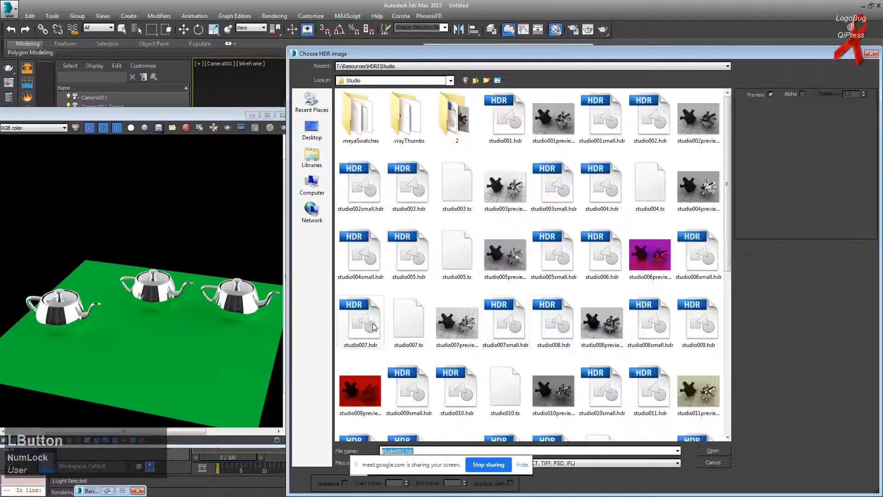
pyautogui.click(412, 391)
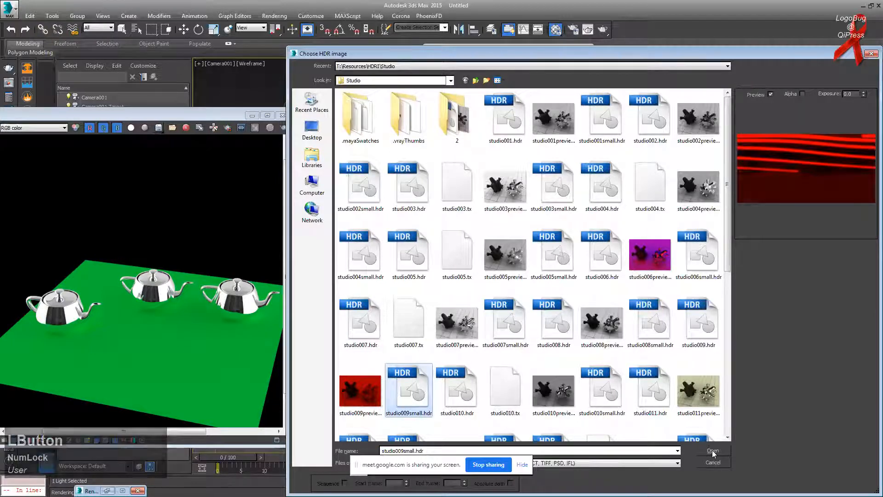
pyautogui.click(699, 323)
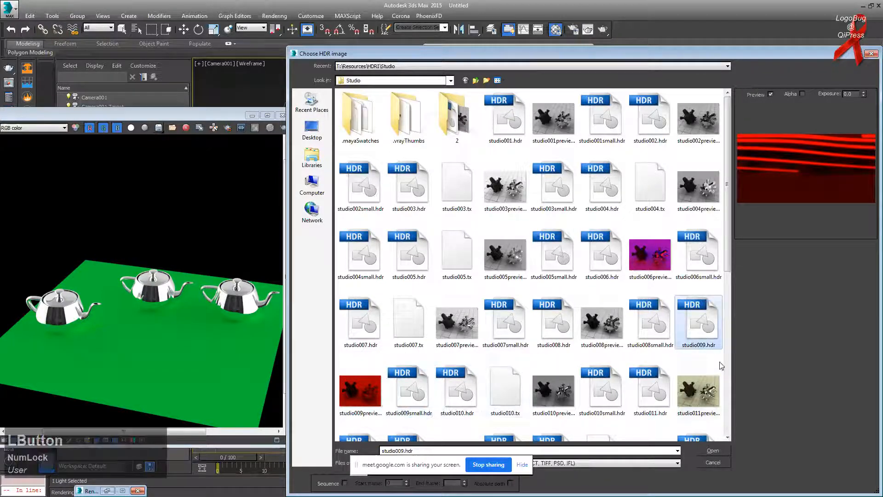
pyautogui.click(713, 449)
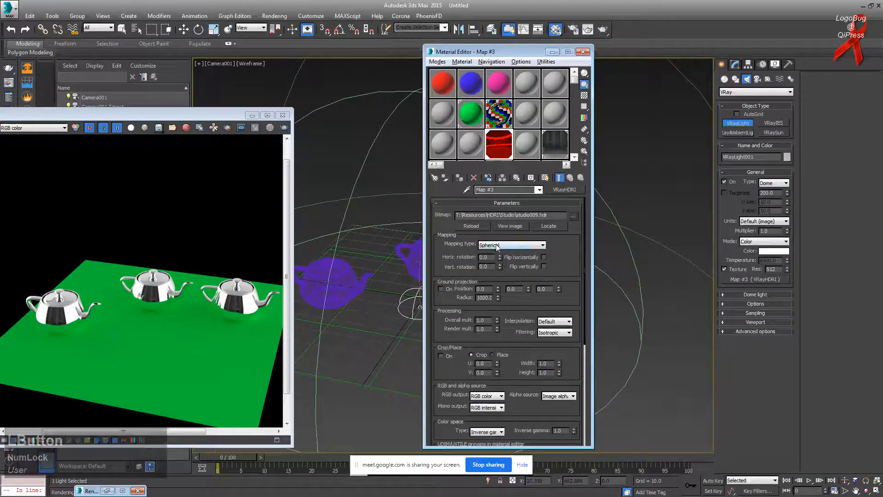
# Step: Re-render the scene to see the red studio009 lighting, then bring up Render Setup
pyautogui.moveTo(149, 115); pyautogui.dragTo(299, 116)
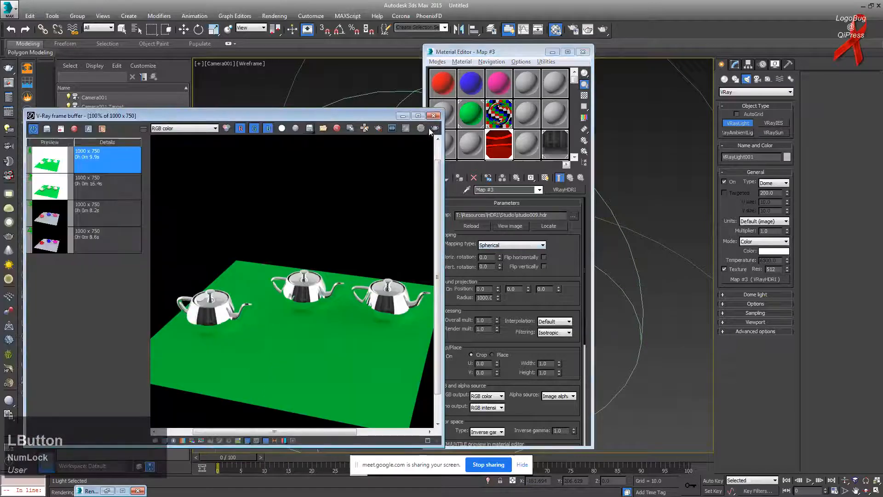
pyautogui.click(435, 129)
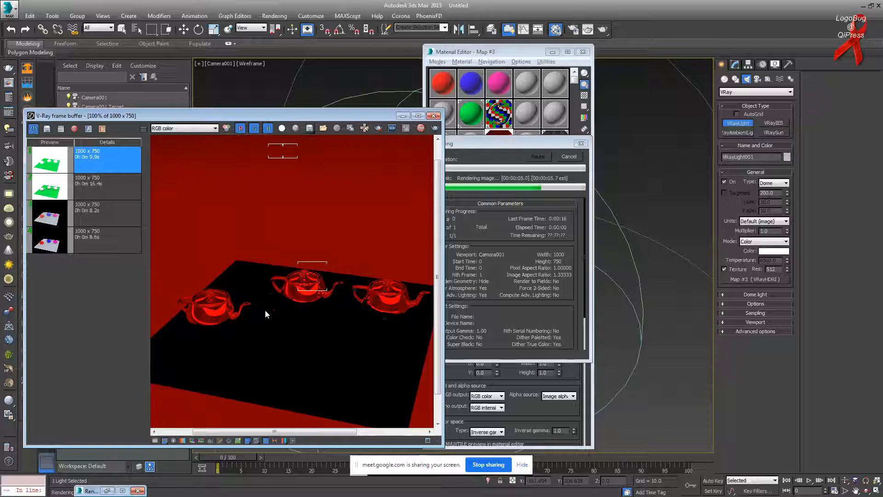
pyautogui.click(573, 30)
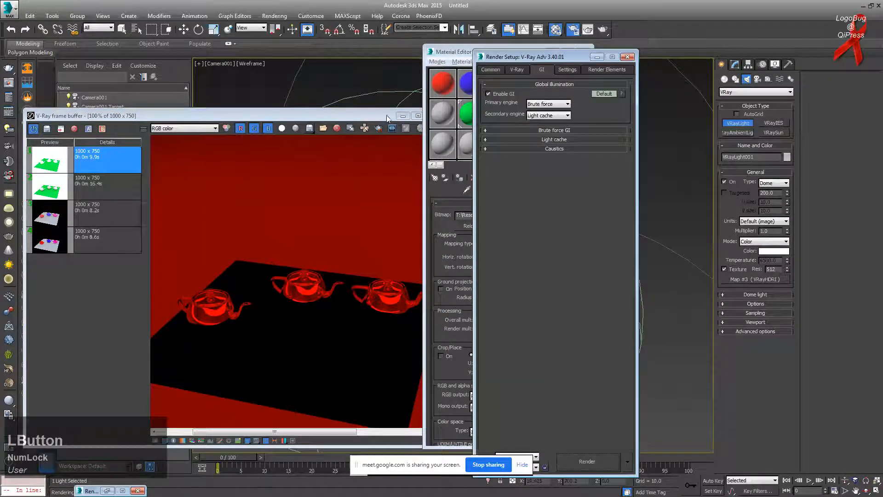
# Step: Select the ground plane and pick an unused Material Editor slot
pyautogui.moveTo(387, 115); pyautogui.dragTo(293, 113)
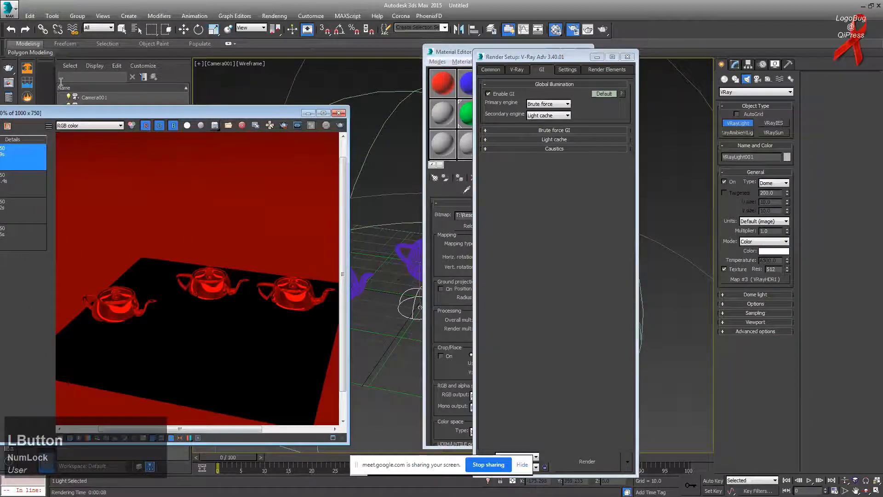
pyautogui.click(121, 29)
pyautogui.click(384, 333)
pyautogui.click(541, 47)
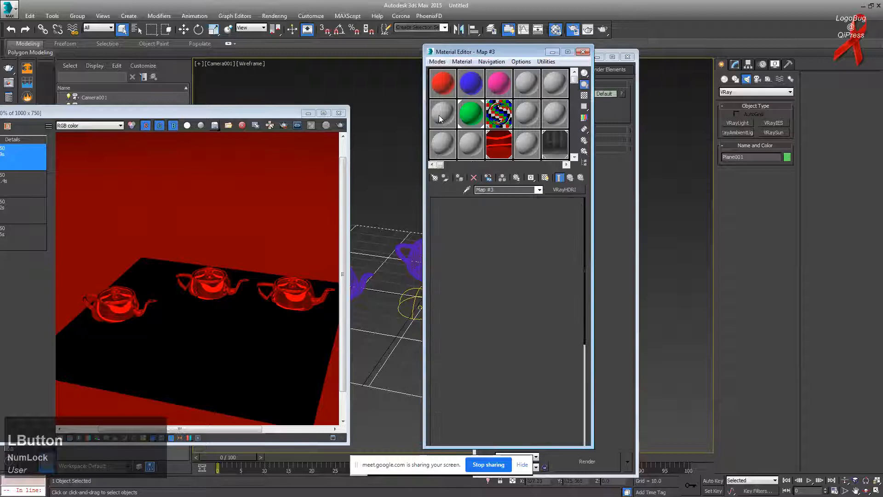
pyautogui.click(440, 116)
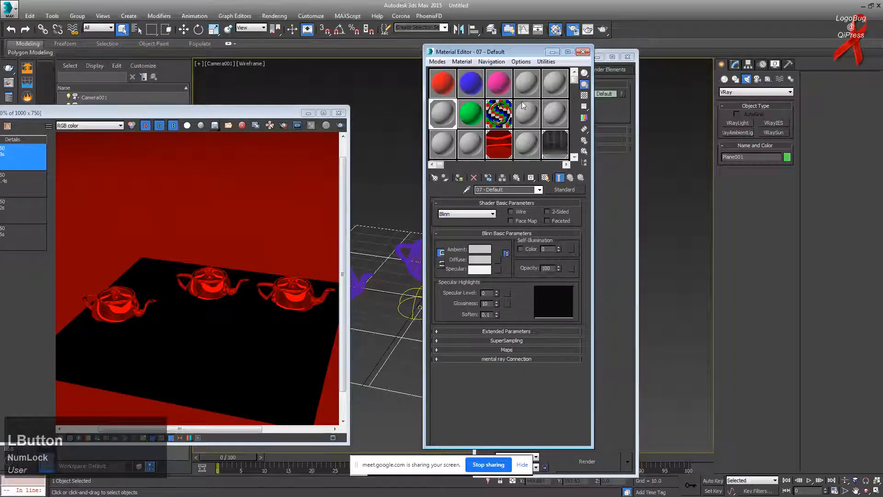
# Step: Load studio006.hdr into the HDRI map and re-render the teapots
pyautogui.click(499, 144)
pyautogui.click(573, 215)
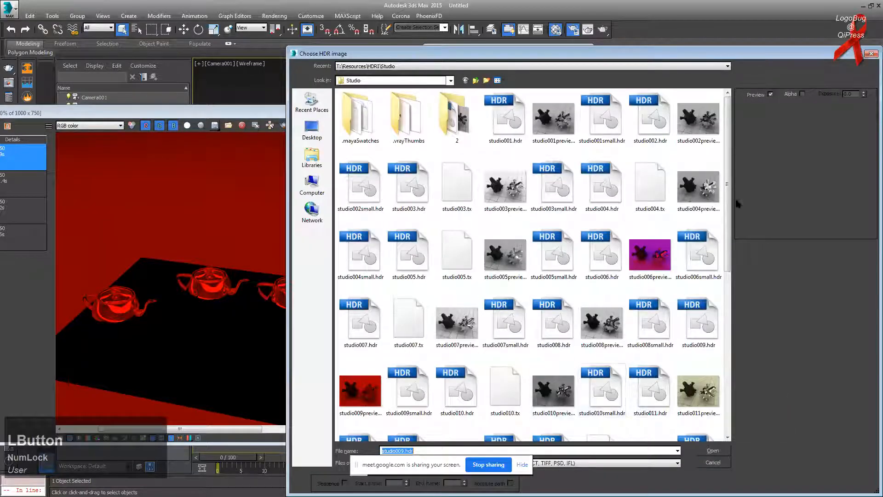
pyautogui.click(607, 256)
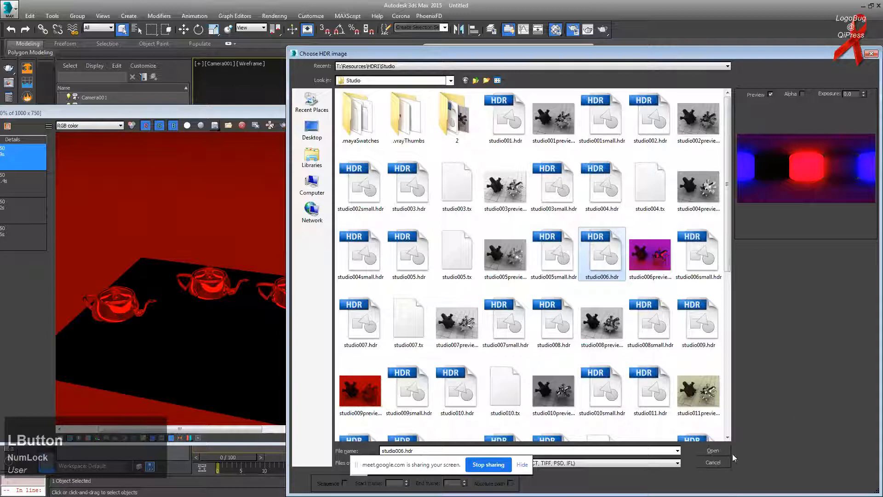
pyautogui.doubleClick(612, 258)
pyautogui.click(339, 126)
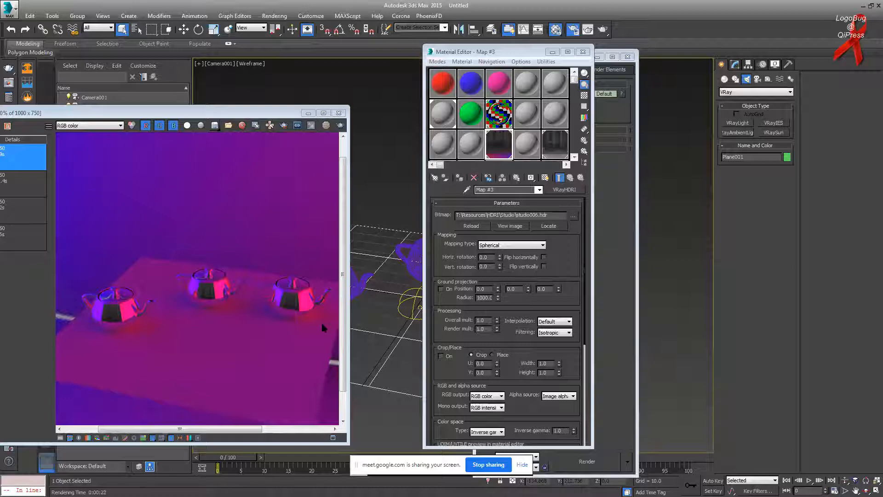
# Step: Bring Google Meet forward and drag its window right to uncover the render
pyautogui.hotkey('alt', 'Tab')
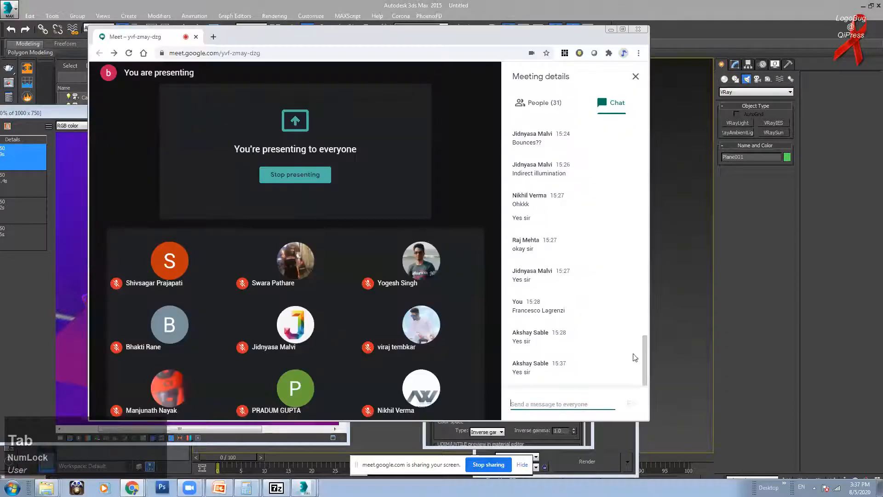
pyautogui.click(642, 351)
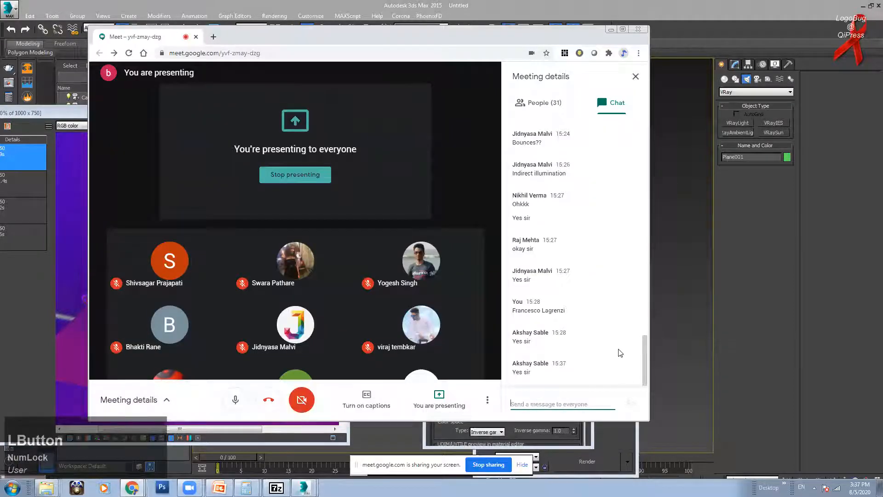
pyautogui.moveTo(421, 36); pyautogui.dragTo(587, 51)
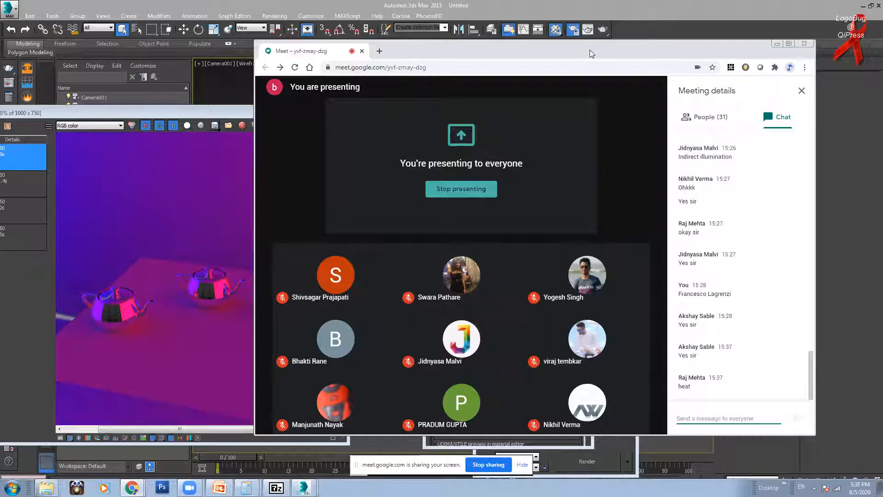
# Step: Return to 3ds Max and zoom in and out on the purple teapot render
pyautogui.click(224, 112)
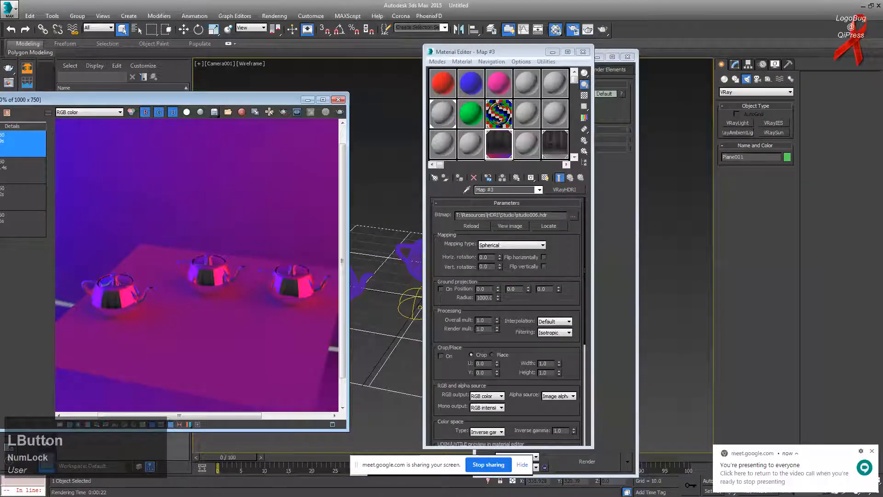
pyautogui.scroll(-1, 168, 292)
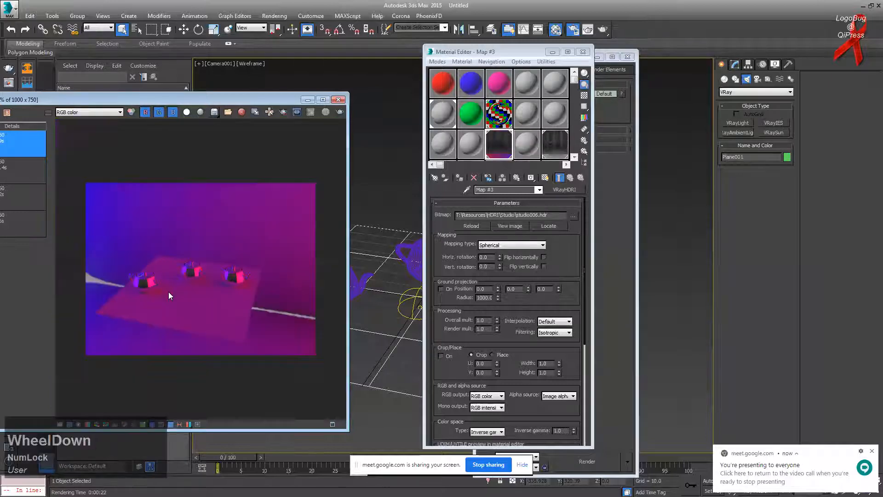
pyautogui.scroll(2, 168, 292)
pyautogui.scroll(-1, 168, 291)
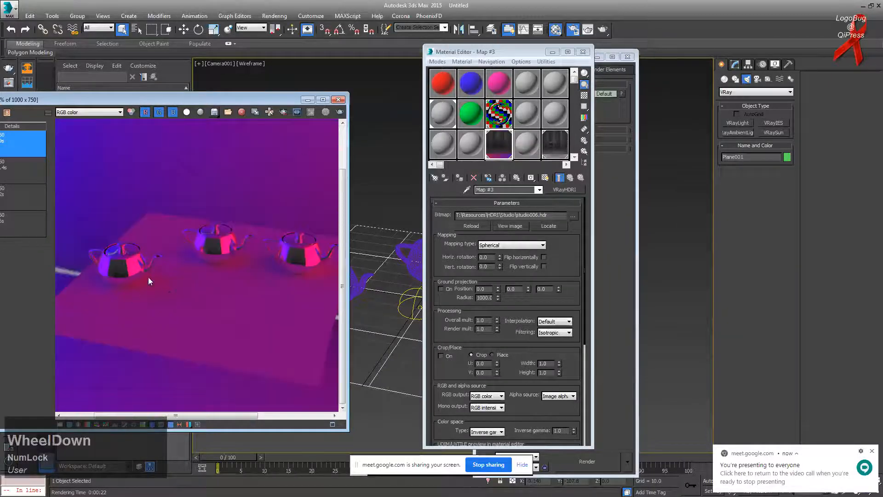
pyautogui.scroll(-1, 273, 249)
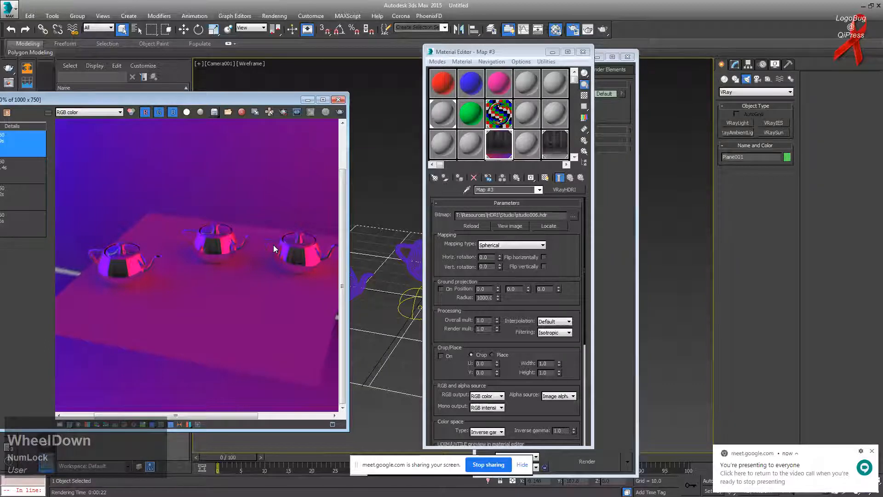
# Step: Minimize both editors, select the dome light and rotate it about its vertical axis
pyautogui.click(553, 51)
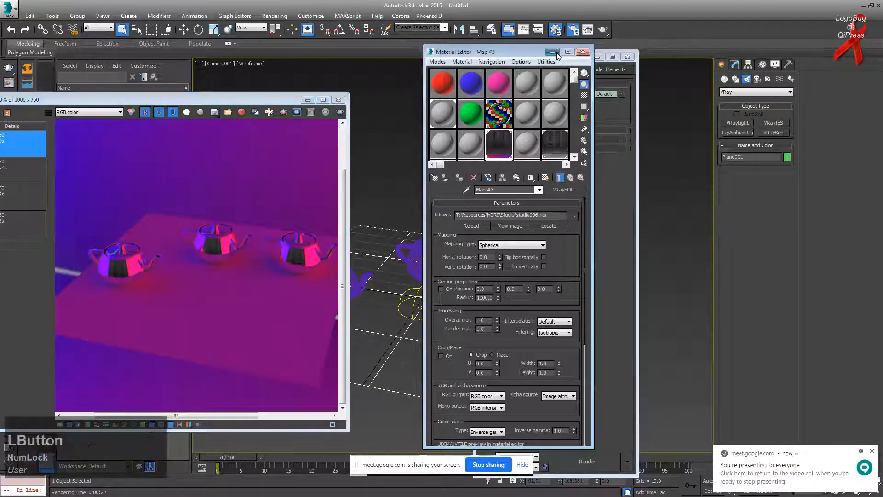
pyautogui.click(597, 57)
pyautogui.click(418, 306)
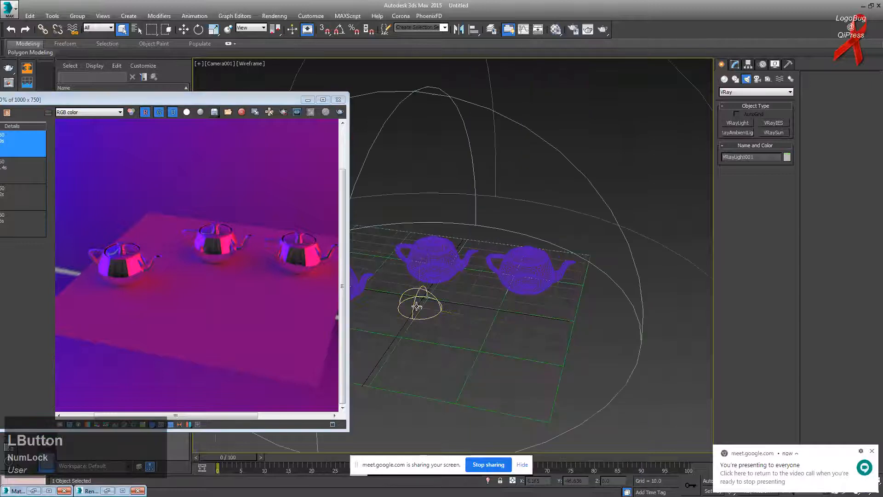
pyautogui.press('e')
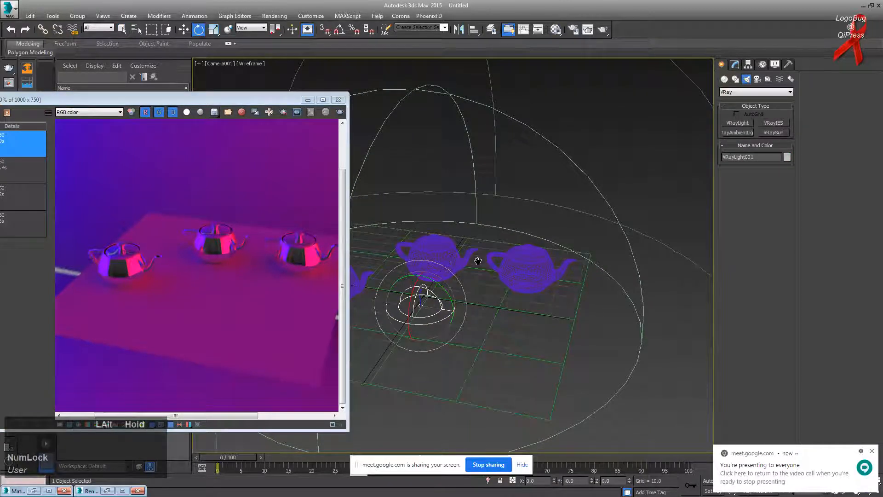
pyautogui.moveTo(433, 318); pyautogui.dragTo(351, 337)
pyautogui.rightClick(418, 319)
pyautogui.click(225, 168)
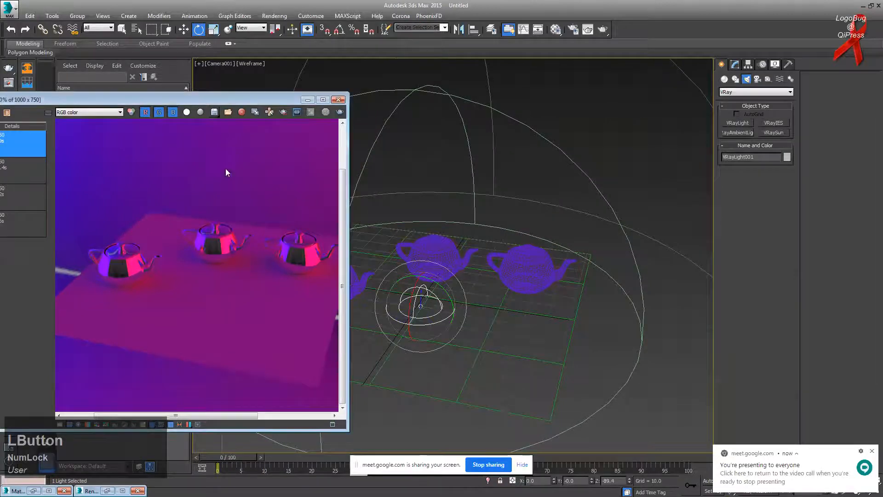
# Step: Run short test renders, nudging the dome light's rotation between them, stopping each early
pyautogui.click(339, 111)
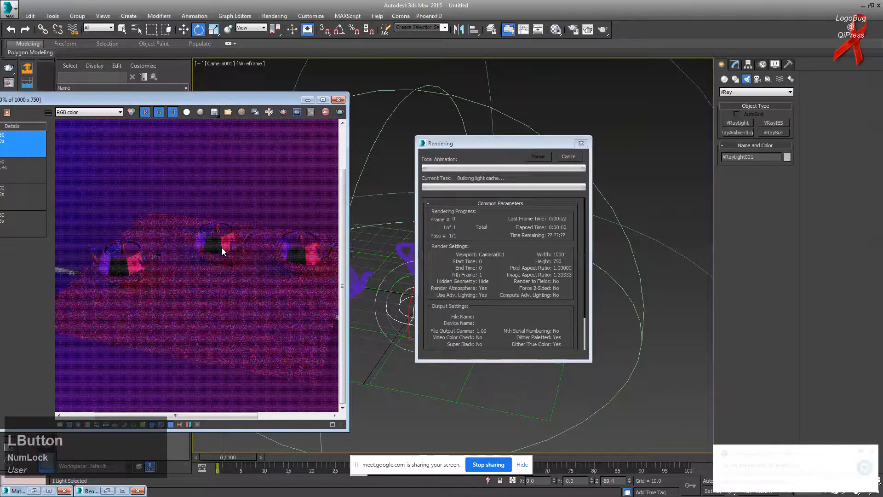
pyautogui.press('Escape')
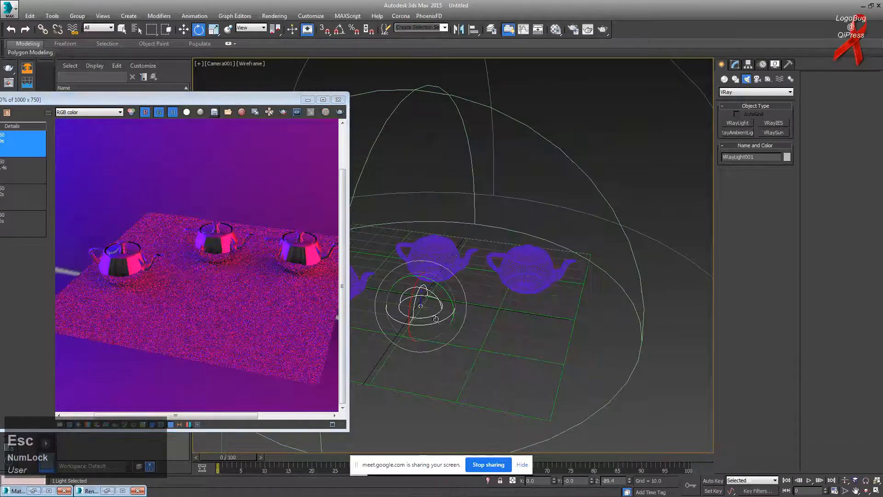
pyautogui.moveTo(435, 323); pyautogui.dragTo(427, 321)
pyautogui.click(340, 112)
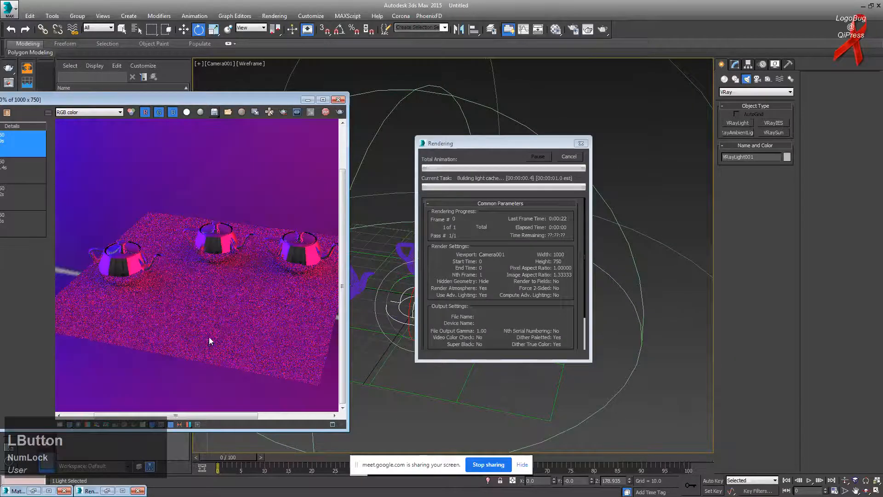
pyautogui.press('Escape')
# Step: Set the VRayHDRI horizontal rotation to 180 and render the teapots with the new lighting
pyautogui.click(538, 135)
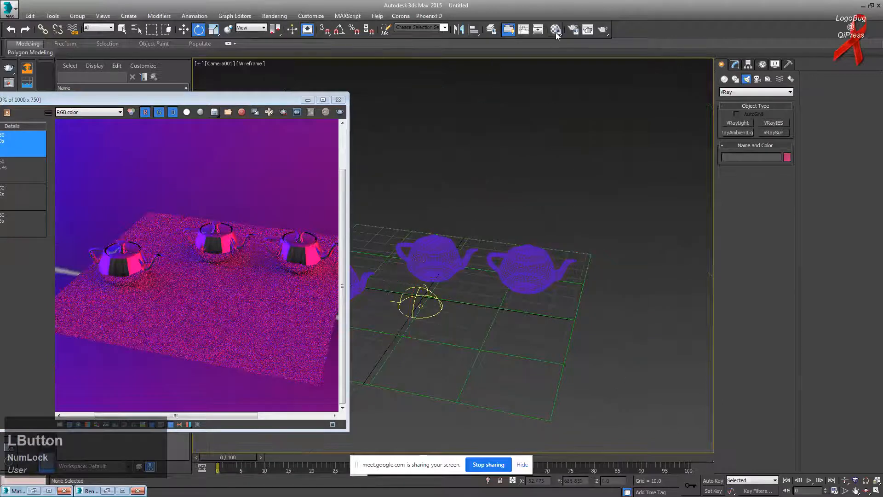
pyautogui.click(556, 30)
pyautogui.doubleClick(486, 257)
pyautogui.write('180')
pyautogui.press('Return')
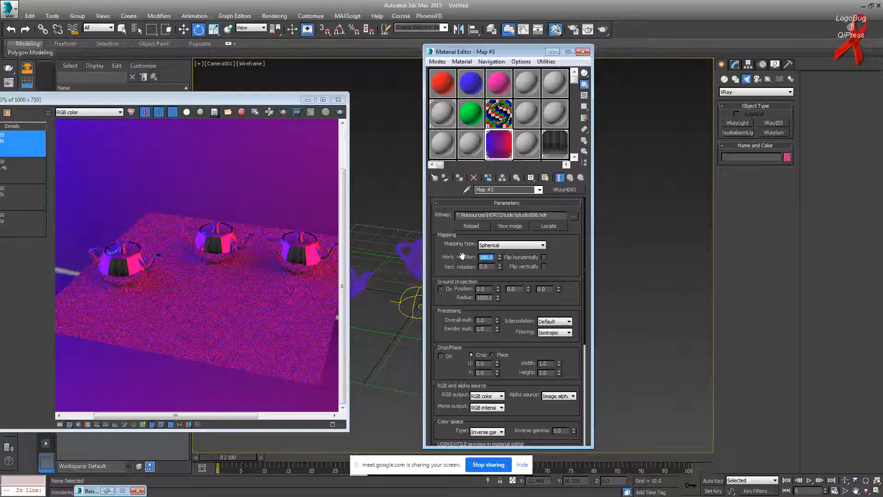
pyautogui.click(271, 174)
pyautogui.click(340, 112)
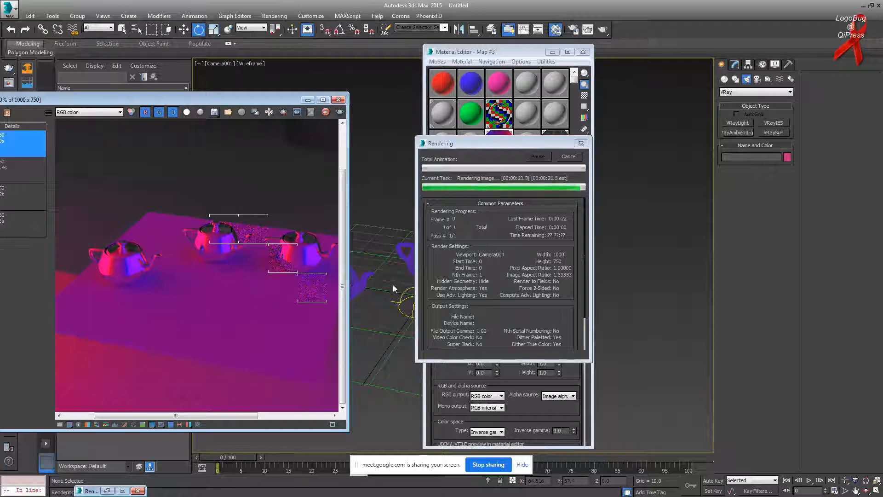
pyautogui.moveTo(517, 52); pyautogui.dragTo(657, 67)
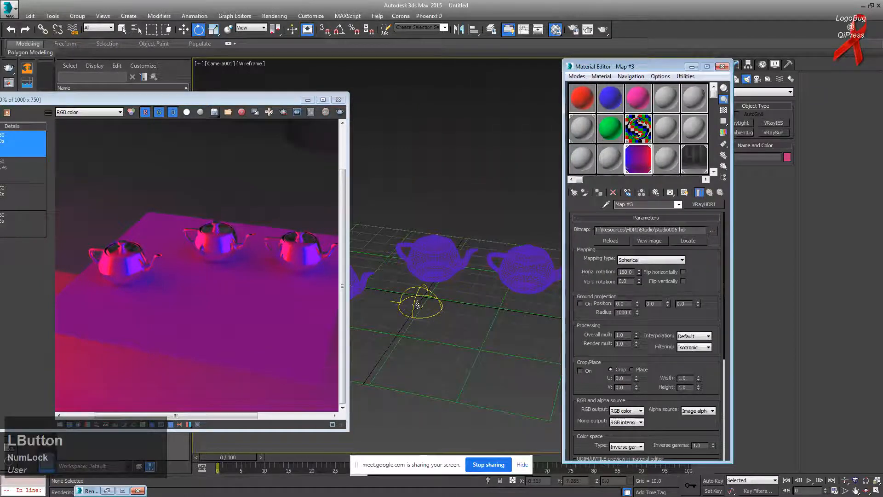
# Step: Select the dome light and orbit the camera down to a lower angle on the teapots
pyautogui.click(416, 304)
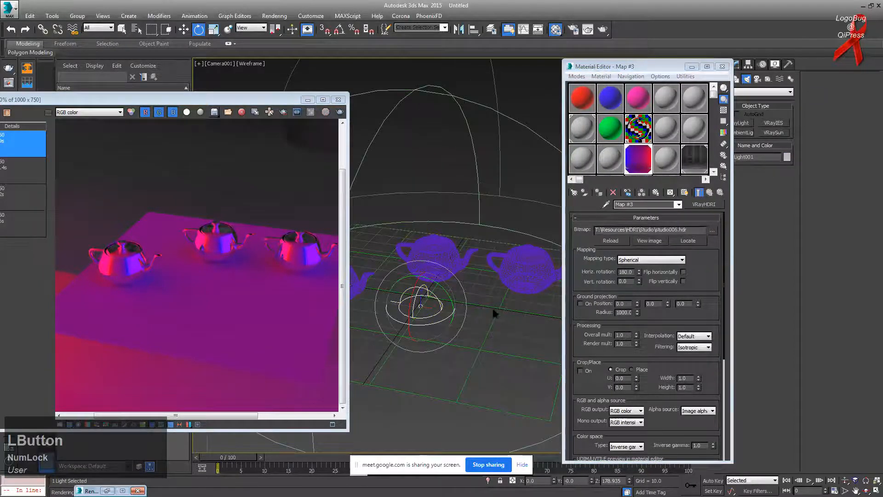
pyautogui.keyDown('alt'); pyautogui.moveTo(470, 242); pyautogui.dragTo(490, 231, button='middle'); pyautogui.keyUp('alt')
pyautogui.hotkey('ctrl', 'z')
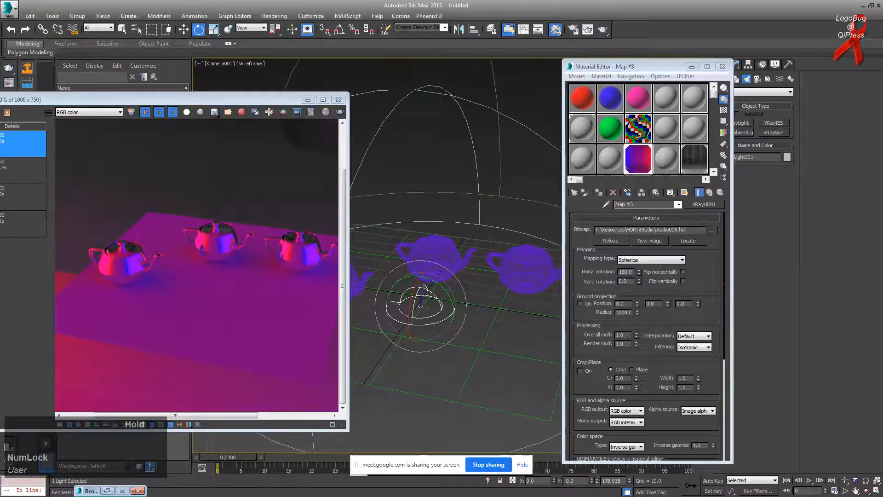
pyautogui.click(867, 490)
pyautogui.moveTo(447, 260); pyautogui.dragTo(472, 249)
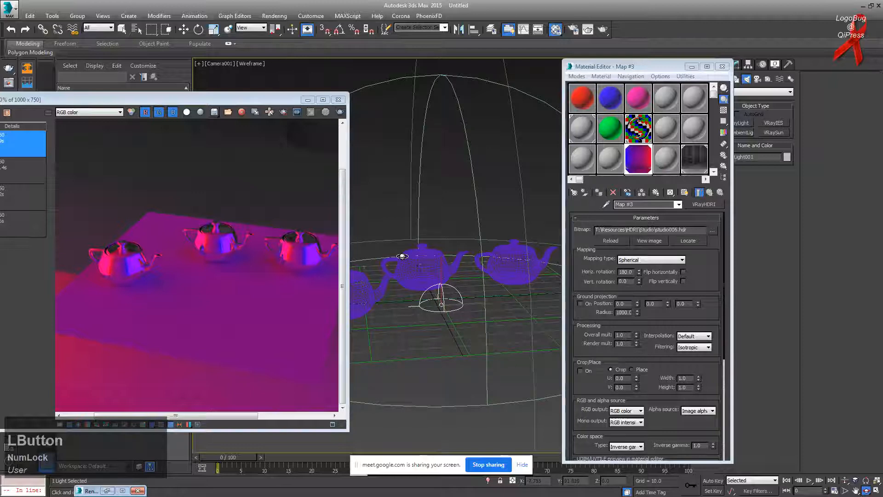
pyautogui.doubleClick(627, 272)
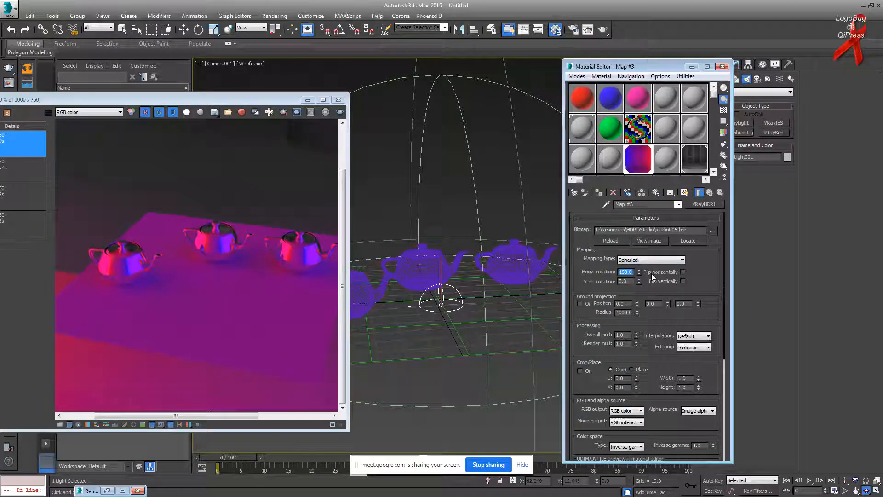
# Step: Reselect the dome light with the Move tool and minimize the Material Editor
pyautogui.click(183, 29)
pyautogui.click(459, 144)
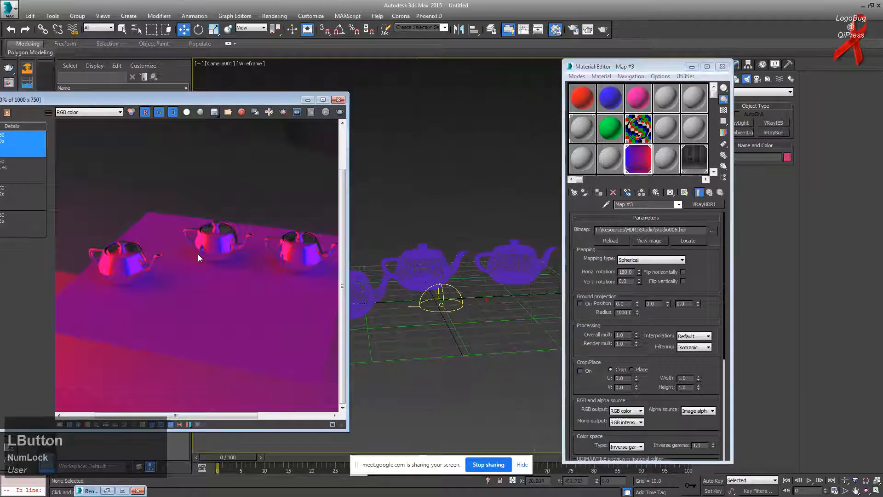
pyautogui.scroll(-4, 198, 254)
pyautogui.scroll(2, 200, 238)
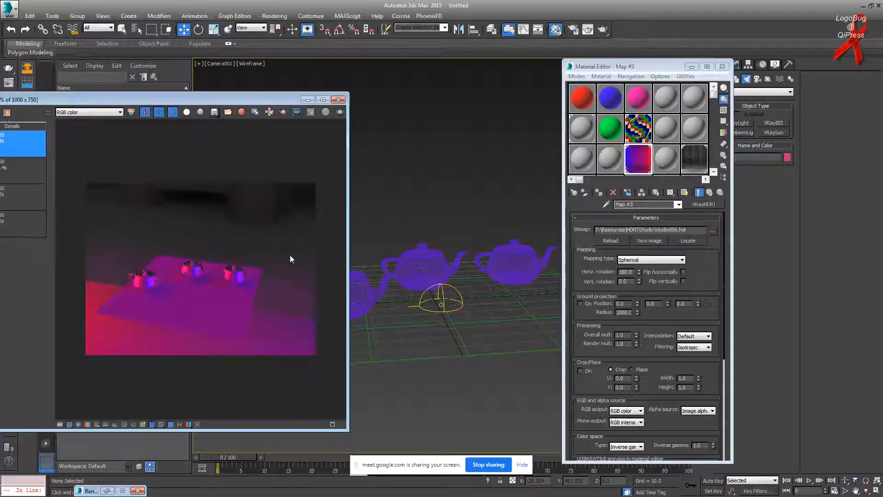
pyautogui.click(442, 291)
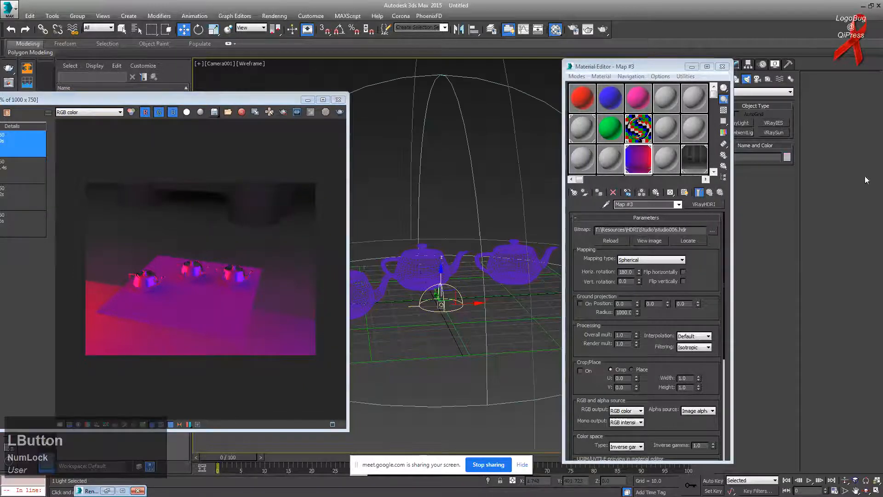
pyautogui.click(692, 66)
# Step: In the dome light's Modify parameters, make the light invisible in renders
pyautogui.click(735, 64)
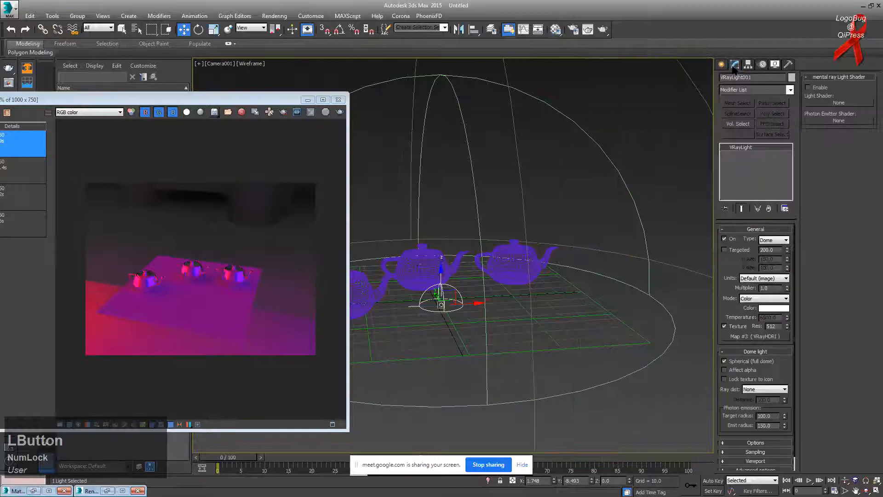
pyautogui.moveTo(734, 395); pyautogui.dragTo(733, 357)
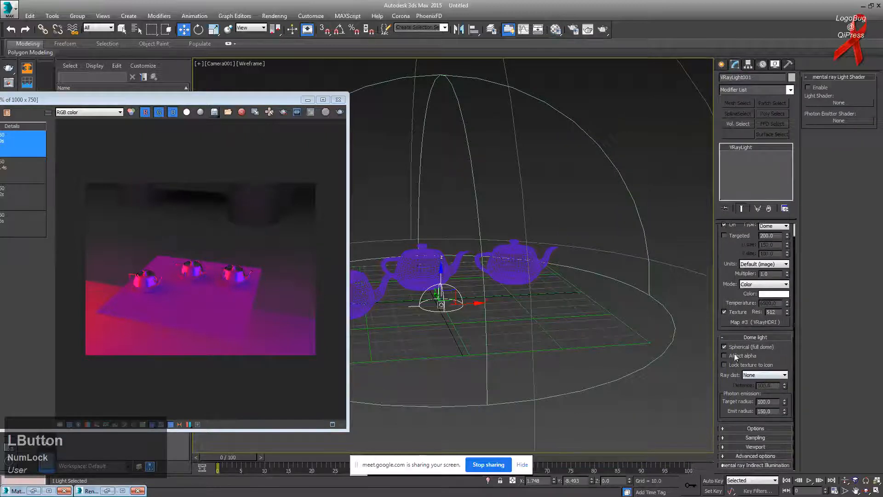
pyautogui.click(751, 428)
pyautogui.click(823, 115)
pyautogui.scroll(-1, 184, 283)
pyautogui.scroll(5, 169, 276)
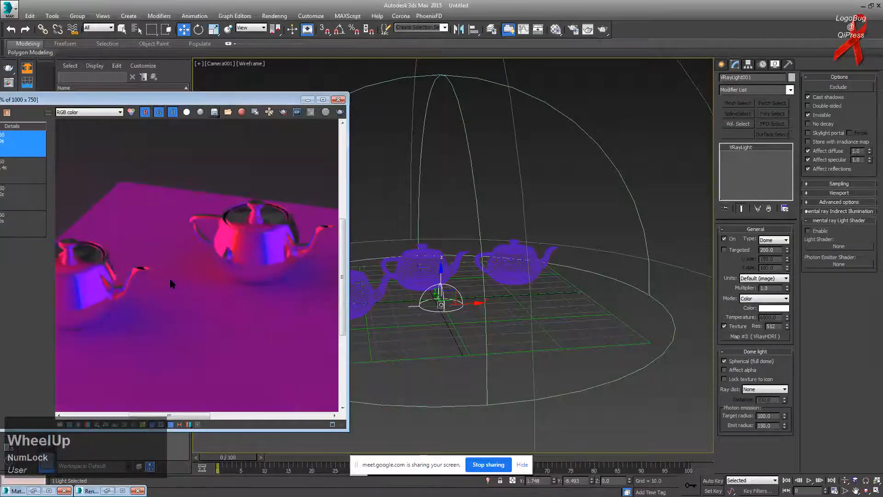
pyautogui.scroll(-2, 170, 276)
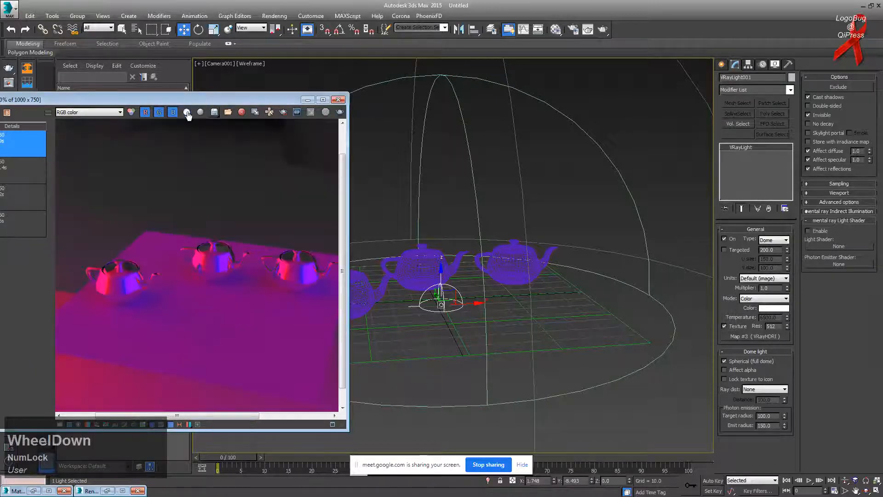
# Step: Check the alpha channel, return to RGB view, and re-render the teapot scene
pyautogui.click(187, 113)
pyautogui.click(132, 112)
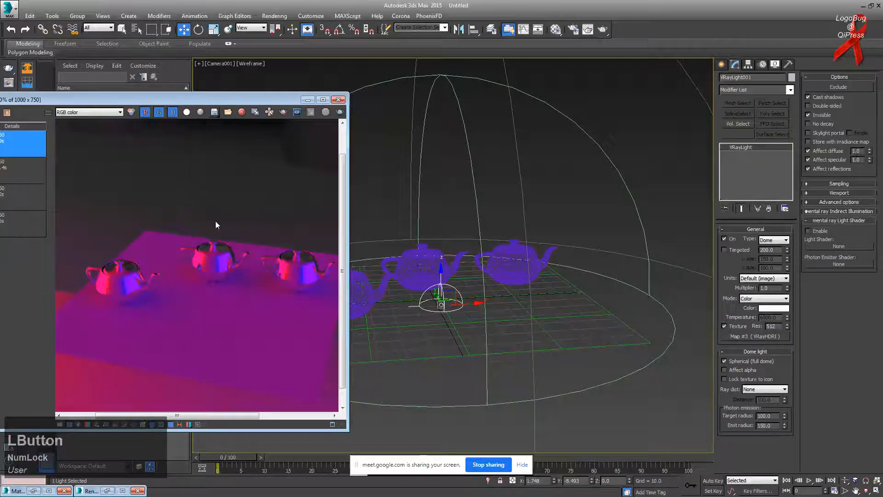
pyautogui.scroll(-3, 216, 225)
pyautogui.scroll(1, 162, 255)
pyautogui.scroll(-1, 258, 227)
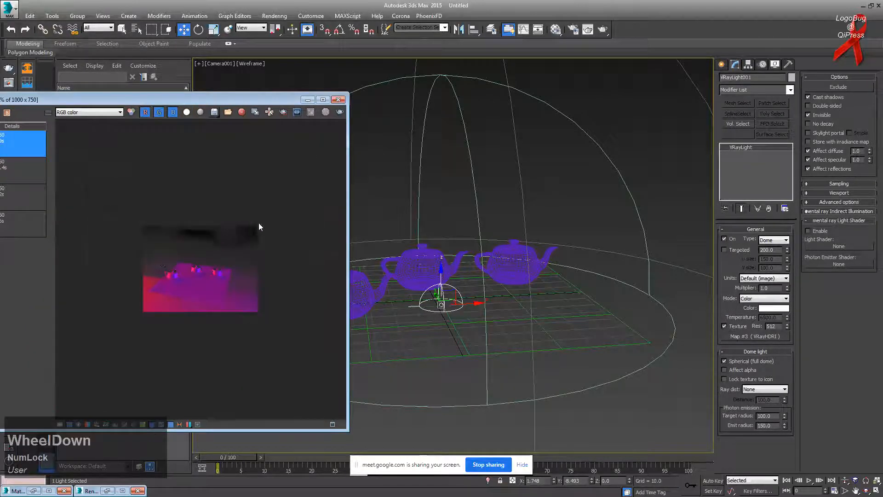
pyautogui.scroll(1, 259, 226)
pyautogui.click(339, 113)
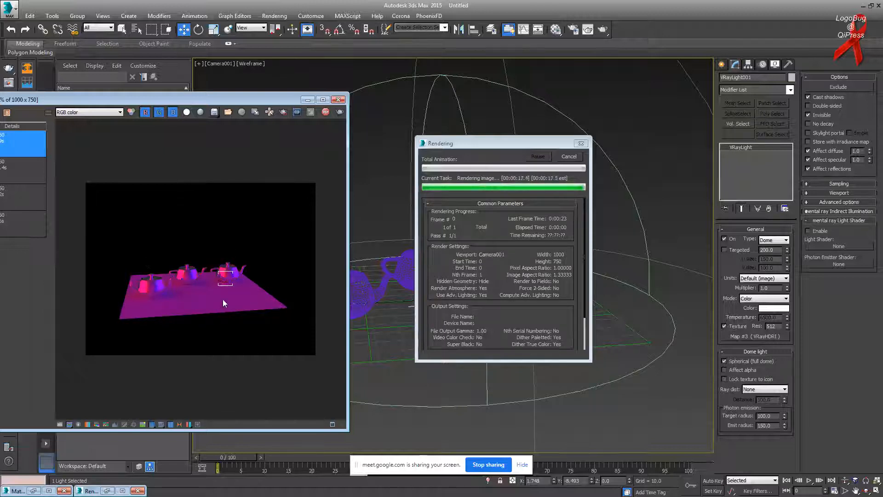
pyautogui.click(187, 281)
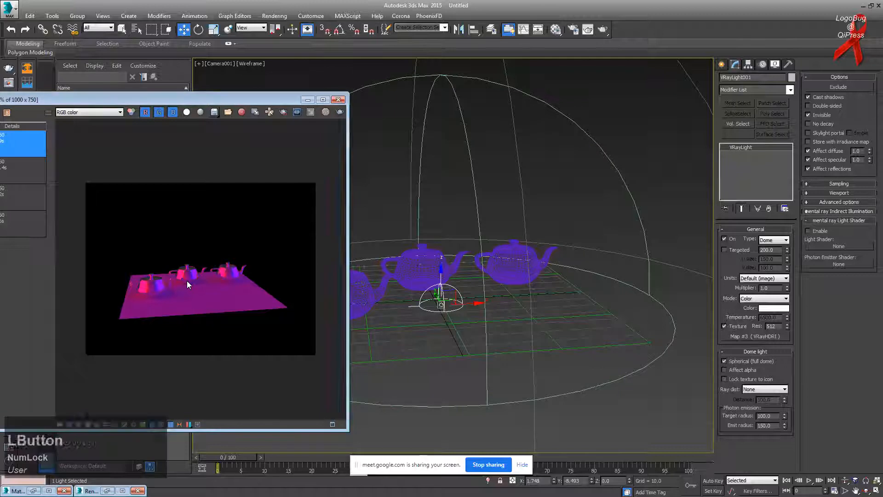
pyautogui.scroll(3, 185, 279)
pyautogui.scroll(-3, 185, 279)
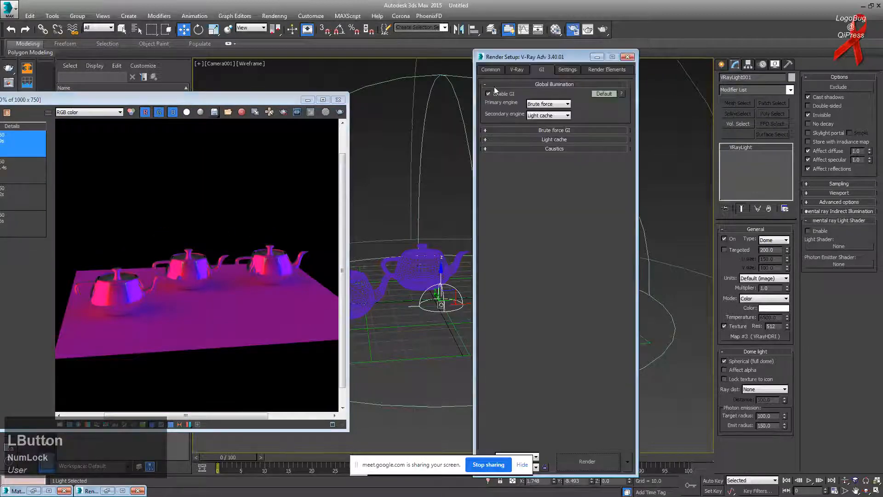
# Step: Show the V-Ray tab in Render Setup, then switch to the Google Meet window
pyautogui.click(517, 69)
pyautogui.scroll(-2, 508, 274)
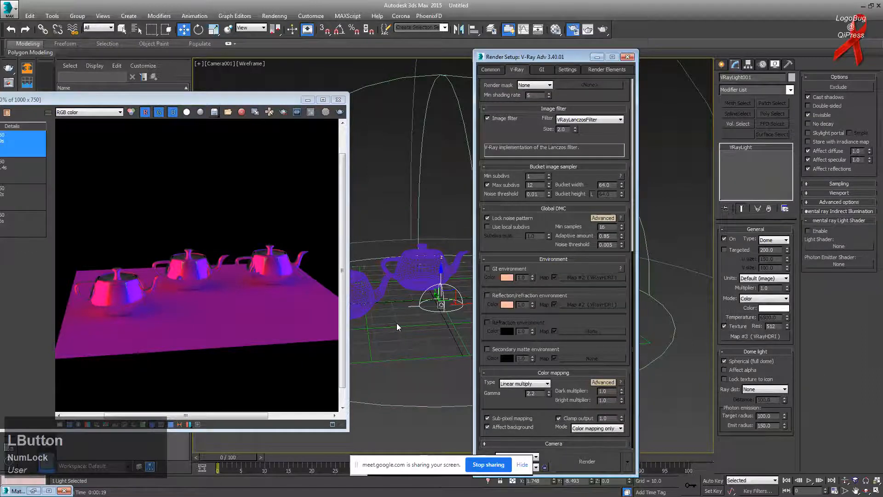
pyautogui.hotkey('alt', 'Tab')
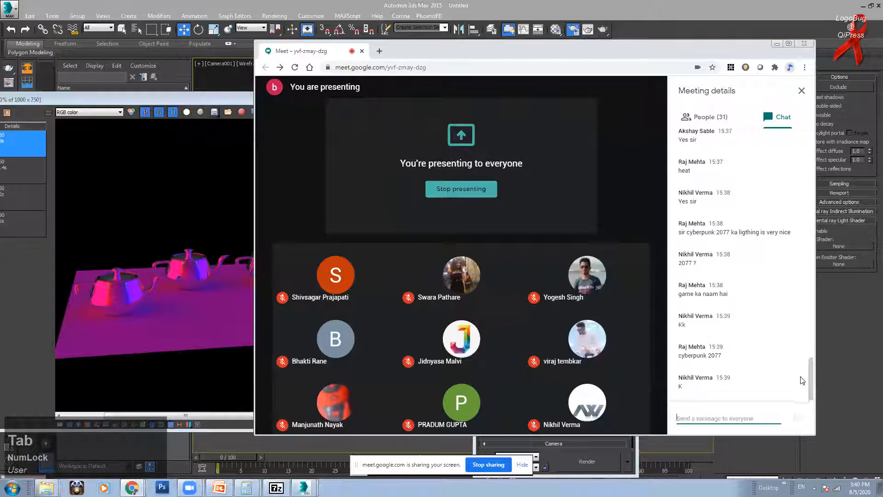
# Step: Read the Meet chat and bring the 3ds Max window back in front
pyautogui.moveTo(811, 381); pyautogui.dragTo(814, 396)
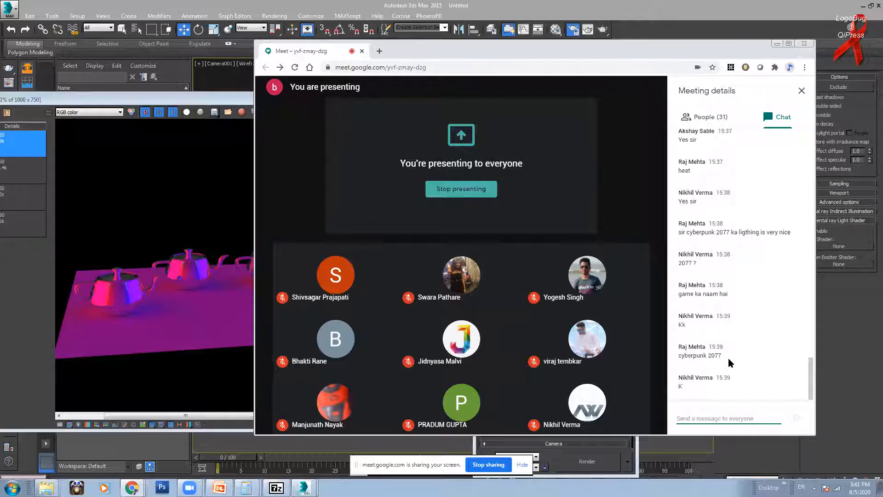
pyautogui.click(574, 33)
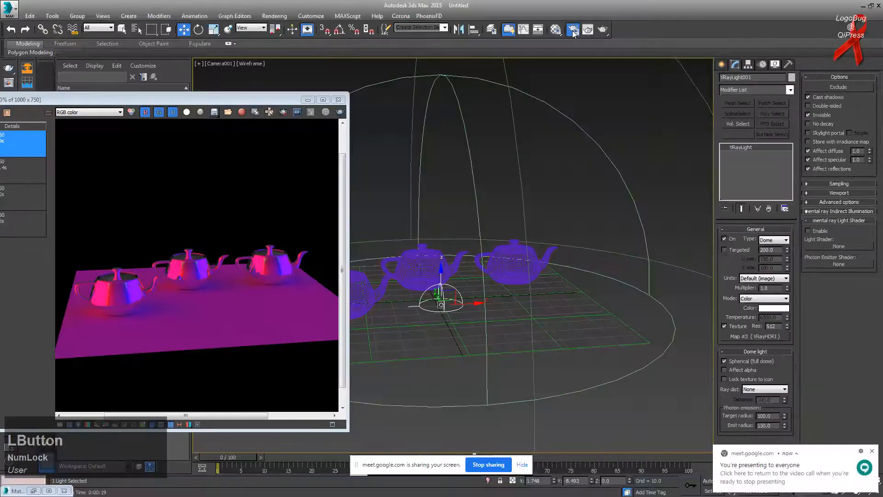
# Step: Open Render Setup and browse the GI tab's Light cache, Caustics and Brute force rollouts
pyautogui.click(573, 30)
pyautogui.moveTo(531, 56); pyautogui.dragTo(462, 21)
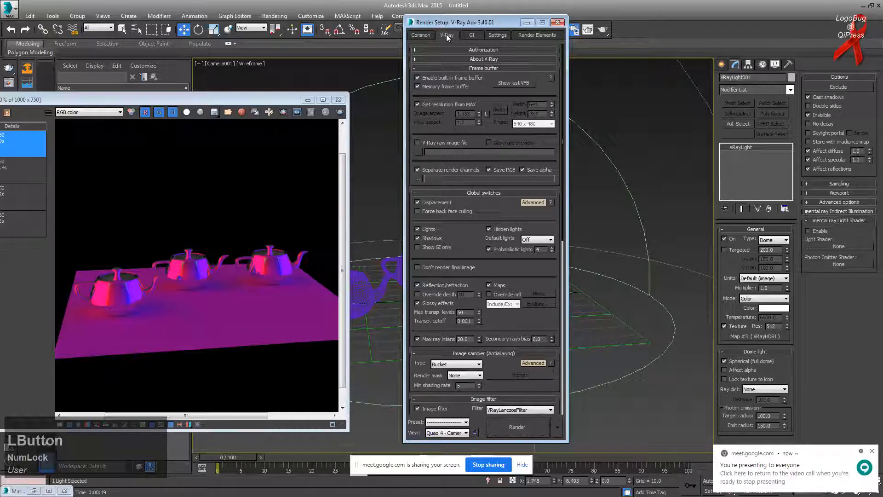
pyautogui.click(472, 36)
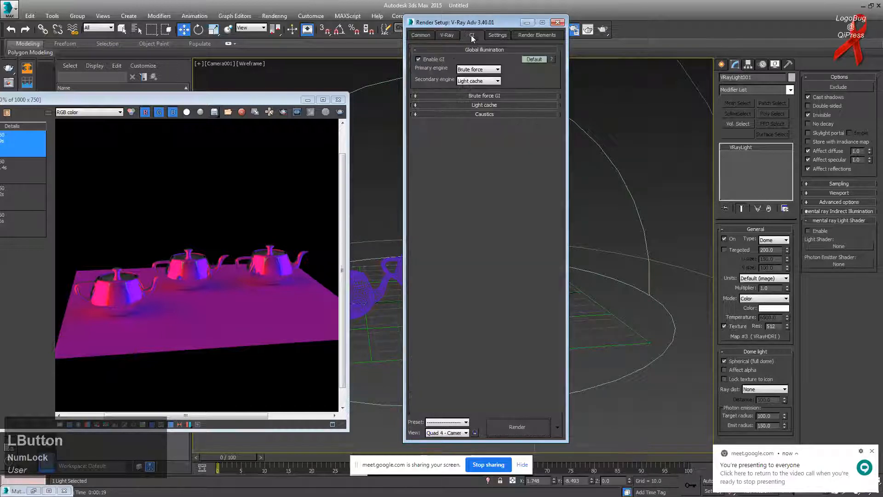
pyautogui.click(496, 105)
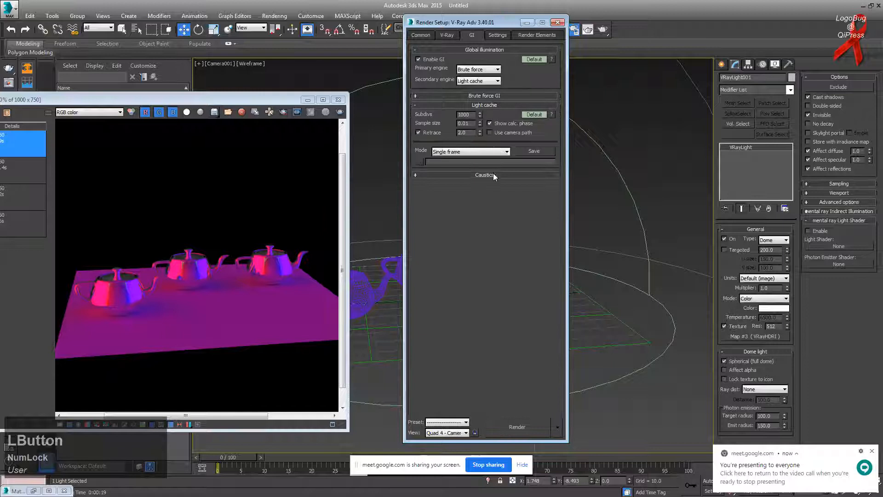
pyautogui.click(495, 175)
pyautogui.click(482, 96)
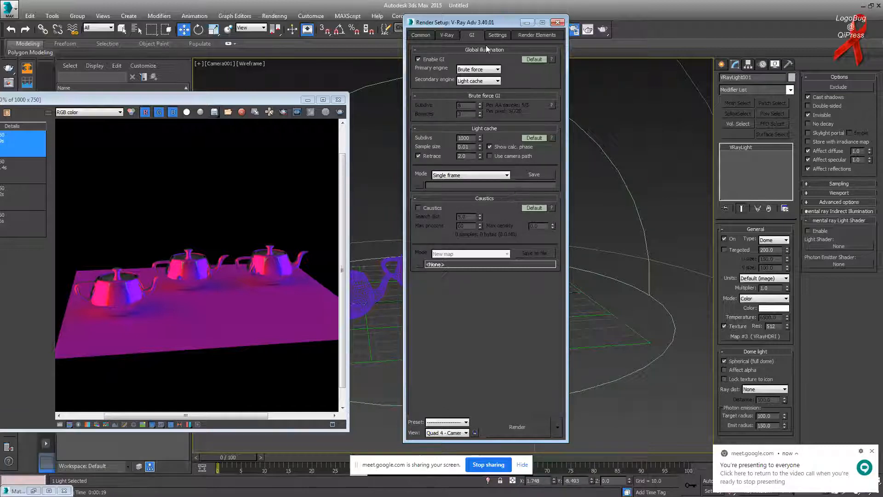
pyautogui.click(451, 35)
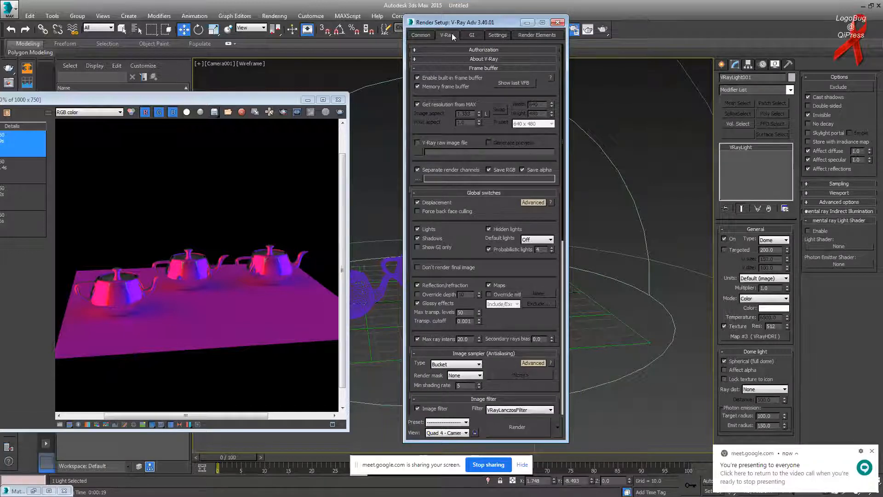
# Step: Minimize Render Setup and the frame buffer, then switch to the next window
pyautogui.click(528, 23)
pyautogui.click(308, 99)
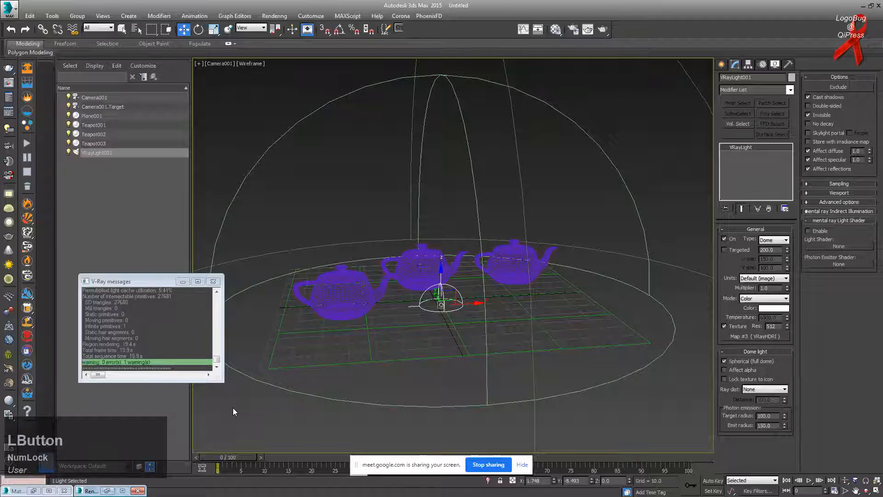
pyautogui.hotkey('alt', 'Tab')
pyautogui.hotkey('alt', 'Tab')
pyautogui.hotkey('alt', 'Tab')
pyautogui.hotkey('alt', 'Tab')
pyautogui.hotkey('alt', 'Tab')
pyautogui.hotkey('alt', 'Tab')
pyautogui.hotkey('alt', 'Tab')
pyautogui.hotkey('alt', 'Tab')
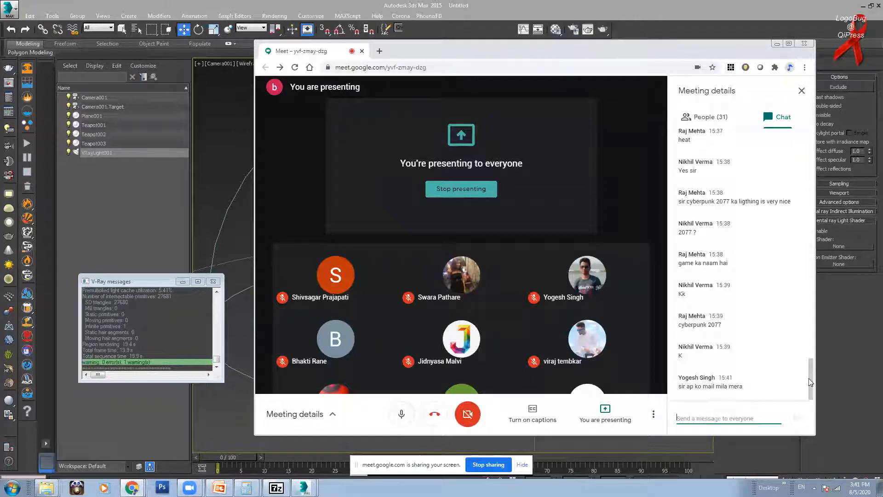
# Step: Bring the Gmail window showing the Mr. Manikin_project message forward from Chrome's taskbar list
pyautogui.moveTo(812, 384); pyautogui.dragTo(809, 381)
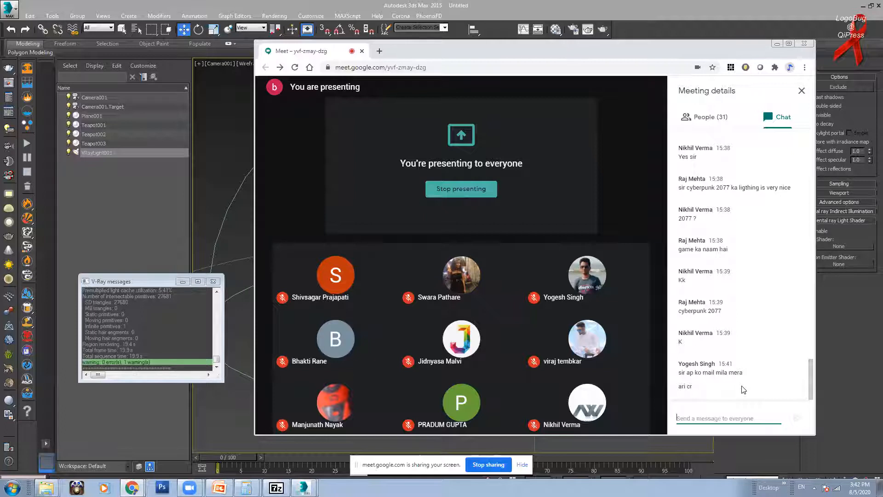
pyautogui.click(132, 488)
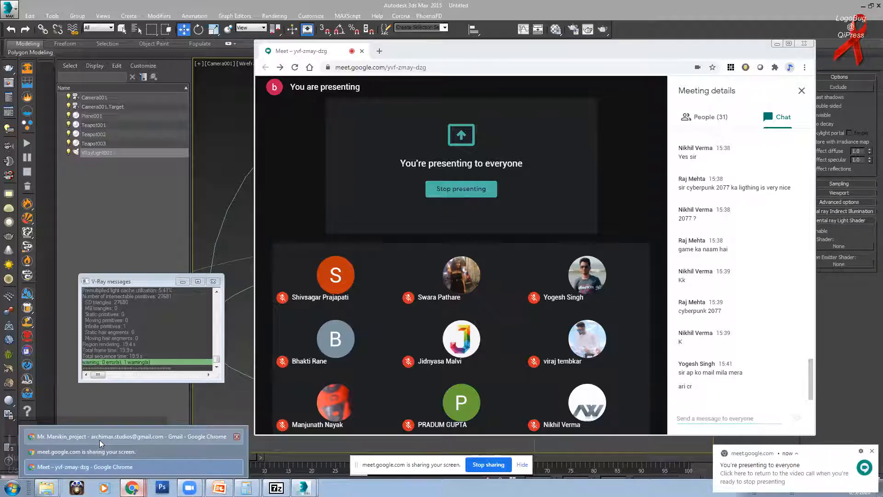
pyautogui.click(99, 439)
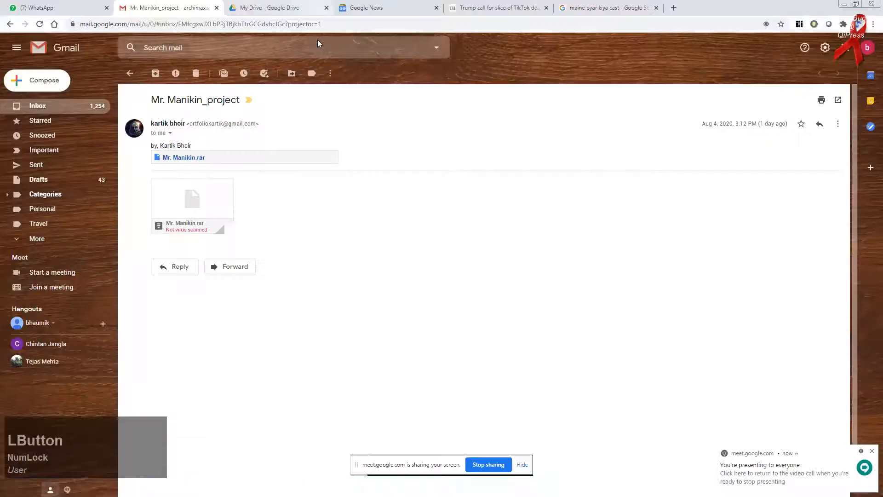
# Step: Sign in to webmail.logix.in in a new tab using the saved login, then minimize Chrome
pyautogui.click(639, 8)
pyautogui.click(674, 8)
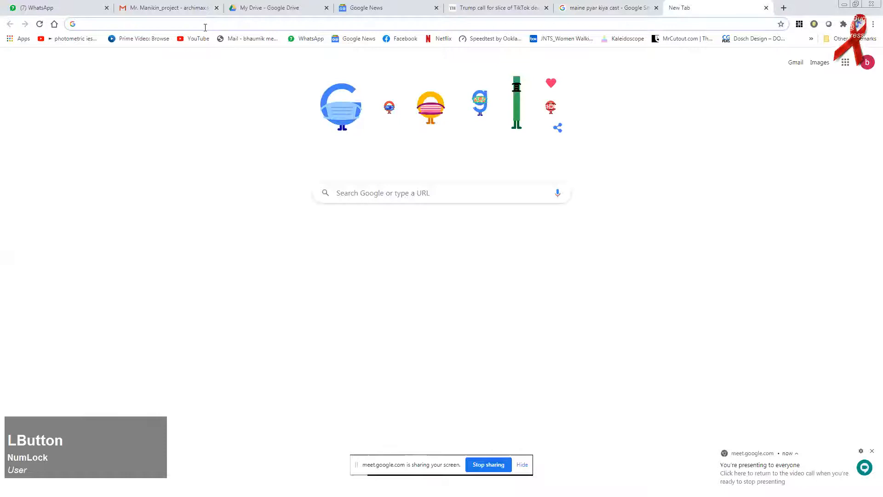
pyautogui.write('web')
pyautogui.press('Return')
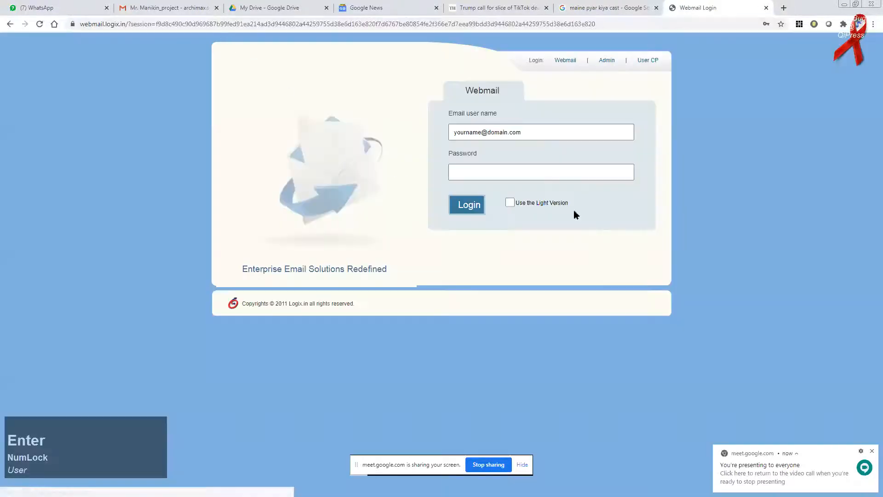
pyautogui.click(514, 134)
pyautogui.click(504, 155)
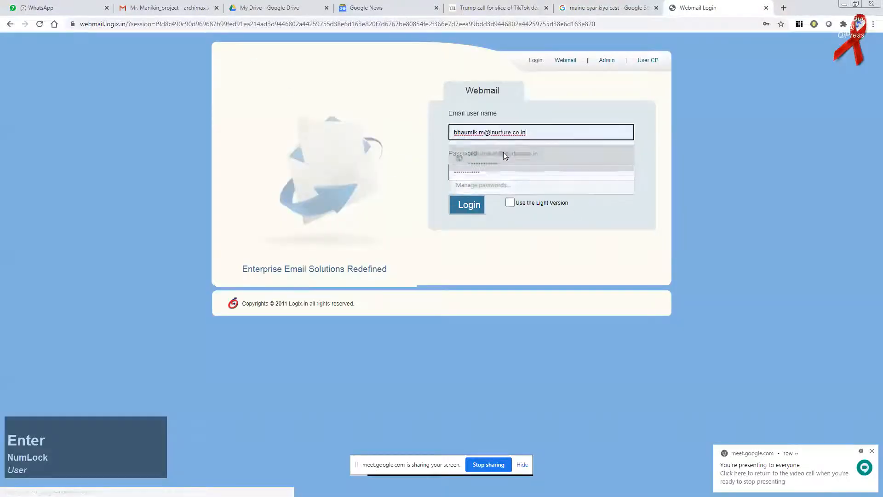
pyautogui.click(469, 207)
pyautogui.click(469, 205)
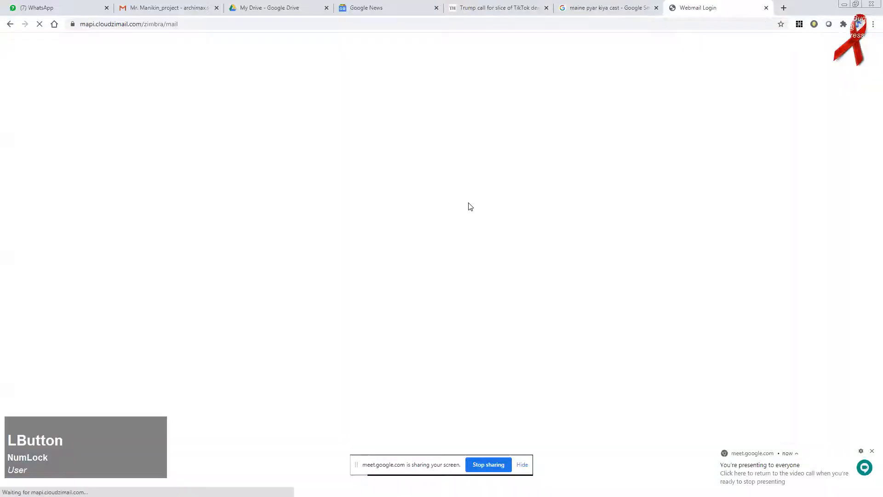
pyautogui.click(845, 3)
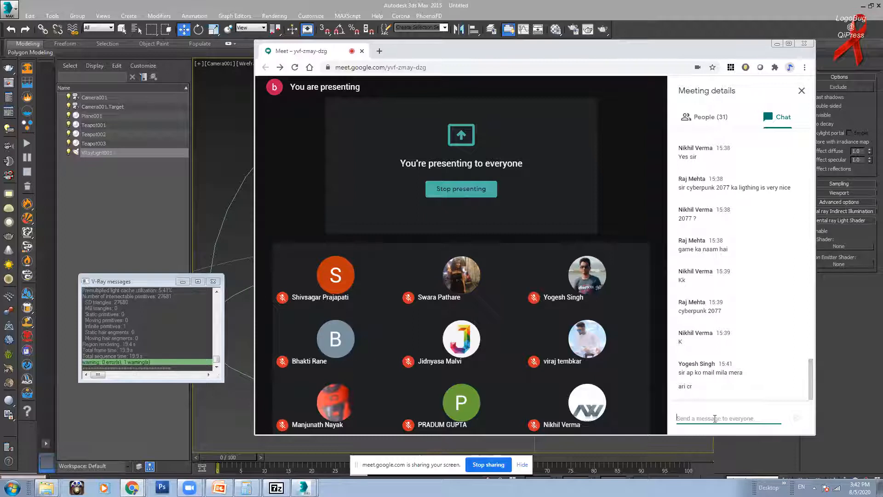
# Step: Send the chat messages 'DCS Lock On Flaming Cliffs' and 'Ace Combat ?'
pyautogui.click(715, 419)
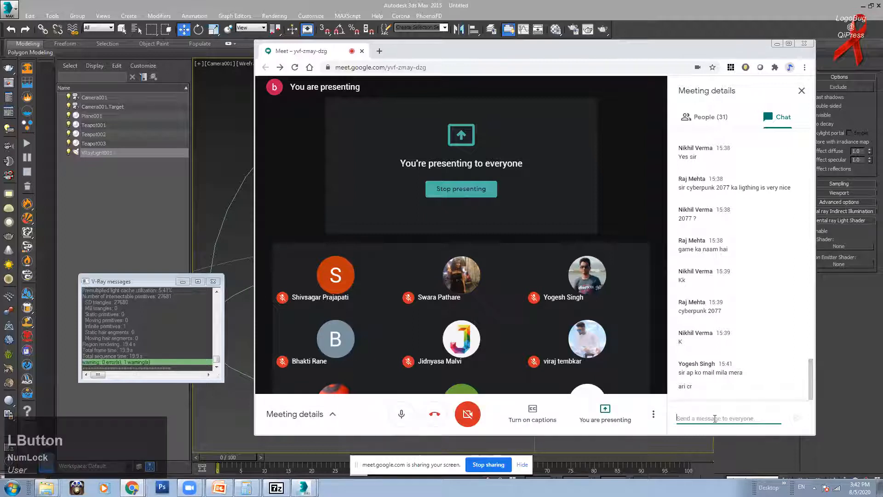
pyautogui.write('DCS Lock O')
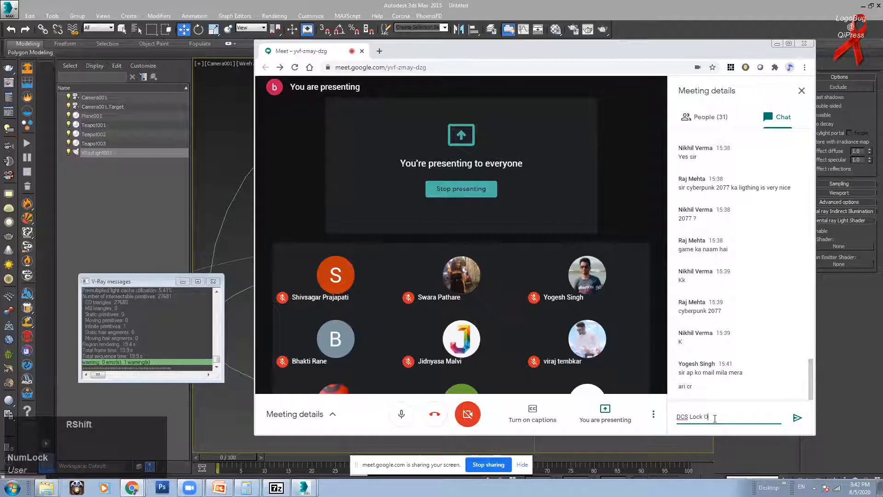
pyautogui.write('n ')
pyautogui.write('Flaming Clii')
pyautogui.press('BackSpace')
pyautogui.write('ffs')
pyautogui.press('Return')
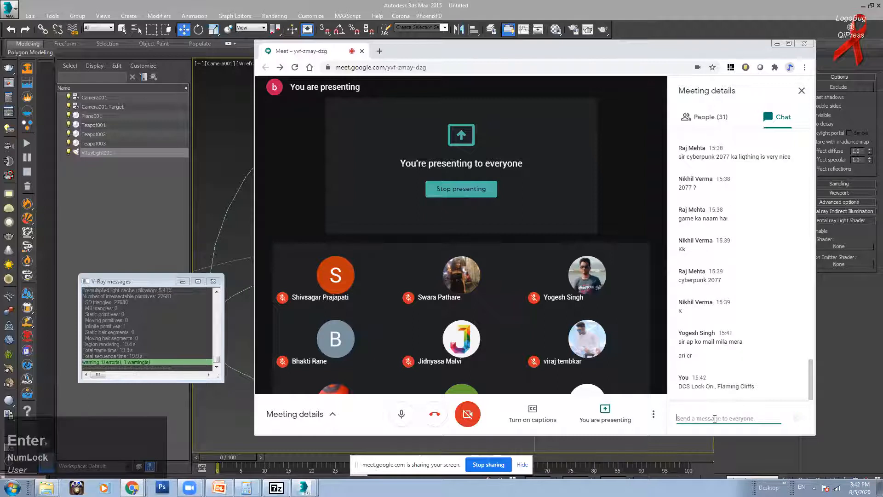
pyautogui.write('Ace Combat ?')
pyautogui.press('Return')
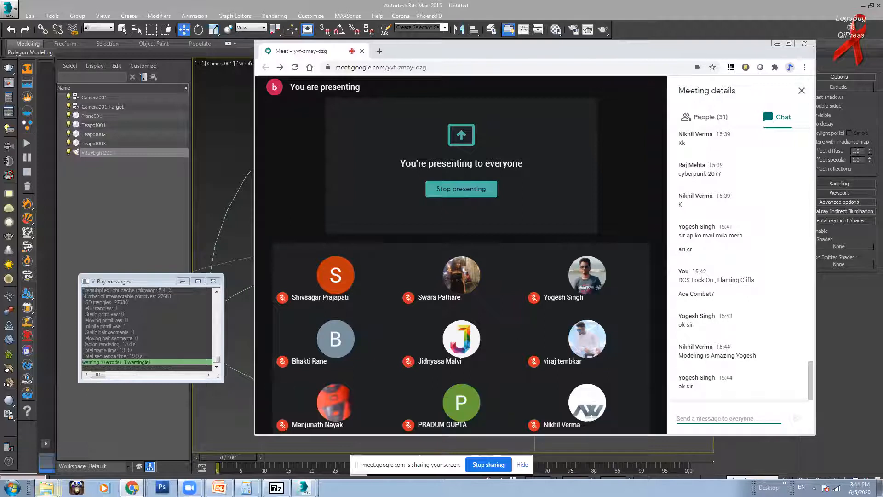
# Step: Show the open File Explorer windows from the taskbar after reading the chat replies
pyautogui.click(46, 488)
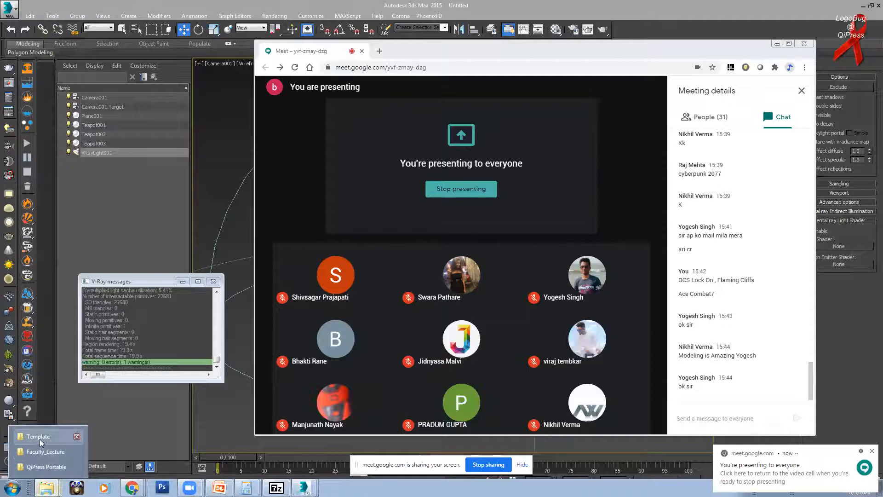
# Step: From Faculty_Lecture go up to Work, maximize, skip the drive scan, and browse Seagate drive F:
pyautogui.click(42, 453)
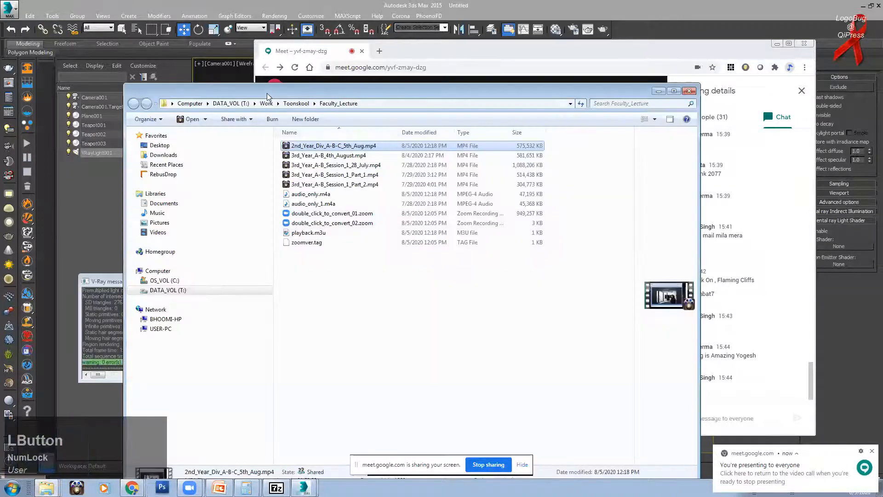
pyautogui.click(269, 105)
pyautogui.doubleClick(378, 93)
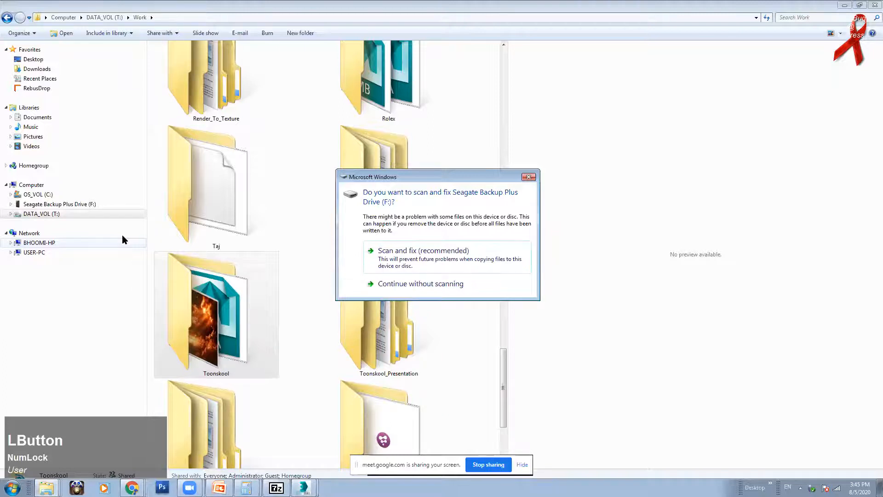
pyautogui.click(448, 287)
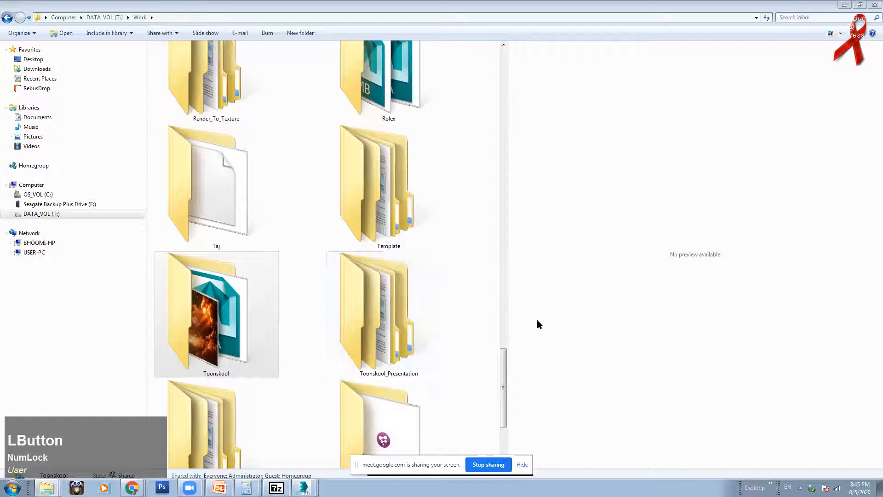
pyautogui.click(87, 206)
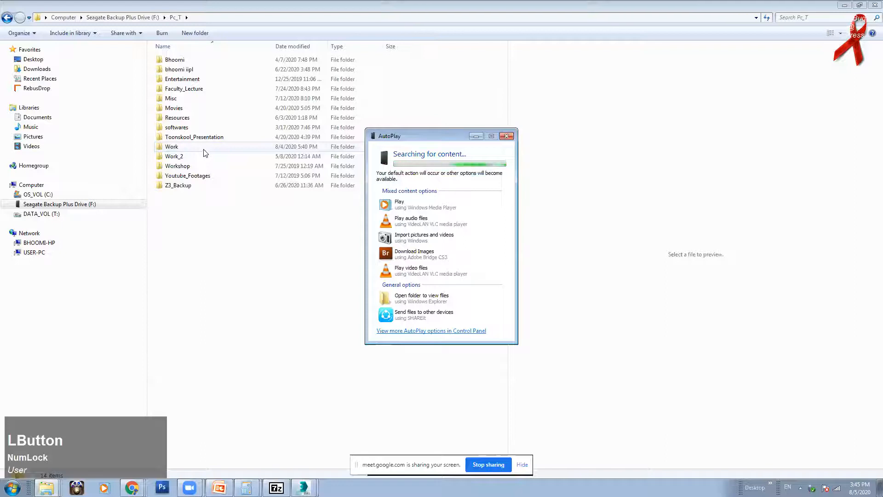
# Step: Open the Work folder and search it for 'sukhoi'
pyautogui.doubleClick(207, 147)
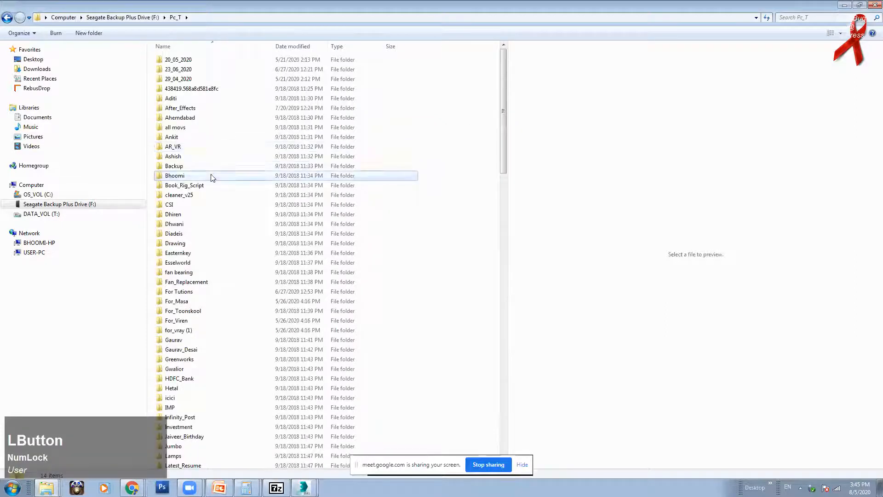
pyautogui.click(819, 19)
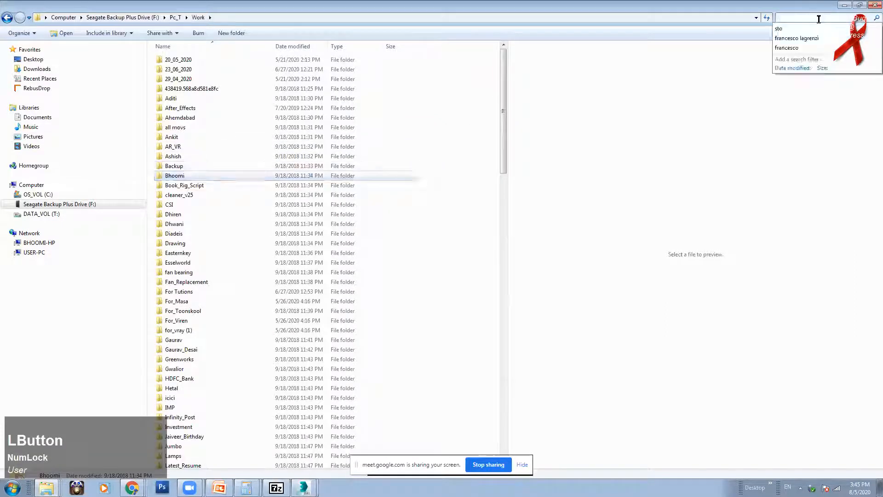
pyautogui.write('sukhoi')
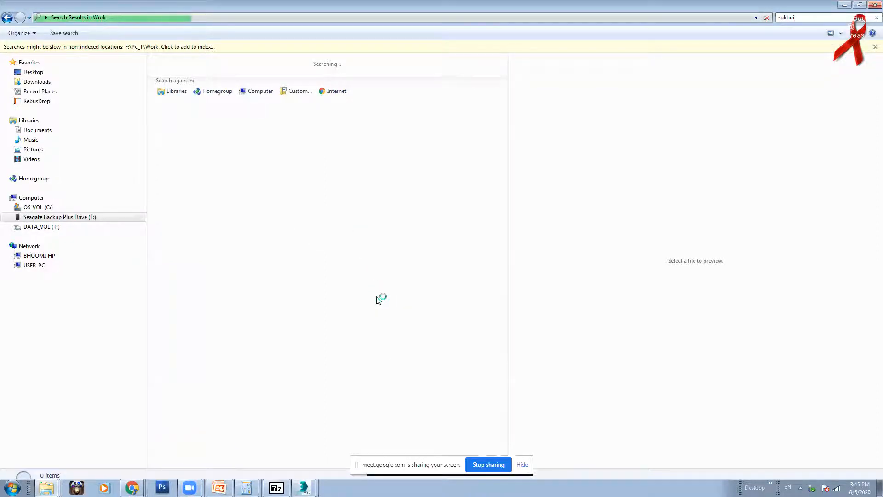
pyautogui.click(523, 464)
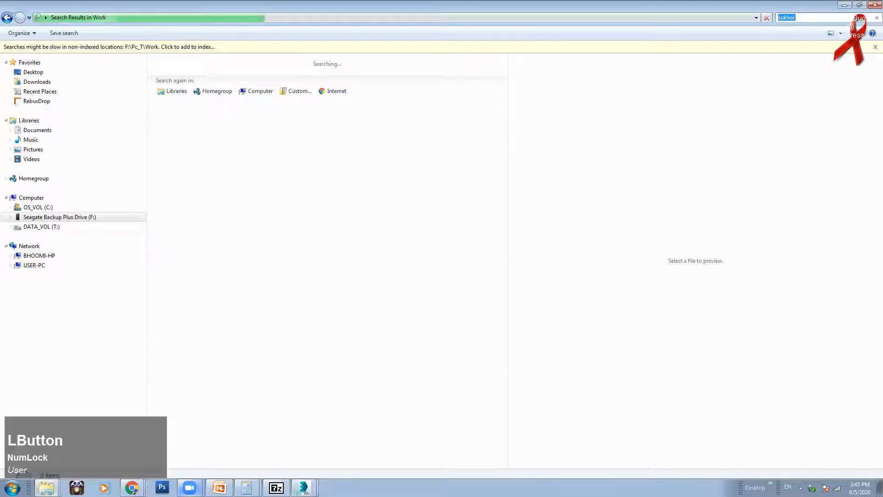
# Step: Glance at the Zimbra inbox in Chrome, then minimize Chrome
pyautogui.click(197, 488)
pyautogui.moveTo(139, 484)
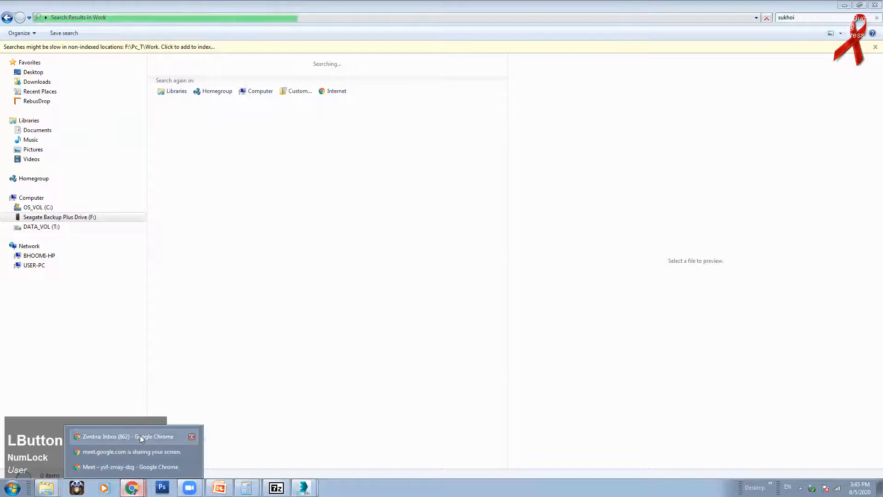
pyautogui.click(140, 437)
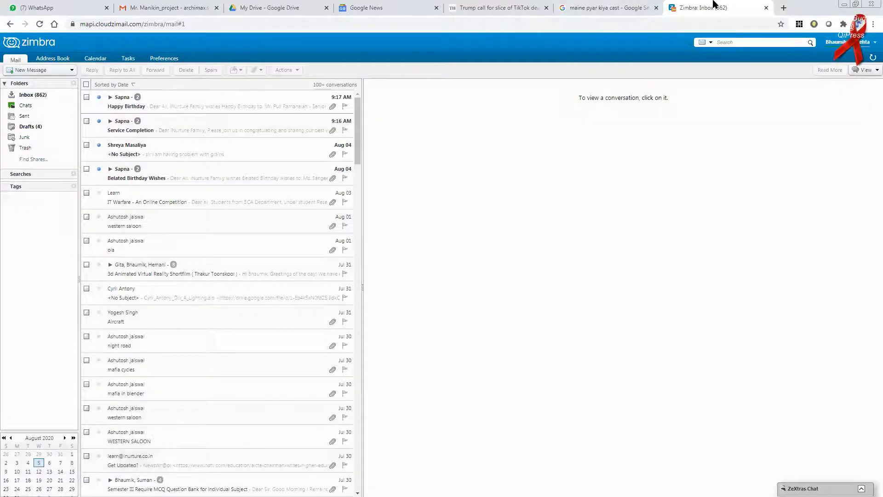
pyautogui.click(845, 6)
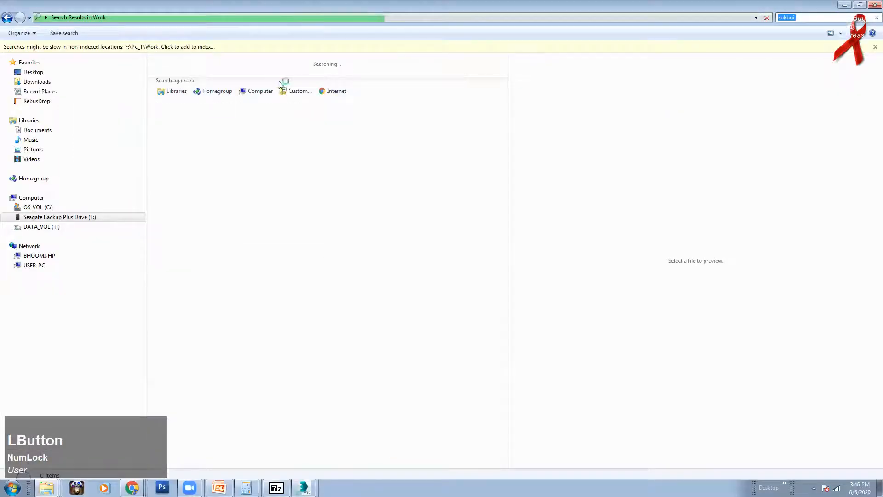
# Step: Open Work > For Tutions and search it for 'sukhoi', then for 'jpg'
pyautogui.click(63, 217)
pyautogui.doubleClick(188, 83)
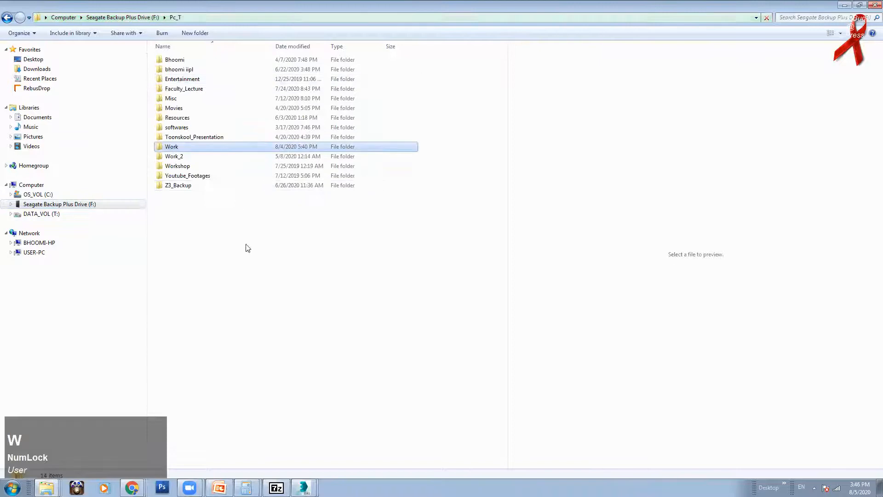
pyautogui.click(213, 186)
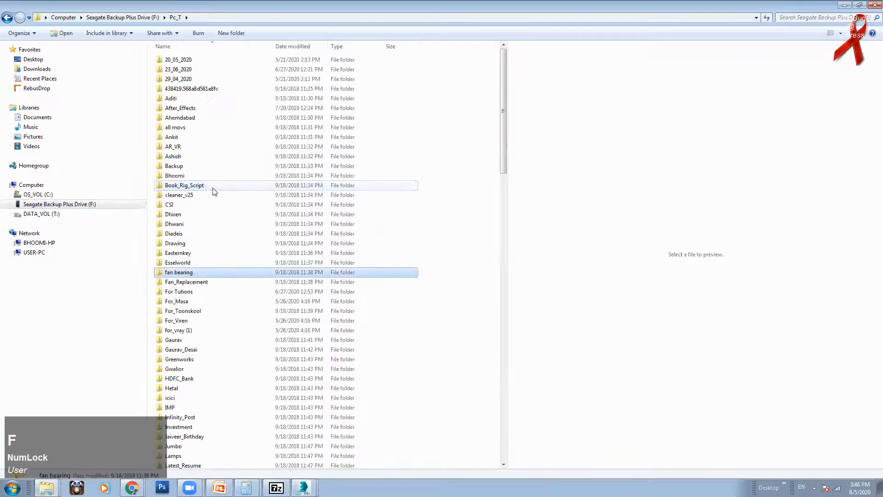
pyautogui.doubleClick(196, 291)
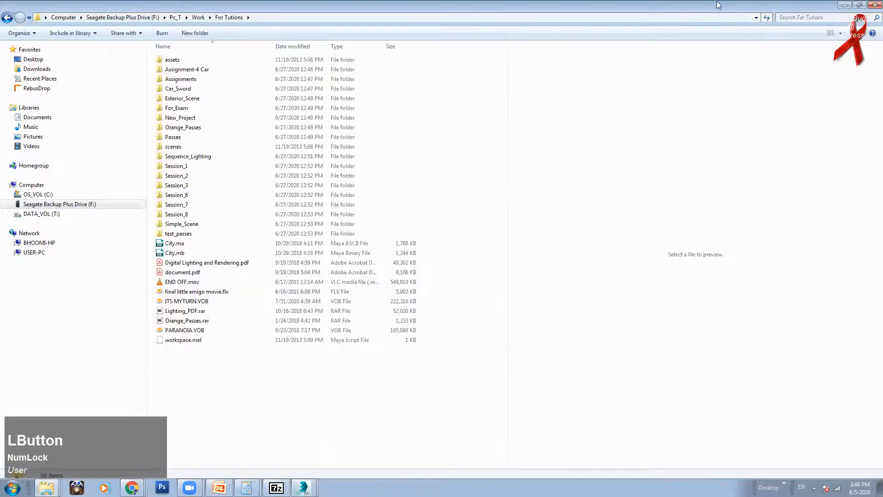
pyautogui.click(799, 17)
pyautogui.click(797, 30)
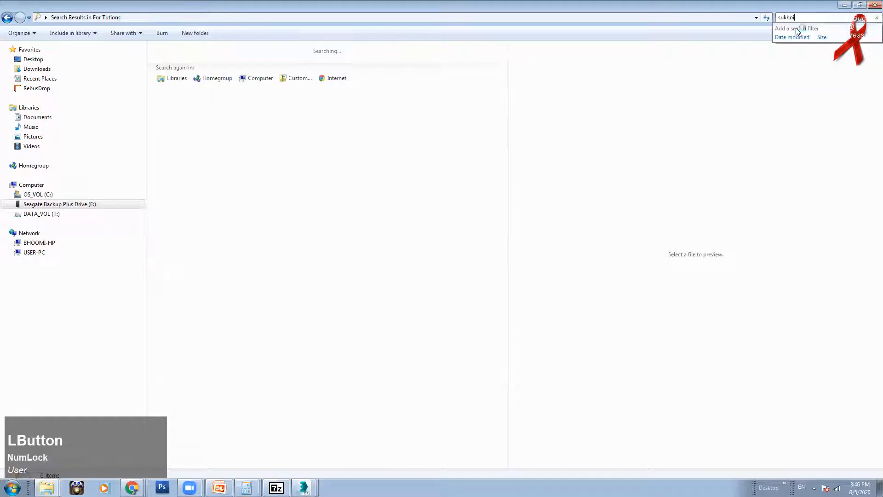
pyautogui.moveTo(798, 18); pyautogui.dragTo(777, 18)
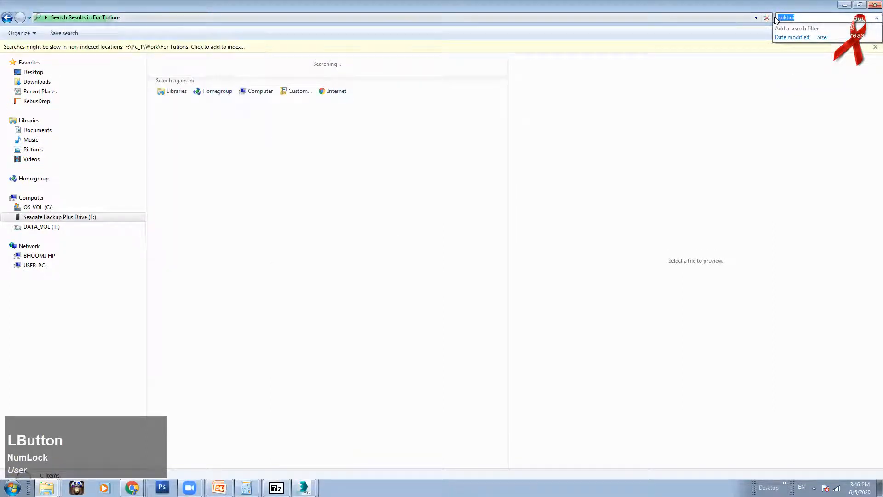
pyautogui.write('jpg')
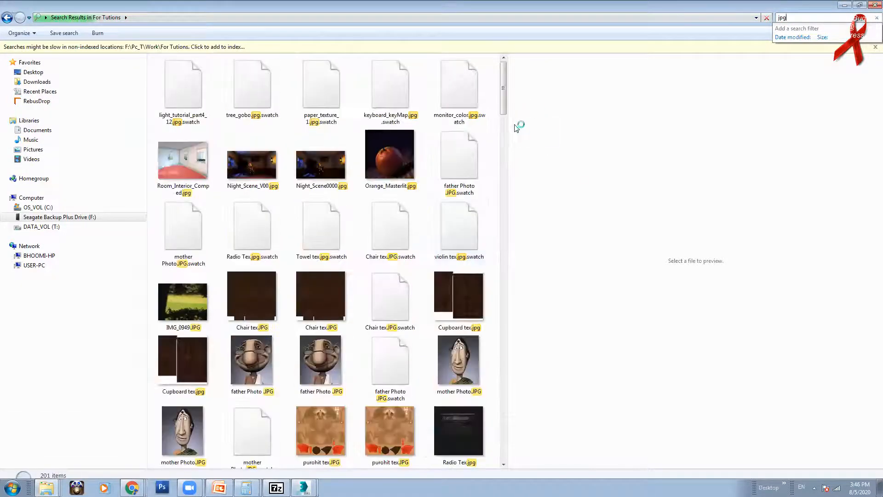
pyautogui.moveTo(505, 94); pyautogui.dragTo(511, 403)
# Step: Search For Tutions for 'hotel' and use its folder location to reach sukhoi_fighter
pyautogui.click(8, 17)
pyautogui.write('hotel')
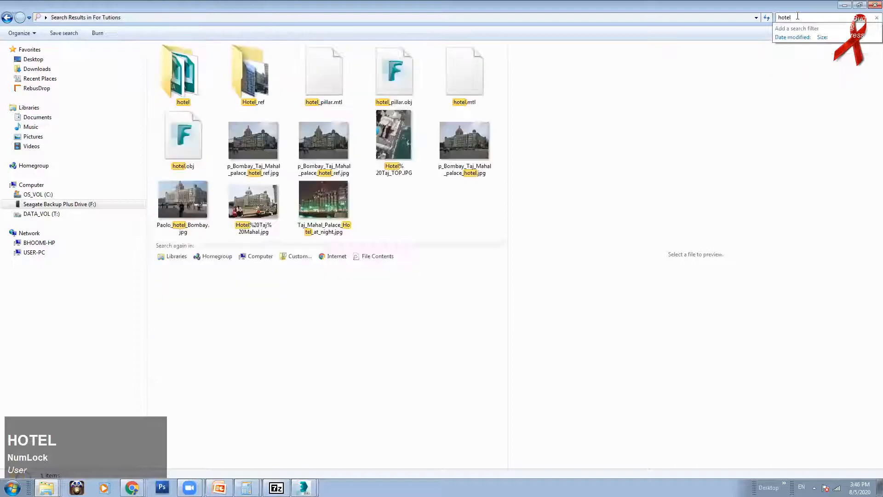
pyautogui.doubleClick(184, 75)
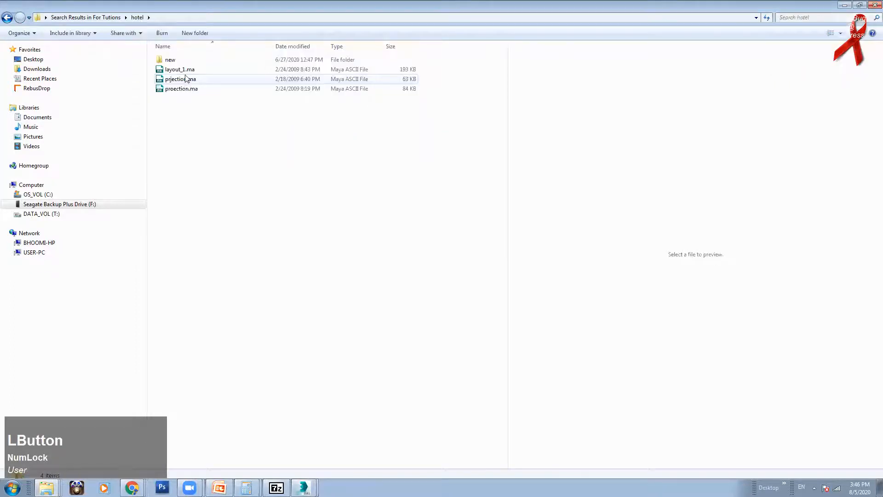
pyautogui.click(7, 18)
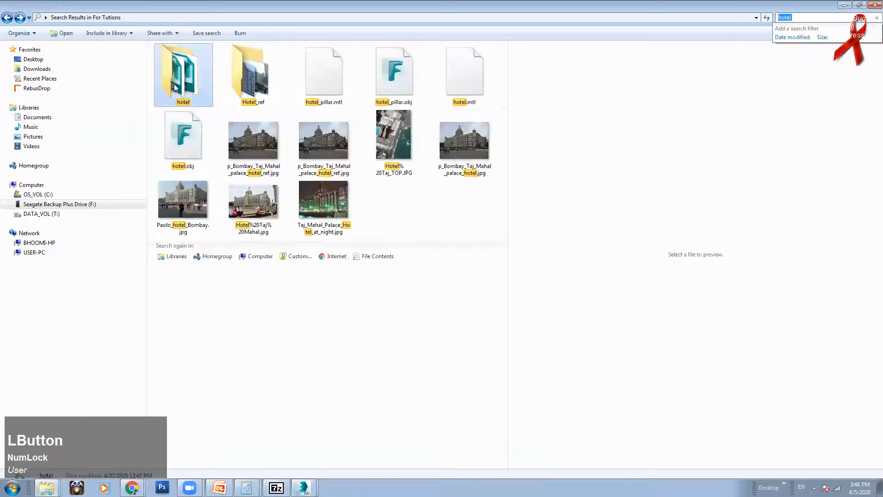
pyautogui.rightClick(192, 95)
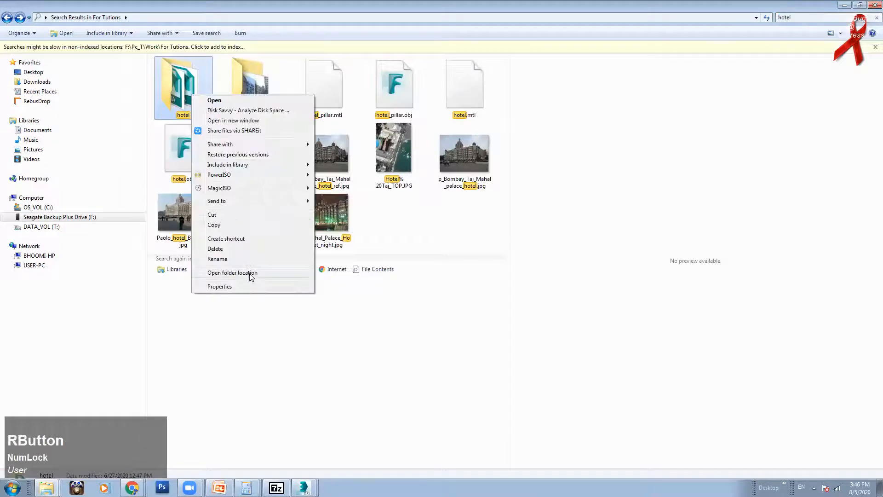
pyautogui.click(233, 273)
pyautogui.doubleClick(200, 87)
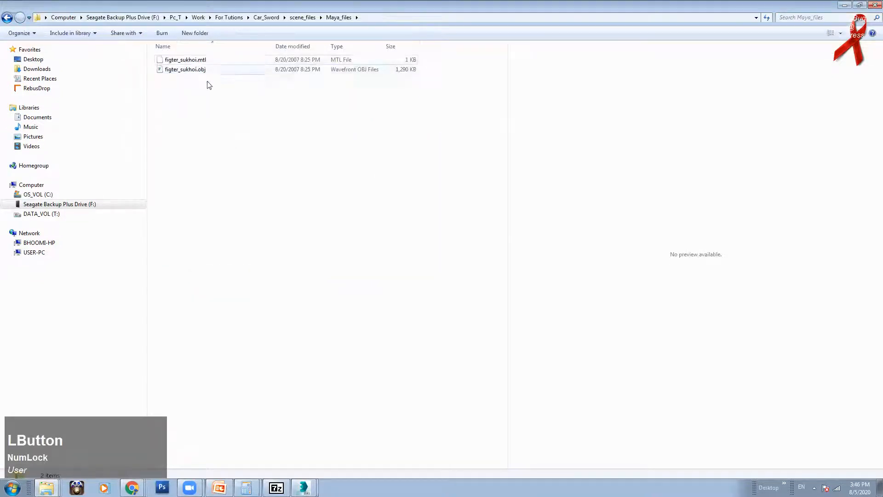
# Step: Copy the sukhoi_fighter folder path from the address bar and switch to 3ds Max
pyautogui.click(410, 19)
pyautogui.rightClick(412, 20)
pyautogui.click(435, 50)
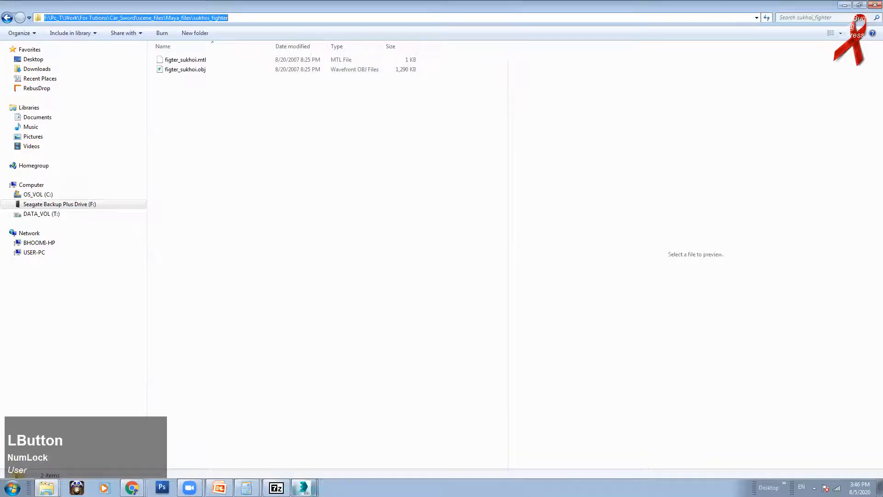
pyautogui.moveTo(303, 486)
pyautogui.click(332, 460)
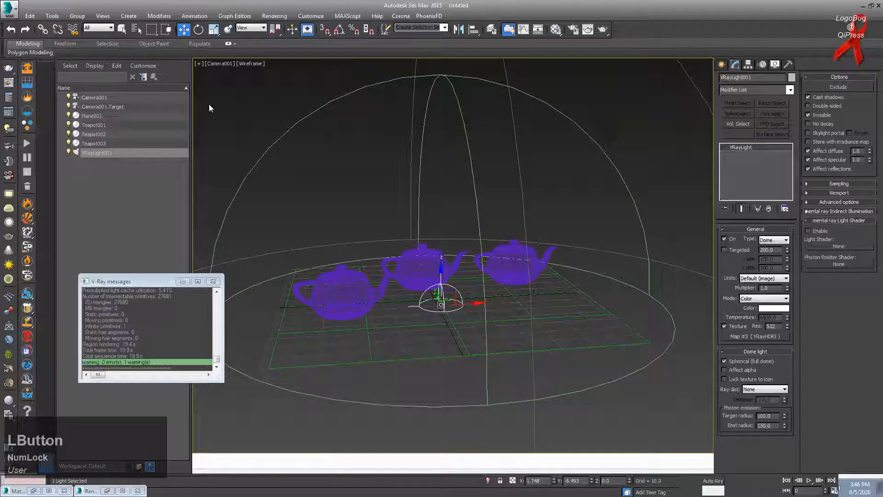
# Step: Reset 3ds Max to an empty scene
pyautogui.click(8, 9)
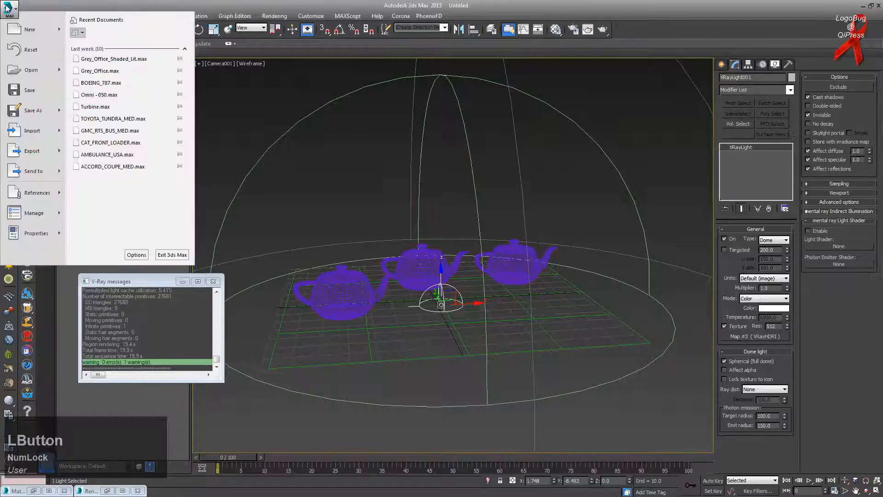
pyautogui.click(31, 49)
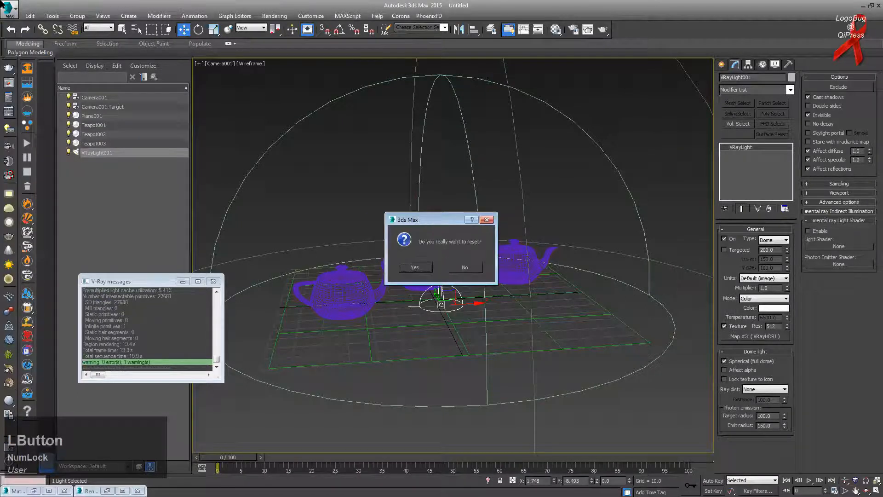
pyautogui.click(413, 267)
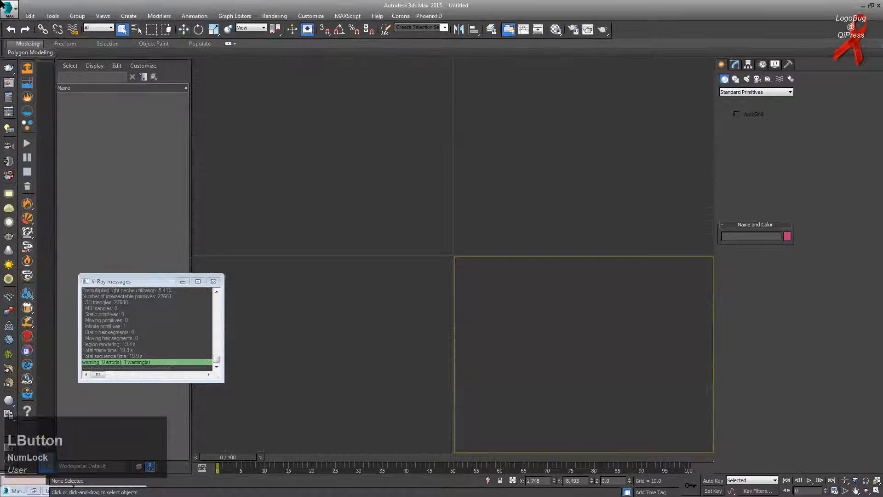
# Step: Try importing figter_sukhoi.obj from the sukhoi_fighter folder and dismiss the invalid normal index error
pyautogui.click(5, 7)
pyautogui.click(19, 126)
pyautogui.hotkey('ctrl', 'v')
pyautogui.press('Return')
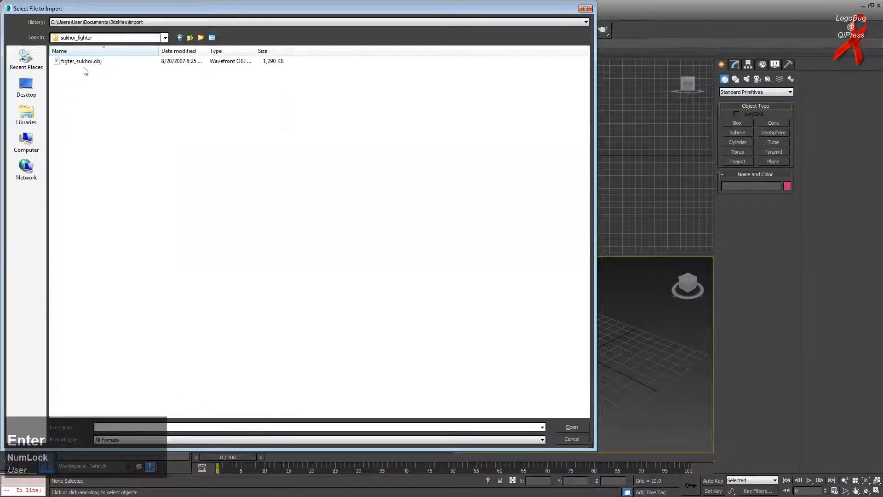
pyautogui.click(88, 61)
pyautogui.click(567, 429)
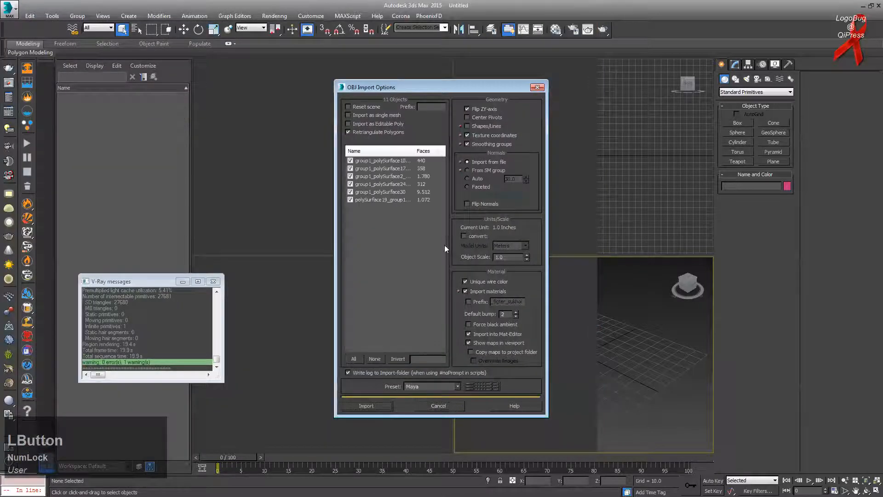
pyautogui.click(385, 406)
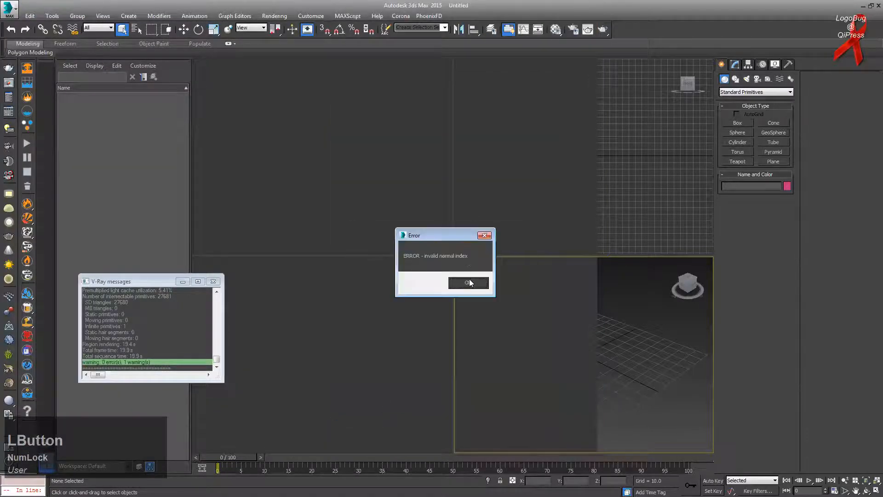
pyautogui.click(470, 281)
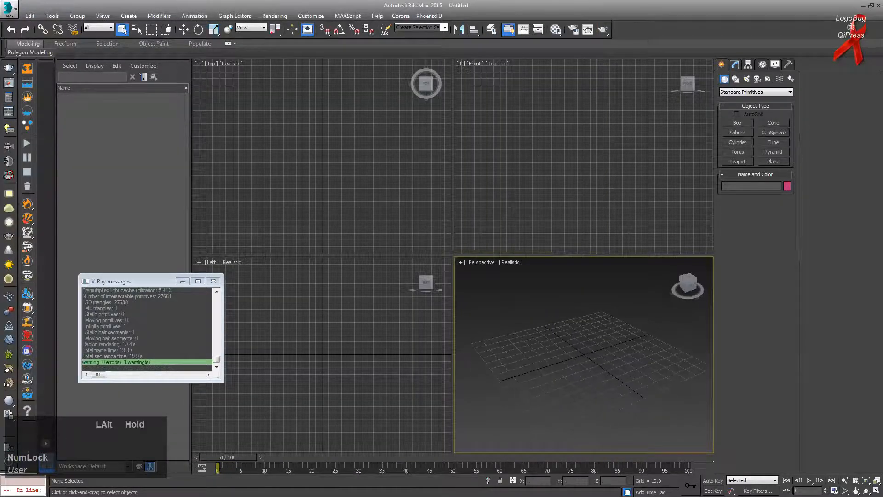
# Step: Re-import figter_sukhoi.obj with Reset scene and Import as single mesh ticked, keeping the Maya preset
pyautogui.click(8, 8)
pyautogui.click(29, 137)
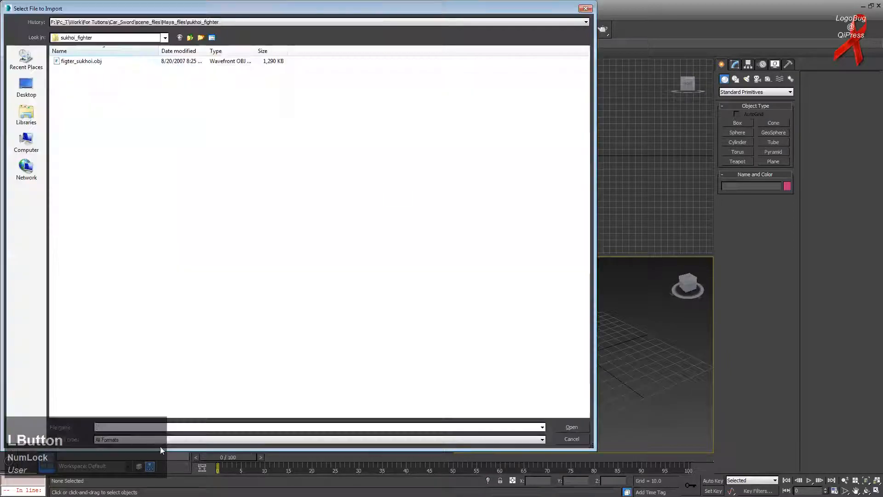
pyautogui.press('BackSpace')
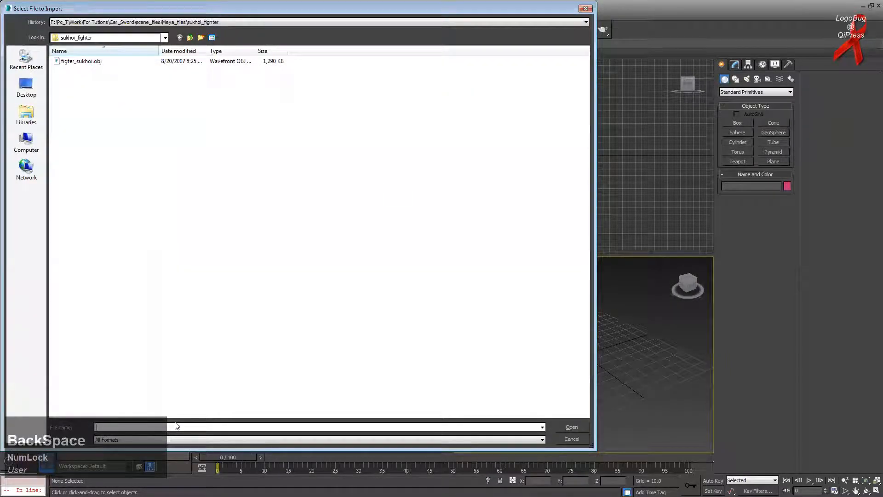
pyautogui.hotkey('ctrl', 'v')
pyautogui.press('Return')
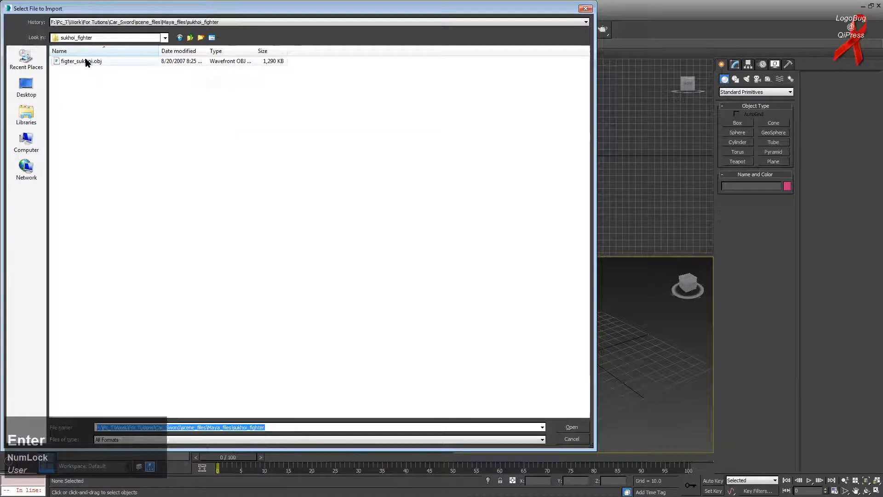
pyautogui.click(86, 61)
pyautogui.click(572, 426)
pyautogui.click(371, 107)
pyautogui.click(370, 115)
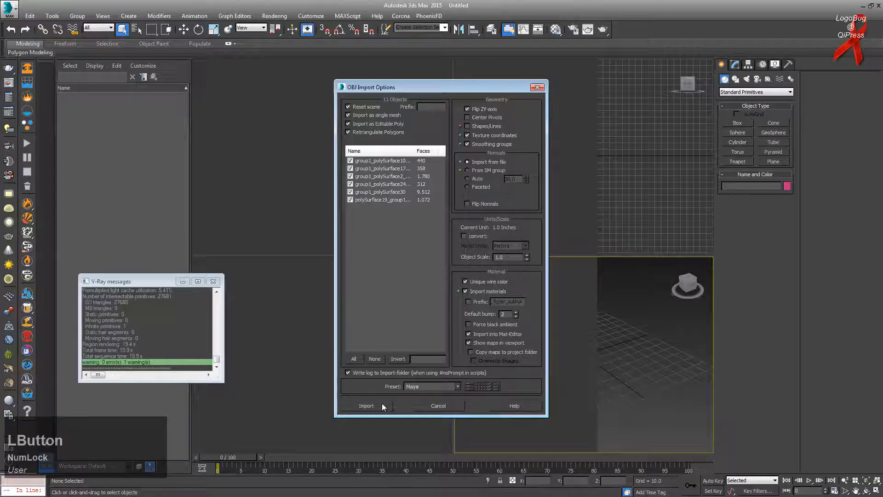
pyautogui.click(423, 387)
pyautogui.click(425, 384)
# Step: Finish the import and orbit around the jet in the perspective view with edges shown
pyautogui.click(365, 404)
pyautogui.click(687, 388)
pyautogui.keyDown('alt'); pyautogui.moveTo(687, 387); pyautogui.dragTo(587, 374, button='middle'); pyautogui.keyUp('alt')
pyautogui.scroll(2, 587, 374)
pyautogui.scroll(-2, 606, 380)
pyautogui.scroll(4, 606, 380)
pyautogui.click(877, 490)
pyautogui.keyDown('alt'); pyautogui.moveTo(513, 285); pyautogui.dragTo(480, 334, button='middle'); pyautogui.keyUp('alt')
pyautogui.press('F4')
pyautogui.scroll(-1, 482, 287)
# Step: Give the jet's blinn1SG material specular level 83 and glossiness 40 in the Material Editor
pyautogui.moveTo(365, 168); pyautogui.dragTo(729, 408)
pyautogui.press('m')
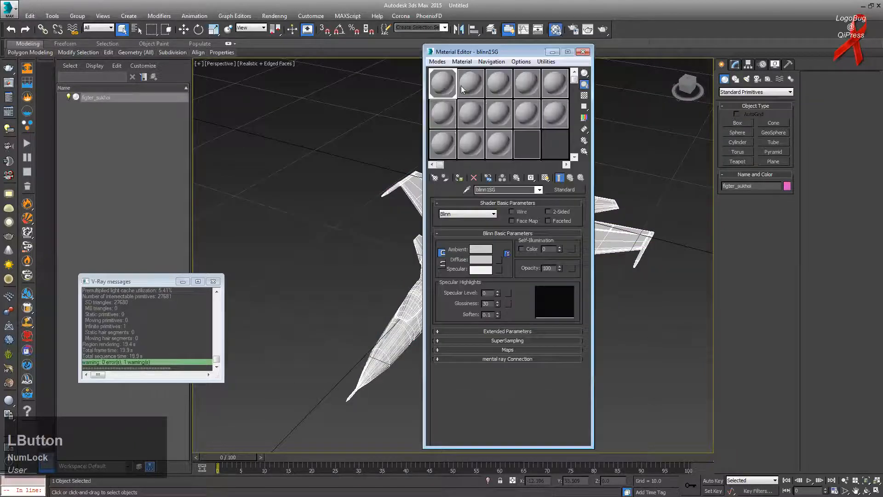
pyautogui.moveTo(503, 255); pyautogui.dragTo(499, 307)
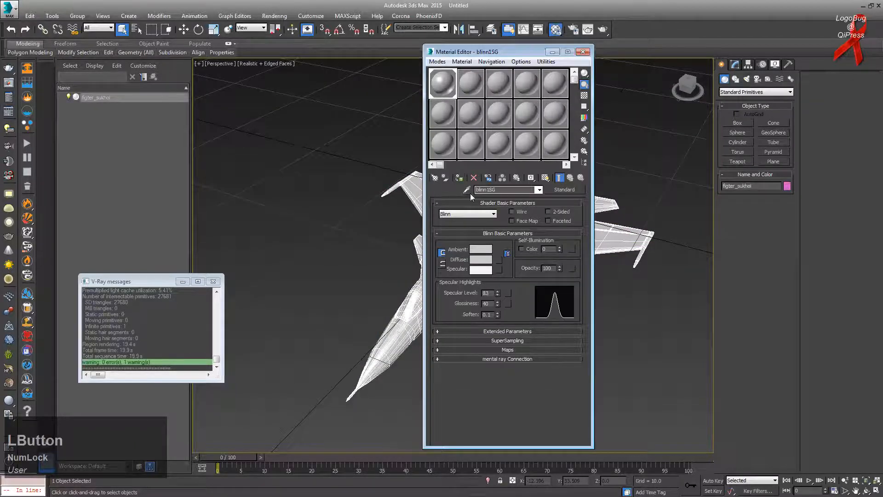
pyautogui.click(392, 213)
pyautogui.press('m')
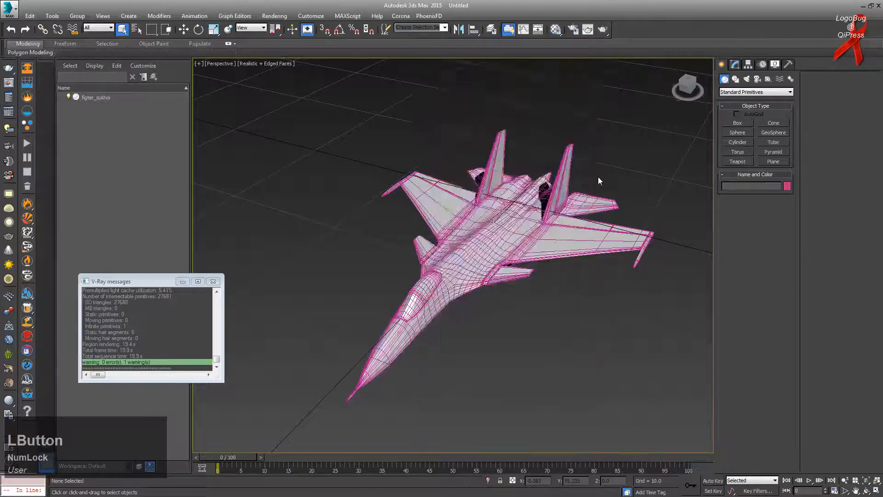
# Step: Hide the edge wireframe, view the jet's underside, and restore the 3ds Max window
pyautogui.keyDown('alt'); pyautogui.moveTo(598, 176); pyautogui.dragTo(616, 161, button='middle'); pyautogui.keyUp('alt')
pyautogui.press('F4')
pyautogui.keyDown('alt'); pyautogui.moveTo(528, 212); pyautogui.dragTo(517, 159, button='middle'); pyautogui.keyUp('alt')
pyautogui.hotkey('alt', 'Tab')
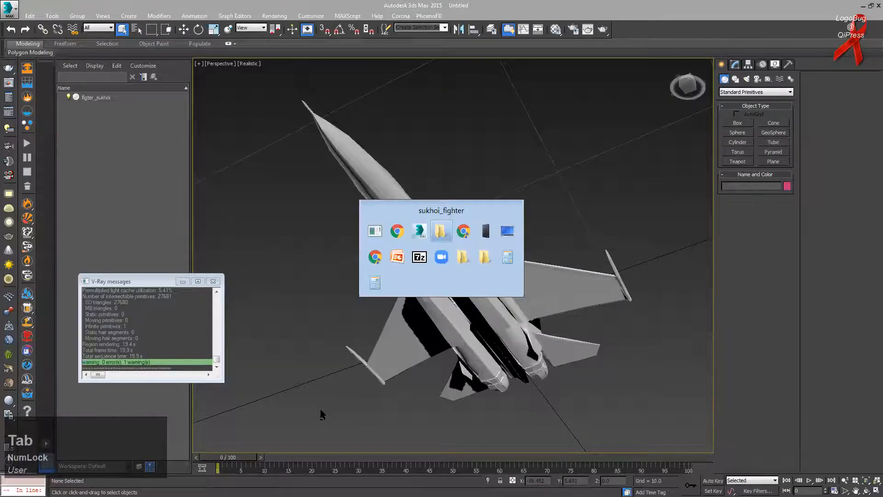
pyautogui.hotkey('alt', 'Tab')
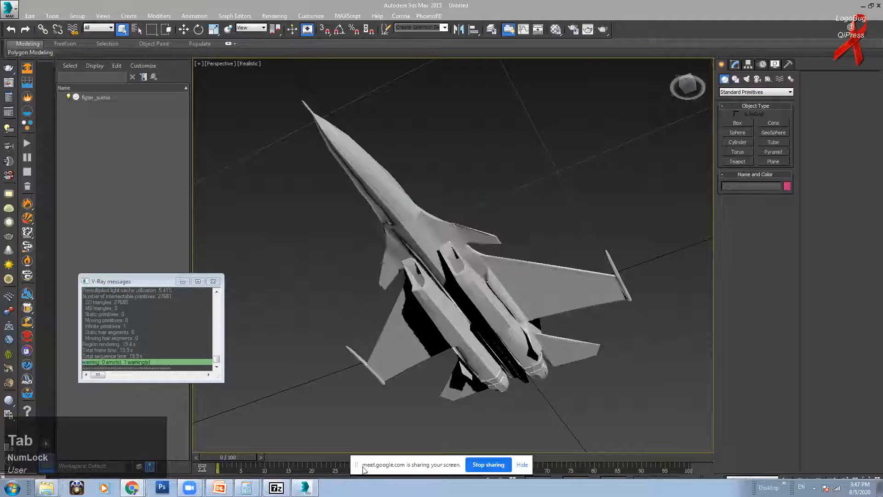
pyautogui.click(871, 7)
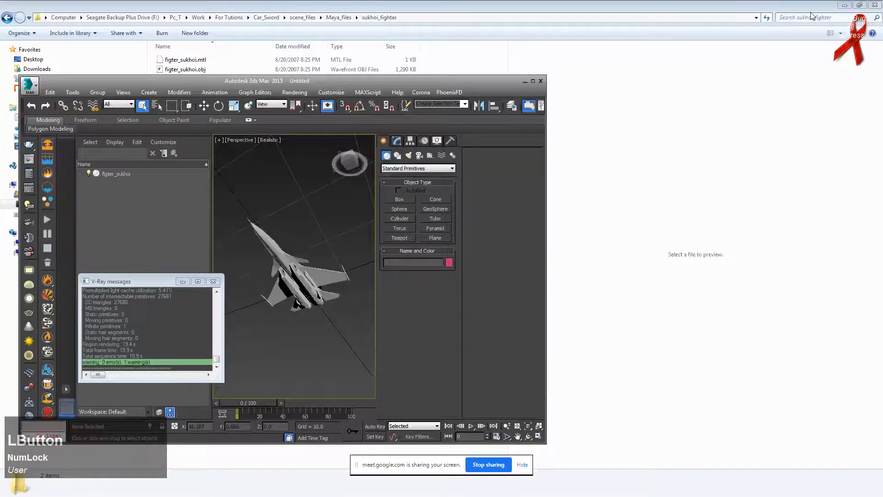
# Step: Minimize Explorer, read the Google Meet chat, then bring 3ds Max back in front
pyautogui.click(847, 11)
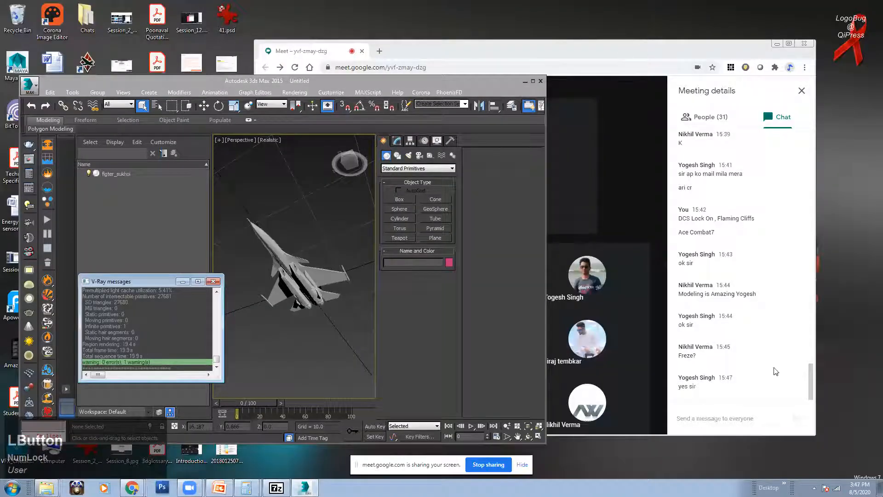
pyautogui.click(810, 382)
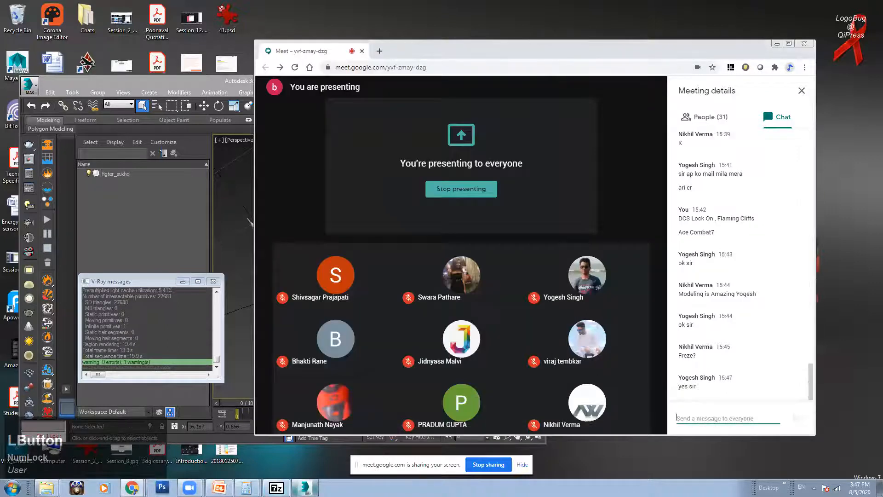
pyautogui.click(147, 282)
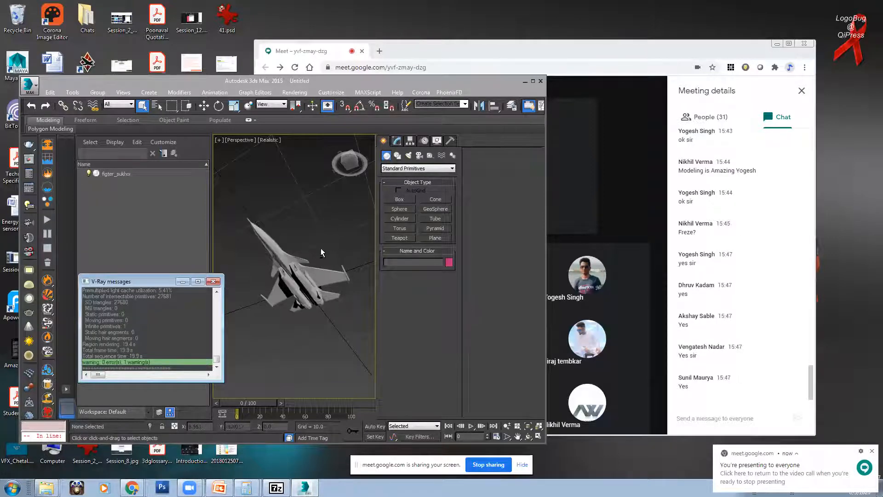
pyautogui.press('alt')
# Step: Pick the VRayLight tool from the V-Ray category of the Create panel's Lights
pyautogui.moveTo(297, 233)
pyautogui.keyDown('alt'); pyautogui.mouseDown(button='middle')
pyautogui.moveTo(297, 300)
pyautogui.moveTo(305, 241)
pyautogui.mouseUp(button='middle'); pyautogui.keyUp('alt')
pyautogui.scroll(4, 299, 270)
pyautogui.scroll(-1, 300, 265)
pyautogui.scroll(1, 301, 264)
pyautogui.scroll(-2, 301, 261)
pyautogui.scroll(3, 306, 240)
pyautogui.scroll(-1, 305, 241)
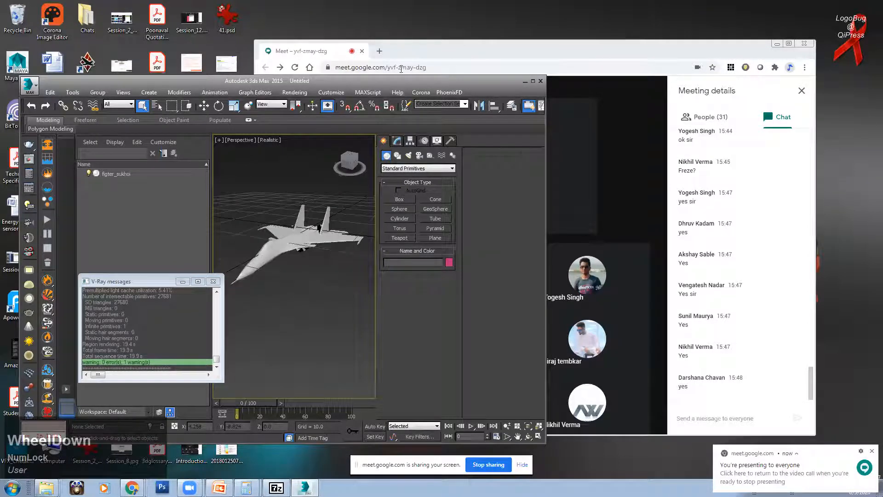
pyautogui.click(396, 141)
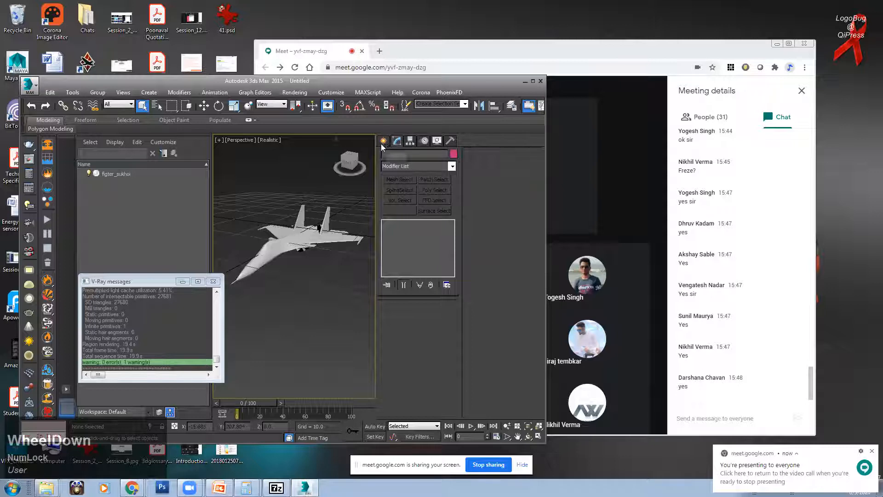
pyautogui.click(383, 140)
pyautogui.click(408, 155)
pyautogui.click(452, 168)
pyautogui.click(420, 197)
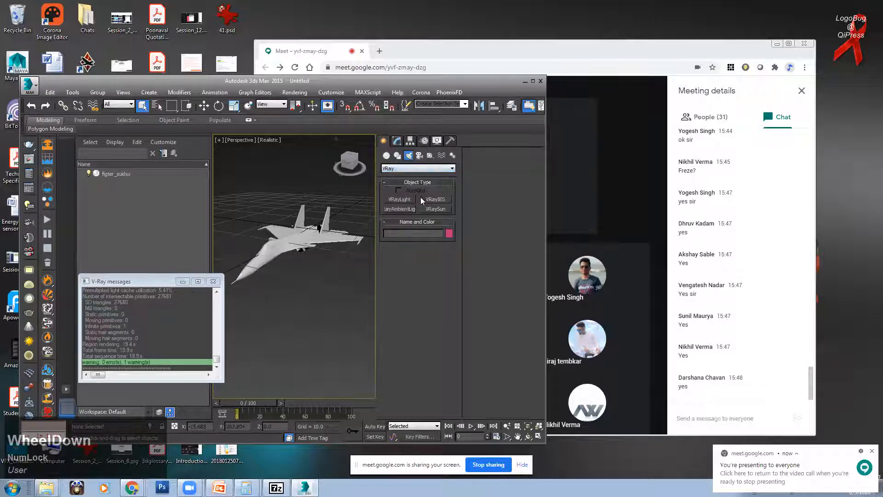
pyautogui.click(399, 201)
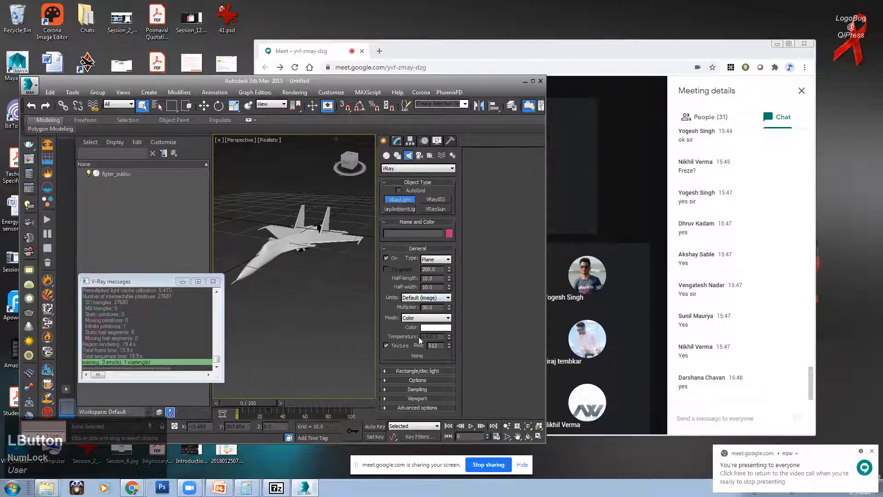
# Step: Place a Dome-type V-Ray light, VRayLight001, in the viewport and render a test image
pyautogui.click(427, 260)
pyautogui.click(433, 275)
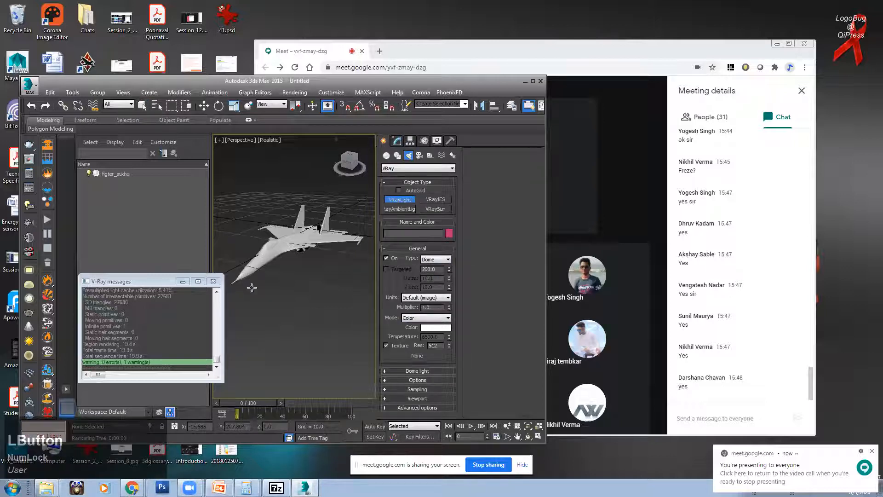
pyautogui.click(302, 295)
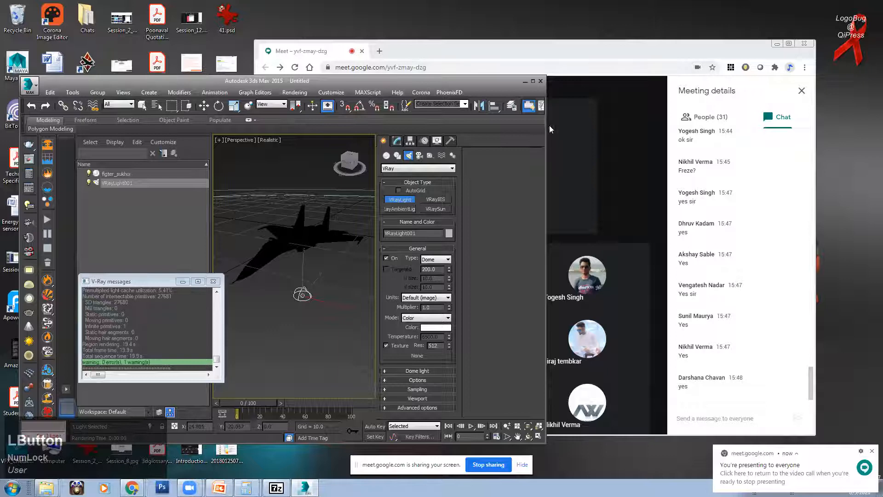
pyautogui.moveTo(545, 124); pyautogui.dragTo(669, 120)
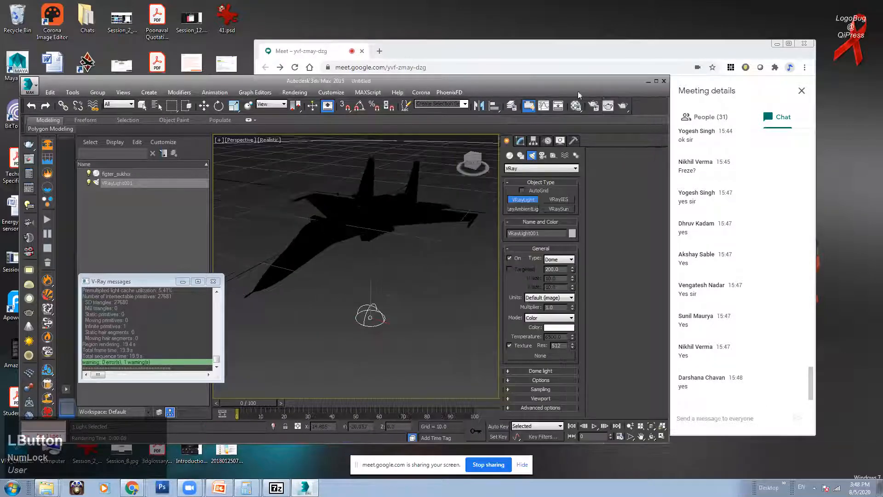
pyautogui.click(622, 108)
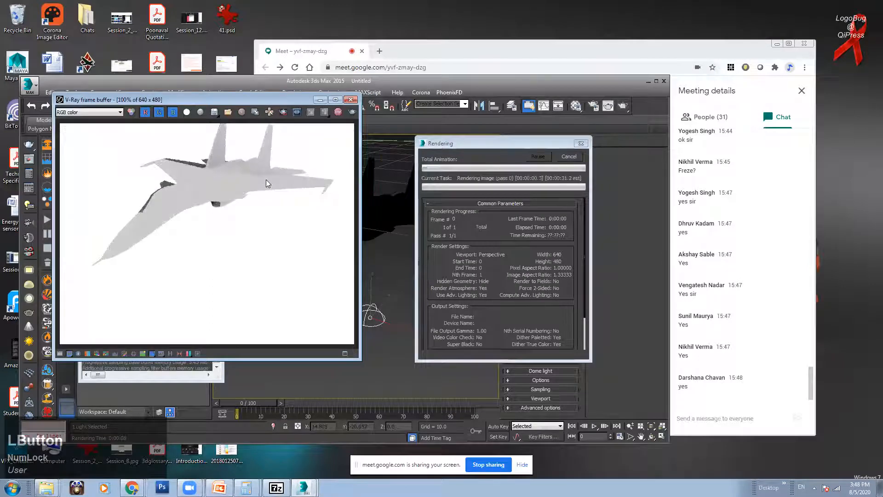
# Step: Switch V-Ray's system settings to Advanced mode and apply the Medium preset
pyautogui.press('Escape')
pyautogui.click(597, 104)
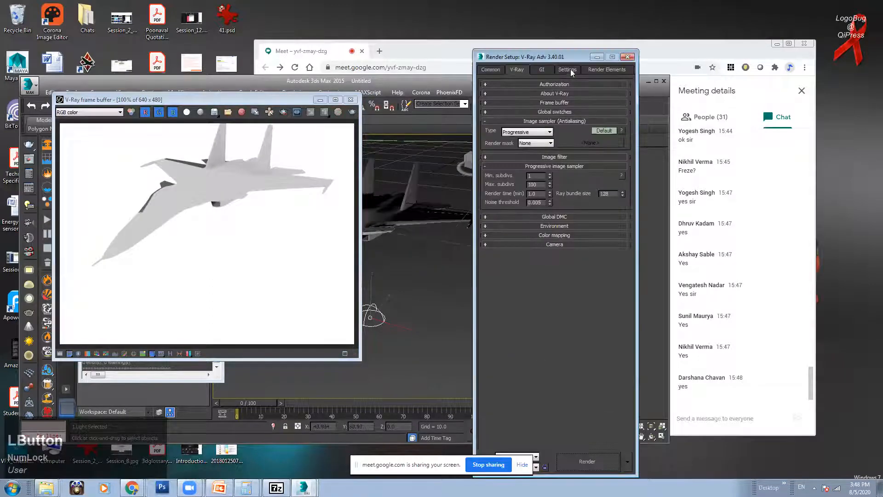
pyautogui.click(568, 70)
pyautogui.click(603, 104)
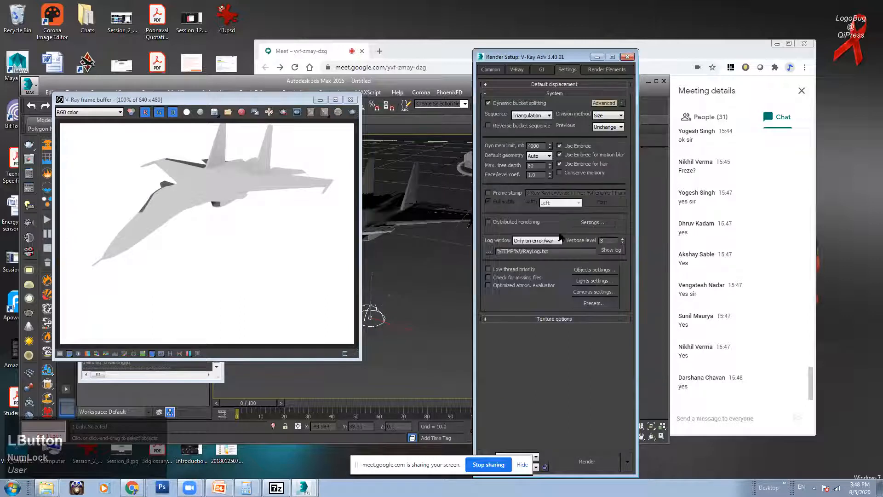
pyautogui.click(594, 303)
pyautogui.doubleClick(378, 220)
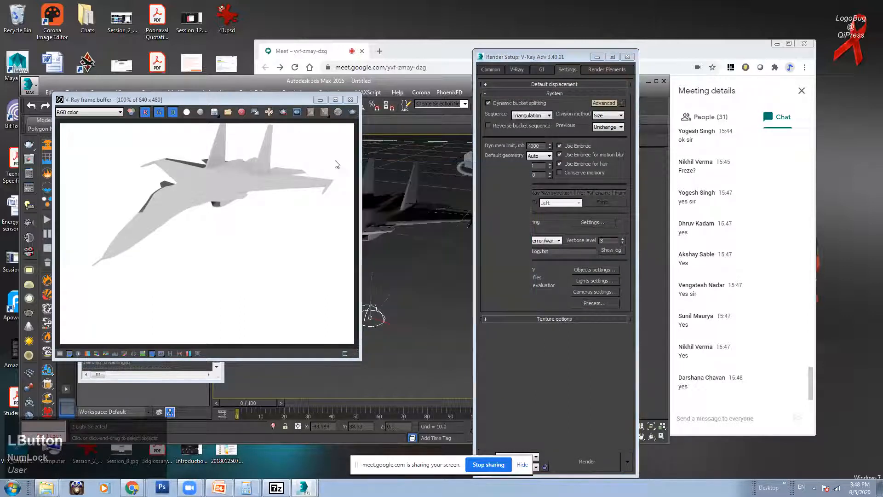
# Step: Re-render the jet, stop it partway, close the frame buffer and move Render Setup aside
pyautogui.click(351, 113)
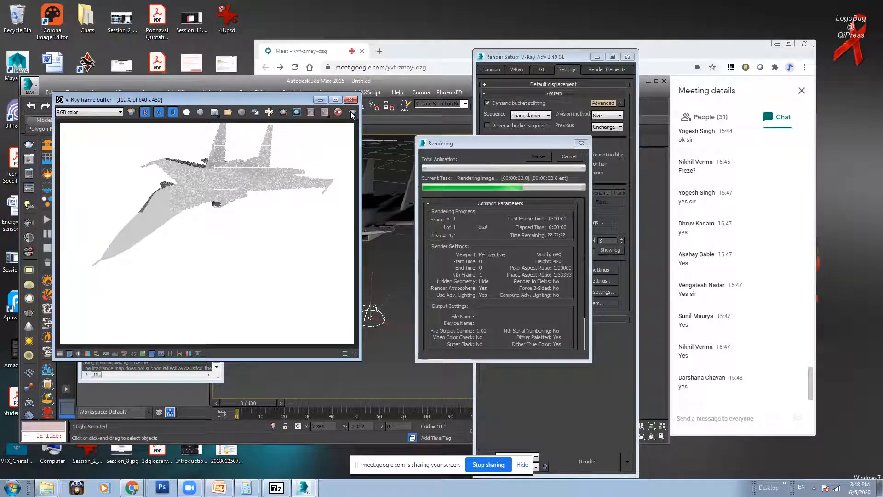
pyautogui.press('Escape')
pyautogui.click(350, 100)
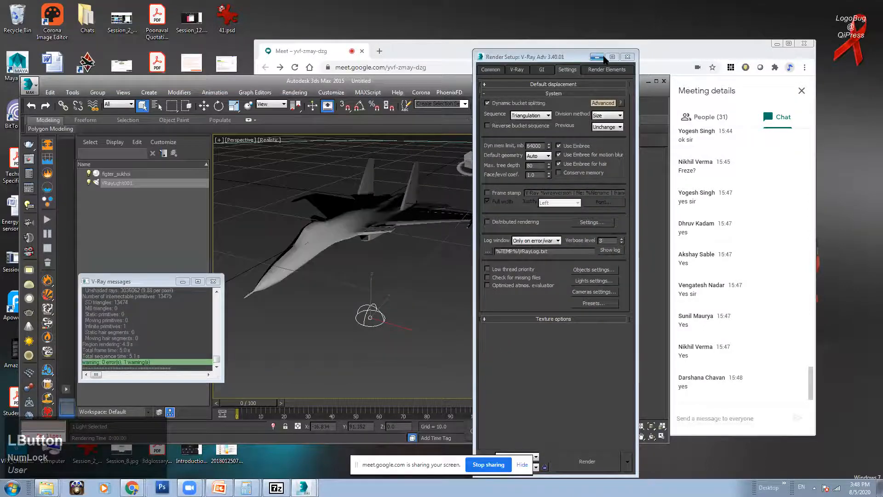
pyautogui.moveTo(550, 56); pyautogui.dragTo(406, 185)
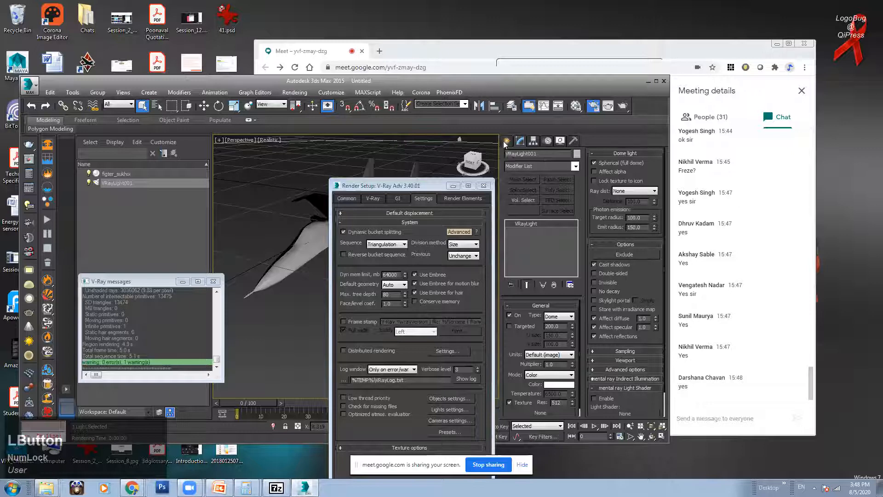
# Step: Draw a large plane, Plane001, under the jet
pyautogui.click(507, 140)
pyautogui.click(510, 155)
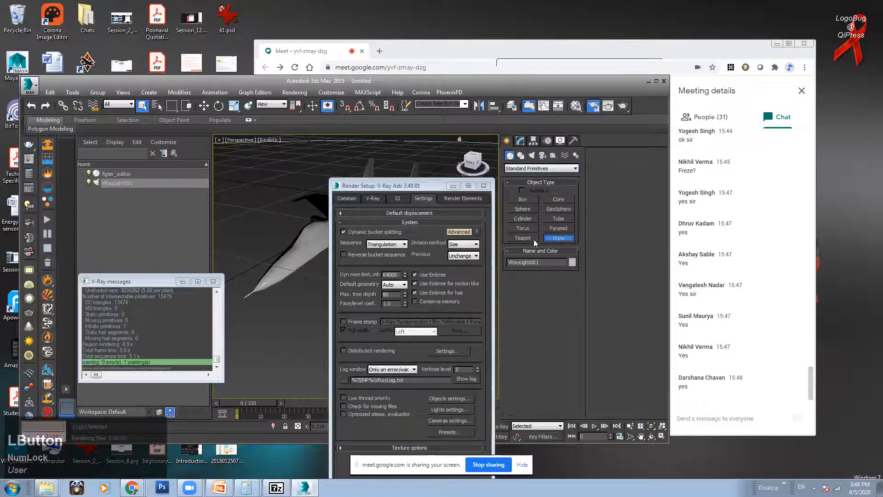
pyautogui.click(453, 185)
pyautogui.keyDown('alt'); pyautogui.moveTo(380, 299); pyautogui.dragTo(370, 262, button='middle'); pyautogui.keyUp('alt')
pyautogui.keyDown('alt'); pyautogui.moveTo(388, 194); pyautogui.dragTo(359, 260, button='middle'); pyautogui.keyUp('alt')
pyautogui.moveTo(295, 335); pyautogui.dragTo(288, 95)
# Step: Move and scale Plane001 so it sits large and centered beneath the jet
pyautogui.press('w')
pyautogui.moveTo(315, 174)
pyautogui.mouseDown()
pyautogui.moveTo(354, 212)
pyautogui.moveTo(450, 351)
pyautogui.mouseUp()
pyautogui.press('r')
pyautogui.keyDown('alt'); pyautogui.moveTo(361, 242); pyautogui.dragTo(357, 211, button='middle'); pyautogui.keyUp('alt')
pyautogui.press('w')
pyautogui.moveTo(357, 210); pyautogui.dragTo(354, 168)
pyautogui.keyDown('alt'); pyautogui.moveTo(361, 175); pyautogui.dragTo(359, 154, button='middle'); pyautogui.keyUp('alt')
# Step: Render the jet over the blue ground plane, then bring up the Explorer windows
pyautogui.scroll(5, 370, 191)
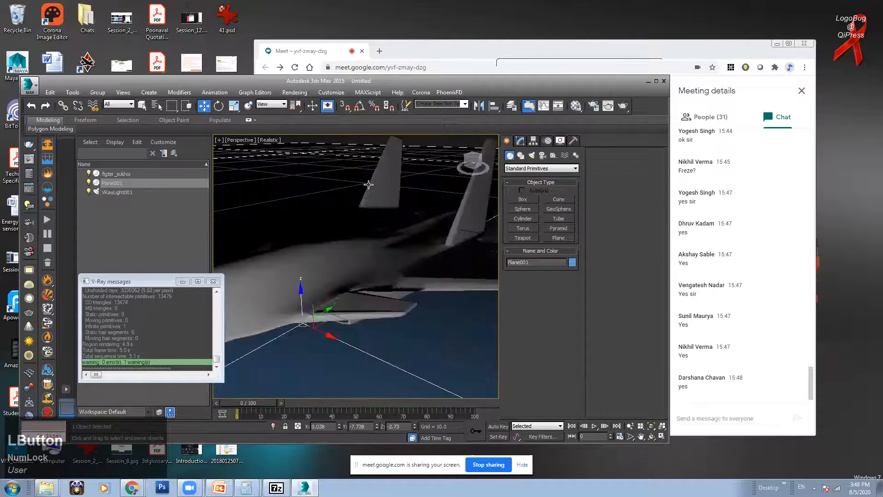
pyautogui.scroll(-5, 372, 194)
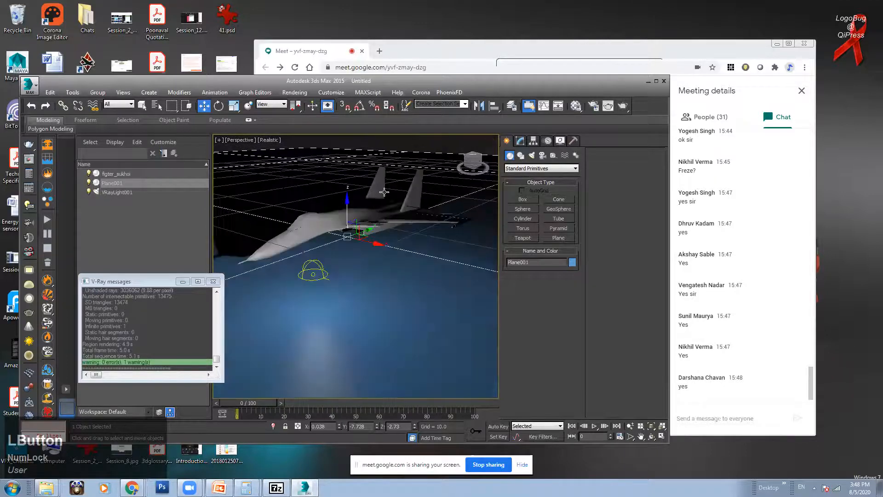
pyautogui.click(623, 106)
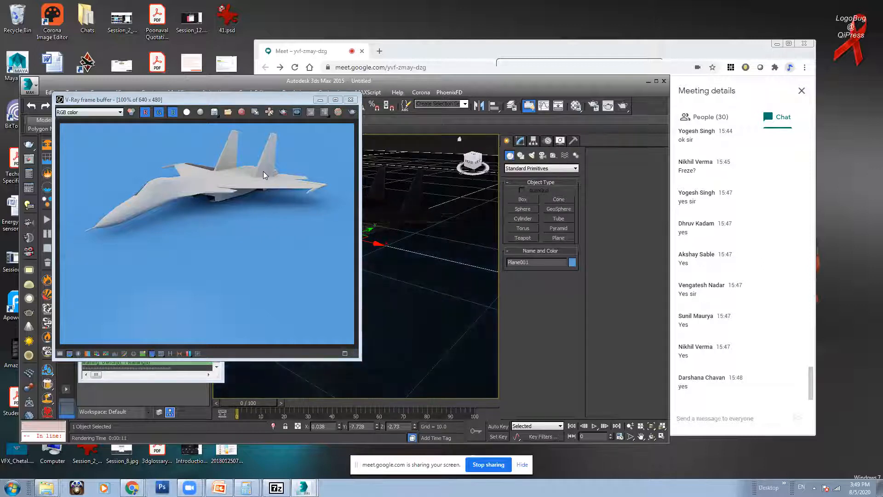
pyautogui.click(47, 488)
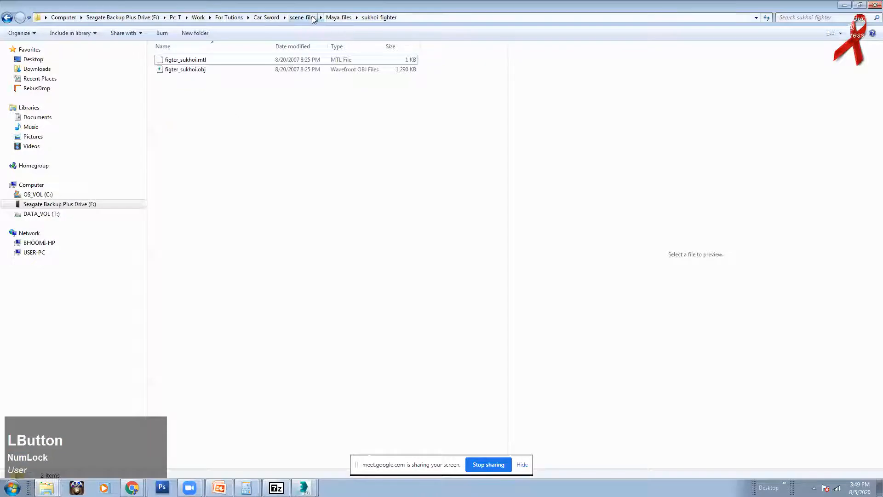
# Step: Go up to Car_Sword, open references\army, and enlarge the photos to large two-column thumbnails
pyautogui.click(313, 18)
pyautogui.click(277, 20)
pyautogui.doubleClick(177, 69)
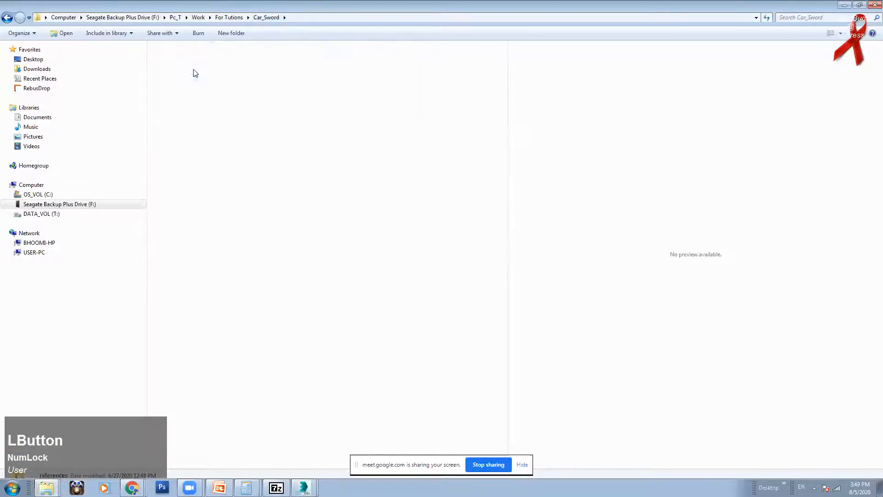
pyautogui.doubleClick(175, 59)
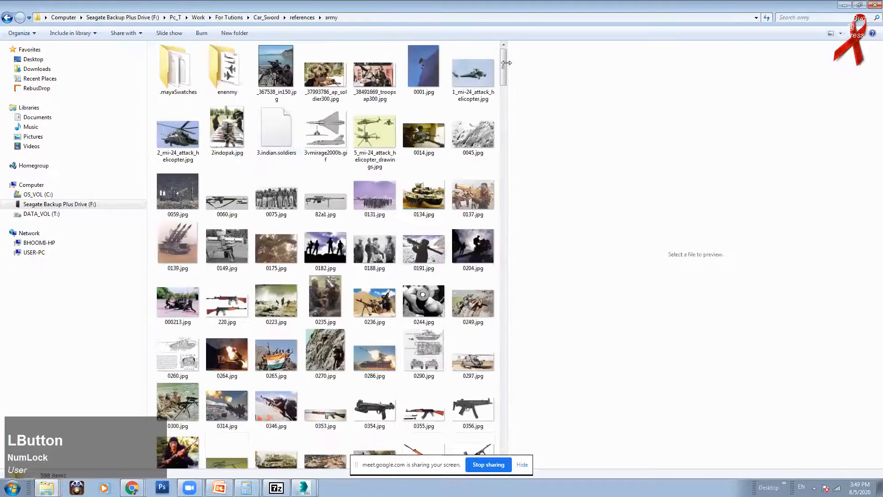
pyautogui.moveTo(503, 63); pyautogui.dragTo(505, 171)
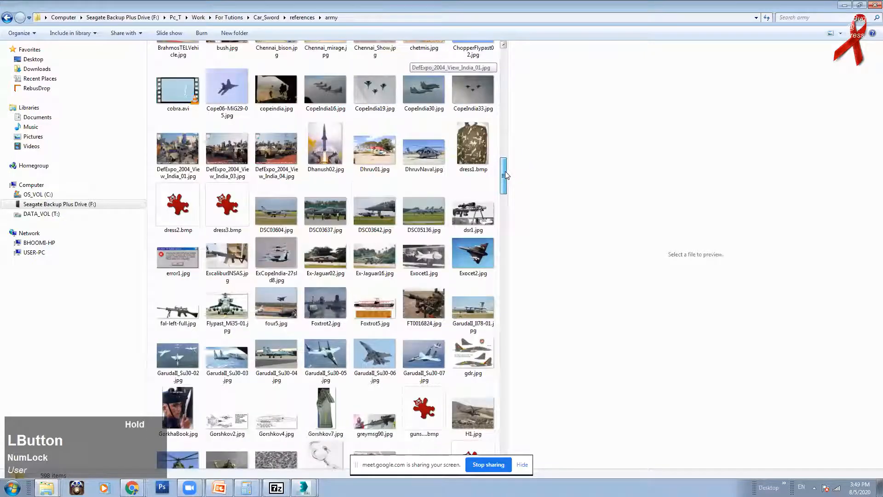
pyautogui.keyDown('ctrl'); pyautogui.scroll(1, 368, 216); pyautogui.keyUp('ctrl')
pyautogui.keyDown('ctrl'); pyautogui.scroll(-1, 379, 266); pyautogui.keyUp('ctrl')
pyautogui.keyDown('ctrl'); pyautogui.scroll(2, 380, 266); pyautogui.keyUp('ctrl')
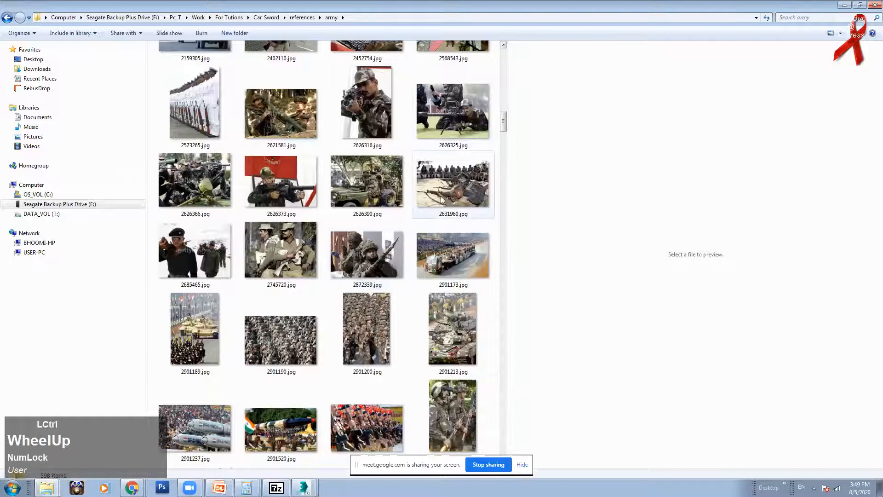
pyautogui.keyDown('ctrl'); pyautogui.scroll(1, 426, 217); pyautogui.keyUp('ctrl')
pyautogui.keyDown('ctrl'); pyautogui.scroll(1, 426, 214); pyautogui.keyUp('ctrl')
pyautogui.moveTo(504, 74); pyautogui.dragTo(501, 134)
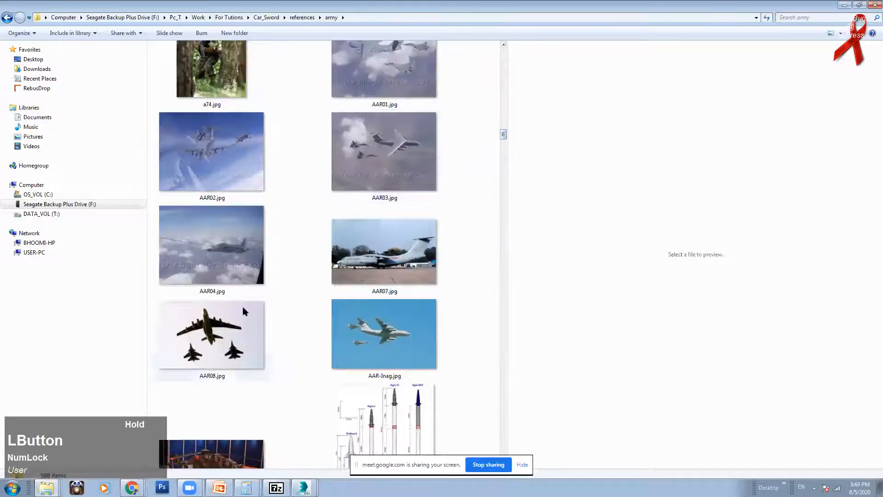
# Step: Open AAR08.jpg in IrfanView and briefly check the Google Meet window
pyautogui.doubleClick(254, 324)
pyautogui.press('Left')
pyautogui.press('Left')
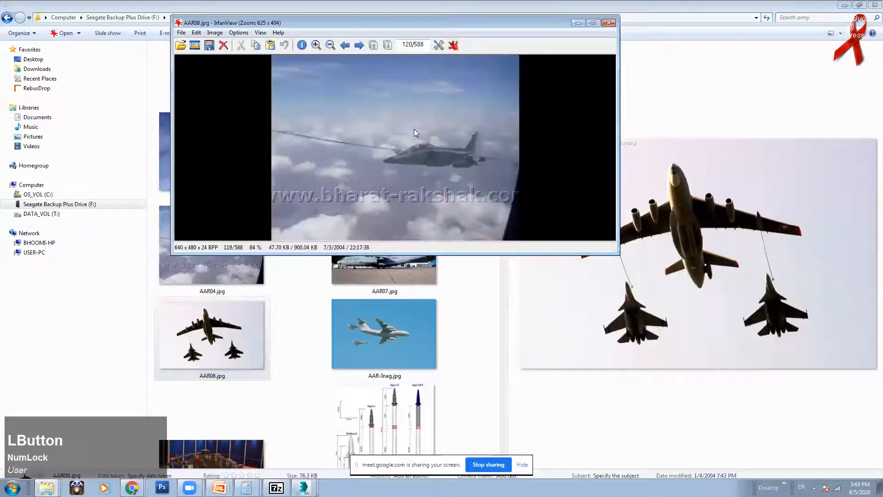
pyautogui.click(131, 488)
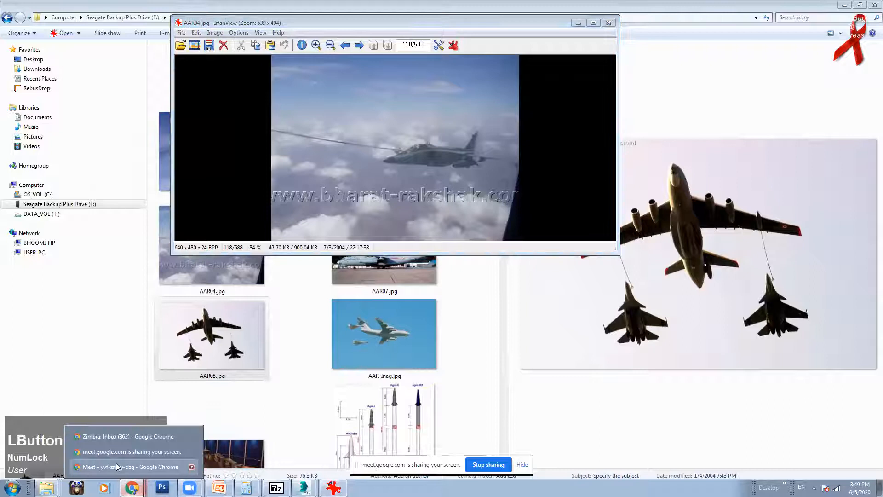
pyautogui.click(116, 463)
pyautogui.click(426, 55)
# Step: Browse forward through the army photos to the tank images, then back to the refuelling aircraft
pyautogui.press('Right')
pyautogui.press('Right')
pyautogui.press('Right')
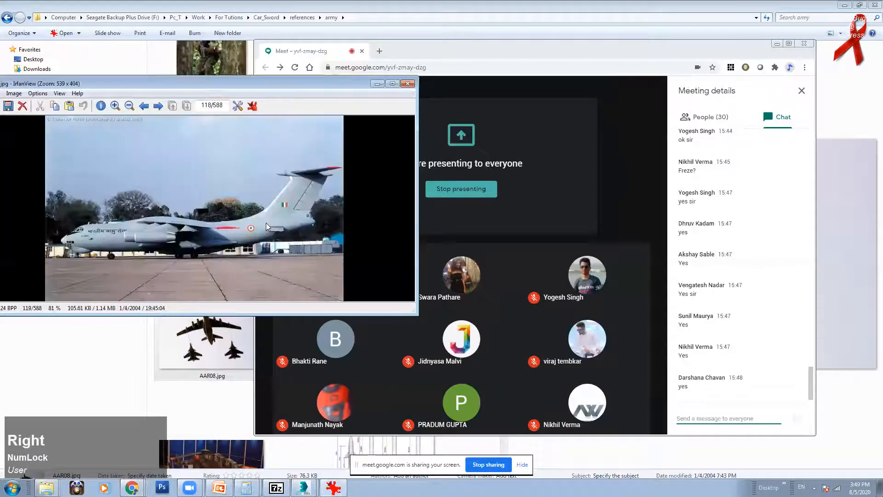
pyautogui.press('Right')
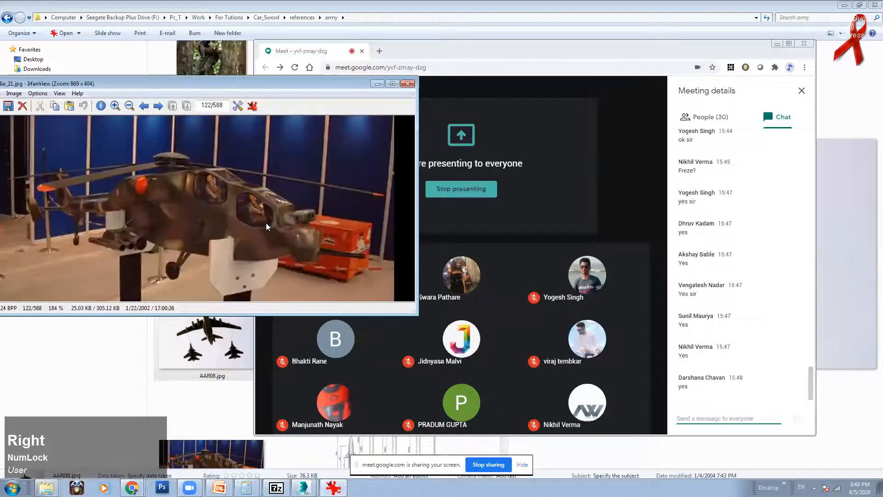
pyautogui.press('Right')
pyautogui.press('Right')
pyautogui.press('Right')
pyautogui.press('Right')
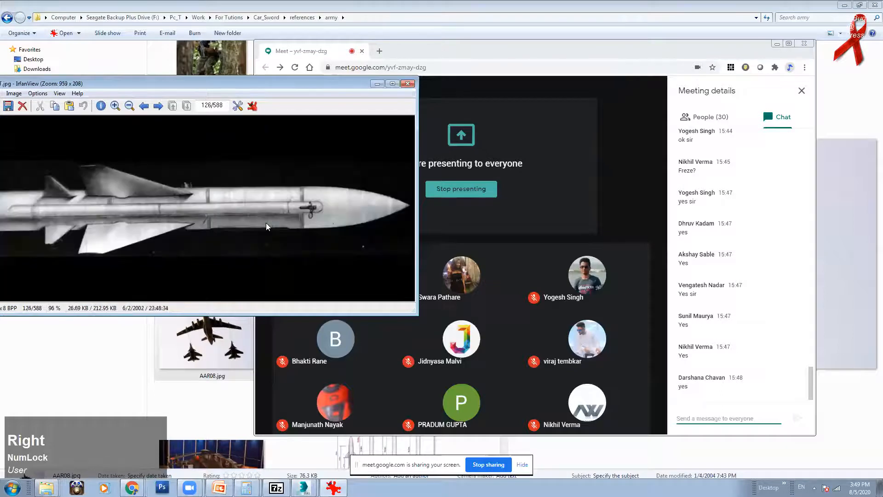
pyautogui.press('Right')
pyautogui.press('Right')
pyautogui.press('Right')
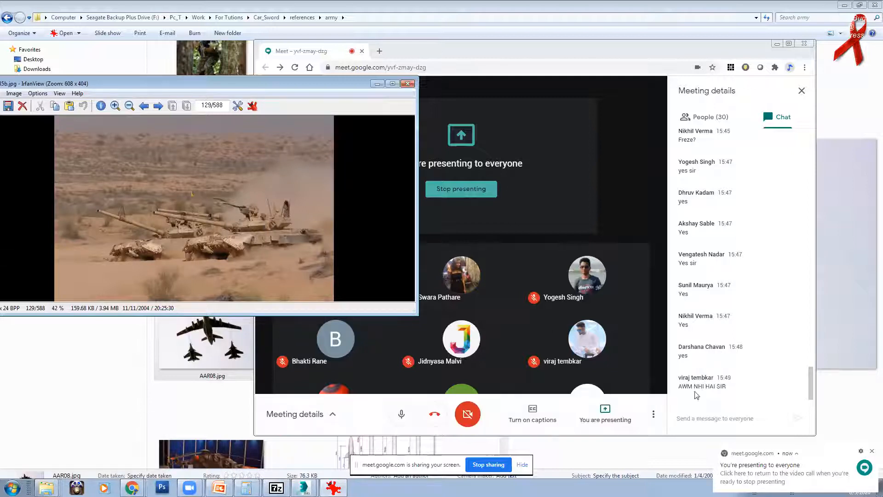
pyautogui.press('Right')
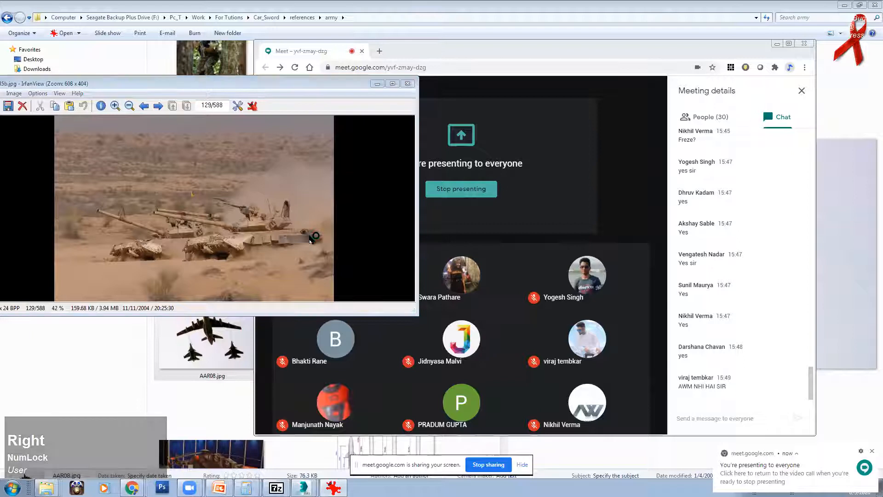
pyautogui.click(310, 175)
pyautogui.press('Right')
pyautogui.press('Right')
pyautogui.press('Right')
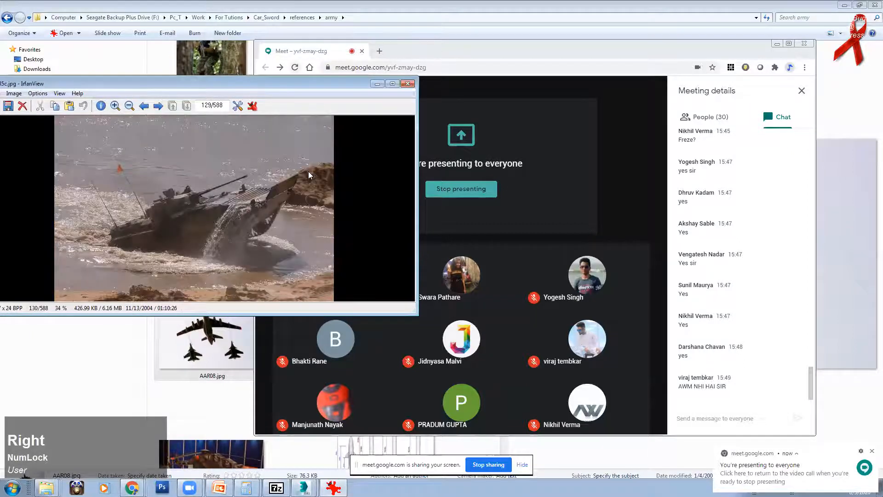
pyautogui.press('Right')
pyautogui.press('Right')
pyautogui.press('Right')
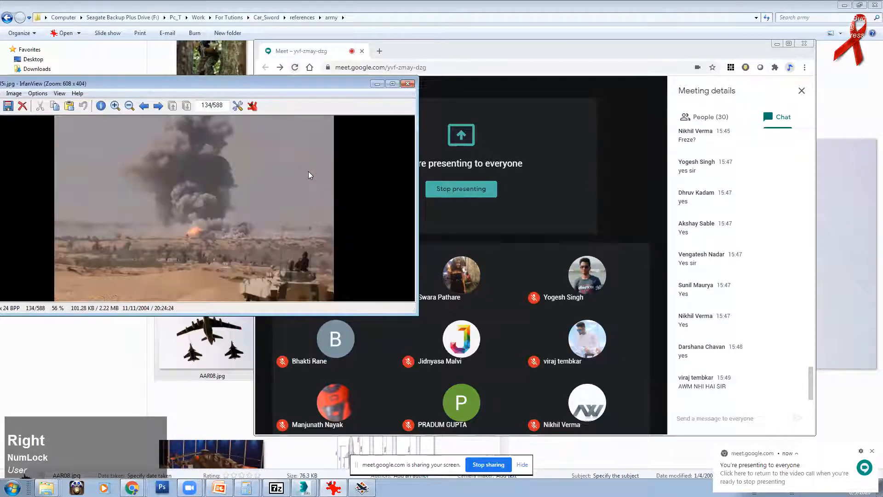
pyautogui.press('Left')
pyautogui.press('Left')
pyautogui.press('Right')
pyautogui.press('Right')
pyautogui.press('Right')
pyautogui.press('Left')
pyautogui.press('Left')
pyautogui.press('Left')
pyautogui.press('Left')
pyautogui.press('Left')
pyautogui.press('Left')
pyautogui.press('Left')
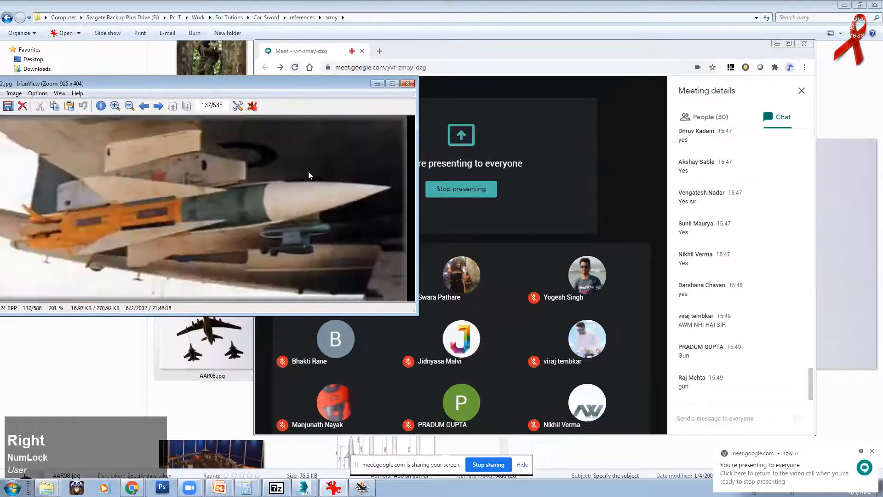
pyautogui.press('Left')
pyautogui.press('Left')
pyautogui.press('Left')
pyautogui.press('Left')
pyautogui.press('Left')
pyautogui.press('Left')
pyautogui.press('Left')
pyautogui.press('Left')
pyautogui.press('Left')
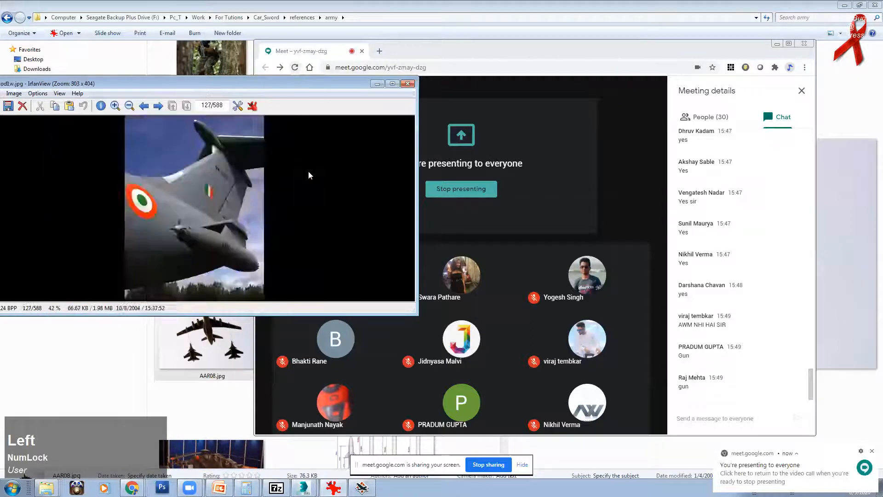
pyautogui.press('Left')
pyautogui.press('Left')
pyautogui.press('Left')
pyautogui.press('Left')
pyautogui.press('Left')
pyautogui.press('Left')
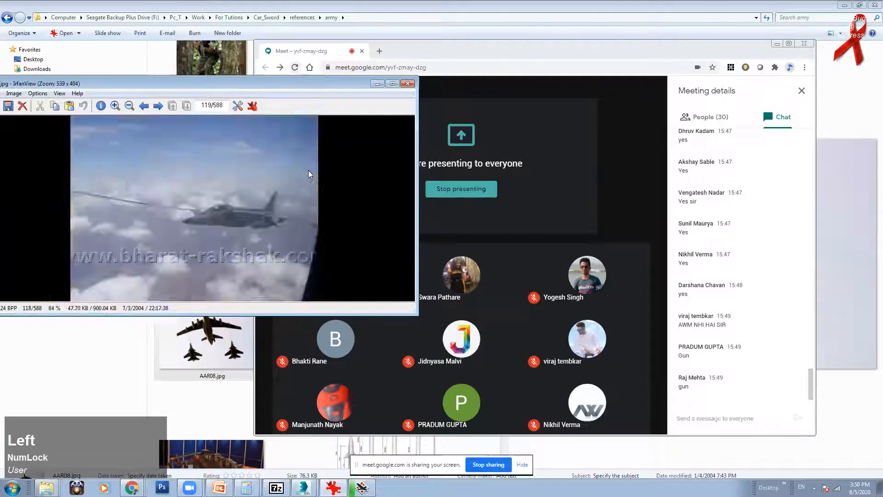
pyautogui.press('Left')
pyautogui.press('Left')
pyautogui.press('Left')
pyautogui.press('Left')
pyautogui.press('Left')
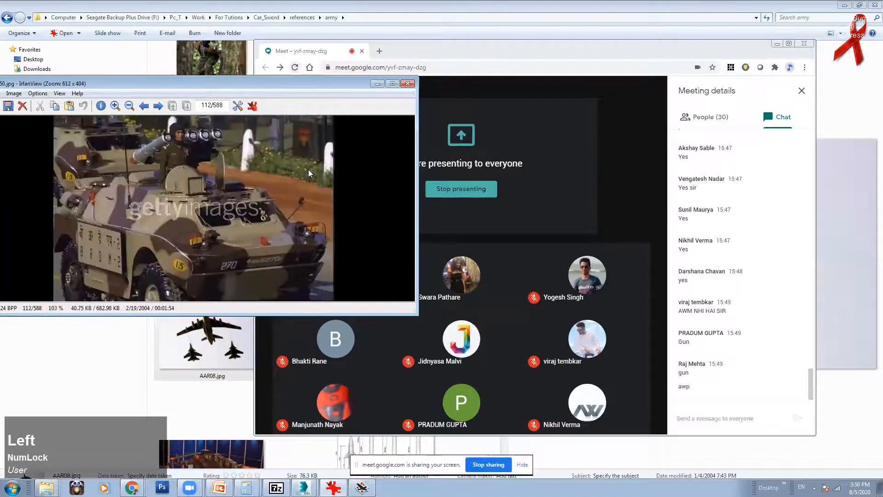
# Step: Step through MiG-29, riflemen, helicopter, formation and tank photos, ending on the sniper rifle
pyautogui.press('Right')
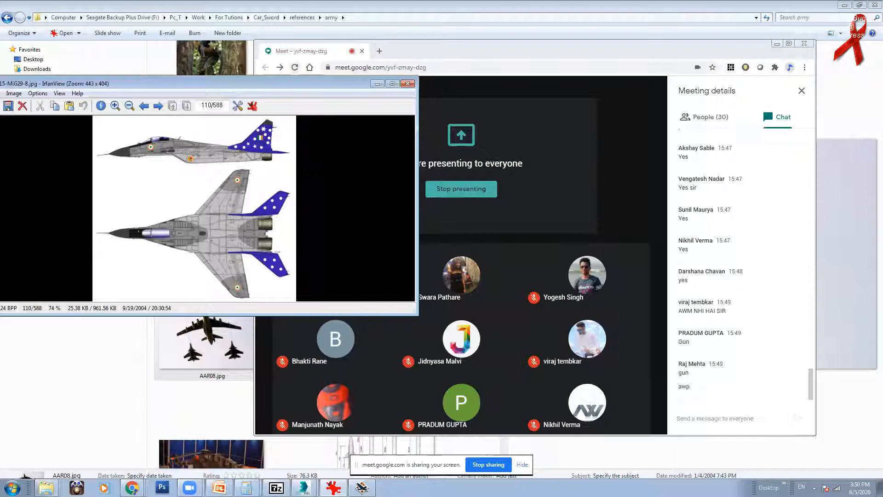
pyautogui.press('Left')
pyautogui.press('Left')
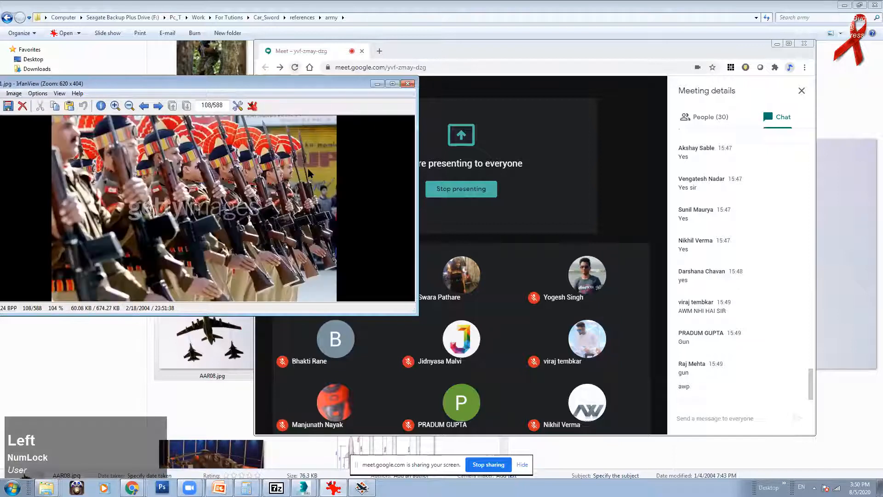
pyautogui.press('Left')
pyautogui.press('Left')
pyautogui.press('Left')
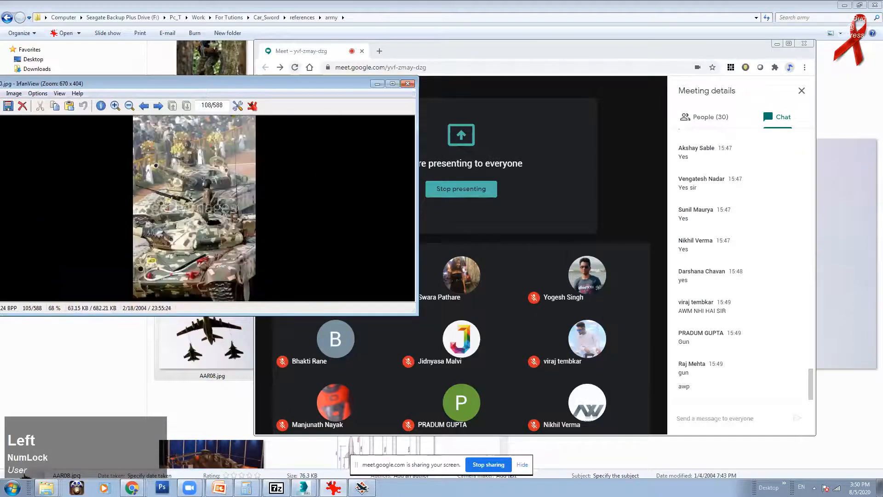
pyautogui.press('Right')
pyautogui.press('Right')
pyautogui.press('Right')
pyautogui.press('Right')
pyautogui.press('Right')
pyautogui.press('Right')
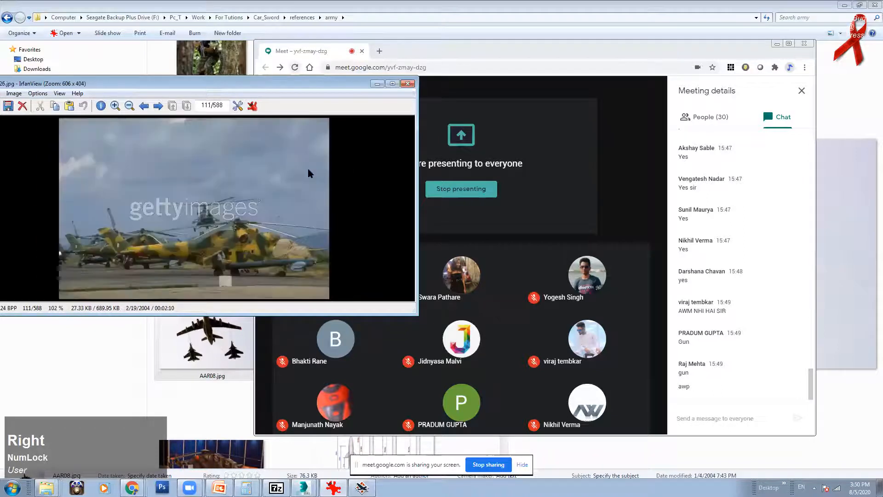
pyautogui.press('Right')
pyautogui.press('Right')
pyautogui.press('Right')
pyautogui.press('Right')
pyautogui.press('Right')
pyautogui.press('Right')
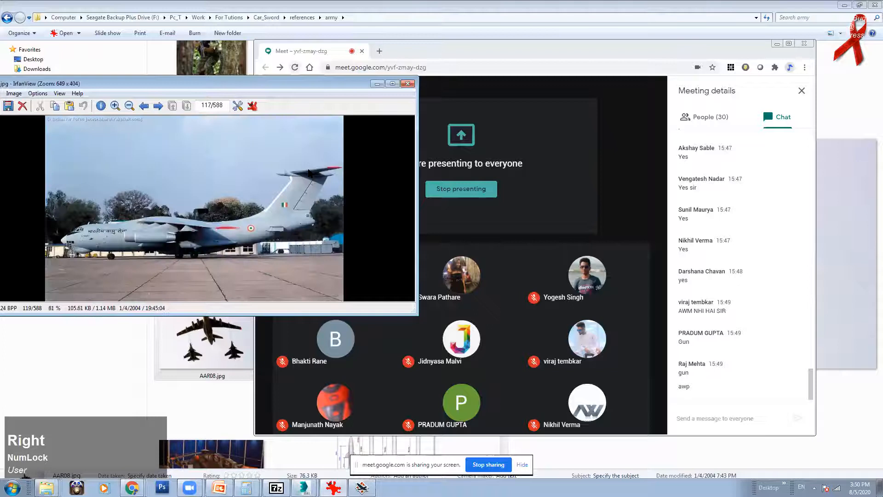
pyautogui.press('Right')
pyautogui.press('Right')
pyautogui.press('Right')
pyautogui.press('Right')
pyautogui.press('Right')
pyautogui.press('Right')
pyautogui.press('Right')
pyautogui.press('Right')
pyautogui.press('Right')
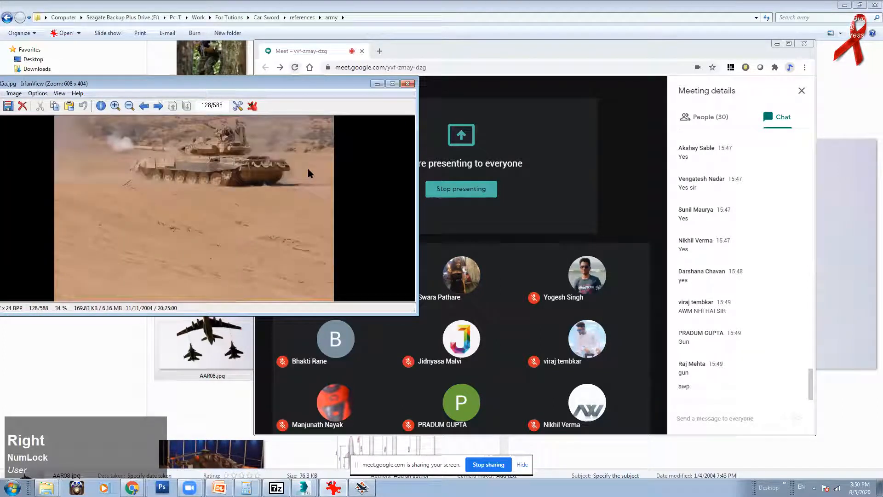
pyautogui.press('Right')
pyautogui.press('Right')
pyautogui.press('Right')
pyautogui.press('Right')
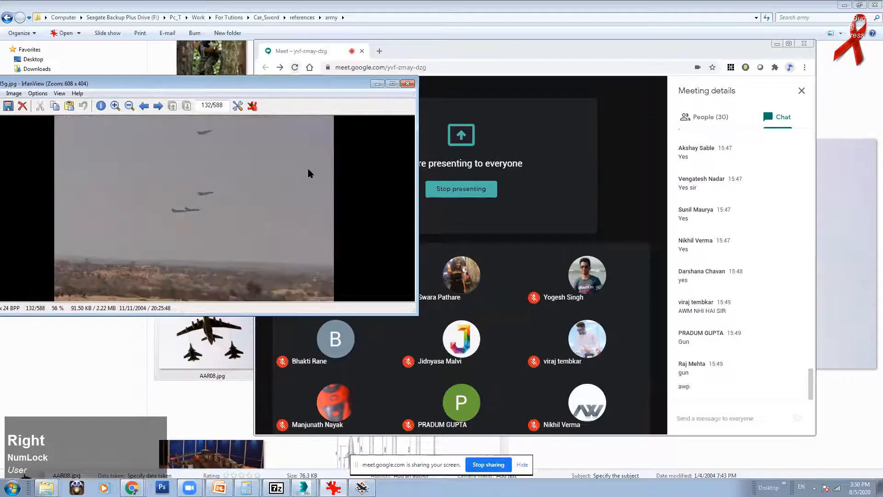
pyautogui.press('Right')
pyautogui.press('Right')
pyautogui.press('Right')
pyautogui.press('Right')
pyautogui.press('Right')
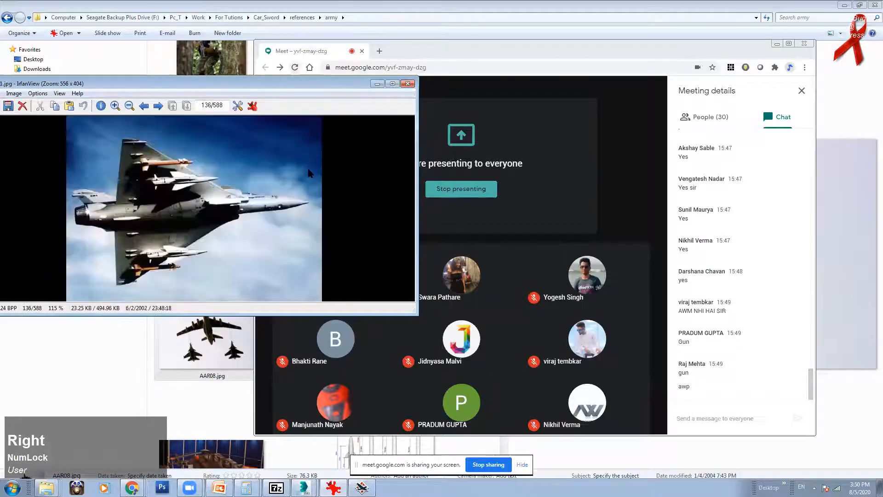
pyautogui.press('Right')
pyautogui.press('Right')
pyautogui.press('Right')
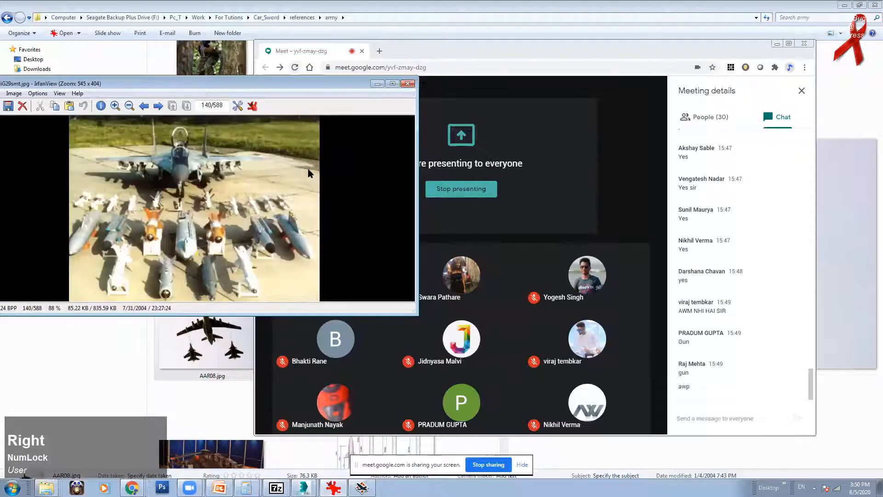
pyautogui.press('Right')
pyautogui.press('Right')
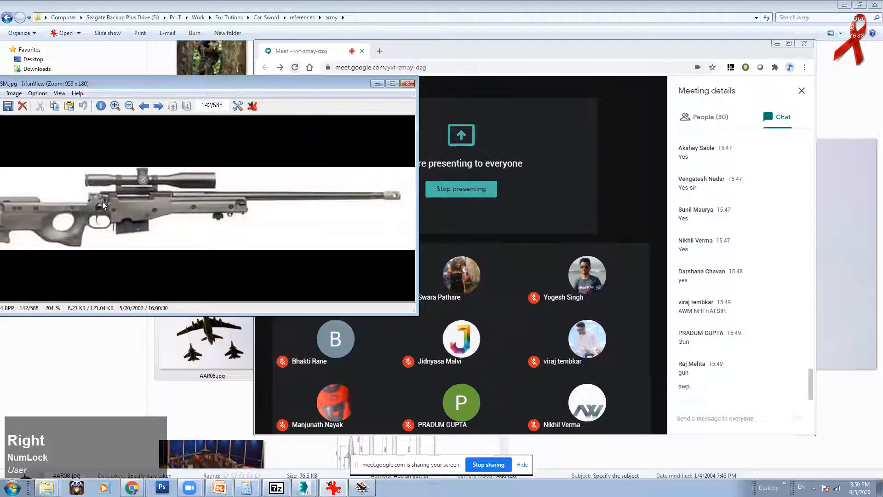
pyautogui.moveTo(274, 83); pyautogui.dragTo(299, 80)
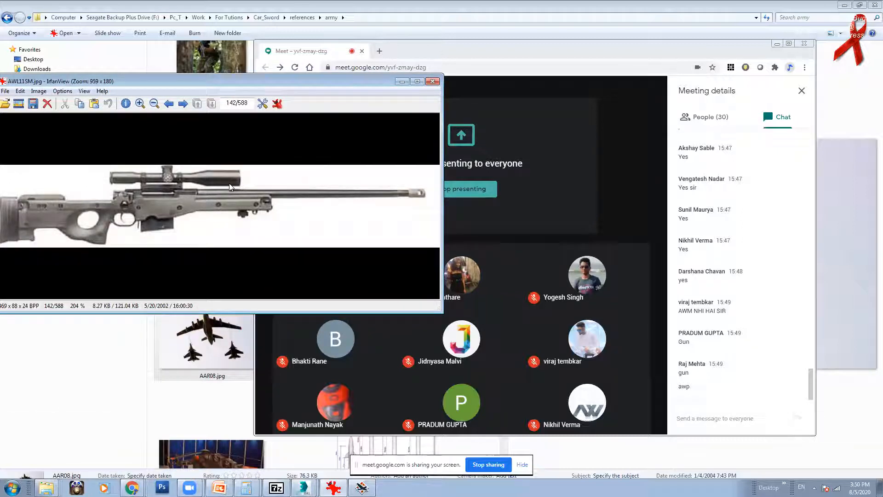
pyautogui.press('Right')
pyautogui.press('Right')
pyautogui.press('Right')
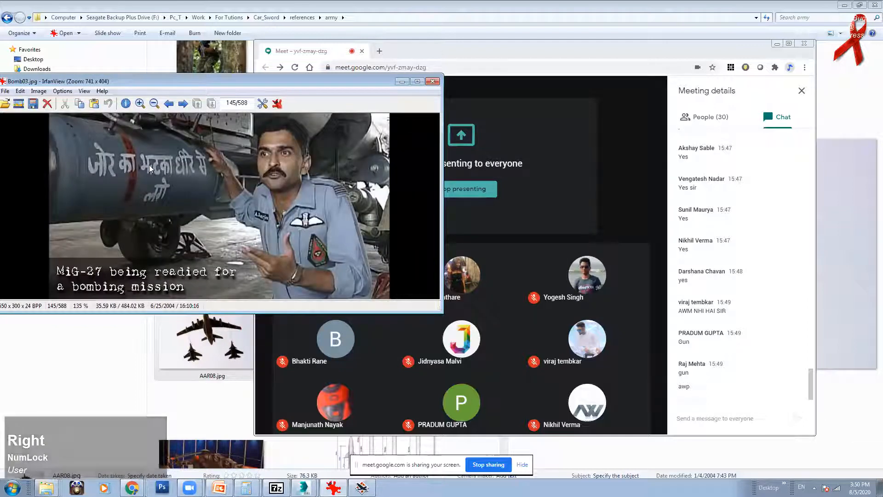
# Step: Zoom in on the Bomb03.jpg reference photo in IrfanView and pan it upward
pyautogui.keyDown('ctrl'); pyautogui.scroll(2, 108, 162); pyautogui.keyUp('ctrl')
pyautogui.keyDown('ctrl'); pyautogui.scroll(2, 93, 170); pyautogui.keyUp('ctrl')
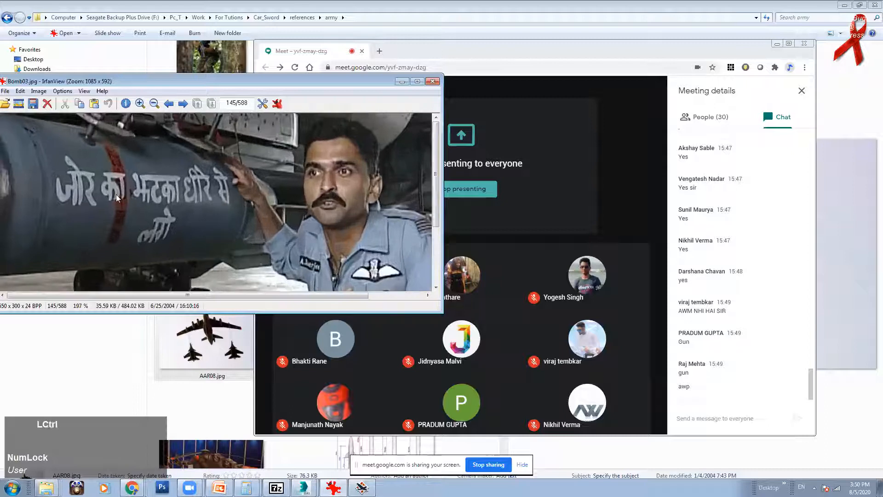
pyautogui.moveTo(326, 204); pyautogui.dragTo(326, 200, button='right')
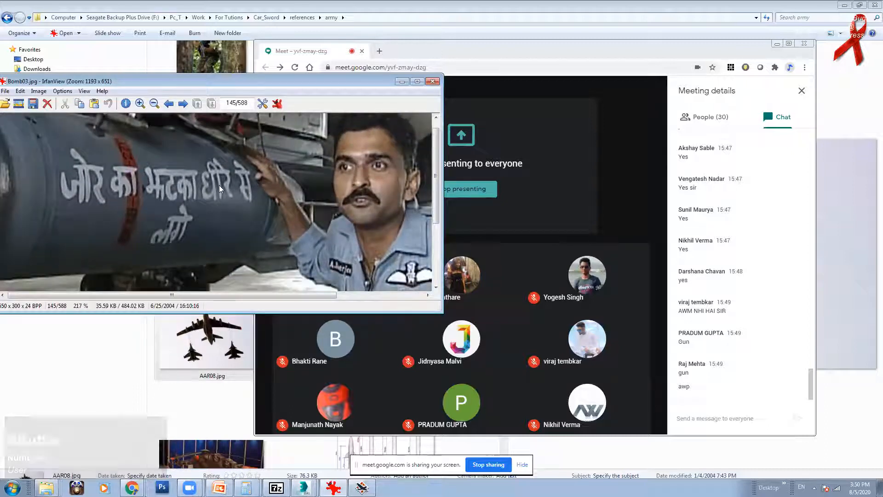
pyautogui.moveTo(128, 208); pyautogui.dragTo(115, 183, button='right')
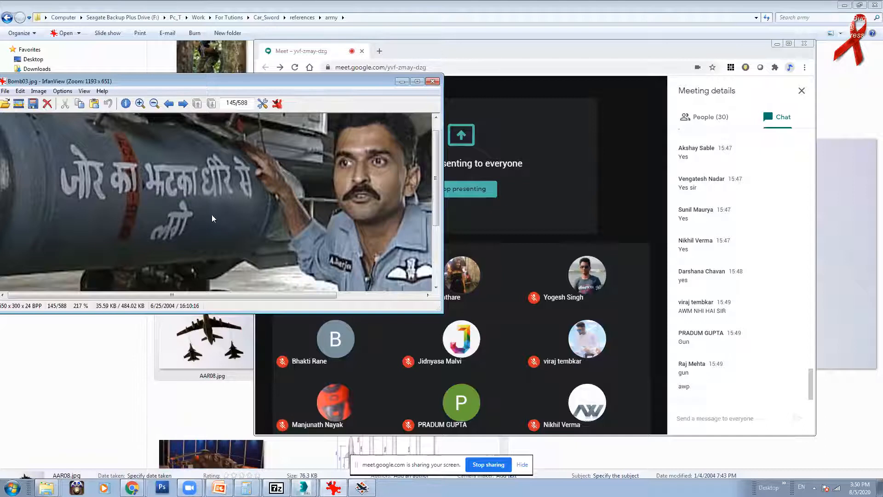
pyautogui.keyDown('ctrl'); pyautogui.scroll(2, 187, 201); pyautogui.keyUp('ctrl')
pyautogui.scroll(-1, 190, 80)
# Step: Step through the next reference images past the cobra.avi clip, then minimize IrfanView
pyautogui.click(187, 185)
pyautogui.press('Right')
pyautogui.press('Right')
pyautogui.press('Right')
pyautogui.press('Right')
pyautogui.press('Right')
pyautogui.press('Right')
pyautogui.press('Right')
pyautogui.press('Right')
pyautogui.press('Right')
pyautogui.press('Right')
pyautogui.press('Right')
pyautogui.press('Right')
pyautogui.press('Right')
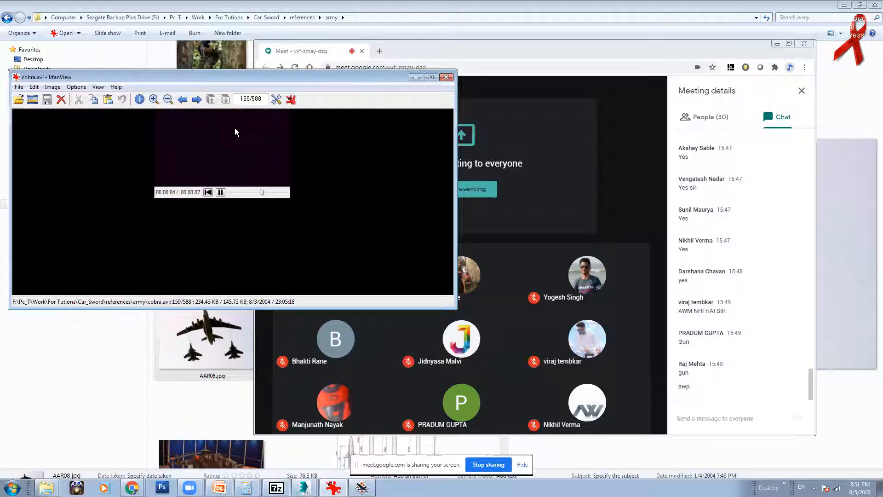
pyautogui.press('Right')
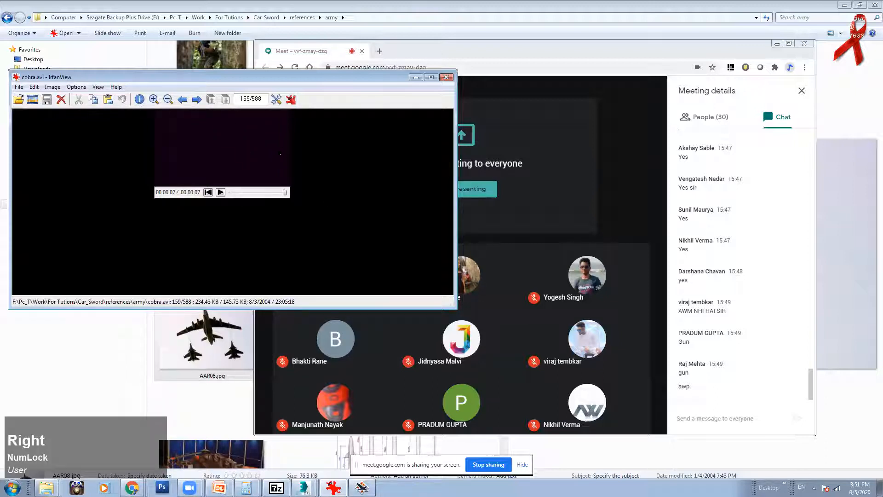
pyautogui.click(197, 100)
pyautogui.press('Right')
pyautogui.press('Right')
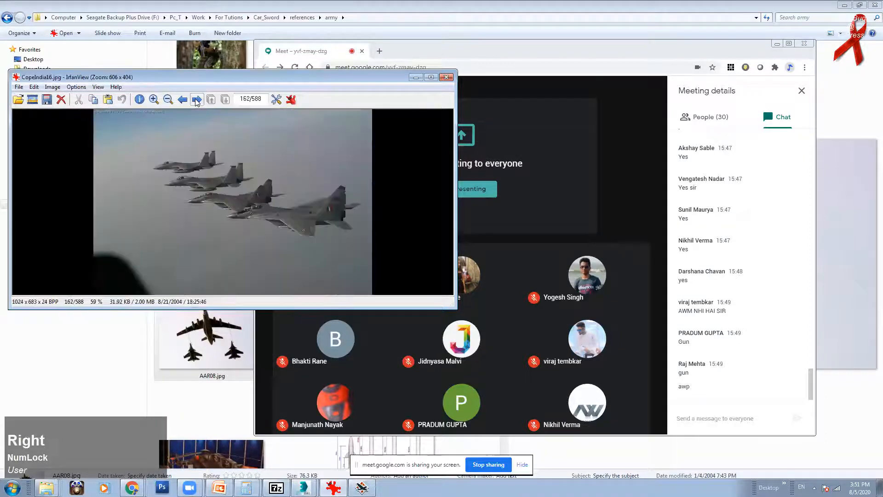
pyautogui.press('Right')
pyautogui.press('Right')
pyautogui.press('Right')
pyautogui.press('Right')
pyautogui.press('Right')
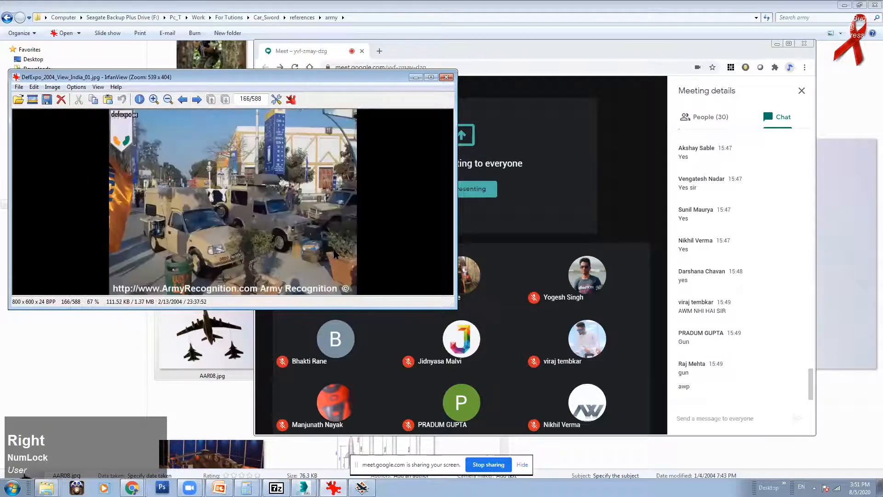
pyautogui.click(417, 78)
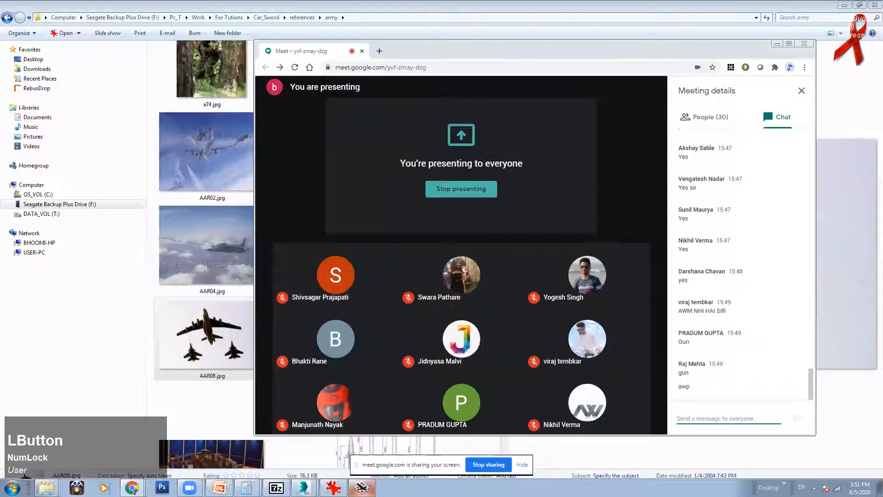
# Step: Return to 3ds Max, close the V-Ray frame buffer, and start Open without saving the scene
pyautogui.click(305, 455)
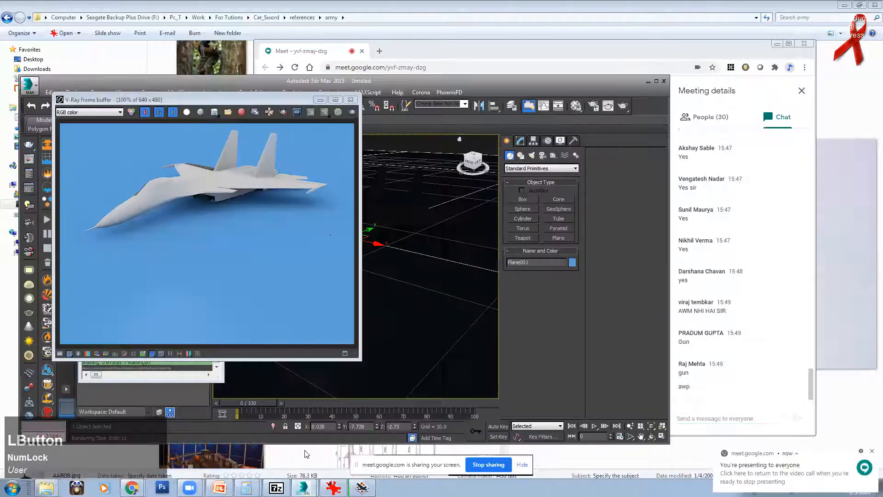
pyautogui.click(351, 100)
pyautogui.click(31, 87)
pyautogui.click(52, 146)
pyautogui.click(342, 281)
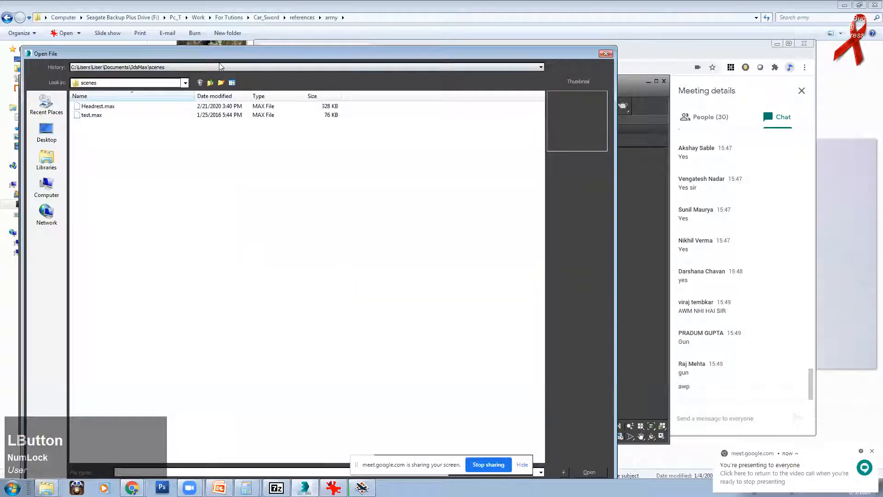
# Step: Paste the fighter folder path, go up to Maya_files, then enter sukhoi_fighter
pyautogui.click(175, 473)
pyautogui.write('F:\\Pc_T\\Work\\For Tutions\\Car_Sword\\scene_files\\Maya_files\\sukhoi_fighter')
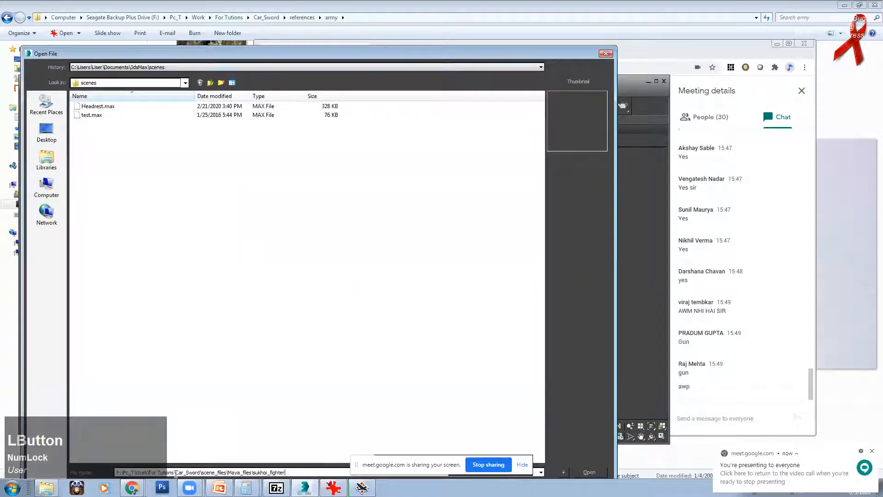
pyautogui.press('Return')
pyautogui.click(200, 82)
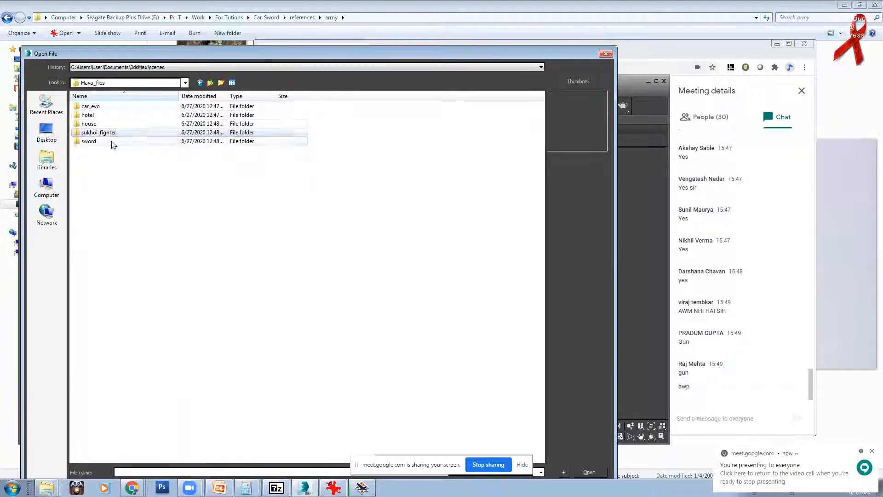
pyautogui.doubleClick(112, 134)
# Step: Cancel Open File and show the orbited jet in Shaded mode with edged faces
pyautogui.click(606, 54)
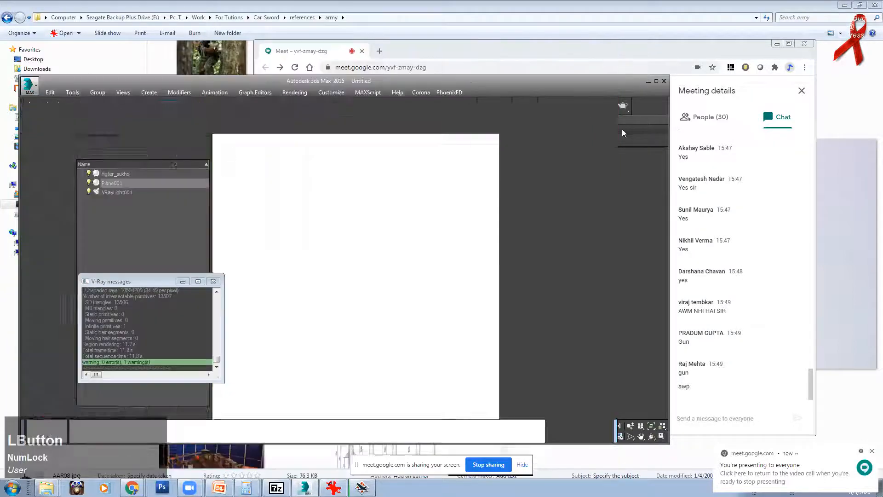
pyautogui.keyDown('alt'); pyautogui.moveTo(385, 189); pyautogui.dragTo(383, 261, button='middle'); pyautogui.keyUp('alt')
pyautogui.press('F4')
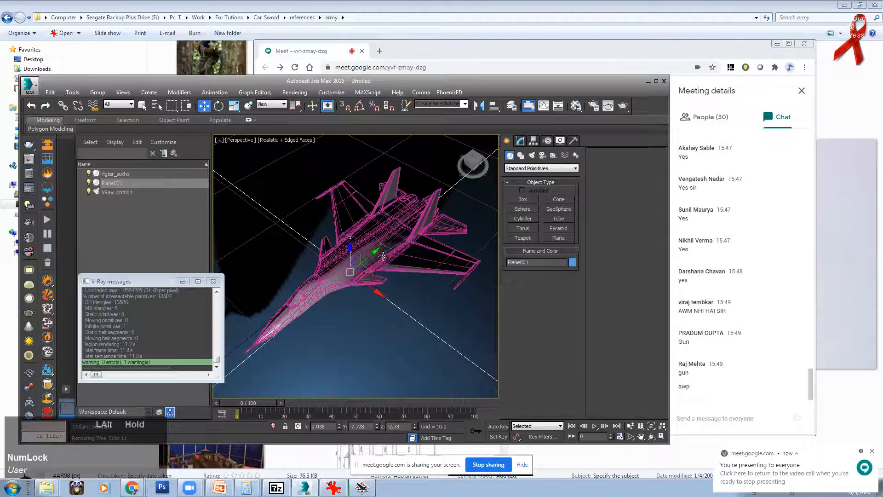
pyautogui.click(286, 140)
pyautogui.click(310, 165)
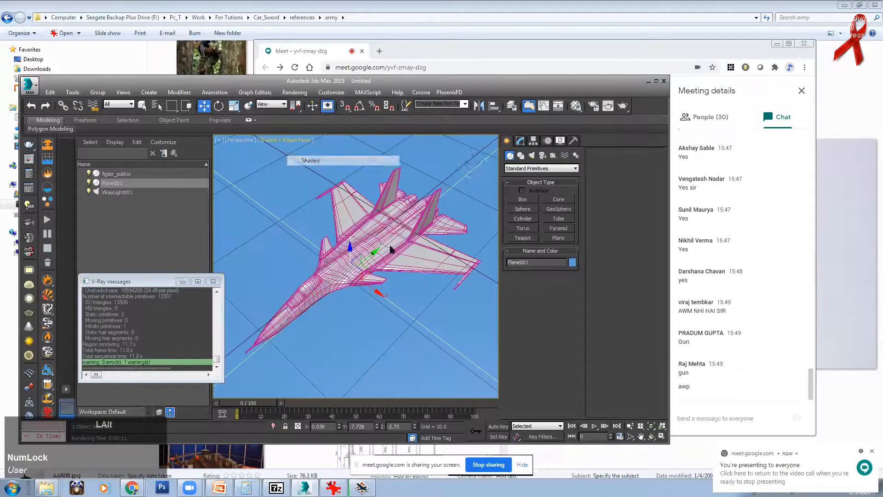
pyautogui.keyDown('alt'); pyautogui.moveTo(381, 190); pyautogui.dragTo(391, 196, button='middle'); pyautogui.keyUp('alt')
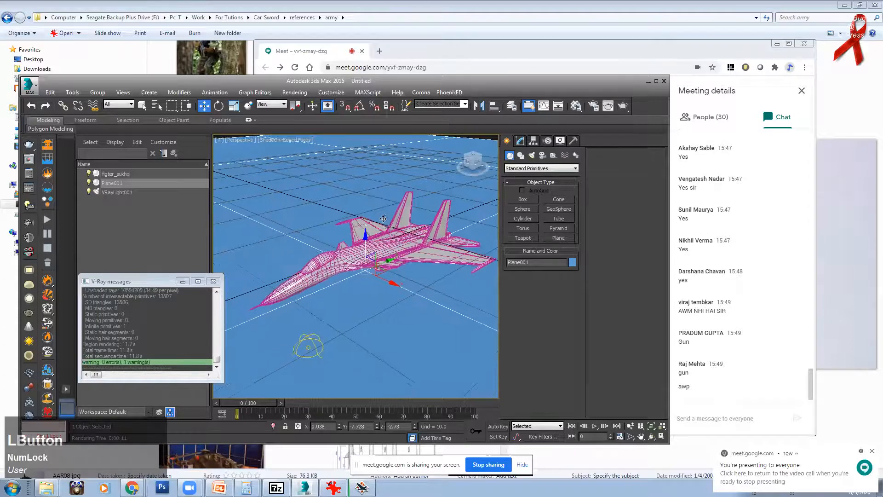
pyautogui.scroll(5, 375, 260)
pyautogui.scroll(5, 374, 260)
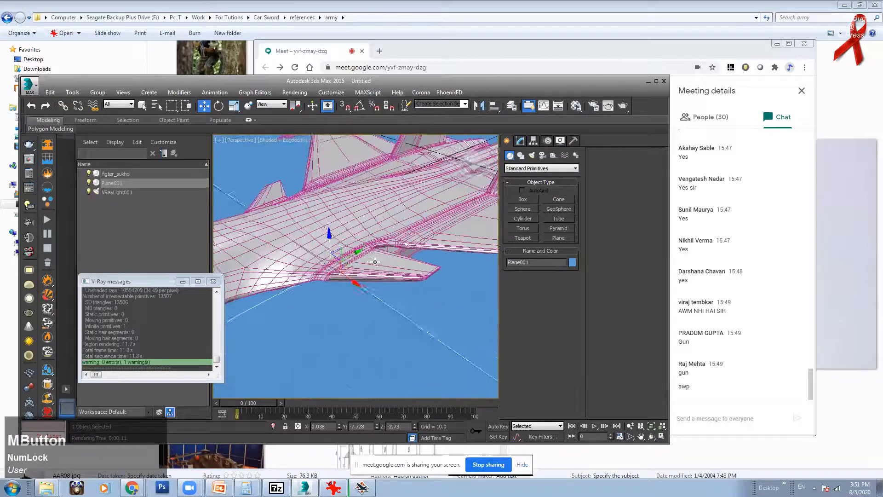
pyautogui.scroll(-6, 370, 267)
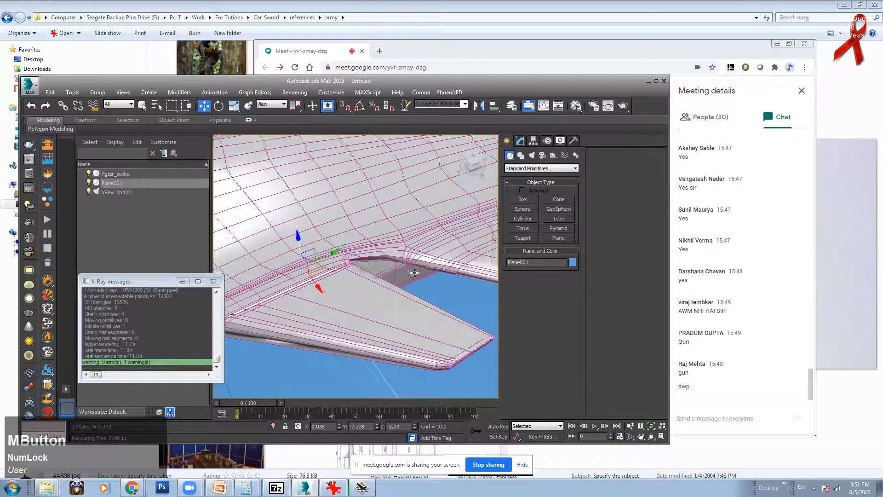
pyautogui.scroll(4, 418, 250)
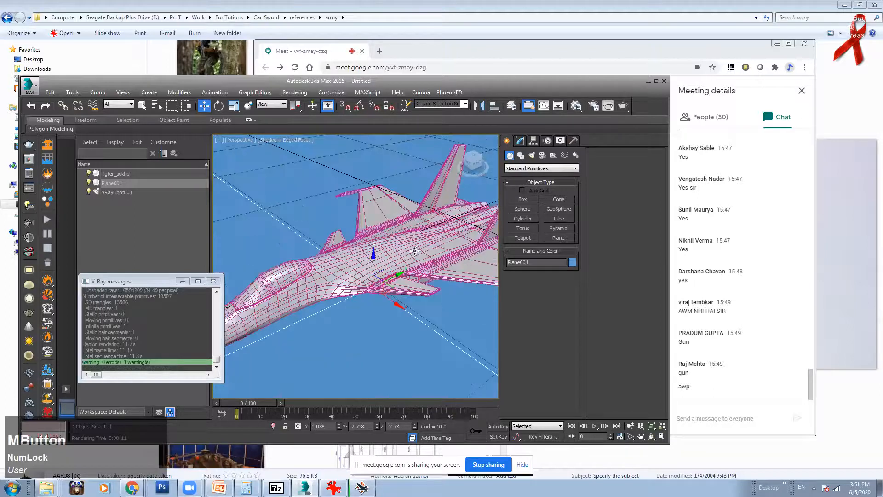
# Step: Check the Meet chat, then bring Chrome's WhatsApp tab forward and start a chat search
pyautogui.click(698, 414)
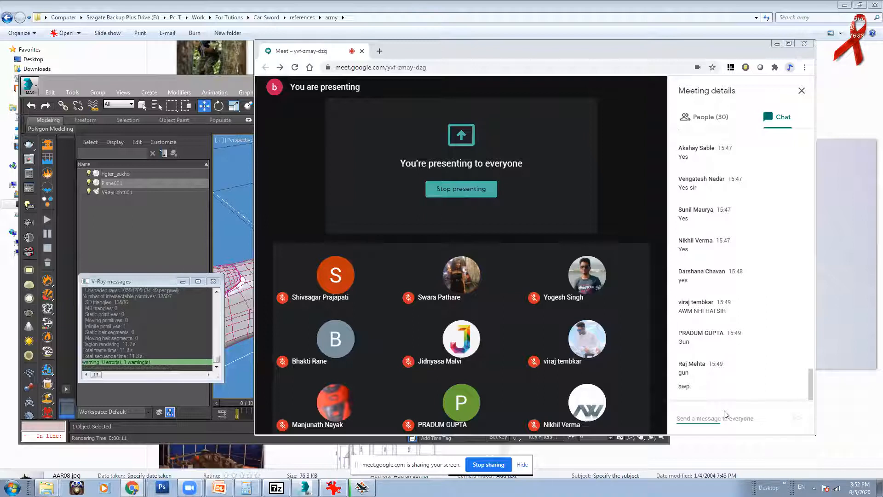
pyautogui.click(264, 2)
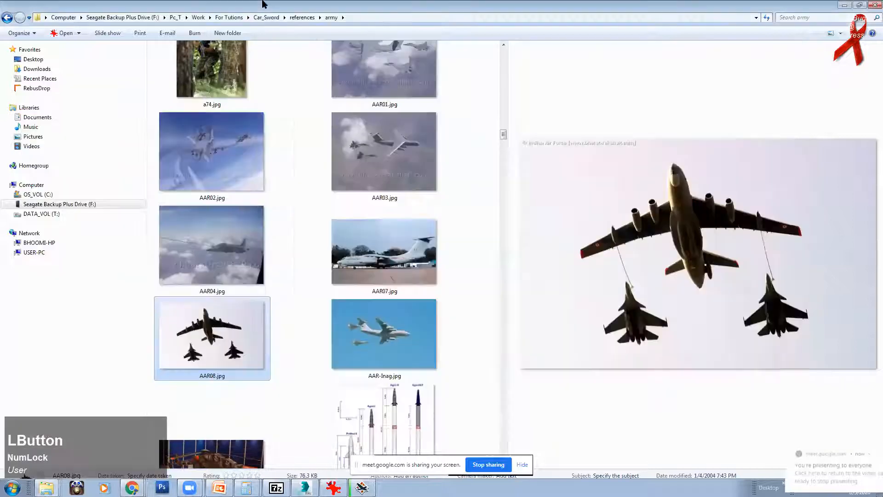
pyautogui.moveTo(132, 488)
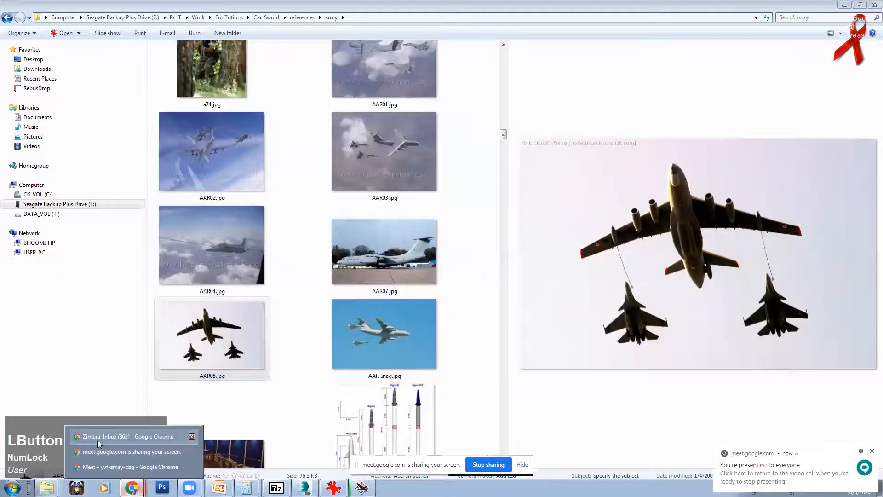
pyautogui.click(97, 440)
pyautogui.click(59, 7)
pyautogui.click(220, 109)
# Step: Search for the contact in WhatsApp, open their chat, and restore Chrome to a smaller window
pyautogui.write('preet')
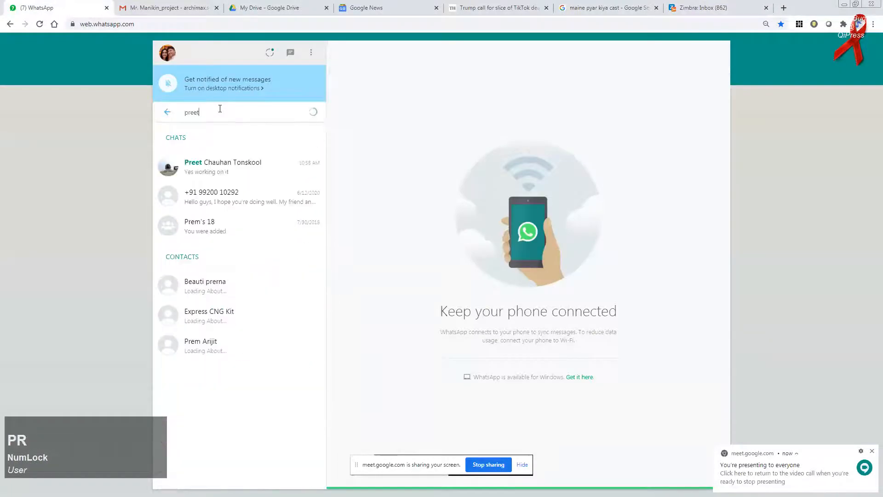
pyautogui.click(225, 168)
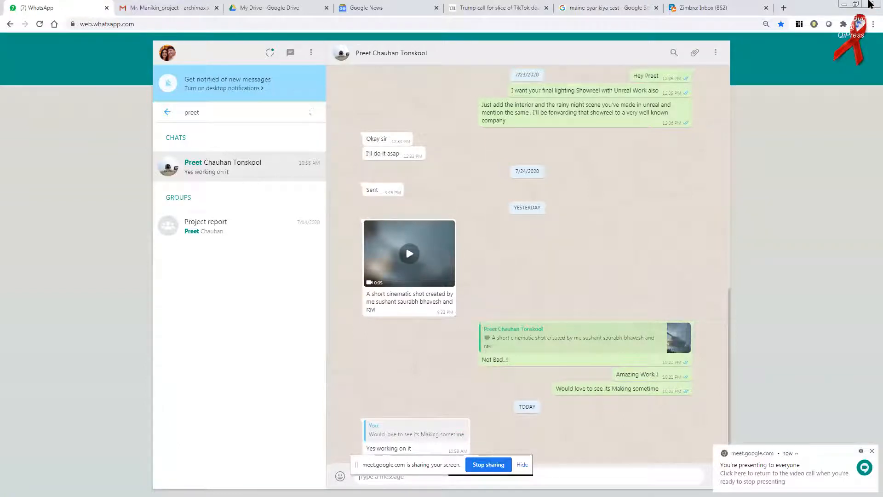
pyautogui.click(858, 5)
pyautogui.moveTo(708, 74); pyautogui.dragTo(349, 98)
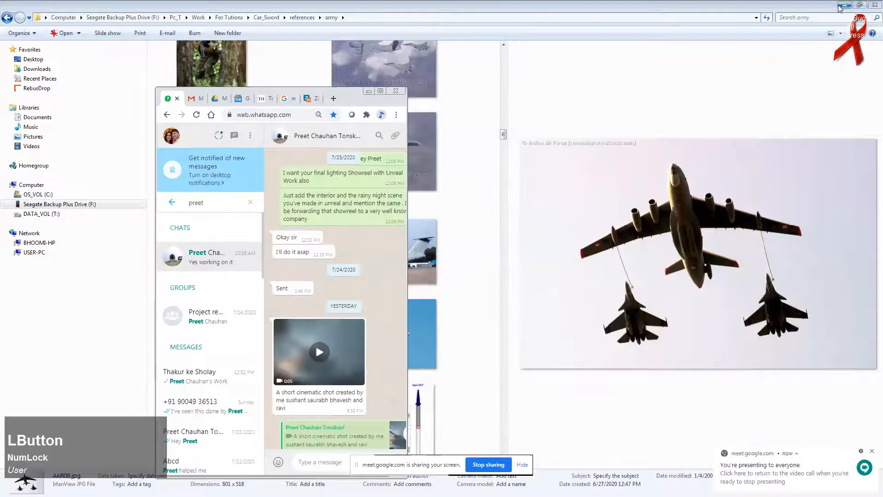
pyautogui.click(844, 5)
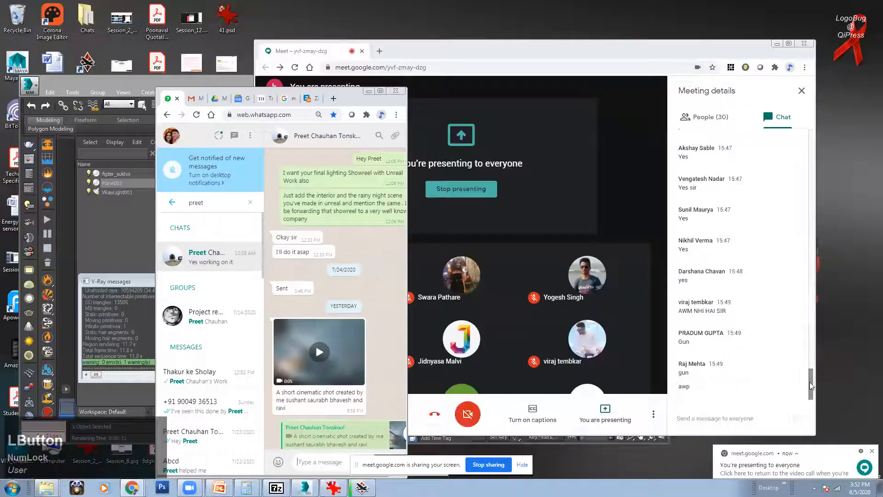
# Step: Place WhatsApp at the left edge with Meet beside it and open the shared cinematic-shot video
pyautogui.click(810, 382)
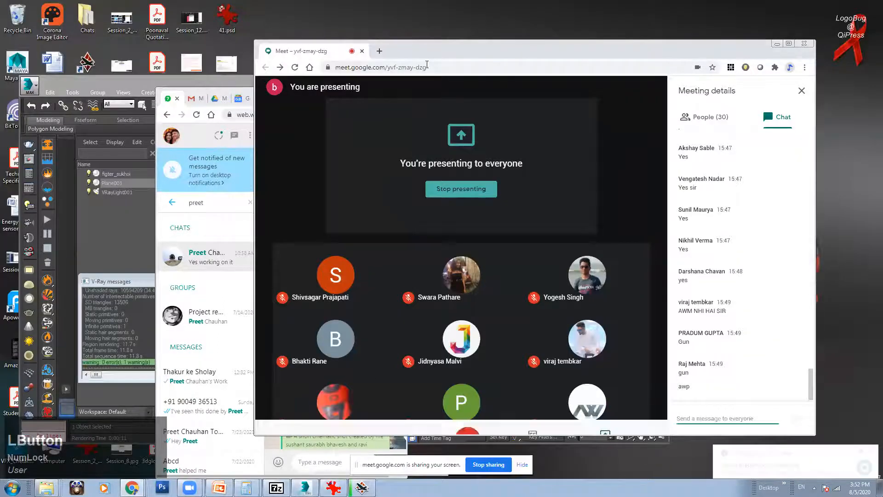
pyautogui.moveTo(626, 57); pyautogui.dragTo(672, 58)
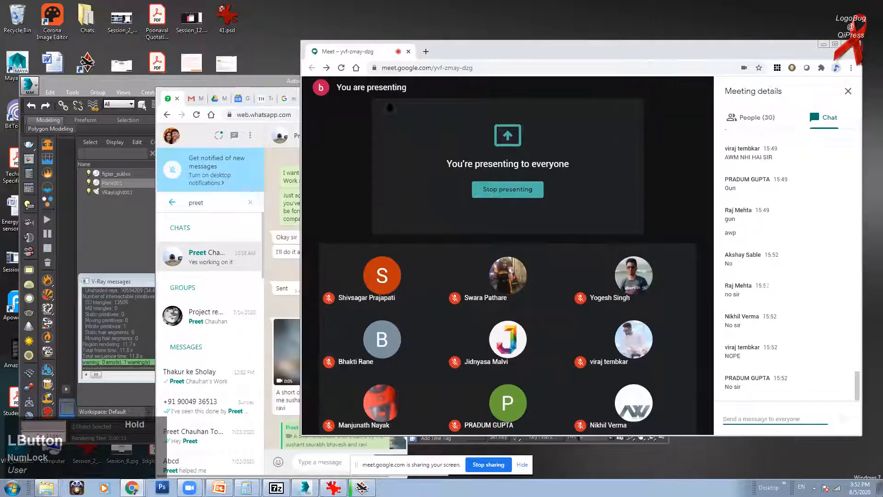
pyautogui.moveTo(522, 45); pyautogui.dragTo(641, 45)
pyautogui.click(362, 98)
pyautogui.moveTo(213, 97); pyautogui.dragTo(57, 91)
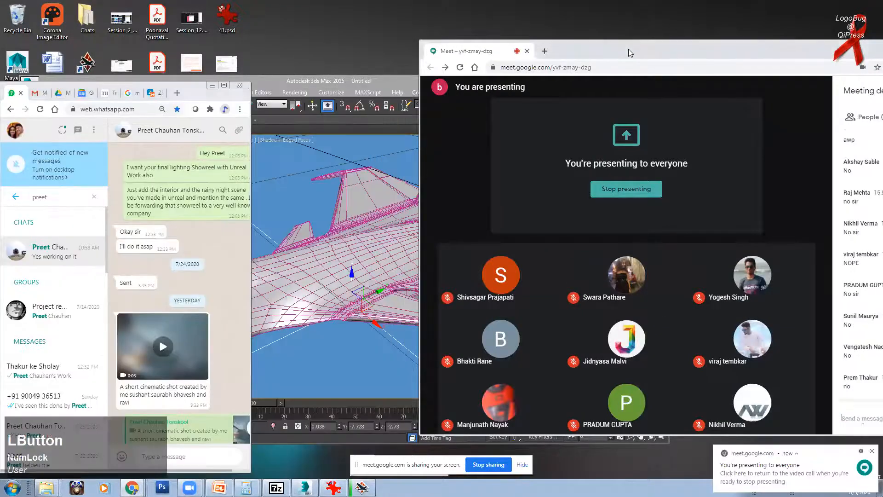
pyautogui.moveTo(628, 49); pyautogui.dragTo(456, 47)
pyautogui.click(185, 344)
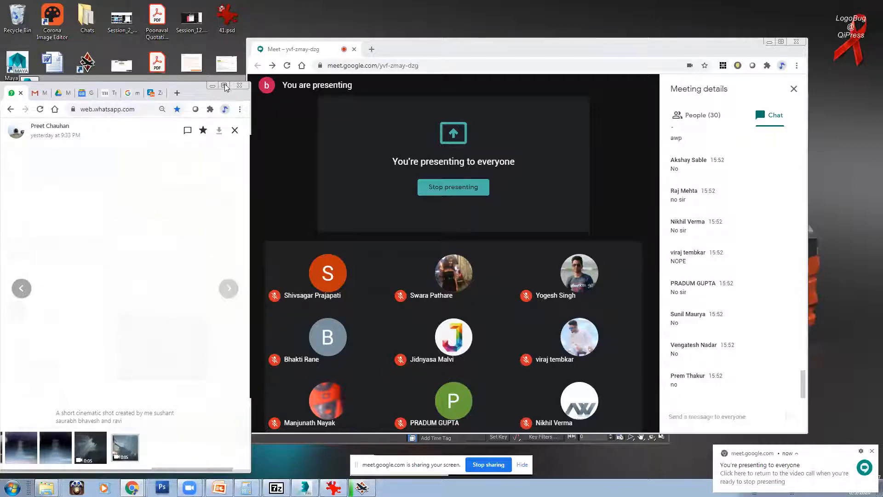
# Step: Play the tank cinematic clip full screen, pause and replay it, then leave full screen
pyautogui.click(48, 236)
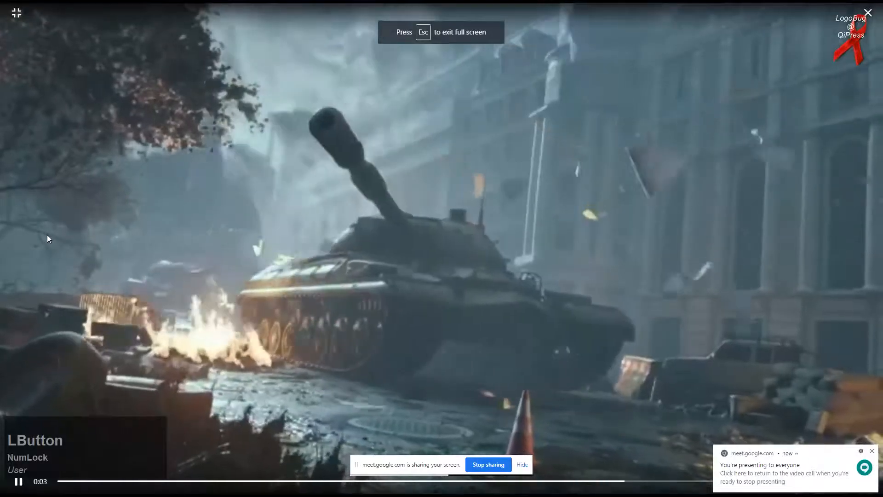
pyautogui.click(464, 222)
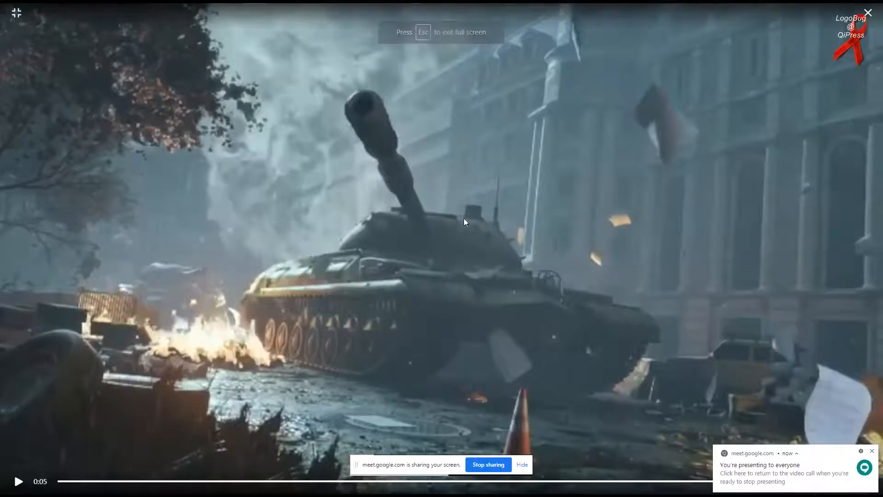
pyautogui.click(372, 199)
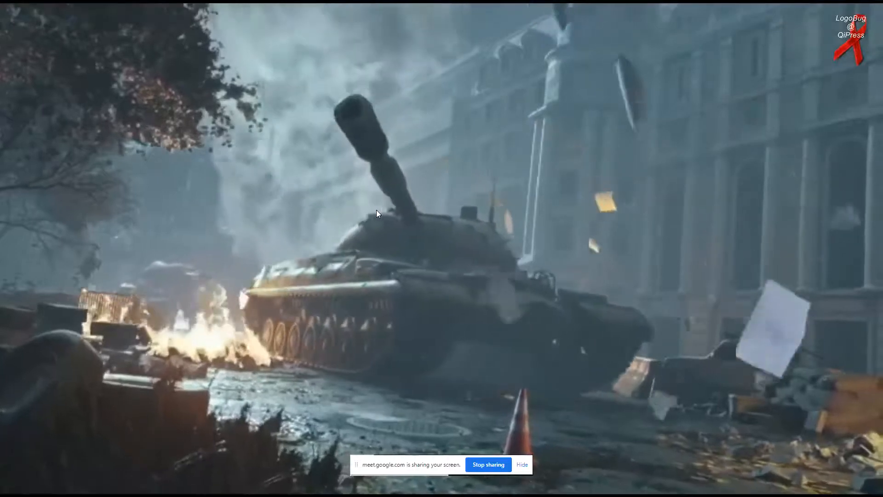
pyautogui.click(377, 210)
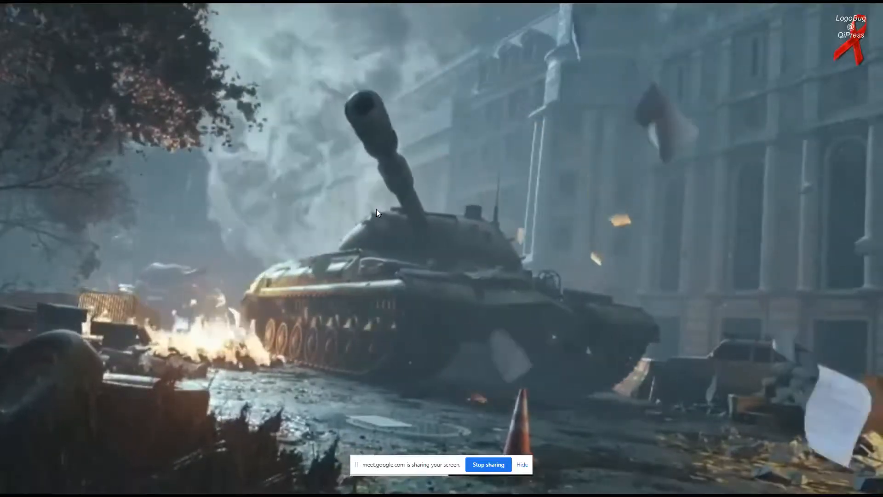
pyautogui.press('Escape')
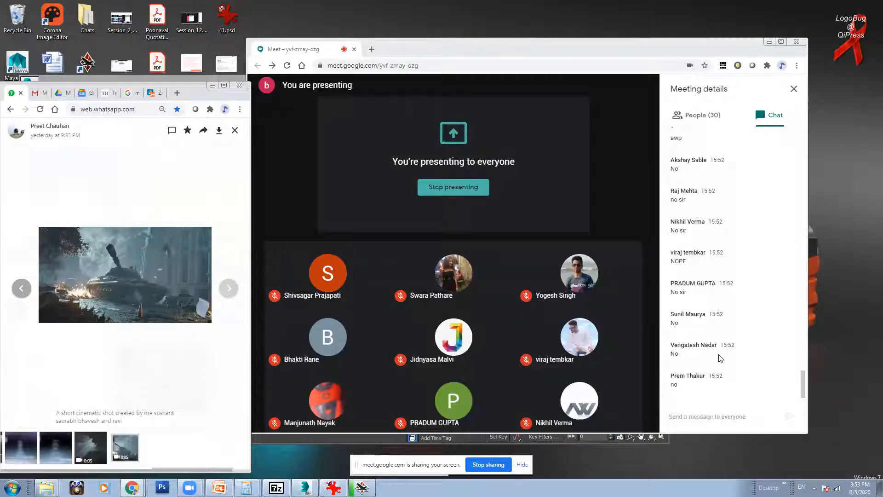
# Step: Bring Google Meet forward and put the cursor in the 'Send a message to everyone' box
pyautogui.click(804, 387)
pyautogui.click(716, 417)
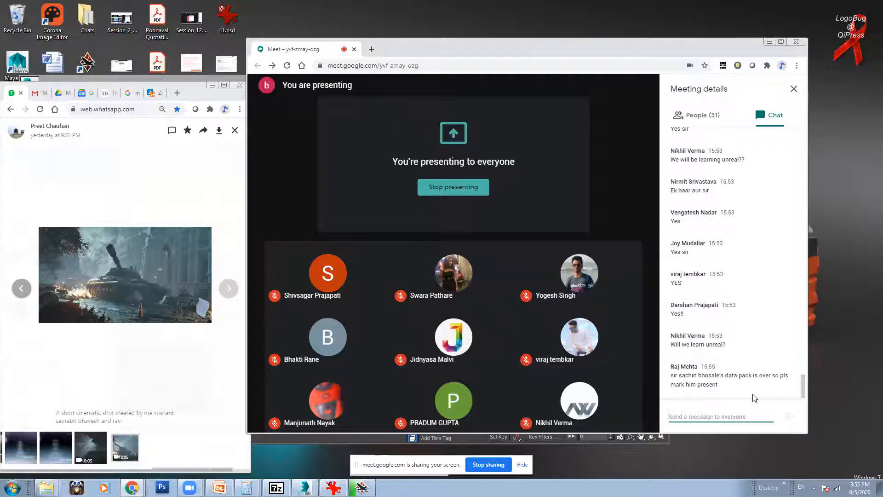
pyautogui.moveTo(46, 488)
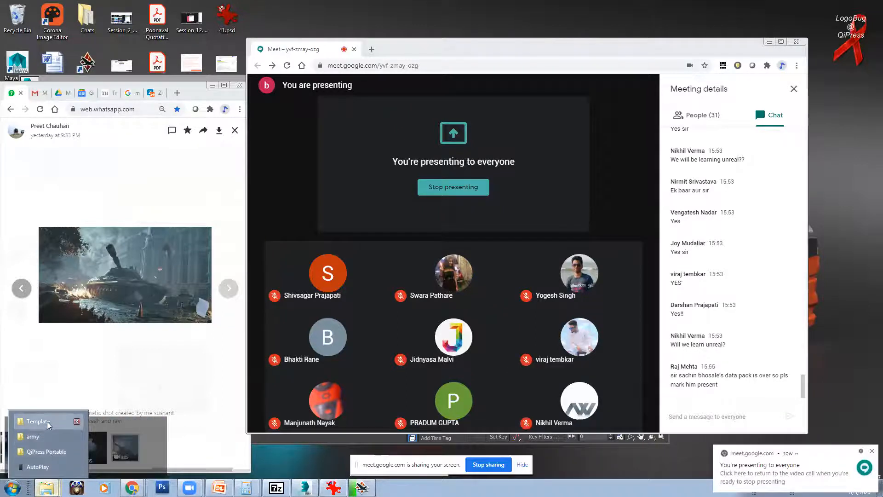
# Step: Bring the Template folder window forward, reposition and widen it, and go up to Work
pyautogui.click(47, 422)
pyautogui.moveTo(333, 85); pyautogui.dragTo(336, 51)
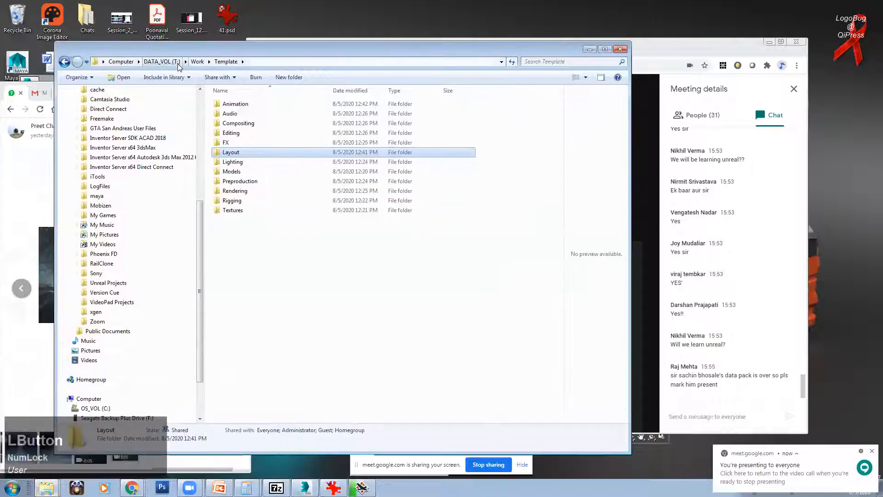
pyautogui.click(196, 65)
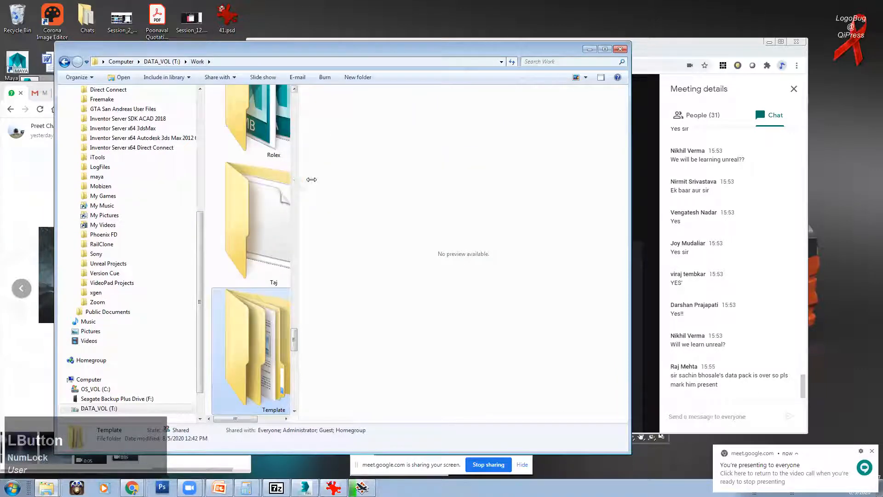
pyautogui.moveTo(308, 178); pyautogui.dragTo(369, 178)
pyautogui.click(369, 375)
pyautogui.moveTo(370, 372)
pyautogui.mouseDown()
pyautogui.moveTo(369, 407)
pyautogui.moveTo(366, 386)
pyautogui.mouseUp()
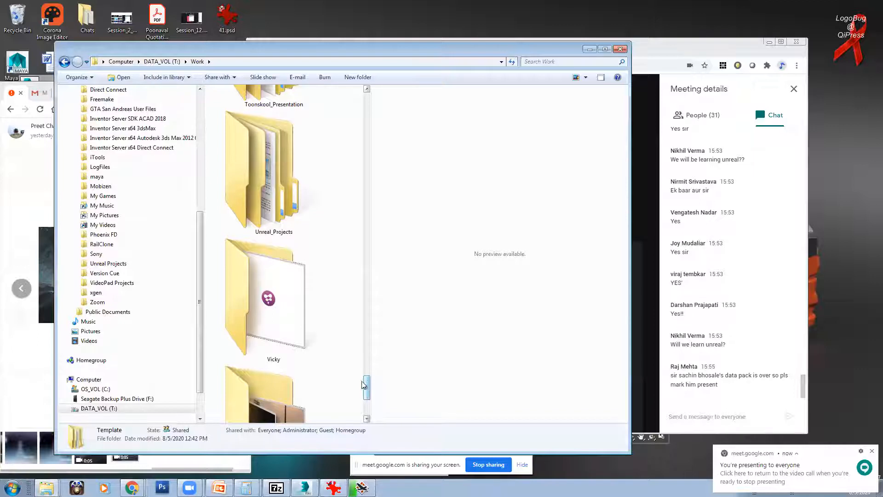
pyautogui.moveTo(366, 386); pyautogui.dragTo(372, 372)
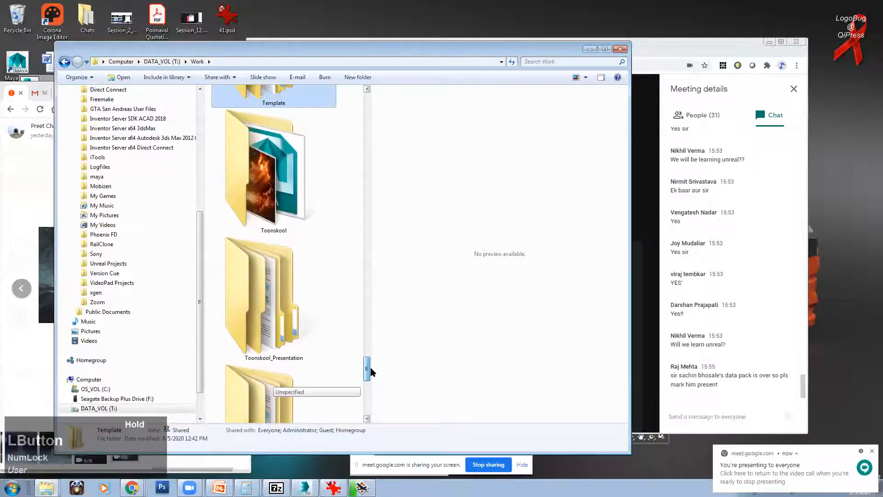
# Step: Open Toonskool\Attendance_Sheet and launch '3rd year ABCD Student attendance_August.xlsx'
pyautogui.doubleClick(286, 201)
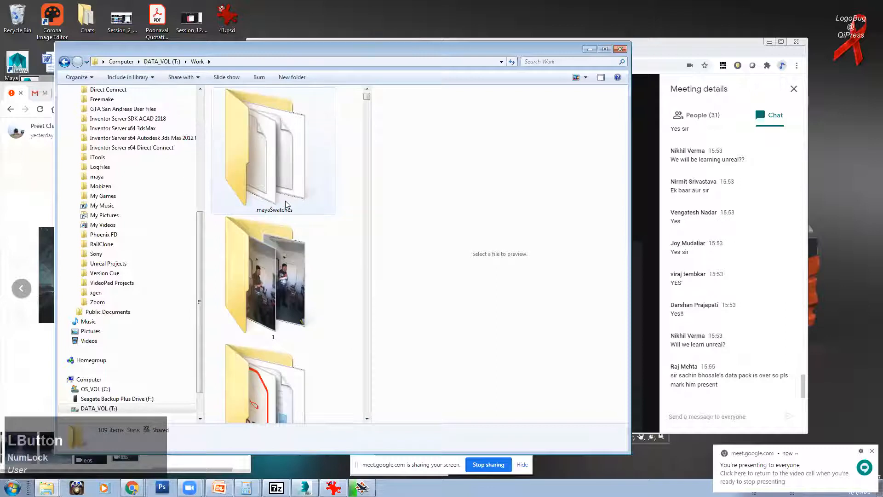
pyautogui.click(285, 204)
pyautogui.scroll(-3, 282, 138)
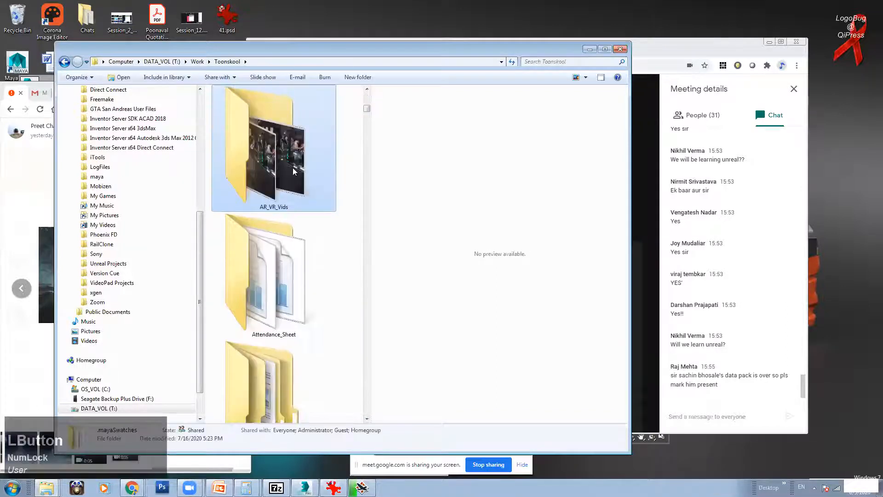
pyautogui.doubleClick(285, 256)
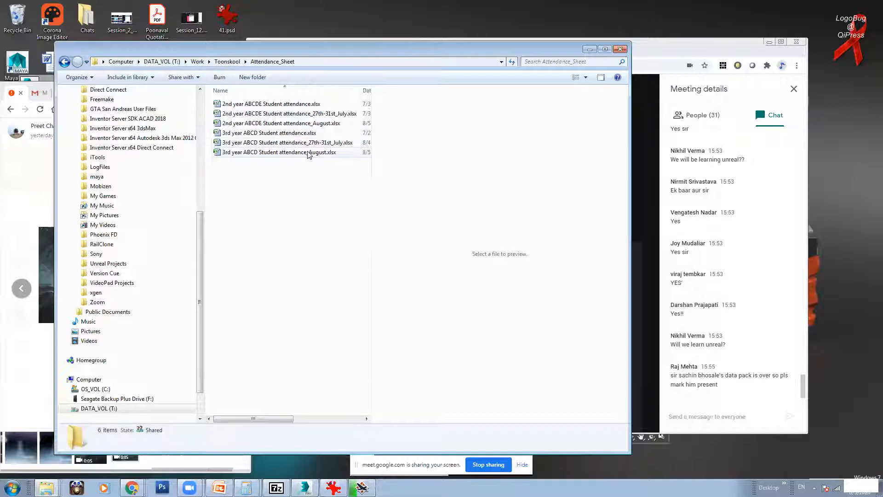
pyautogui.doubleClick(256, 154)
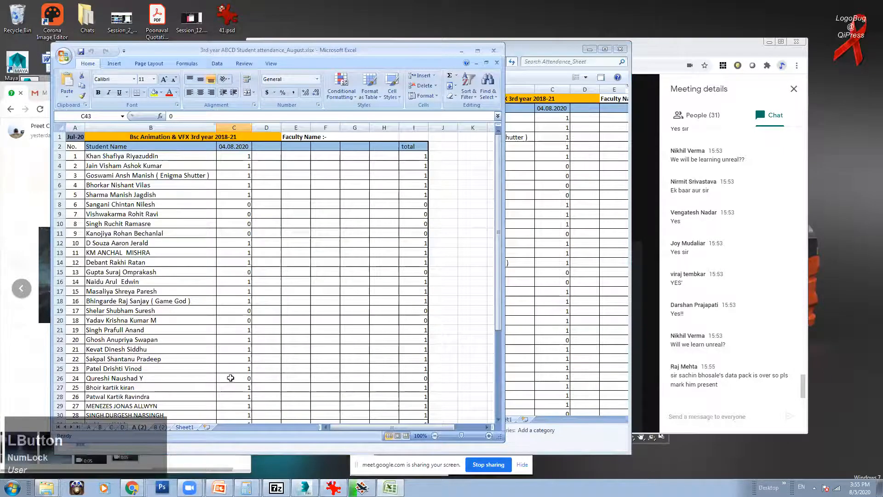
# Step: Duplicate sheet C through Move or Copy with Create a copy ticked
pyautogui.scroll(-2, 252, 218)
pyautogui.scroll(2, 253, 216)
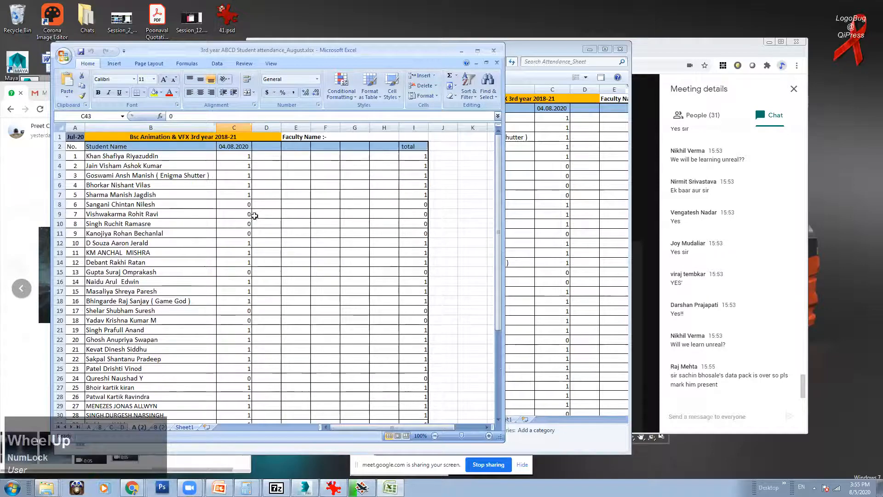
pyautogui.click(160, 427)
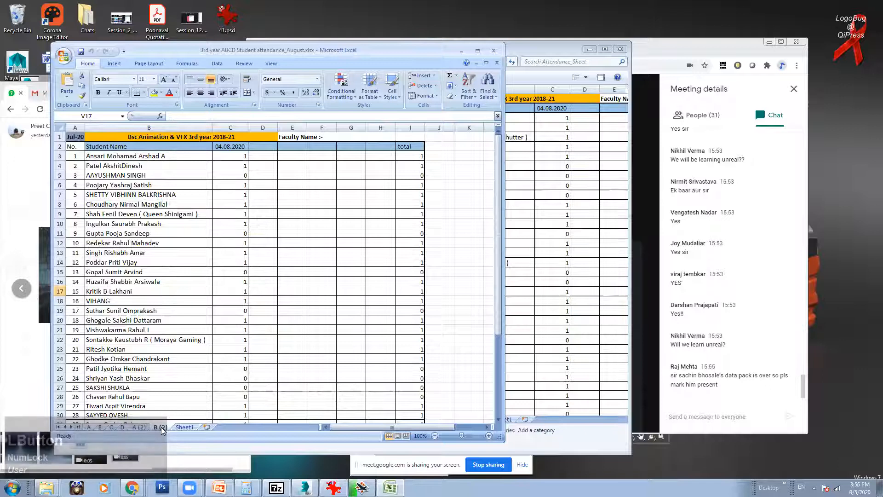
pyautogui.click(114, 426)
pyautogui.rightClick(113, 426)
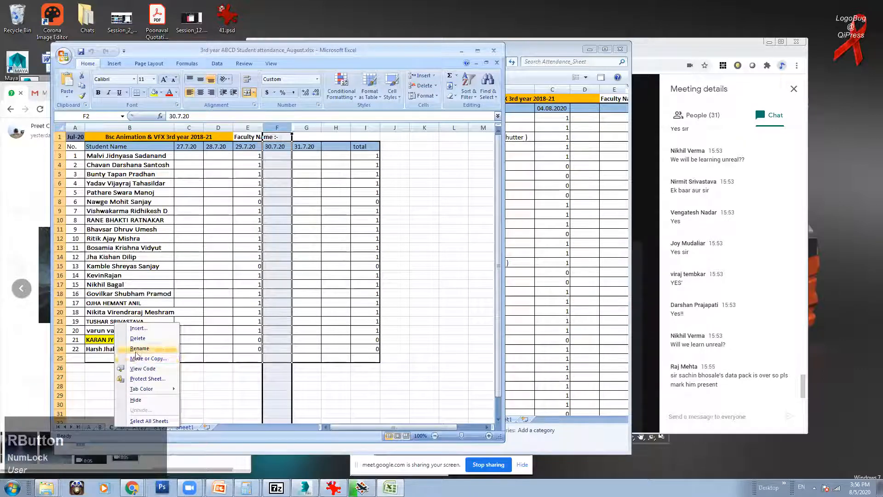
pyautogui.click(140, 359)
pyautogui.click(92, 394)
pyautogui.click(78, 357)
pyautogui.click(155, 408)
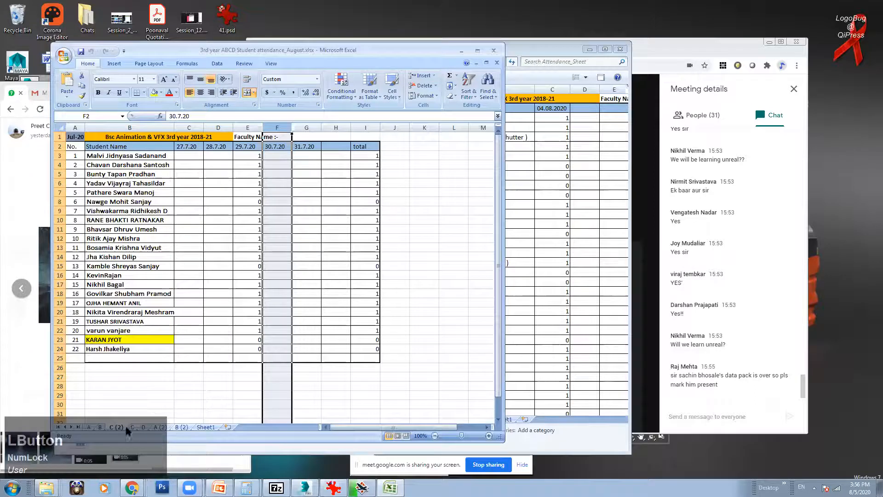
# Step: Drag C (2) before Sheet1 and delete its old date headers in C2:G2
pyautogui.moveTo(121, 426); pyautogui.dragTo(198, 427)
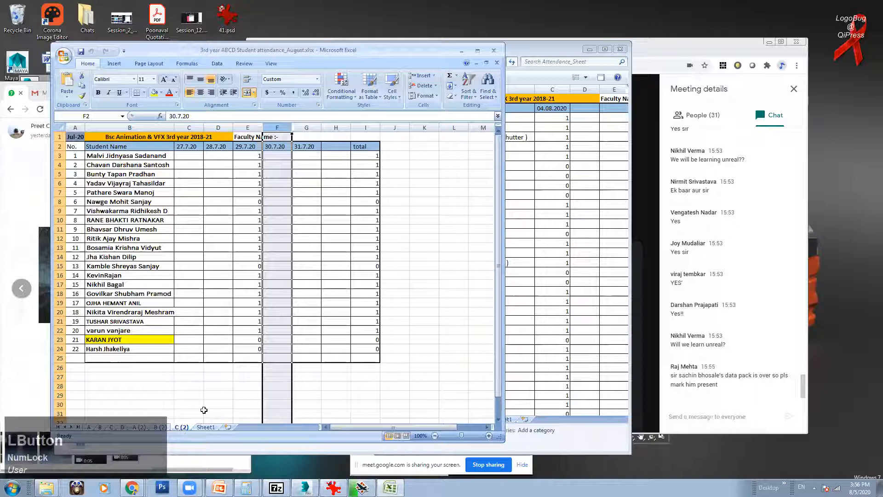
pyautogui.click(199, 151)
pyautogui.press('Delete')
pyautogui.click(215, 148)
pyautogui.press('Delete')
pyautogui.click(241, 146)
pyautogui.press('Delete')
pyautogui.click(271, 147)
pyautogui.press('Delete')
pyautogui.click(306, 146)
# Step: Clear the E3:E24 marks, date C2 as 05.8.2020, and mark the first two students 1
pyautogui.moveTo(260, 156); pyautogui.dragTo(256, 348)
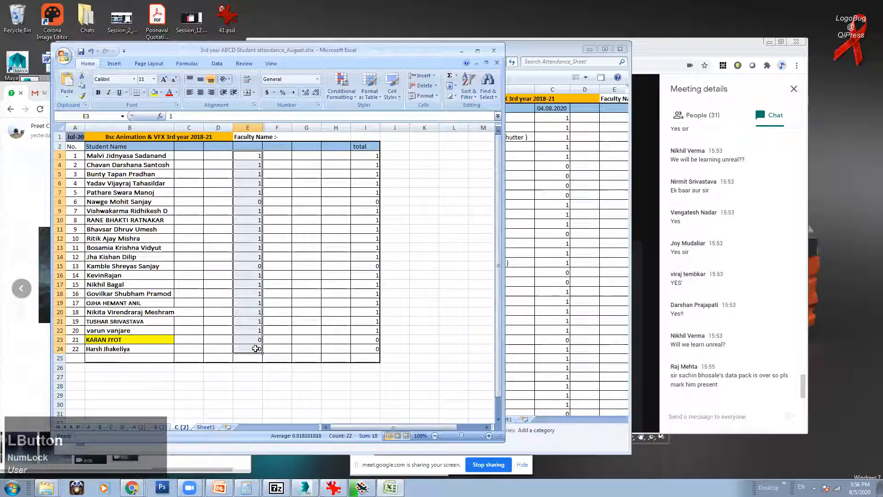
pyautogui.press('Delete')
pyautogui.click(197, 148)
pyautogui.write('05.')
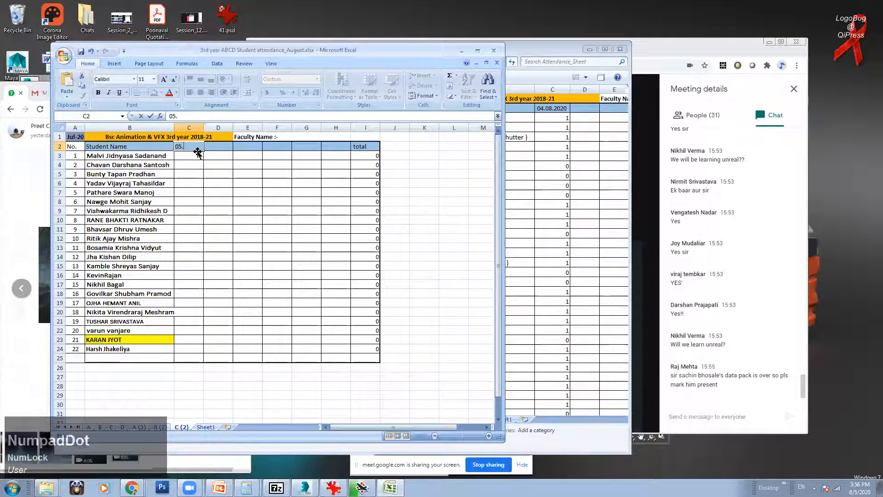
pyautogui.write('8.2020')
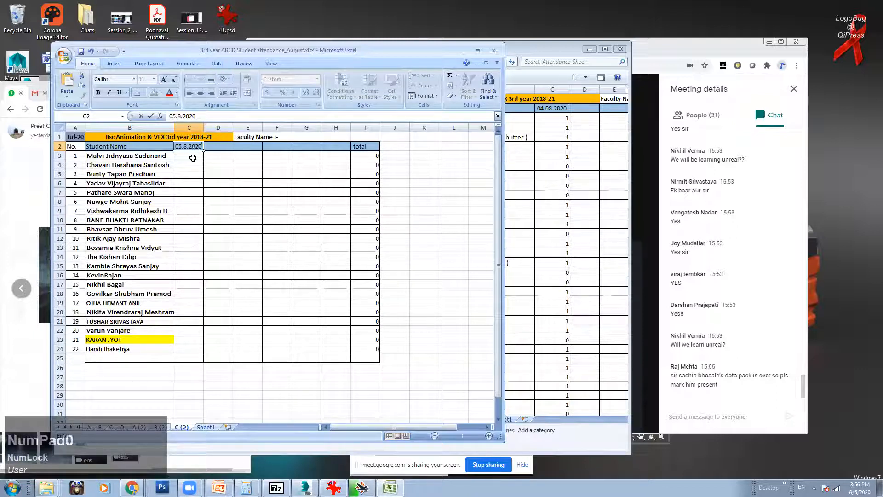
pyautogui.click(197, 156)
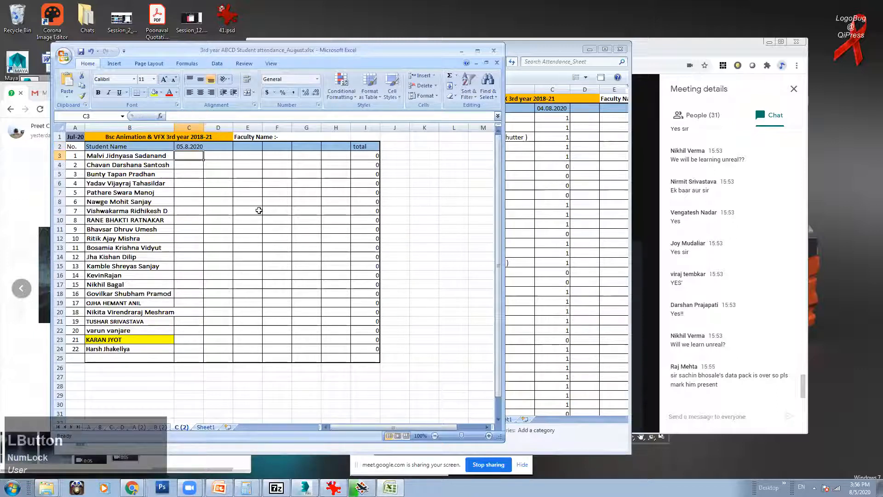
pyautogui.write('1')
pyautogui.click(192, 166)
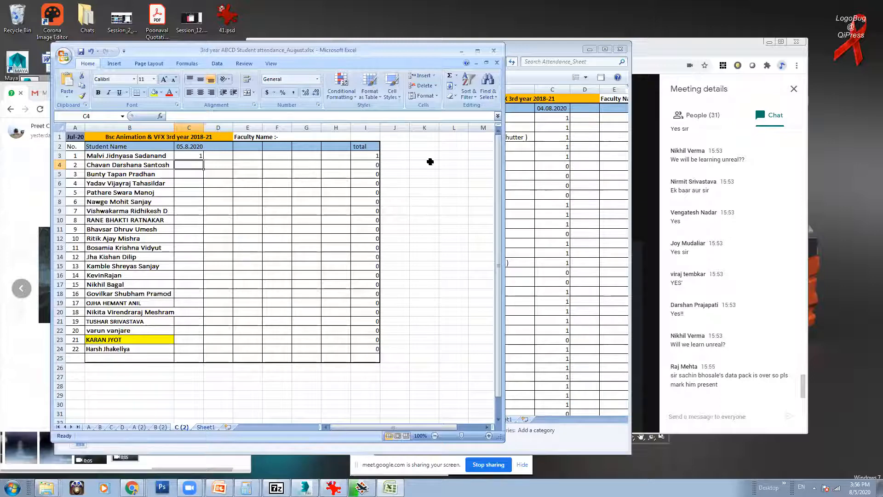
pyautogui.write('1')
# Step: Colour the third student's first name in B5 red and tidy the Excel and Meet windows
pyautogui.click(193, 175)
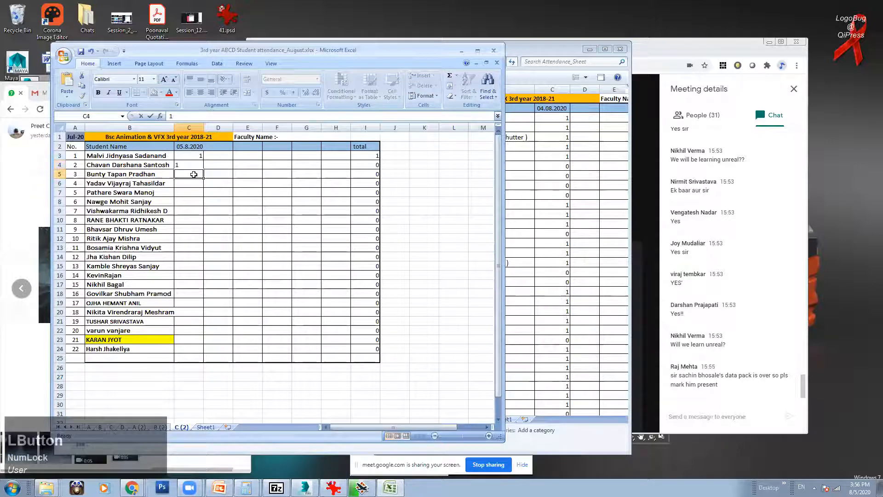
pyautogui.click(104, 174)
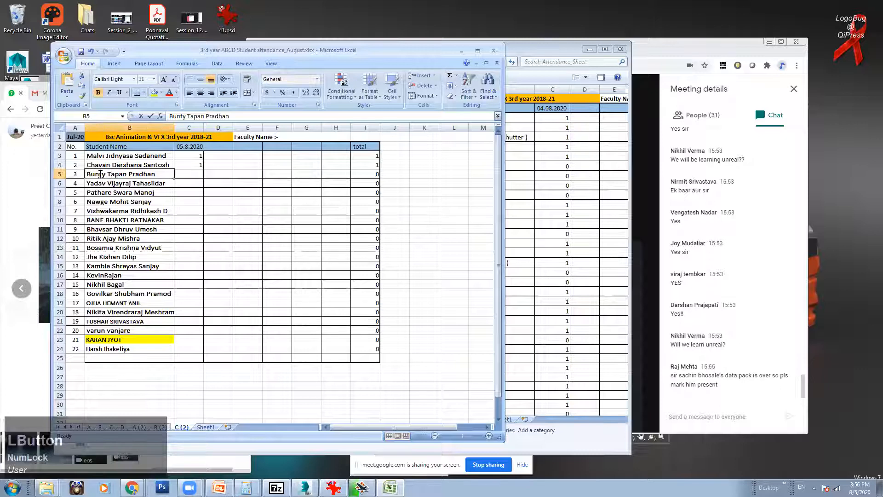
pyautogui.doubleClick(105, 173)
pyautogui.click(169, 92)
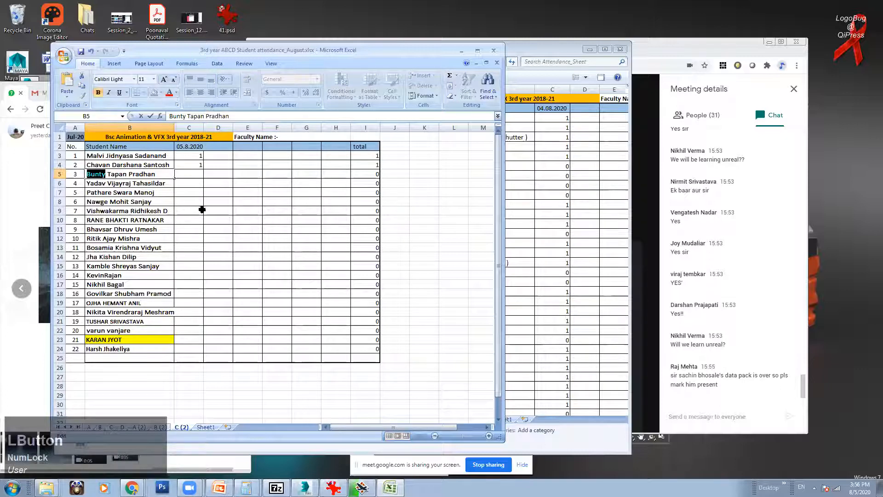
pyautogui.click(203, 210)
pyautogui.click(197, 172)
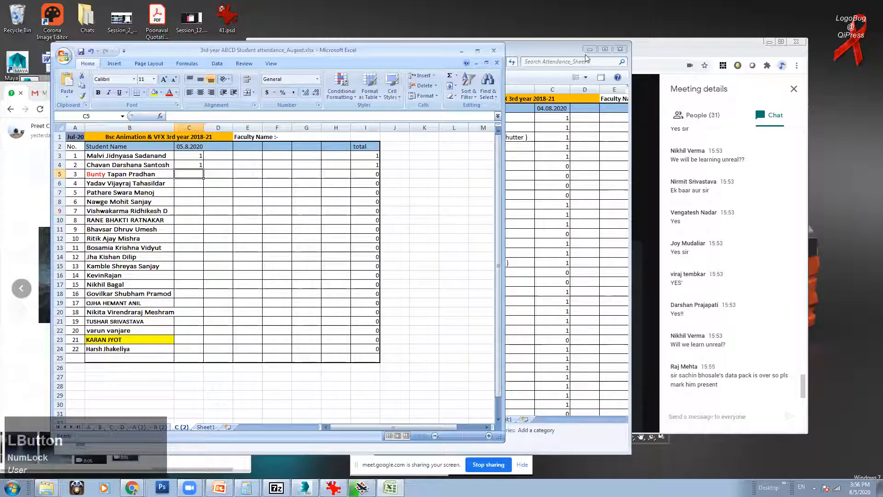
pyautogui.click(589, 48)
pyautogui.moveTo(589, 48); pyautogui.dragTo(666, 48)
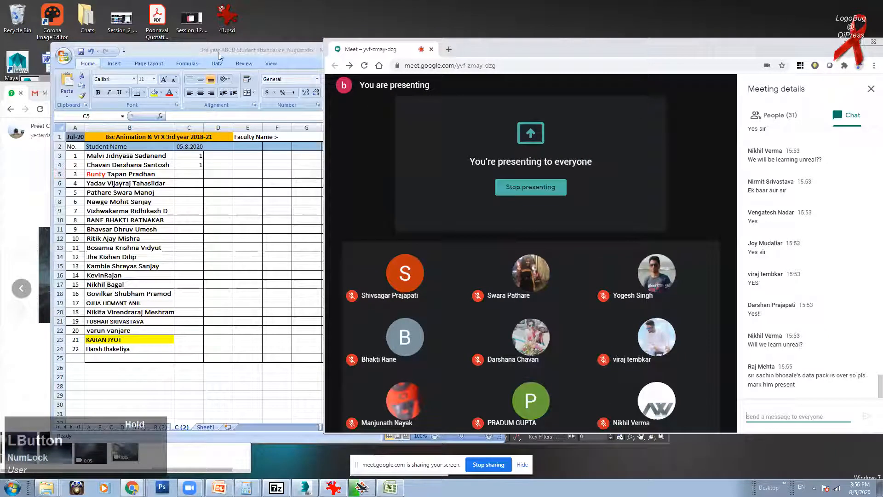
pyautogui.click(218, 52)
# Step: Mark the third, fourth and fifth students 0, 0 and 1
pyautogui.write('0')
pyautogui.click(197, 182)
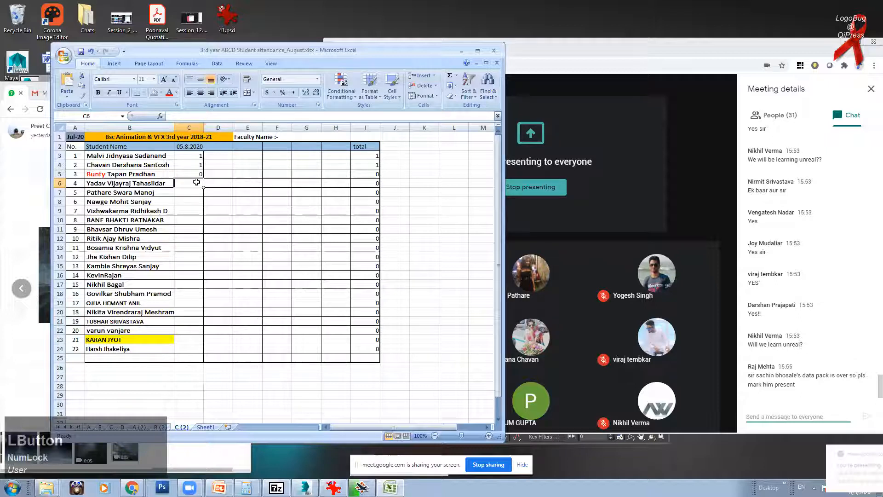
pyautogui.write('0')
pyautogui.click(198, 193)
pyautogui.write('1')
pyautogui.click(197, 200)
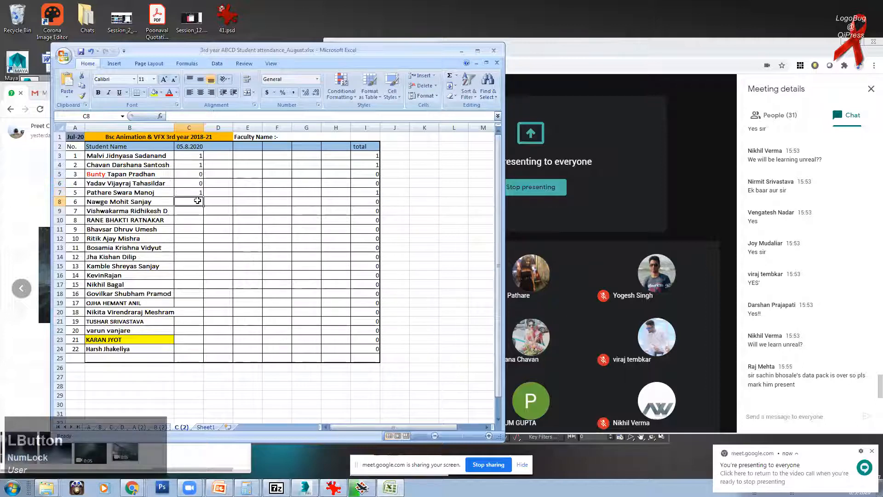
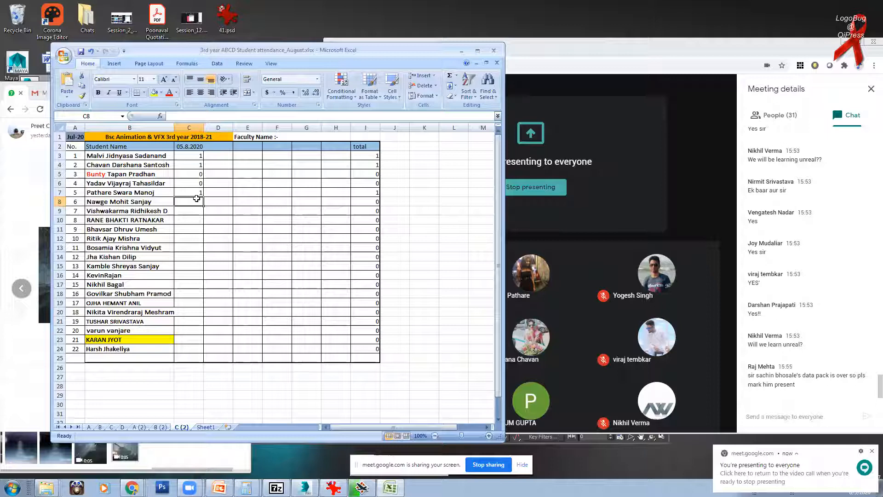
# Step: Mark cells C8 to C11 as 0, 1, 1 and 1
pyautogui.write('0')
pyautogui.click(198, 215)
pyautogui.write('1')
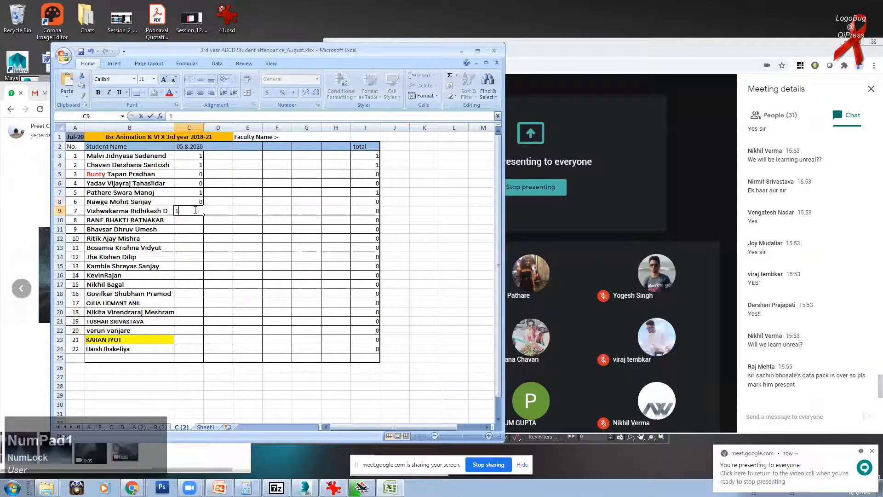
pyautogui.click(193, 218)
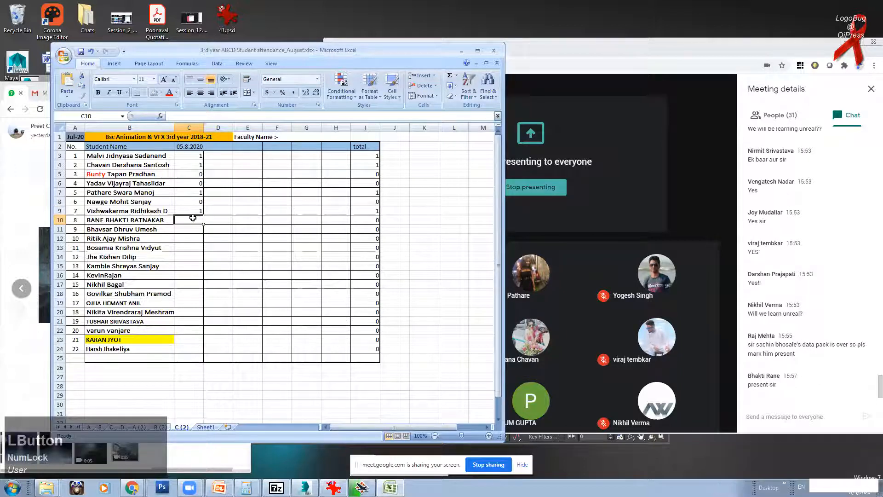
pyautogui.write('1')
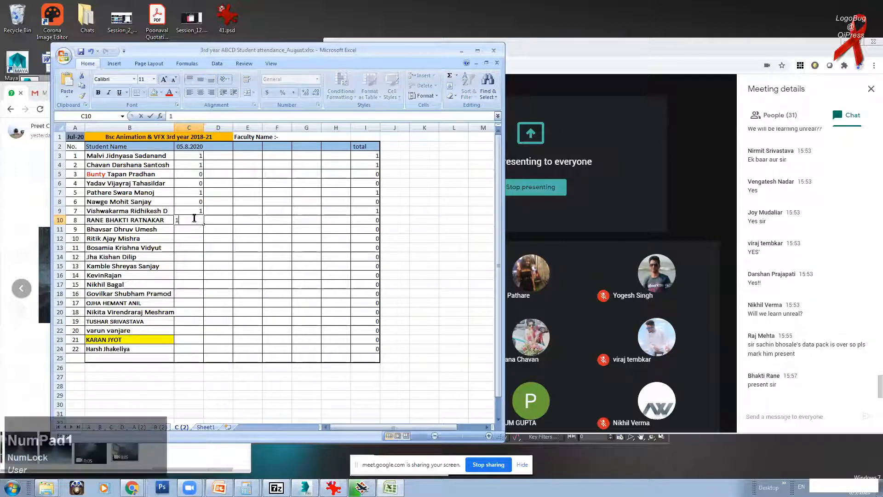
pyautogui.click(195, 229)
pyautogui.write('1')
pyautogui.click(195, 233)
# Step: Highlight the first name in B12, then mark C12 as 1
pyautogui.click(102, 238)
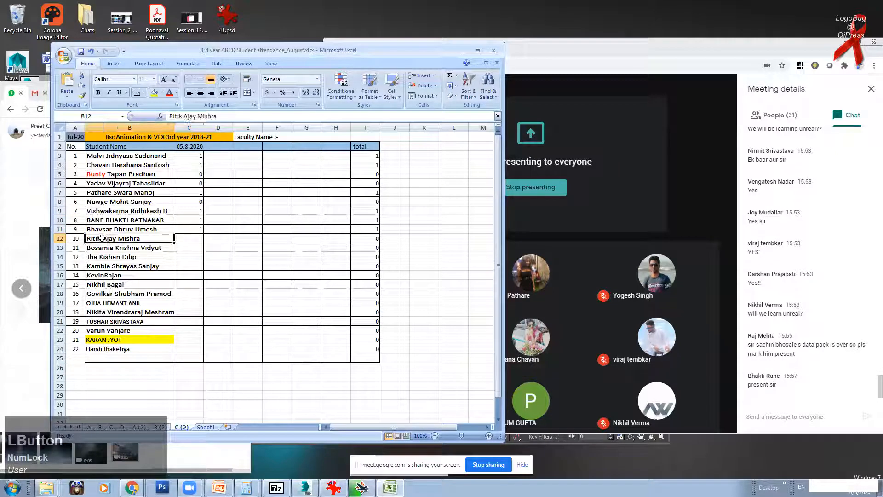
pyautogui.doubleClick(102, 238)
pyautogui.moveTo(102, 238); pyautogui.dragTo(87, 238)
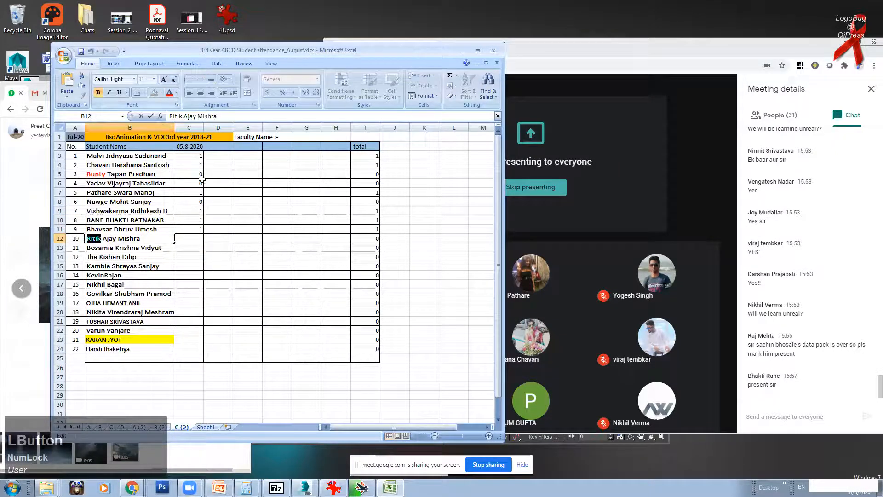
pyautogui.click(196, 238)
pyautogui.write('1')
pyautogui.click(198, 248)
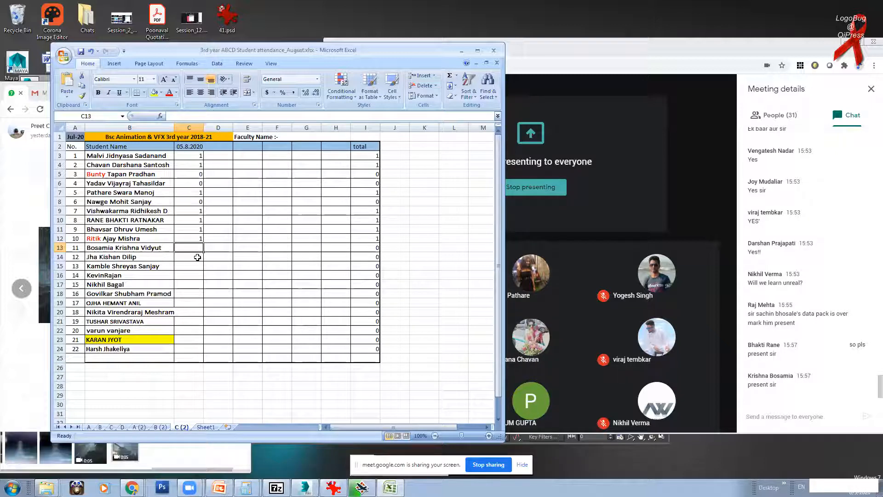
# Step: Mark cells C13 to C16 as 1, 0, 0 and 1
pyautogui.write('1')
pyautogui.click(194, 256)
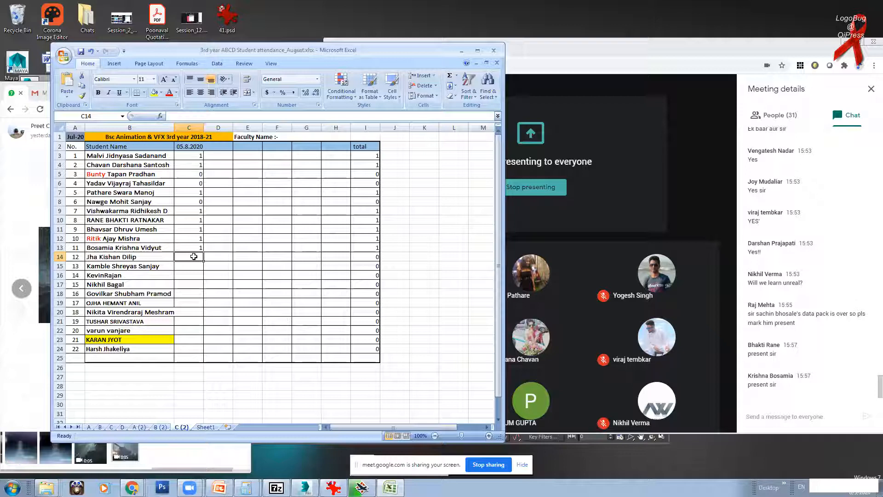
pyautogui.write('0')
pyautogui.click(194, 267)
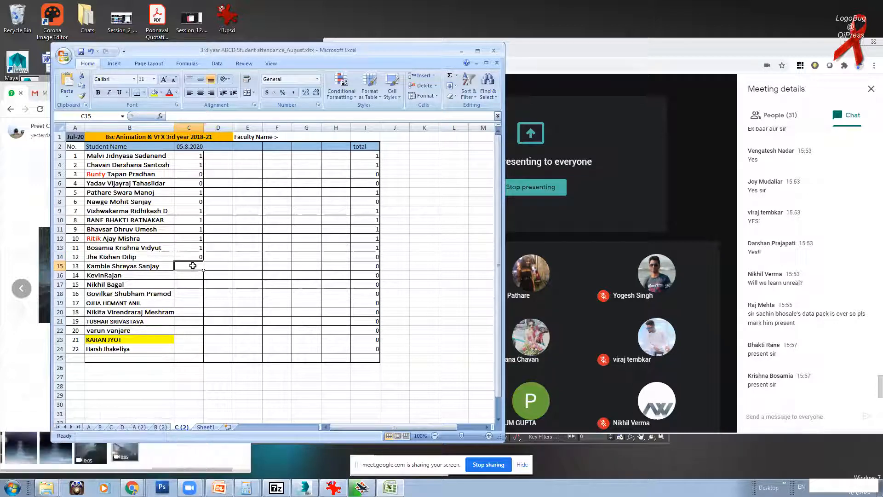
pyautogui.write('0')
pyautogui.click(190, 276)
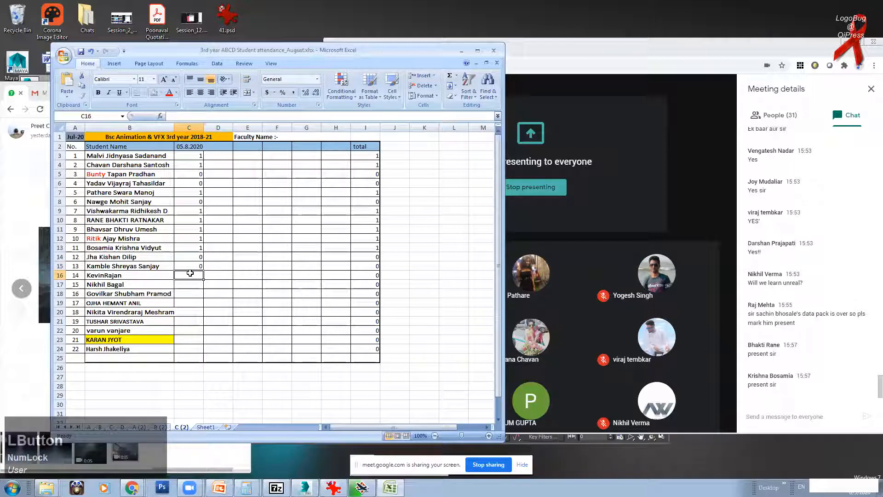
pyautogui.write('1')
pyautogui.click(188, 285)
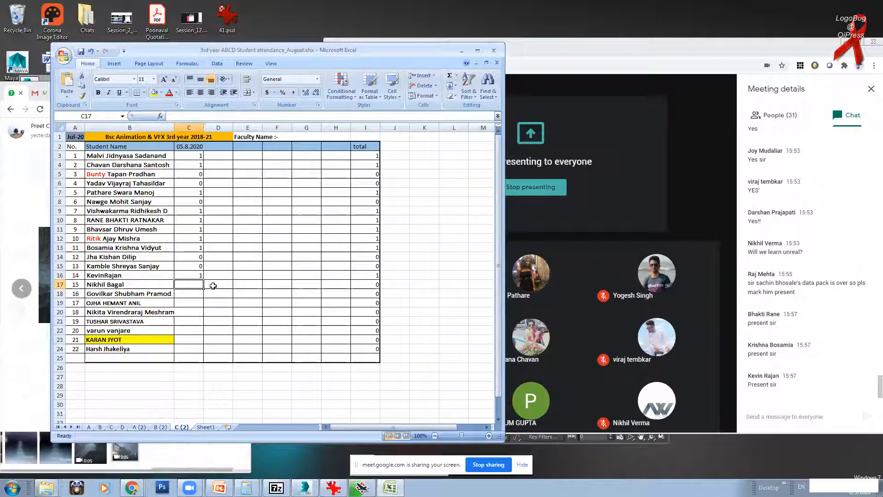
# Step: Mark cells C17, C18 and C19 as 1
pyautogui.write('1')
pyautogui.click(195, 292)
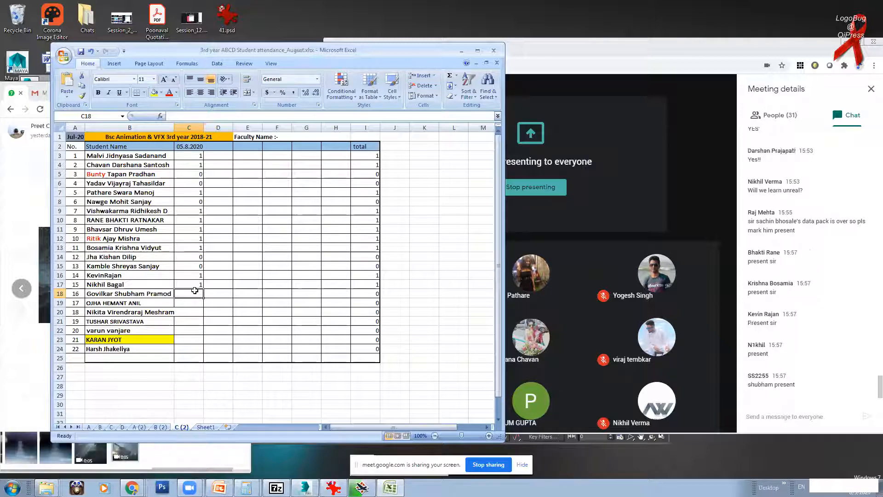
pyautogui.write('1')
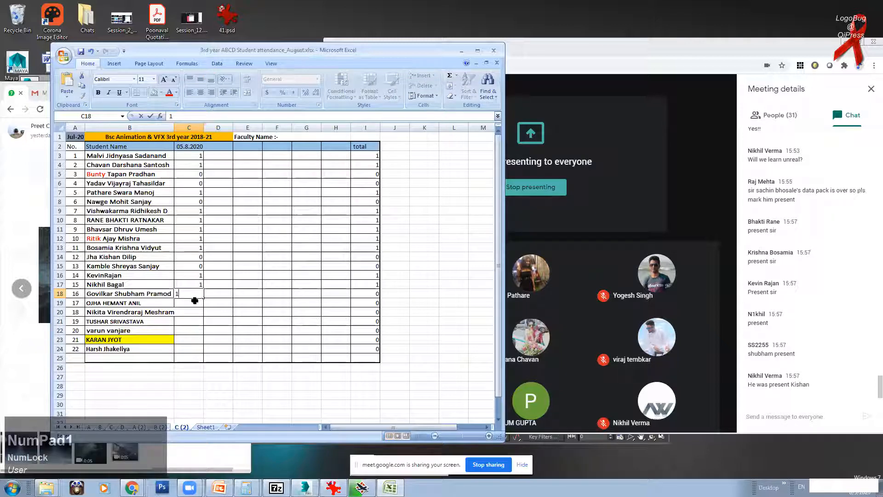
pyautogui.click(194, 257)
pyautogui.click(198, 303)
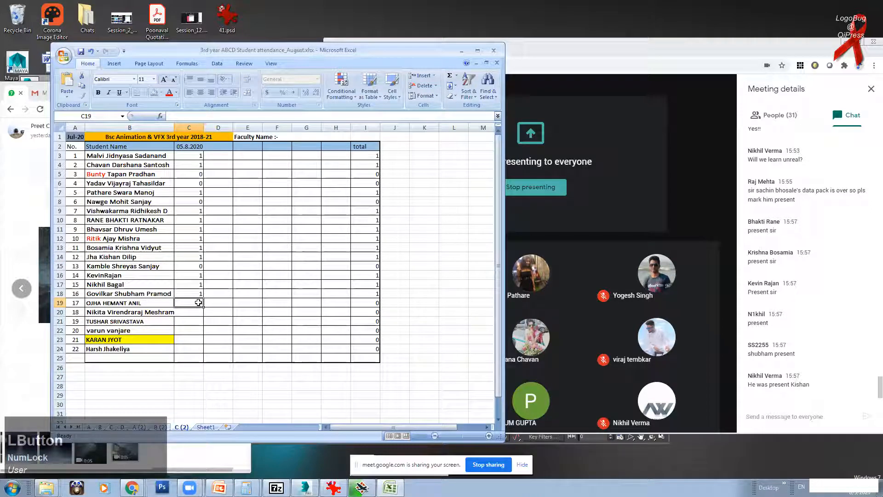
pyautogui.write('1')
pyautogui.click(198, 313)
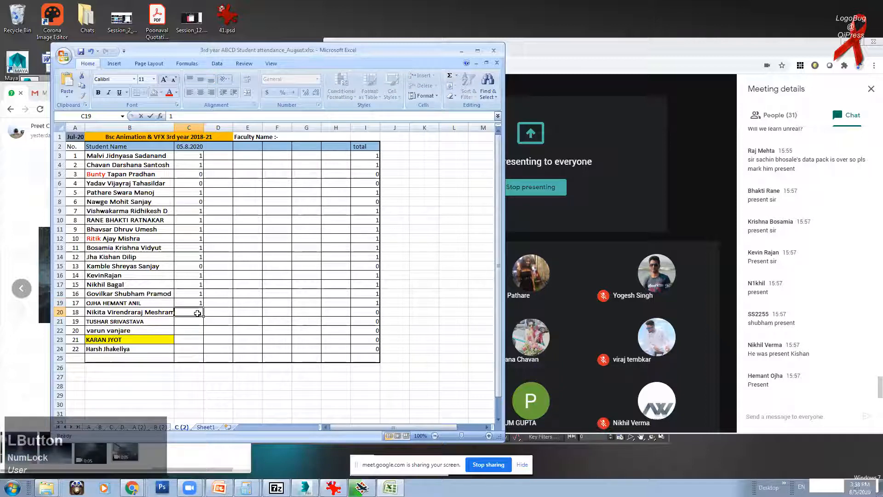
# Step: Highlight the first name in B20, then mark C20 and C21 as 1
pyautogui.click(96, 312)
pyautogui.doubleClick(96, 312)
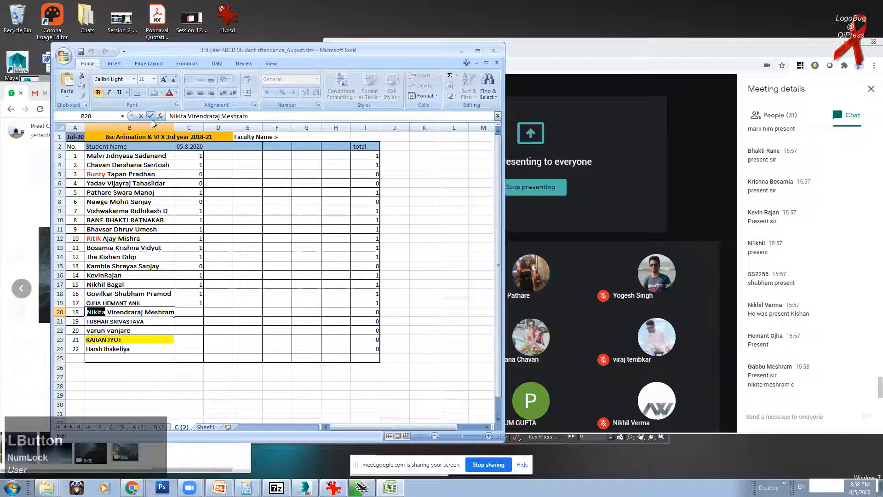
pyautogui.click(252, 333)
pyautogui.click(191, 312)
pyautogui.write('1')
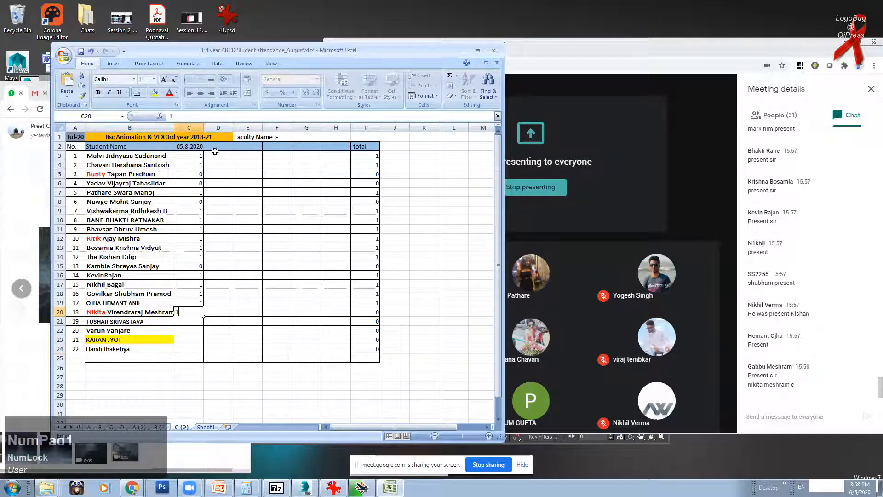
pyautogui.click(192, 322)
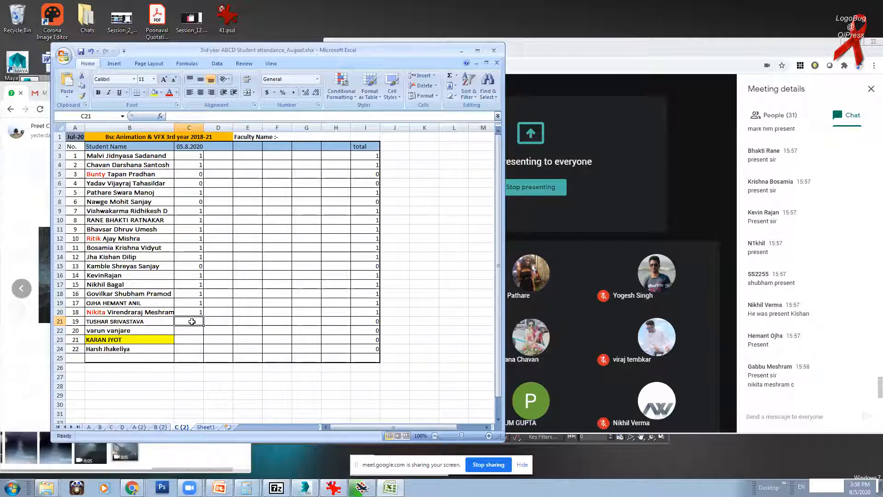
pyautogui.write('1')
pyautogui.click(192, 330)
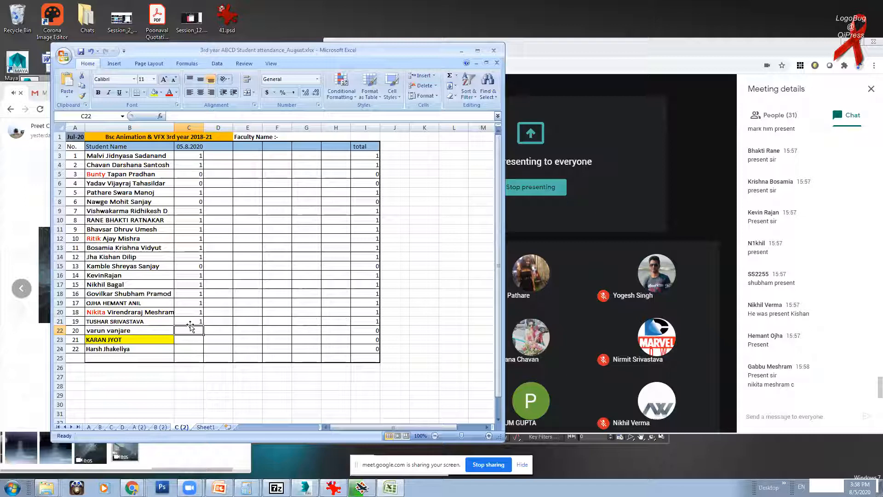
# Step: Mark cells C22 to C24 as 0, then bring up sheet D
pyautogui.write('0')
pyautogui.click(193, 339)
pyautogui.write('0')
pyautogui.click(193, 347)
pyautogui.write('0')
pyautogui.click(253, 230)
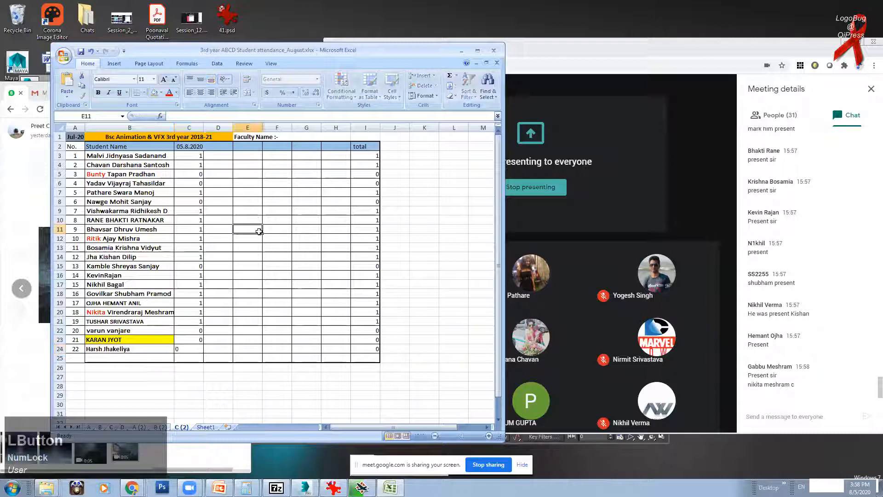
pyautogui.click(124, 427)
# Step: Duplicate sheet D as D (2) and place it next to Sheet1
pyautogui.rightClick(125, 428)
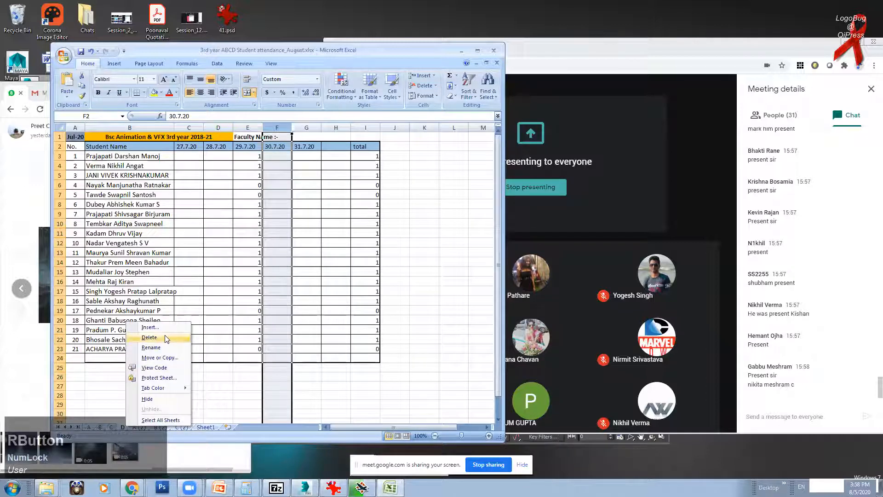
pyautogui.click(165, 357)
pyautogui.click(114, 366)
pyautogui.click(98, 359)
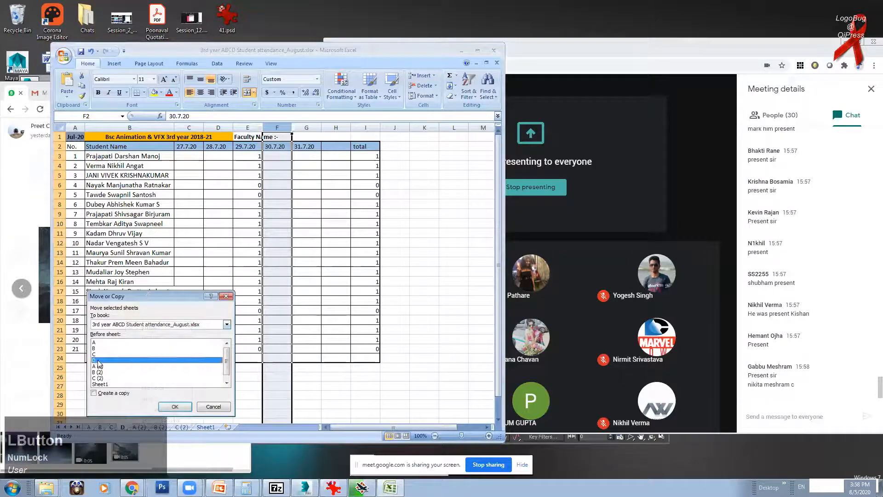
pyautogui.click(107, 394)
pyautogui.click(161, 408)
pyautogui.moveTo(129, 427)
pyautogui.mouseDown()
pyautogui.moveTo(219, 430)
pyautogui.moveTo(118, 426)
pyautogui.moveTo(229, 428)
pyautogui.mouseUp()
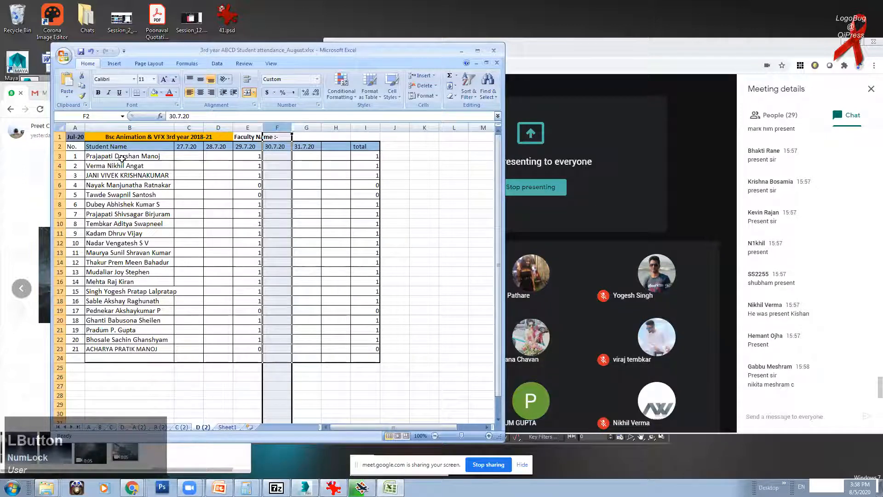
# Step: Clear the old dates in C2:G2 and the attendance marks in E3:E23
pyautogui.click(191, 146)
pyautogui.press('Delete')
pyautogui.click(217, 148)
pyautogui.press('Delete')
pyautogui.click(238, 146)
pyautogui.press('Delete')
pyautogui.click(268, 146)
pyautogui.press('Delete')
pyautogui.click(296, 146)
pyautogui.press('Delete')
pyautogui.moveTo(259, 155); pyautogui.dragTo(261, 347)
pyautogui.press('Delete')
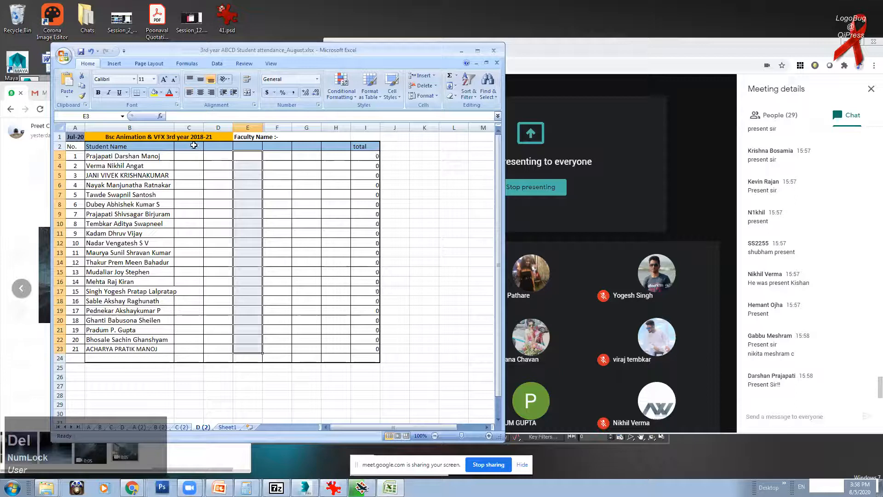
pyautogui.click(208, 146)
# Step: Date D2 as 05.8.2020 and mark students 1 to 4 present with 1
pyautogui.write('05.8.2020')
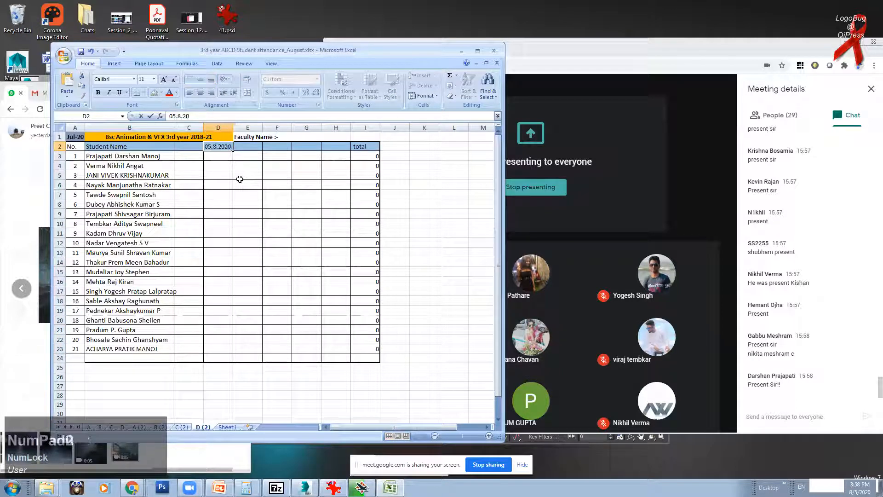
pyautogui.click(197, 174)
pyautogui.click(212, 156)
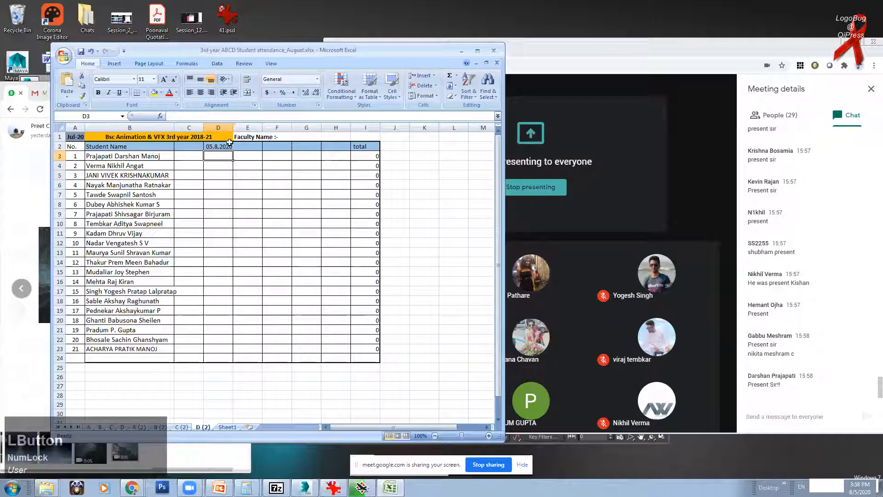
pyautogui.write('1')
pyautogui.click(219, 167)
pyautogui.write('1')
pyautogui.click(218, 174)
pyautogui.write('1')
pyautogui.click(219, 186)
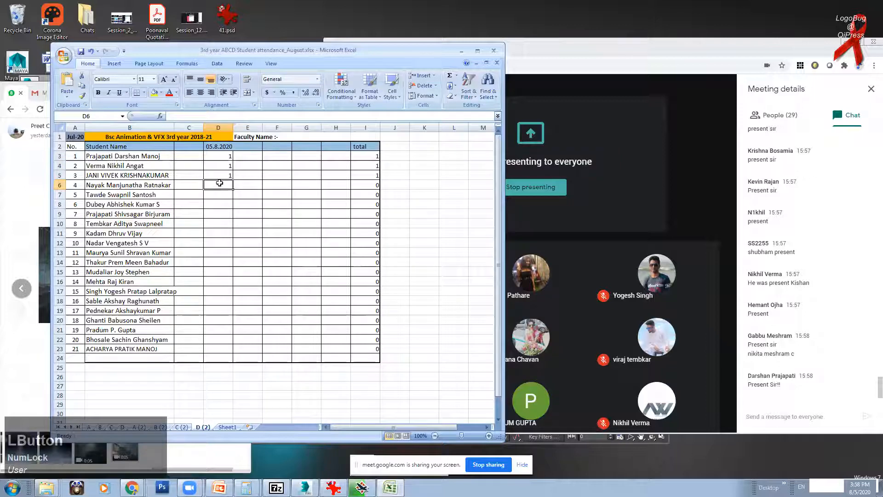
pyautogui.write('1')
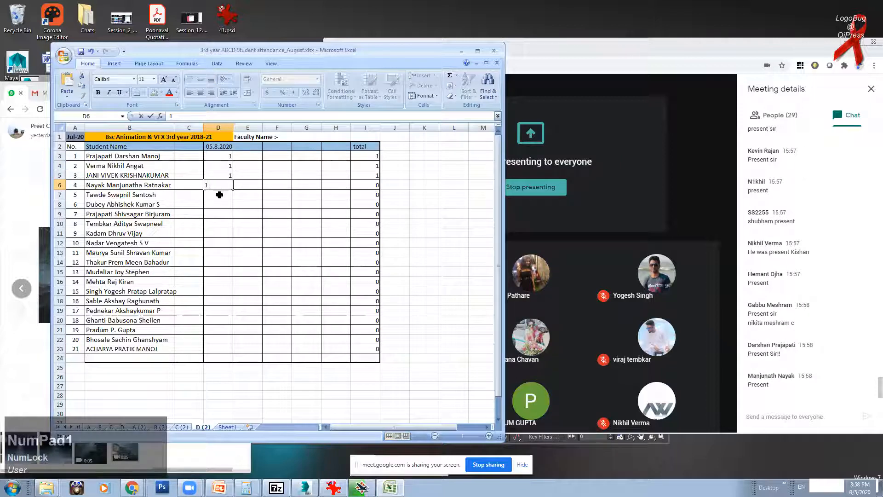
pyautogui.click(220, 194)
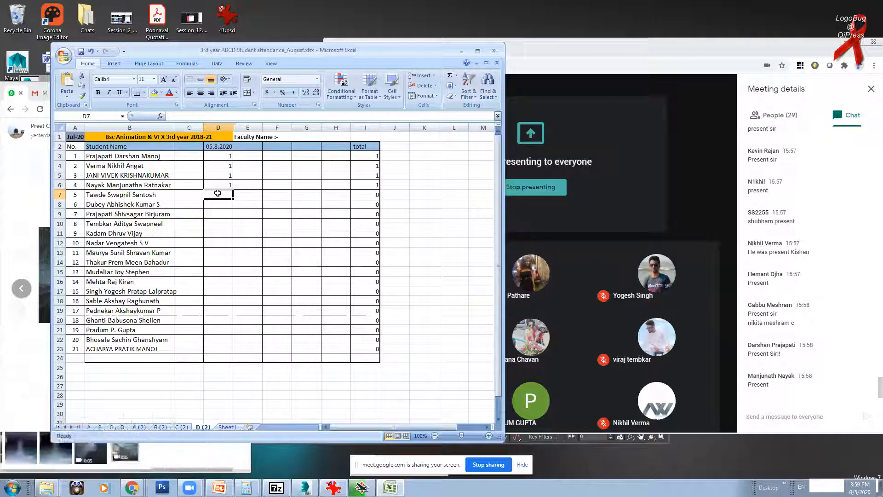
# Step: Mark students 5 and 6 as 0, and student 7 as 1 after correcting it
pyautogui.write('0')
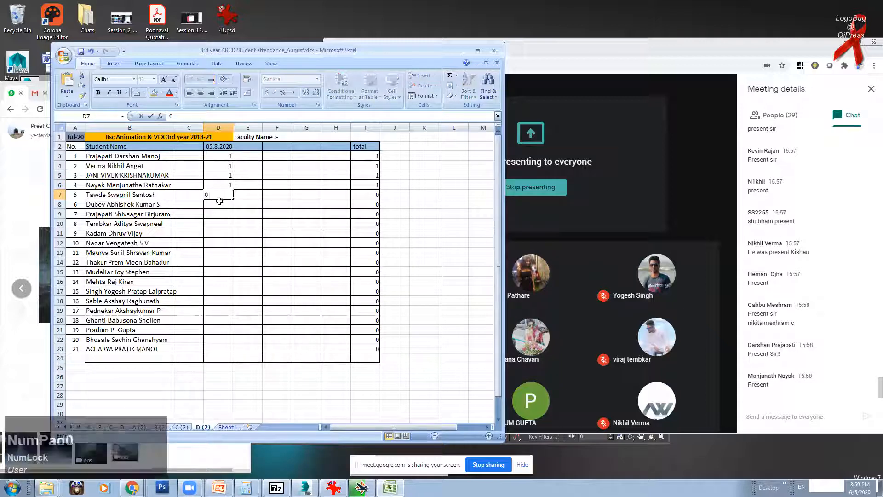
pyautogui.click(220, 205)
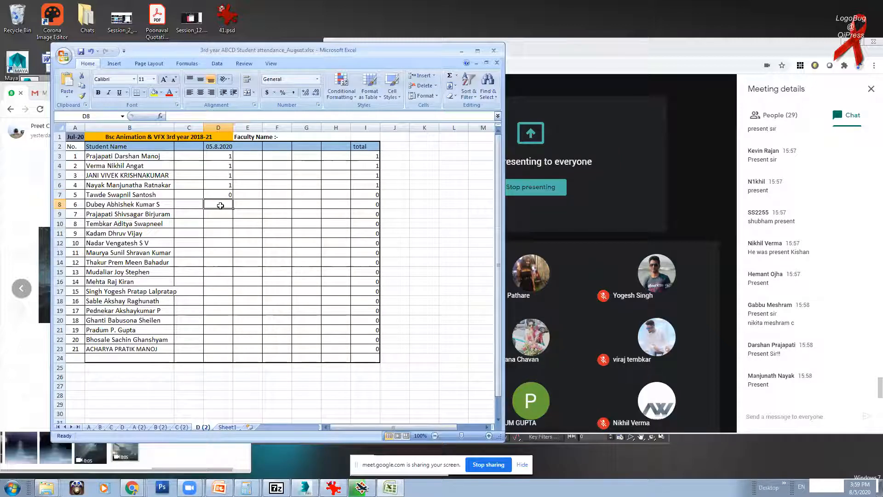
pyautogui.write('0')
pyautogui.click(218, 214)
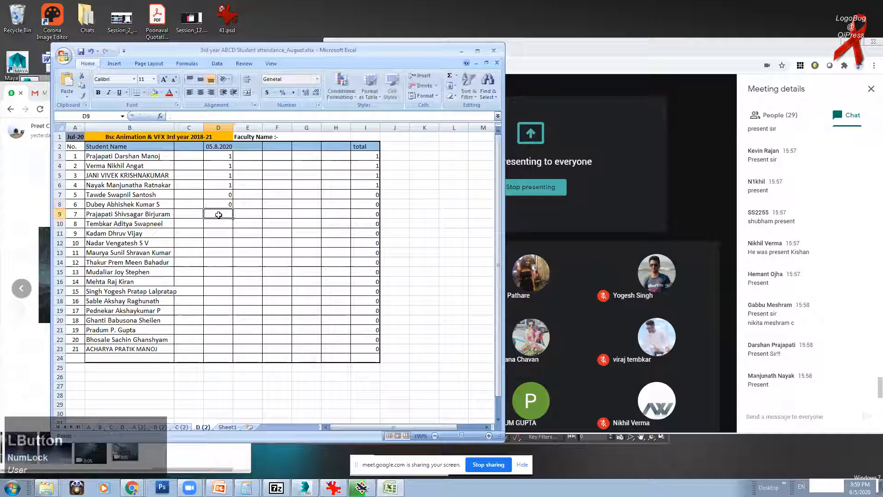
pyautogui.write('0')
pyautogui.click(219, 224)
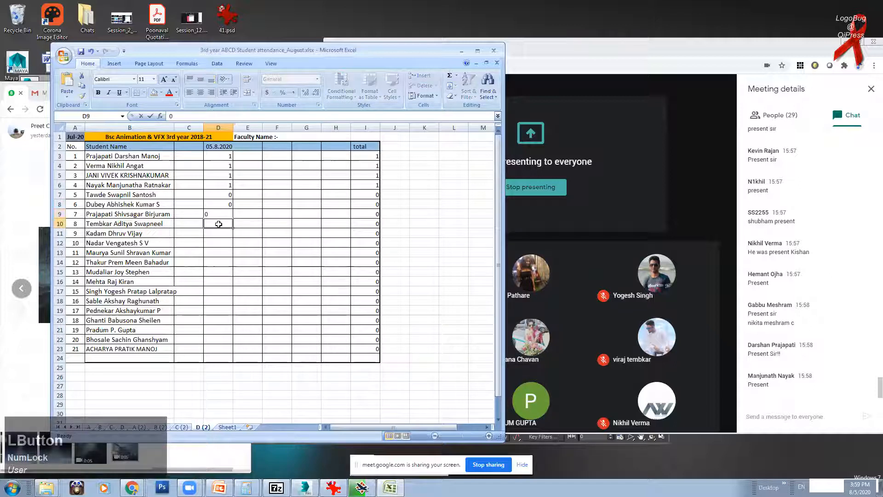
pyautogui.click(227, 214)
pyautogui.write('1')
pyautogui.click(227, 224)
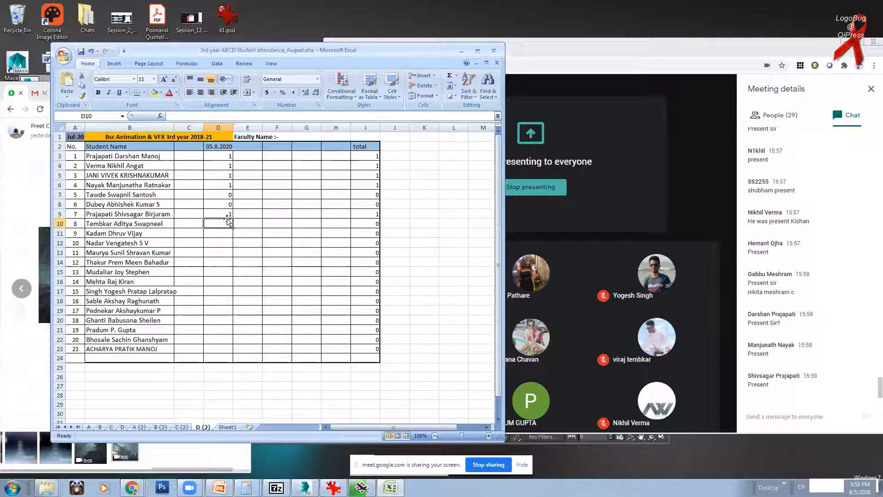
# Step: Mark students 8 to 11 as 0, 1, 1 and 1
pyautogui.click(228, 222)
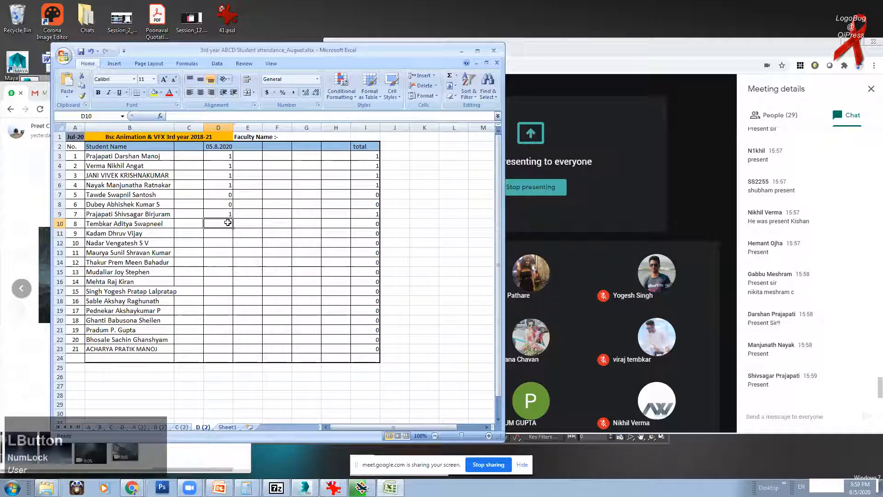
pyautogui.write('0')
pyautogui.click(224, 231)
pyautogui.write('1')
pyautogui.click(221, 240)
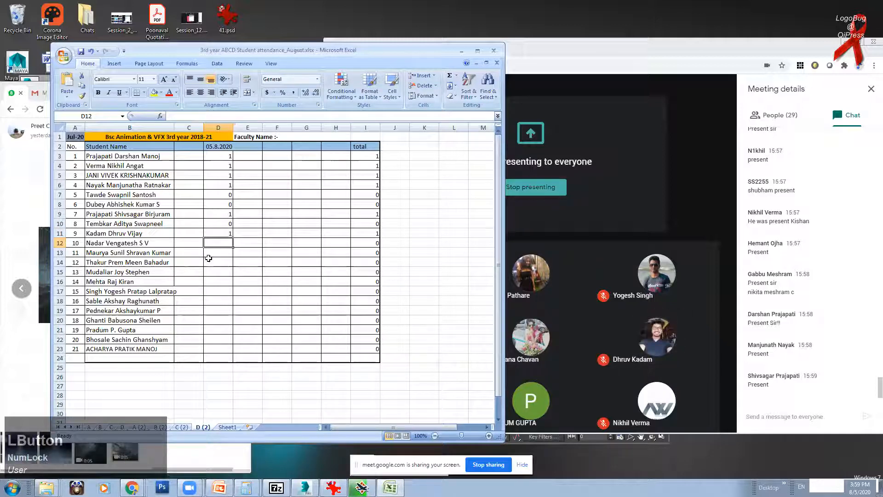
pyautogui.write('1')
pyautogui.press('Return')
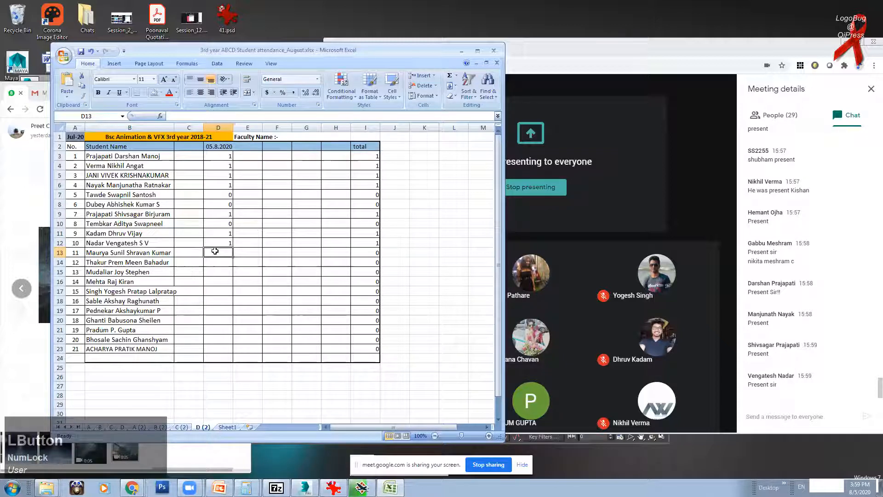
pyautogui.write('1')
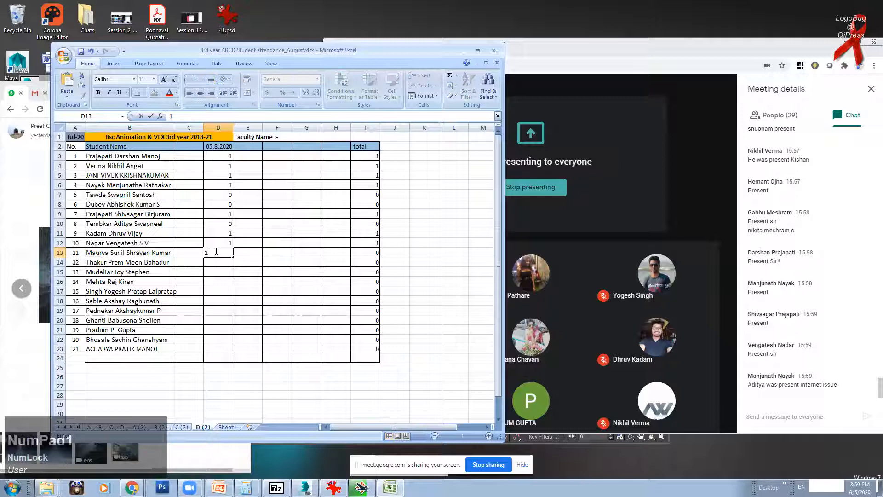
pyautogui.click(222, 271)
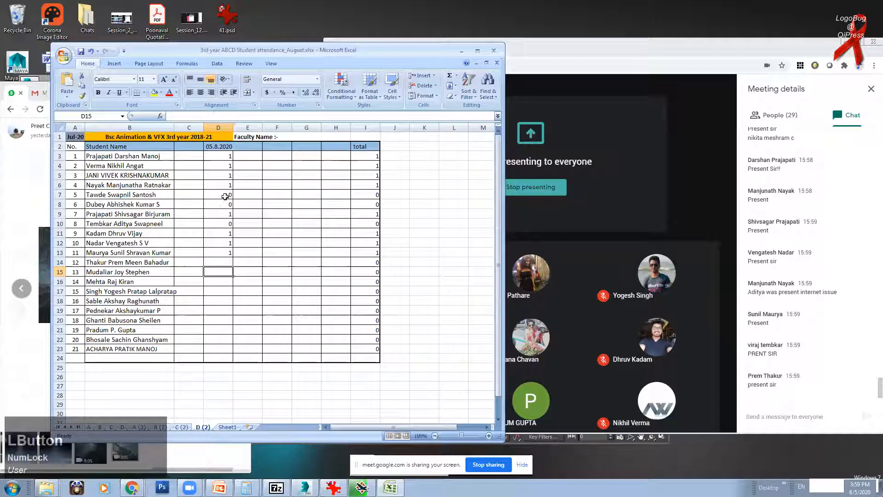
# Step: Change student 8's mark to 1 and check it against the name list
pyautogui.click(222, 229)
pyautogui.write('1')
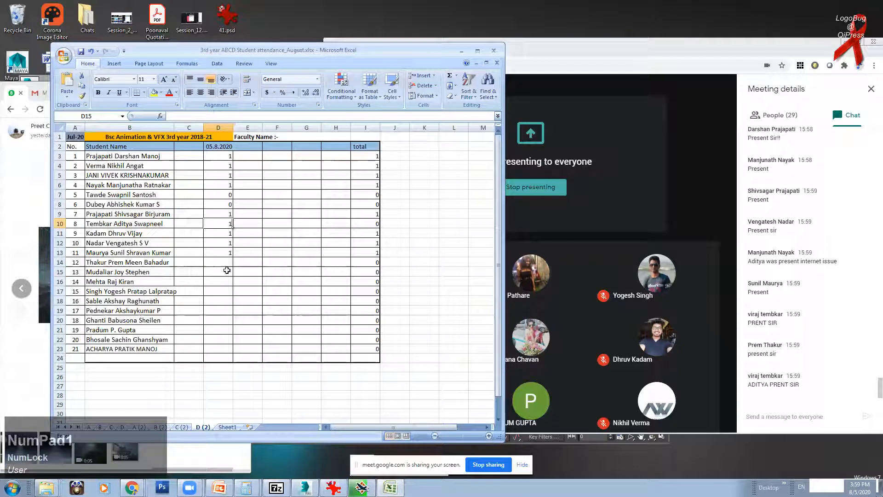
pyautogui.click(228, 261)
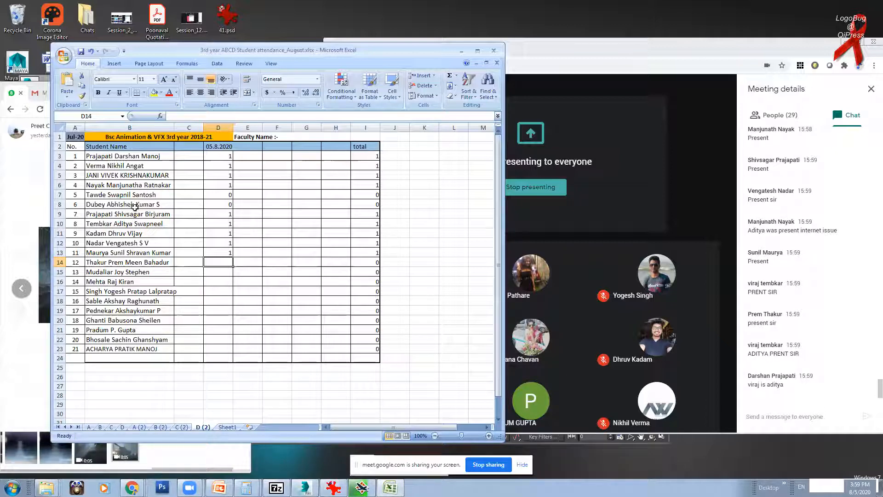
pyautogui.click(136, 223)
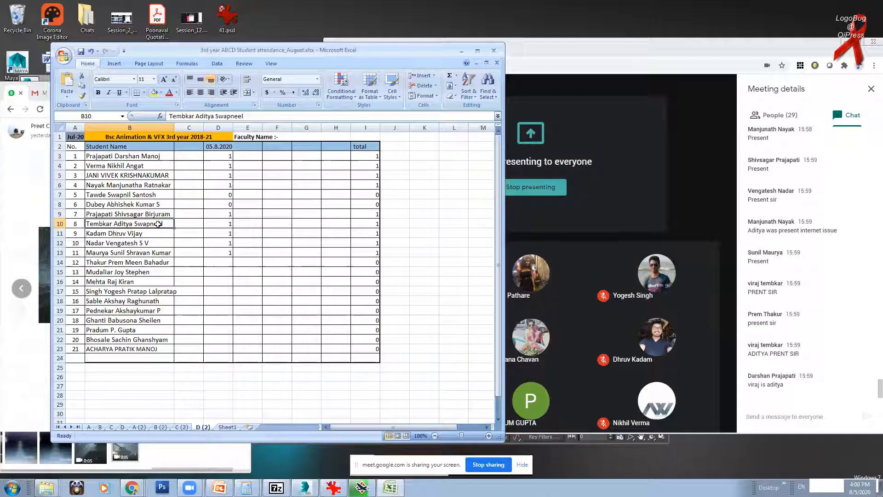
pyautogui.click(129, 245)
pyautogui.click(128, 225)
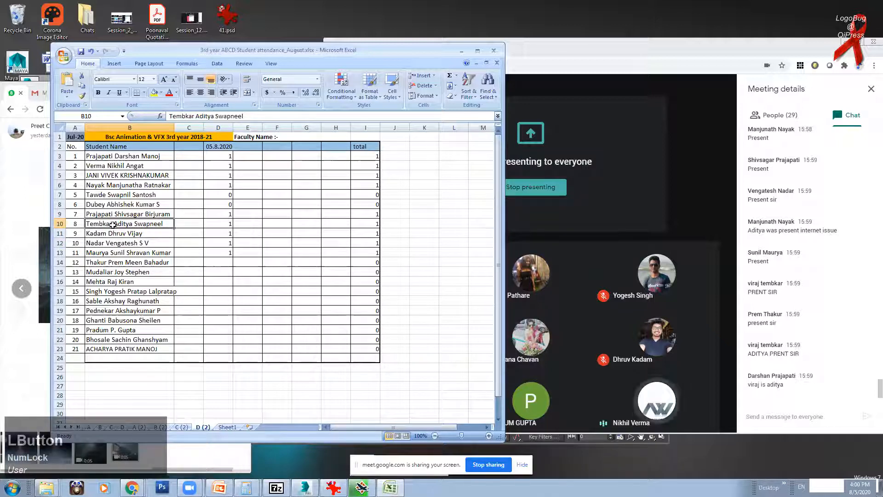
pyautogui.click(224, 225)
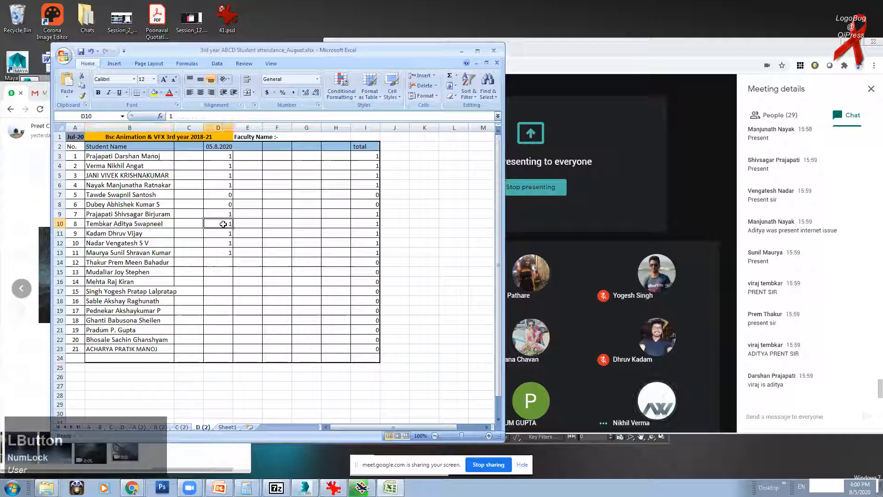
# Step: Mark students 12, 13 and 14 as 0, 1 and 1
pyautogui.click(229, 262)
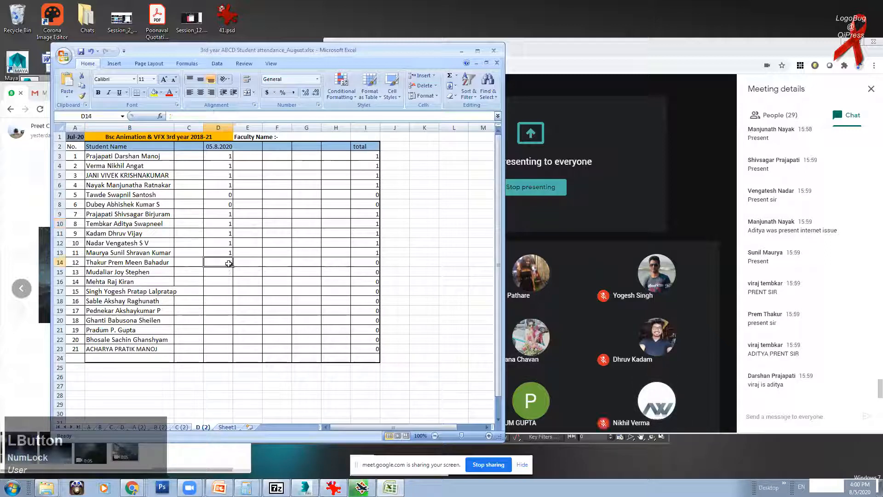
pyautogui.write('0')
pyautogui.click(219, 273)
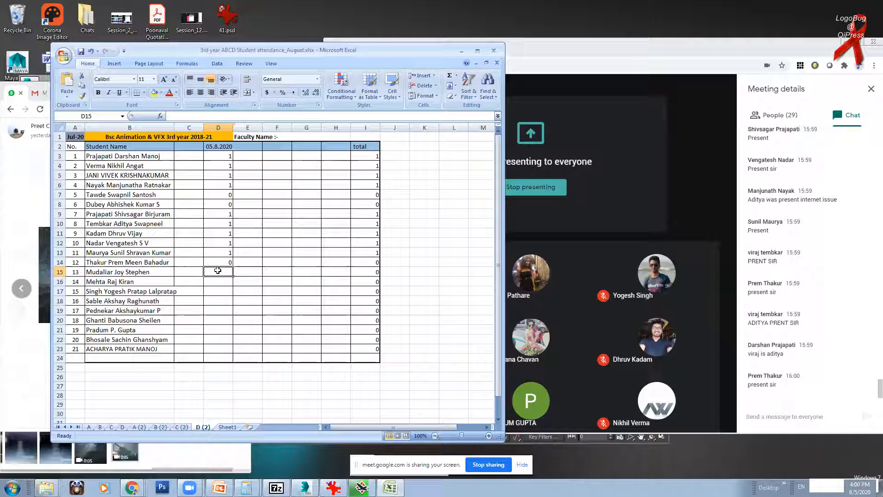
pyautogui.write('1')
pyautogui.click(218, 282)
pyautogui.write('1')
pyautogui.click(218, 293)
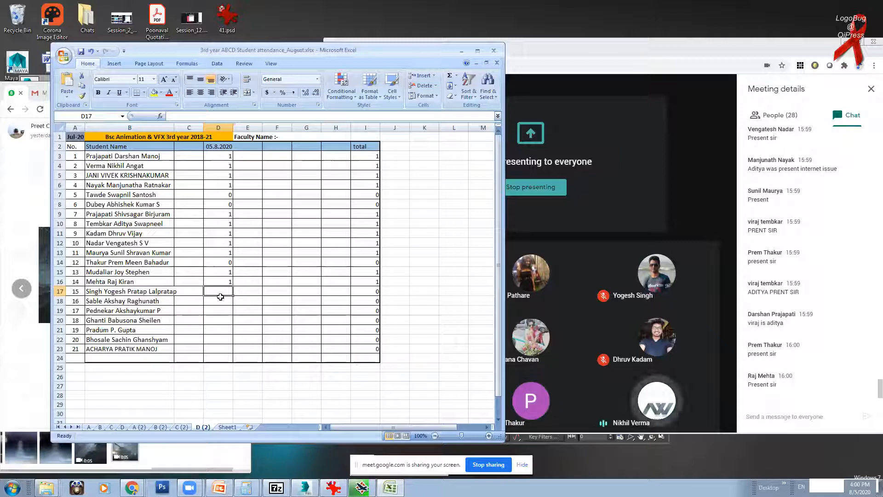
# Step: Mark students 15 and 16 present with 1, correcting student 16's initial 0
pyautogui.moveTo(405, 55); pyautogui.dragTo(387, 52)
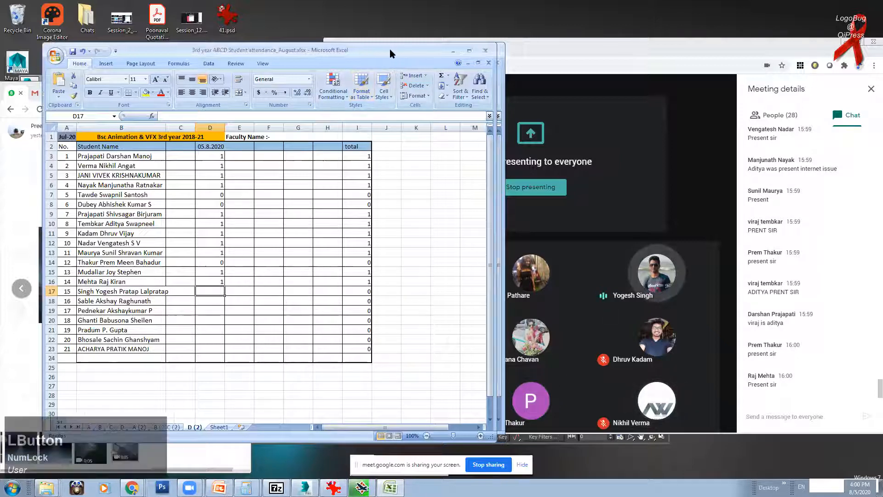
pyautogui.write('1')
pyautogui.click(207, 297)
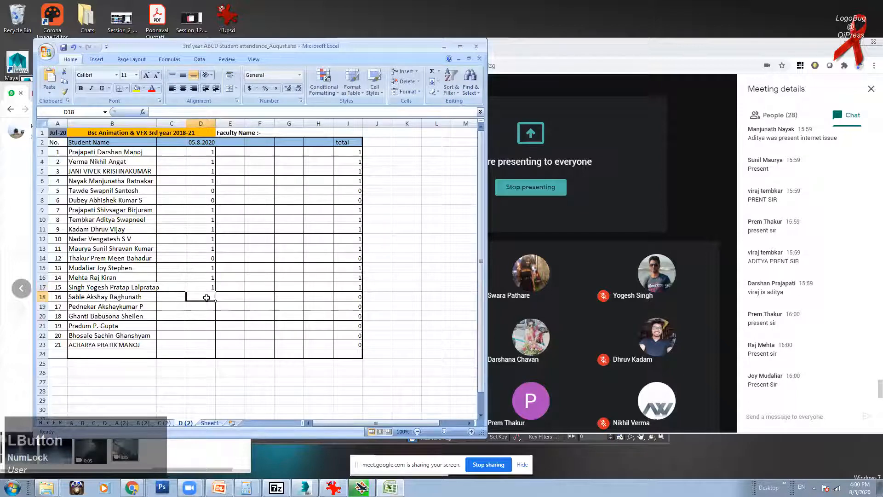
pyautogui.write('0')
pyautogui.click(207, 307)
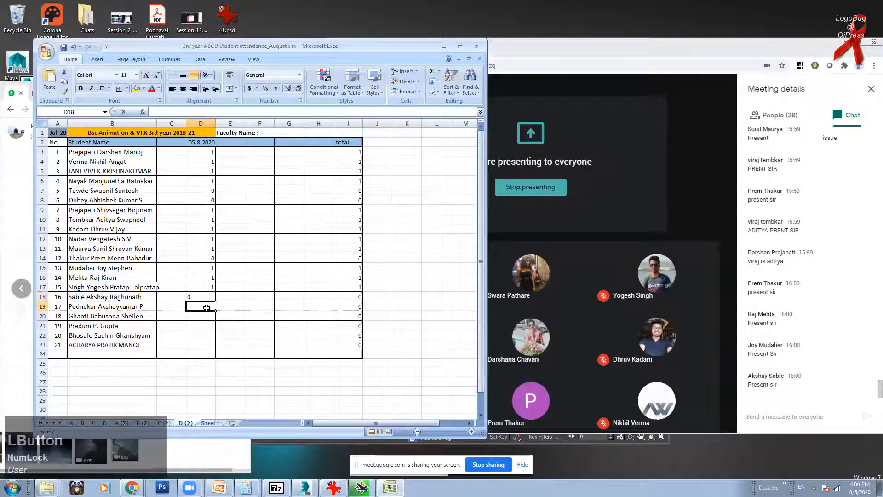
pyautogui.click(210, 296)
pyautogui.write('1')
pyautogui.press('Return')
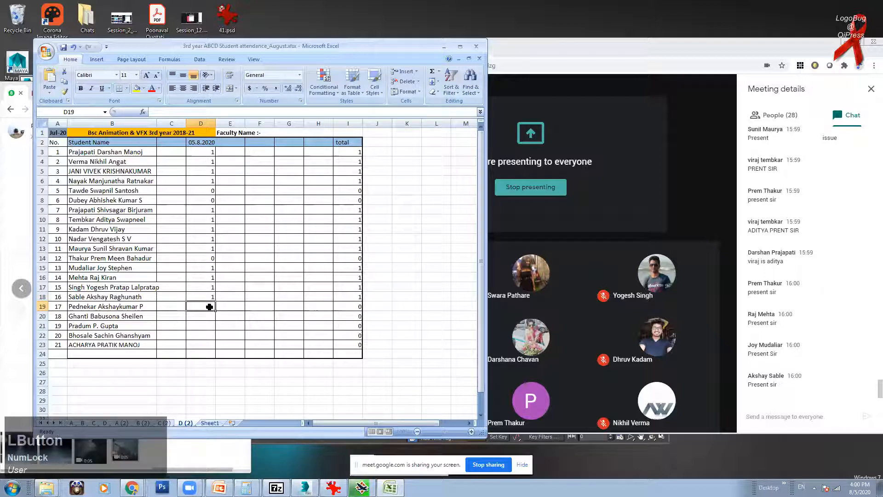
# Step: Mark students 17 to 21 as 0, 1, 0, 1 and 0
pyautogui.write('0')
pyautogui.click(207, 315)
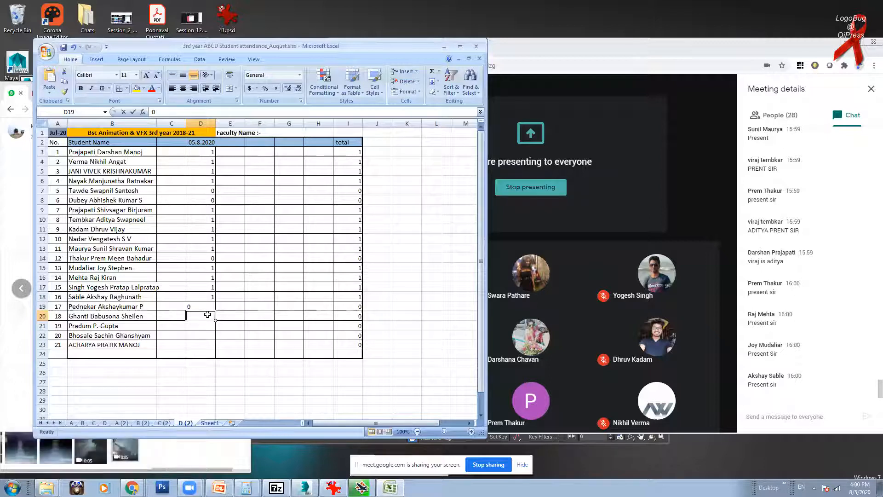
pyautogui.write('1')
pyautogui.click(206, 324)
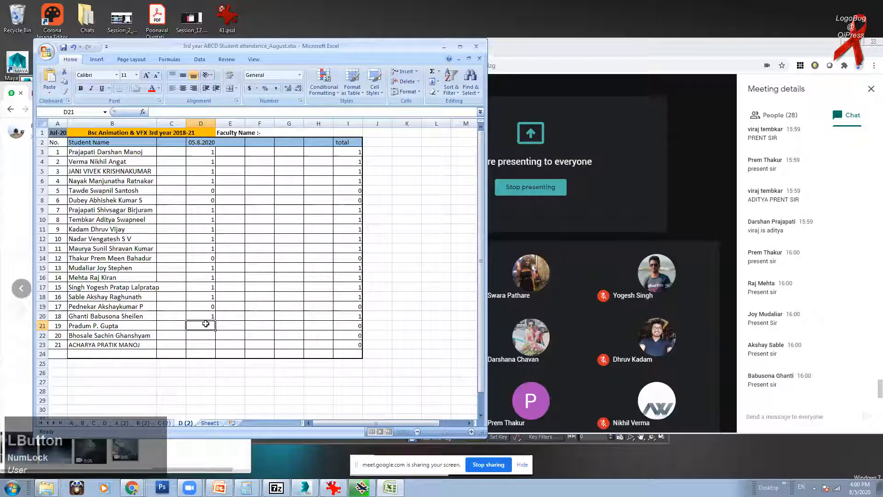
pyautogui.write('0')
pyautogui.click(201, 336)
pyautogui.write('1')
pyautogui.click(204, 345)
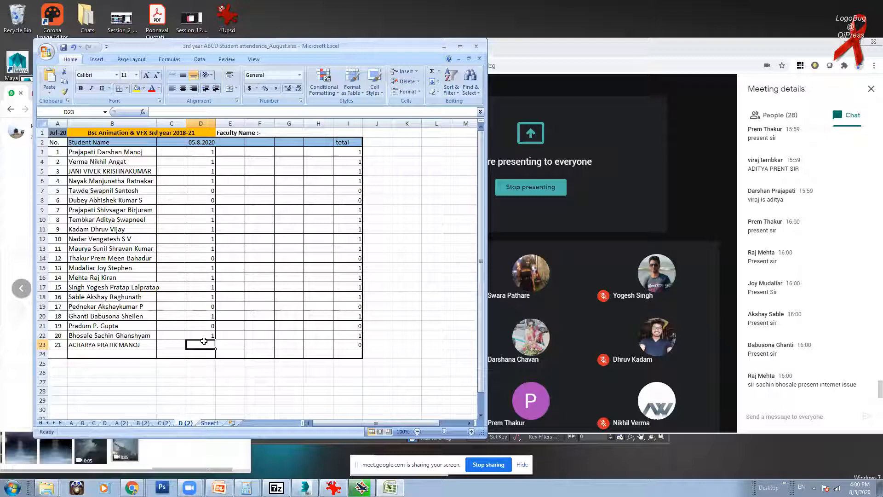
pyautogui.write('0')
pyautogui.click(230, 336)
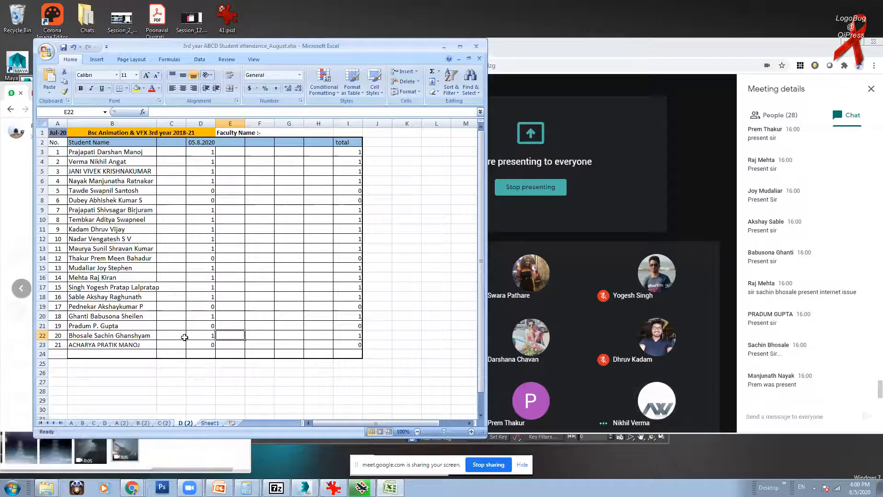
# Step: Change students 19 and 12 to present with 1
pyautogui.click(196, 326)
pyautogui.write('1')
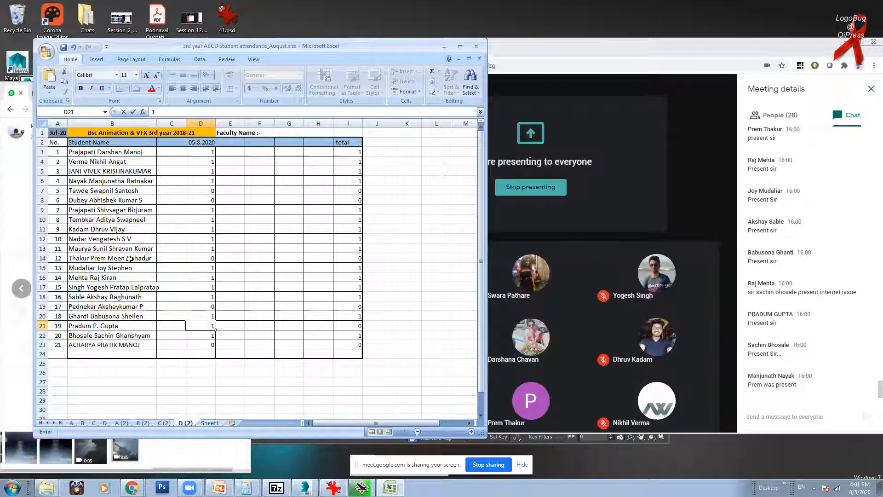
pyautogui.click(218, 258)
pyautogui.click(211, 258)
pyautogui.write('1')
pyautogui.click(240, 287)
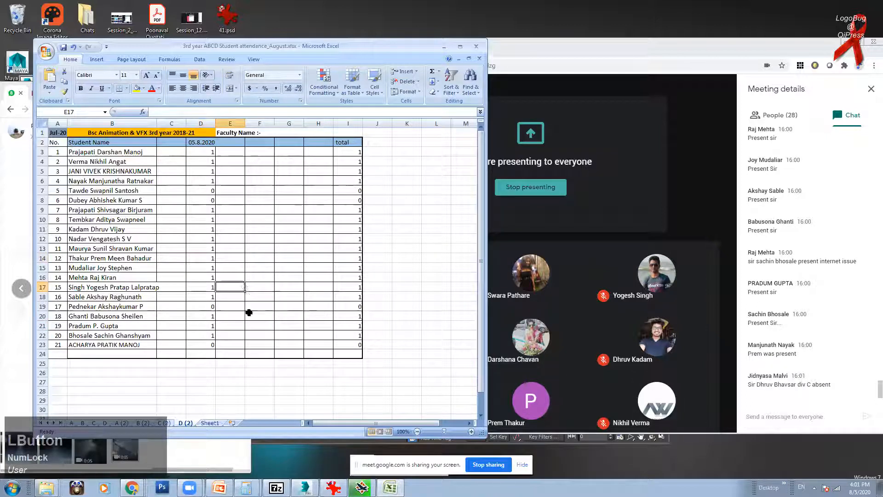
pyautogui.click(444, 48)
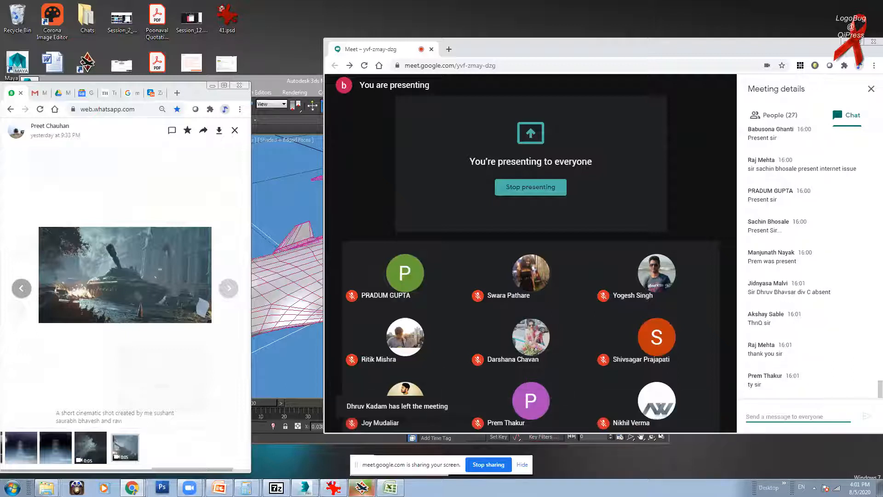
pyautogui.click(391, 488)
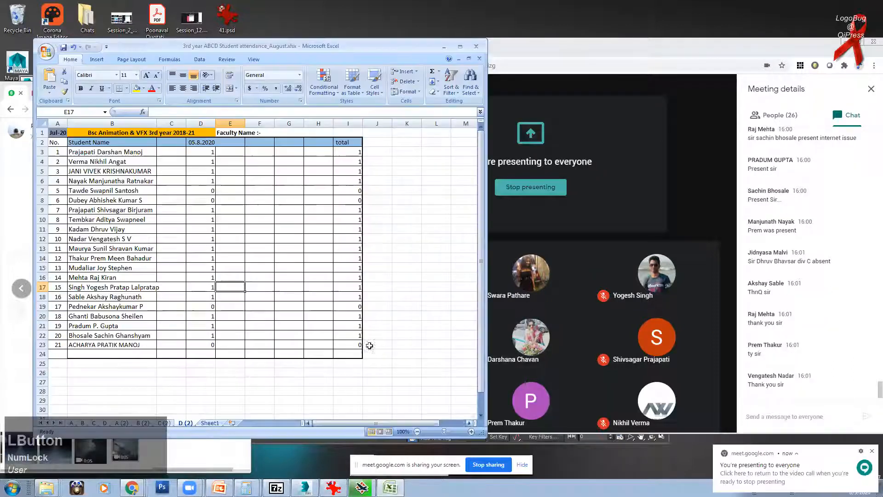
pyautogui.click(201, 372)
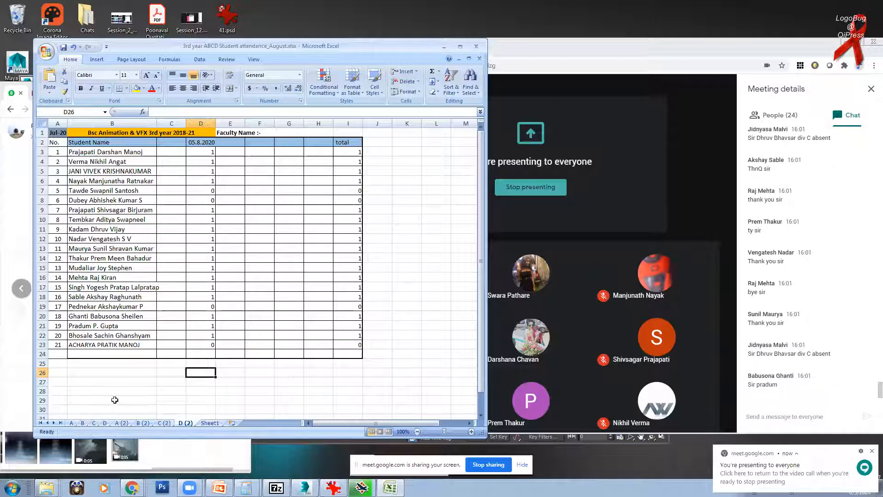
pyautogui.click(161, 423)
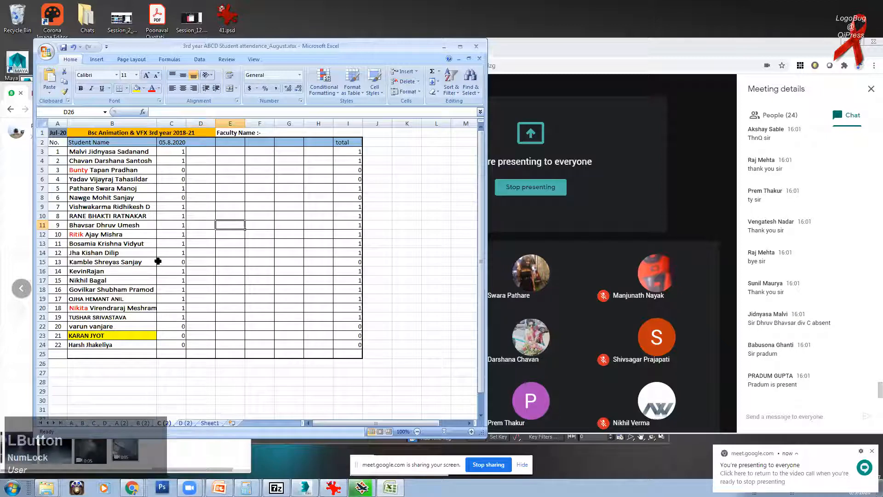
pyautogui.click(186, 423)
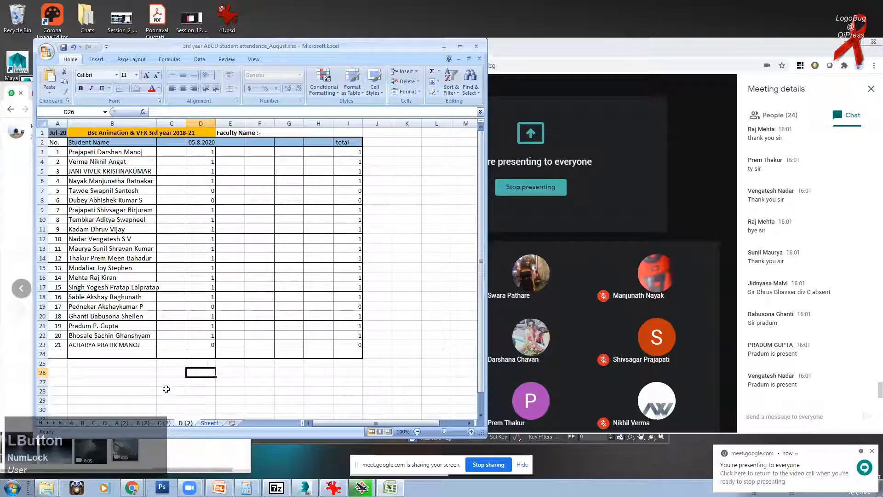
pyautogui.click(196, 354)
pyautogui.click(210, 326)
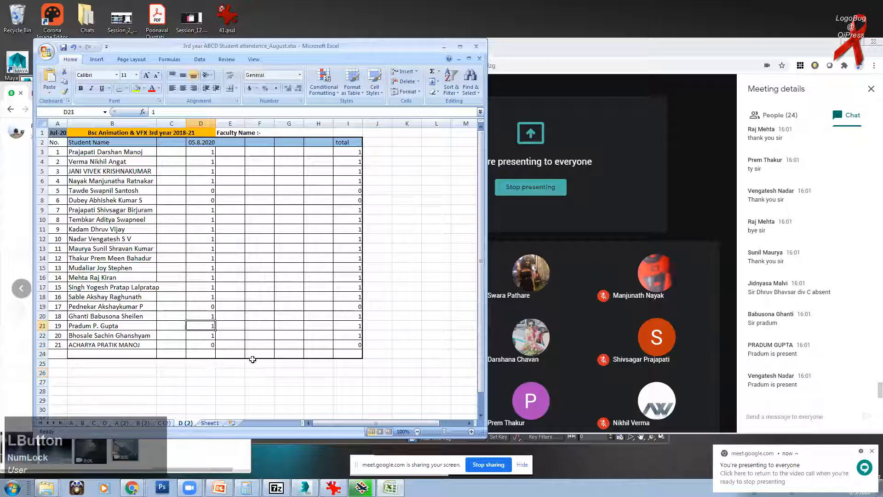